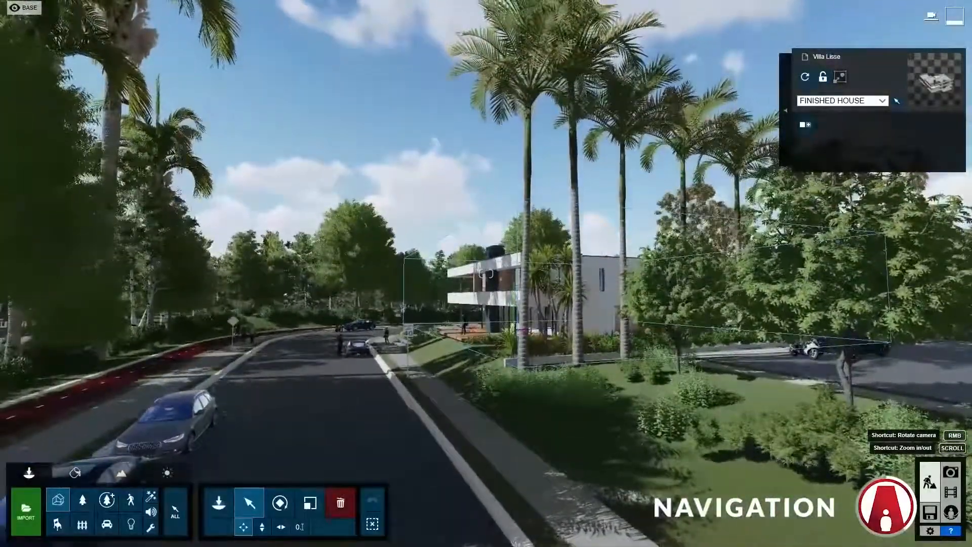
Step: Fly the camera forward, backward, sideways, up and down along the street leading to the villa
key("w")
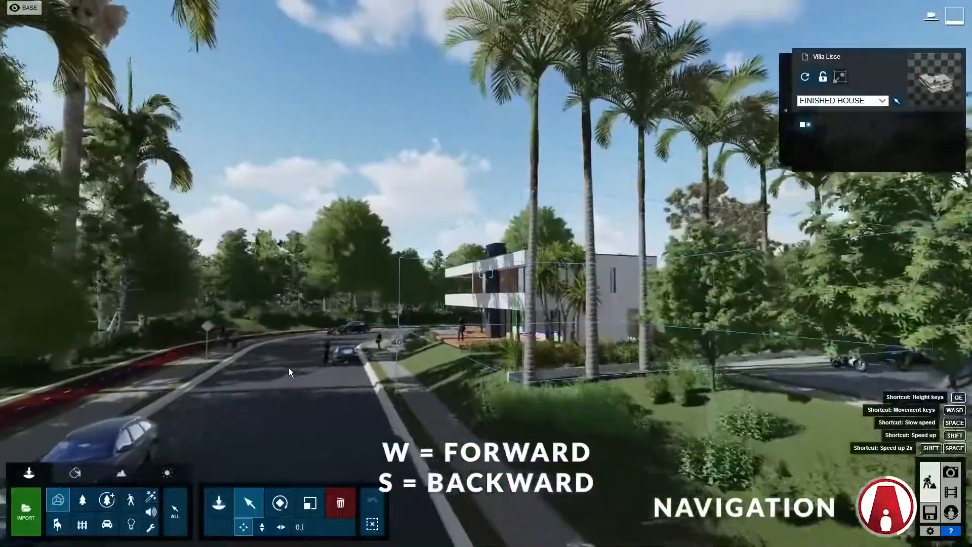
key("w")
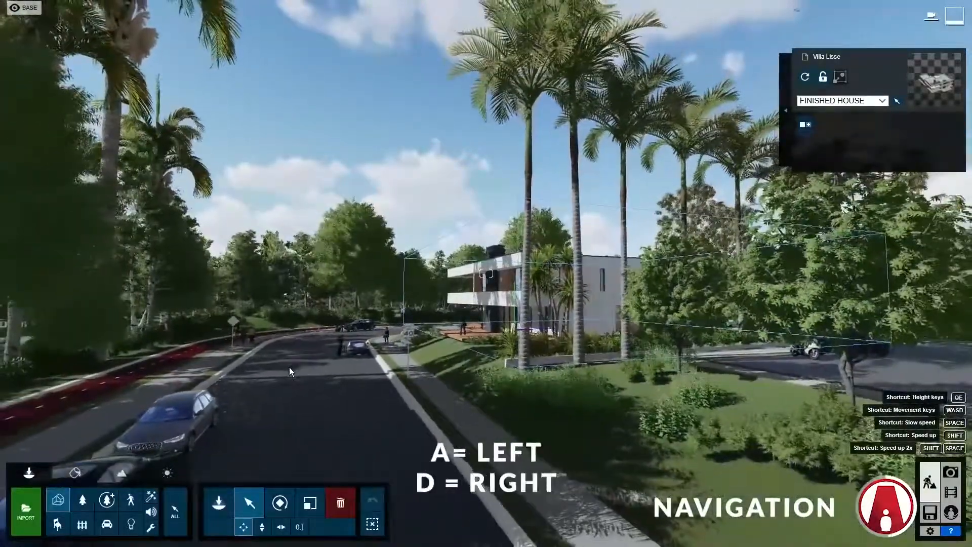
key("a")
key("d")
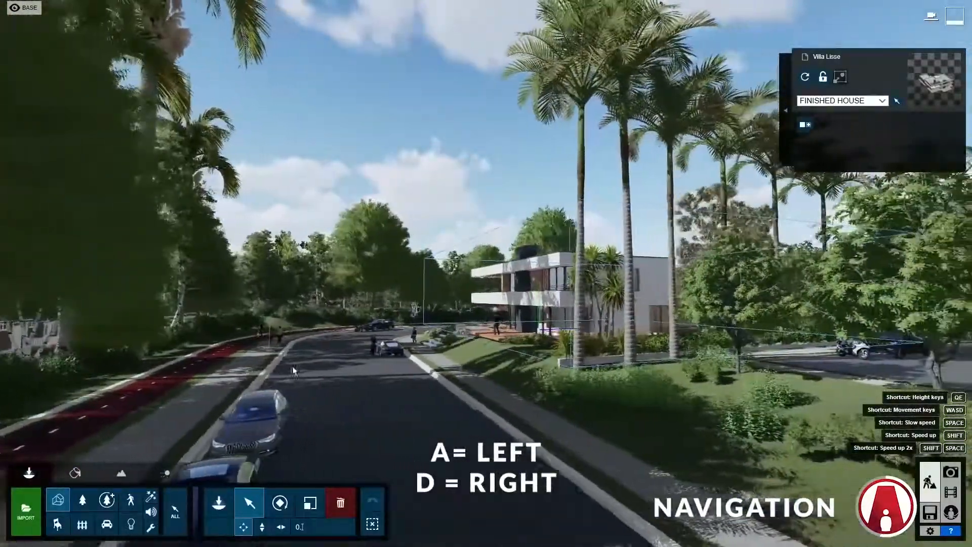
key("q")
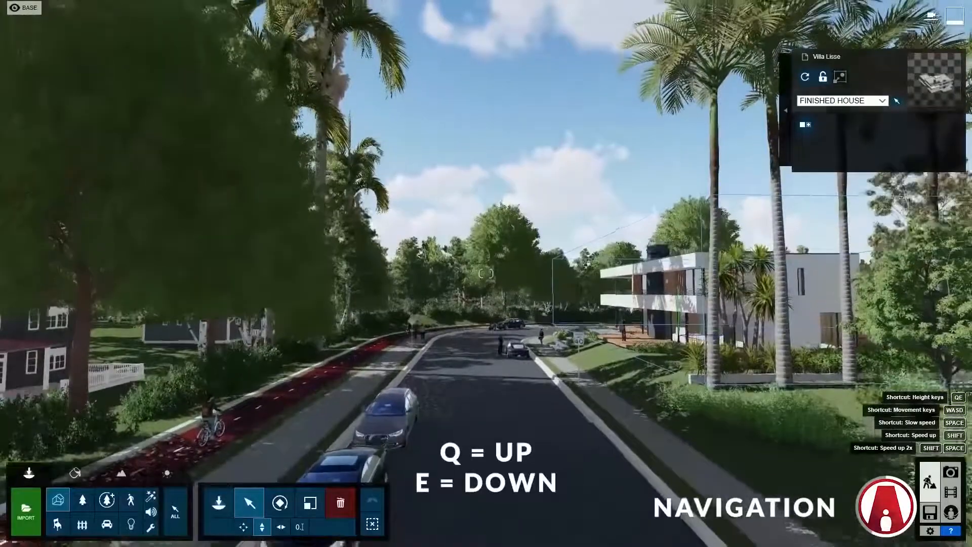
key("e")
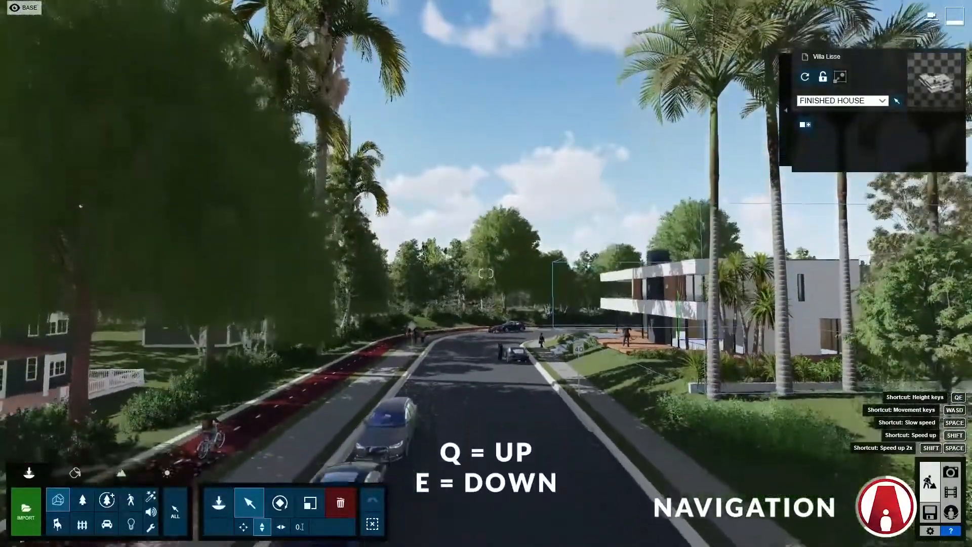
Step: Tour the neighbourhood at faster, fastest and slower camera speeds, ending at the street corner facing the villa
key("shift+w")
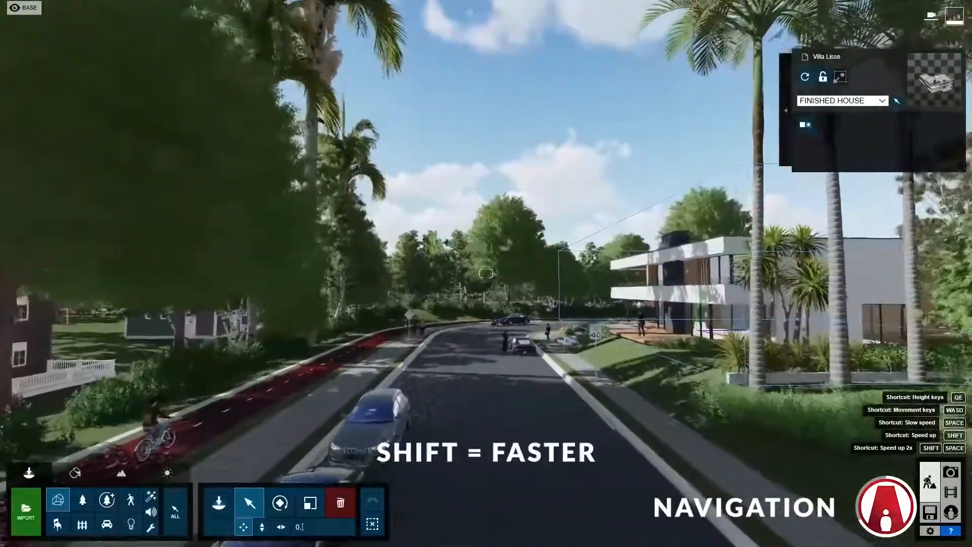
key("shift+w")
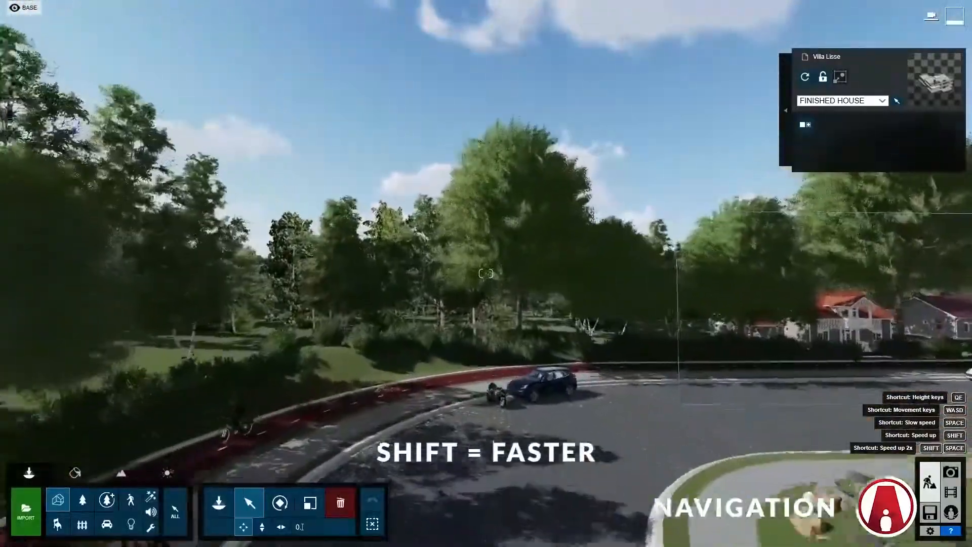
key("shift+w")
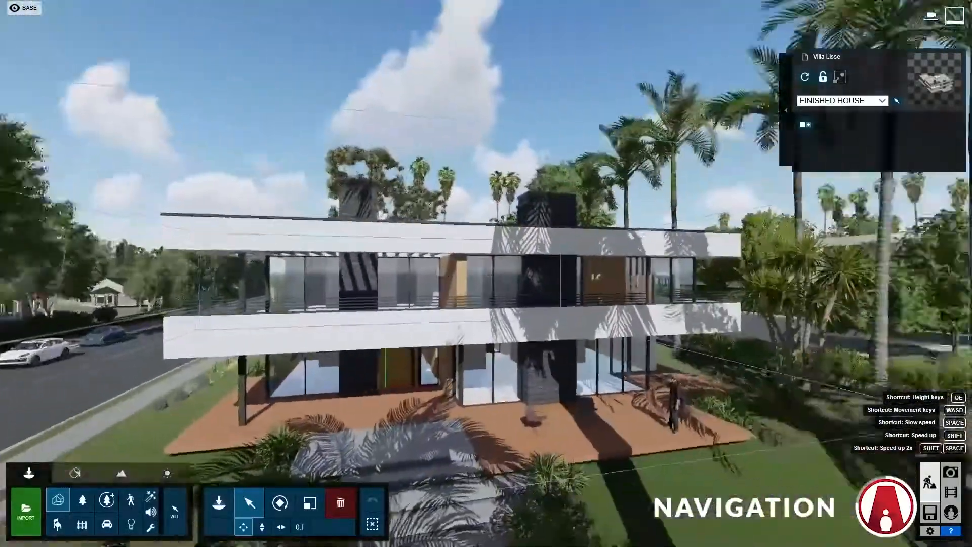
key("shift+space+w")
key("shift+space+w")
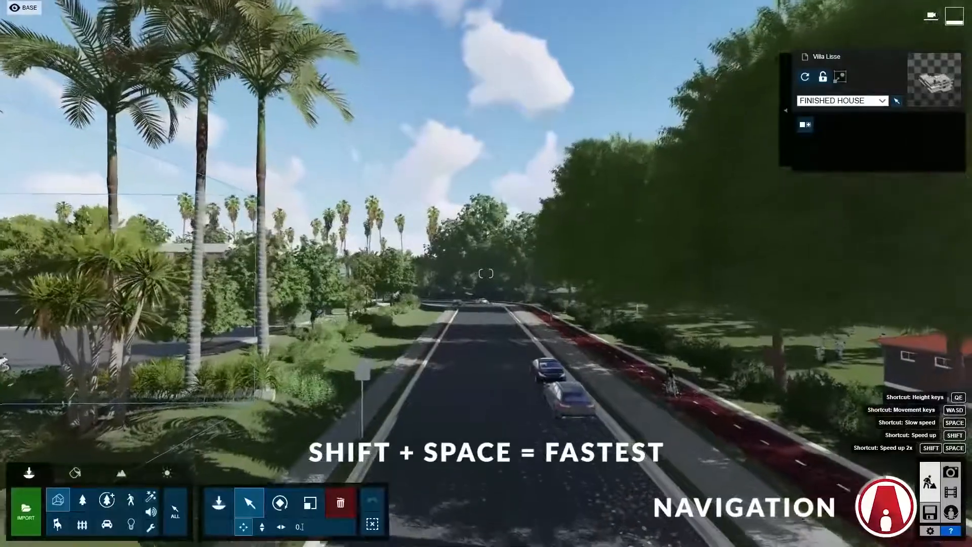
key("shift+space+w")
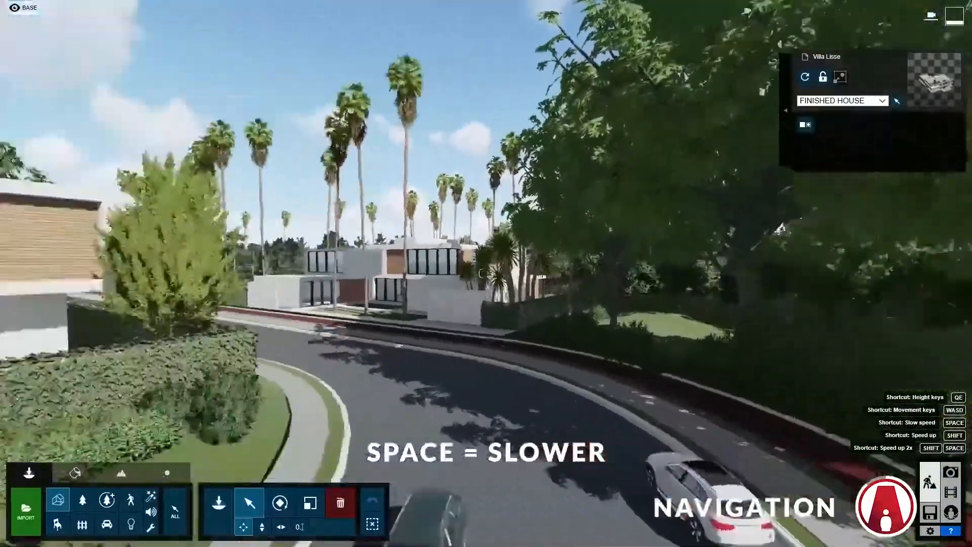
key("space+w")
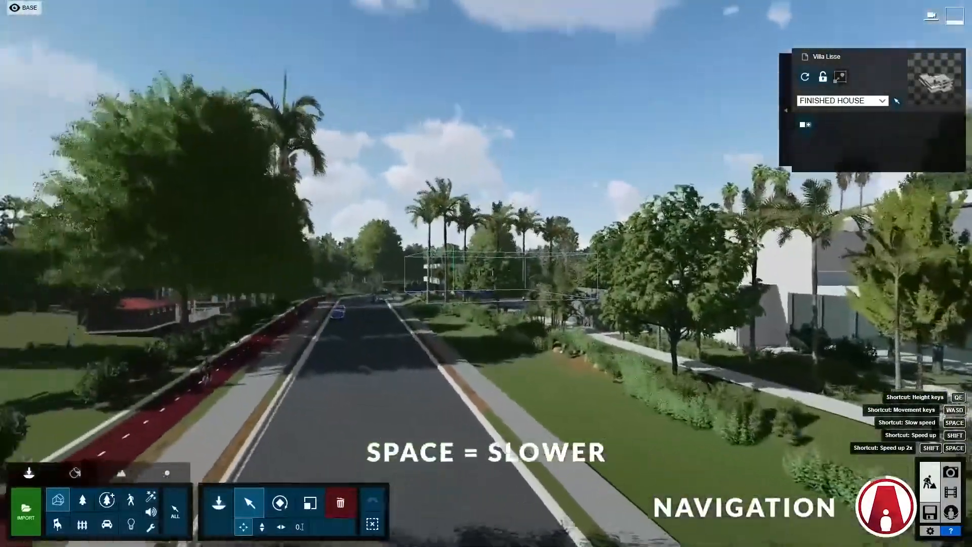
key("space+w")
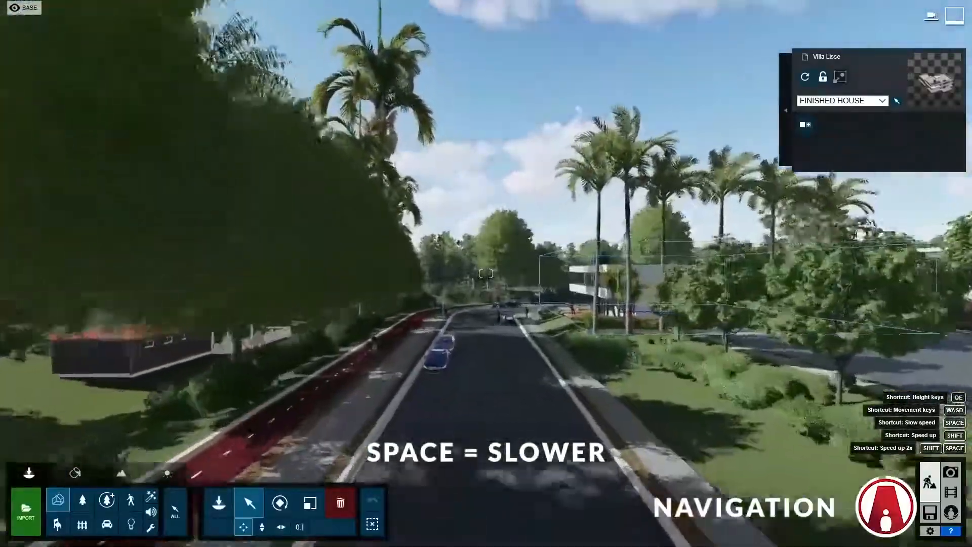
key("w")
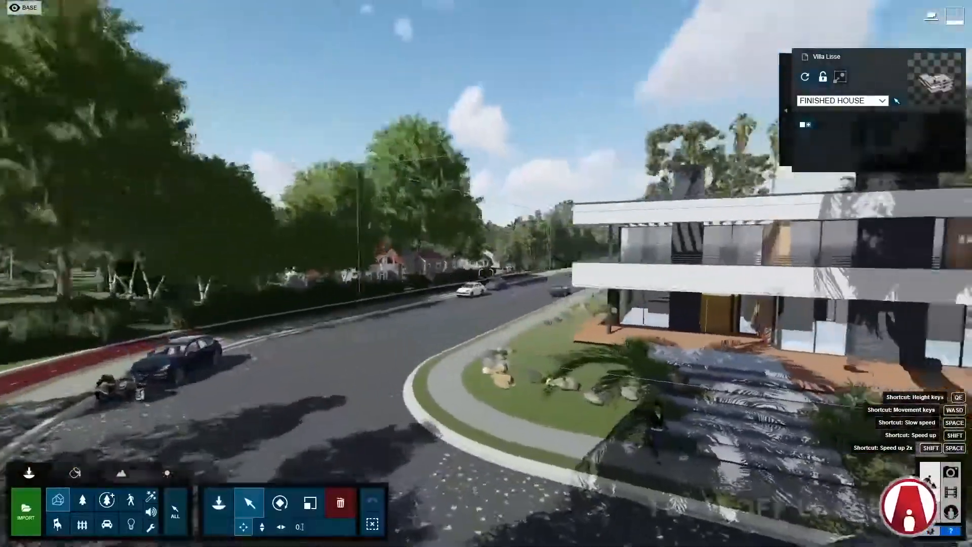
key("e")
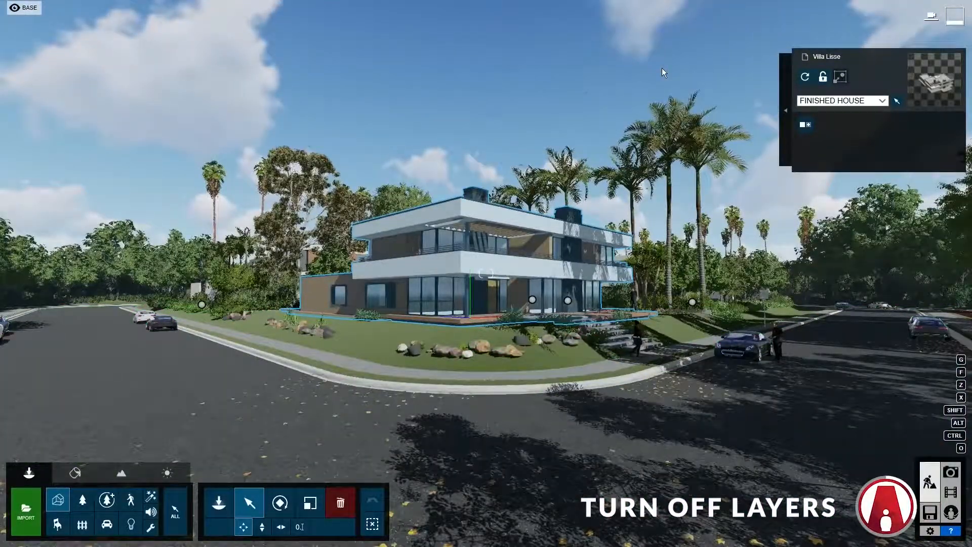
Step: Hide the background houses, road and sidewalk, background trees, car and people, finished house, terrain and birds layers, and show the tutorial house layer
mouse_move(154, 10)
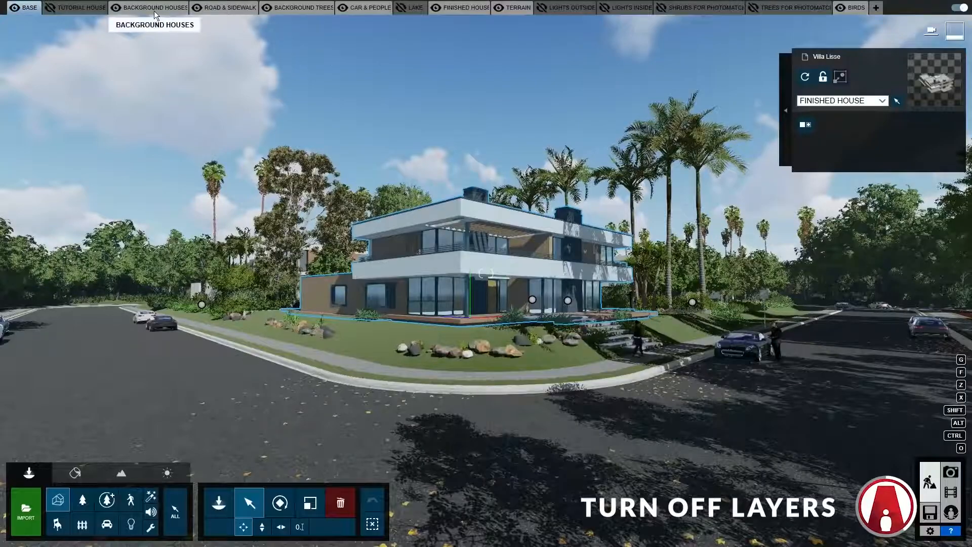
left_click(118, 9)
left_click(198, 8)
left_click(268, 8)
left_click(342, 8)
left_click(435, 7)
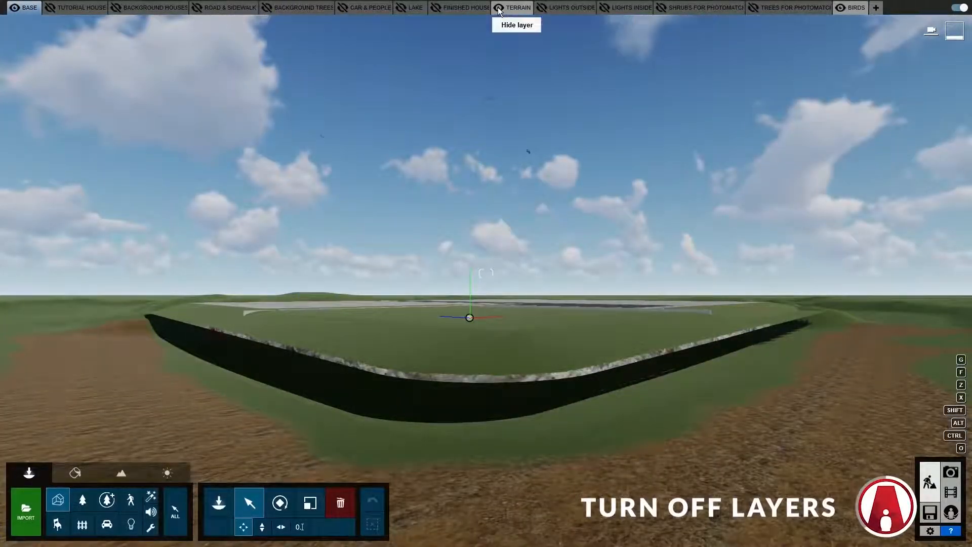
left_click(499, 8)
left_click(841, 8)
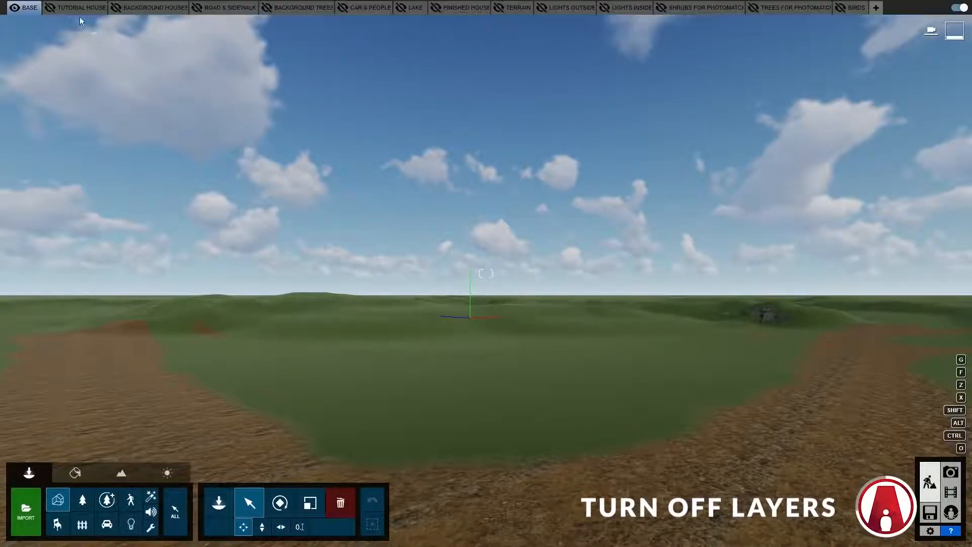
left_click(51, 8)
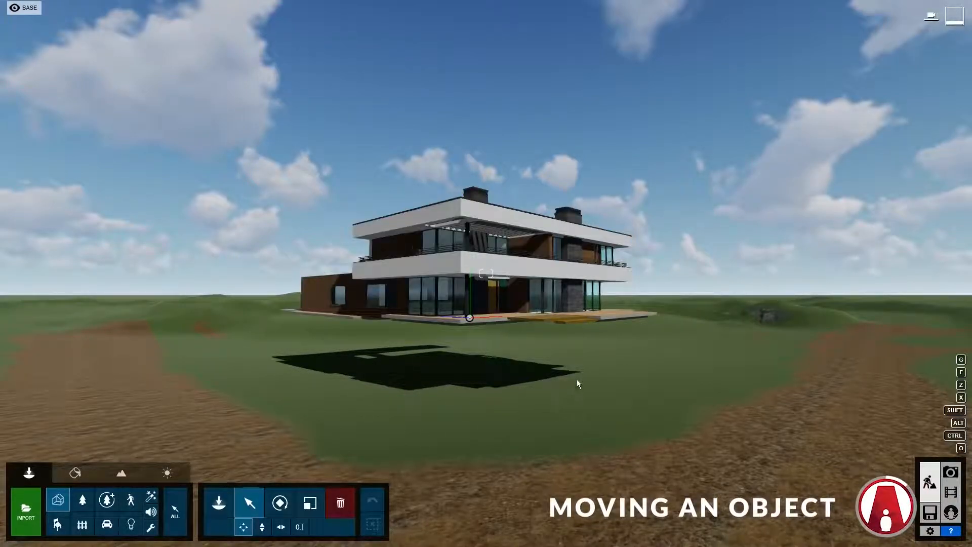
Step: Select the tutorial house and move it vertically down until it rests on the ground
left_click(515, 279)
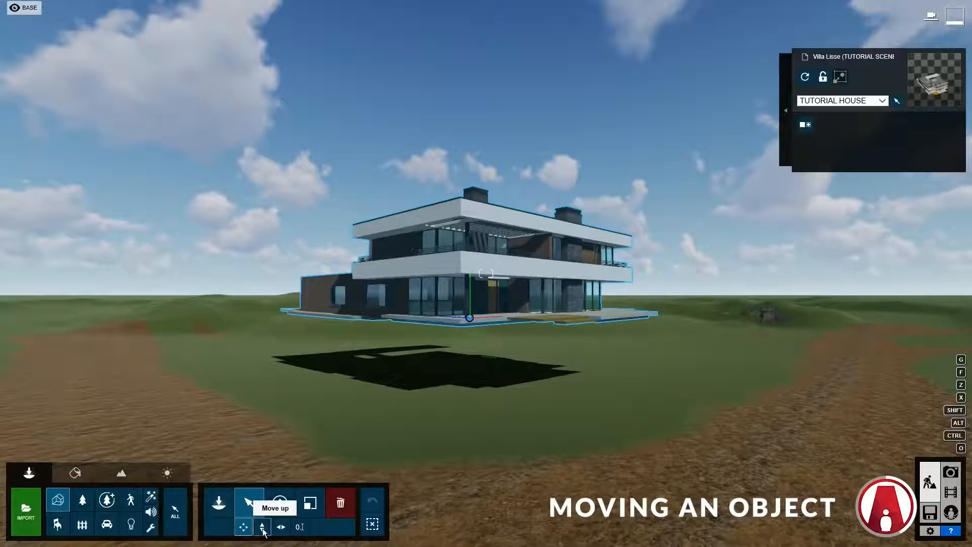
left_click(282, 529)
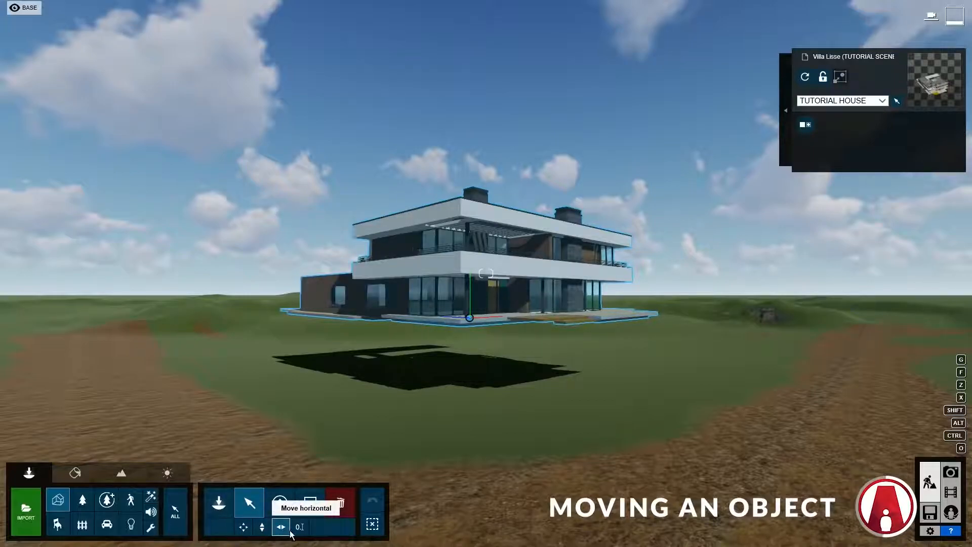
left_click(299, 526)
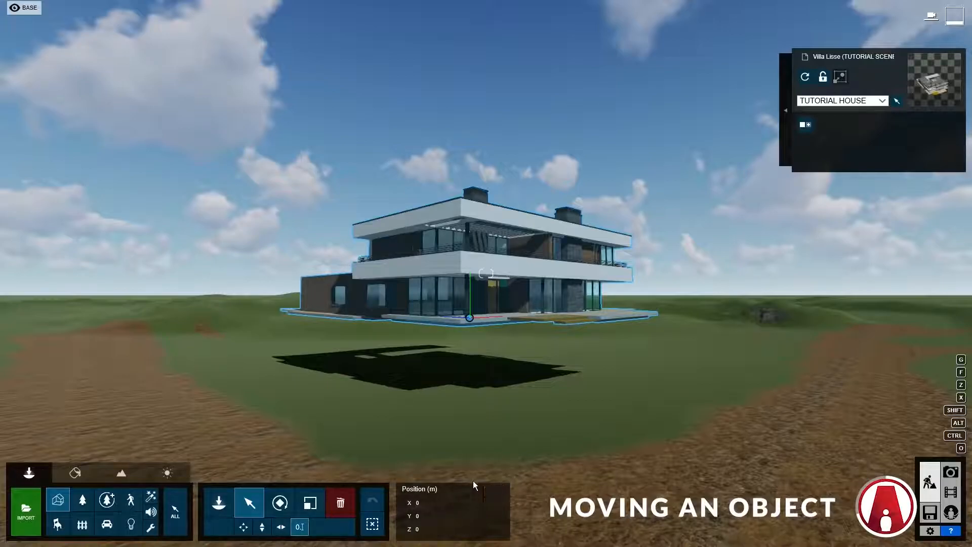
left_click(262, 528)
left_click_drag(473, 325, 458, 460)
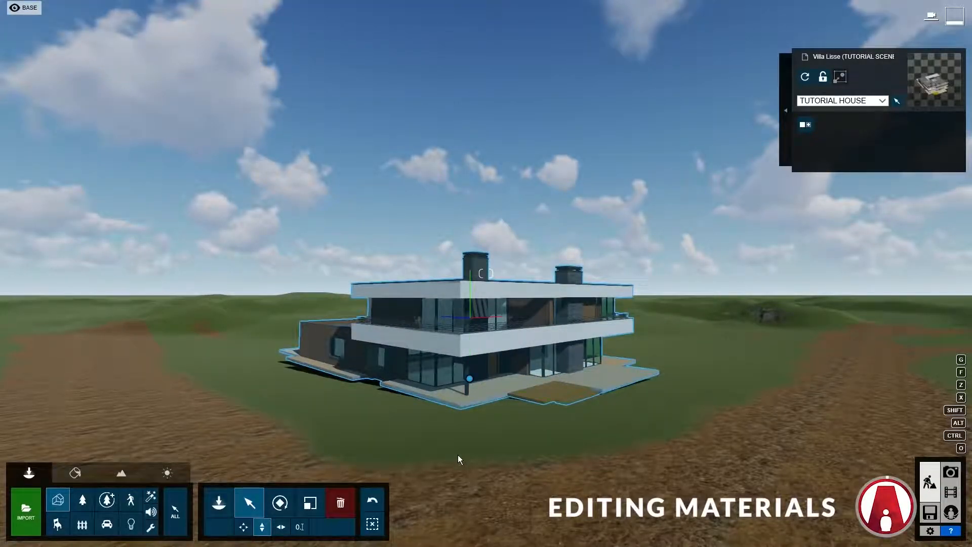
Step: Assign the Standard material type to the wooden terrace deck of the tutorial house
key("w")
right_click_drag(457, 459, 591, 320)
key("w")
key("e")
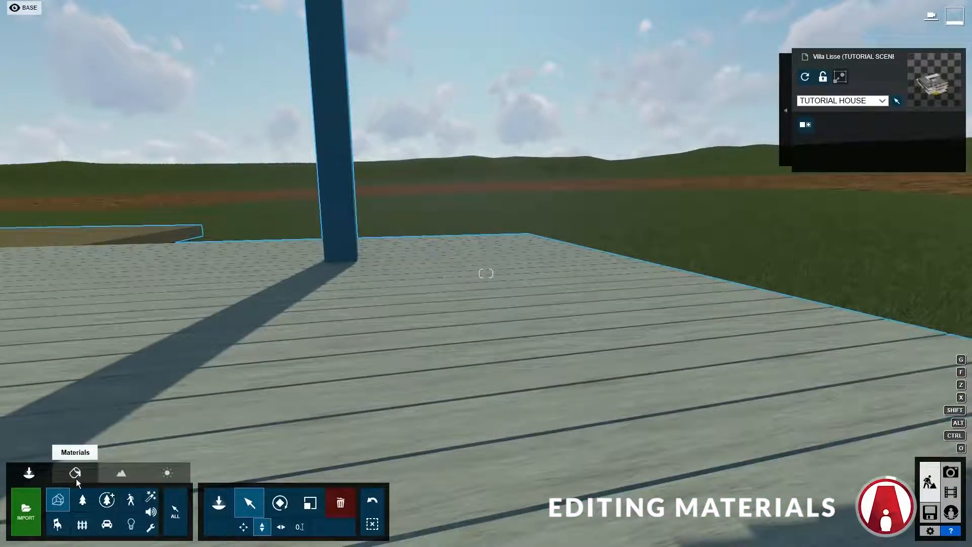
left_click(77, 478)
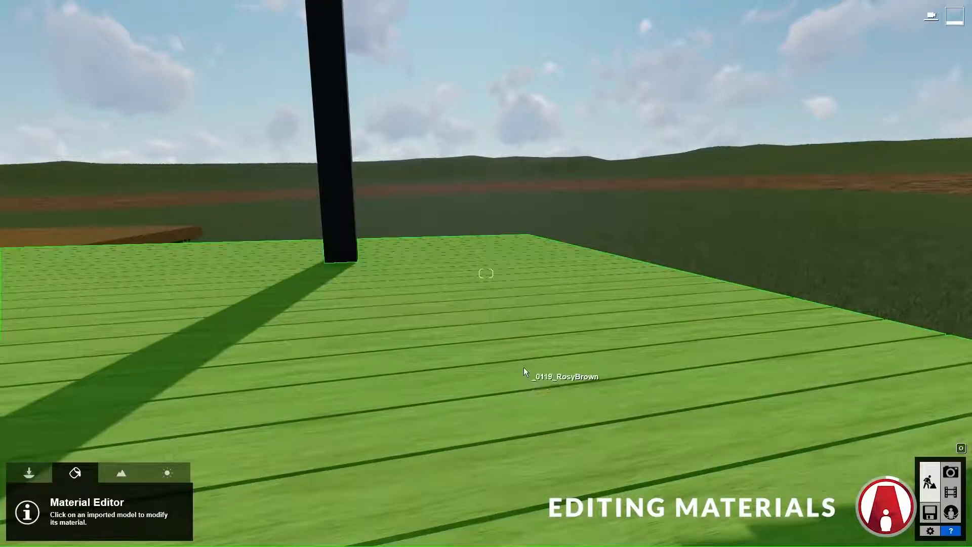
left_click(510, 352)
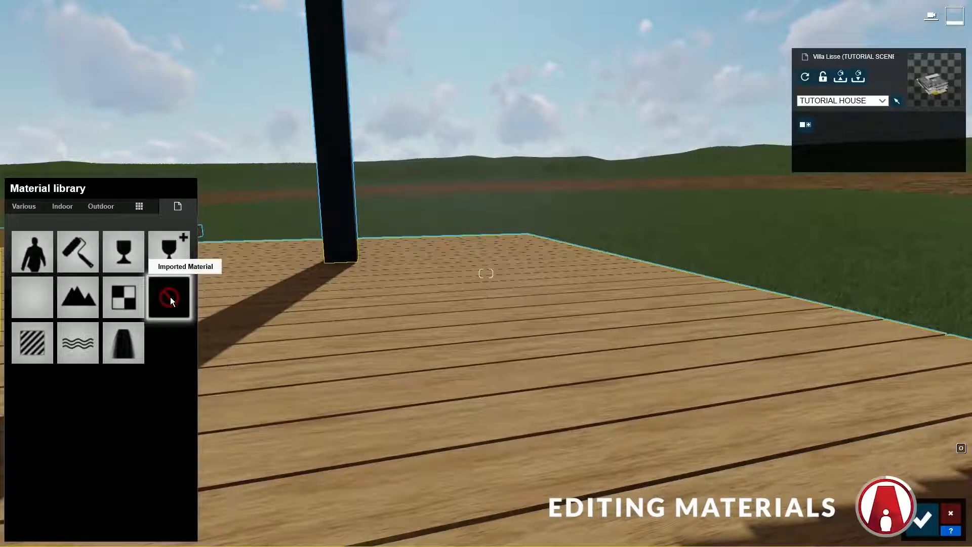
left_click(28, 348)
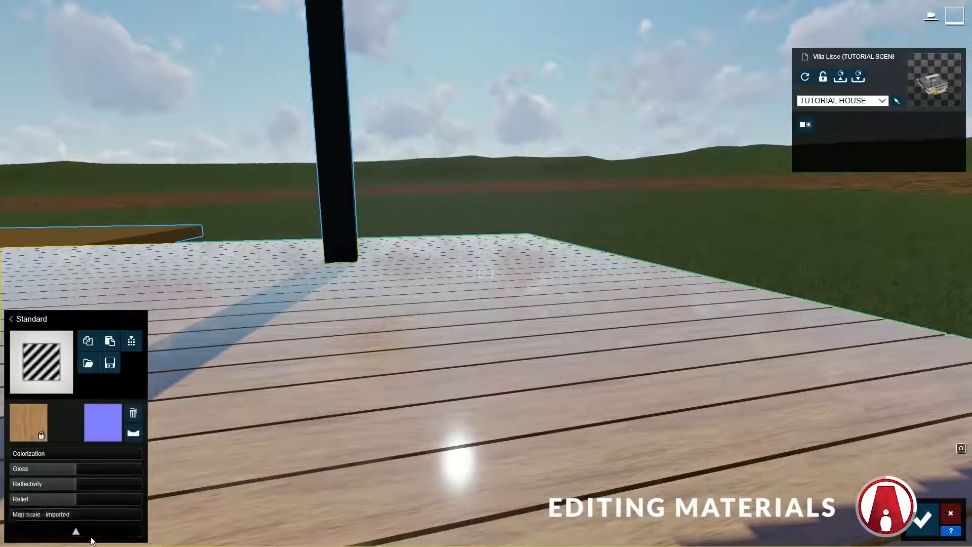
Step: Expand the deck material's settings and reduce its relief, reflectivity and gloss to 0
left_click(76, 531)
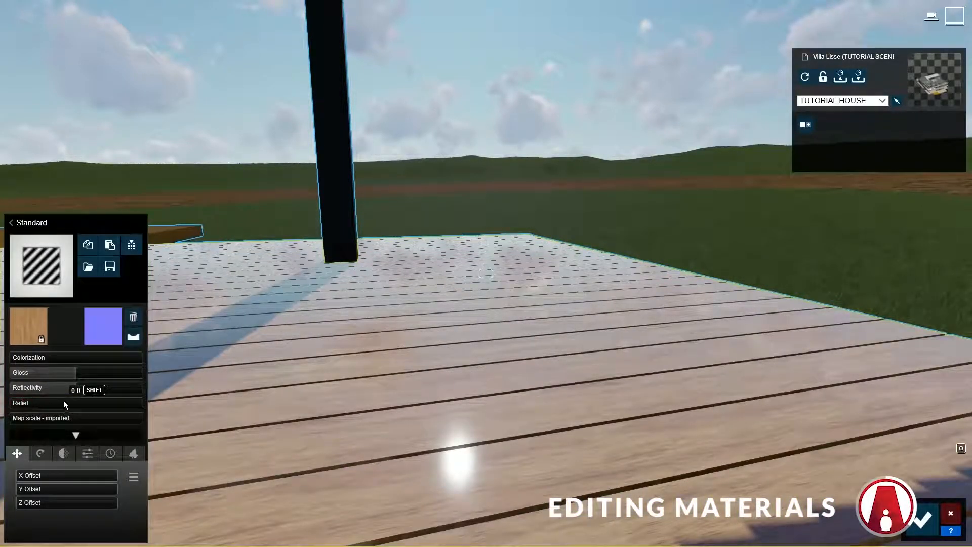
left_click_drag(77, 394, 7, 391)
left_click_drag(76, 378, 2, 383)
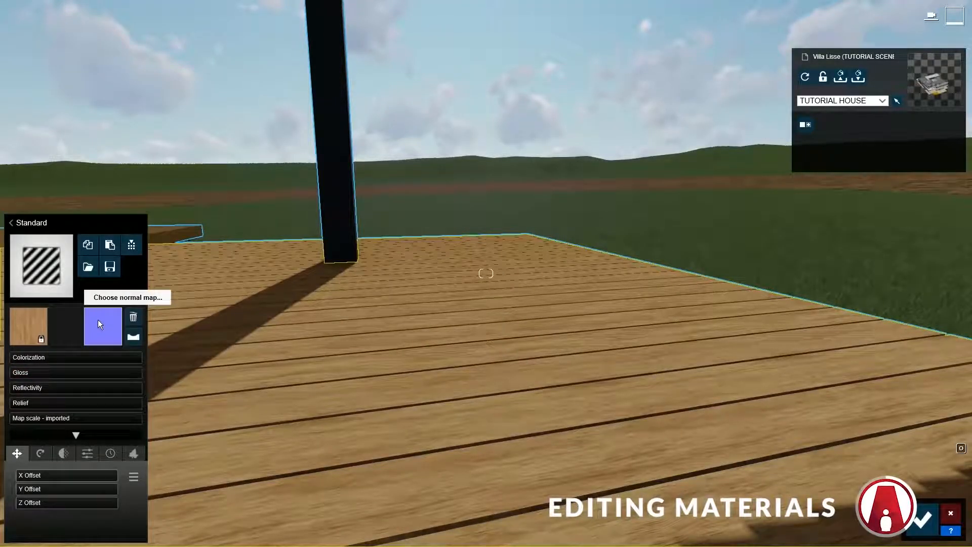
Step: Create a normal map for the deck material from its color map instead of loading an image file
left_click(101, 325)
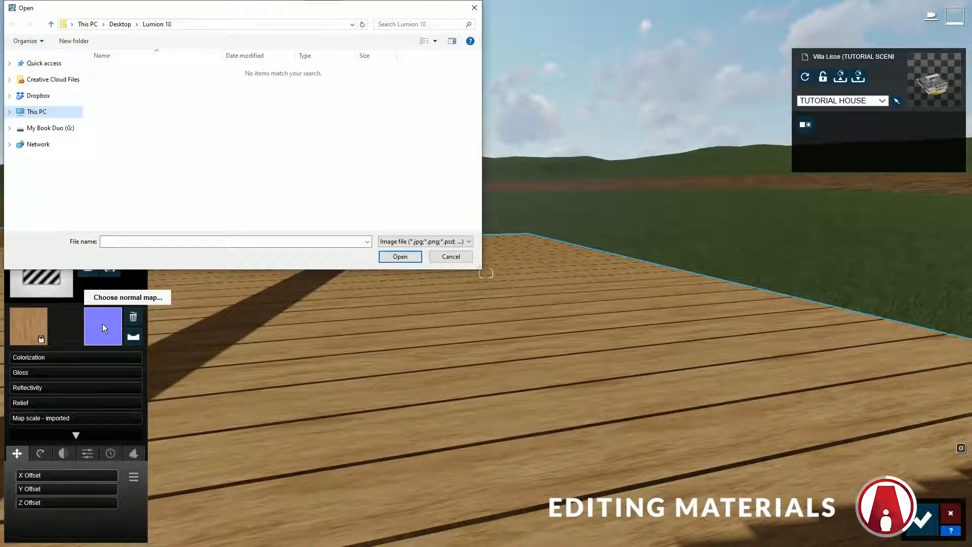
left_click(462, 256)
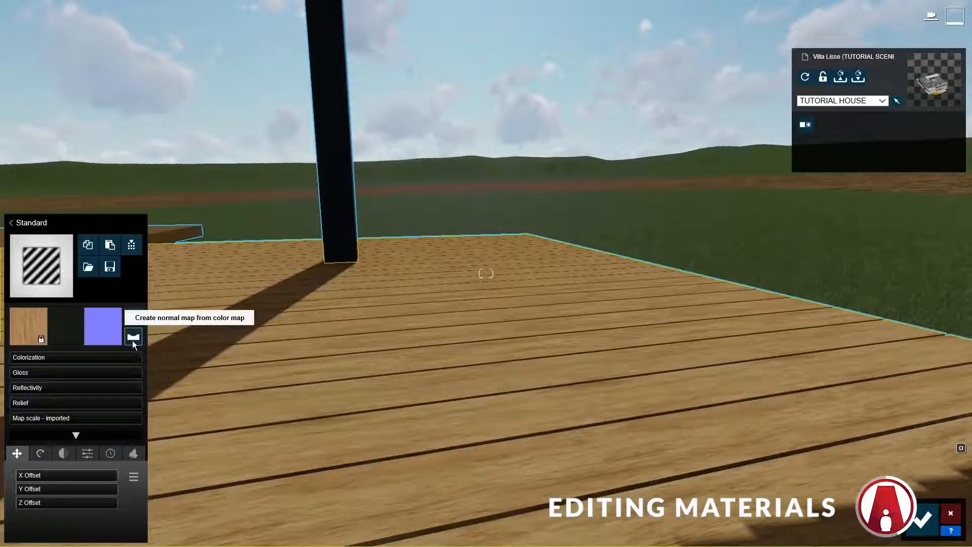
left_click(132, 337)
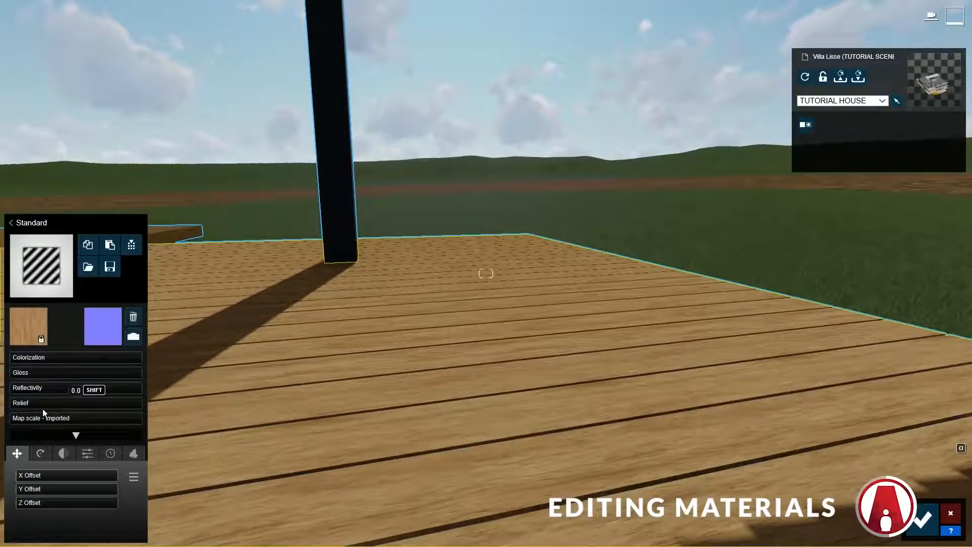
Step: Raise the deck material's relief to the maximum and compare it with zero relief close to the planks
left_click_drag(15, 407, 69, 408)
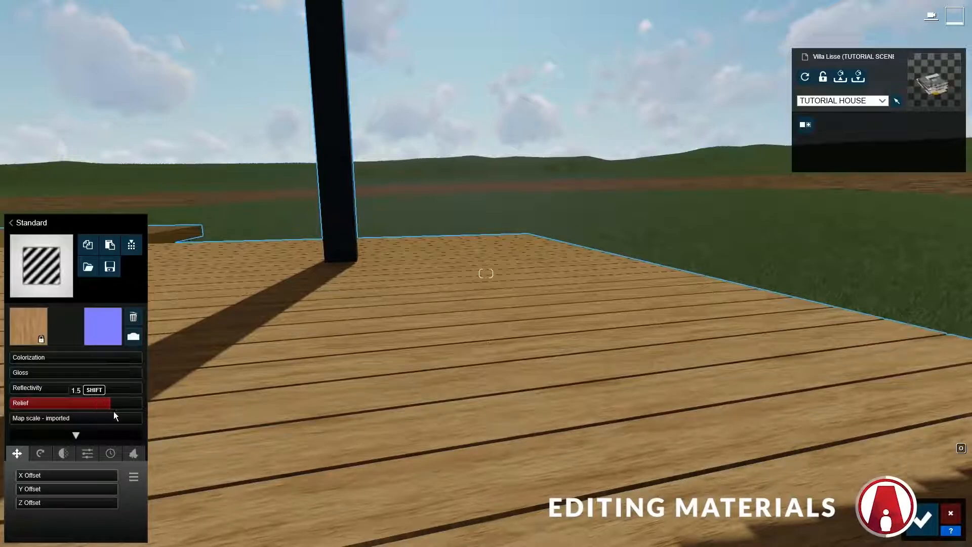
left_click_drag(138, 412, 175, 412)
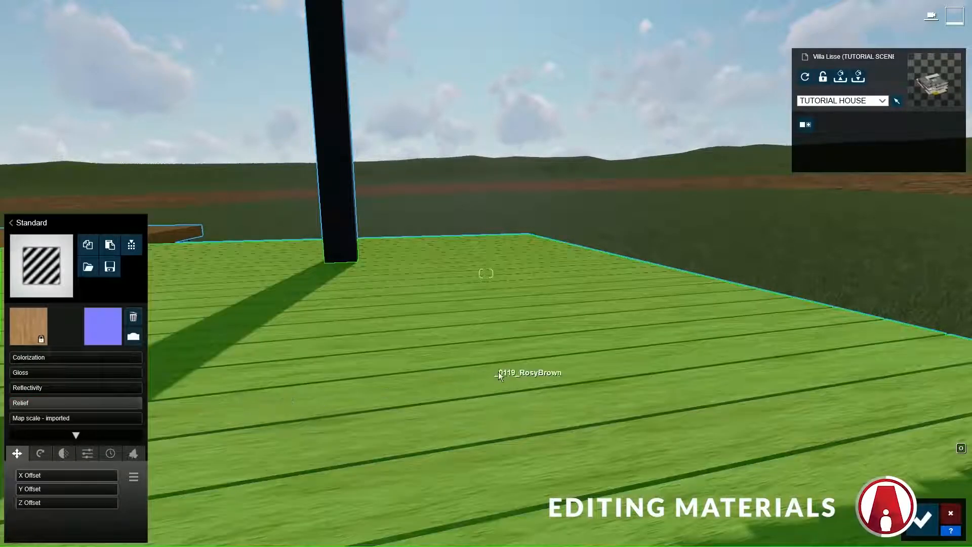
mouse_move(499, 373)
right_mouse_down()
mouse_move(572, 405)
mouse_move(577, 418)
mouse_move(502, 379)
right_mouse_up()
key("w")
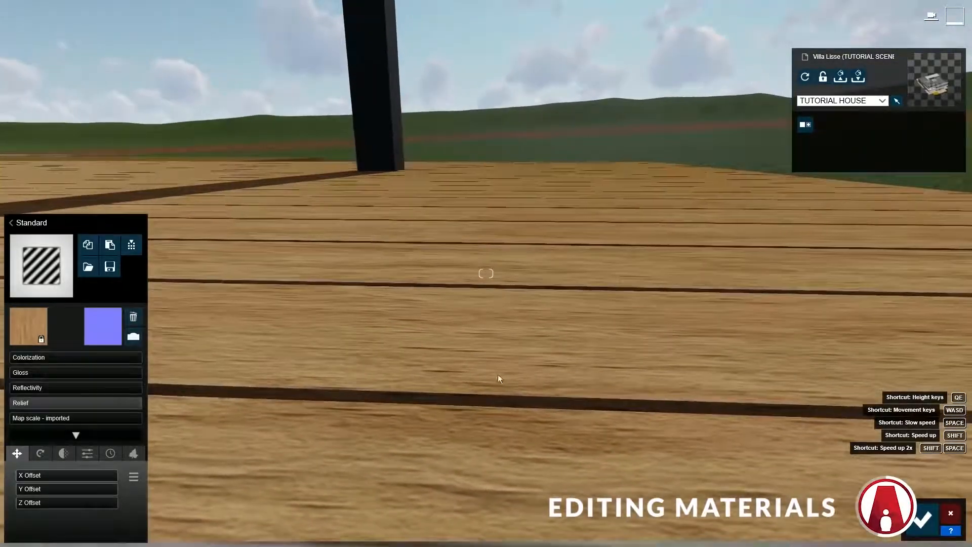
left_click_drag(115, 404, 1, 413)
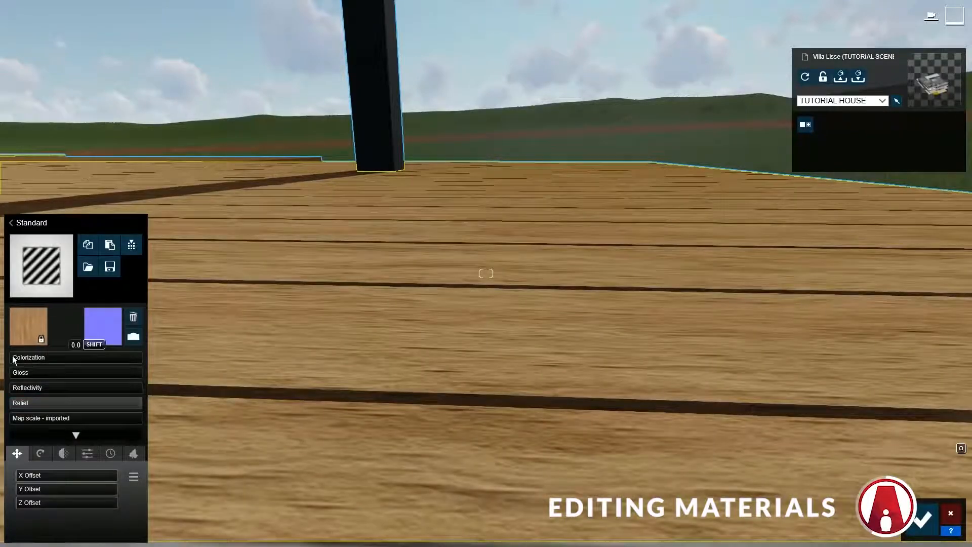
Step: Colorize the deck material fully in light grey and set its relief to 2.0
left_click(23, 359)
left_click_drag(65, 372, 157, 369)
left_click_drag(229, 358, 231, 368)
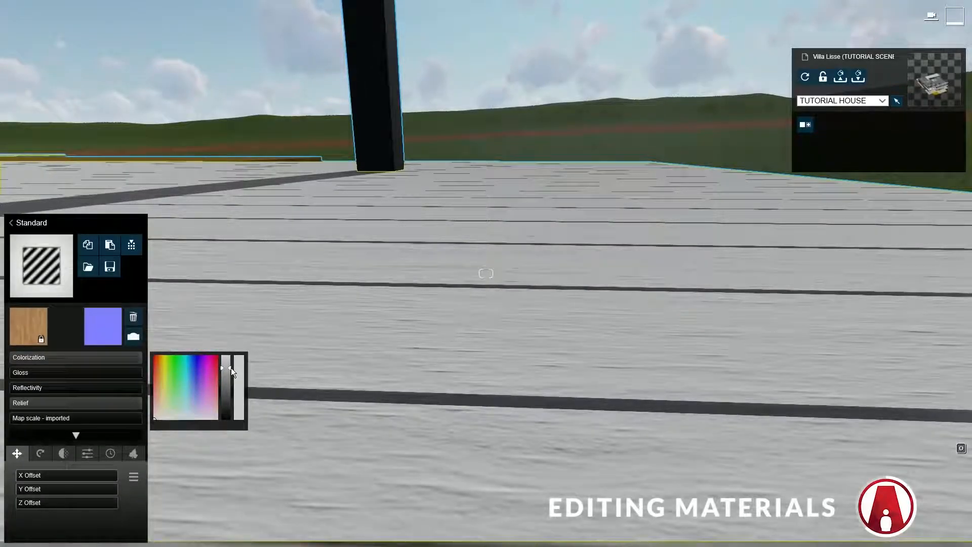
left_click_drag(50, 411, 150, 409)
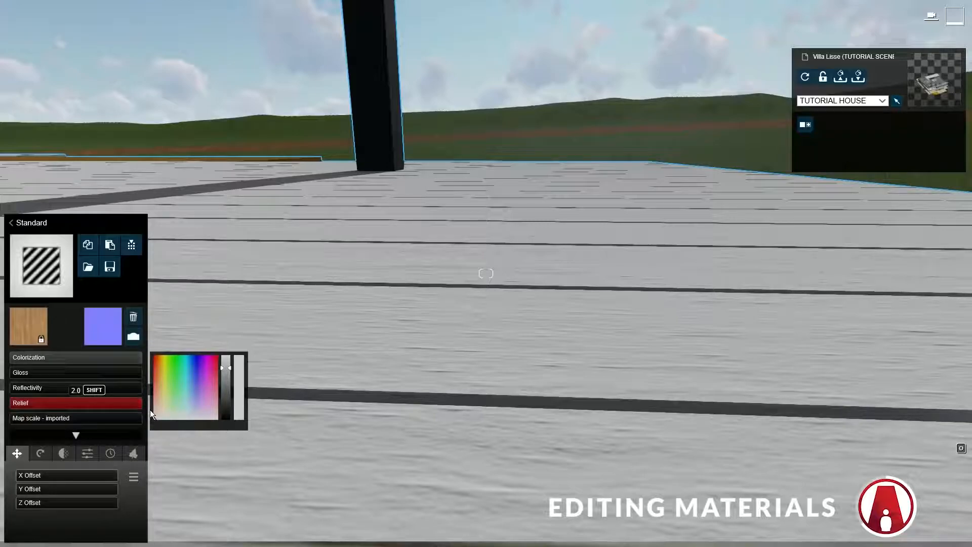
Step: Compare both normal map directions on the deck, leave it flipped, and set the deck material's colorization back to 0
left_click(134, 336)
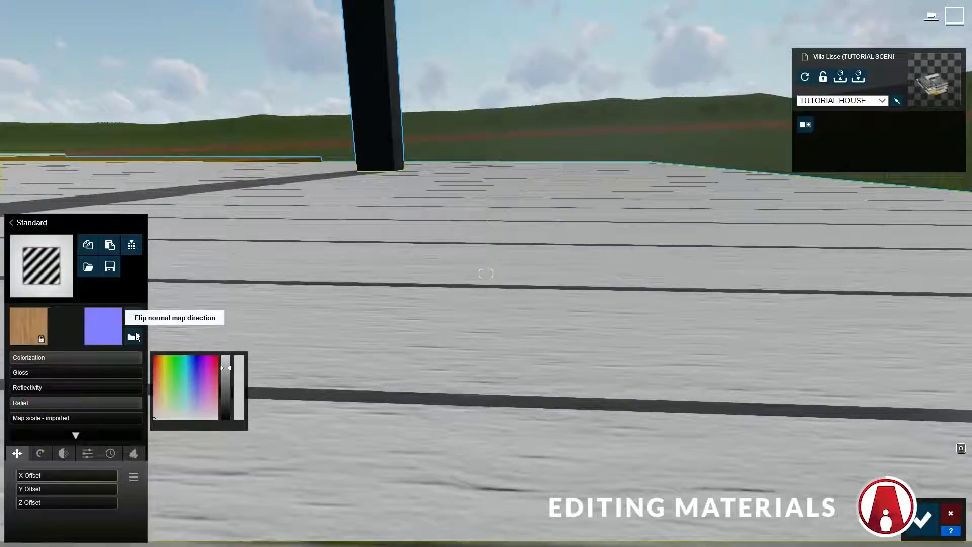
left_click(134, 336)
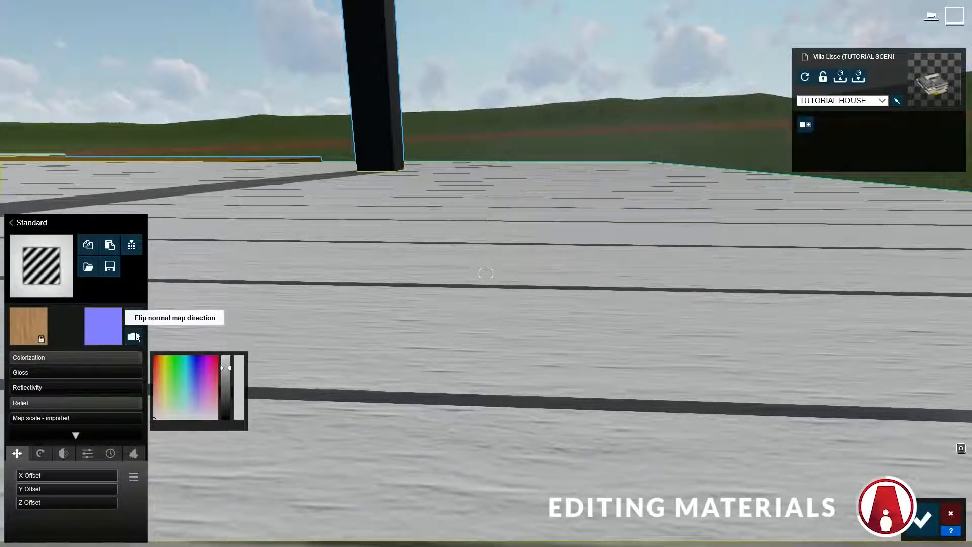
left_click(136, 336)
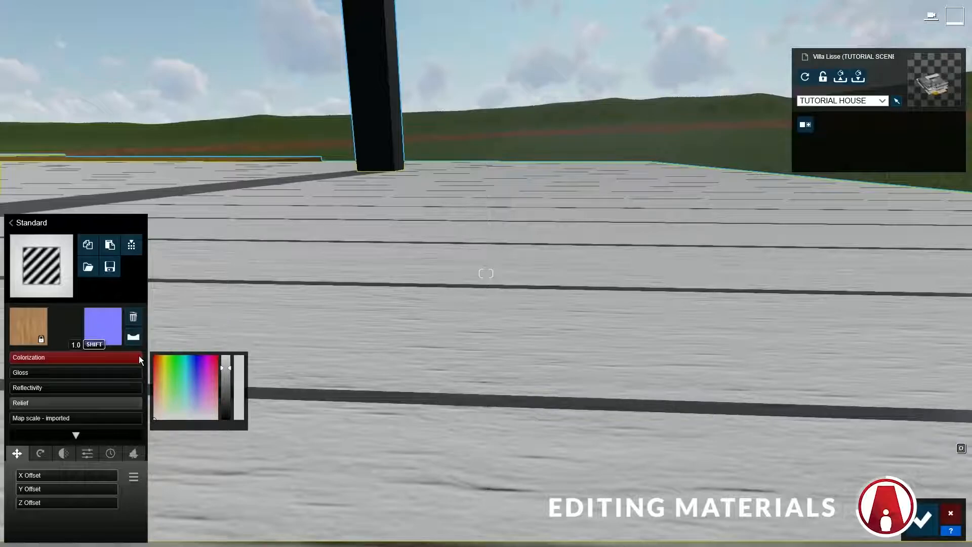
left_click_drag(138, 357, 4, 363)
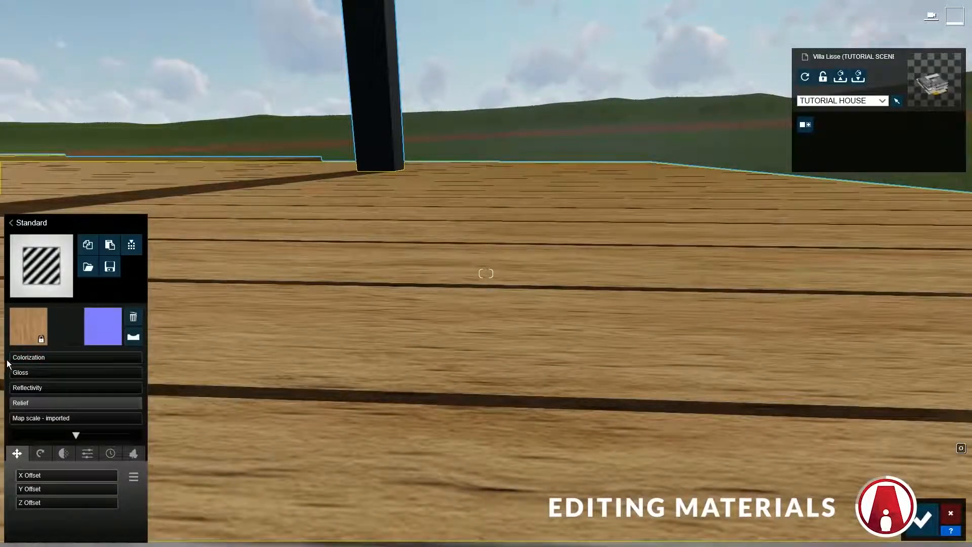
Step: Raise the deck material's gloss and reflectivity, and return its map scale to the imported size
left_click_drag(19, 375, 102, 391)
key("q")
right_click_drag(101, 391, 178, 391)
left_click_drag(81, 375, 120, 405)
key("q")
right_click_drag(119, 405, 29, 433)
mouse_move(30, 420)
left_mouse_down()
mouse_move(201, 425)
mouse_move(346, 399)
mouse_move(0, 425)
left_mouse_up()
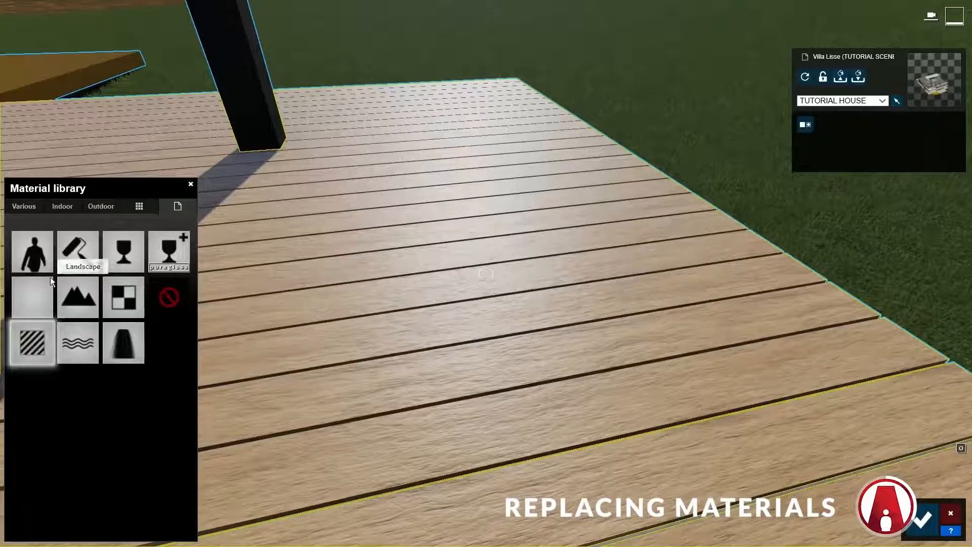
Step: Browse the material library's collections and replace the deck material with the indoor wood Polii Wood Fine 013 VAR1 3K
left_click(35, 205)
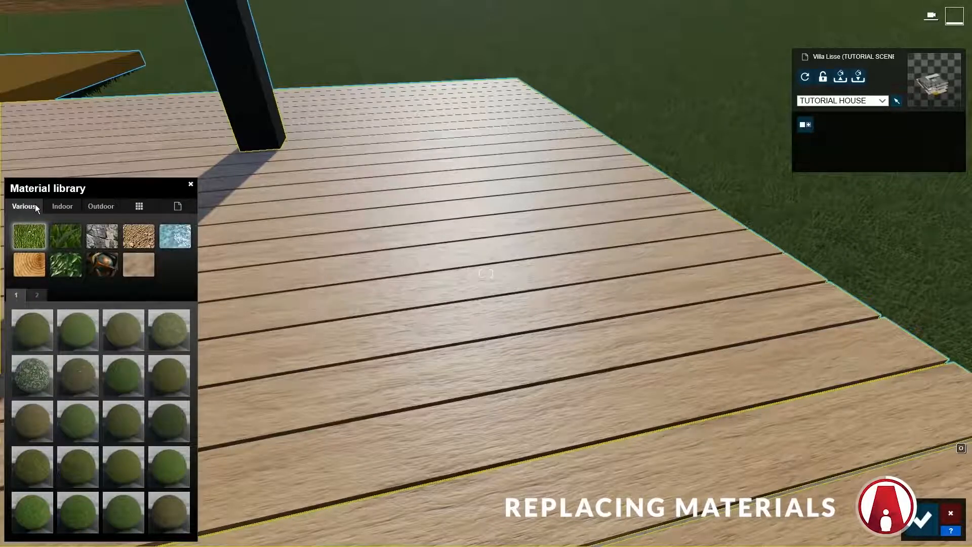
left_click(77, 209)
left_click(108, 208)
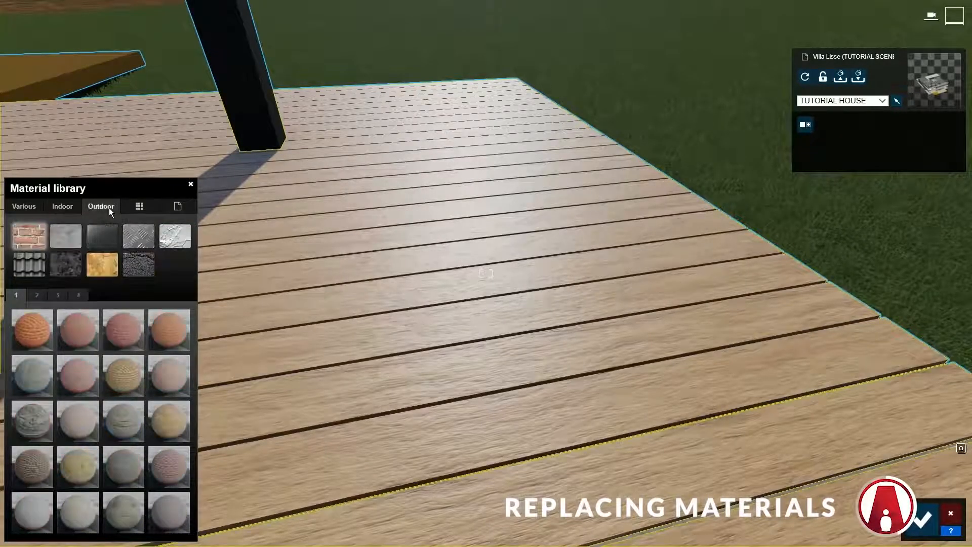
left_click(72, 208)
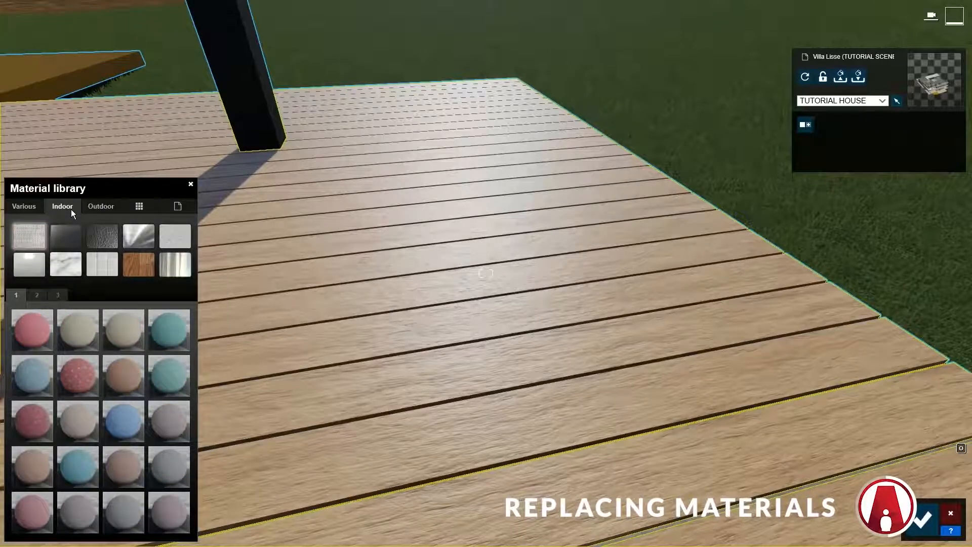
left_click(132, 265)
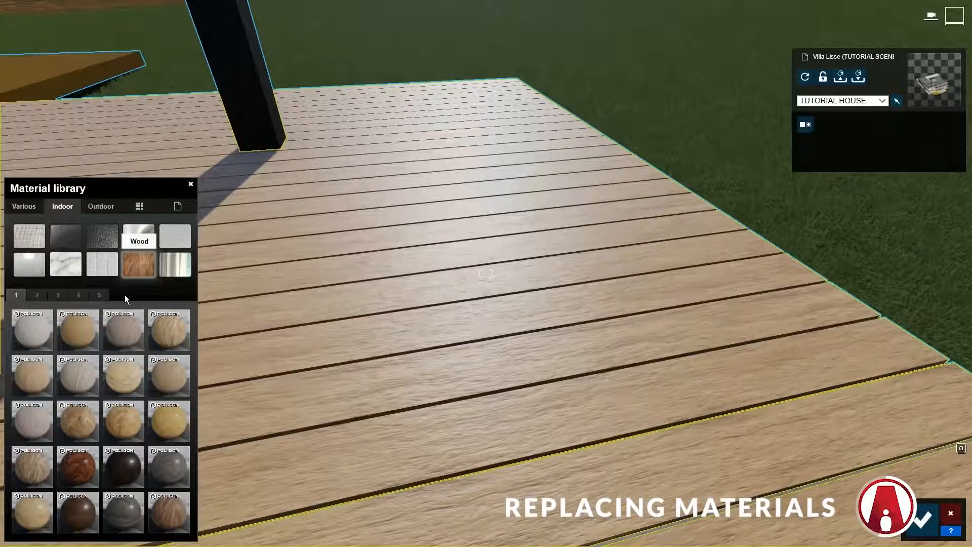
left_click(82, 330)
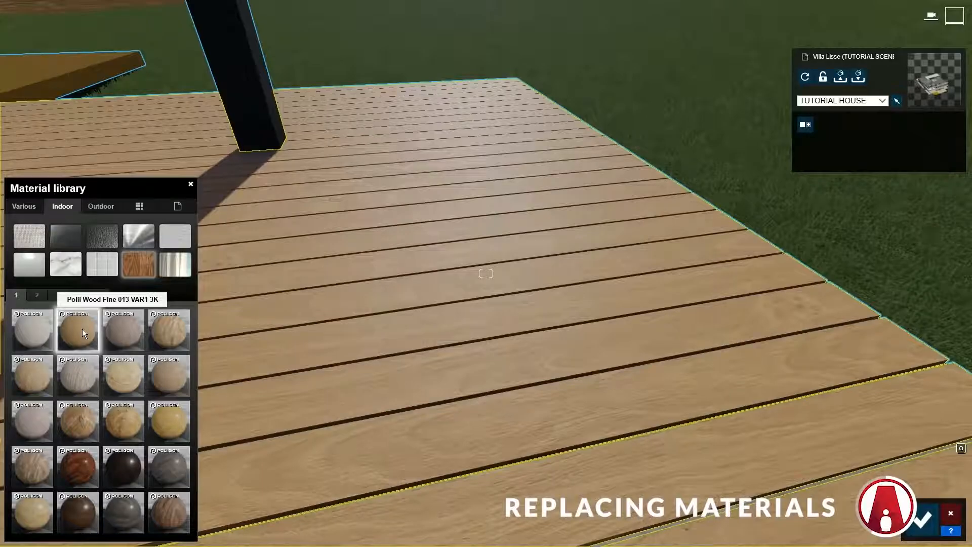
Step: Try other indoor woods on the deck, including Polii Wood Flooring 037 3k, Flooring 040 2k and Wood Fine 016 3k, and return to Wood Fine 013
left_click(86, 381)
left_click(85, 424)
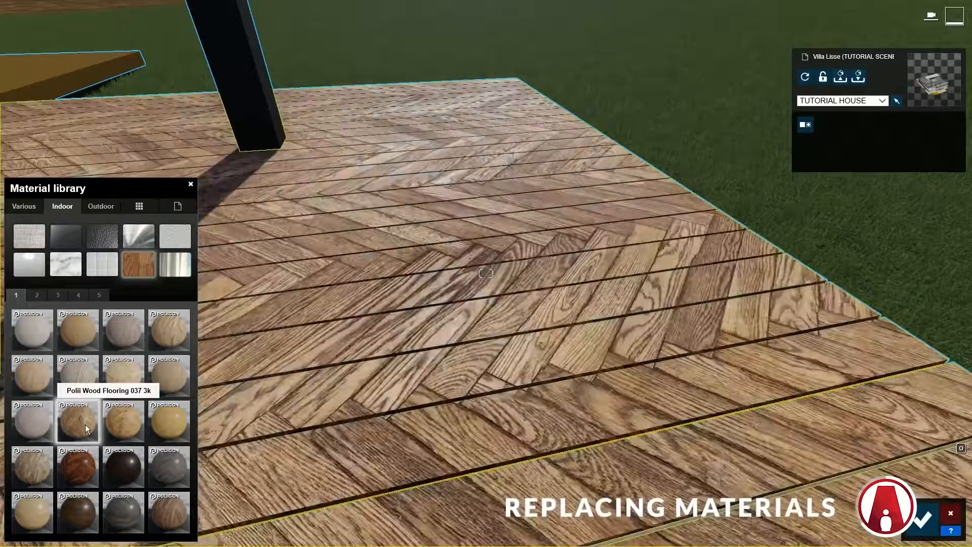
left_click(93, 467)
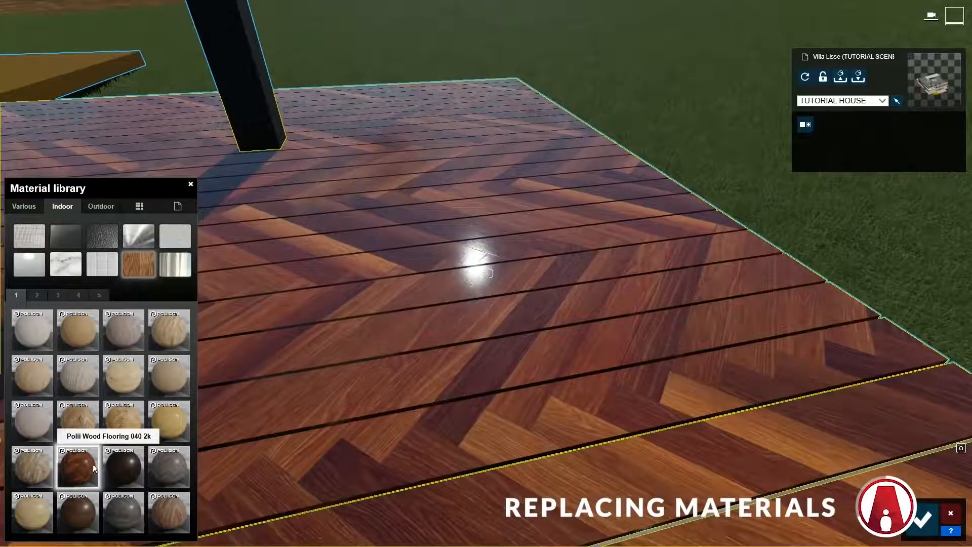
left_click(163, 407)
left_click(165, 330)
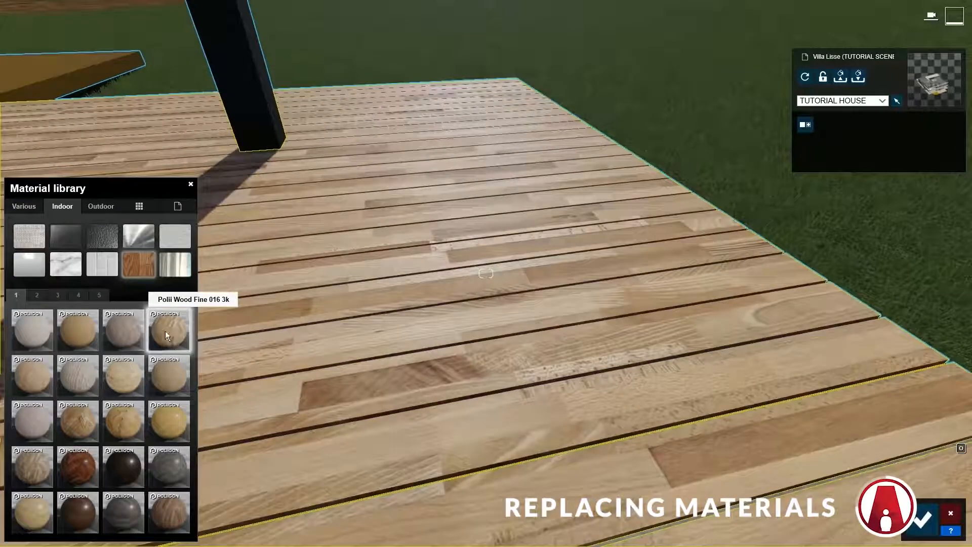
left_click(81, 336)
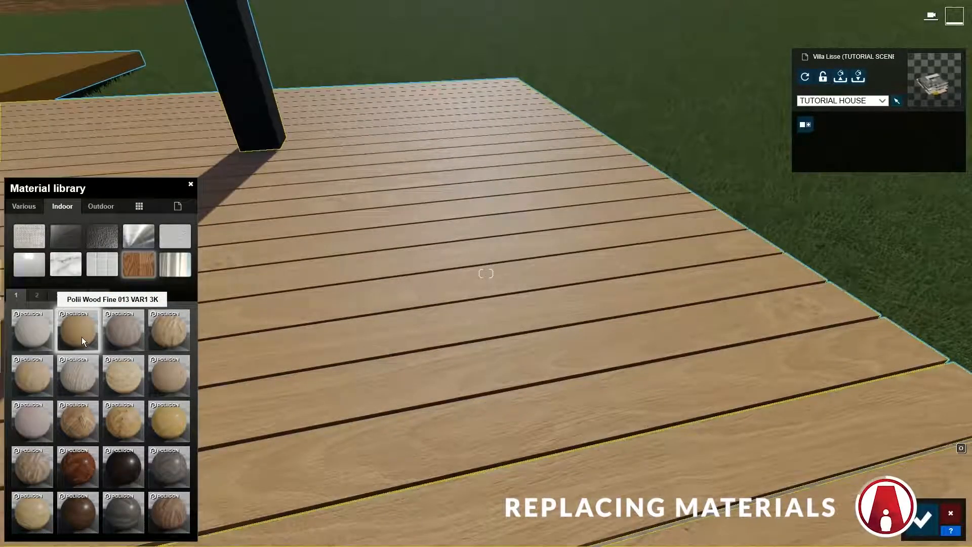
Step: Open the settings of the deck's Polii Wood Fine 013 VAR1 3K material and increase its gloss and reflectivity
left_click(81, 336)
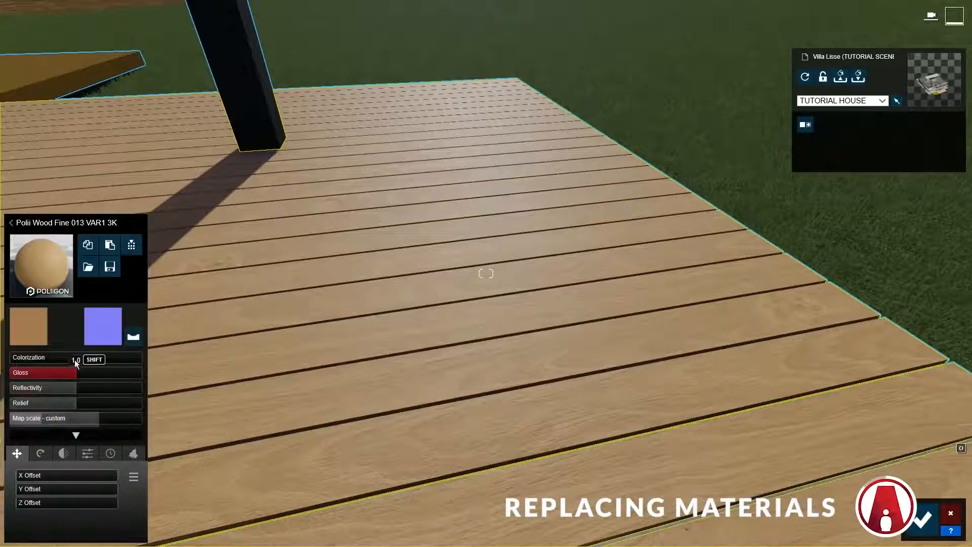
left_click_drag(76, 388, 126, 388)
left_click_drag(127, 403, 77, 377)
mouse_move(87, 389)
left_mouse_down()
mouse_move(80, 400)
mouse_move(96, 393)
left_mouse_up()
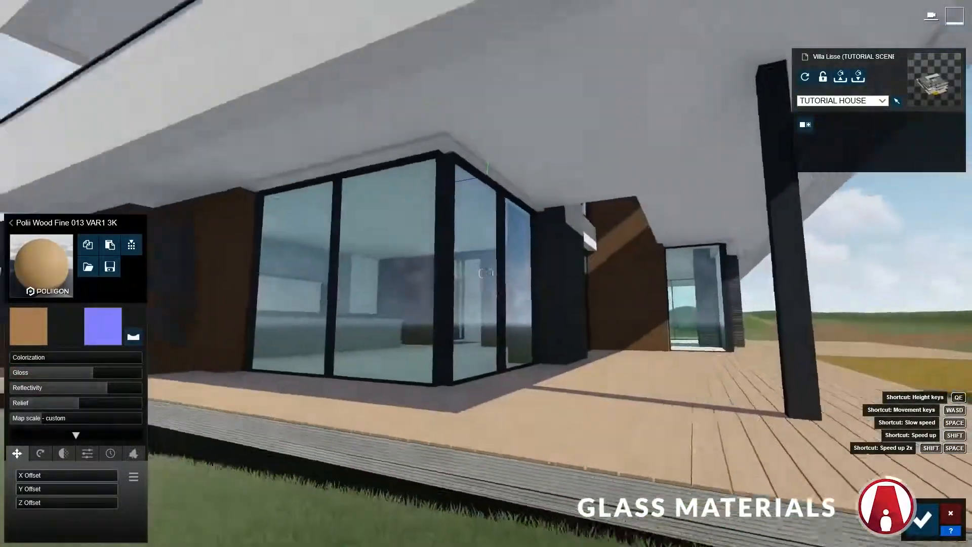
Step: Select the house's large window panes and, after trying other pureglass materials, assign Interior Glass 001
key("w")
right_click_drag(557, 203, 570, 226)
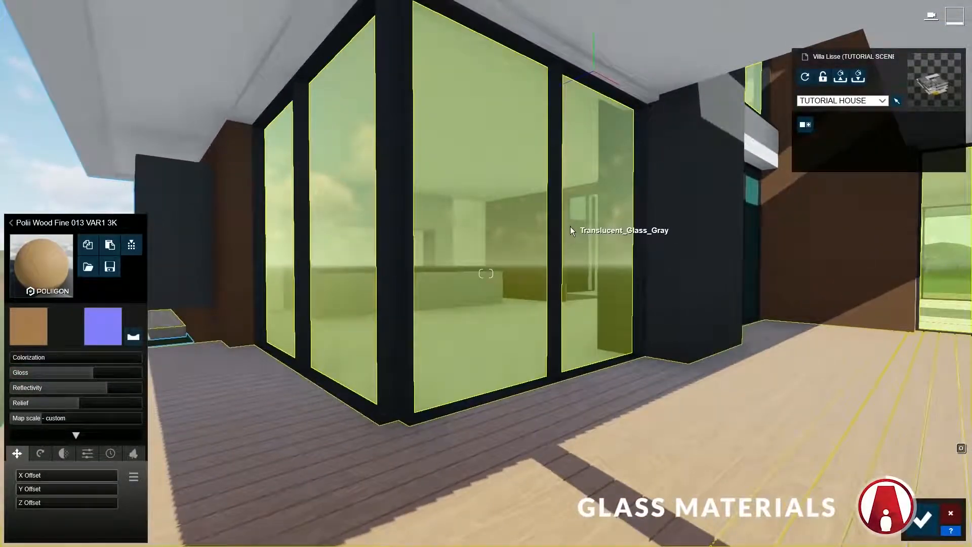
left_click(498, 202)
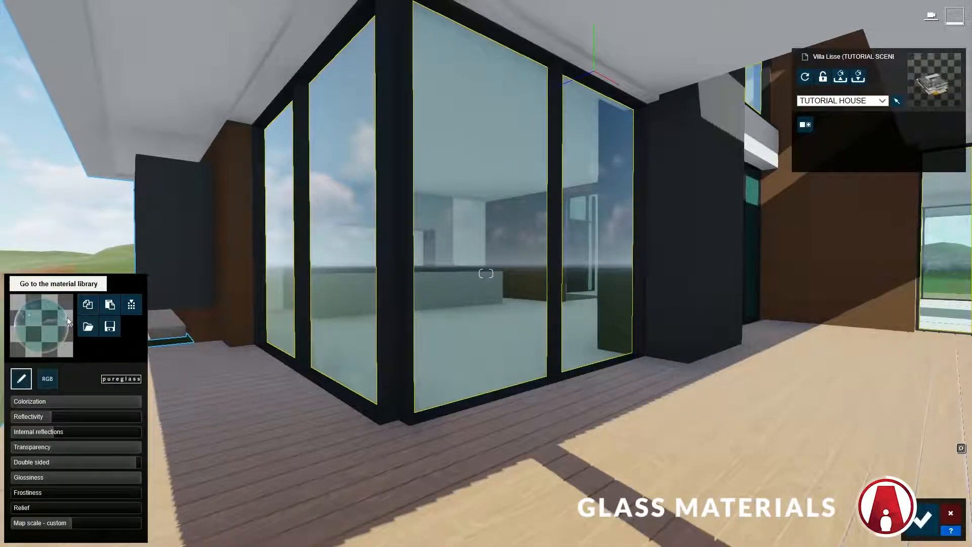
left_click(48, 319)
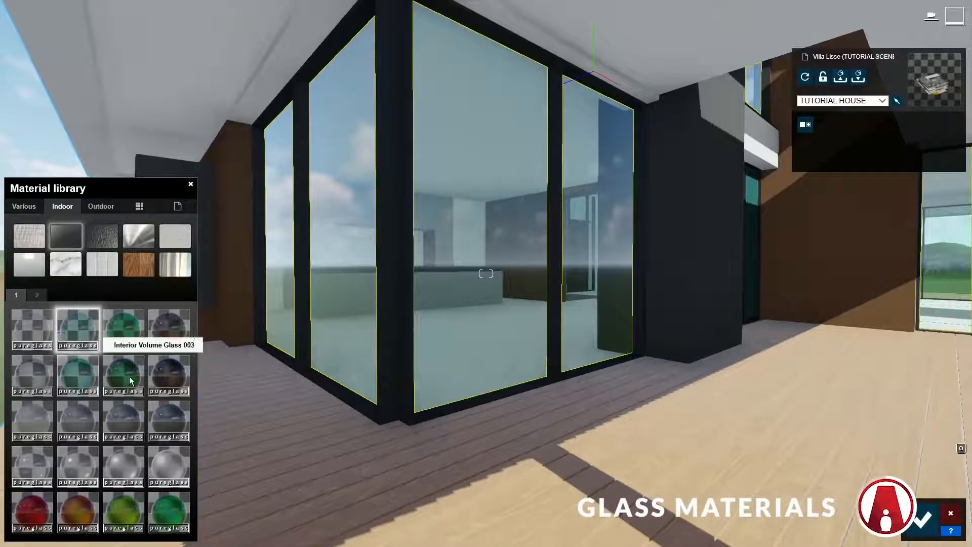
left_click(126, 375)
left_click(87, 424)
left_click(32, 326)
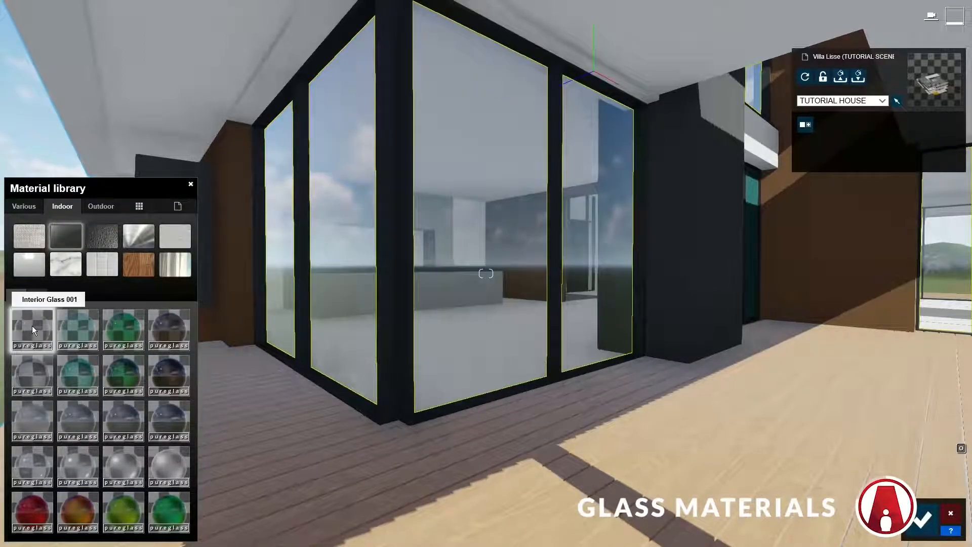
Step: Open the window glass settings, slightly raise the reflectivity and test the frostiness, ending near zero
left_click(33, 326)
mouse_move(51, 416)
left_mouse_down()
mouse_move(124, 427)
mouse_move(60, 418)
left_mouse_up()
mouse_move(15, 493)
left_mouse_down()
mouse_move(130, 505)
mouse_move(11, 496)
left_mouse_up()
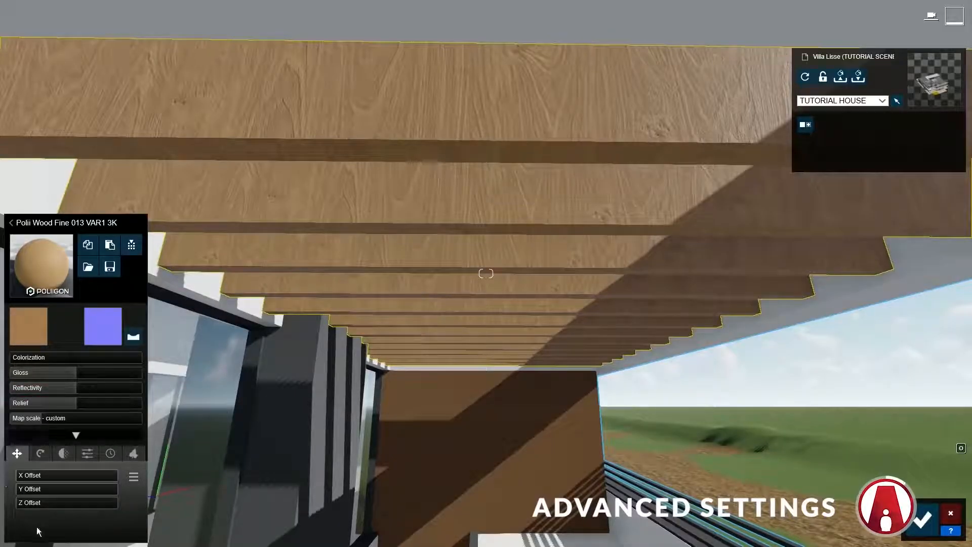
Step: Shift the wood texture on the overhead slats using the material's X offset and Y offset
left_click(38, 455)
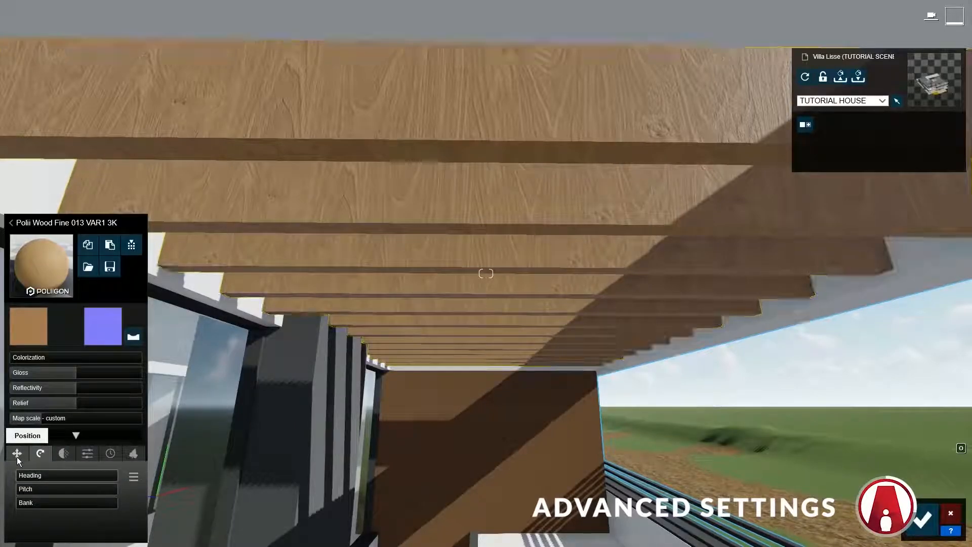
left_click(17, 457)
left_click_drag(23, 475, 85, 476)
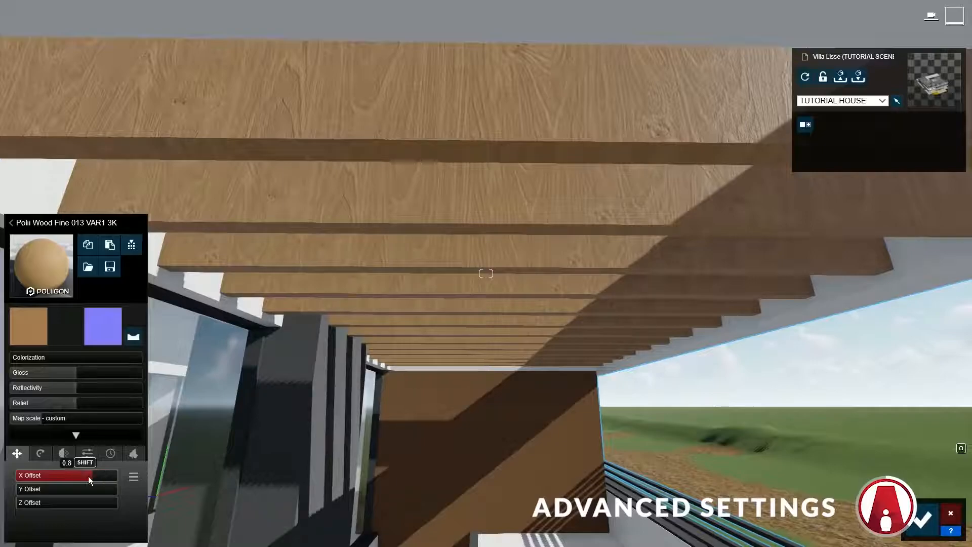
mouse_move(23, 489)
left_mouse_down()
mouse_move(82, 491)
mouse_move(6, 499)
mouse_move(101, 507)
mouse_move(7, 505)
mouse_move(31, 476)
mouse_move(43, 476)
mouse_move(15, 481)
mouse_move(46, 494)
mouse_move(15, 492)
left_mouse_up()
Step: Rotate the wood texture on the overhead slats by entering a pitch of exactly 90
left_click(41, 455)
left_click_drag(20, 503, 52, 493)
double_click(53, 493)
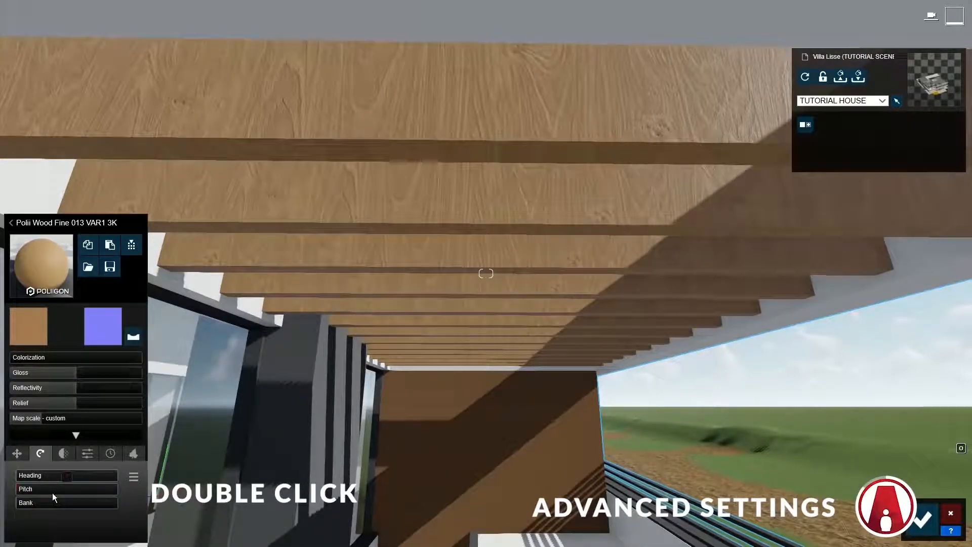
type("90")
key("Return")
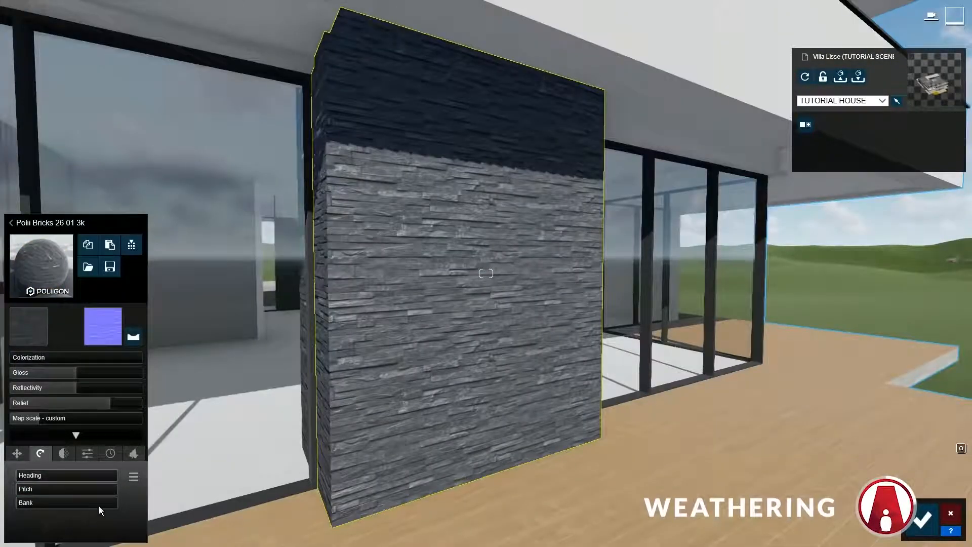
Step: Add weathering to the dark stone brick wall, and apply weathering of the Wood type to the terrace deck
left_click(114, 455)
left_click_drag(37, 482, 66, 474)
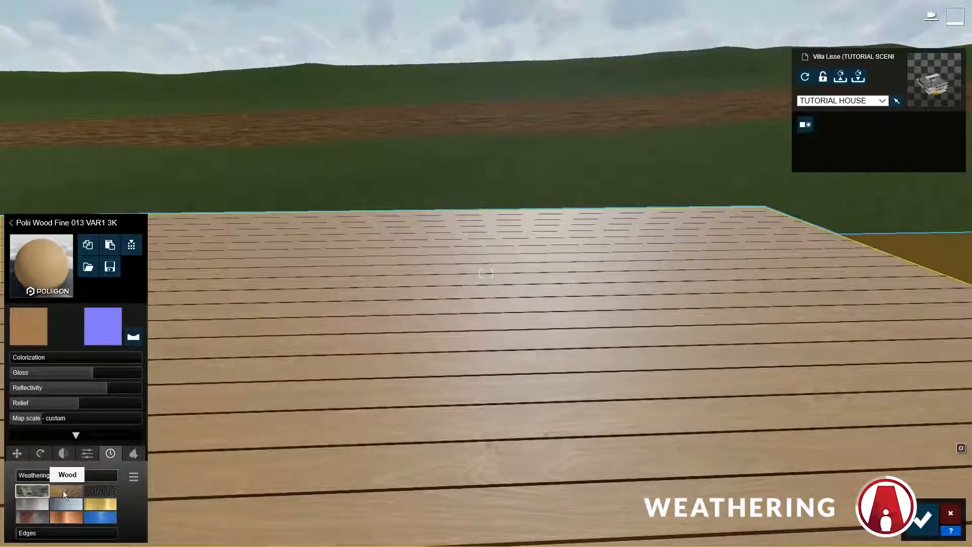
left_click(64, 493)
left_click_drag(35, 476, 65, 482)
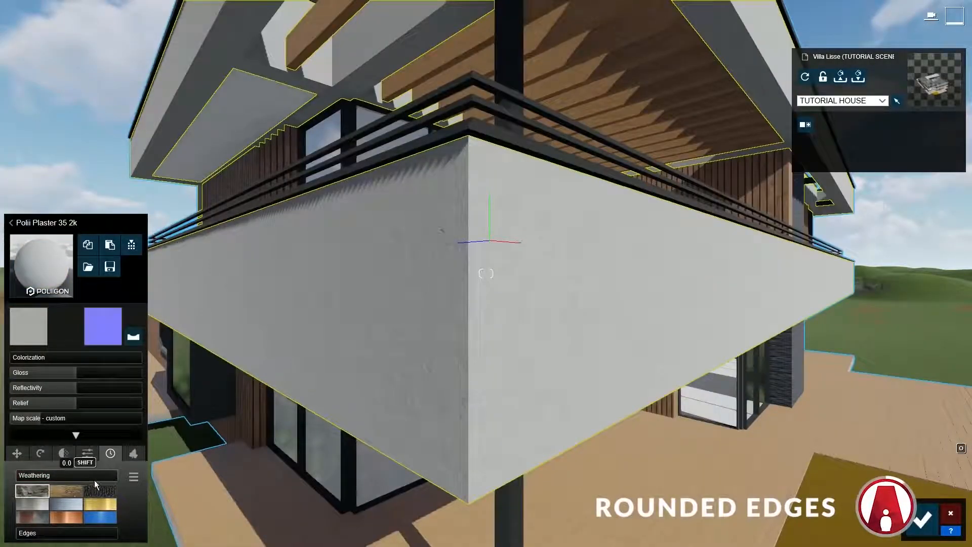
Step: Round the edges of the white plaster balcony, trying the 1.0 maximum before settling on a moderate amount
left_click_drag(22, 537, 154, 537)
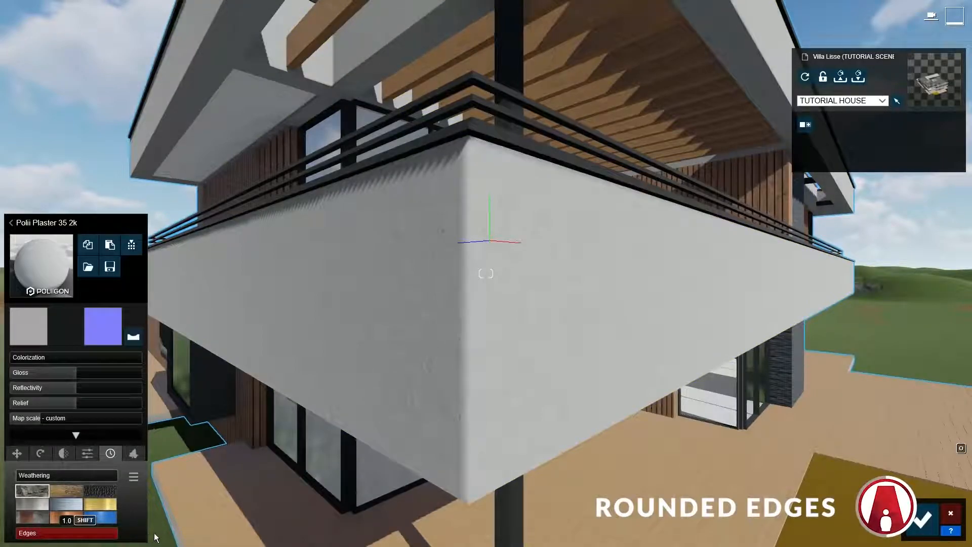
mouse_move(78, 540)
left_mouse_down()
mouse_move(13, 542)
mouse_move(64, 544)
left_mouse_up()
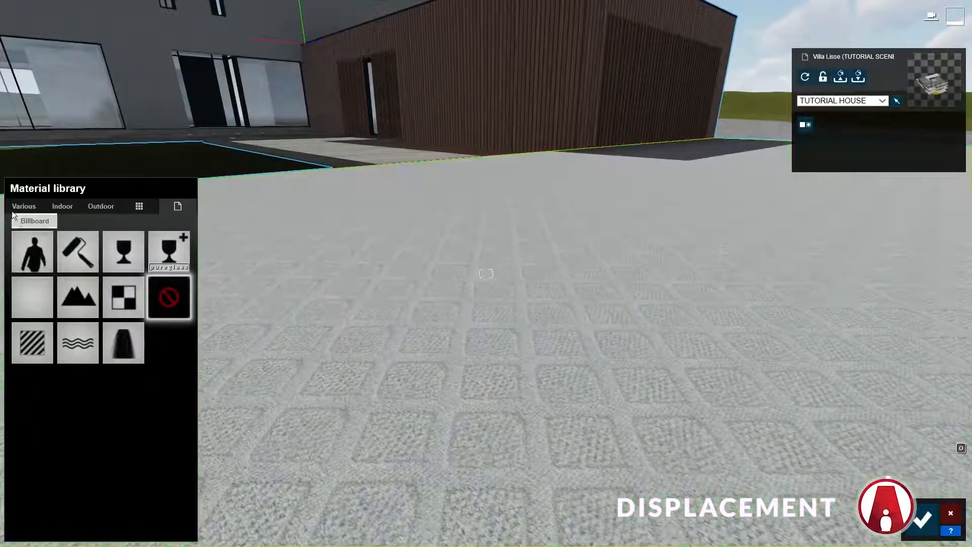
Step: Replace the paved driveway's material with the soil material Polii GroundGravel 008 2k after trying other gravels, and open its settings
left_click(23, 206)
left_click(148, 243)
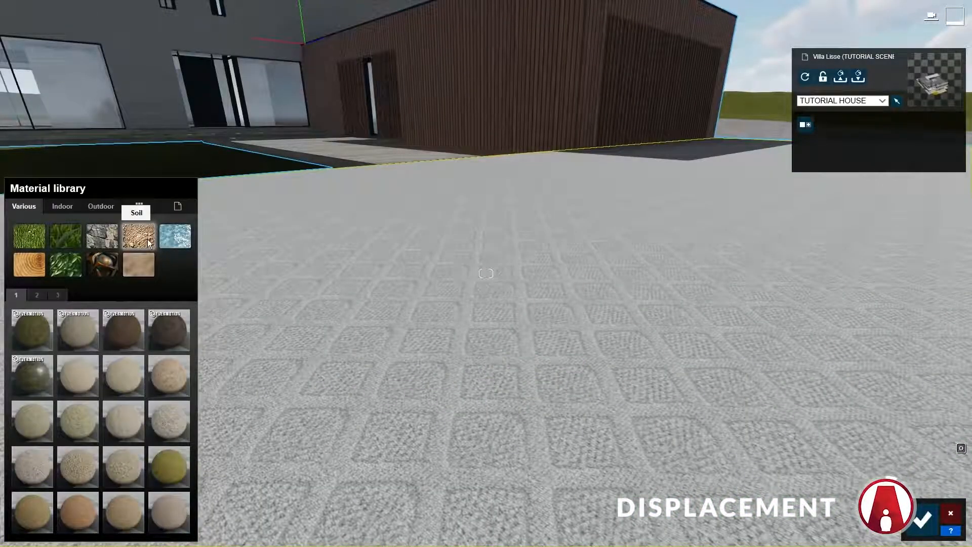
left_click(38, 296)
left_click(60, 296)
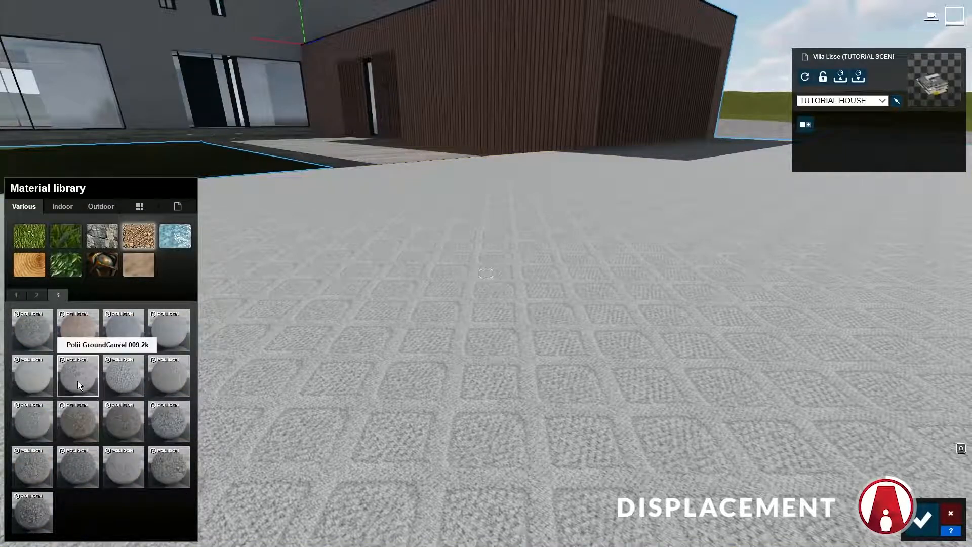
left_click(77, 384)
left_click(44, 434)
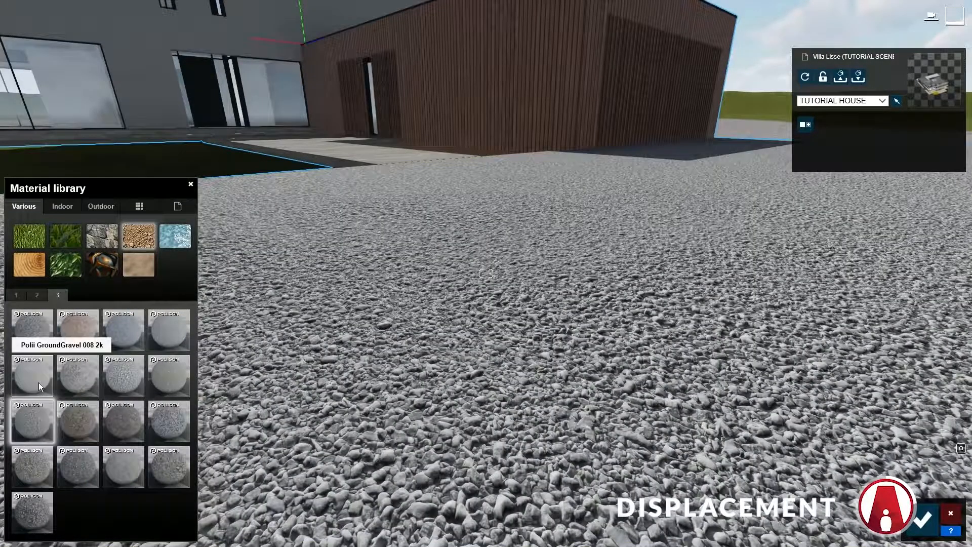
left_click(39, 385)
double_click(39, 382)
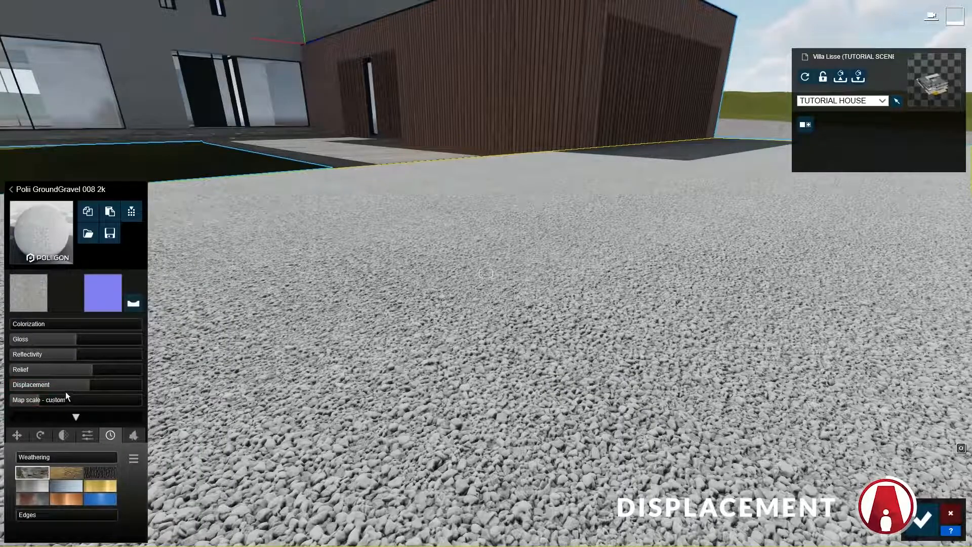
Step: Try stronger and weaker displacement on the gravel driveway while viewing the stones up close
mouse_move(87, 385)
left_mouse_down()
mouse_move(14, 392)
mouse_move(92, 387)
left_mouse_up()
right_click_drag(346, 364, 343, 376)
key("w")
mouse_move(91, 387)
left_mouse_down()
mouse_move(19, 387)
mouse_move(139, 393)
mouse_move(84, 390)
left_mouse_up()
Step: Try other ground materials on the driveway, settle on the outdoor brick material Polii BricksOld08 VAR1 2k, and open its settings
left_click(40, 229)
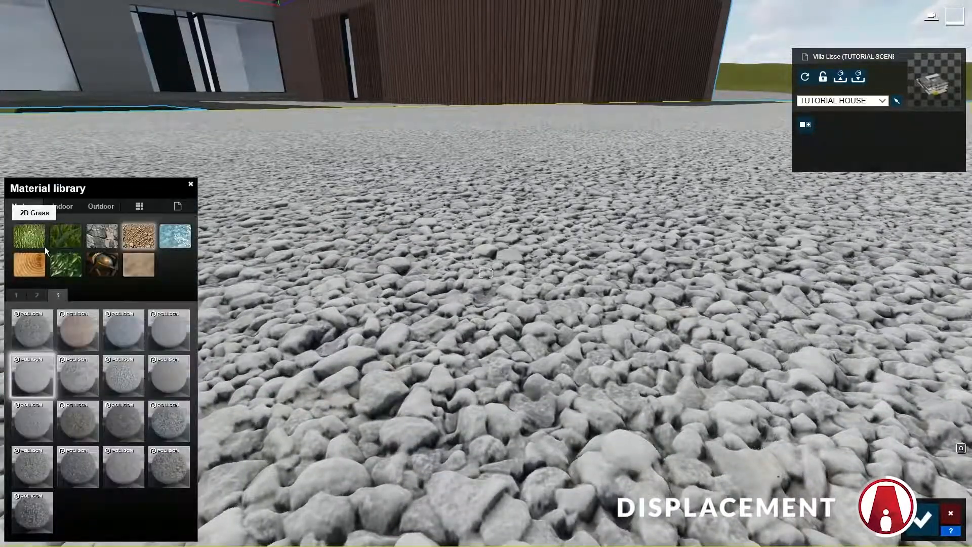
left_click(86, 378)
left_click(123, 418)
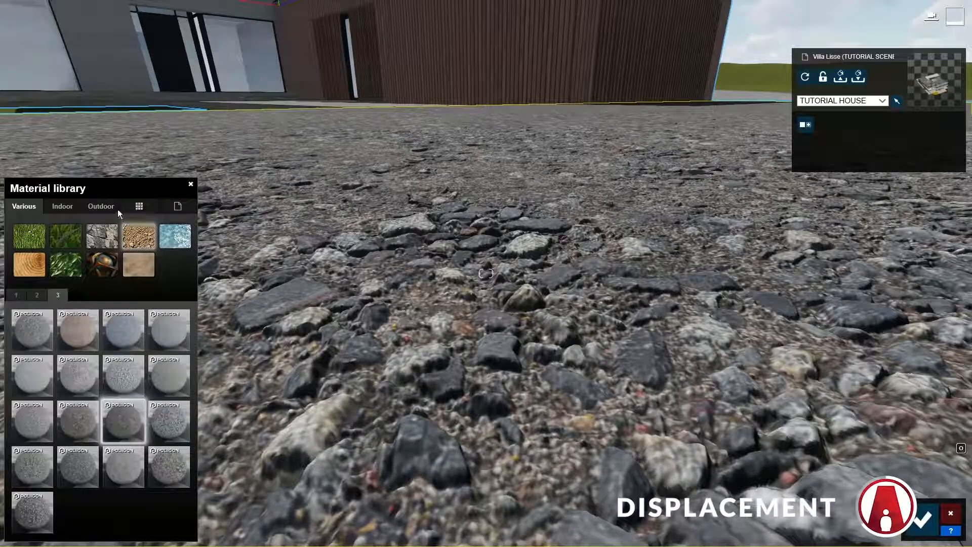
left_click(102, 206)
left_click(37, 294)
left_click(124, 510)
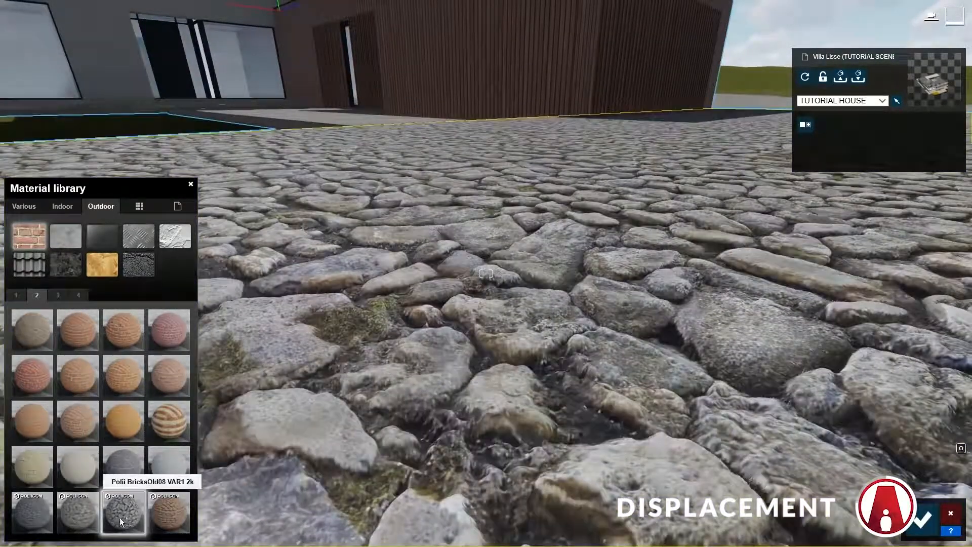
left_click(122, 516)
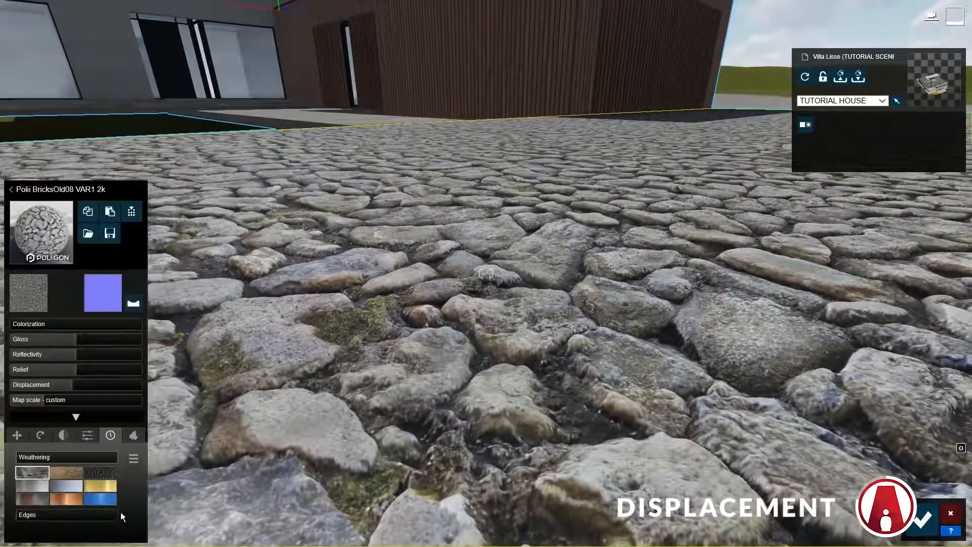
Step: Lower the displacement of the cobblestone driveway to flatten the stones slightly, and save the material changes
mouse_move(69, 385)
left_mouse_down()
mouse_move(10, 388)
mouse_move(83, 393)
mouse_move(66, 390)
left_mouse_up()
right_click_drag(338, 378, 405, 392)
mouse_move(62, 388)
left_mouse_down()
mouse_move(25, 396)
mouse_move(170, 405)
mouse_move(57, 400)
left_mouse_up()
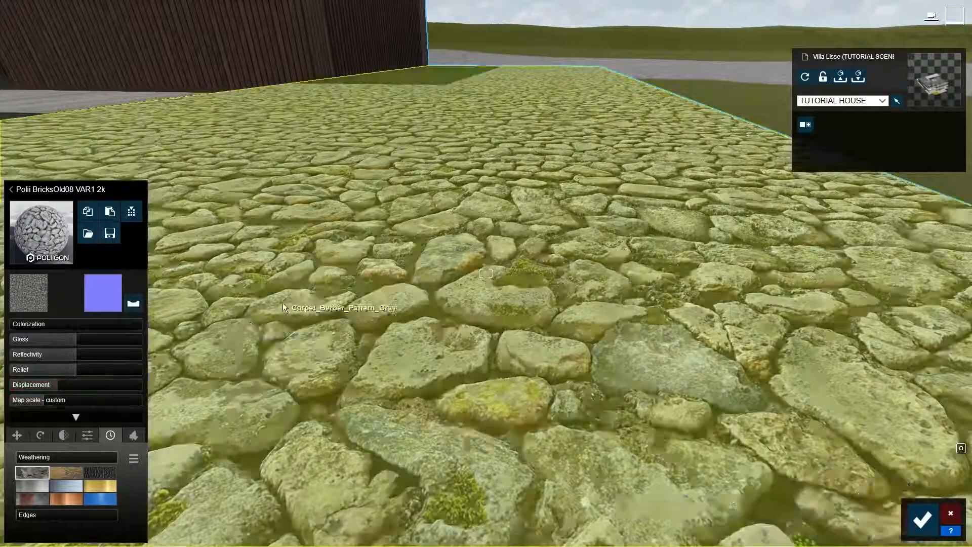
right_click_drag(282, 303, 324, 263)
key("a")
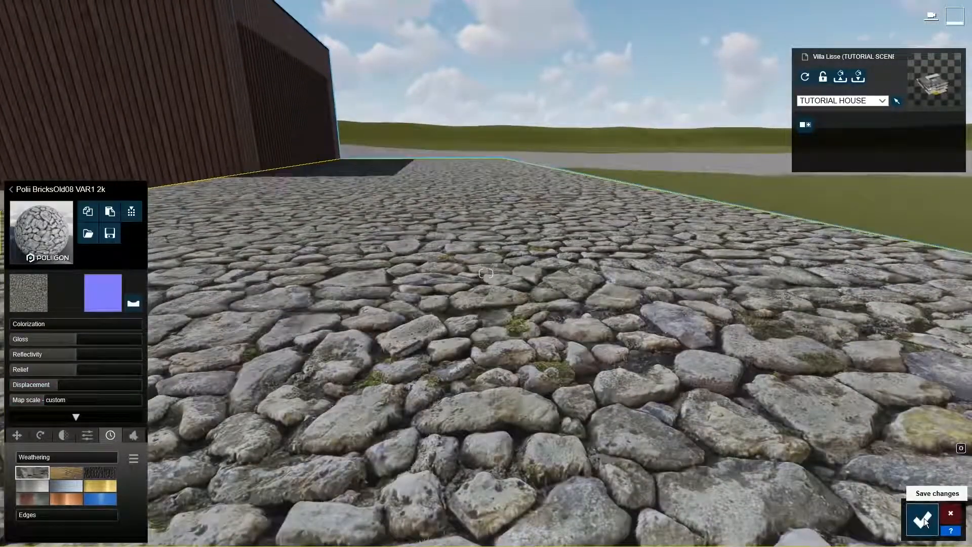
left_click(921, 519)
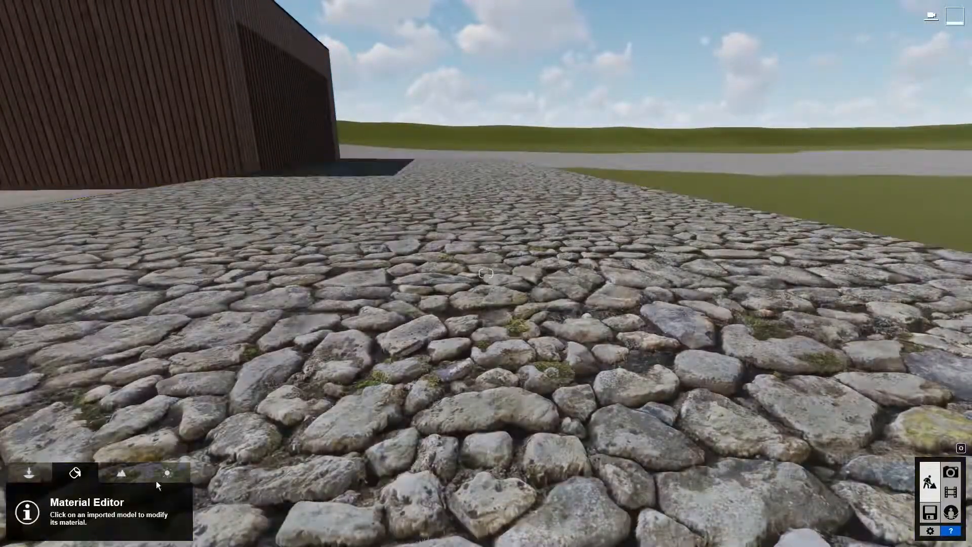
Step: Adjust the sun's direction and height to cast low sunlight across the cobblestone driveway
left_click_drag(104, 533, 90, 503)
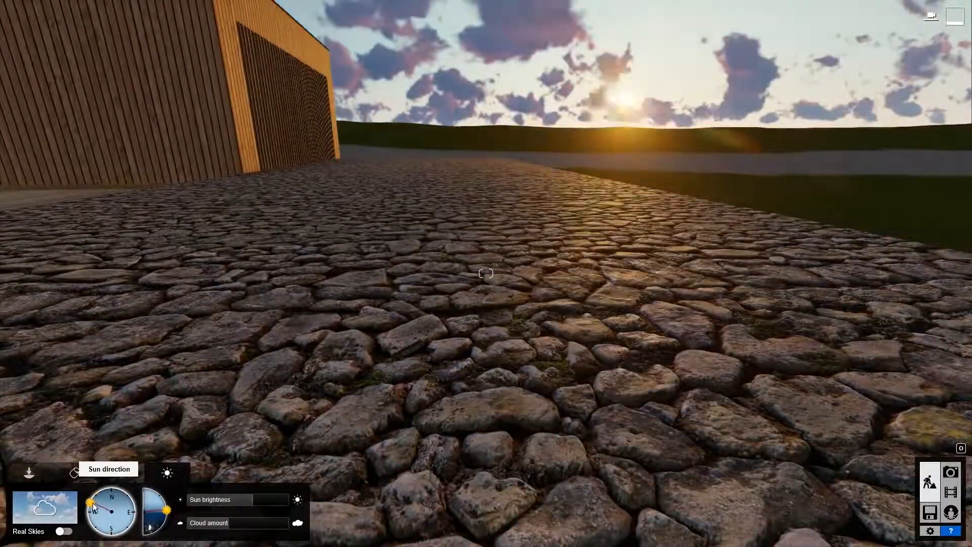
left_click_drag(165, 506, 166, 505)
left_click_drag(124, 490, 58, 493)
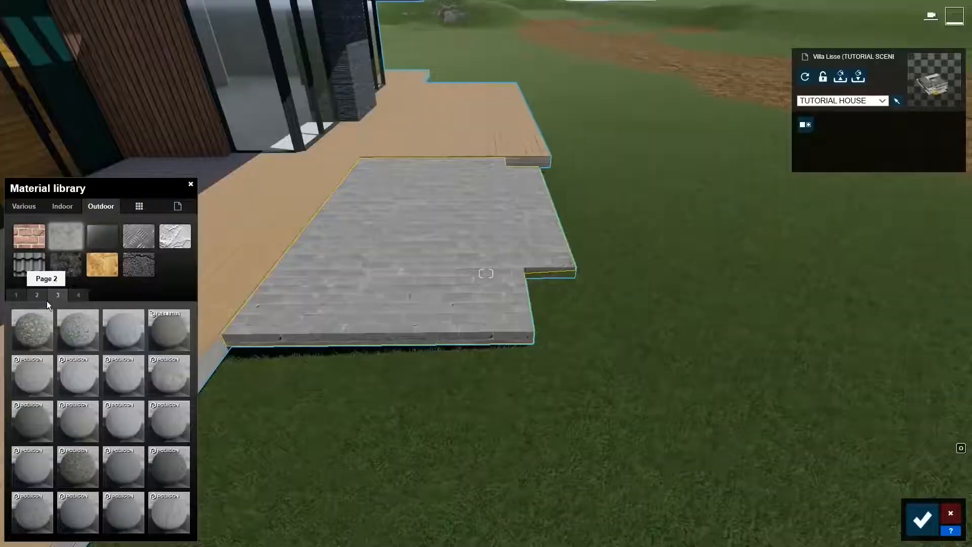
Step: Apply a smooth light grey Poliigon concrete material to the entrance slabs beside the wooden deck, and save the changes
left_click(42, 381)
left_click(120, 341)
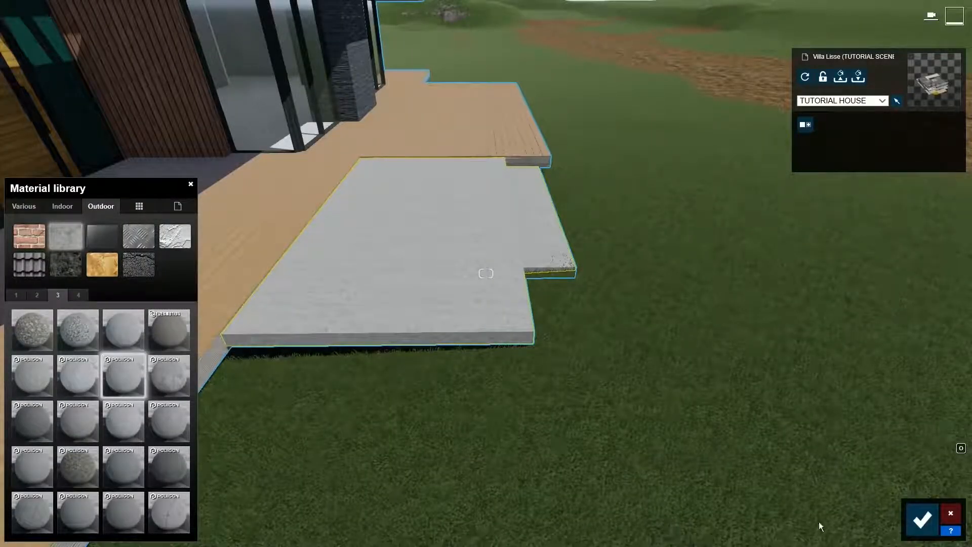
left_click(921, 519)
left_click(922, 519)
Step: Hide the TUTORIAL HOUSE layer and show the FINISHED HOUSE layer in its place
left_click(29, 474)
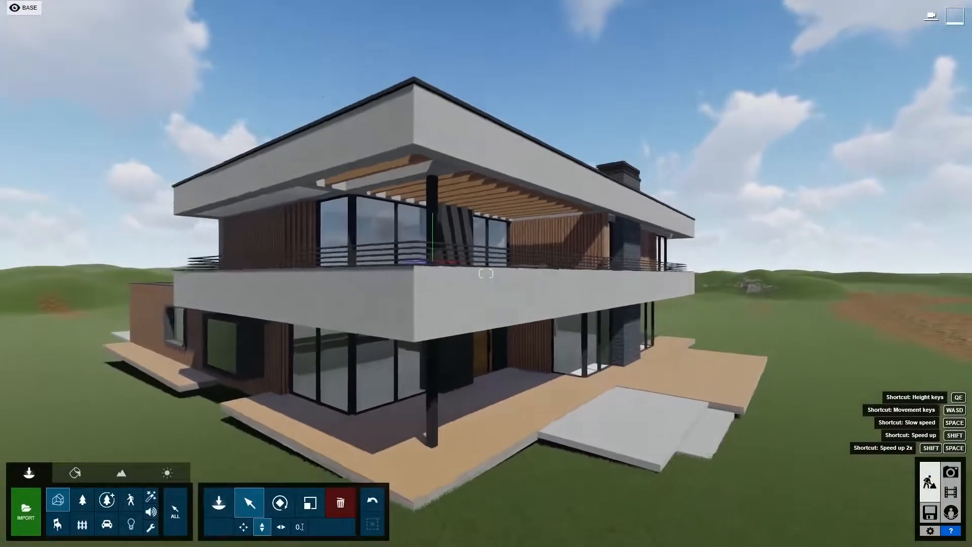
key("s")
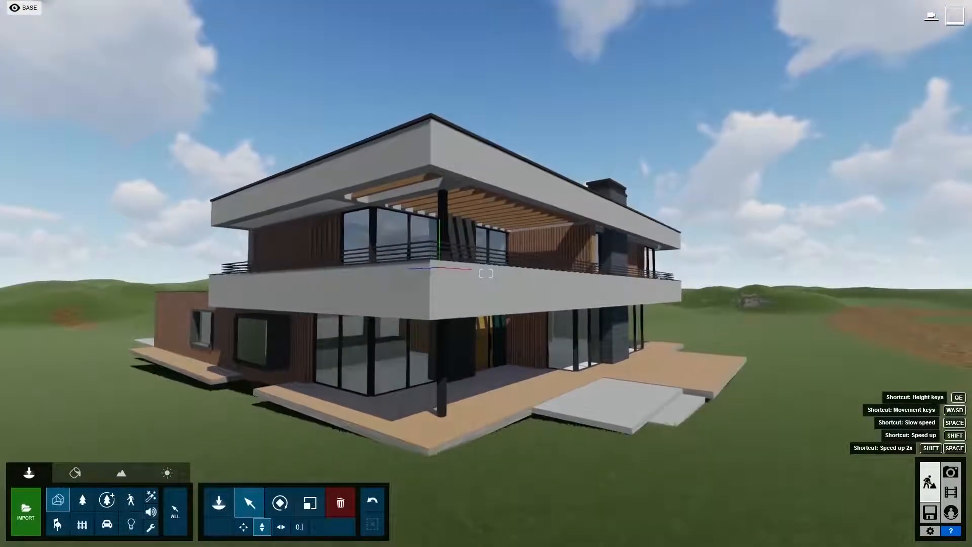
mouse_move(98, 5)
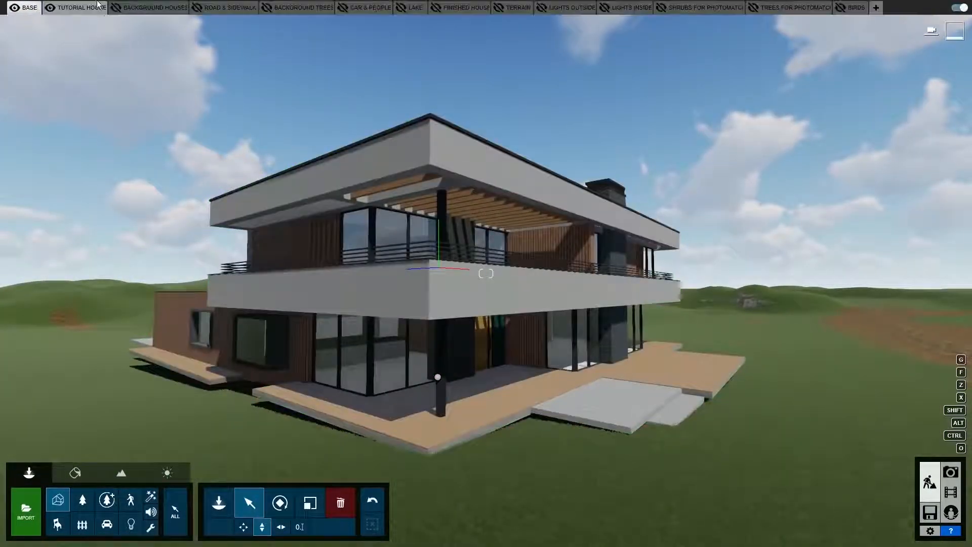
left_click(51, 9)
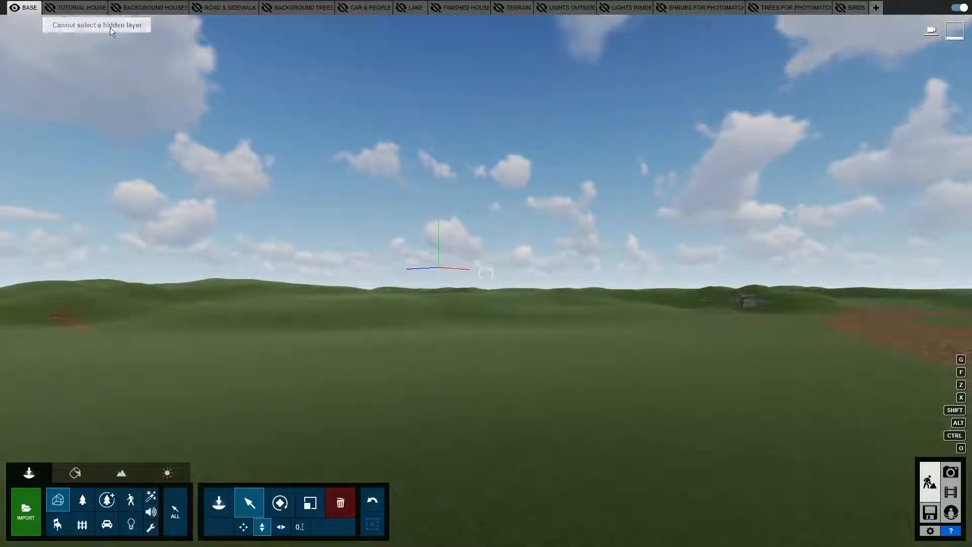
left_click(437, 8)
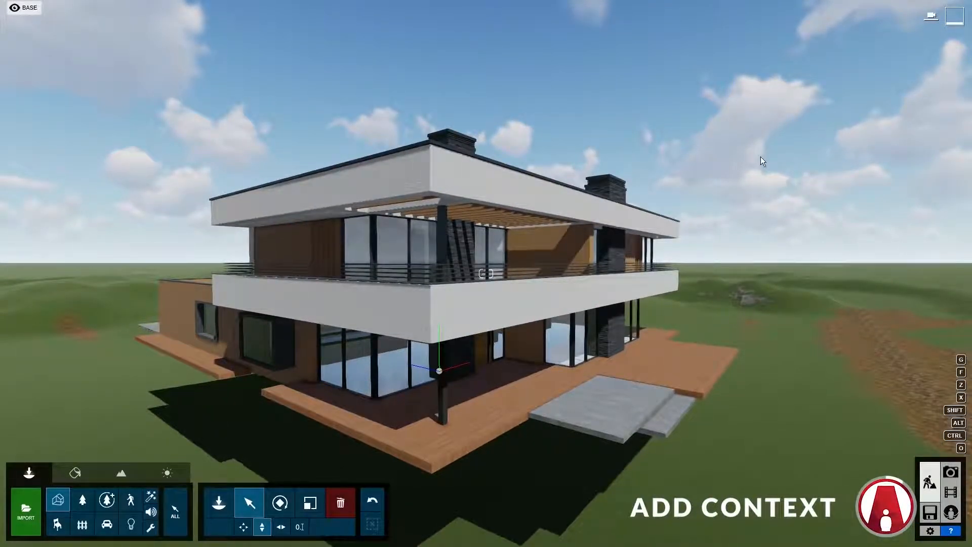
Step: Show the TERRAIN and ROAD & SIDEWALK layers to add context around the finished house
mouse_move(628, 11)
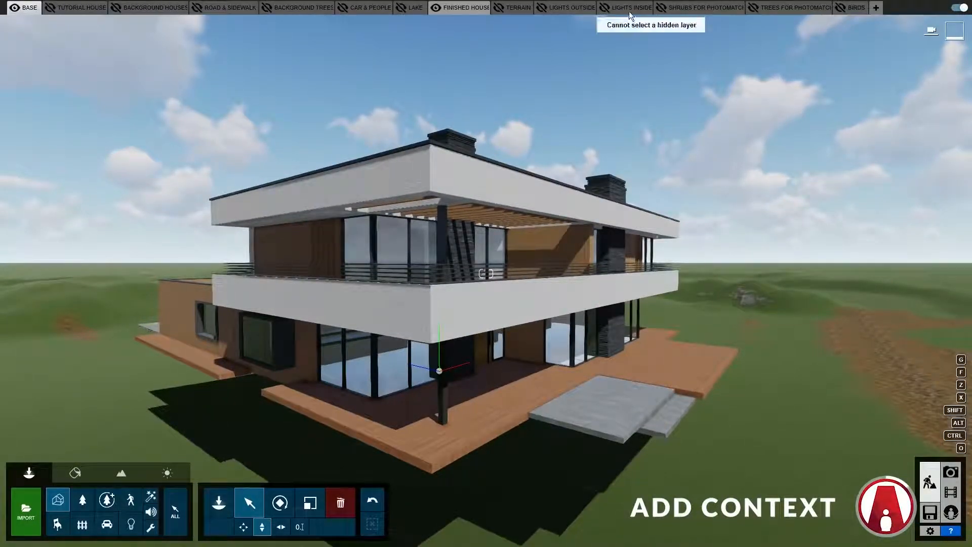
left_click(498, 9)
key("s")
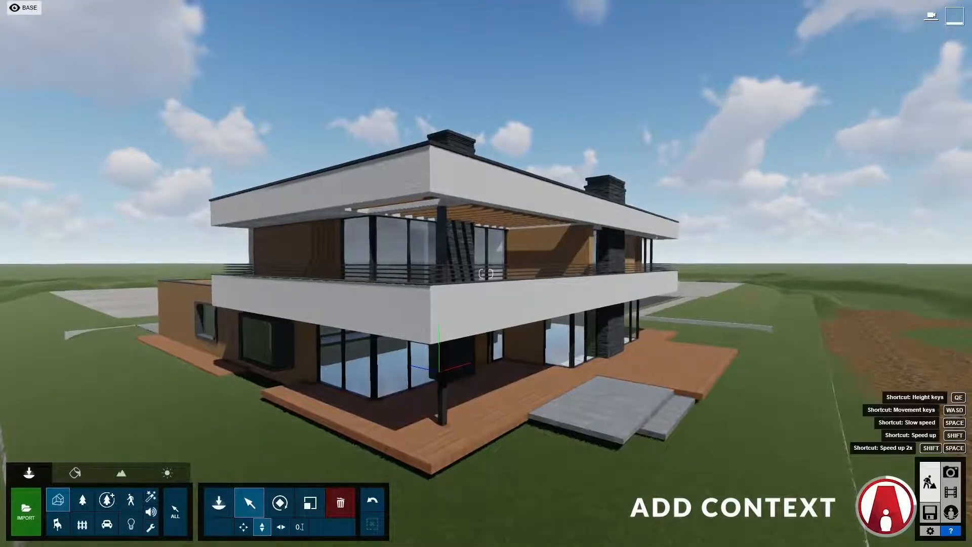
key("s")
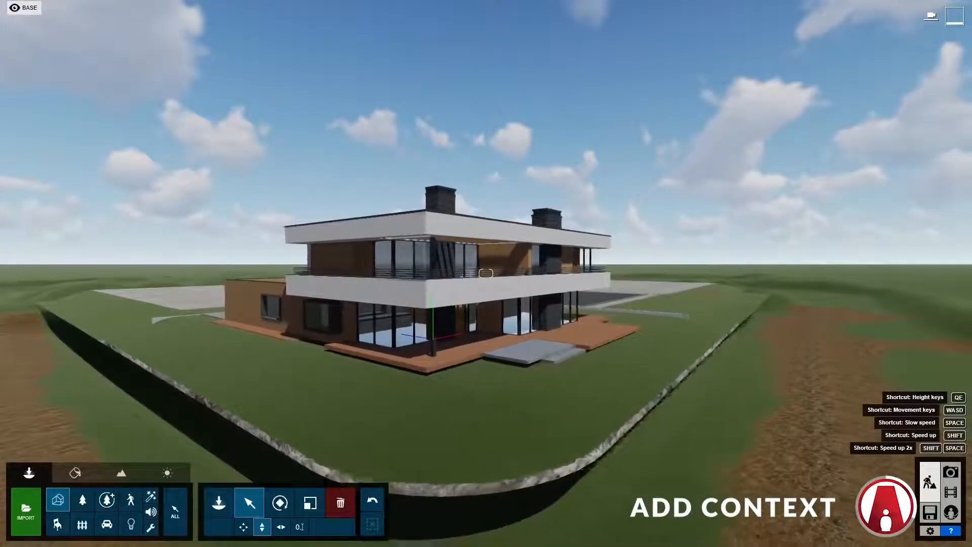
mouse_move(227, 22)
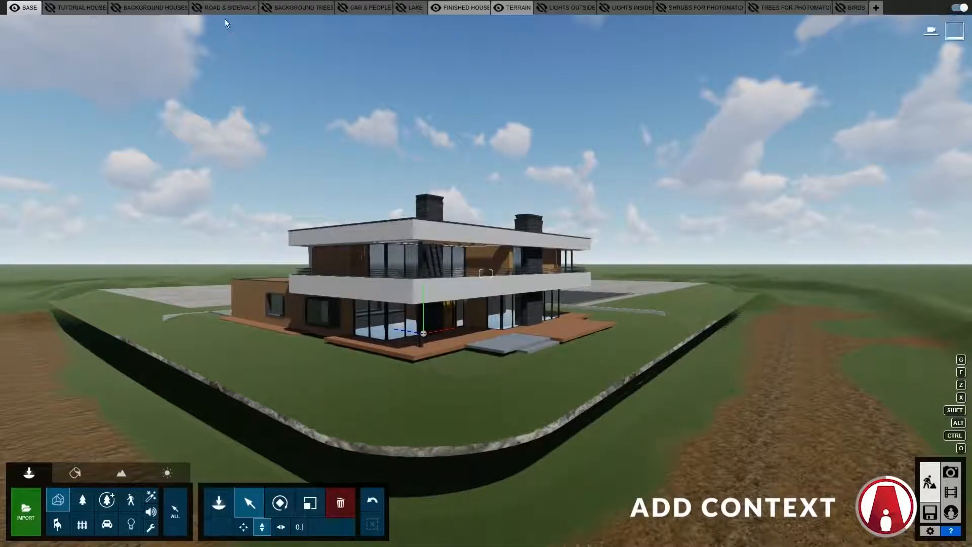
left_click(197, 7)
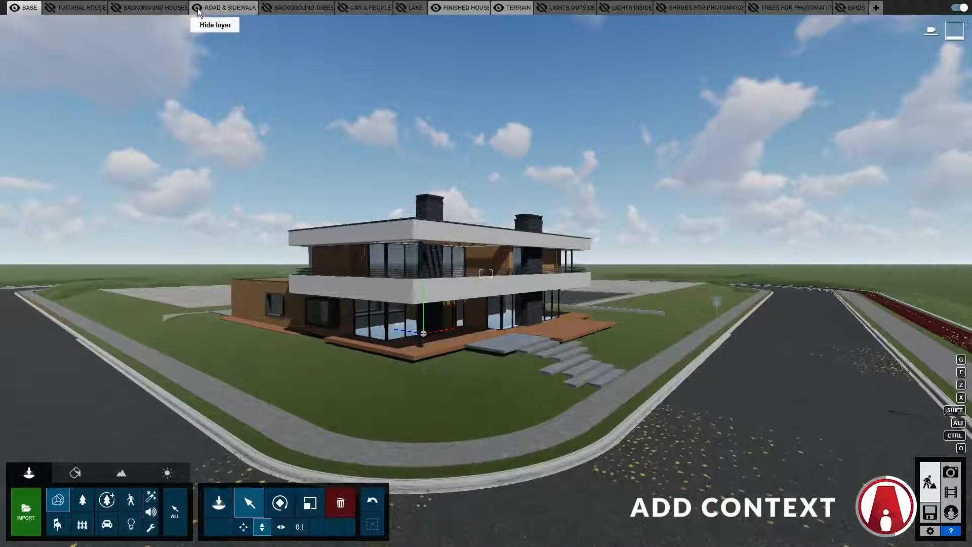
Step: Select the base terrain and the road model in turn to examine their extents
left_click(311, 390)
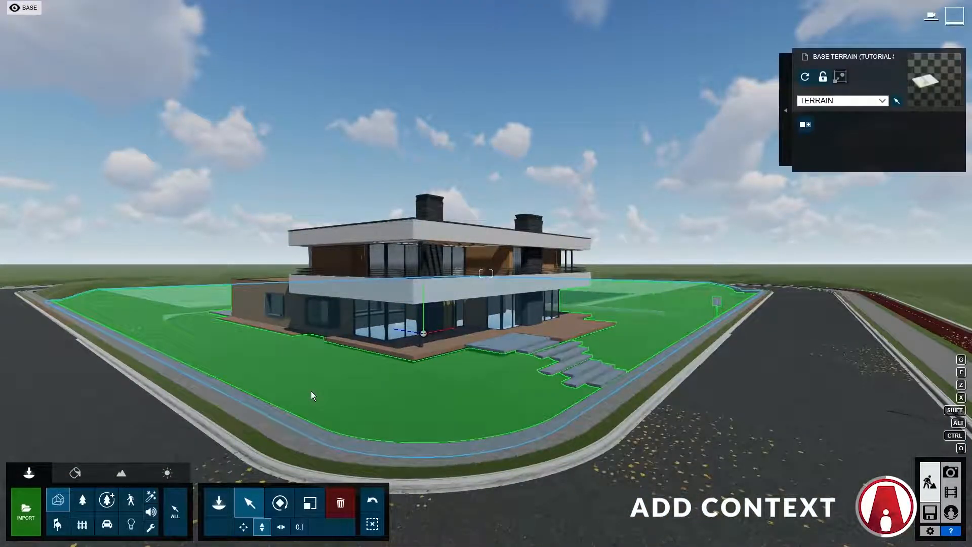
left_click(545, 461)
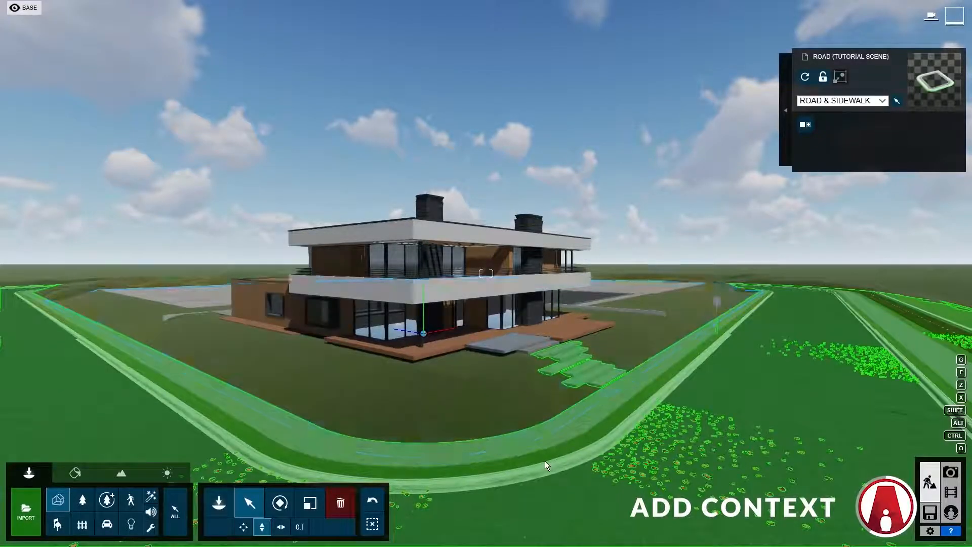
Step: Assign the Landscape material to the lawn surface of the base terrain in front of the wooden deck
key("w")
right_click_drag(537, 253, 532, 340)
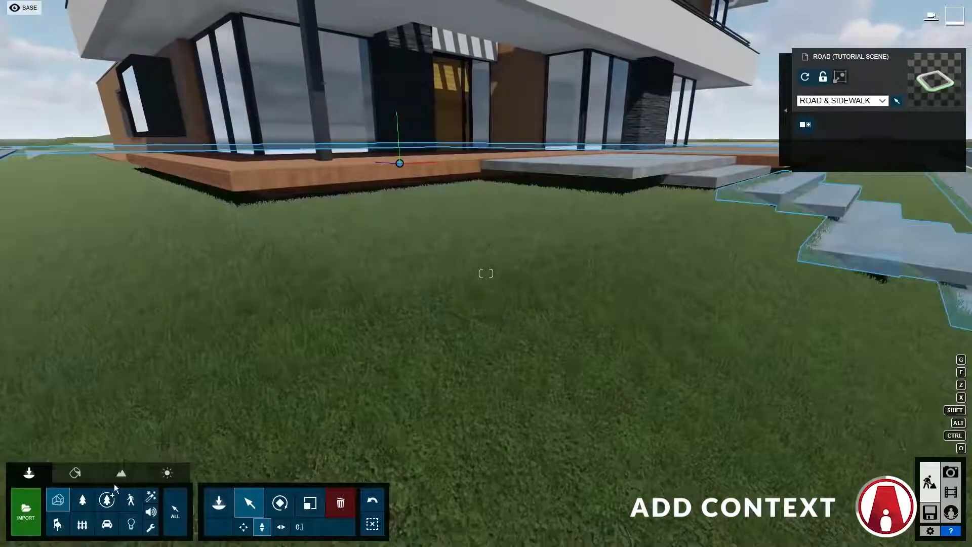
left_click(395, 378)
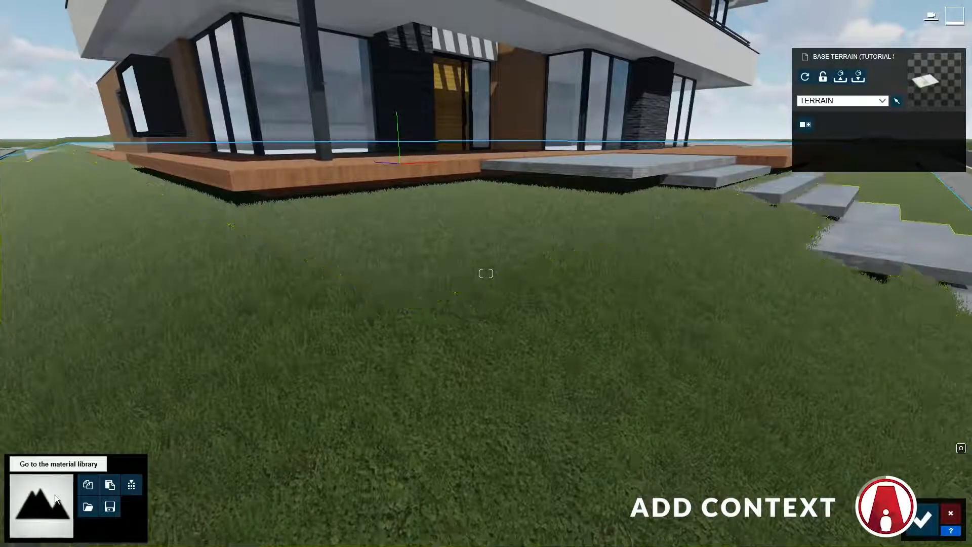
left_click(55, 494)
left_click(163, 304)
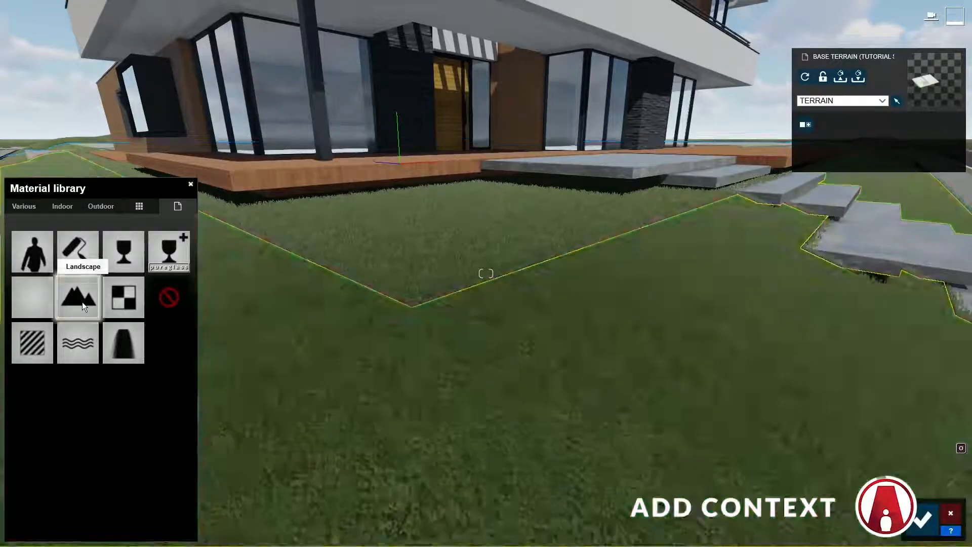
left_click(83, 302)
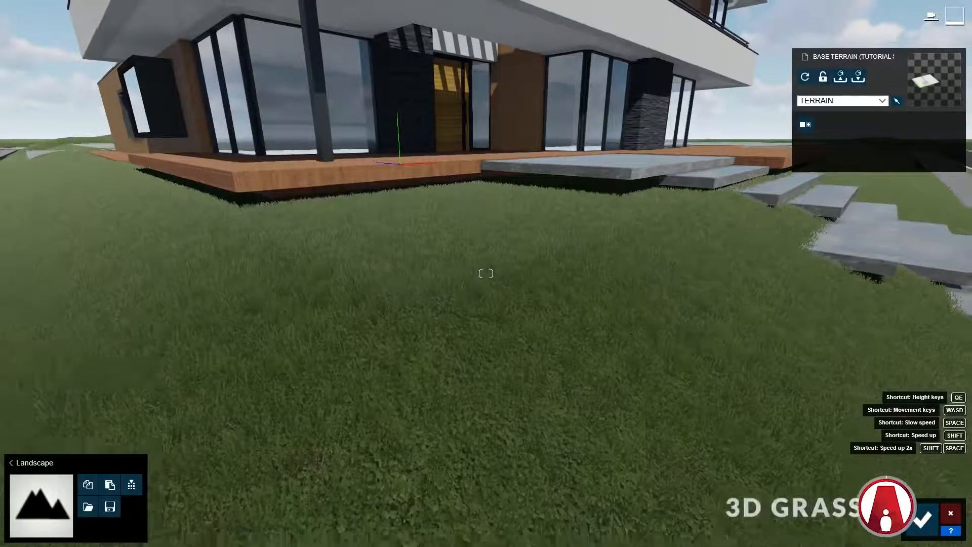
Step: Open the 3D grass category of the material library for the lawn behind the house, after viewing the 2D grass materials
key("q")
key("w")
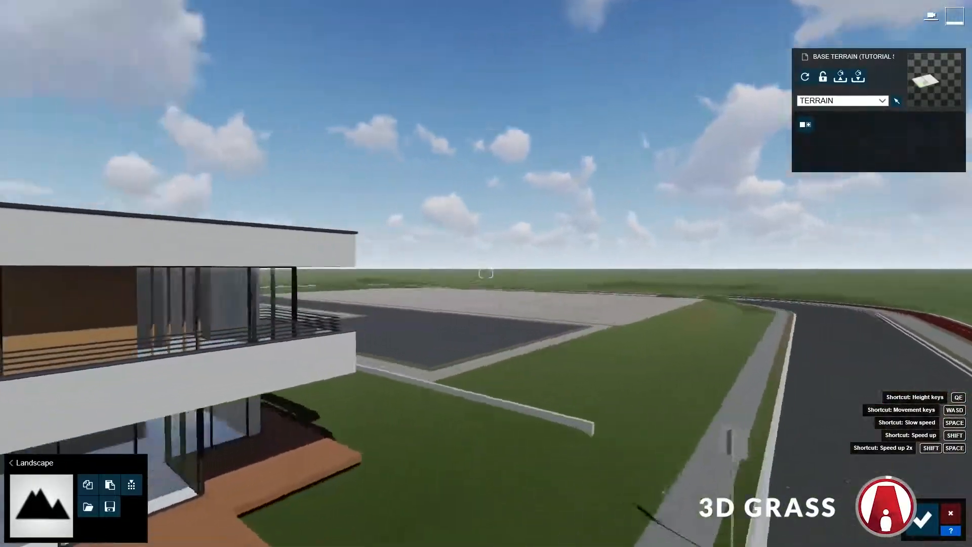
key("d")
right_click_drag(486, 273, 142, 344)
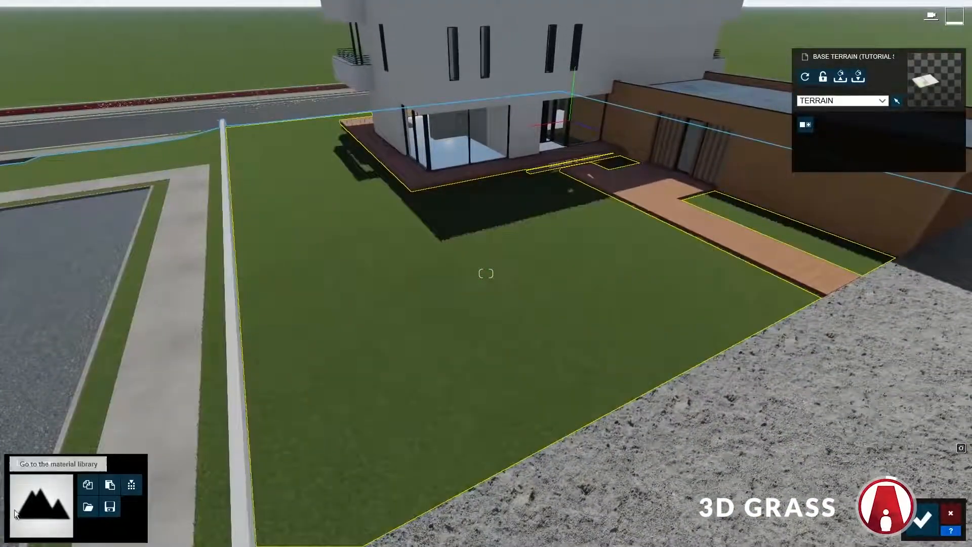
left_click(35, 511)
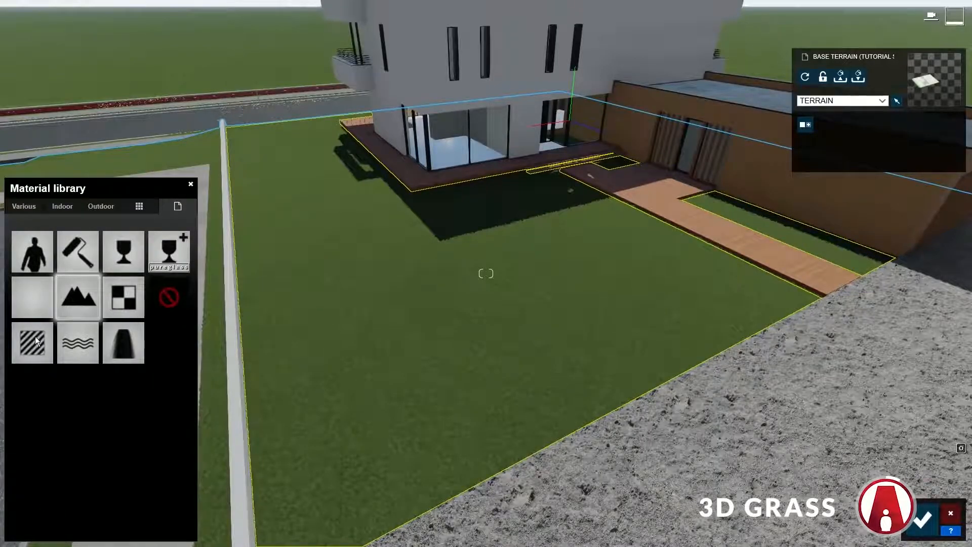
left_click(23, 205)
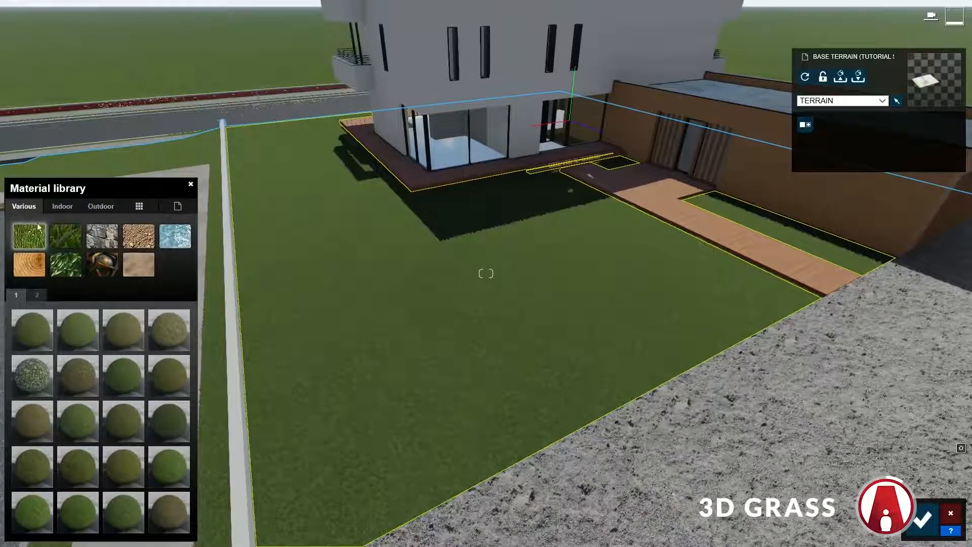
left_click(67, 237)
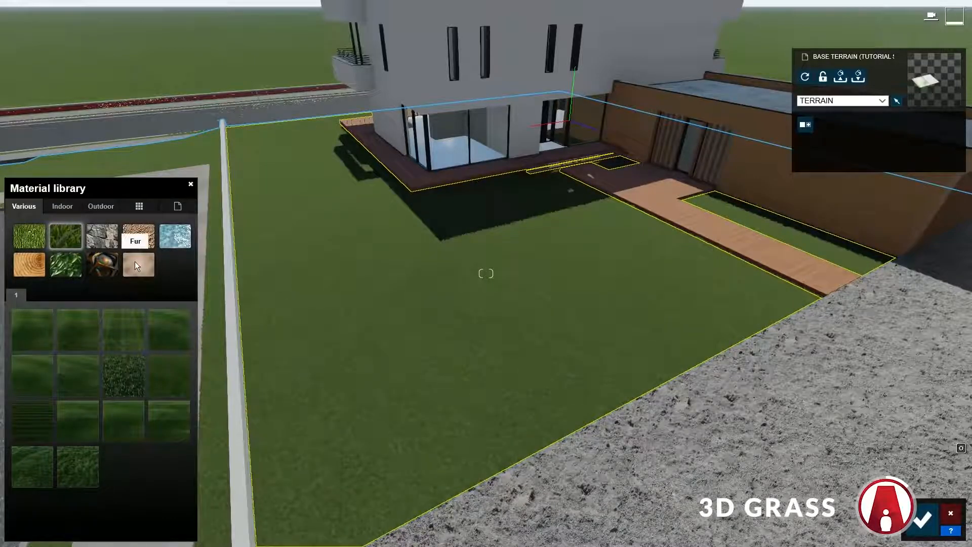
Step: Try the Checkerboard, Circular and Clean Cut 3D grass materials in turn on the lawn behind the house
left_click(39, 330)
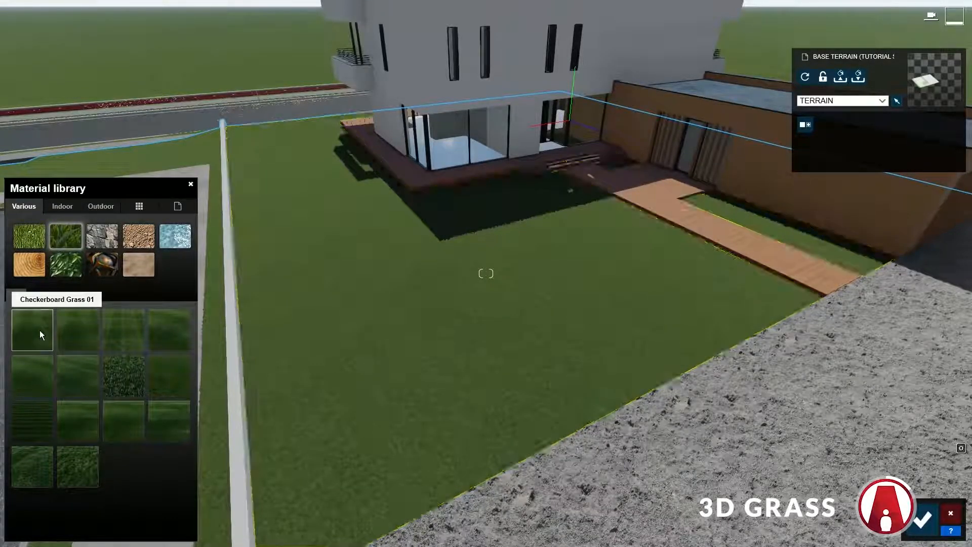
left_click(78, 334)
left_click(121, 338)
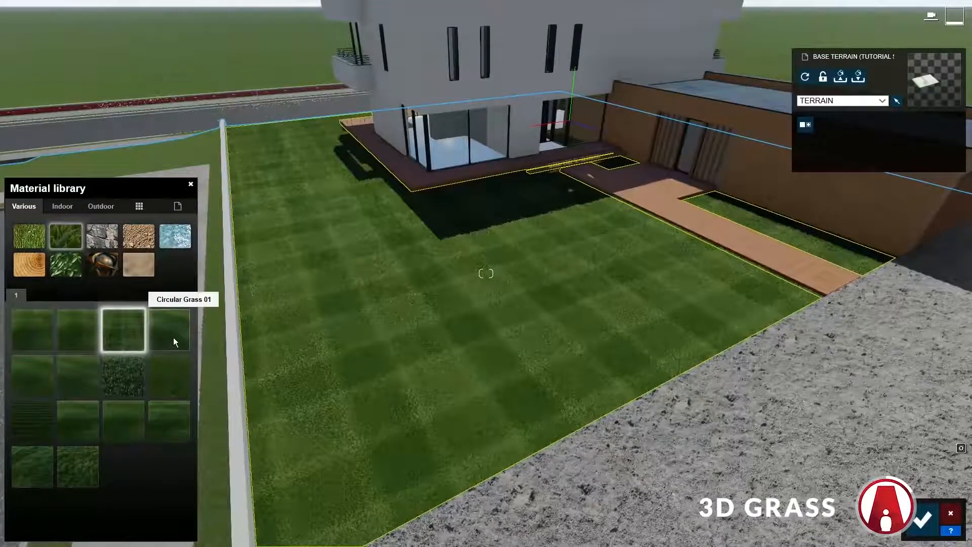
left_click(173, 338)
left_click(36, 377)
left_click(89, 382)
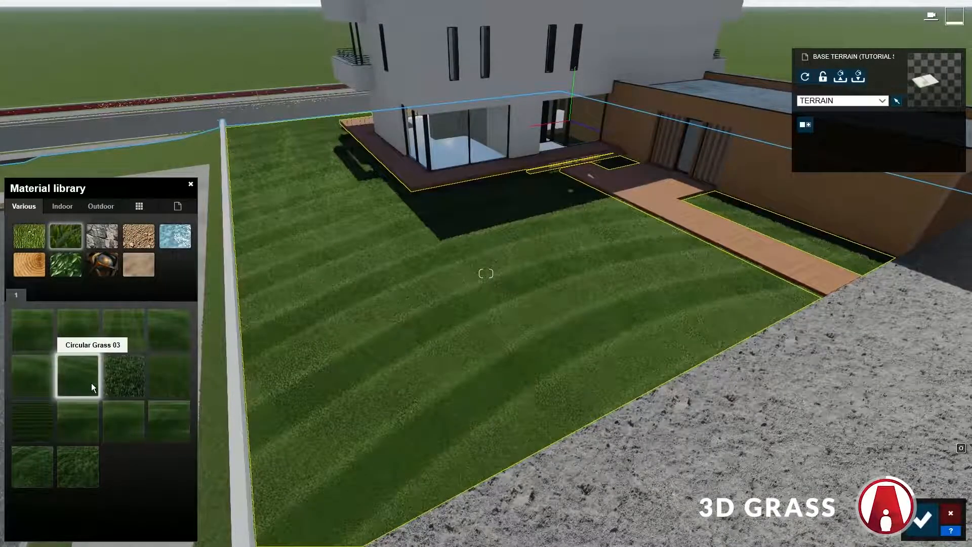
left_click(126, 382)
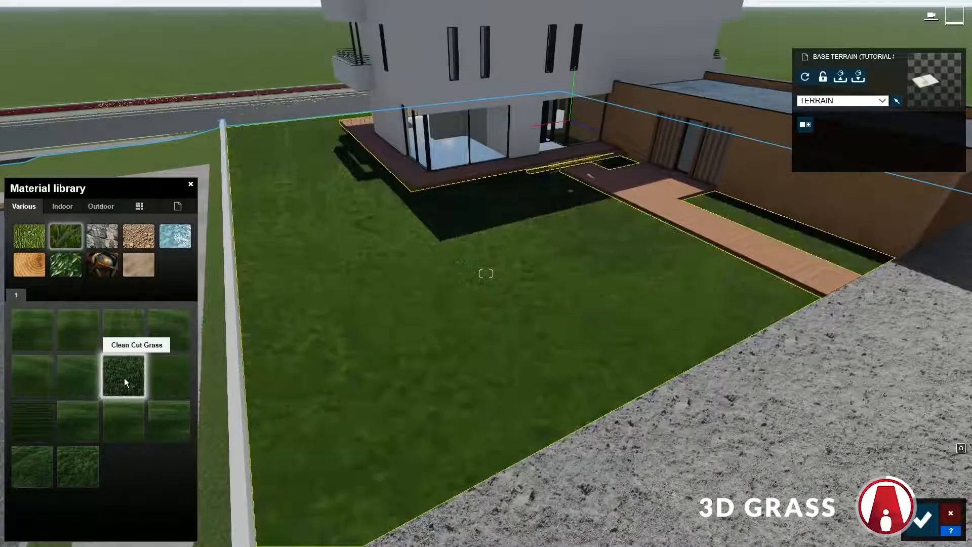
Step: Try the Farm Grass, Row Grass and Wild Grass materials on the rear lawn, ending on Wild Grass 02
left_click(169, 381)
left_click(55, 428)
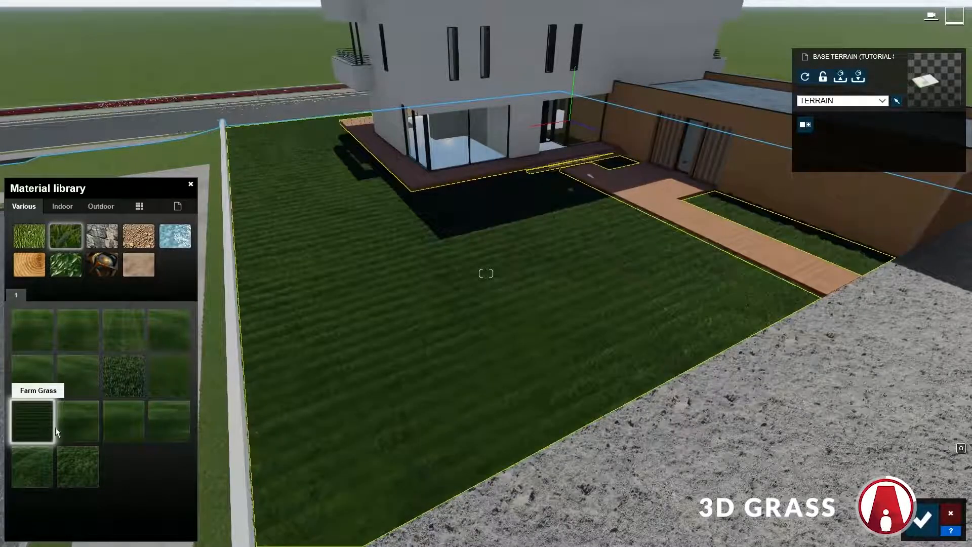
left_click(95, 423)
left_click(127, 423)
left_click(162, 429)
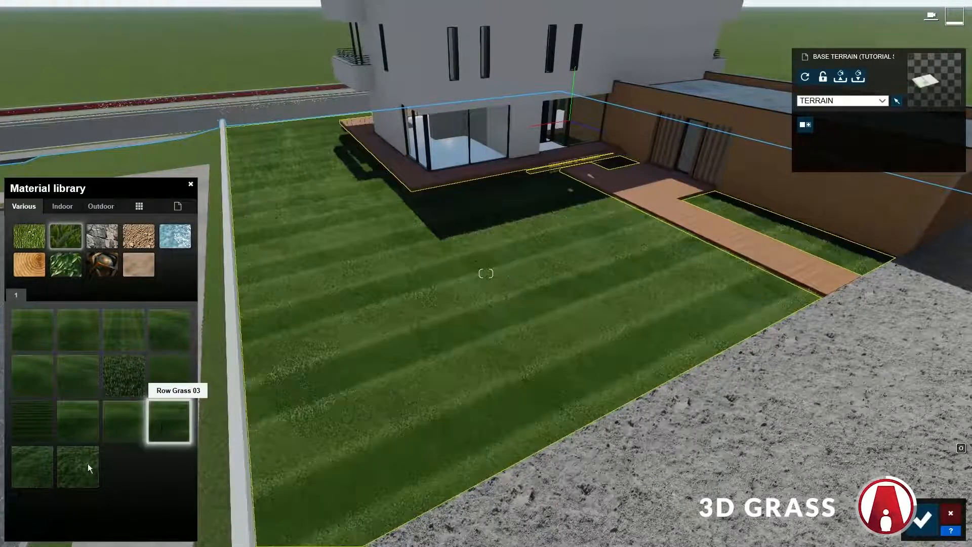
left_click(42, 473)
left_click(84, 471)
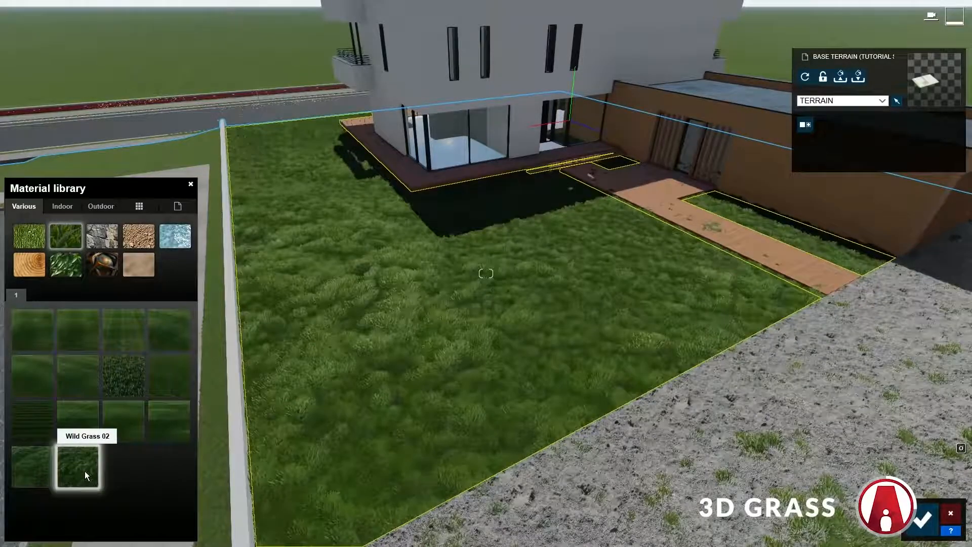
Step: Apply Checkerboard Grass 03 to the rear lawn, set its colorization to 0.7 and pick a green tint
left_click(130, 330)
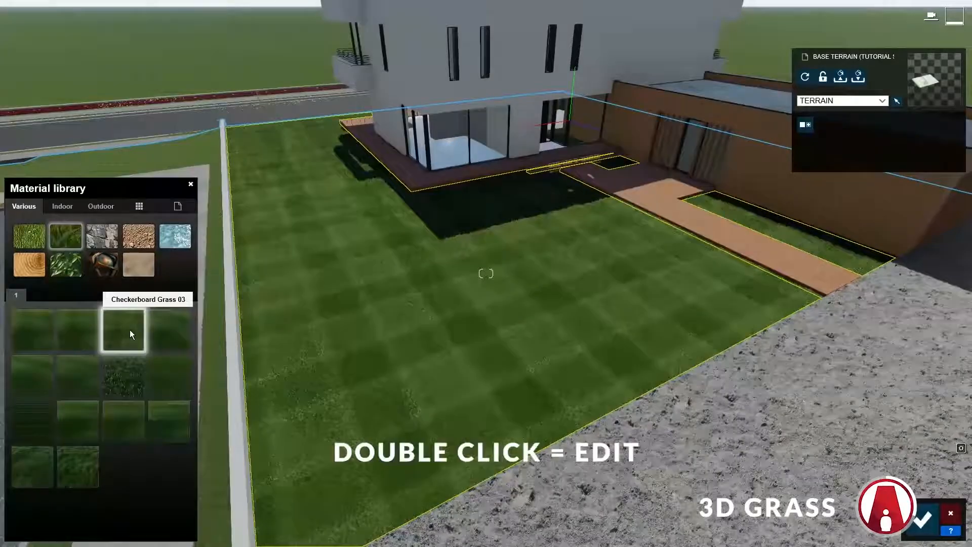
double_click(129, 330)
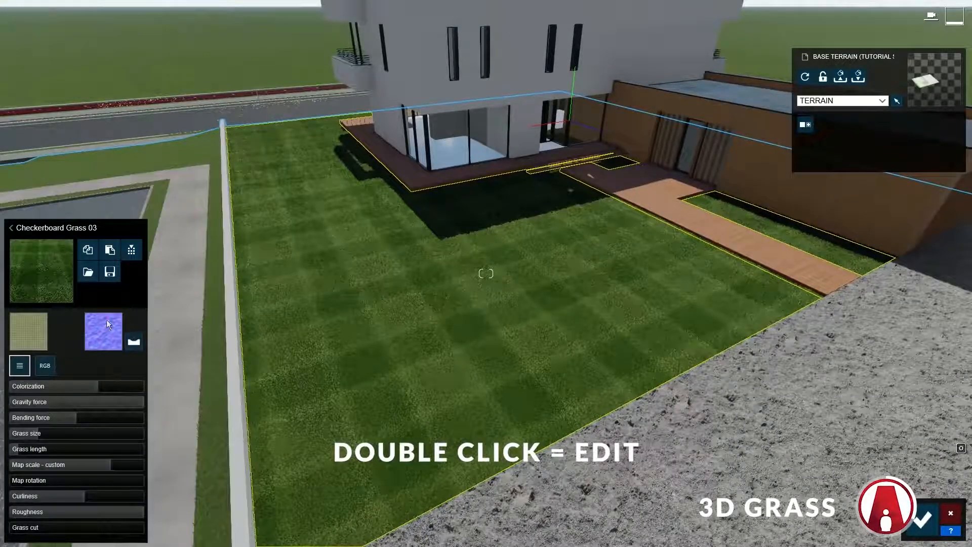
mouse_move(83, 386)
left_mouse_down()
mouse_move(12, 387)
mouse_move(10, 400)
mouse_move(165, 390)
mouse_move(101, 388)
left_mouse_up()
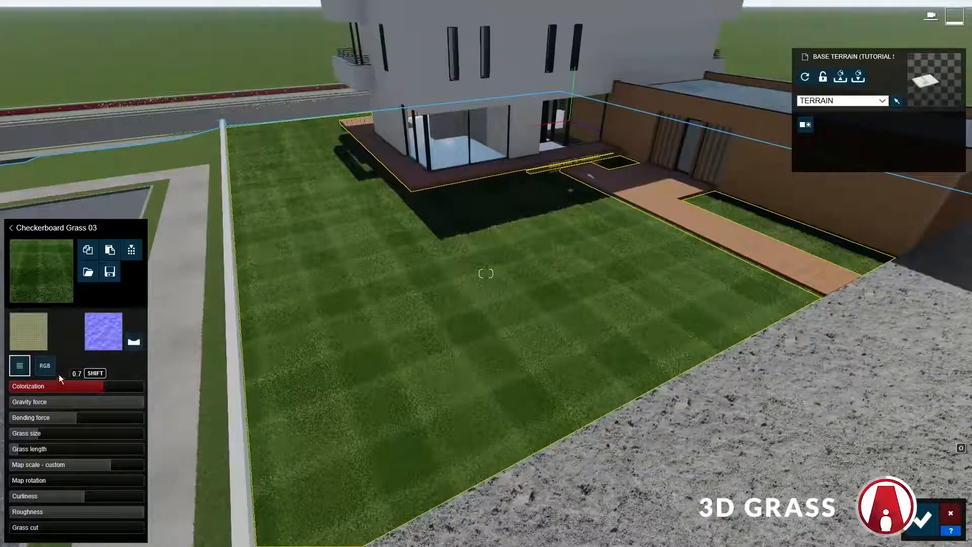
left_click(45, 366)
left_click(75, 387)
left_click(31, 417)
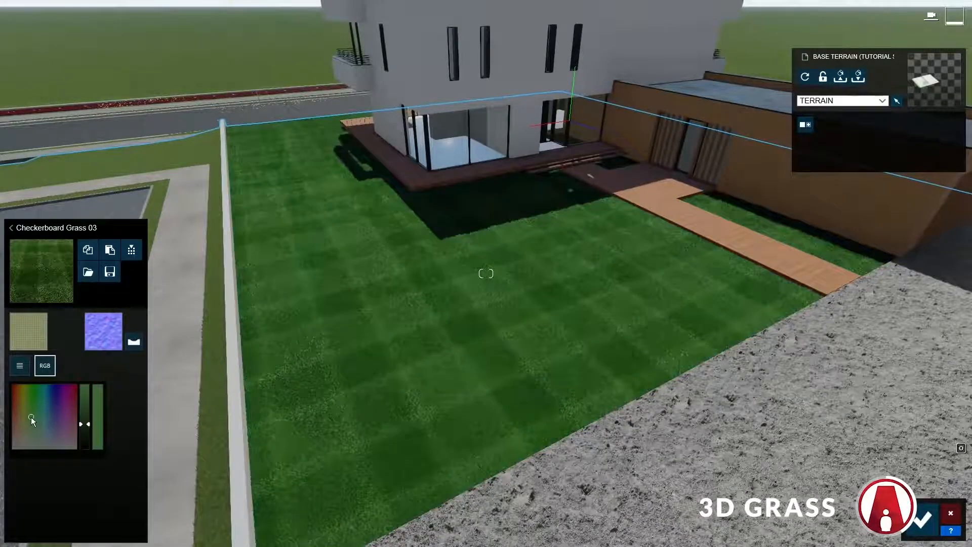
Step: Adjust the map scale and map rotation of the Checkerboard Grass 03 material
left_click(20, 365)
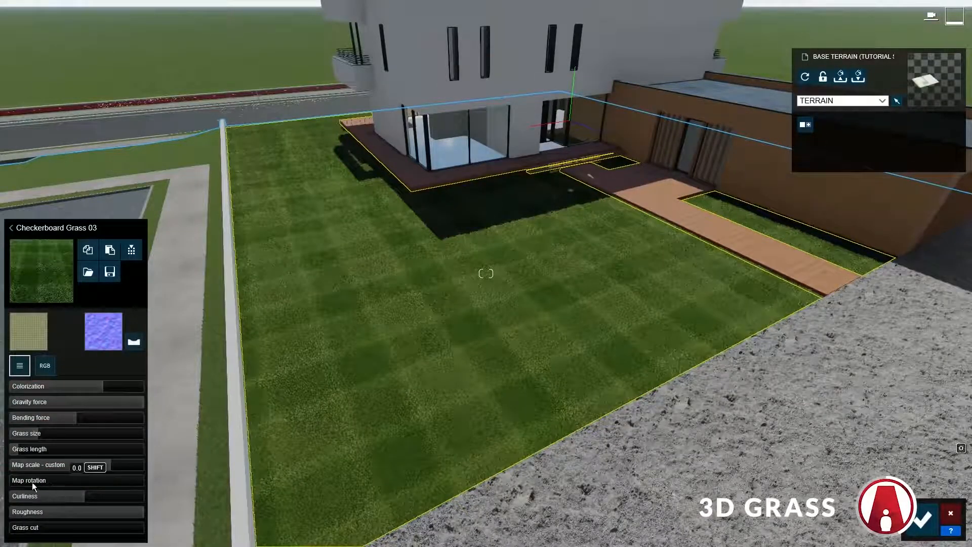
left_click_drag(20, 466, 106, 467)
left_click_drag(31, 483, 9, 481)
Step: Adjust the bending force, grass size and grass length of Checkerboard Grass 03 while viewing the lawn at ground level
key("w")
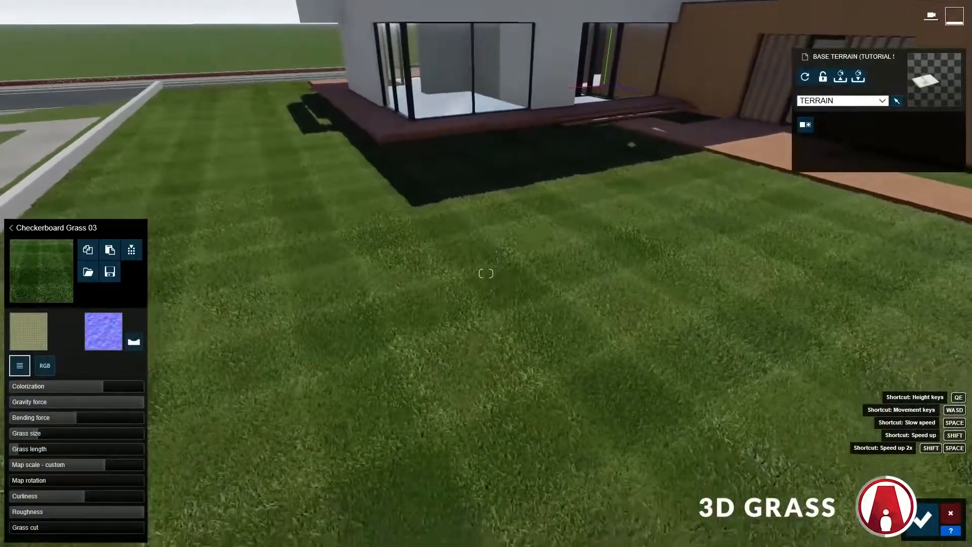
right_click_drag(486, 273, 464, 235)
key("e")
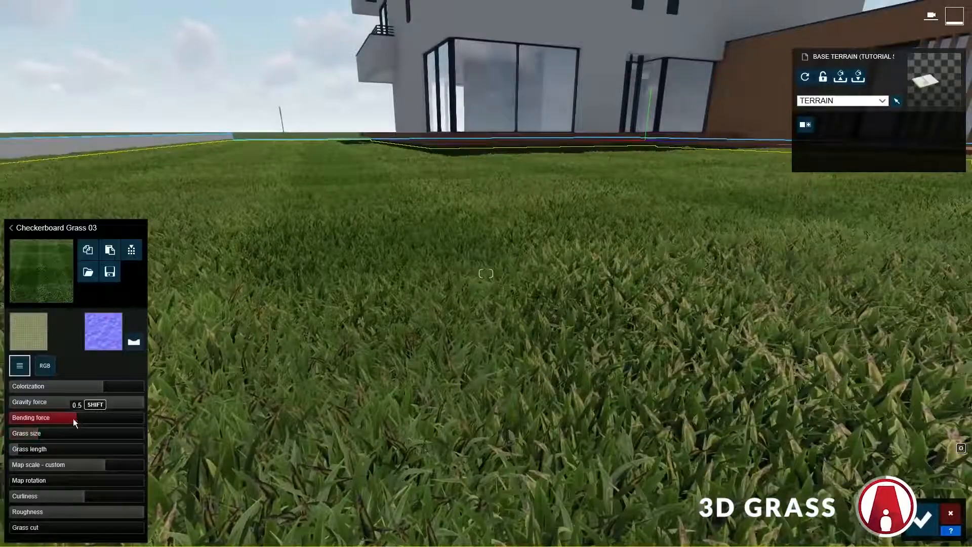
left_click_drag(73, 418, 38, 472)
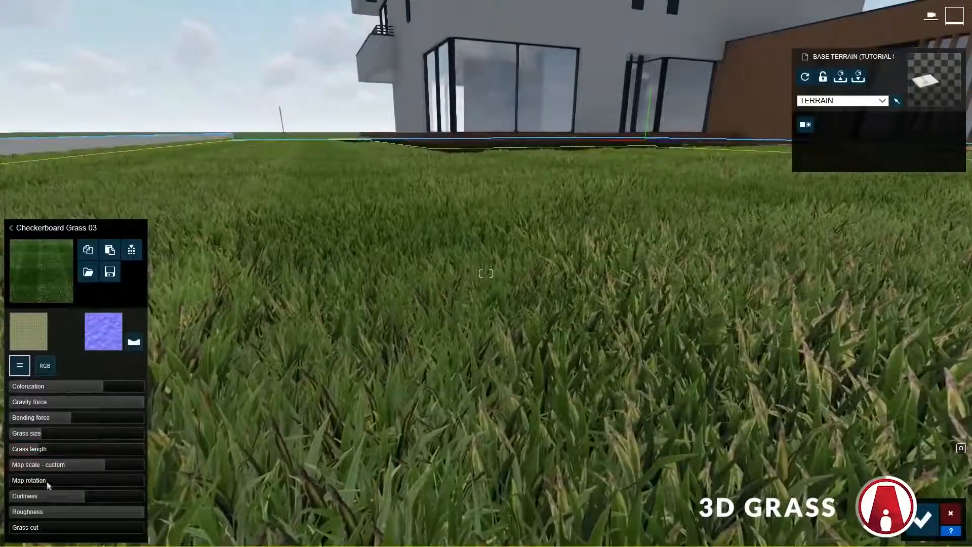
Step: Adjust the curliness and roughness of the checkerboard grass and raise its grass cut to the maximum
left_click_drag(84, 498, 206, 500)
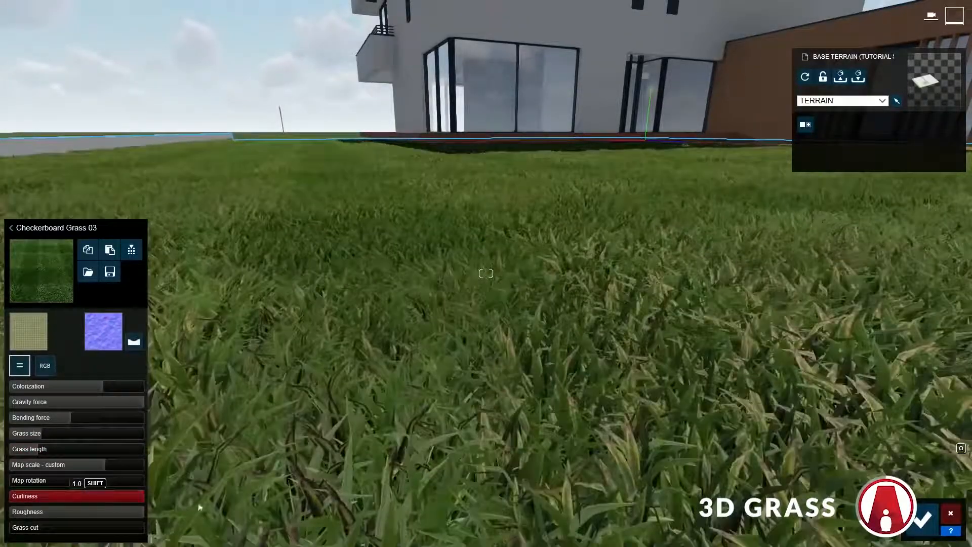
left_click_drag(116, 502, 147, 529)
left_click_drag(66, 528, 0, 541)
left_click_drag(87, 538, 185, 524)
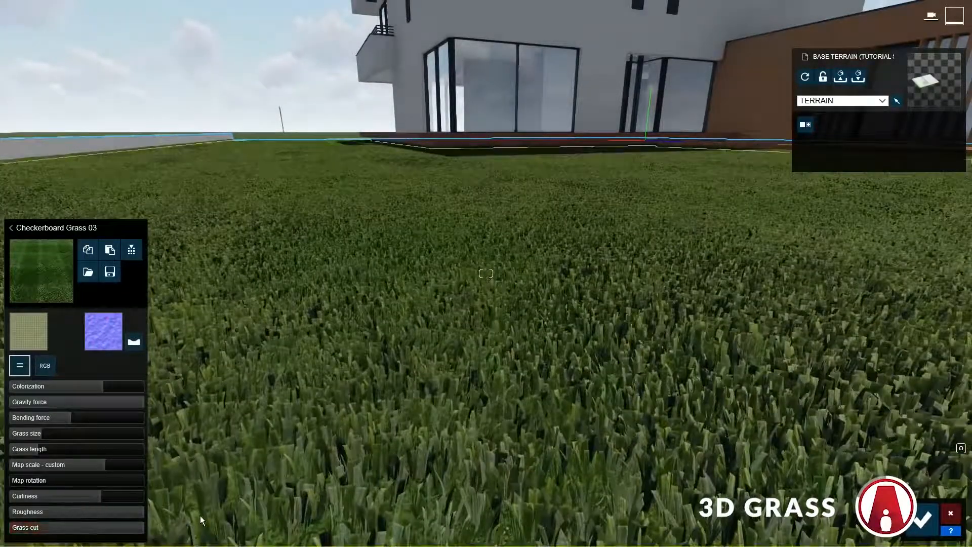
Step: Try the first Wild Grass material on the lawn, replace it with Wild Grass 02 and open its settings
left_click(39, 266)
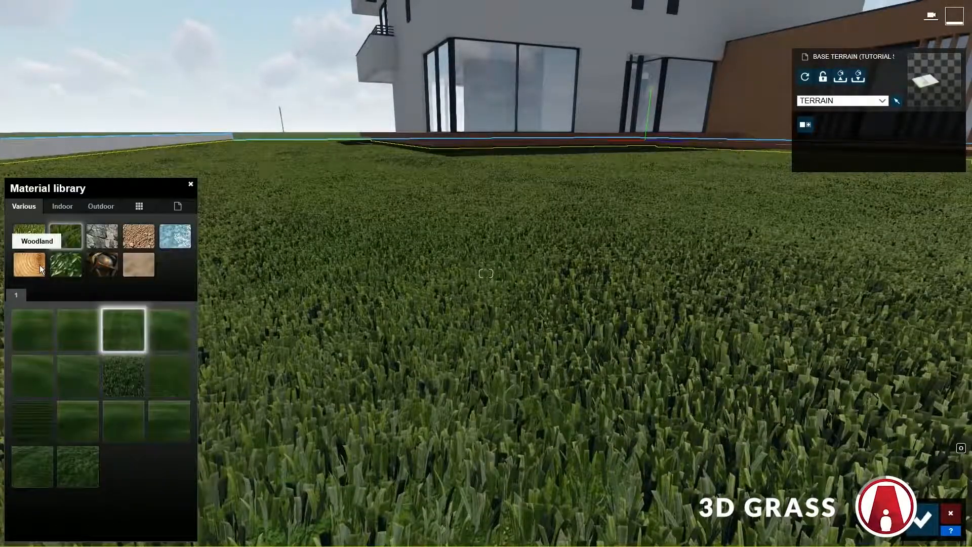
left_click(41, 468)
key("q")
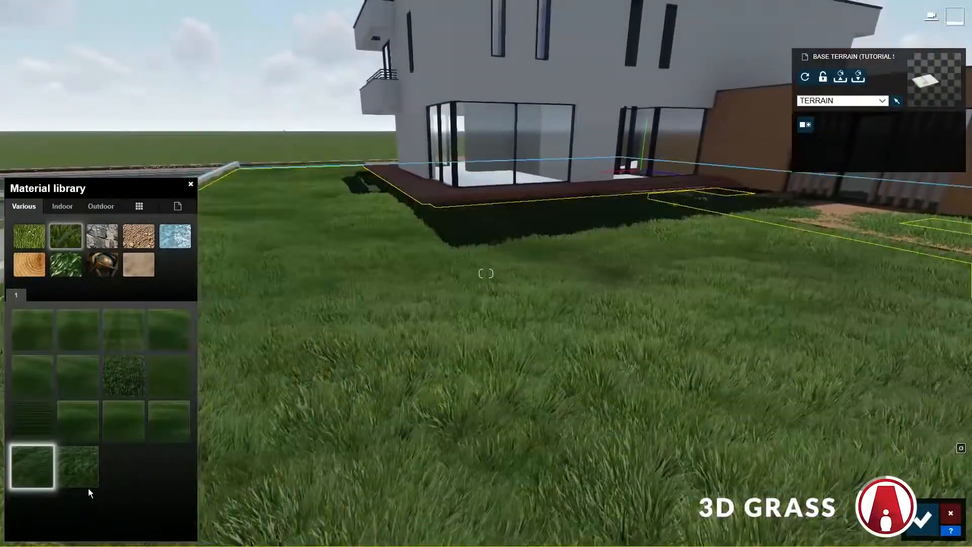
left_click(74, 466)
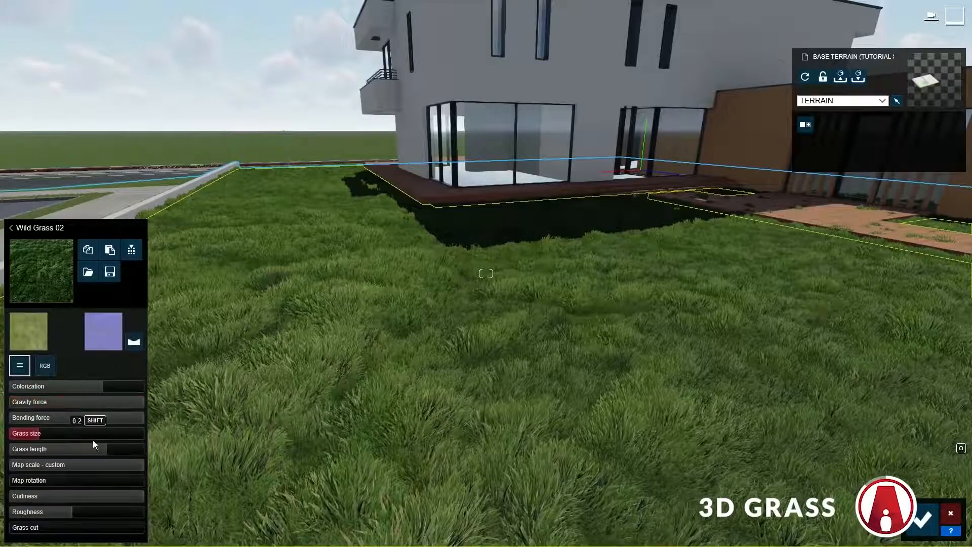
Step: Reduce the grass length and grass size of Wild Grass 02 and check the shorter lawn
left_click_drag(106, 454, 30, 434)
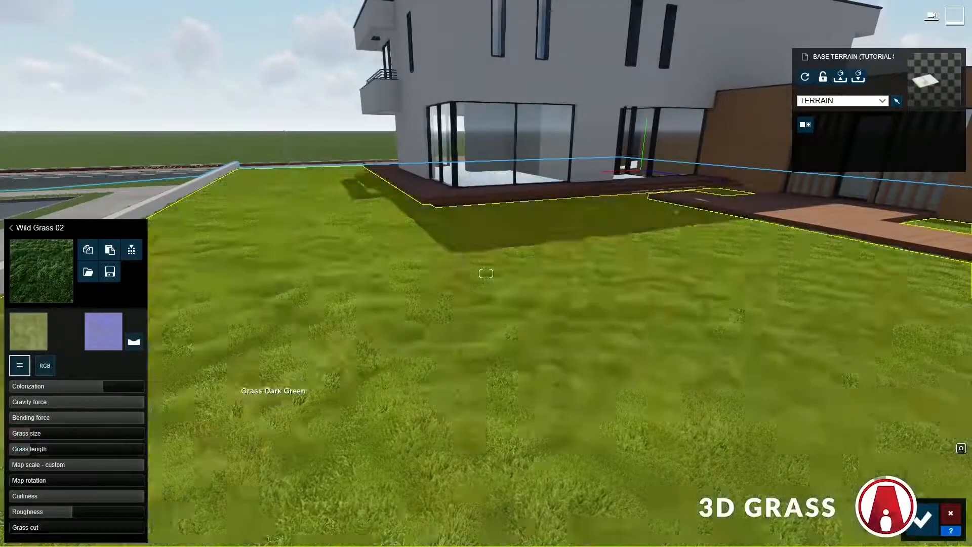
right_click_drag(218, 411, 253, 411)
key("s")
key("w")
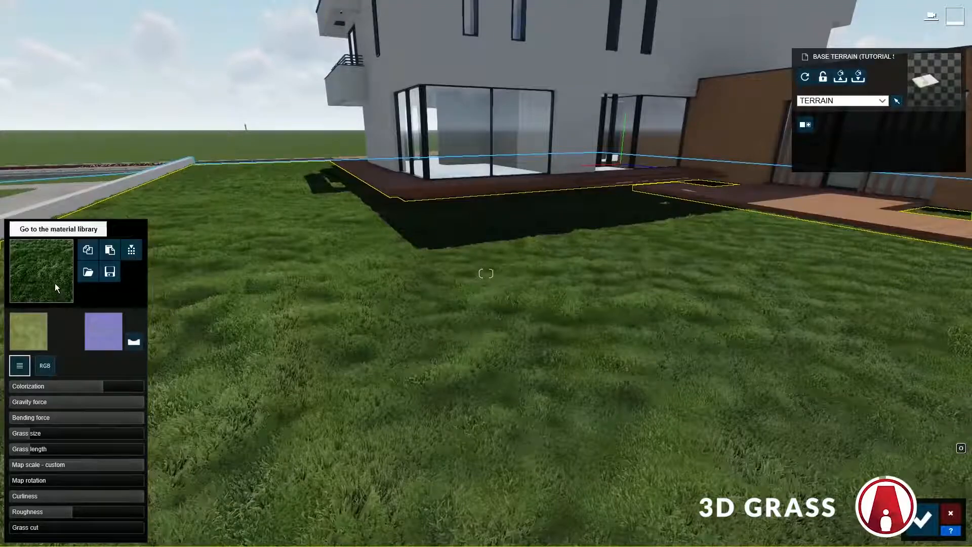
Step: Assign the Landscape material to the lawn around the house and save the material changes
left_click(55, 283)
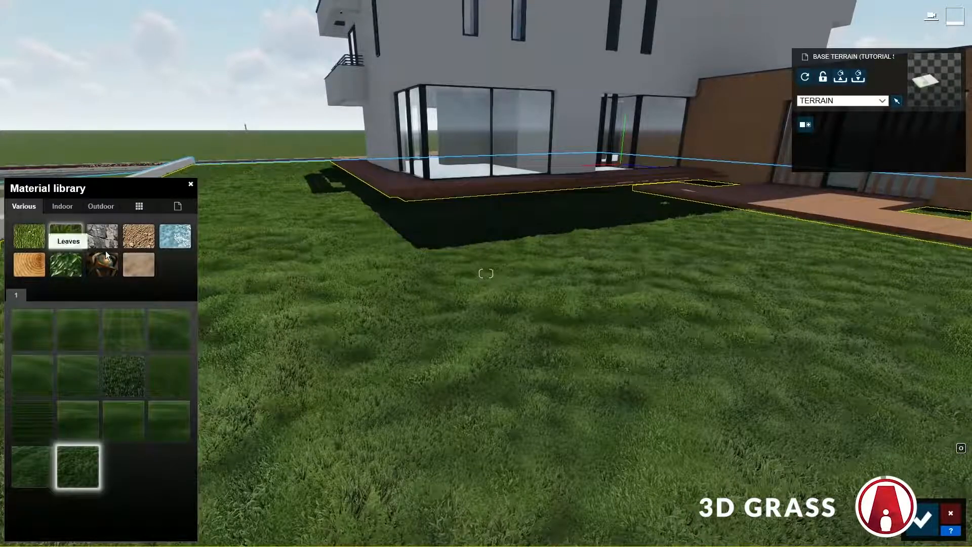
left_click(178, 205)
left_click(74, 297)
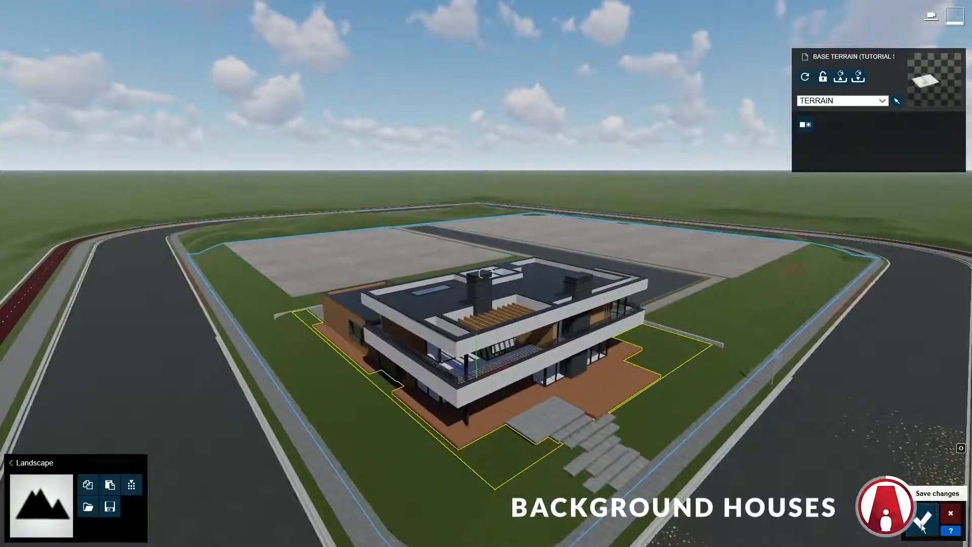
left_click(922, 518)
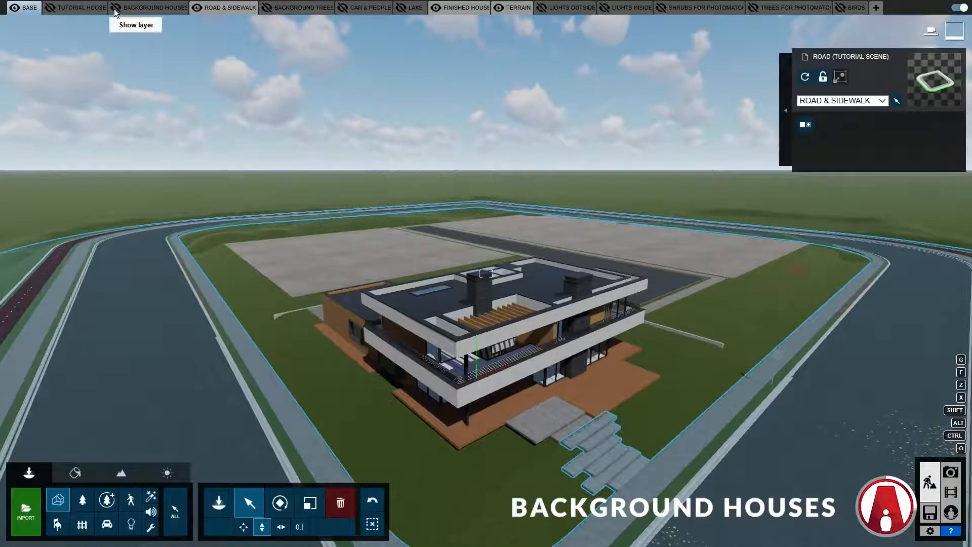
Step: Show the BACKGROUND HOUSES layer and select the neighbouring house models behind the main house
left_click(116, 8)
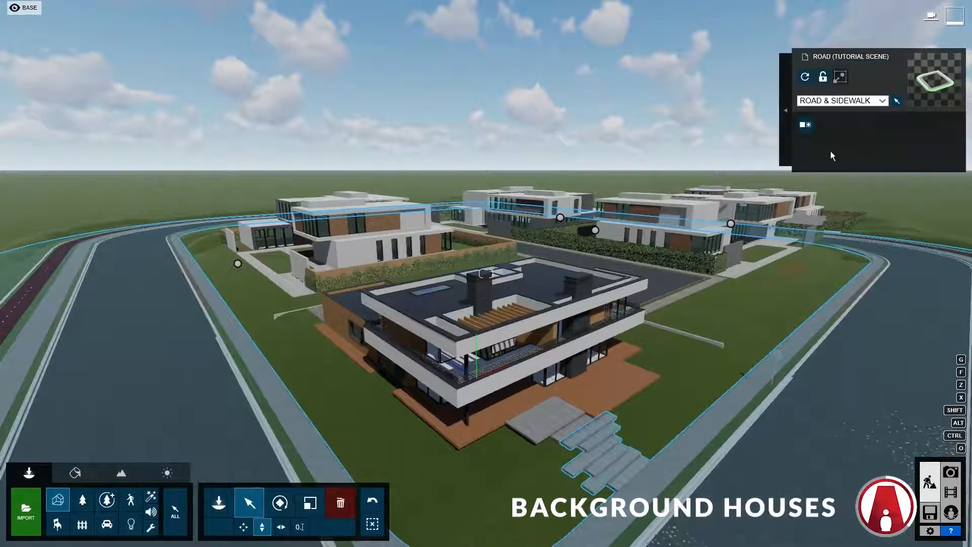
left_click(385, 241)
left_click_drag(463, 248, 855, 189)
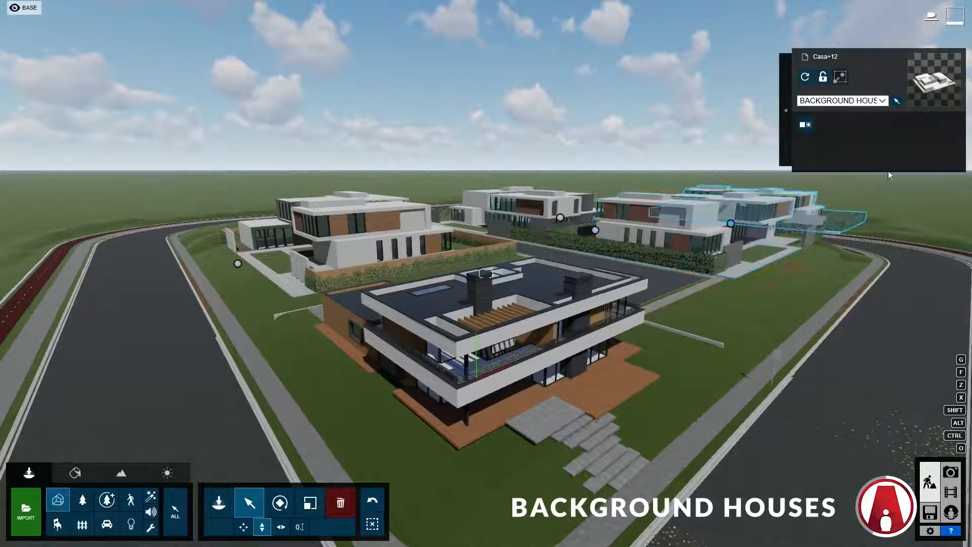
Step: Look through both pages of building models in the Outdoor library, facing the houses across the road
right_click_drag(664, 306, 522, 303)
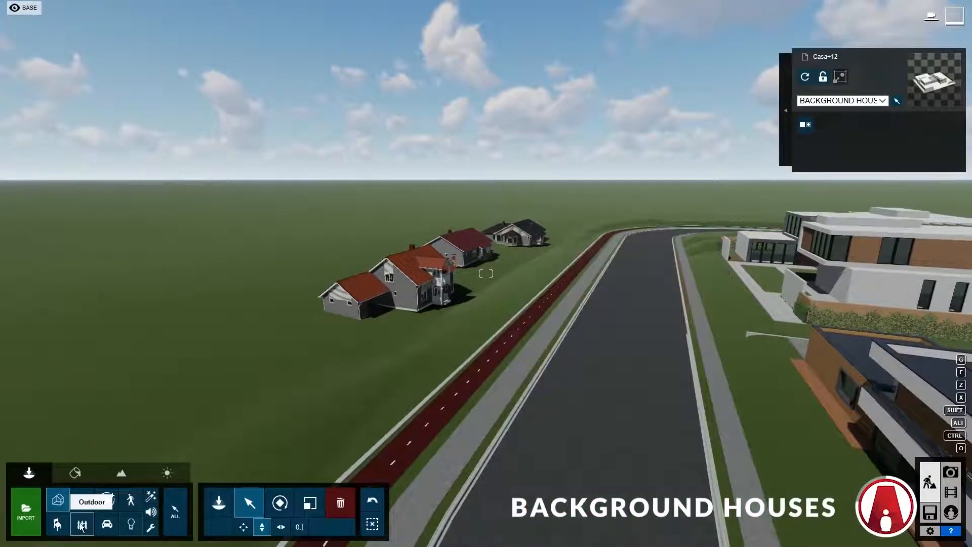
left_click(81, 525)
left_click(65, 79)
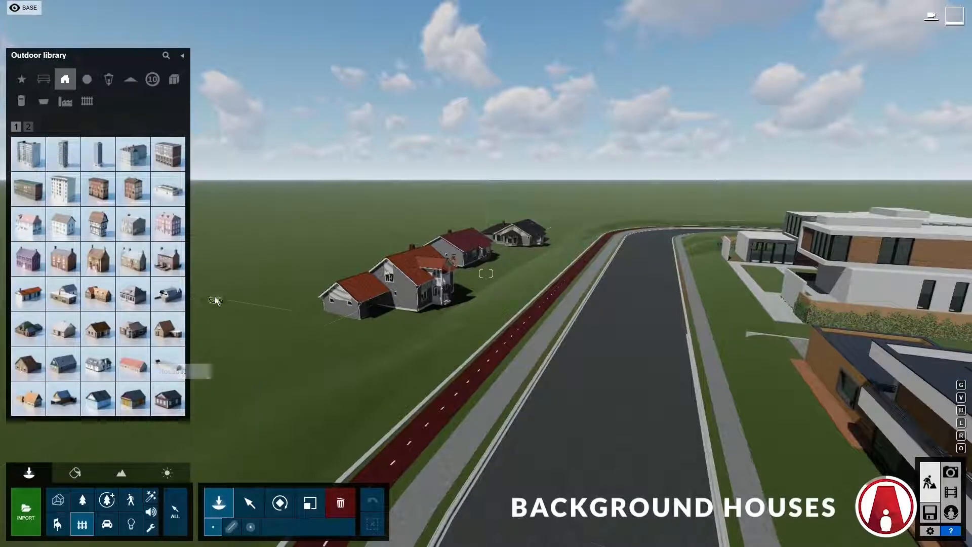
left_click(28, 126)
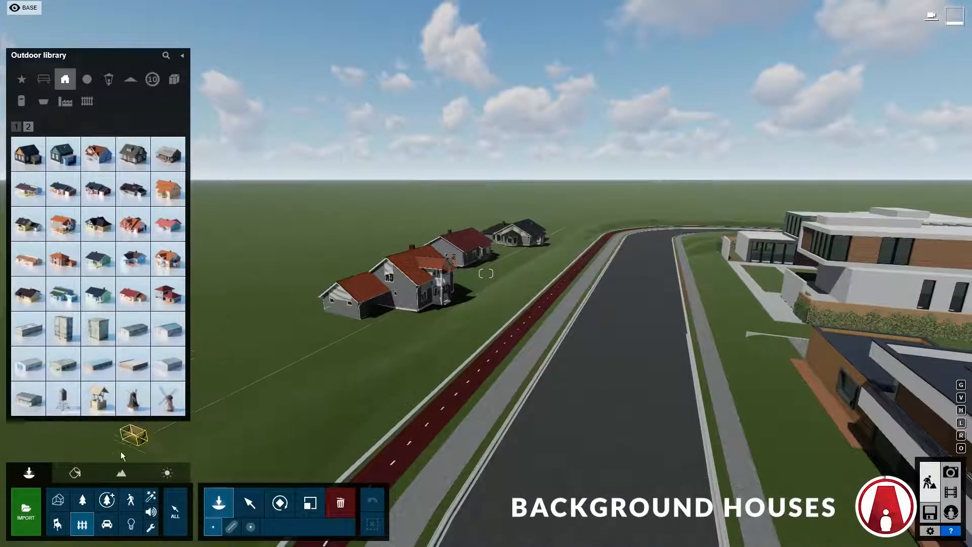
Step: Open the wood plank material of the ivy-covered boundary wall at the background house for editing
left_click(75, 472)
right_click_drag(385, 314, 506, 316)
key("w")
right_click_drag(486, 273, 440, 263)
key("w")
key("a")
key("s")
key("w")
left_click(463, 282)
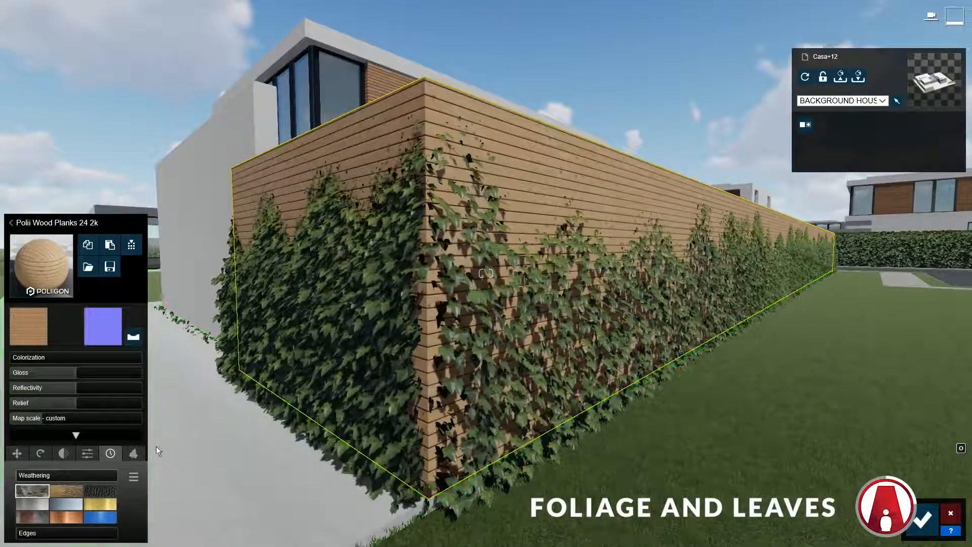
Step: Adjust the foliage spread, leaf size, leaf type and spread pattern on the wooden wall, with ground level about 0.34 m
left_click(134, 453)
left_click_drag(25, 476, 2, 521, "shift")
left_click_drag(66, 529, 17, 543, "shift")
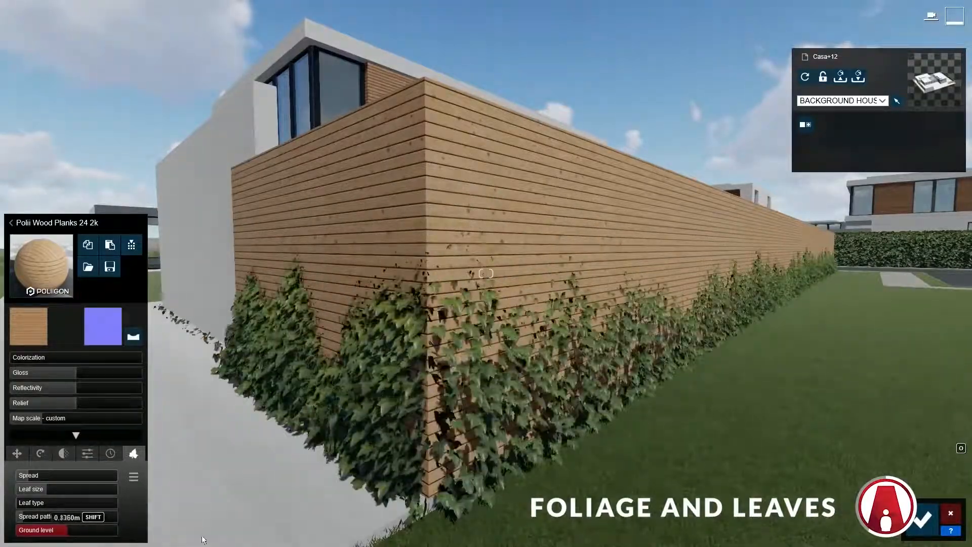
Step: Try the first materials of the Leaves category on the wooden wall in turn, up to Leaves3
left_click(47, 258)
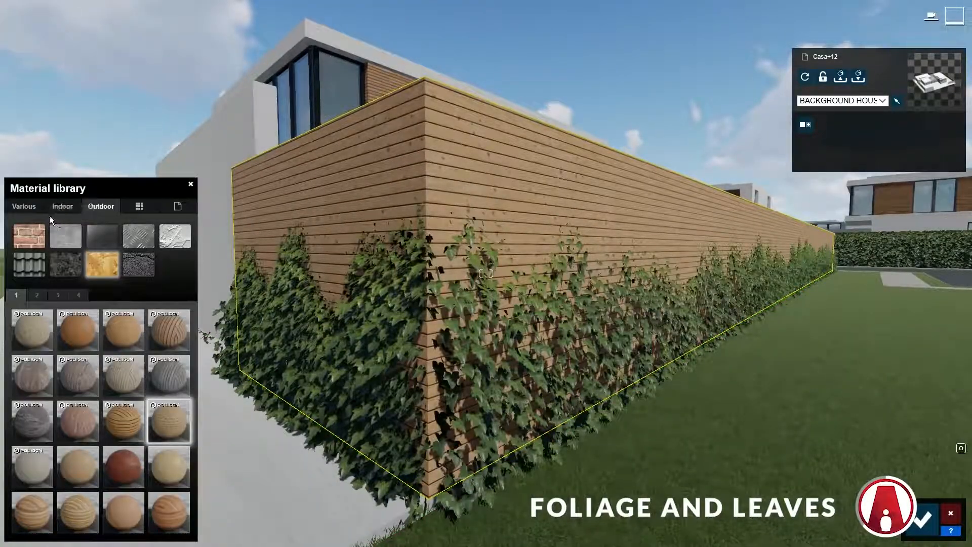
left_click(29, 207)
left_click(79, 262)
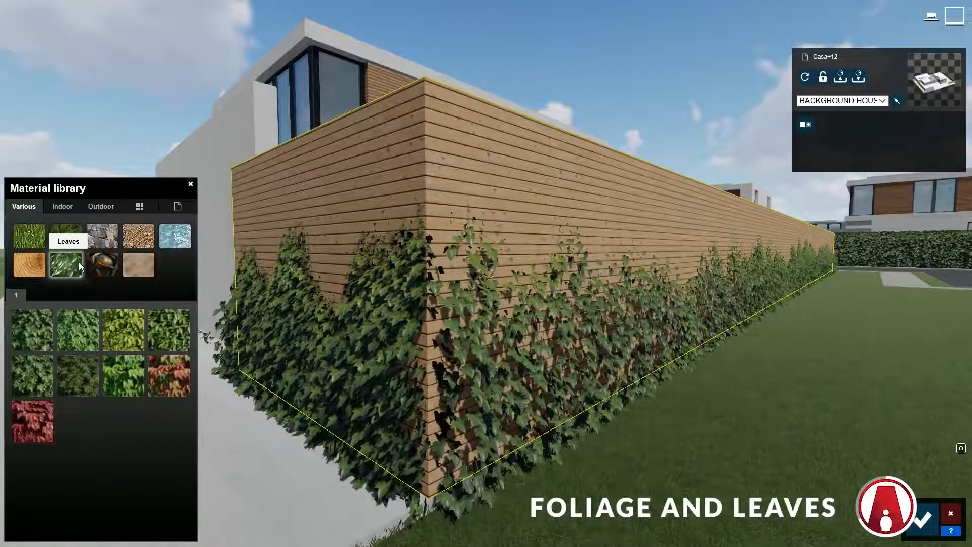
left_click(41, 324)
left_click(78, 332)
left_click(132, 341)
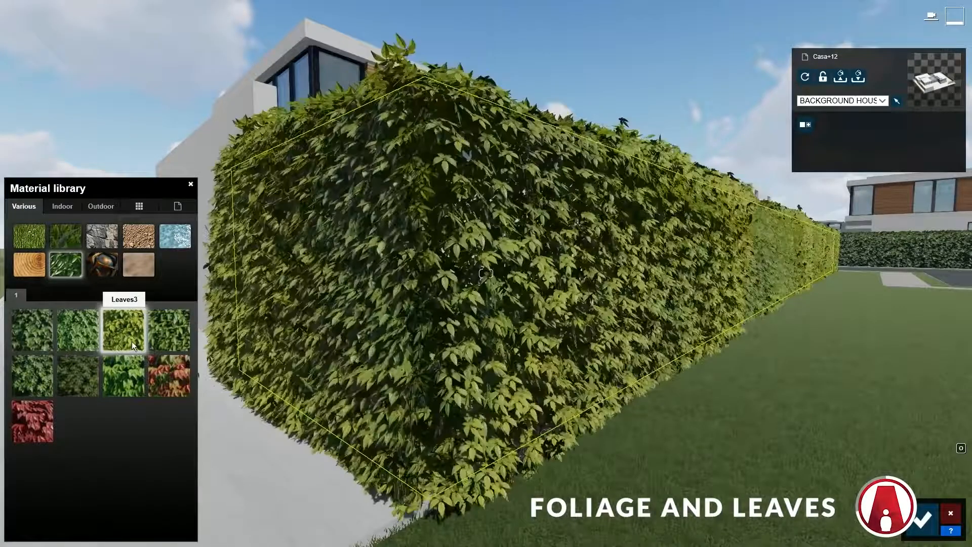
Step: Try further foliage materials from the Leaves category on the boundary wall, up to Leaves5
left_click(178, 344)
left_click(50, 379)
left_click(39, 377)
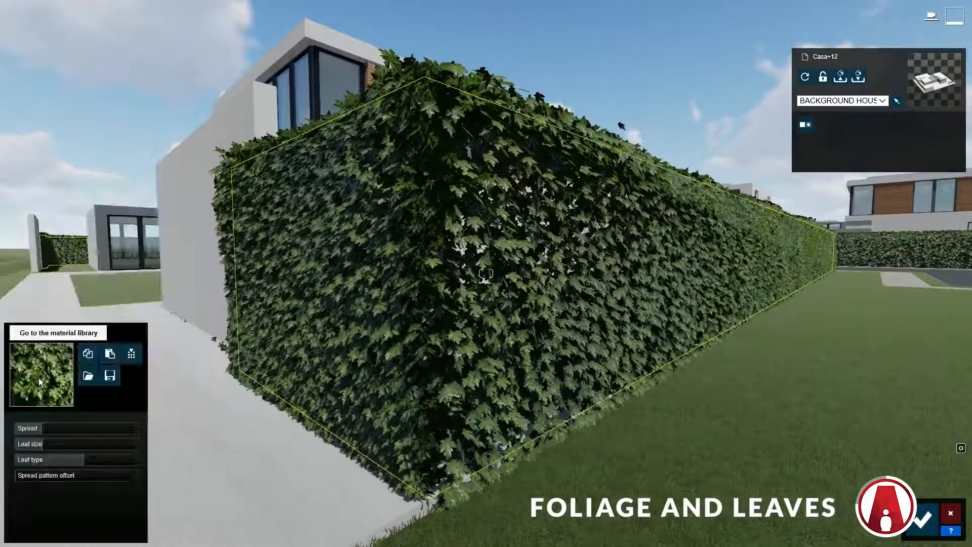
Step: Adjust the spread and leaf size of the wall's foliage, then discard the material changes
left_click_drag(41, 429, 21, 432)
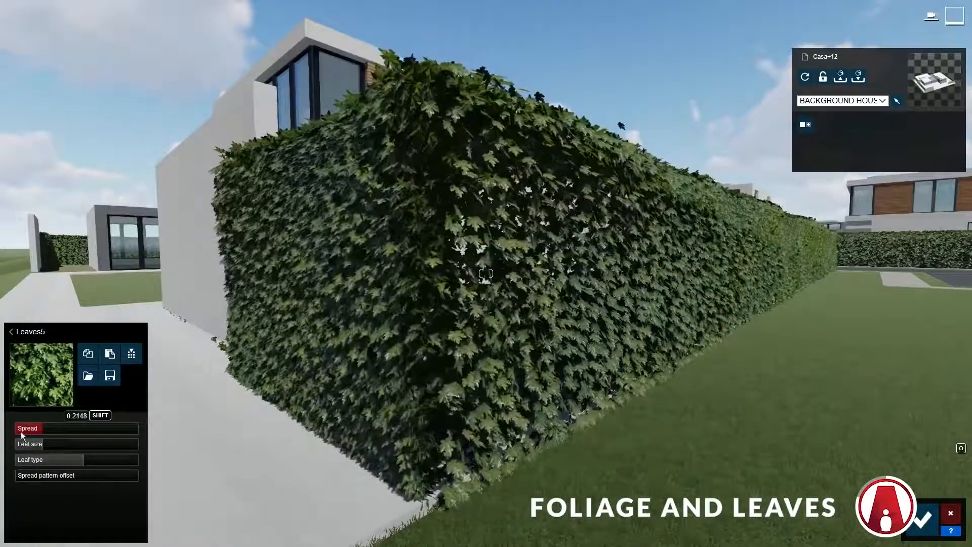
key("s")
right_click_drag(331, 383, 304, 383)
left_click_drag(46, 444, 1, 484)
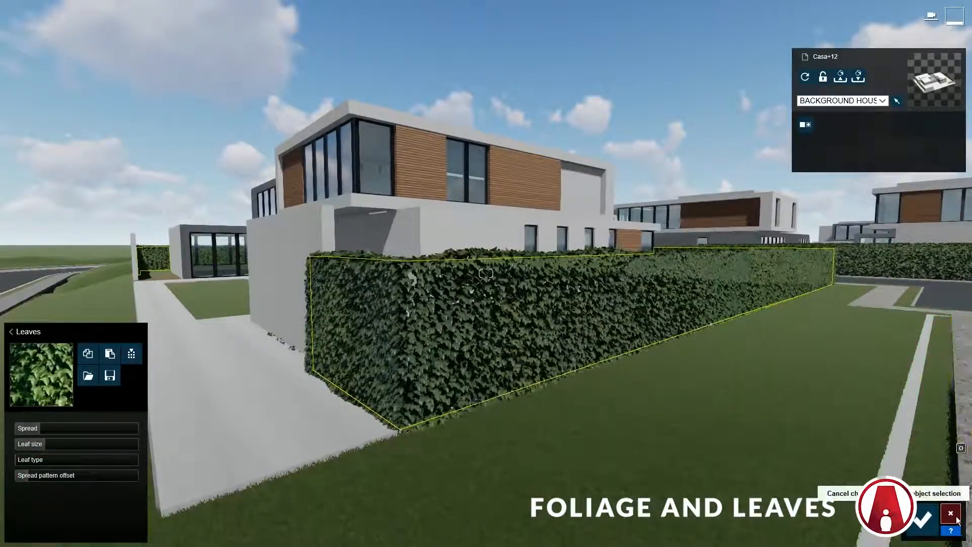
left_click(955, 517)
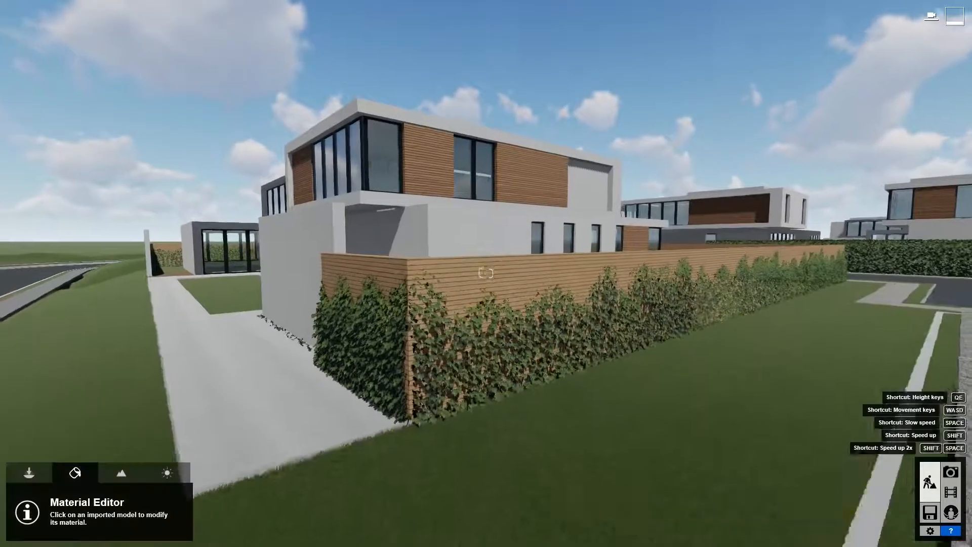
Step: Hide the ROAD & SIDEWALK layer and show the LAKE layer around the main house
key("s")
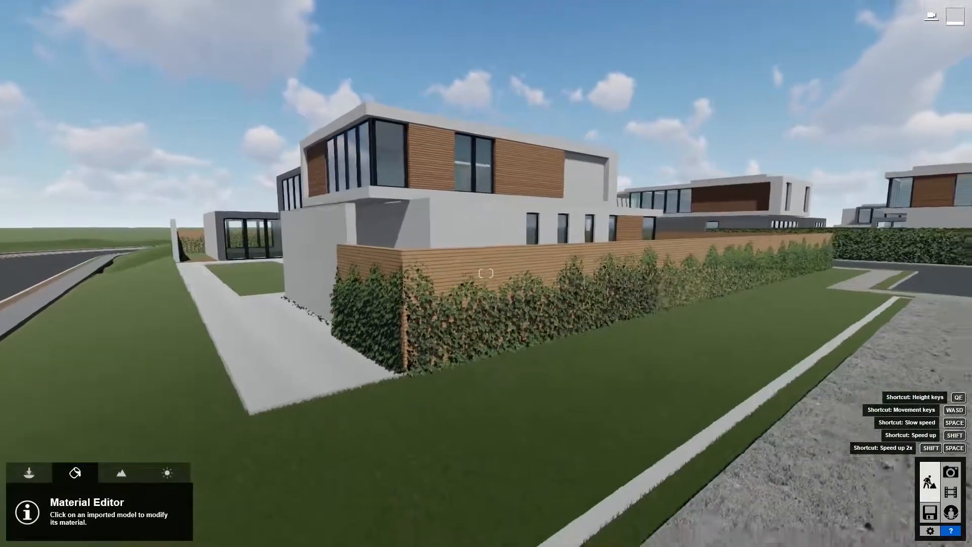
key("s")
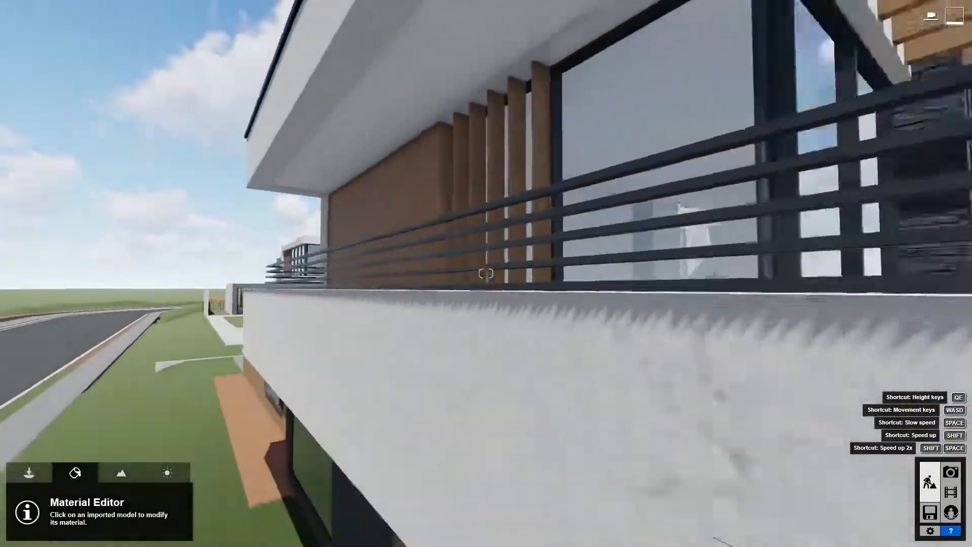
key("s")
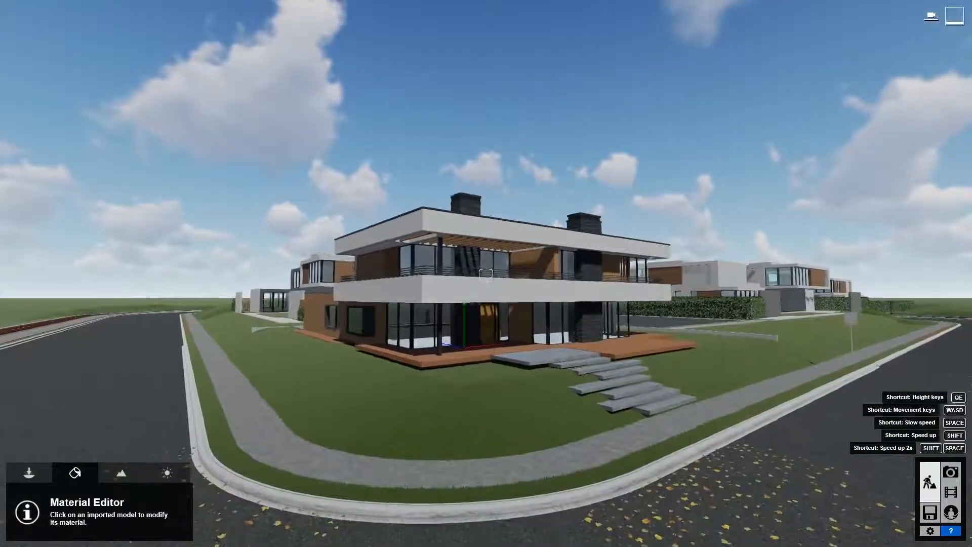
key("q")
right_click_drag(661, 156, 662, 168)
key("e")
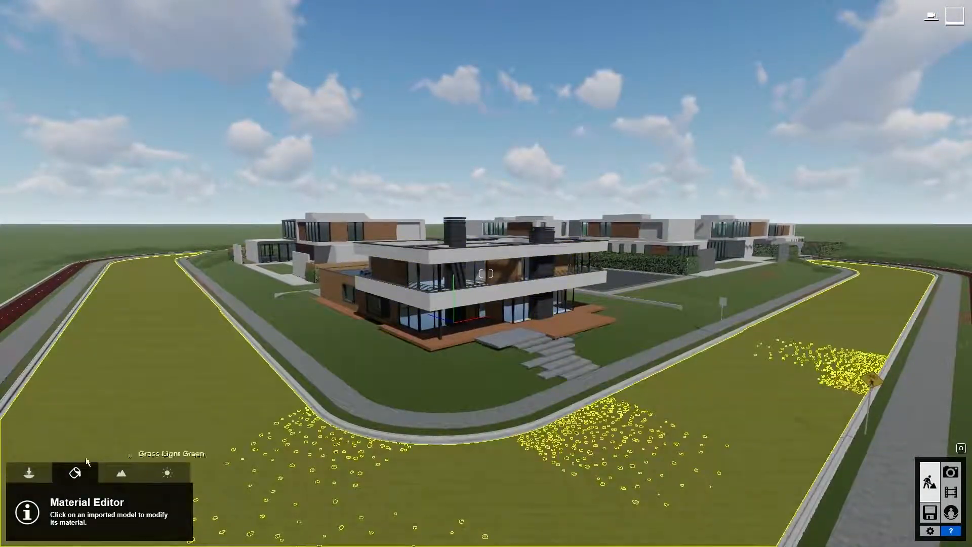
left_click(29, 473)
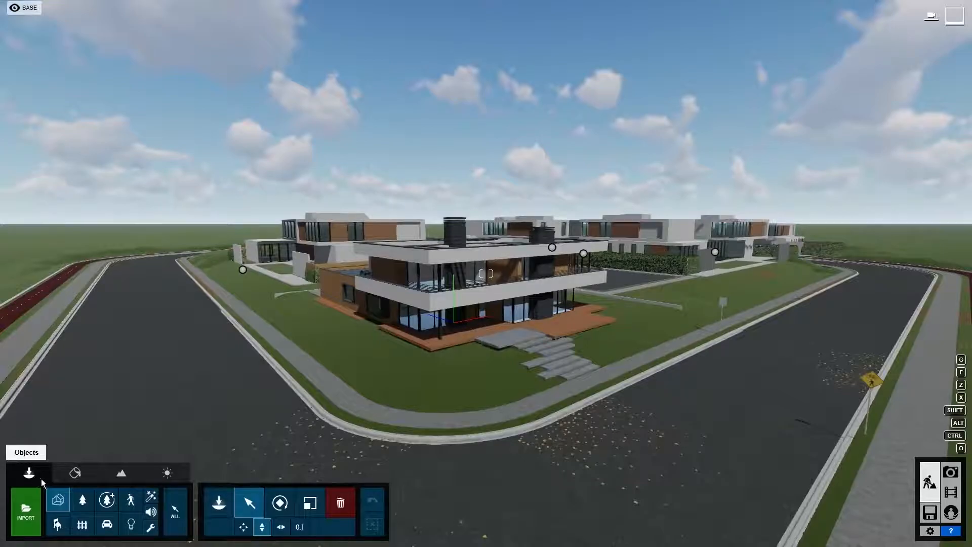
mouse_move(521, 6)
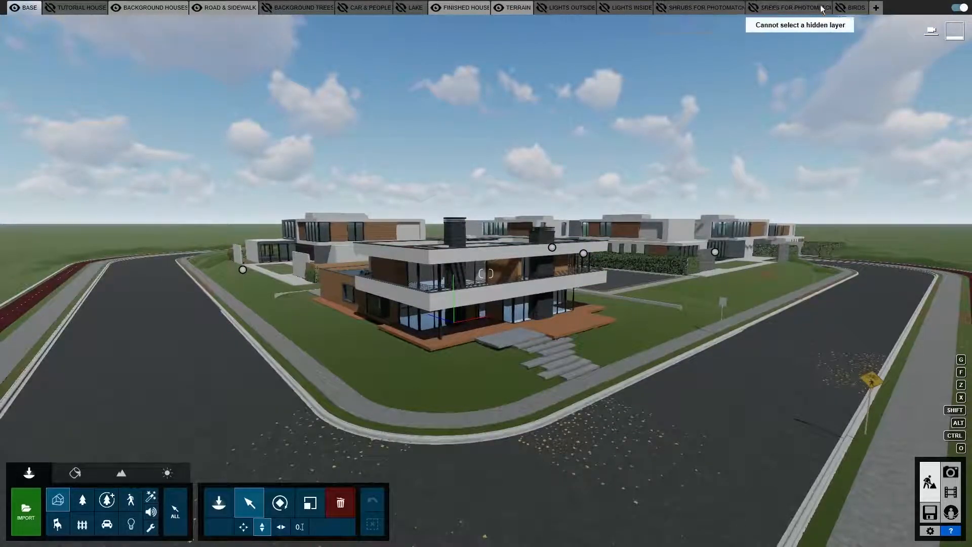
left_click(196, 7)
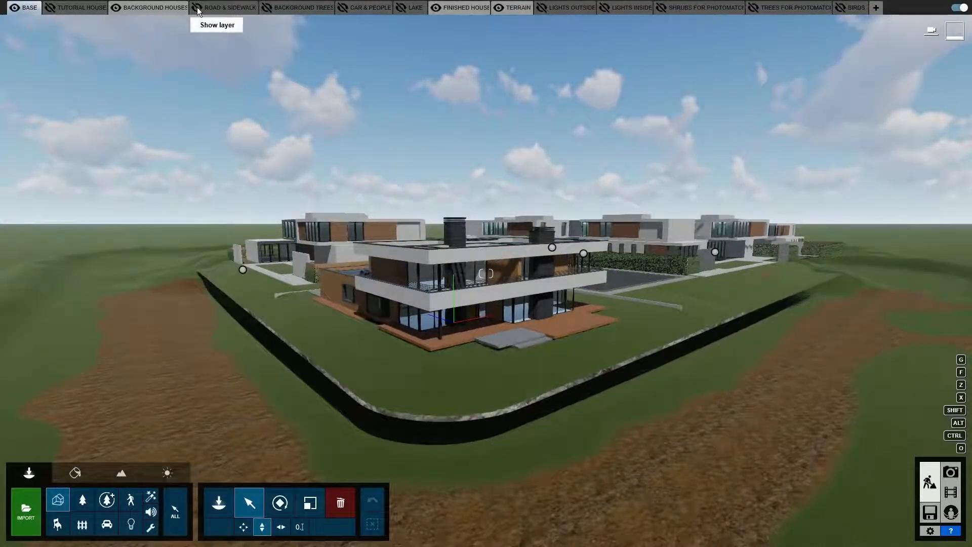
left_click(401, 10)
Step: Open the lake's water surface for material editing and show the Water category of the material library
left_click(469, 455)
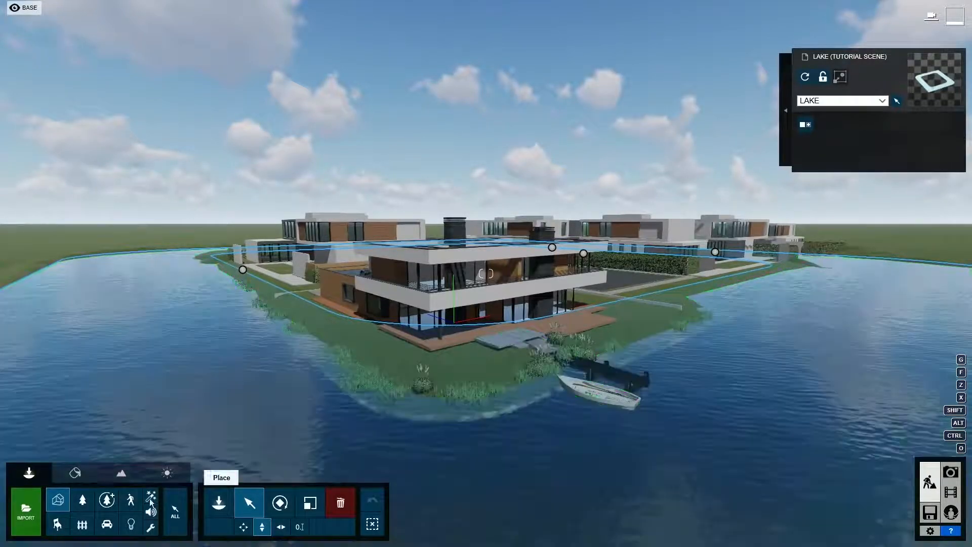
left_click(75, 473)
left_click(471, 448)
left_click(61, 318)
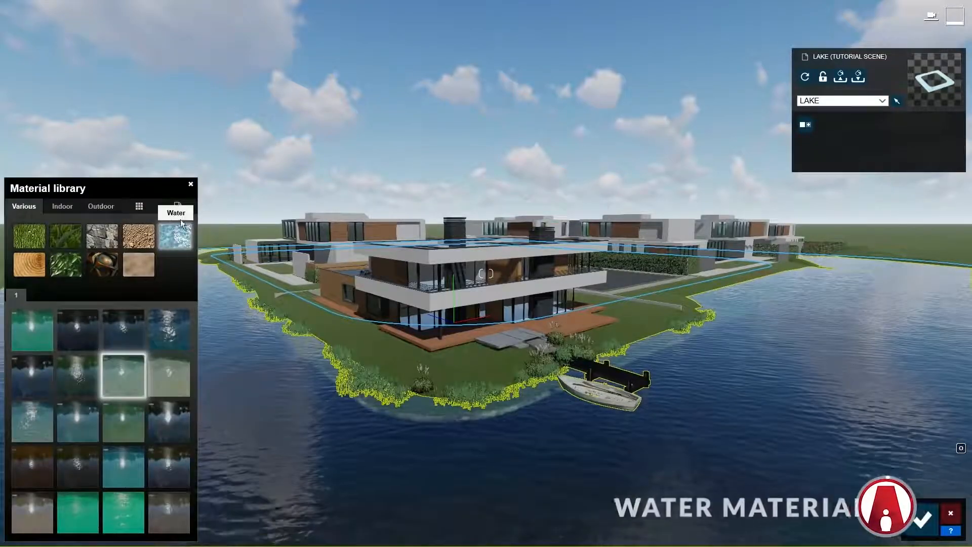
Step: Revert the lake surface to its original imported material, then apply the Calm Tropical water material
left_click(178, 206)
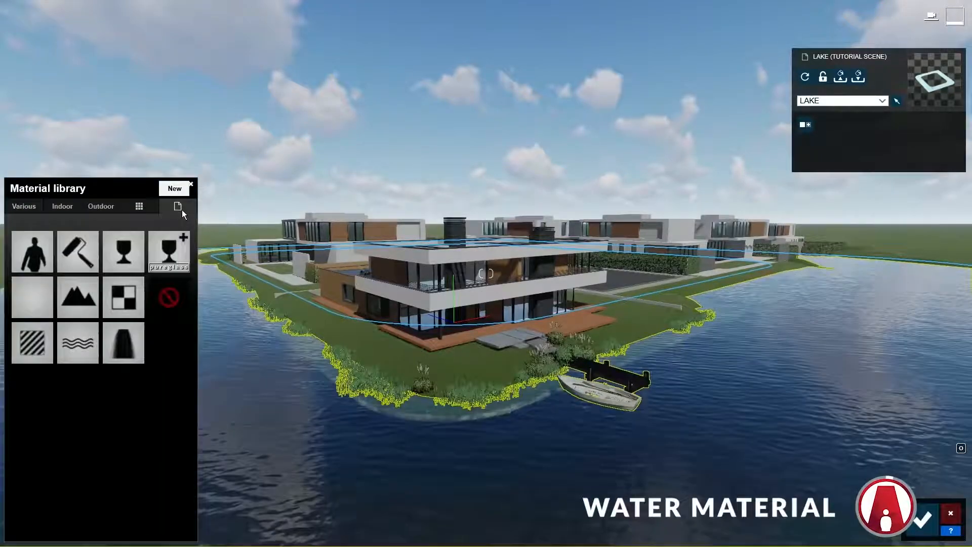
left_click(170, 296)
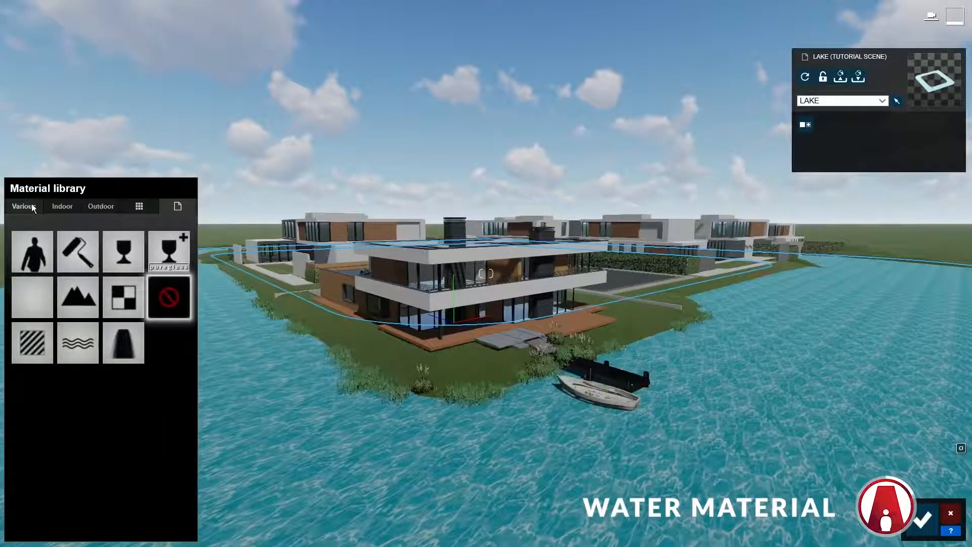
left_click(31, 206)
left_click(168, 242)
left_click(113, 372)
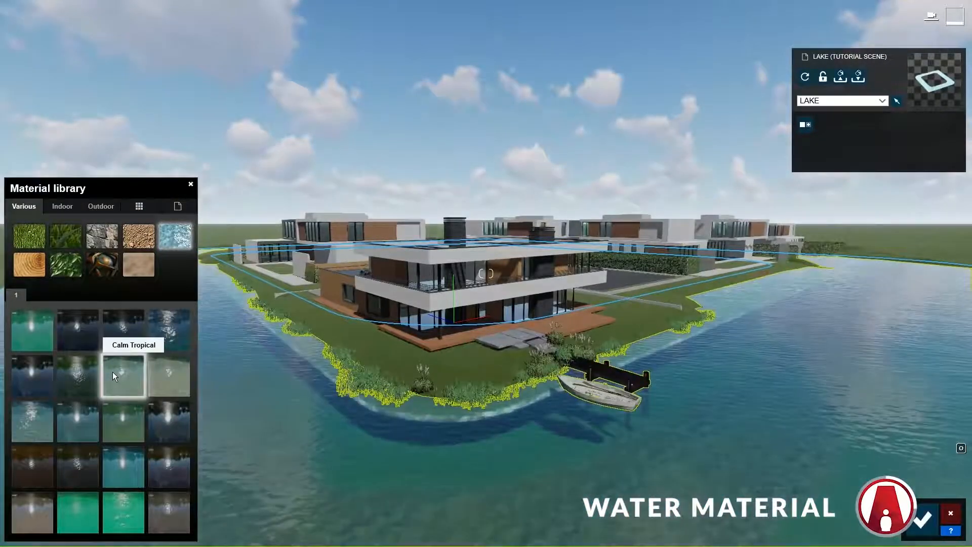
Step: Try several other water materials from the library on the lake to compare their look
left_click(80, 381)
left_click(26, 379)
left_click(27, 336)
left_click(78, 466)
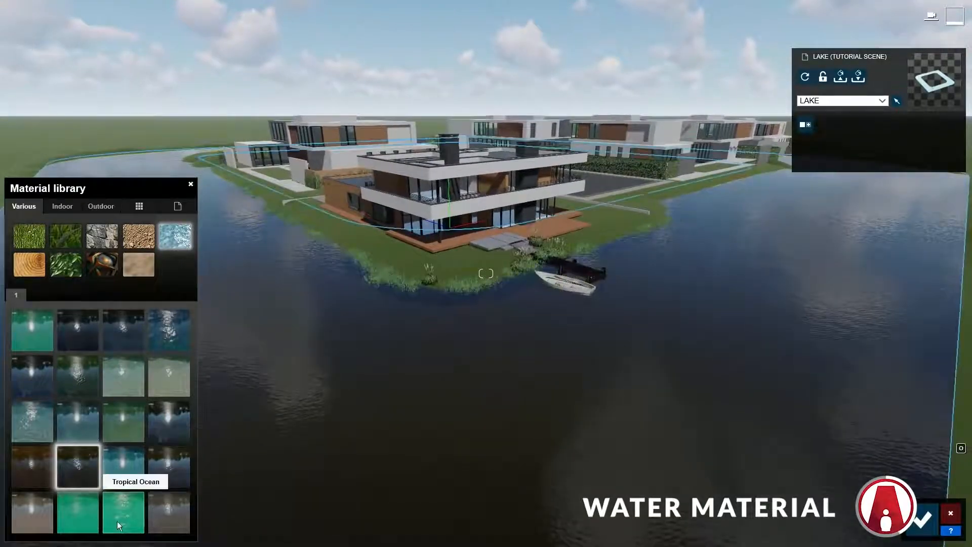
left_click(80, 511)
left_click(162, 430)
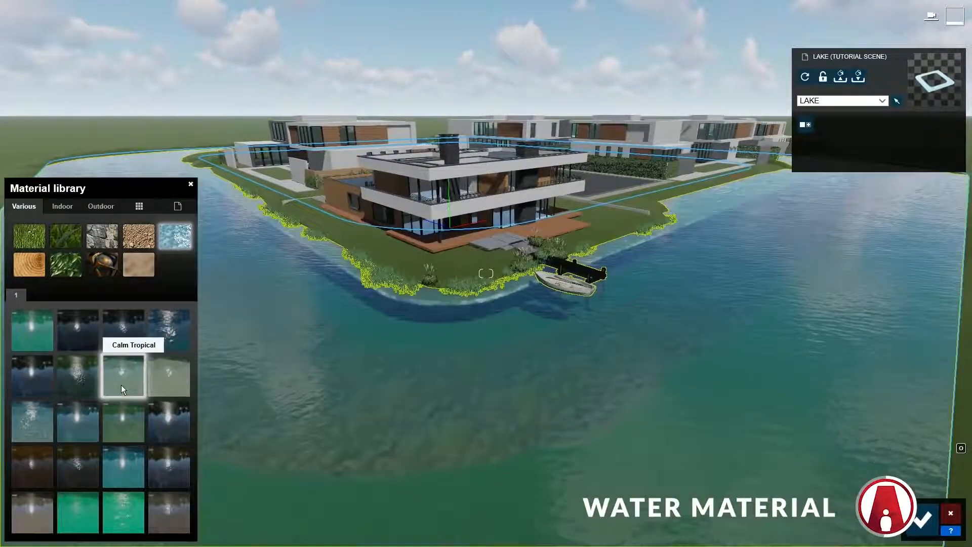
Step: Use Calm Tropical on the lake, adjust its wave and reflectivity properties and its water colour, and finish material editing
left_click(123, 376)
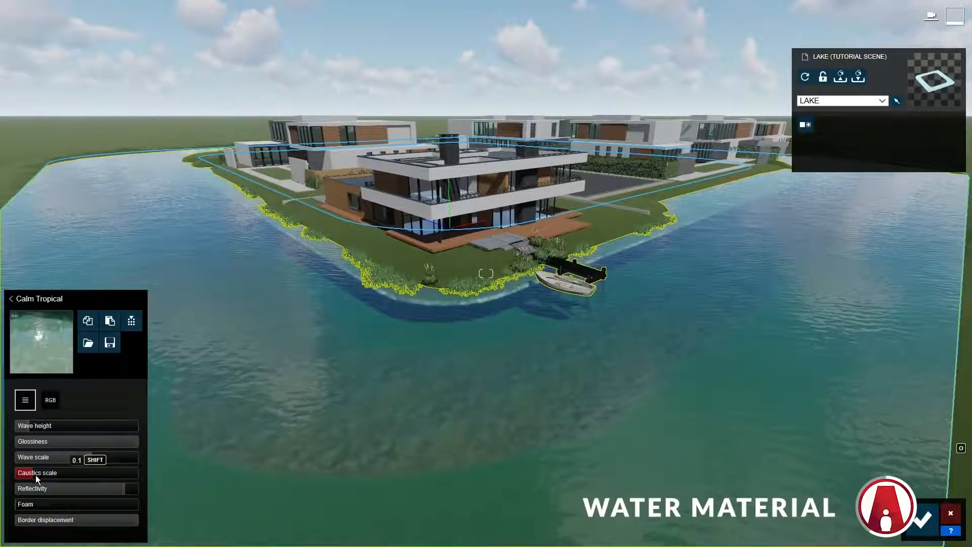
left_click_drag(38, 490, 106, 489)
left_click_drag(76, 457, 95, 510)
left_click(51, 401)
left_click_drag(96, 467, 96, 497)
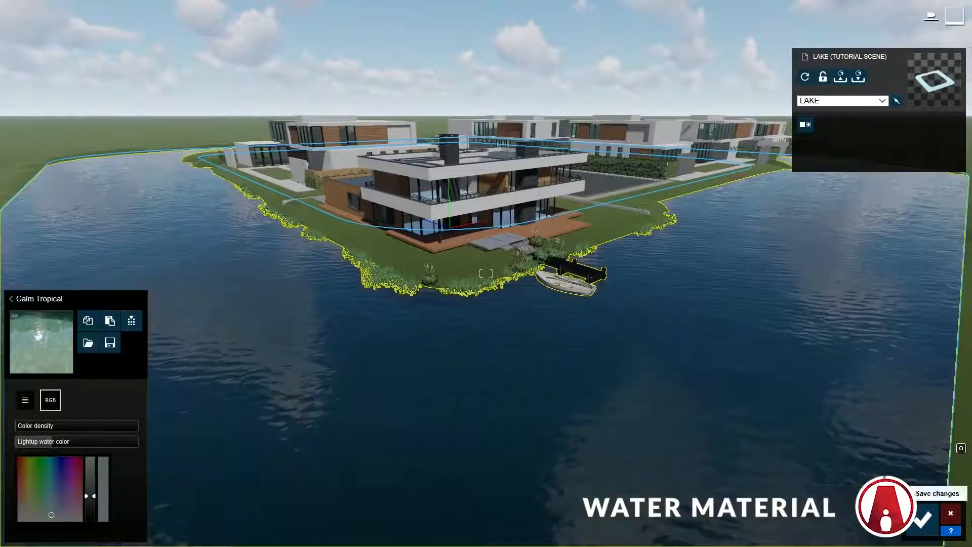
left_click(923, 518)
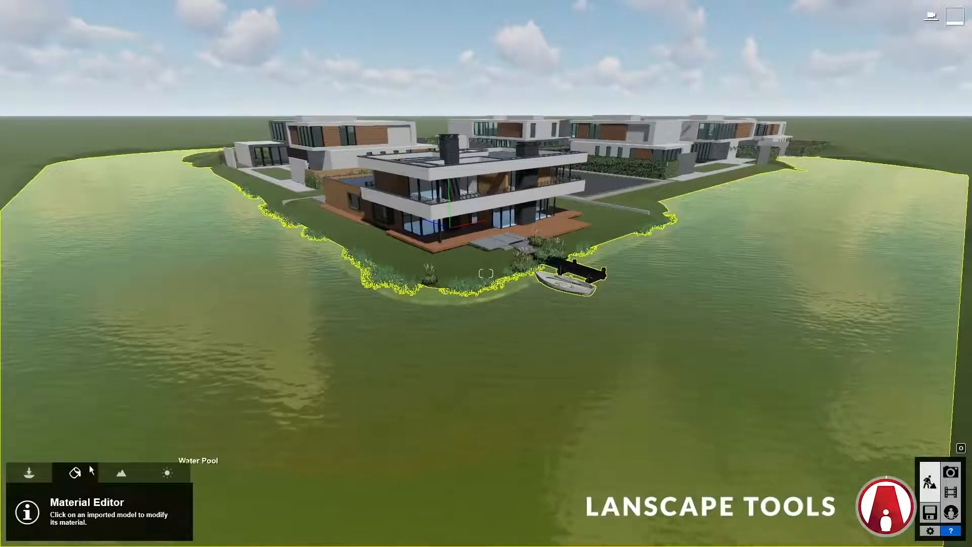
Step: Hide the LAKE layer and switch to landscape editing
left_click(29, 472)
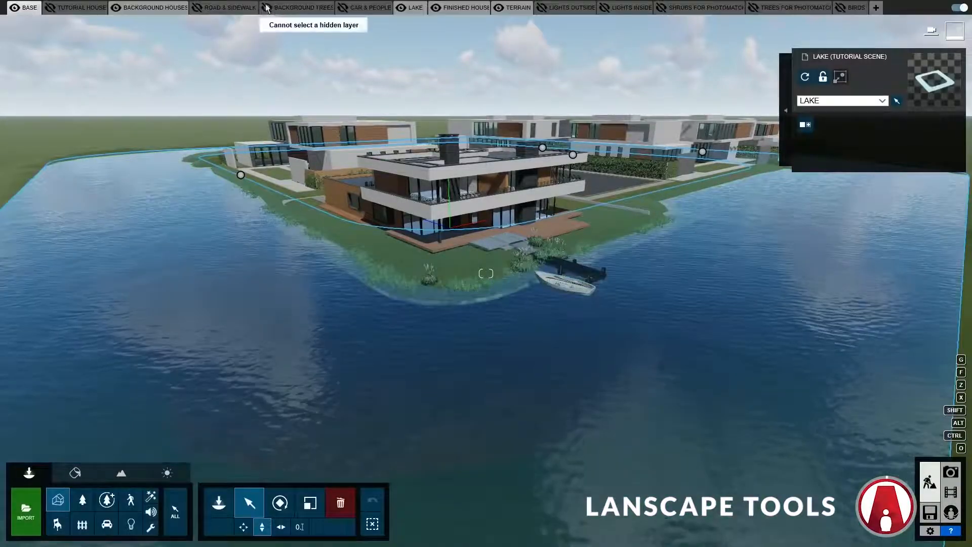
left_click(399, 8)
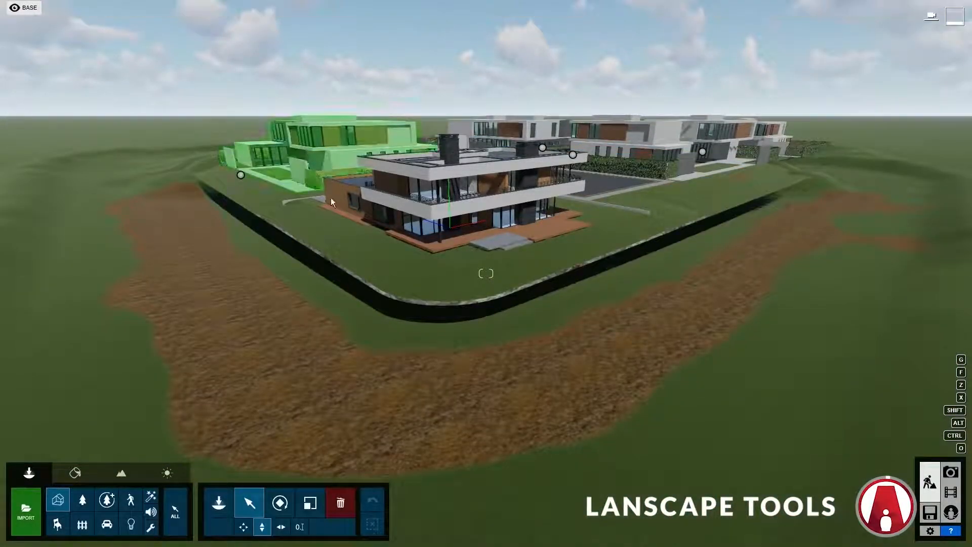
left_click(123, 475)
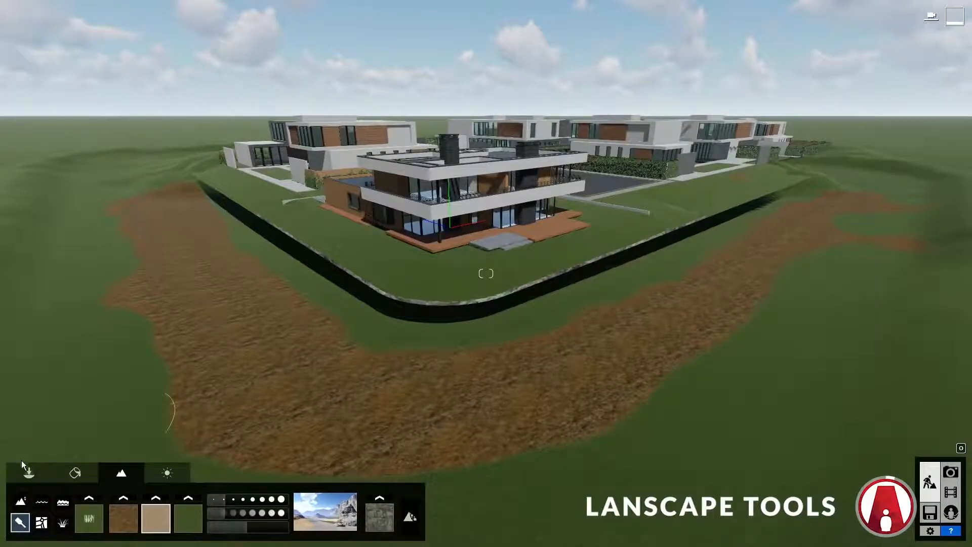
Step: Turn on the landscape Ocean to preview it around the houses, then turn it off
left_click(20, 502)
left_click(42, 501)
left_click(64, 502)
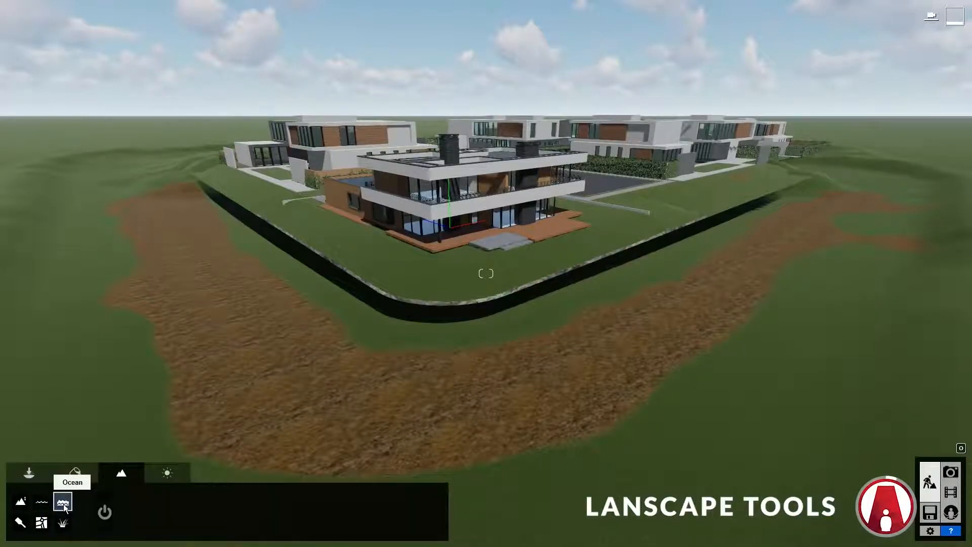
left_click(105, 512)
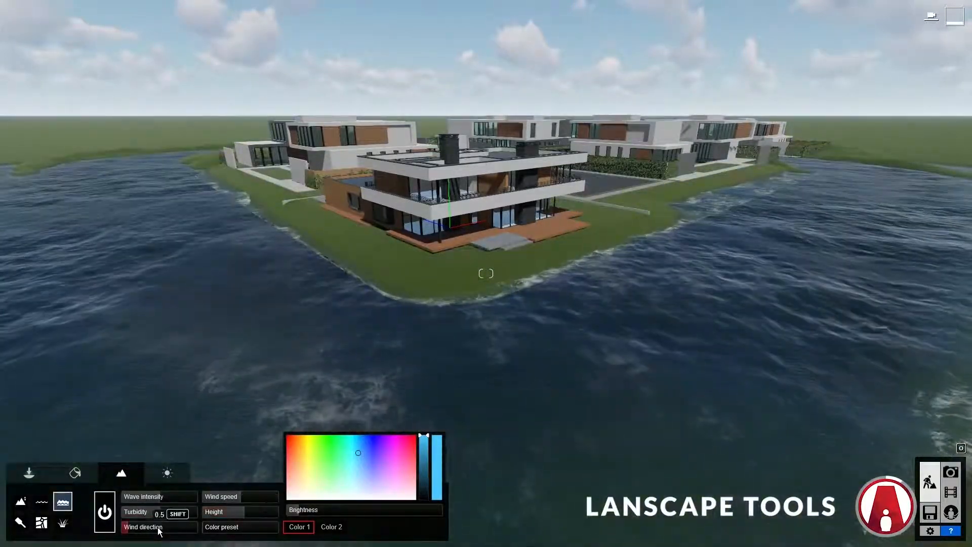
left_click(107, 509)
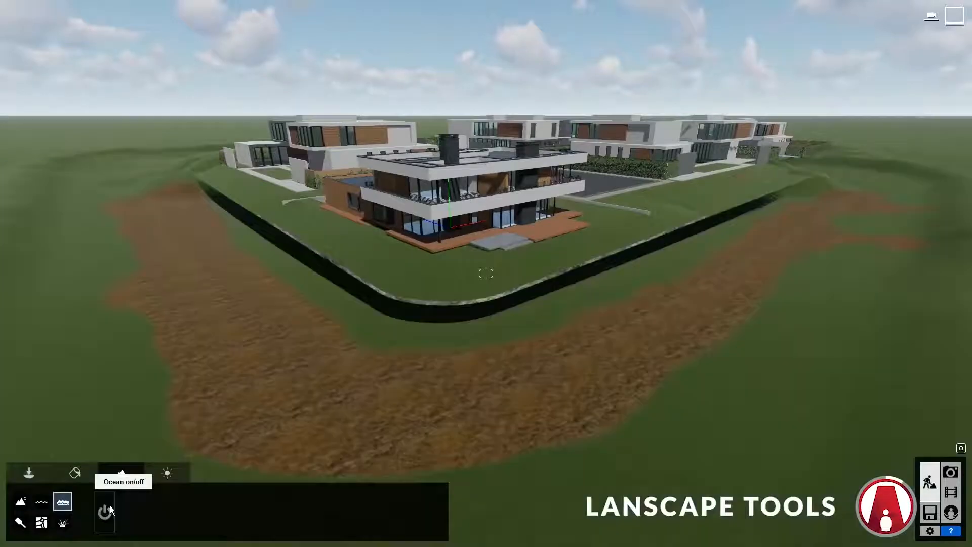
Step: Place a landscape water body spanning the whole terrain around the houses
left_click(41, 504)
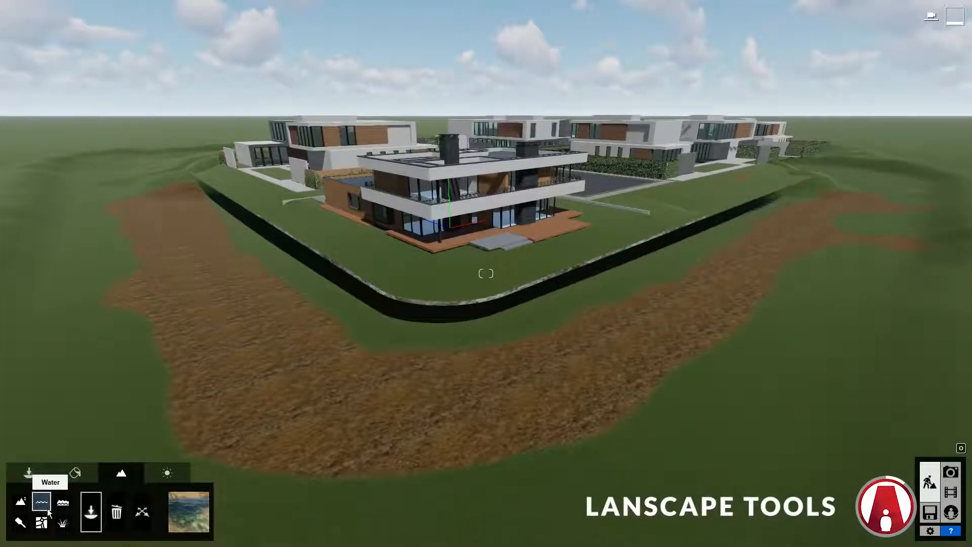
key("q")
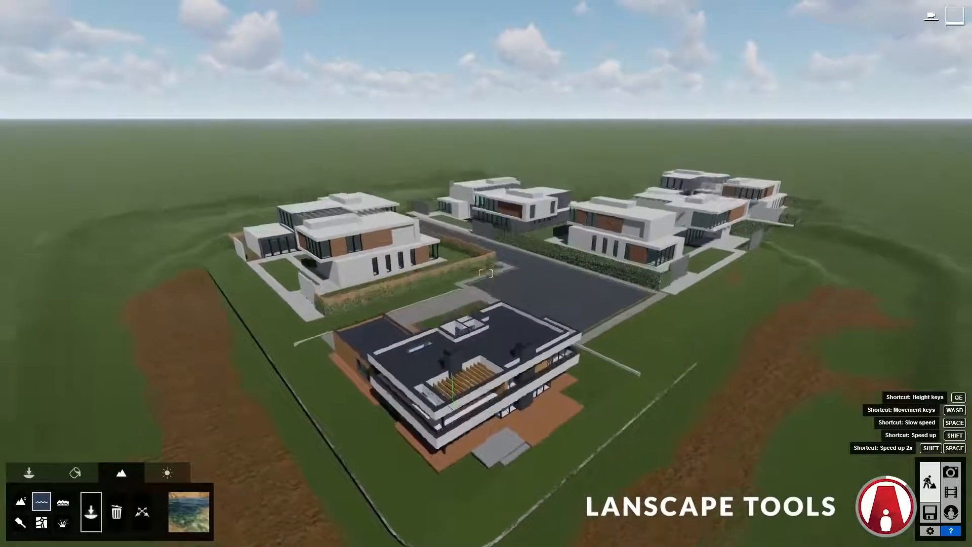
key("s")
left_click_drag(77, 231, 877, 247)
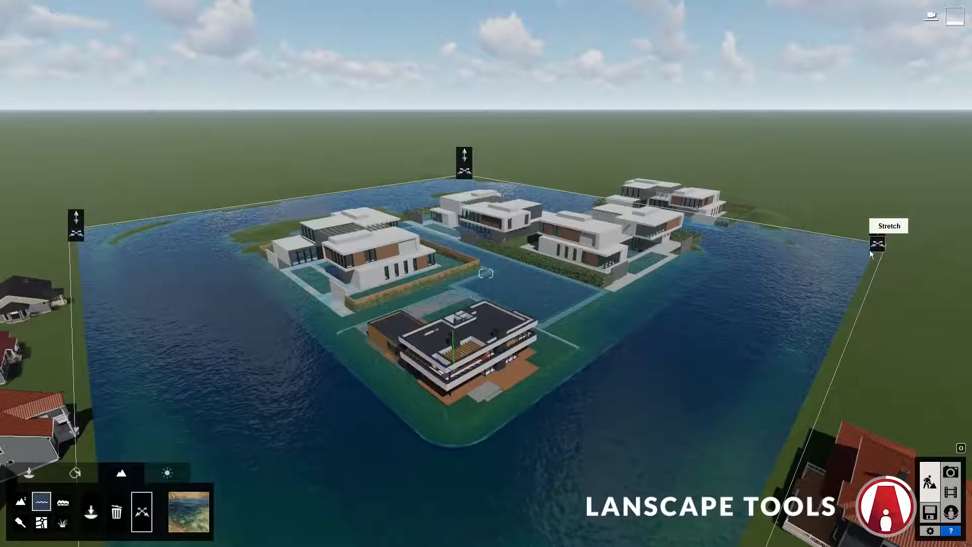
Step: Lower the water body to the lakebed's level and pull its corners in to fit around the houses
left_click_drag(466, 153, 466, 205)
left_click_drag(878, 249, 848, 257)
left_click_drag(76, 218, 106, 232)
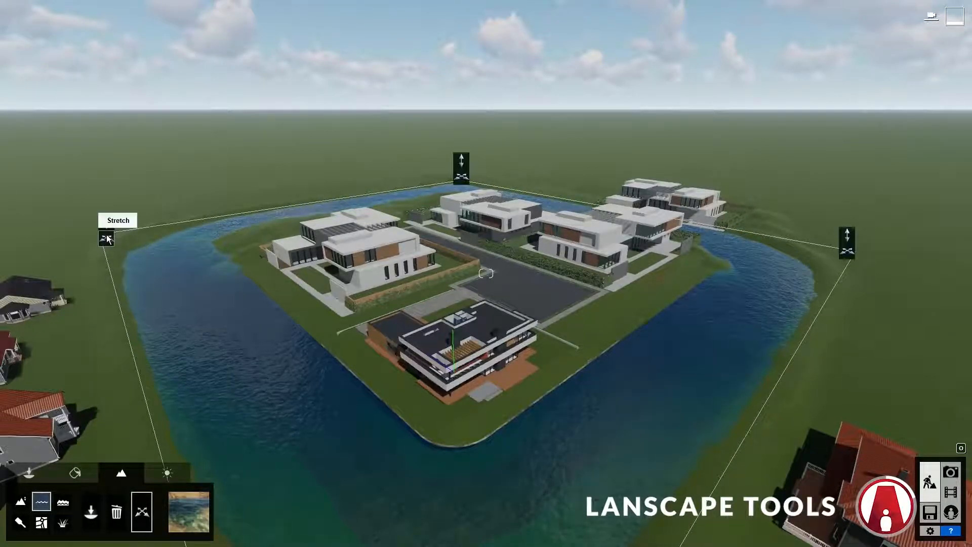
Step: Try different water types on the landscape water body and keep the clear blue-green one with the sandy shallows
left_click(193, 514)
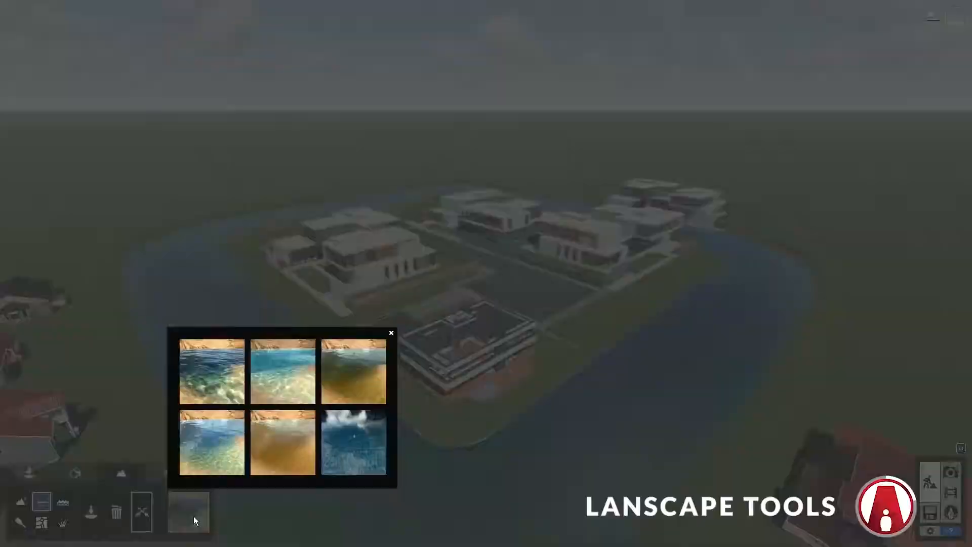
left_click(297, 385)
left_click(190, 515)
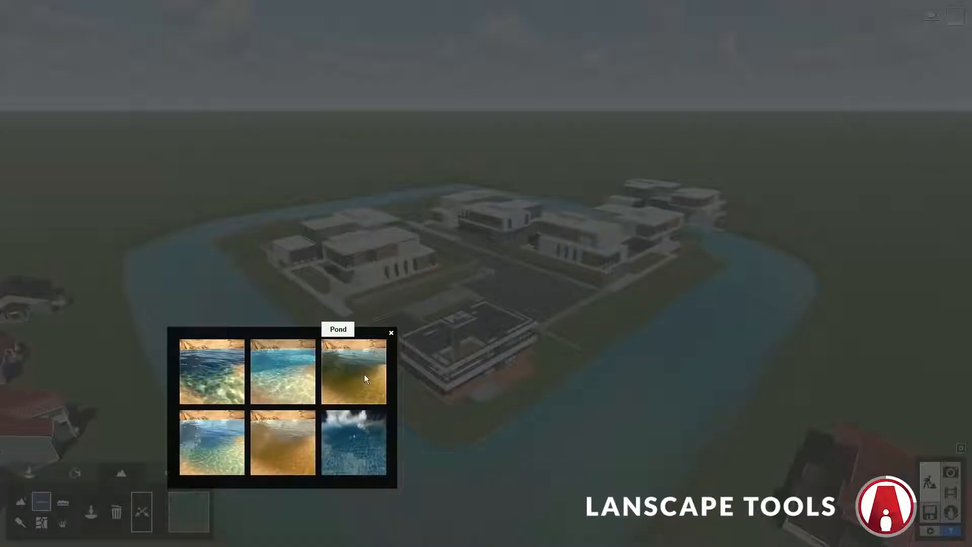
left_click(327, 429)
left_click(189, 519)
left_click(210, 452)
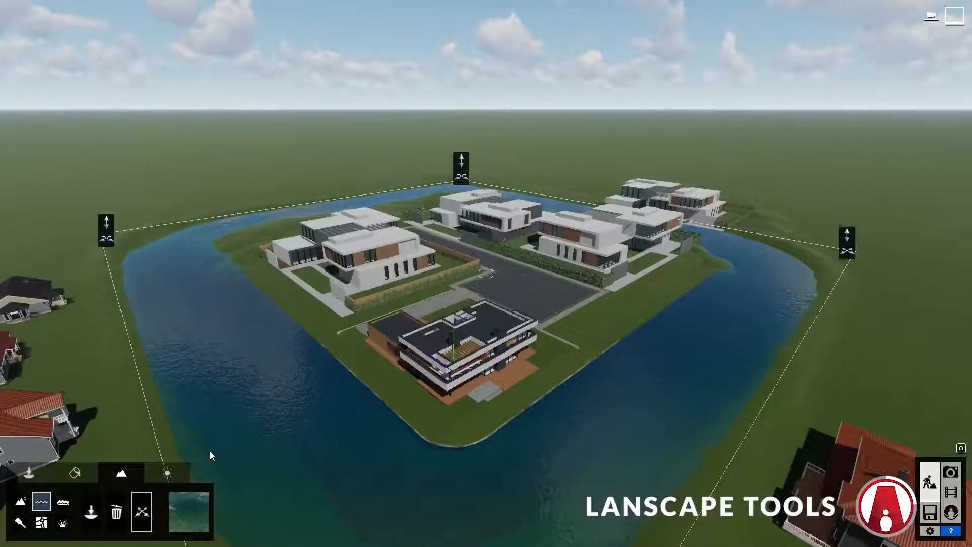
right_click_drag(213, 453, 227, 441)
key("e")
right_click_drag(701, 442, 706, 431)
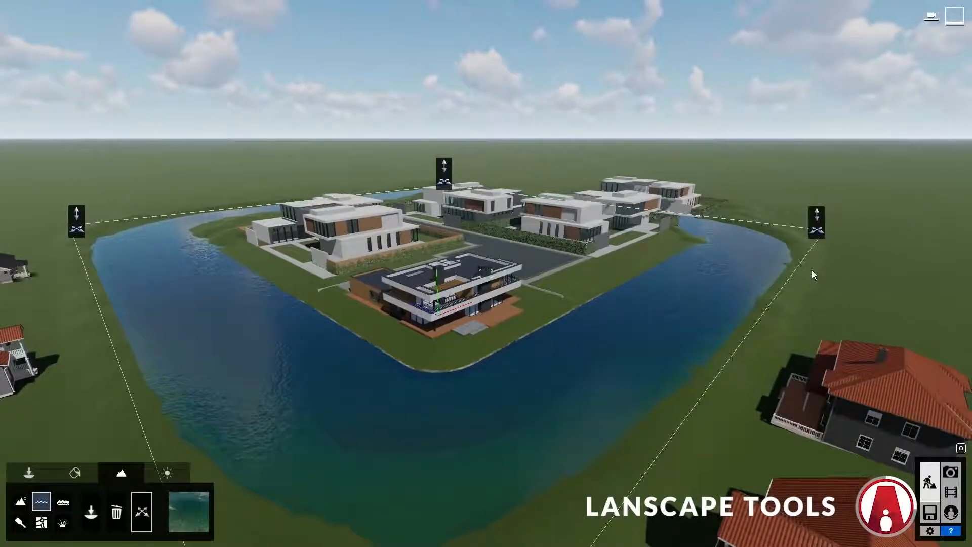
Step: Delete the landscape water body surrounding the houses
left_click(143, 512)
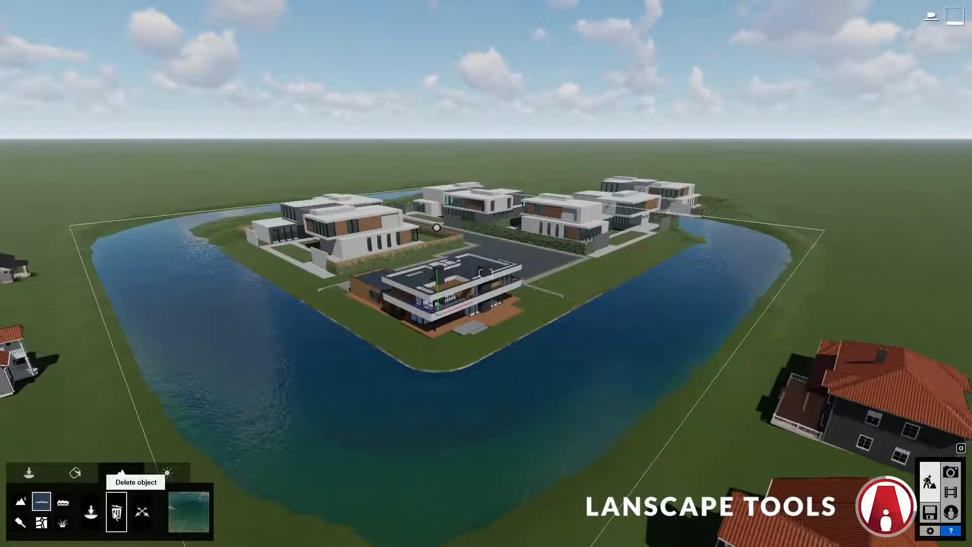
left_click(117, 513)
left_click(437, 232)
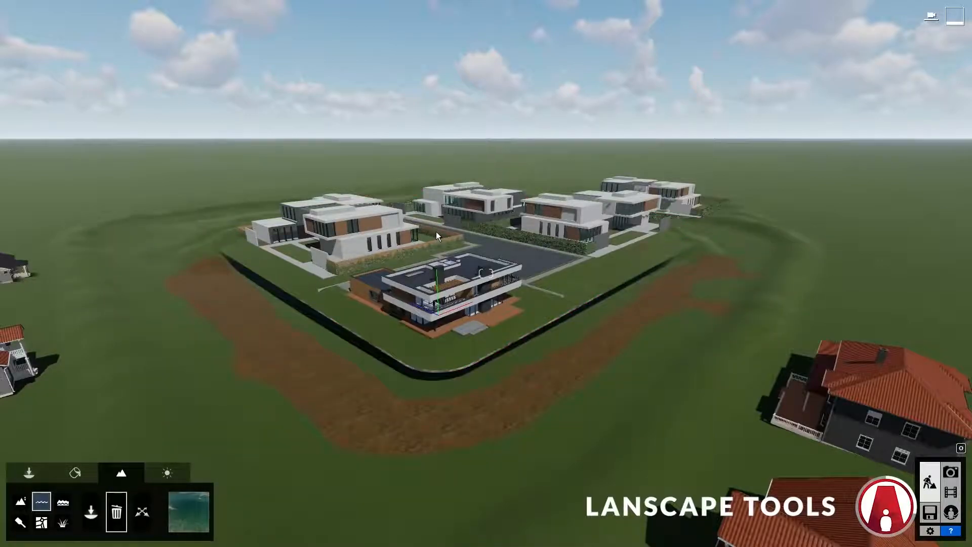
Step: Turn on the ROAD & SIDEWALK layer to cover the excavated lakebed around the houses
left_click(30, 472)
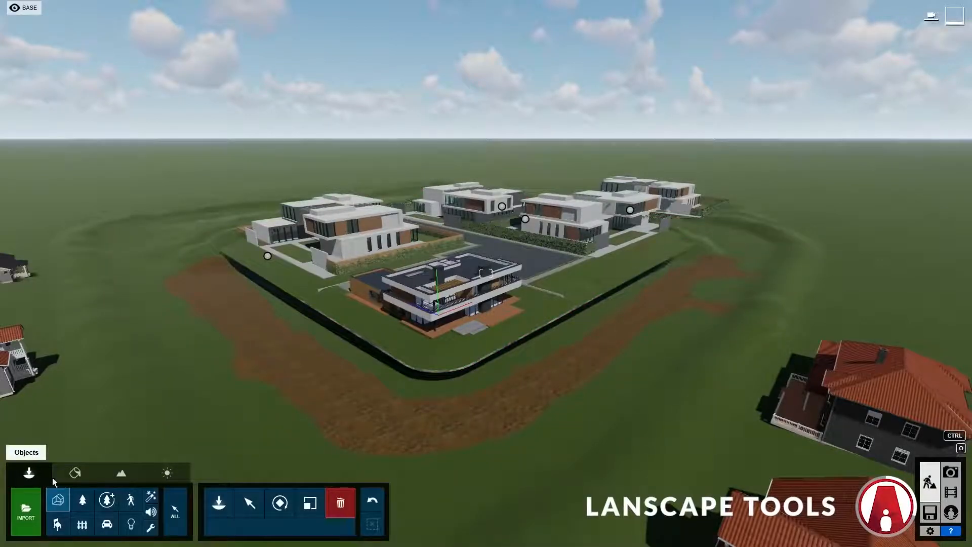
mouse_move(276, 13)
left_click(196, 8)
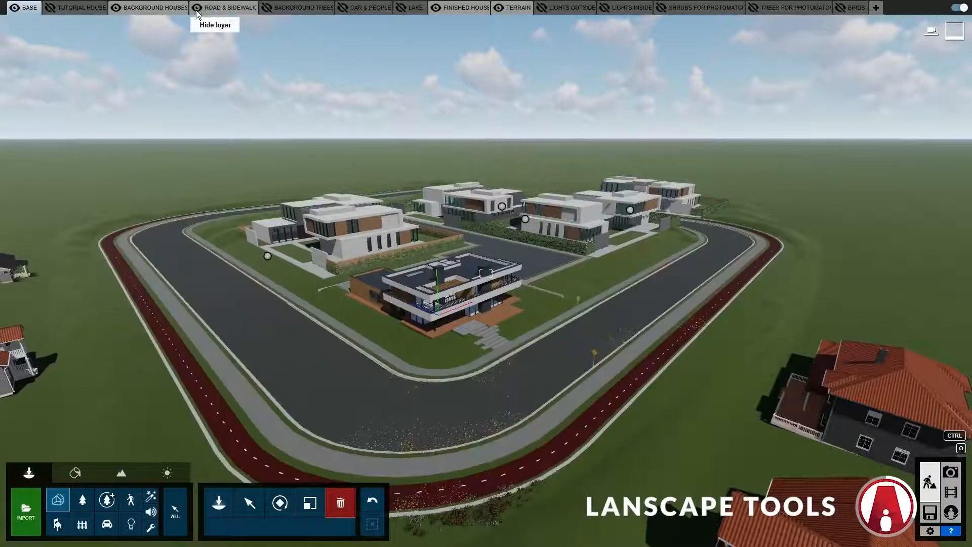
Step: Raise a long range of hills on the open terrain beyond the road, using the largest height brush
left_click(122, 474)
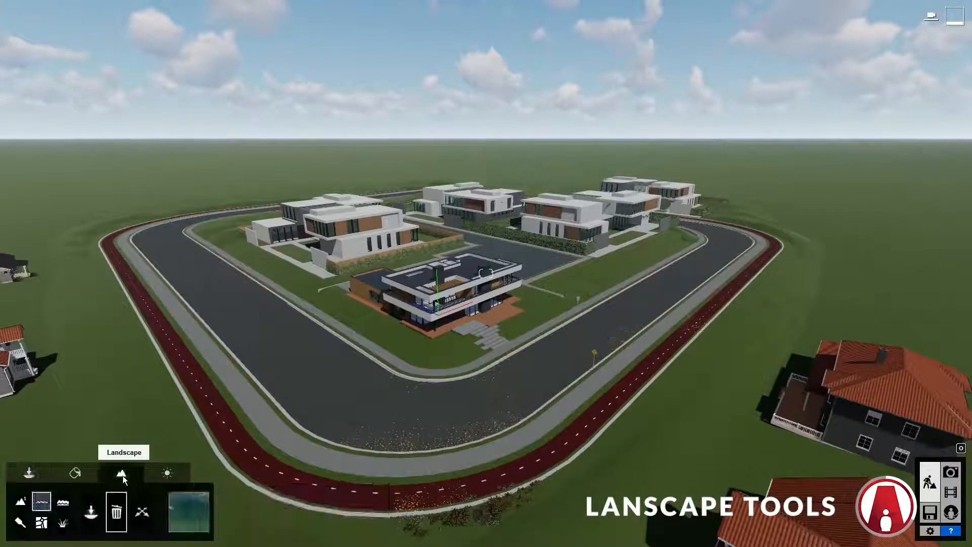
left_click(22, 501)
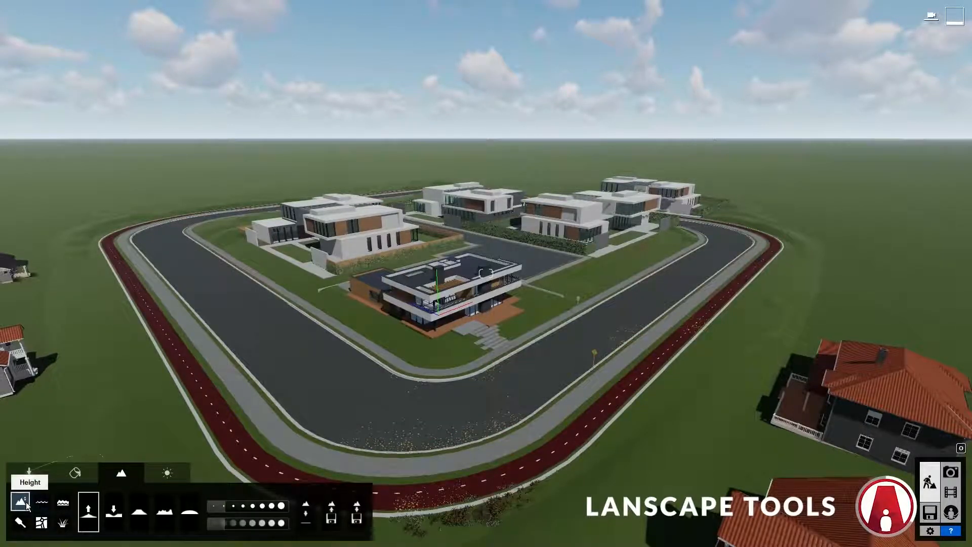
right_click_drag(234, 223, 102, 96)
key("w")
right_click_drag(486, 273, 436, 446)
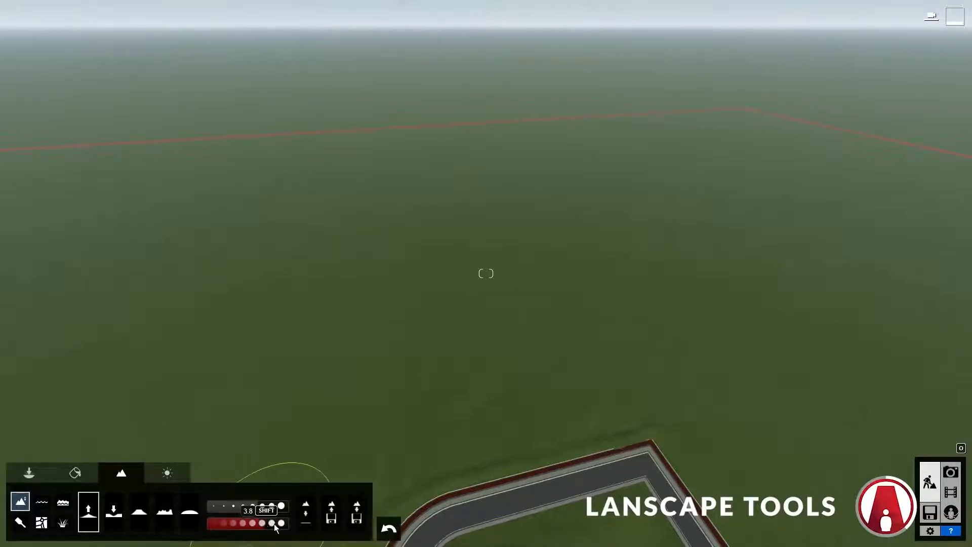
left_click_drag(277, 508, 293, 512)
mouse_move(205, 213)
left_mouse_down()
mouse_move(343, 211)
mouse_move(510, 187)
left_mouse_up()
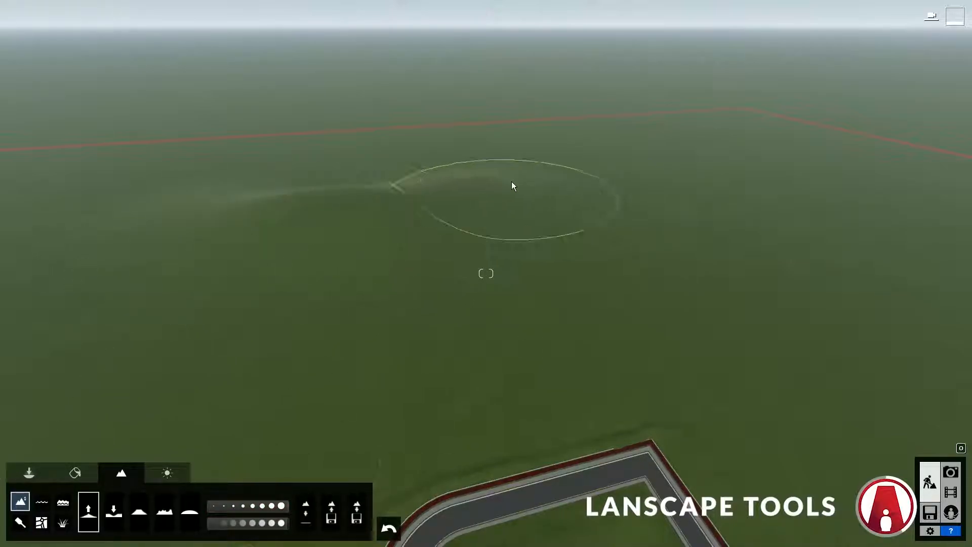
mouse_move(693, 173)
left_mouse_down()
mouse_move(245, 196)
mouse_move(495, 199)
mouse_move(642, 167)
left_mouse_up()
Step: Lower part of the new hill range and build it up again with the terrain lower and raise brushes
right_click_drag(642, 167, 644, 94)
key("e")
left_click(113, 512)
mouse_move(409, 190)
left_mouse_down()
mouse_move(236, 204)
mouse_move(293, 228)
left_mouse_up()
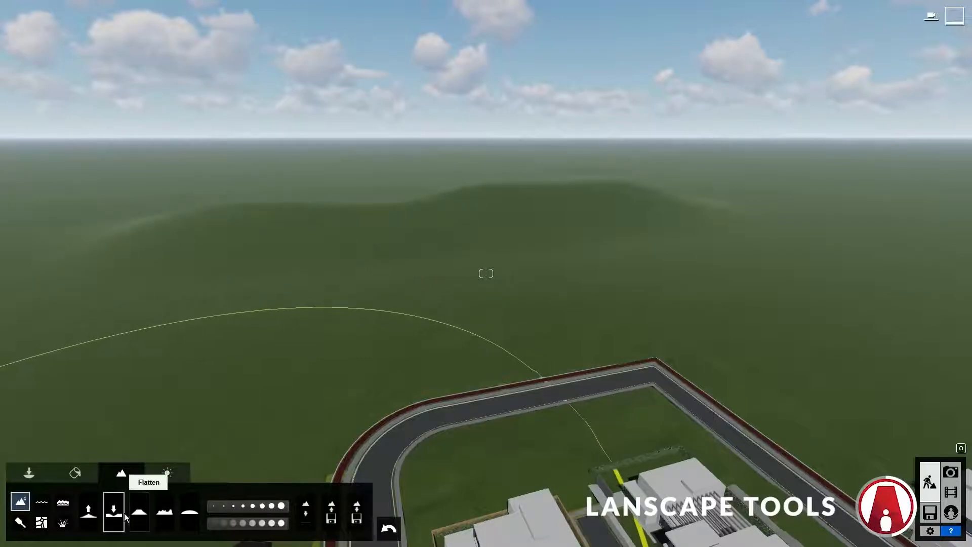
left_click(89, 510)
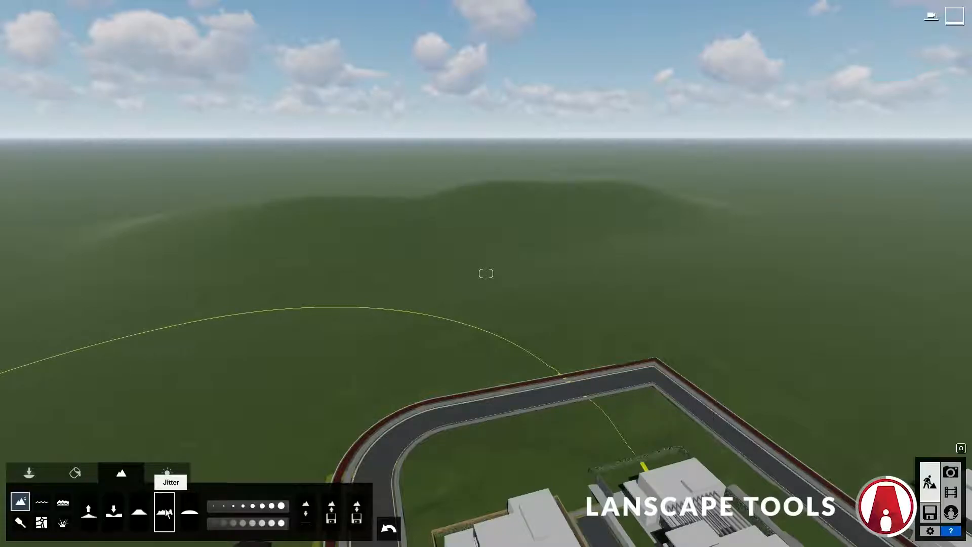
Step: Roughen the hill range into rocky mountains with the Jitter brush
mouse_move(219, 205)
left_mouse_down()
mouse_move(539, 188)
mouse_move(215, 205)
left_mouse_up()
key("q")
mouse_move(215, 206)
right_mouse_down()
mouse_move(235, 198)
mouse_move(220, 202)
right_mouse_up()
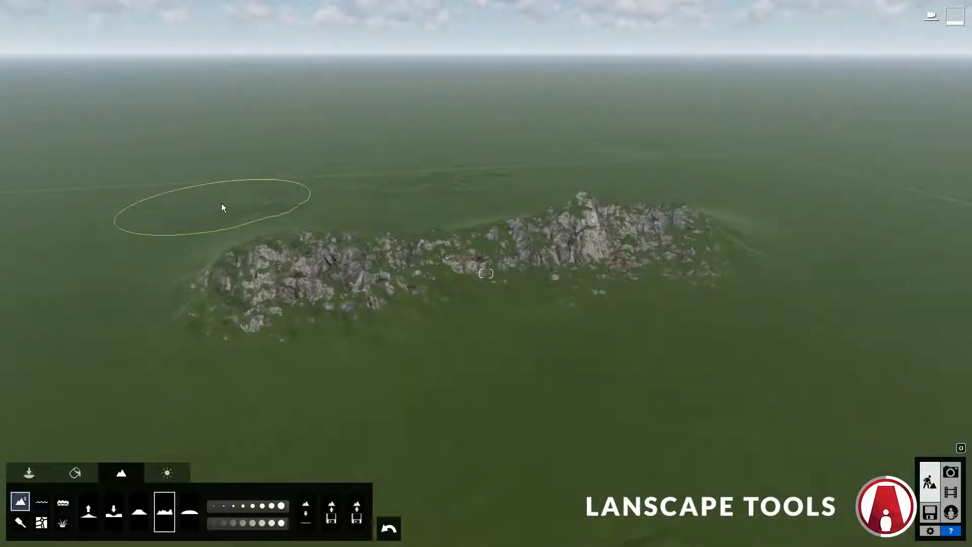
mouse_move(571, 246)
left_mouse_down()
mouse_move(743, 239)
mouse_move(643, 310)
left_mouse_up()
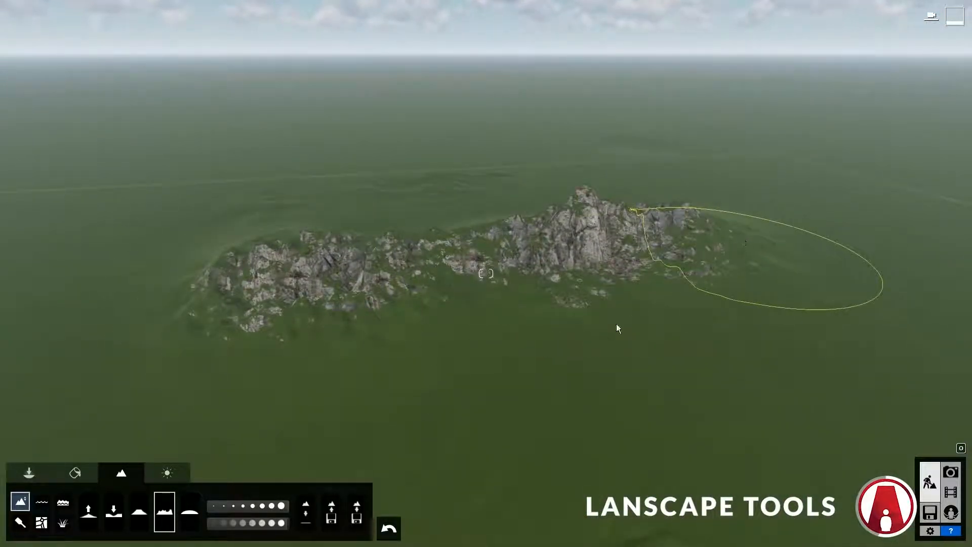
Step: Smooth the left end of the rocky mountains and lower the terrain in the middle of the range
left_click(189, 511)
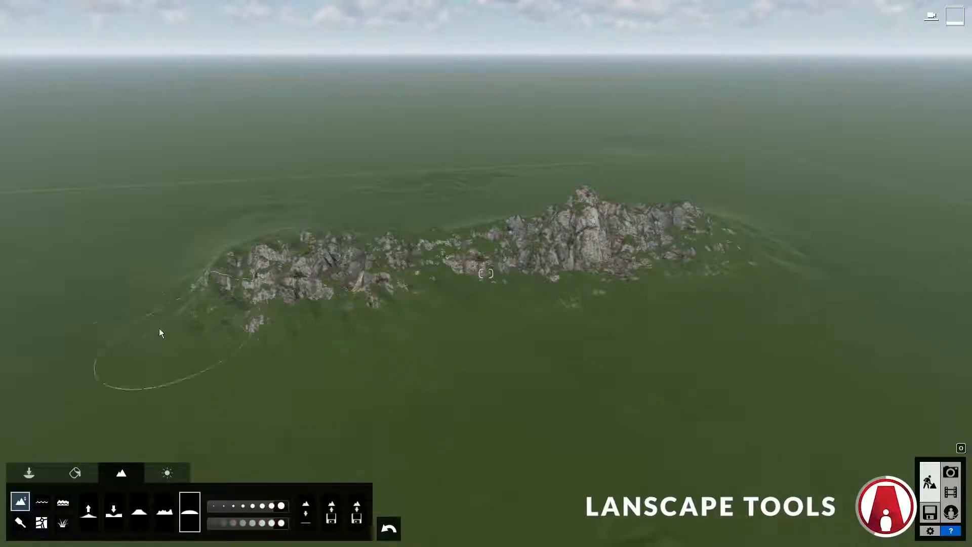
left_click_drag(339, 253, 350, 258, "shift")
left_click(114, 511)
mouse_move(472, 237)
left_mouse_down()
mouse_move(488, 247)
mouse_move(467, 250)
left_mouse_up()
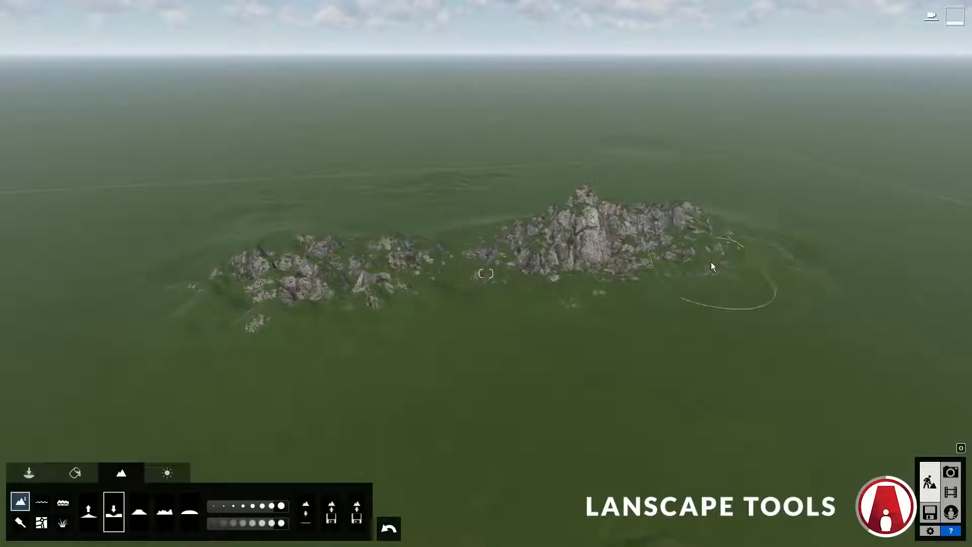
left_click(139, 511)
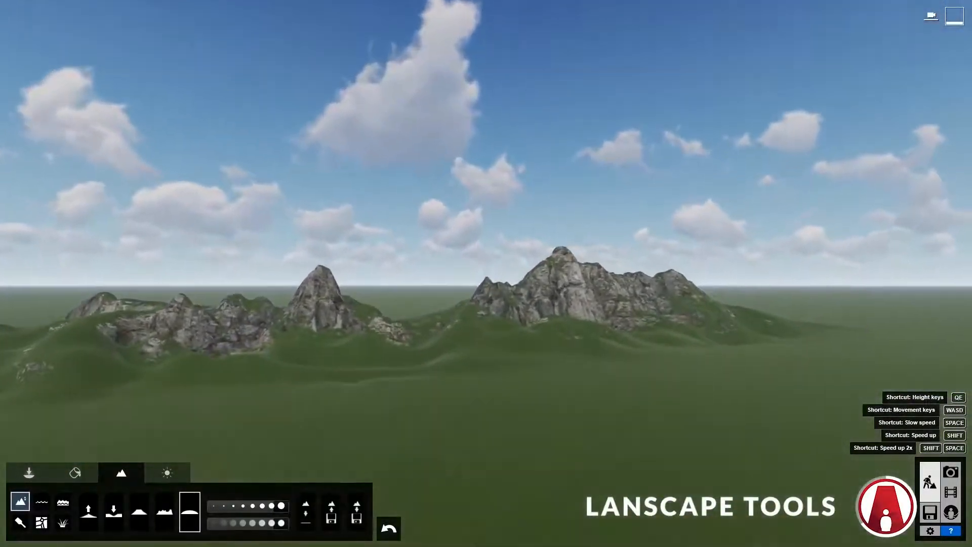
Step: Paint a wide strip of brown soil texture on the ground in front of the mountains
key("q")
right_click_drag(523, 172, 523, 208)
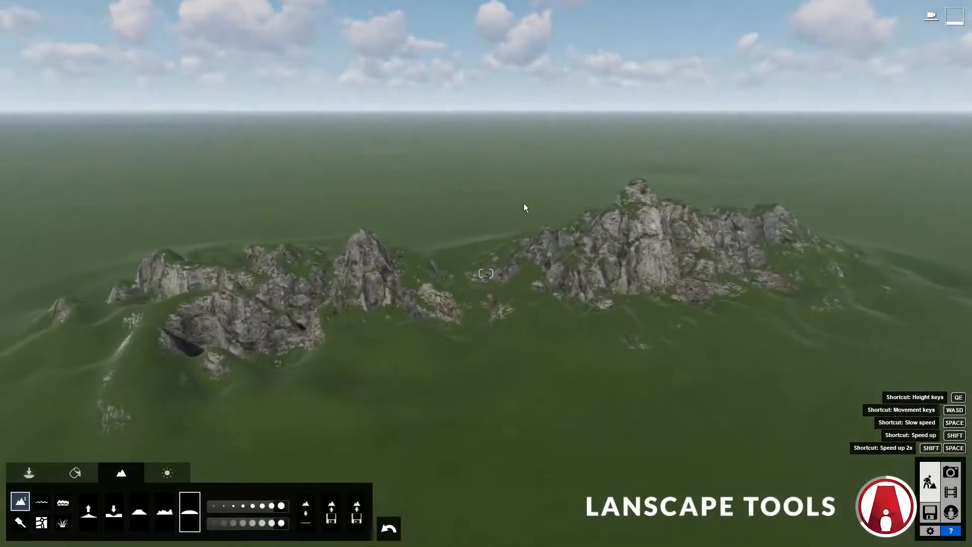
left_click(20, 523)
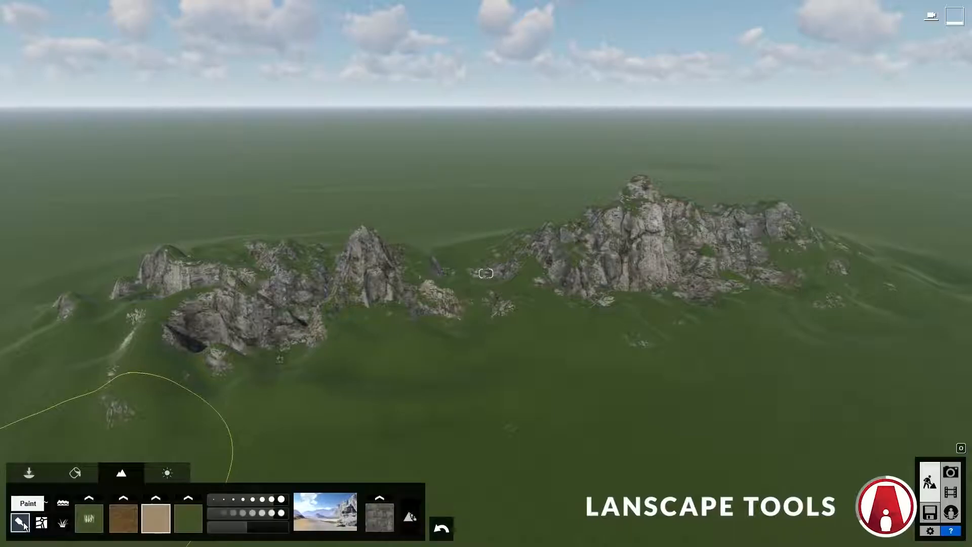
left_click(95, 521)
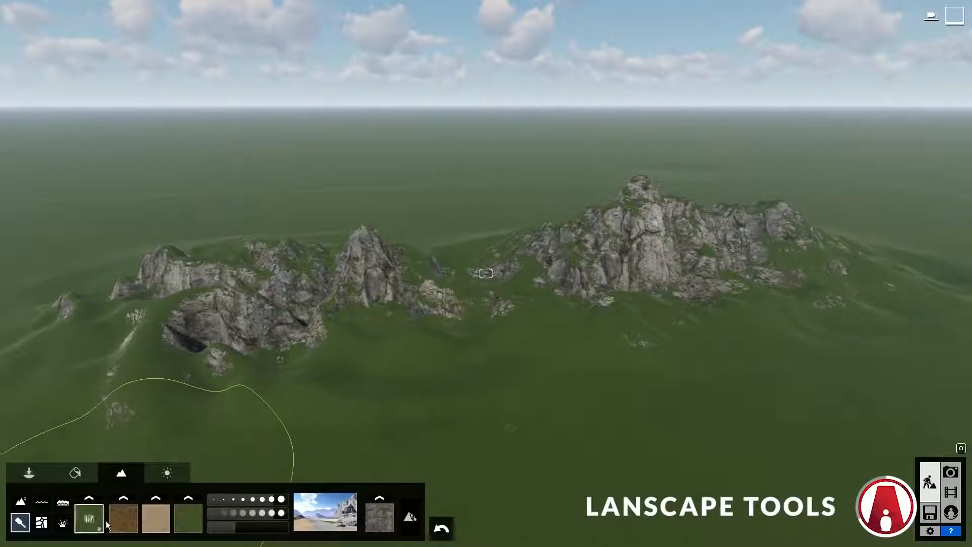
left_click(131, 518)
right_click_drag(320, 385, 320, 312)
mouse_move(281, 267)
left_mouse_down()
mouse_move(909, 233)
mouse_move(202, 326)
left_mouse_up()
right_click_drag(202, 326, 324, 329)
Step: Paint sand beside the brown soil, and cover it with brown soil using the largest brush size
left_click(154, 522)
mouse_move(471, 374)
left_mouse_down()
mouse_move(404, 364)
mouse_move(324, 375)
left_mouse_up()
right_click_drag(324, 375, 238, 375)
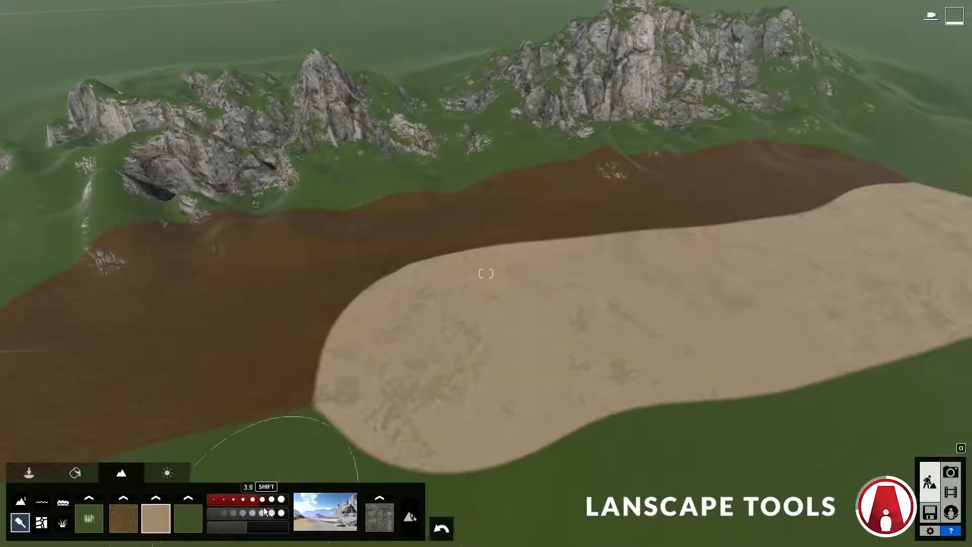
left_click(282, 501)
left_click(125, 520)
mouse_move(511, 374)
left_mouse_down()
mouse_move(815, 248)
mouse_move(423, 372)
left_mouse_up()
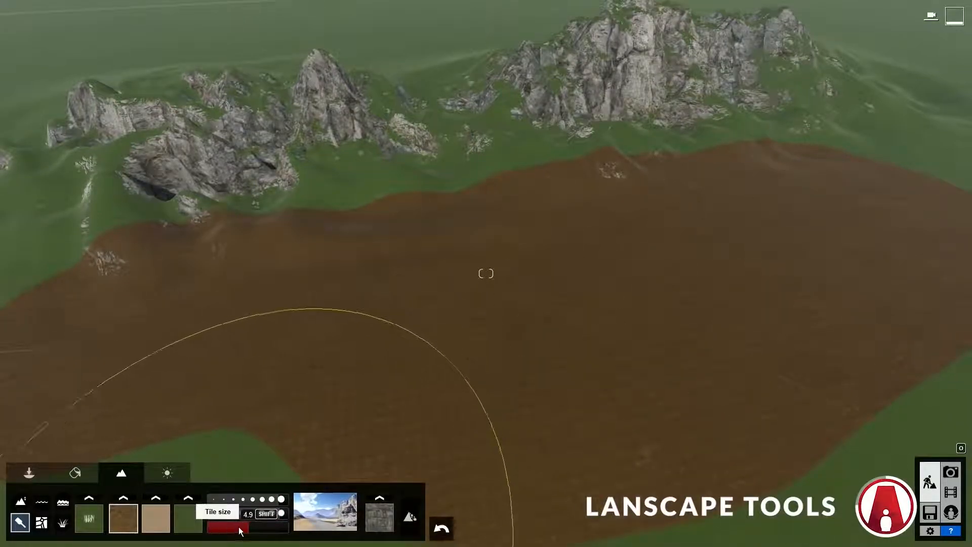
Step: Try a different tile size for the painted soil, and paint grass back over the whole area
left_click_drag(248, 530, 260, 529)
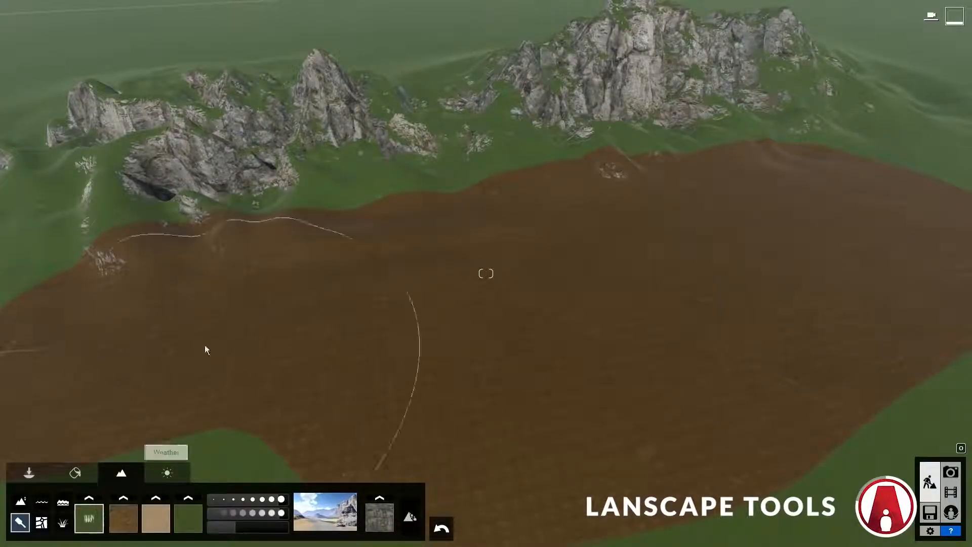
right_click_drag(203, 369, 182, 361)
key("s")
mouse_move(274, 324)
left_mouse_down()
mouse_move(341, 322)
mouse_move(386, 356)
mouse_move(809, 220)
left_mouse_up()
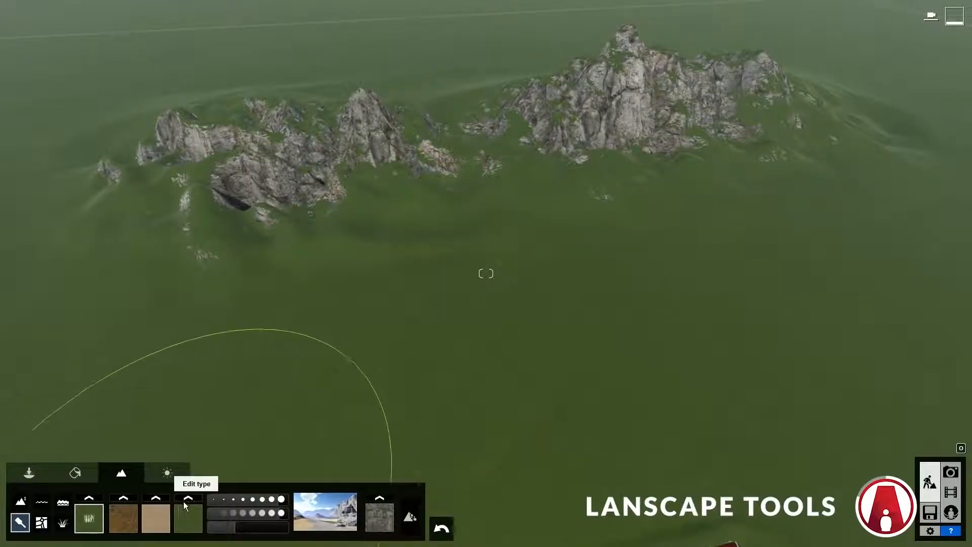
Step: Try a red stone and a sand texture as the landscape's base, and set it back to green grass
left_click(101, 496)
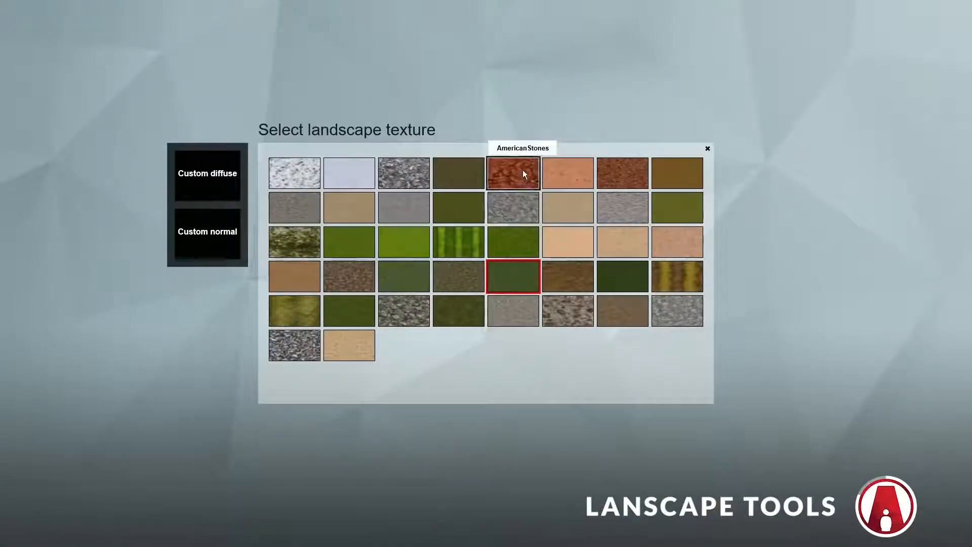
left_click(618, 170)
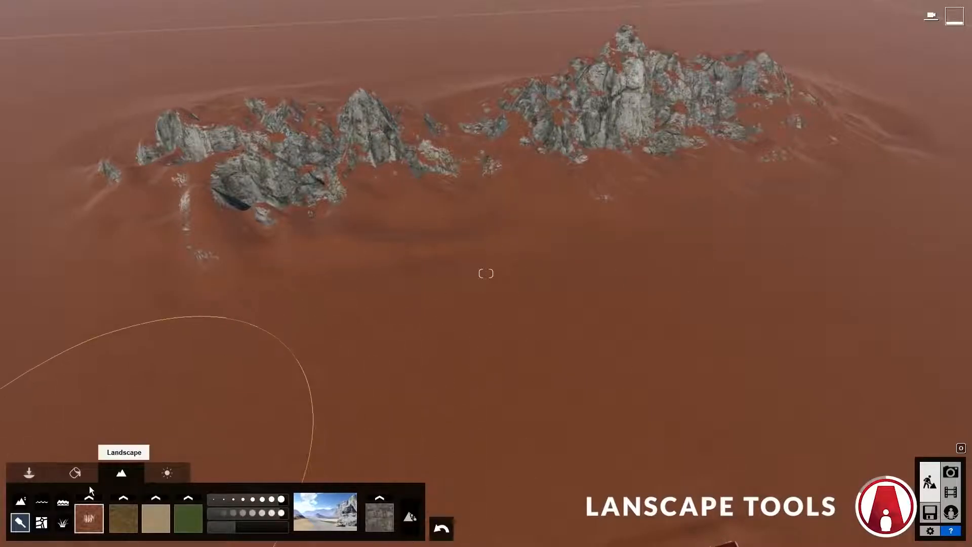
left_click(91, 499)
left_click(609, 247)
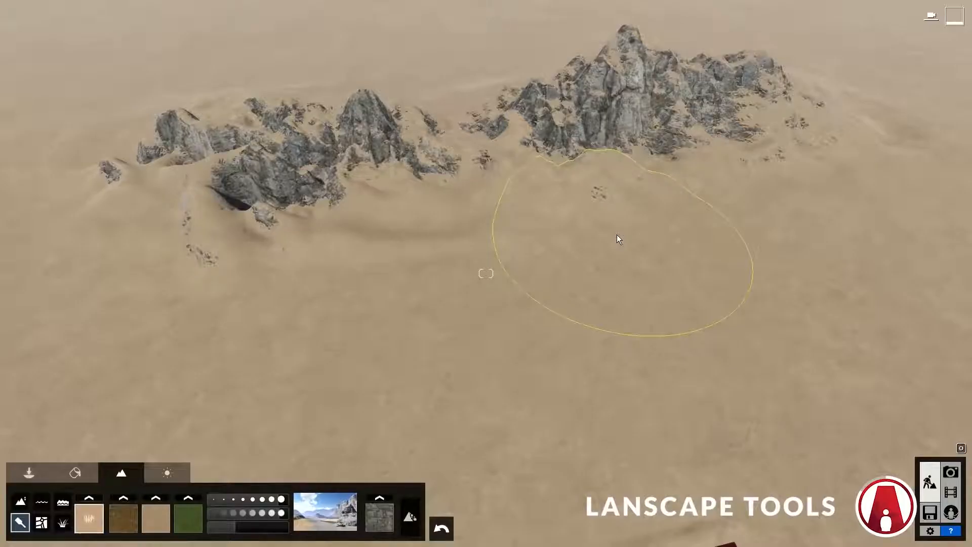
left_click(91, 499)
left_click(528, 270)
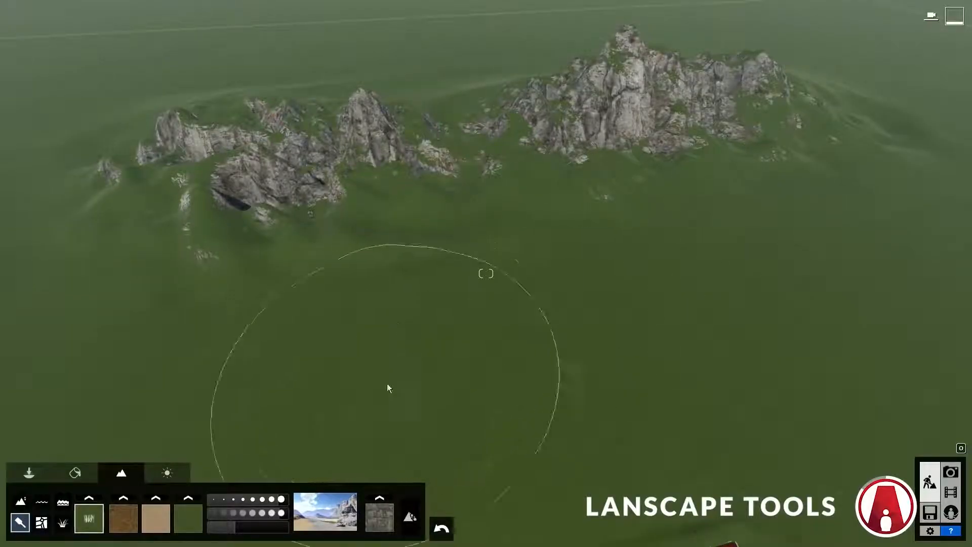
Step: Try several landscape presets, including grey stone and snow, and keep the olive-green grass one with grey rocks
left_click(326, 509)
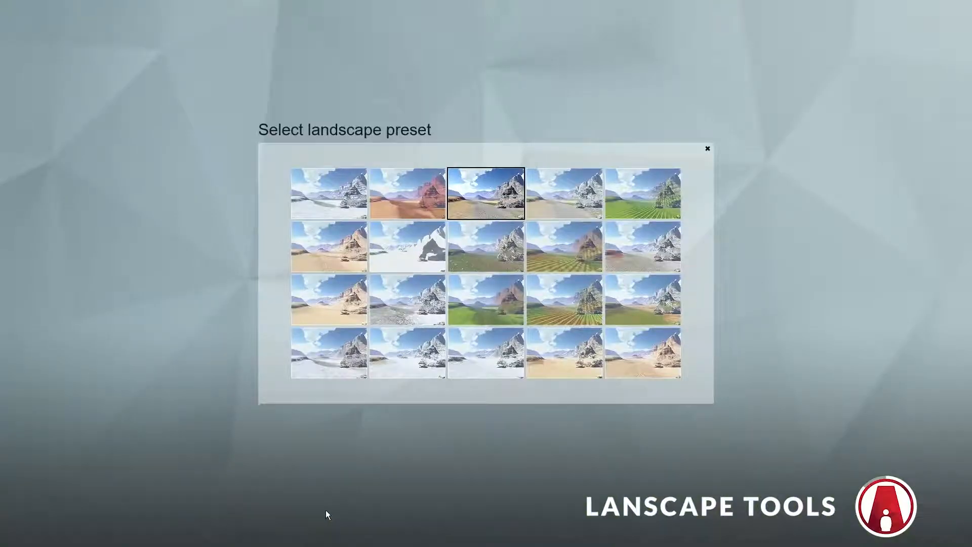
left_click(635, 258)
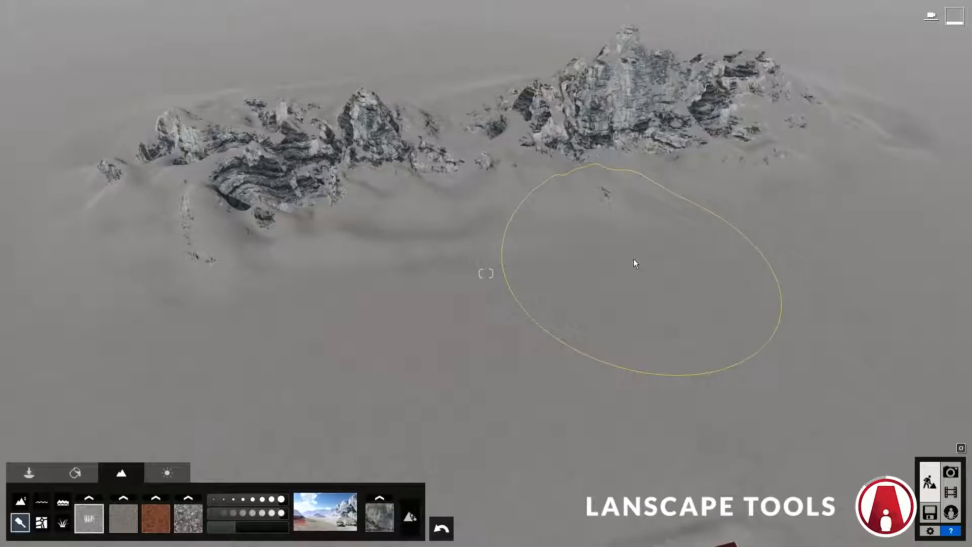
left_click(332, 511)
left_click(442, 357)
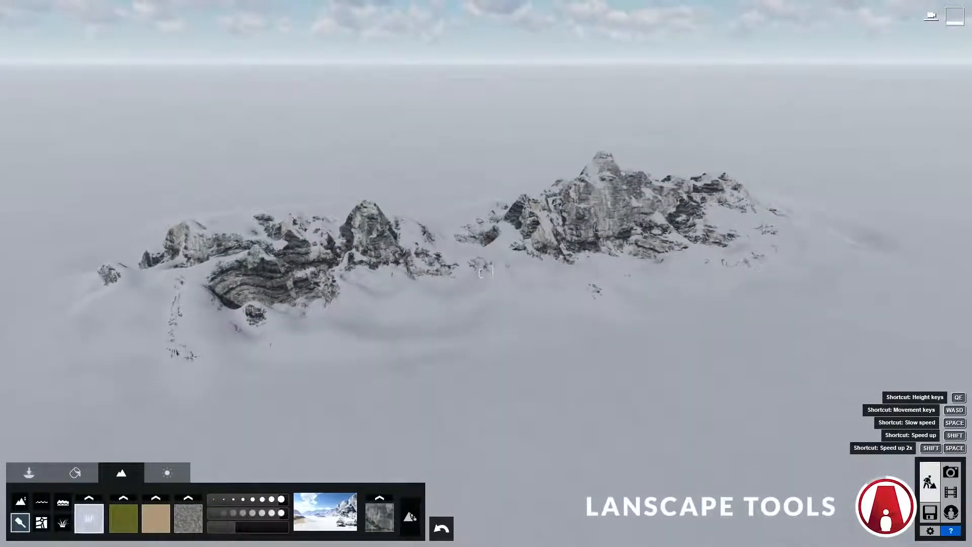
left_click(327, 516)
left_click(473, 360)
left_click(326, 513)
left_click(567, 350)
left_click(325, 511)
left_click(336, 247)
left_click(325, 510)
left_click(493, 212)
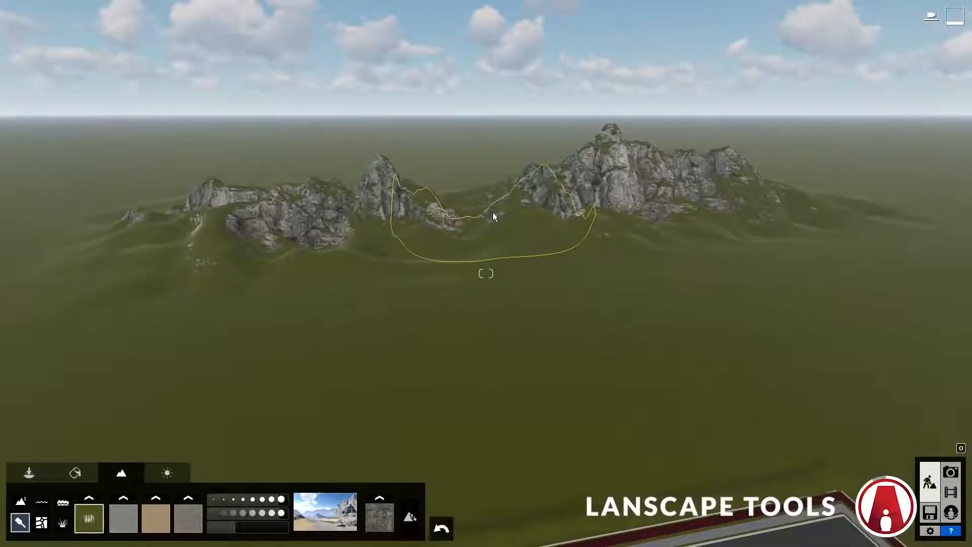
Step: Toggle the landscape rock off and on, and try different rock textures on the mountains
left_click(412, 511)
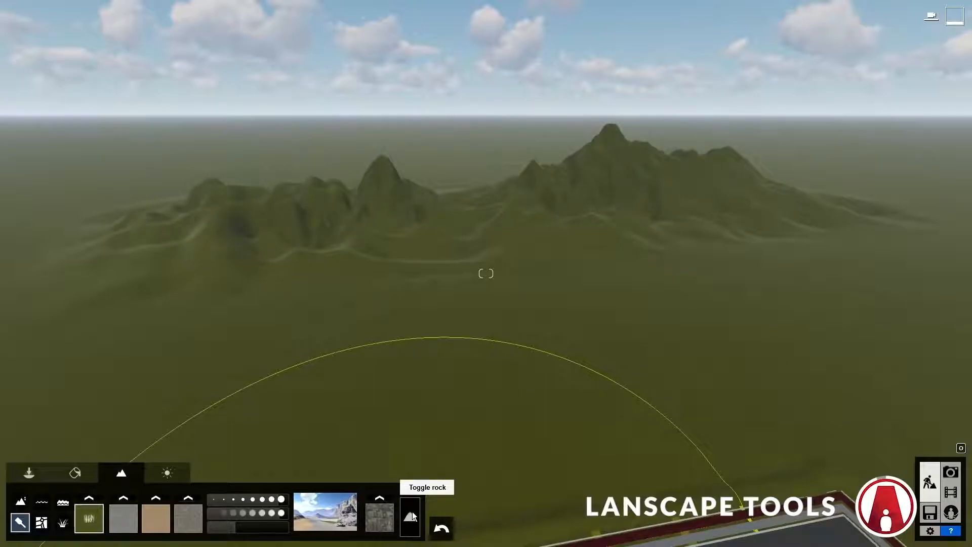
left_click(412, 515)
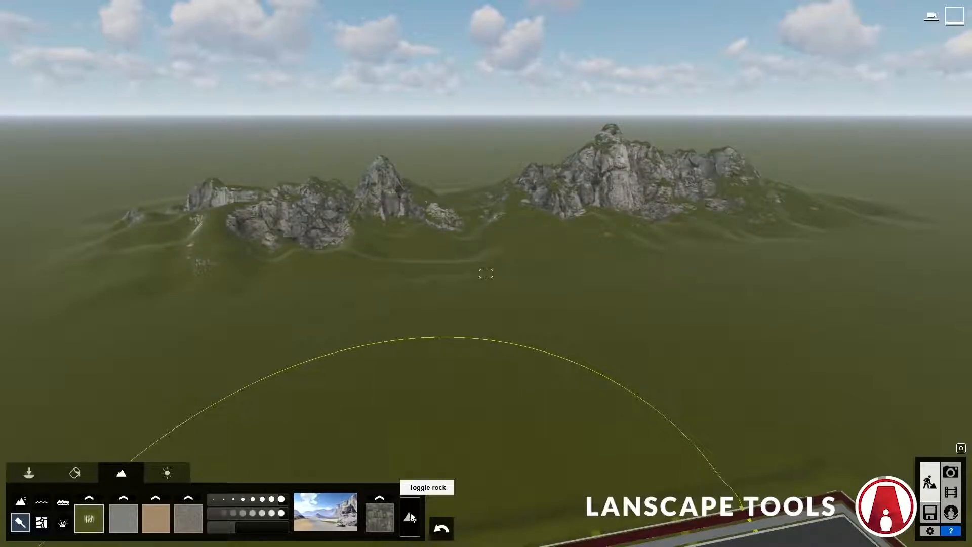
left_click(379, 496)
left_click(691, 204)
left_click(380, 497)
left_click(419, 216)
left_click(379, 496)
left_click(468, 214)
left_click(380, 496)
left_click(412, 236)
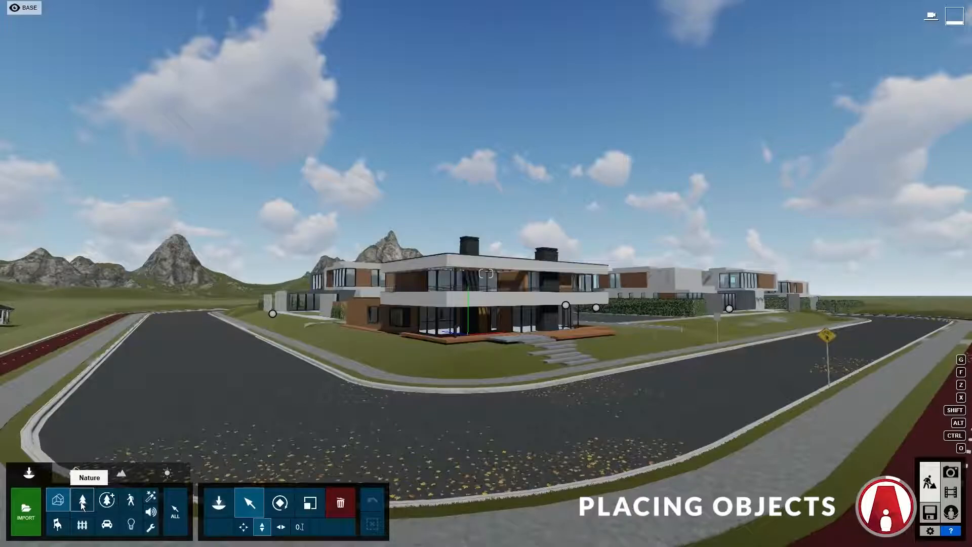
Step: Open the Nature library for placing objects and browse through its pages of broadleaf trees
left_click(84, 504)
left_click(218, 503)
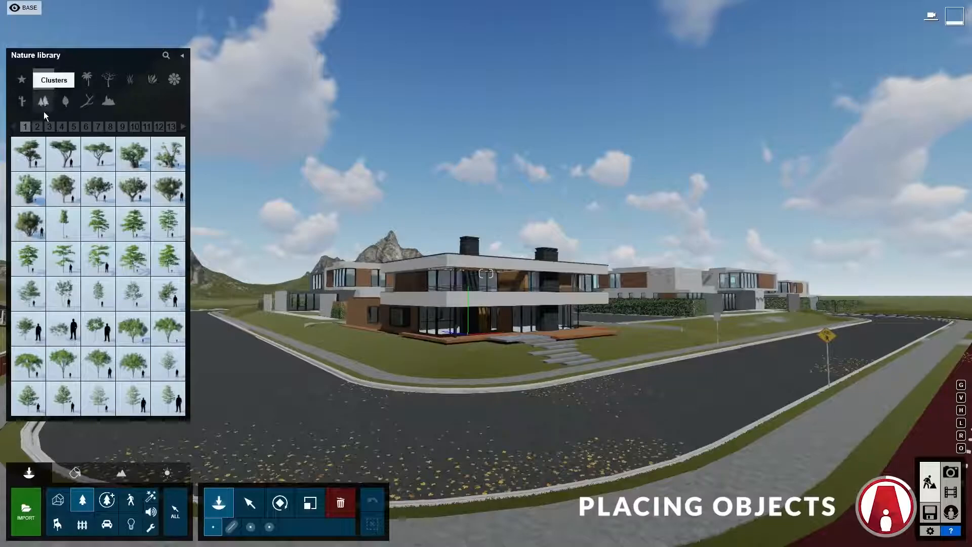
left_click(184, 127)
left_click(185, 127)
left_click(185, 126)
left_click(184, 127)
left_click(184, 127)
left_click(184, 126)
left_click(184, 126)
left_click(185, 127)
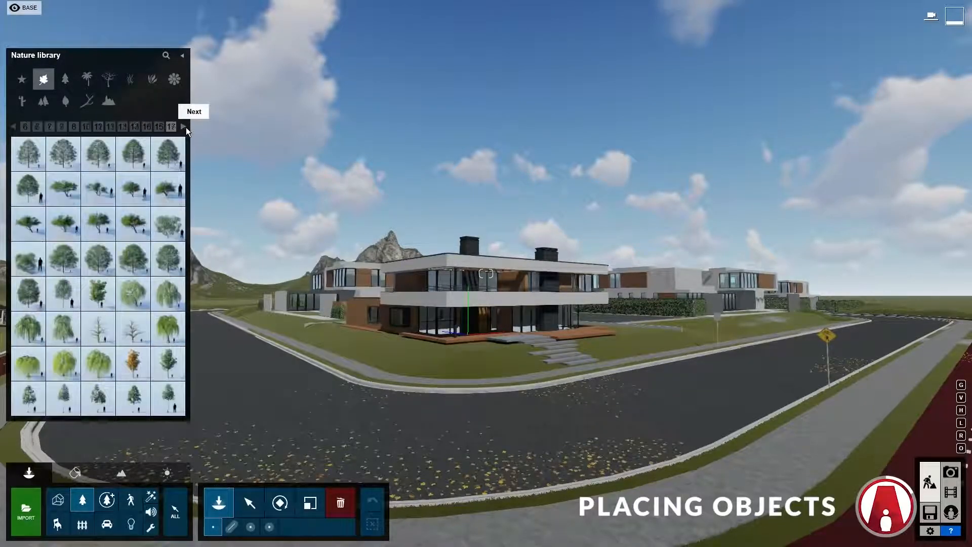
Step: Look through the Nature library's plant categories, from broadleaf trees and grass to clusters and rocks, and return to Broadleaf
left_click(185, 127)
left_click(71, 80)
left_click(107, 82)
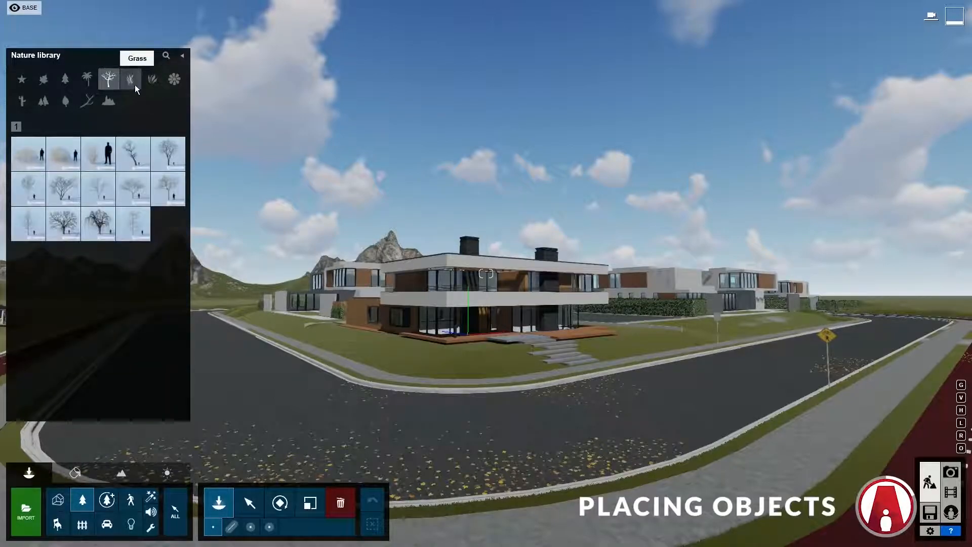
left_click(152, 82)
left_click(172, 83)
left_click(24, 101)
left_click(66, 103)
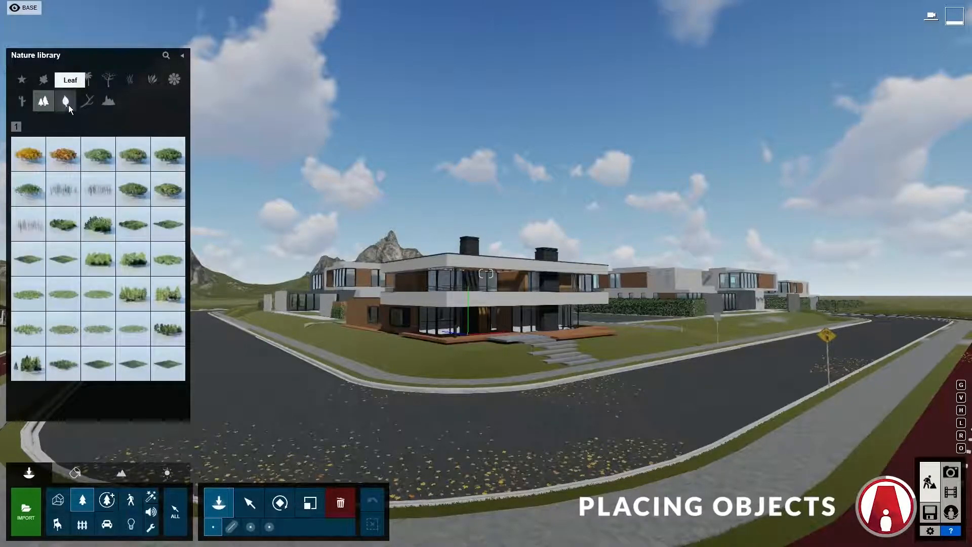
left_click(87, 103)
left_click(109, 104)
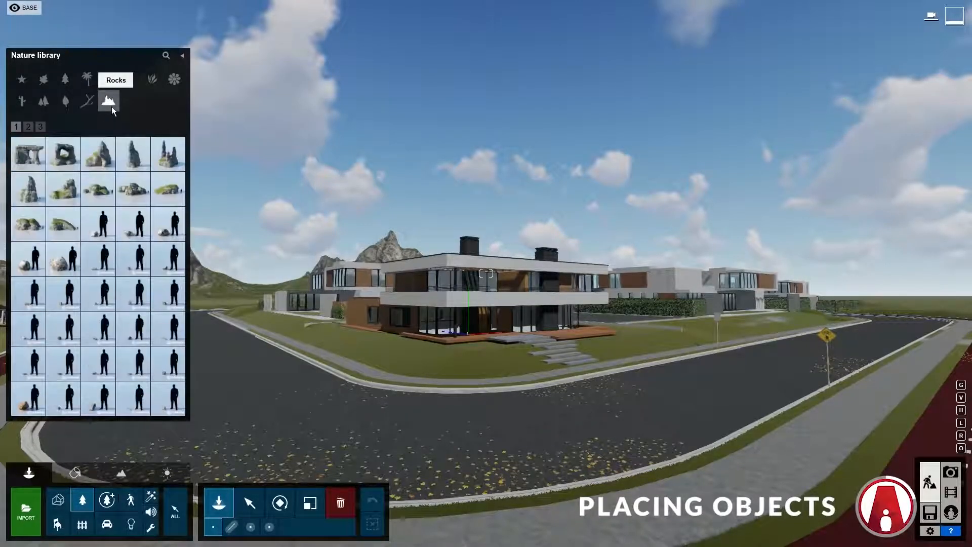
left_click(48, 82)
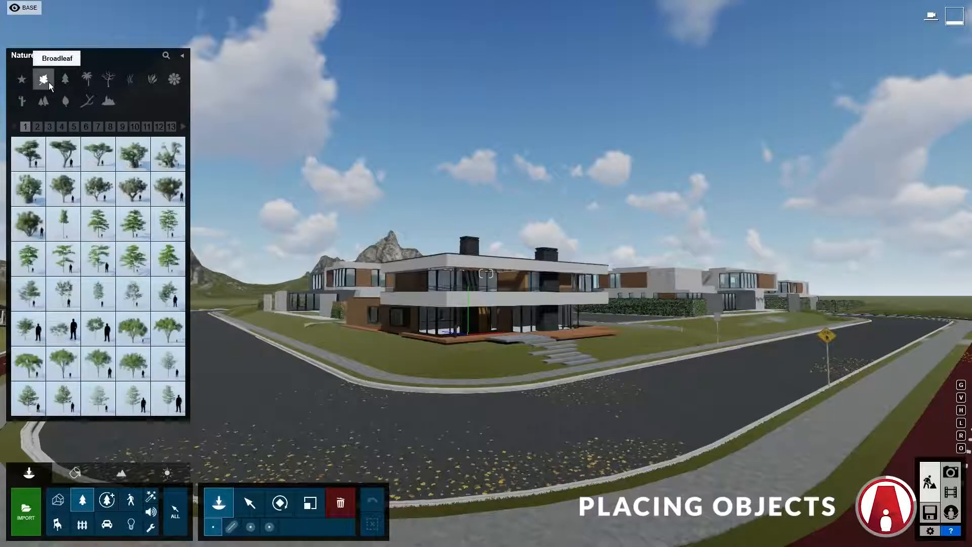
Step: Search the Nature library for "palm" and choose the Cabbage Tree Group v01 on the second page of results
left_click(166, 56)
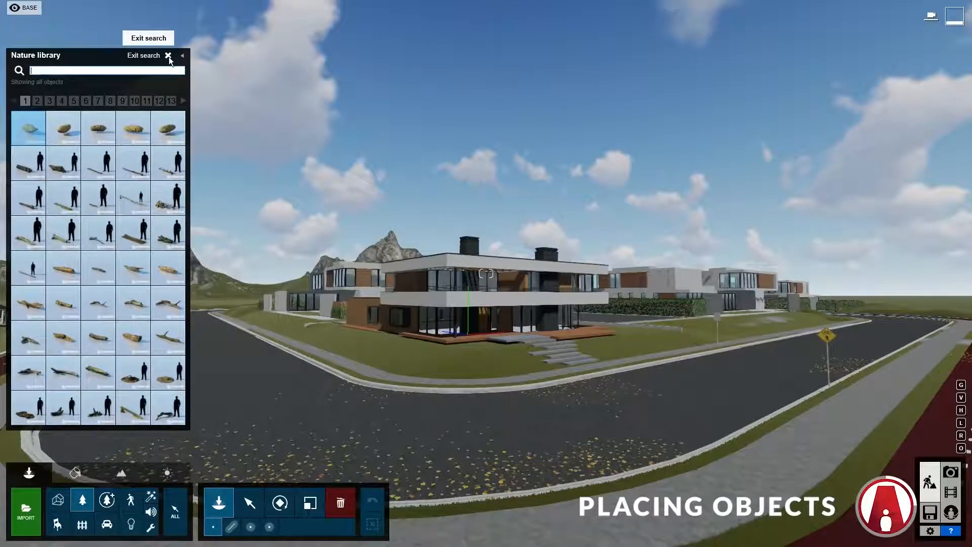
type("palm")
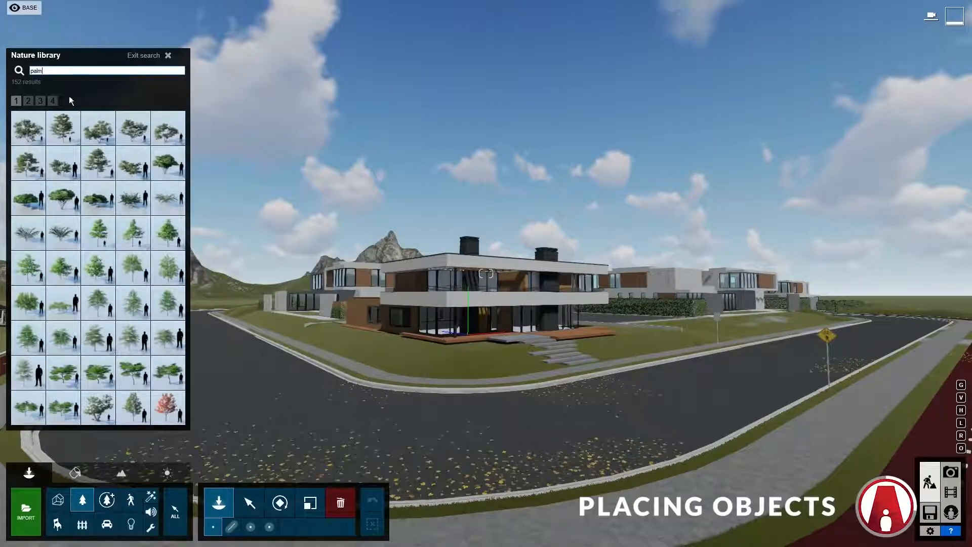
left_click(32, 99)
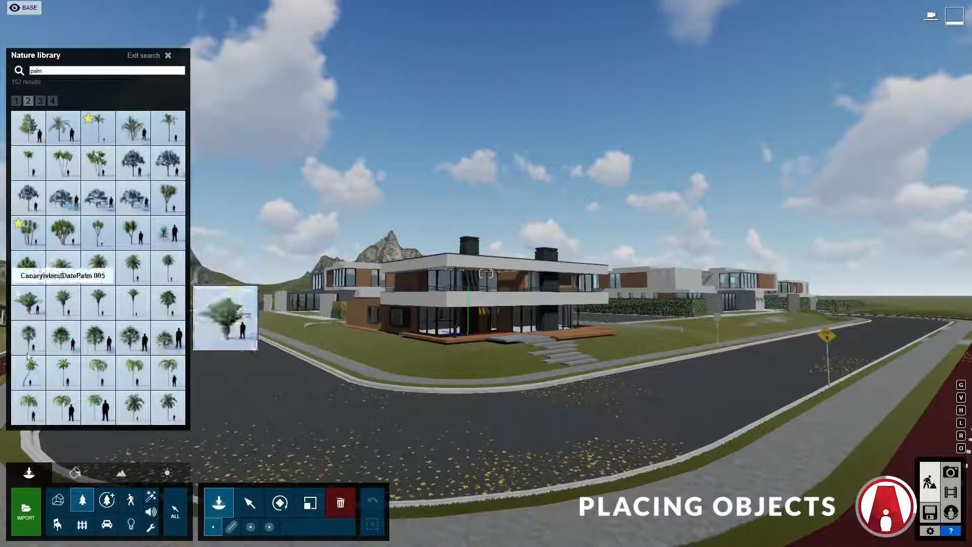
left_click(41, 235)
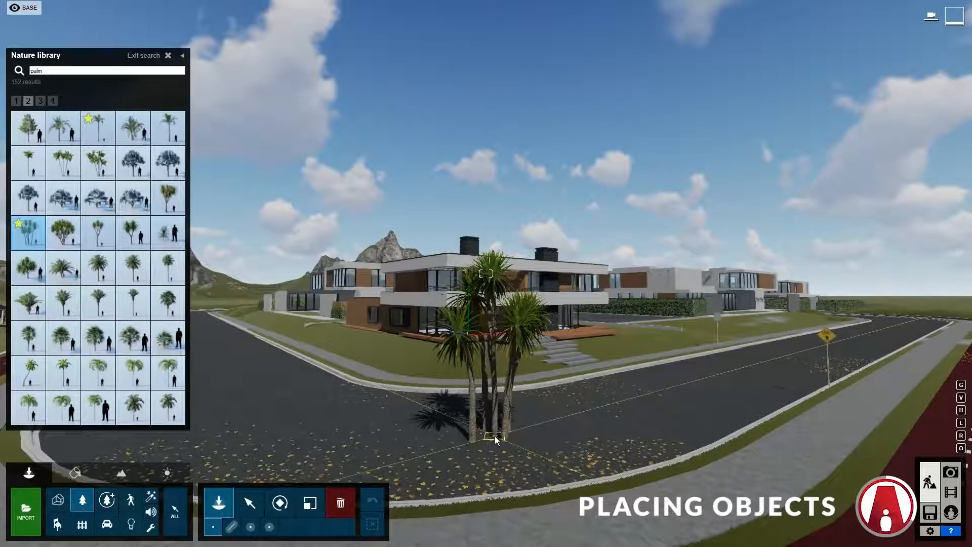
Step: Place three cabbage tree groups on the lawn around the low wall beside the house
left_click(666, 346)
right_click_drag(666, 345, 759, 344)
key("w")
key("w")
right_click_drag(517, 304, 431, 383)
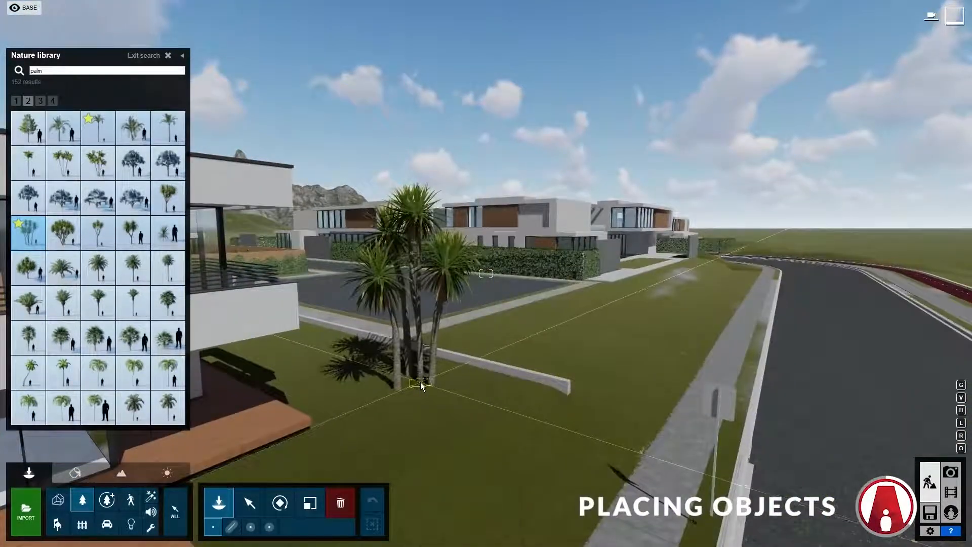
left_click(433, 383)
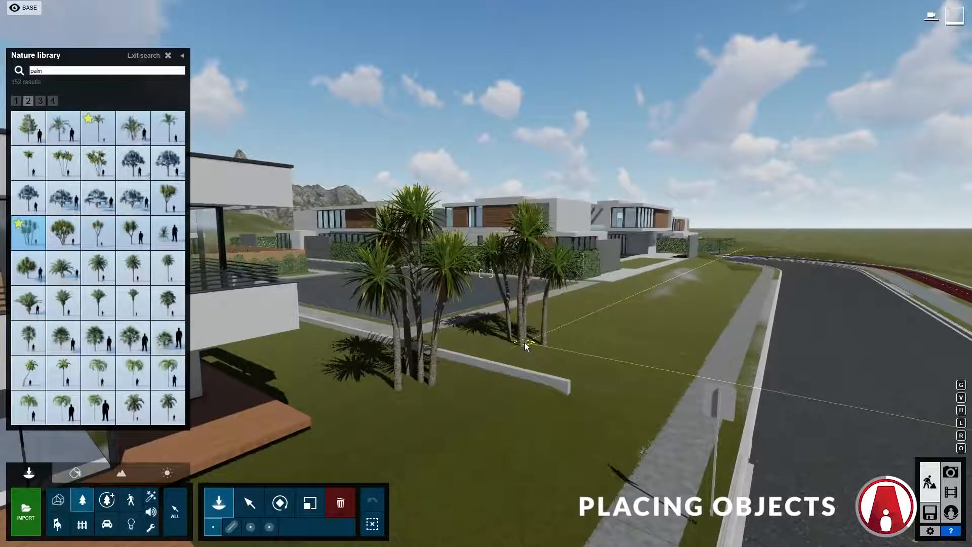
left_click(582, 453)
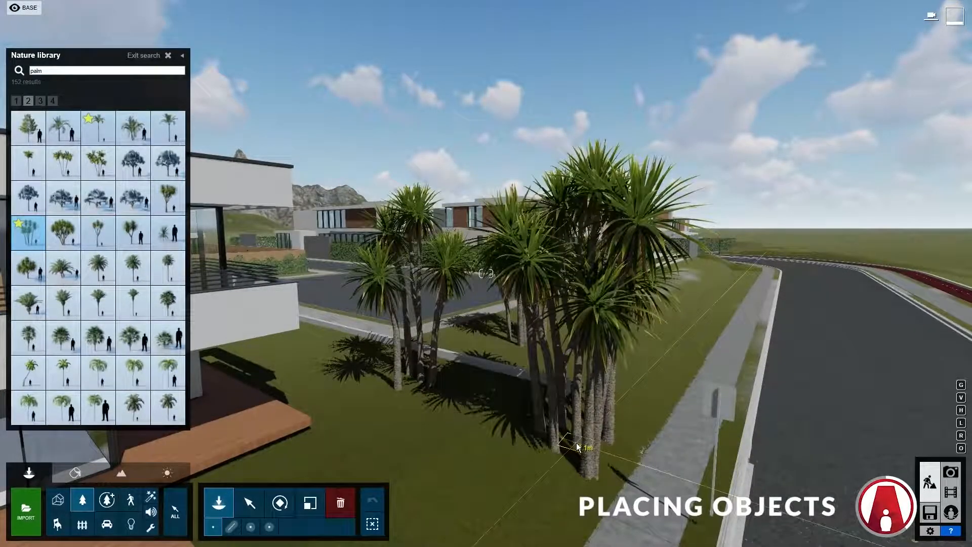
Step: Delete two of the cabbage tree groups, keeping only the one closest to the house
left_click(344, 505)
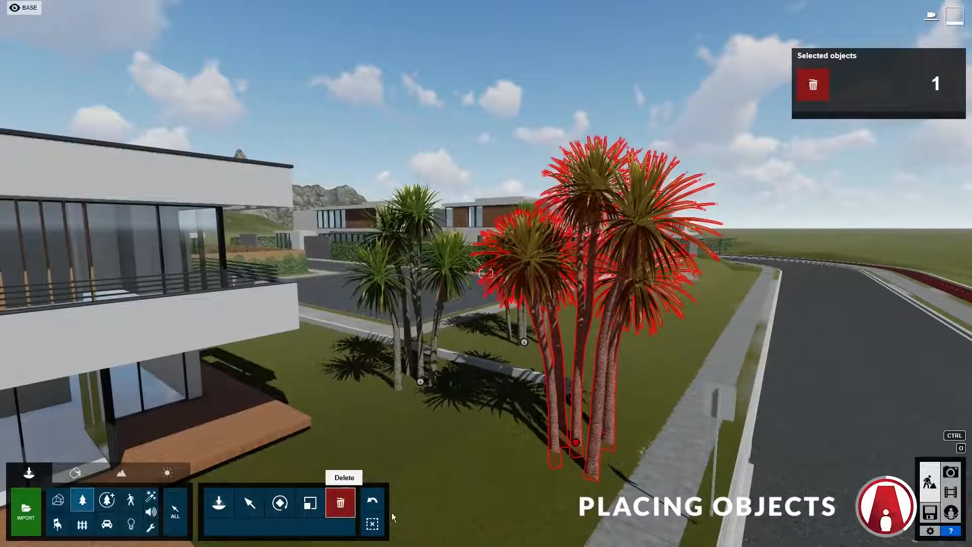
left_click(576, 444)
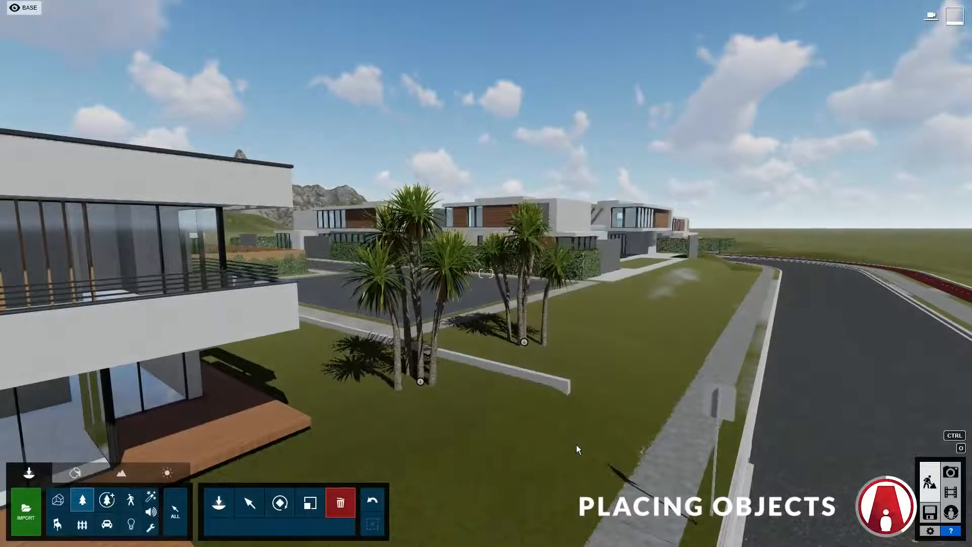
left_click(525, 345)
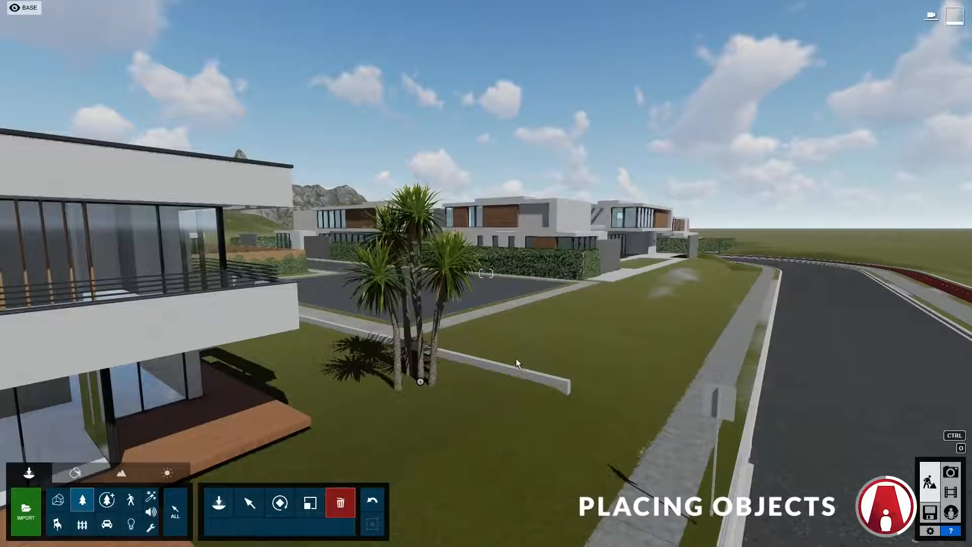
Step: Move the remaining cabbage tree group across the lawn closer to the wooden deck of the house
left_click(248, 503)
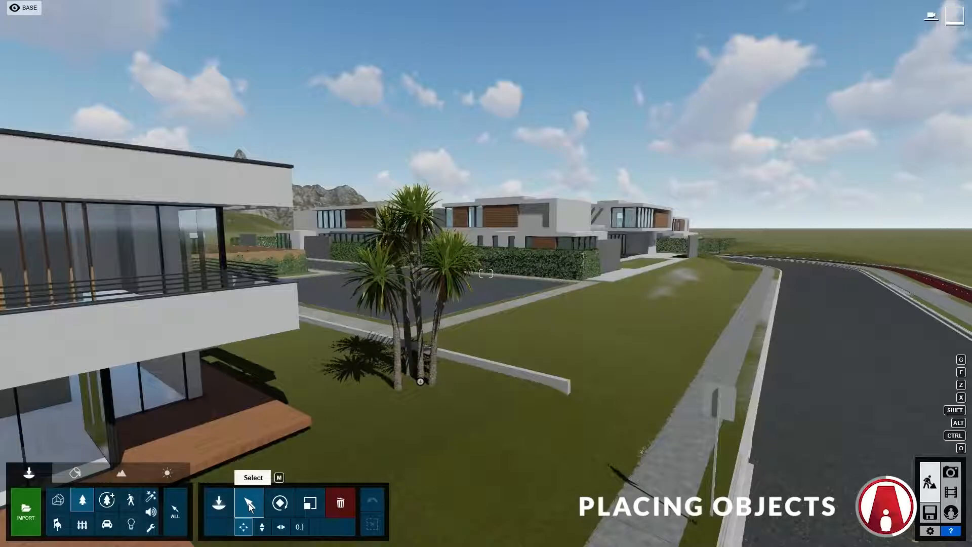
left_click_drag(419, 389, 385, 398)
right_click_drag(384, 398, 345, 409)
key("d")
key("w")
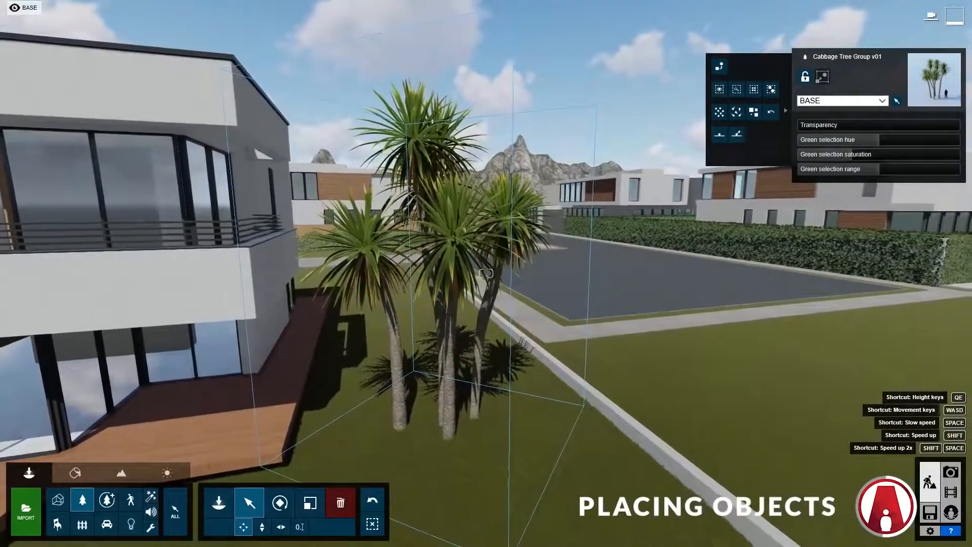
Step: Rotate the cabbage tree group to a new orientation, then try a much smaller size and reset it to about 1
left_click(279, 509)
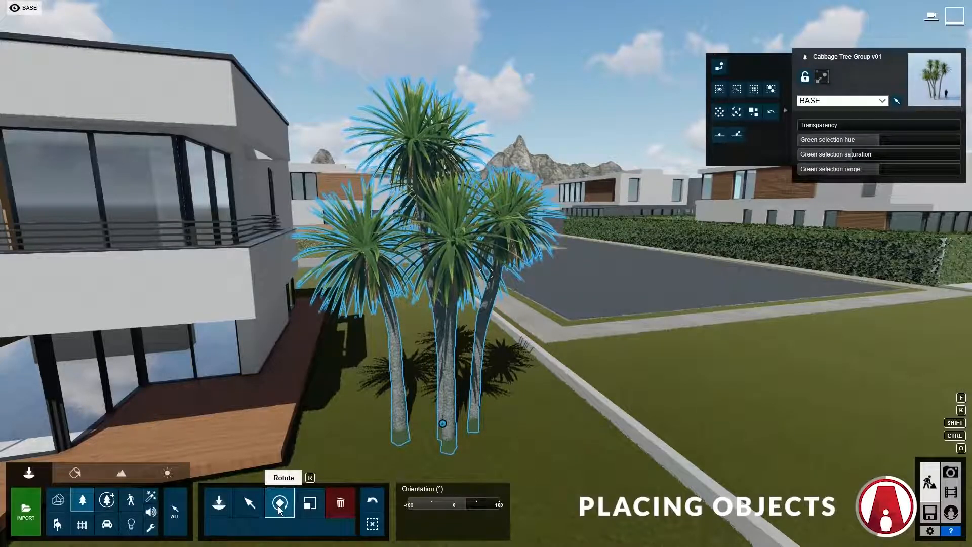
mouse_move(443, 423)
left_mouse_down()
mouse_move(557, 405)
mouse_move(569, 427)
mouse_move(499, 340)
mouse_move(535, 403)
mouse_move(318, 399)
mouse_move(405, 405)
mouse_move(431, 420)
left_mouse_up()
left_click_drag(431, 505, 453, 508)
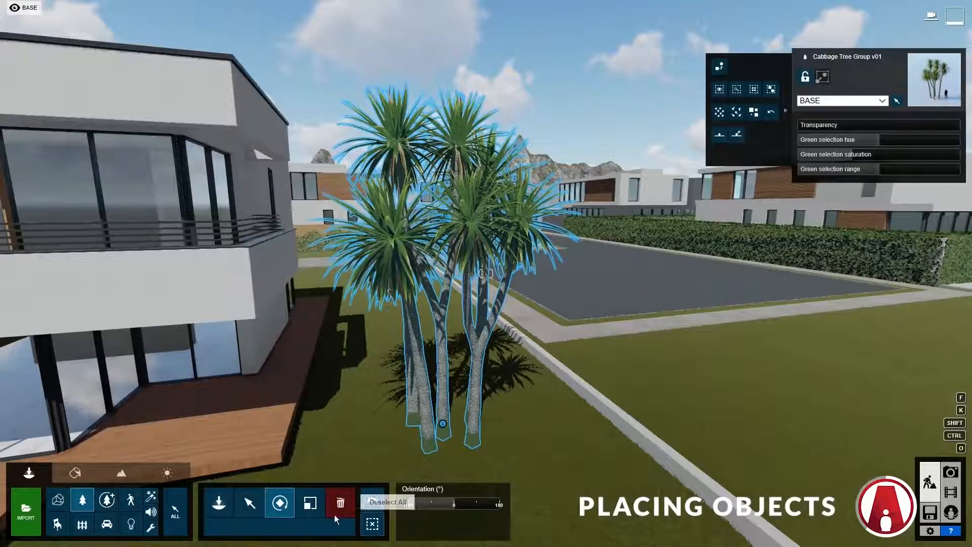
left_click(310, 508)
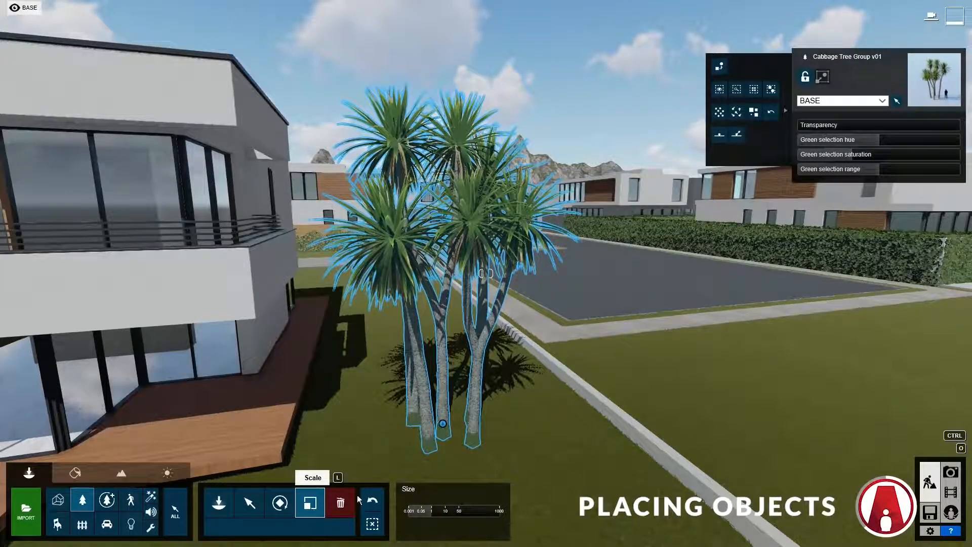
mouse_move(442, 424)
left_mouse_down()
mouse_move(448, 356)
mouse_move(443, 441)
left_mouse_up()
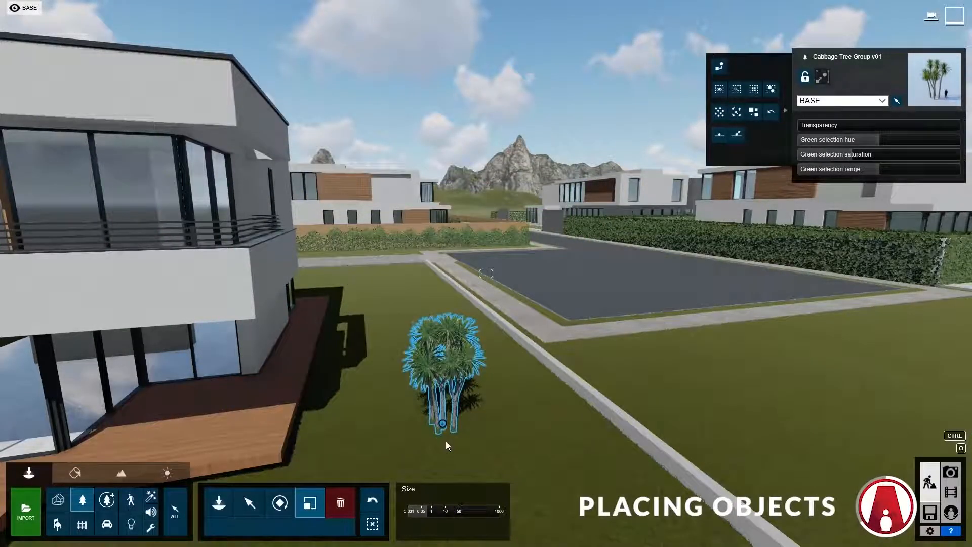
left_click(432, 512)
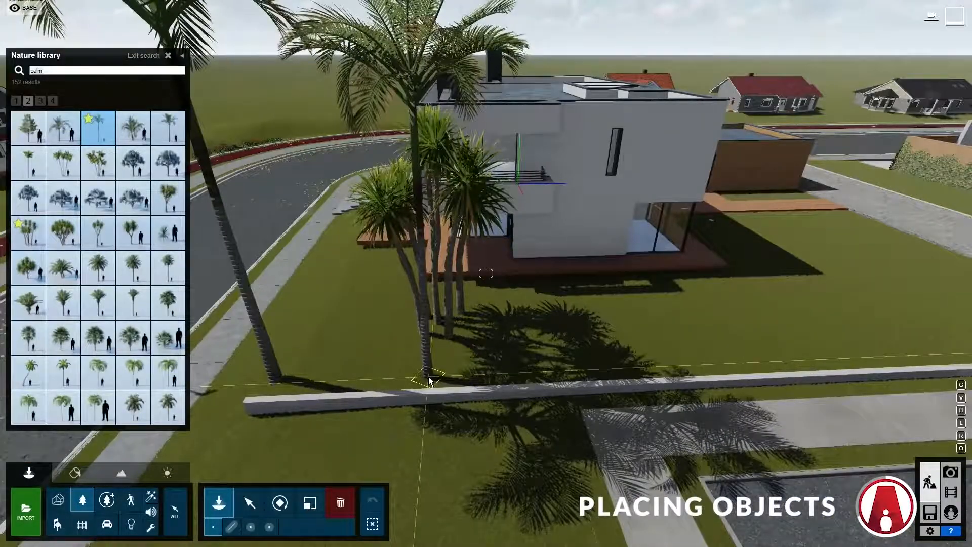
Step: Place two more Alexandra Palm Extra Large trees in a row along the low wall
left_click(429, 381)
key("s")
right_click_drag(430, 380, 435, 354)
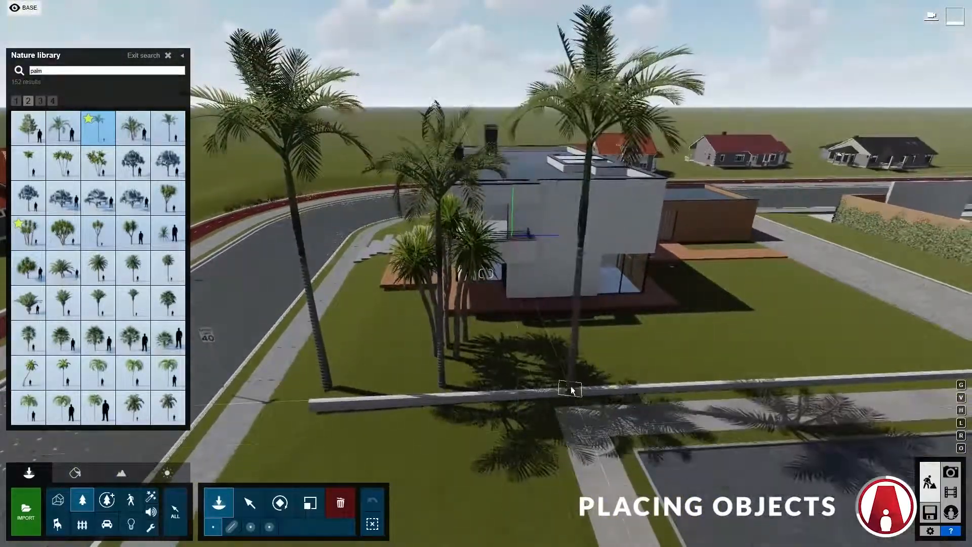
left_click(582, 384)
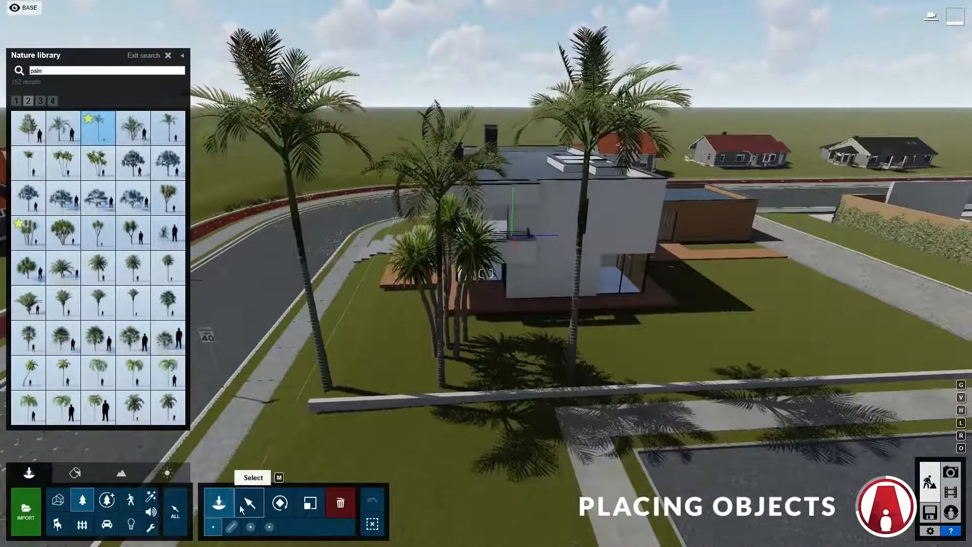
Step: Scale up the second and third Alexandra palms along the low wall so the trees vary in height
left_click(279, 503)
left_click(310, 503)
left_click_drag(569, 379, 570, 383)
left_click_drag(446, 390, 448, 376)
left_click_drag(570, 381, 571, 375)
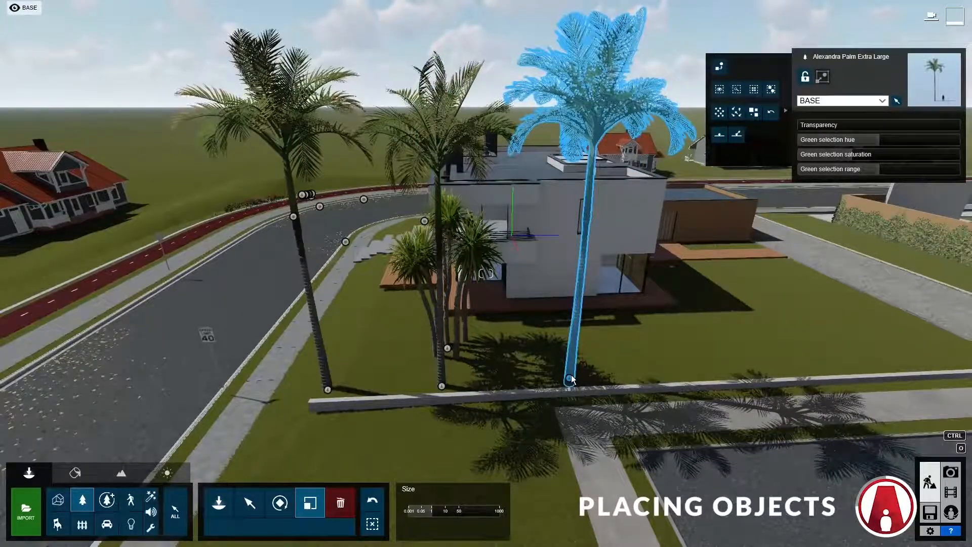
Step: Move the second and third Alexandra palms along the low wall to tighten the spacing of the row
left_click(250, 503)
left_click_drag(442, 387, 406, 387)
left_click_drag(569, 378, 496, 388)
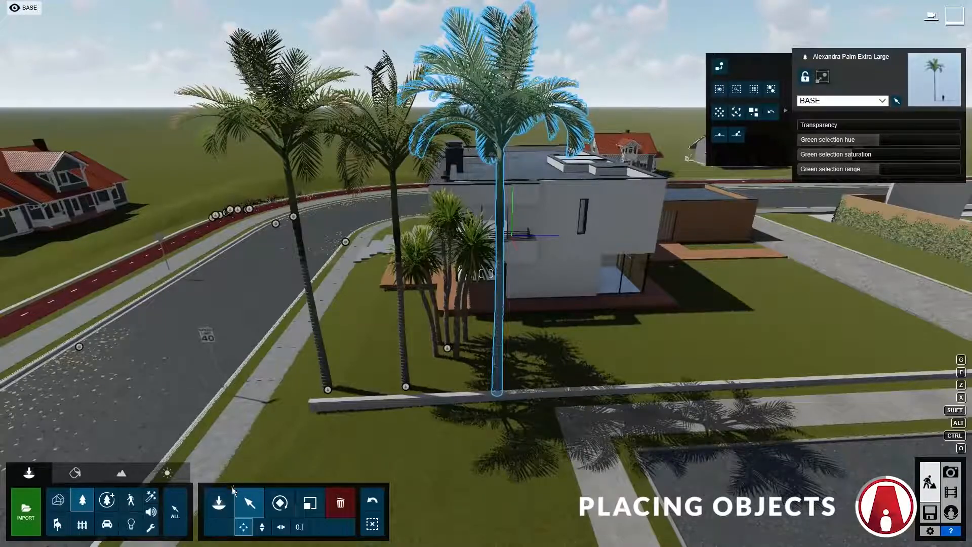
Step: Prepare another Alexandra Palm Extra Large for placing at the low wall and rotate it before it is placed
left_click(227, 503)
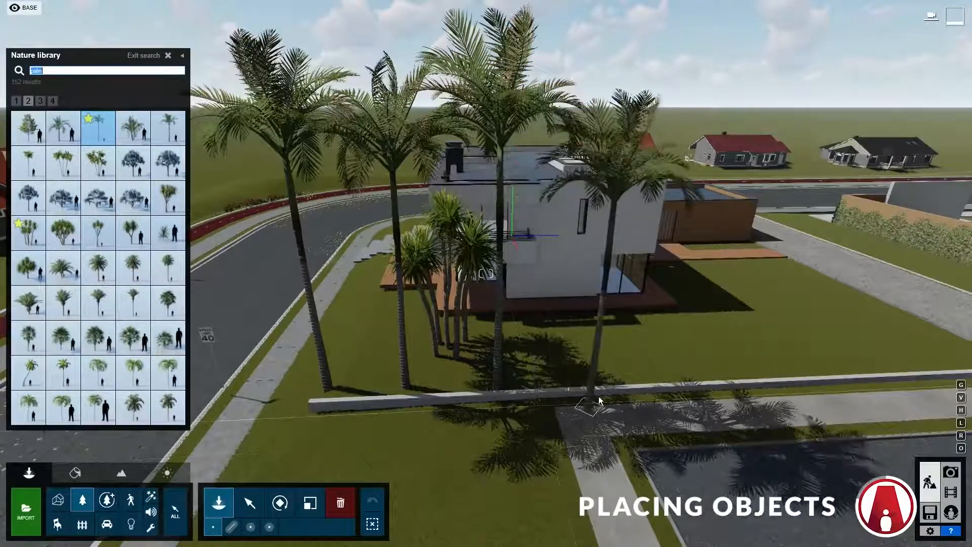
key("r")
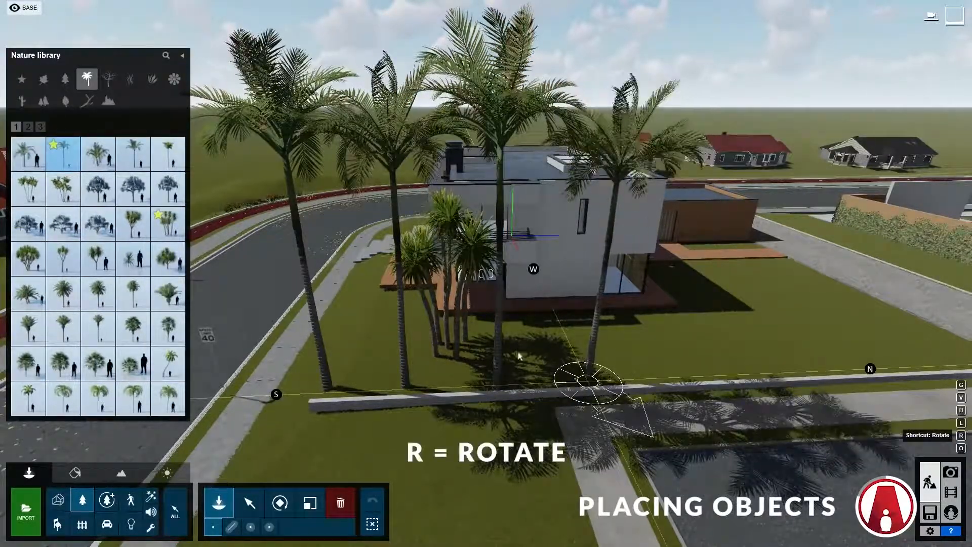
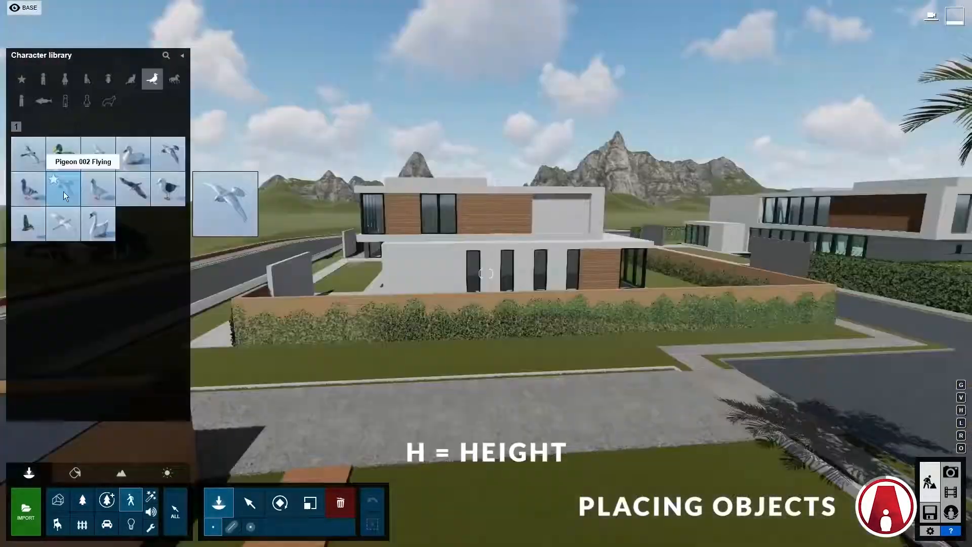
Step: Raise Pigeon 002 Flying above the lawn in front of the hedge while placing it
key("h")
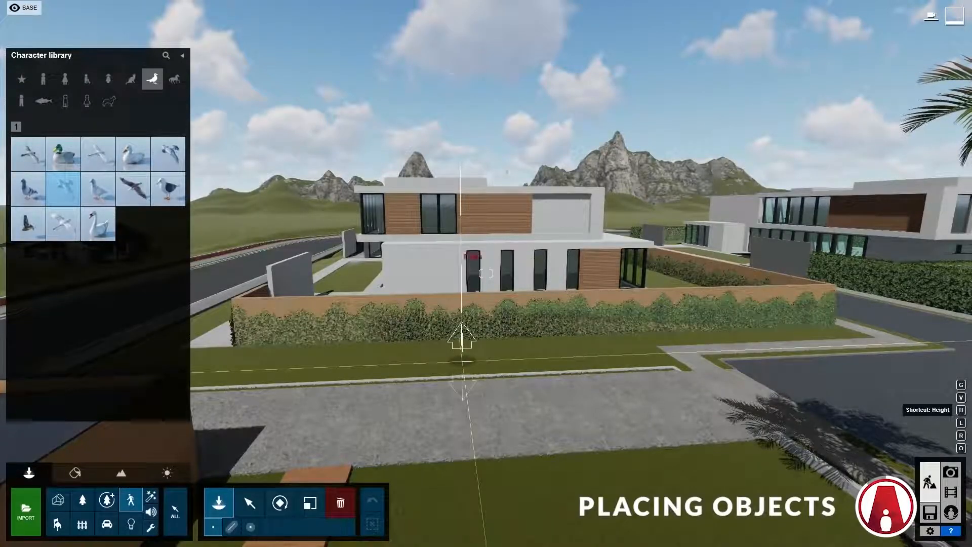
key("Escape")
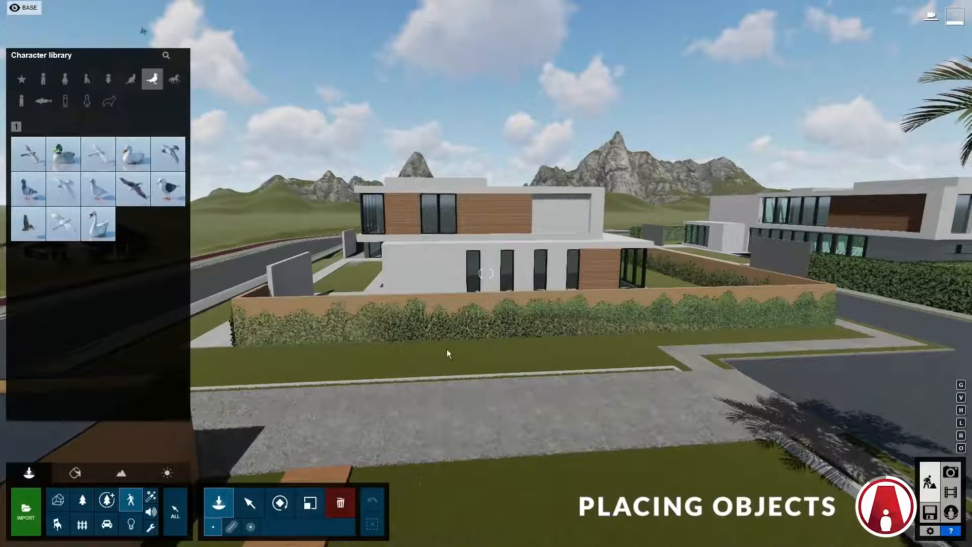
left_click(256, 508)
right_click_drag(362, 385, 399, 313)
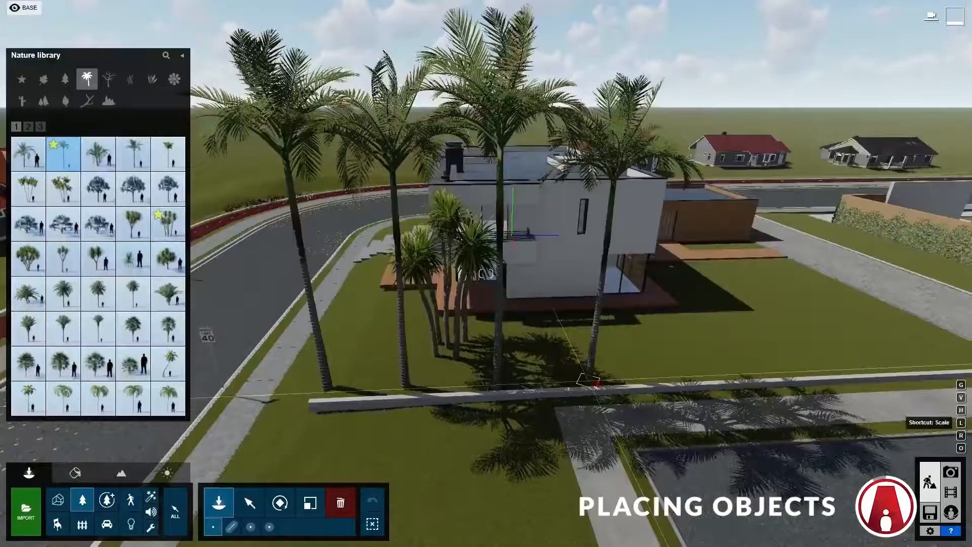
Step: Extend the Alexandra palm row with three more trees along the low wall, scaling them during placement
key("l")
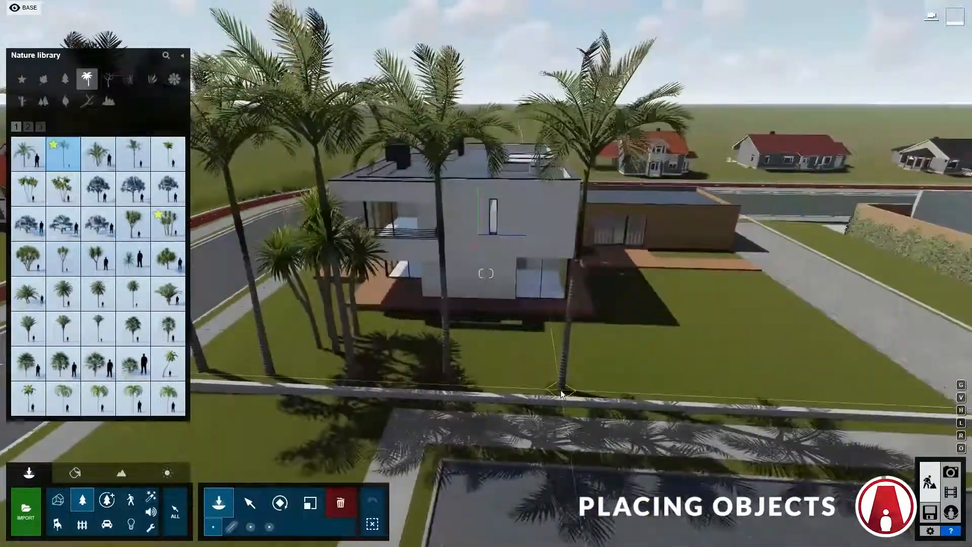
left_click(561, 394)
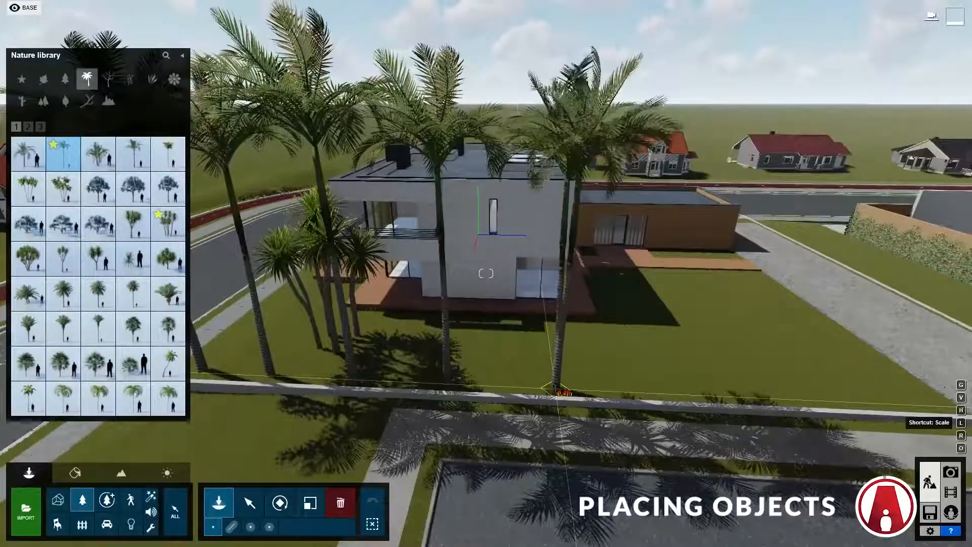
left_click(671, 400)
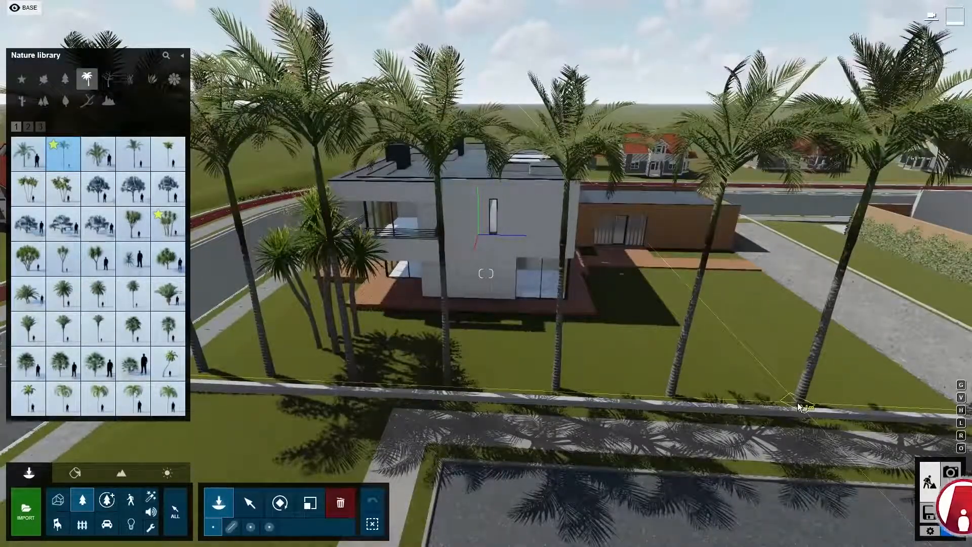
left_click(797, 406)
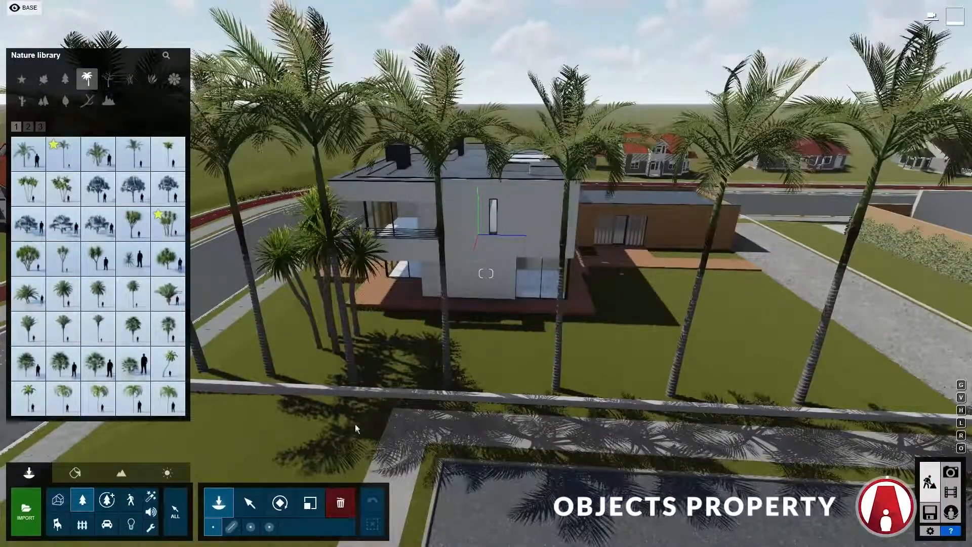
Step: Select the Alexandra palm standing in front of the house and show its advanced options
left_click(250, 503)
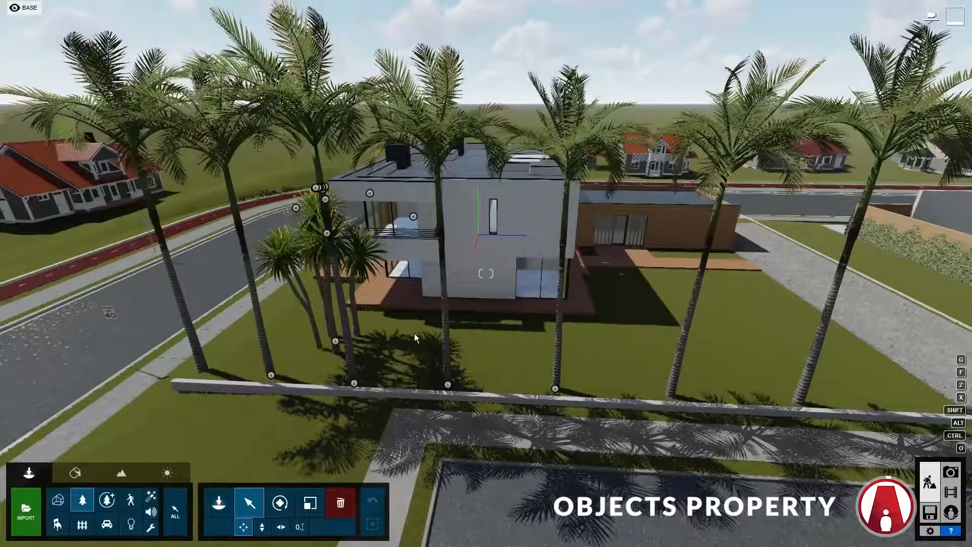
left_click(445, 303)
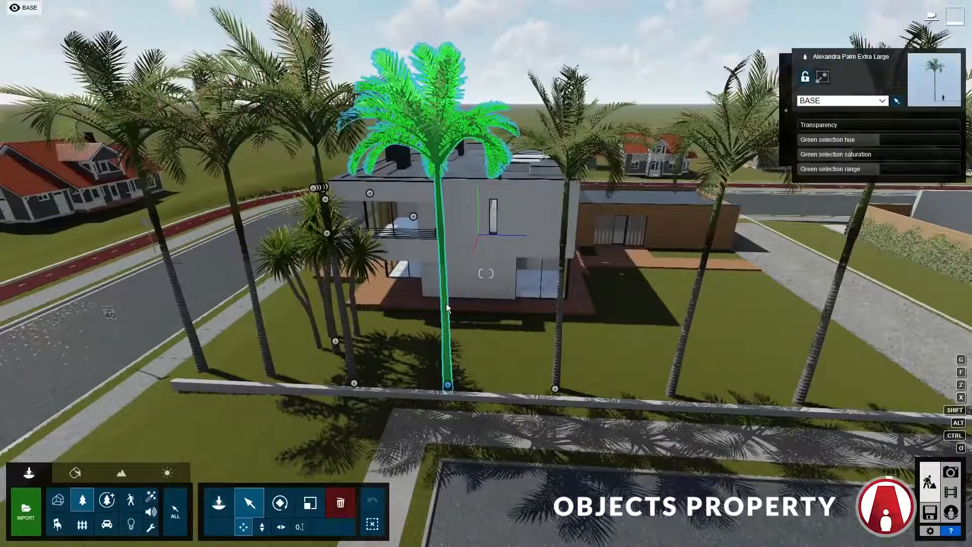
left_click(785, 112)
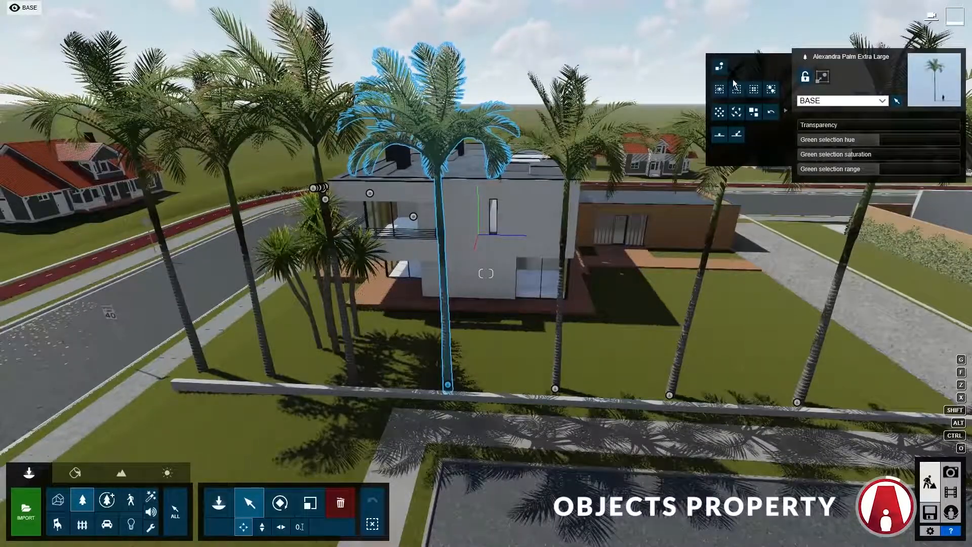
Step: Find the selected palm in the library and place another Alexandra Palm Extra Large at the driveway end of the row
left_click(719, 90)
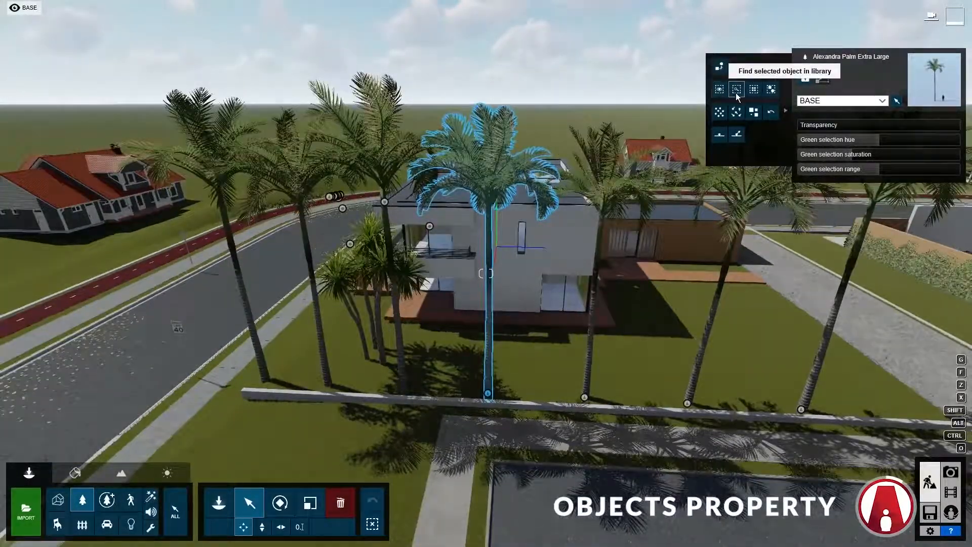
left_click(737, 90)
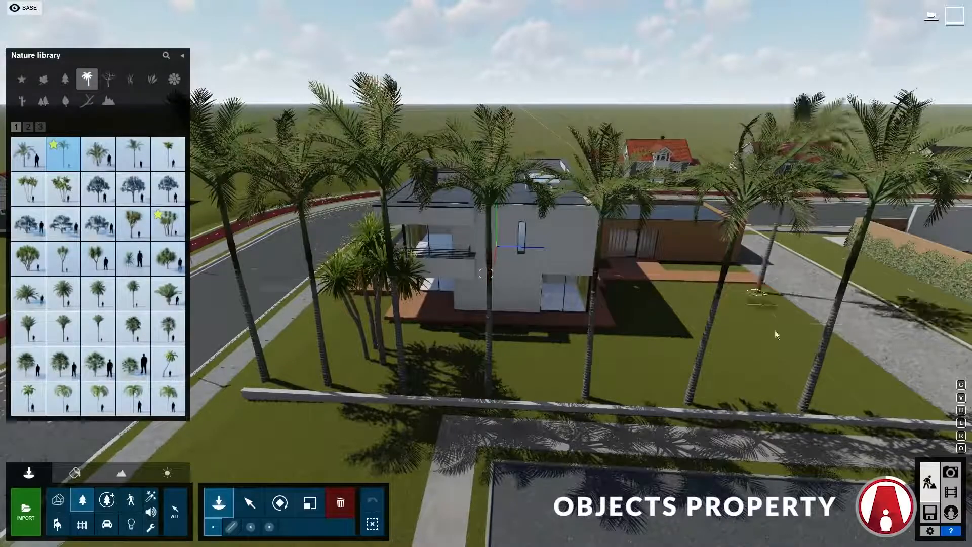
left_click(896, 415)
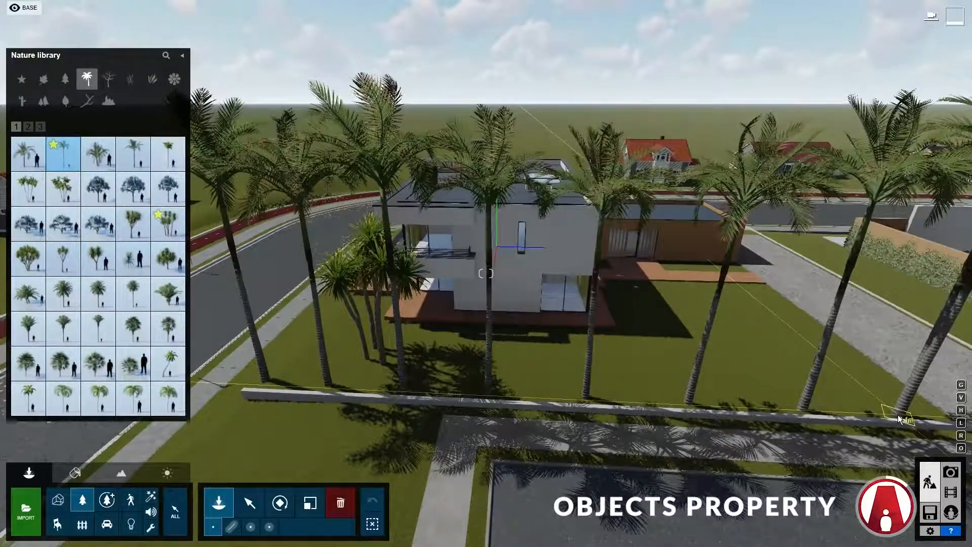
Step: Select all matching Alexandra palms along the low wall and reset their size and rotation
left_click(250, 503)
left_click(491, 312)
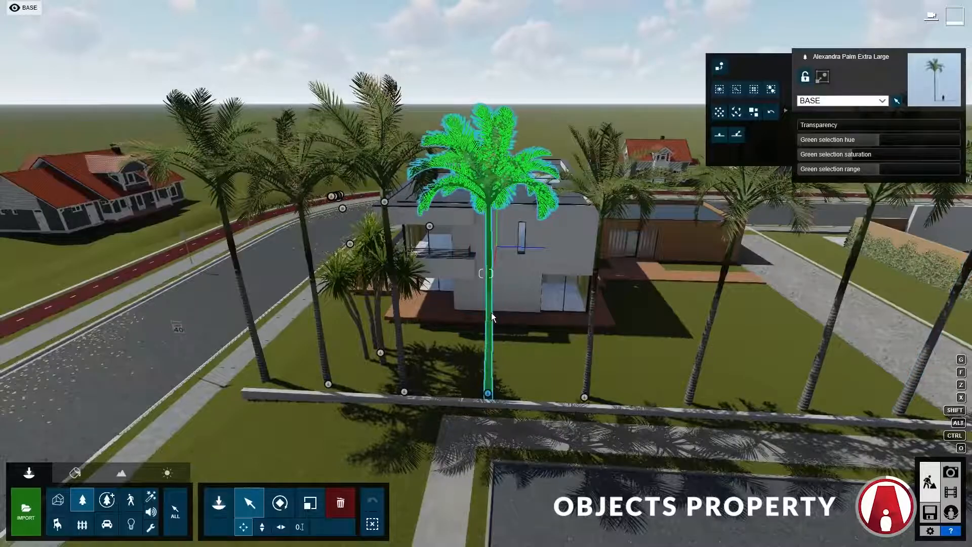
left_click(754, 92)
right_click_drag(653, 223, 719, 168)
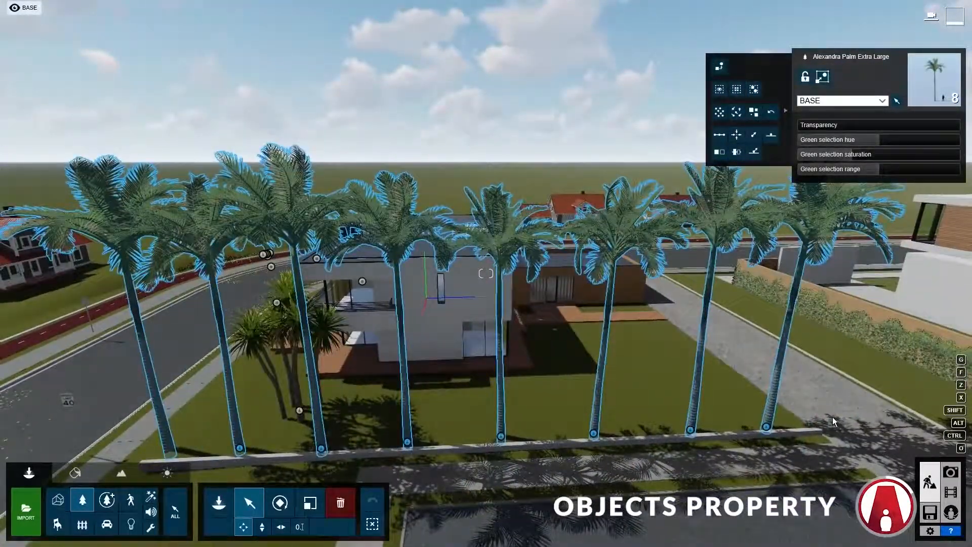
left_click(772, 113)
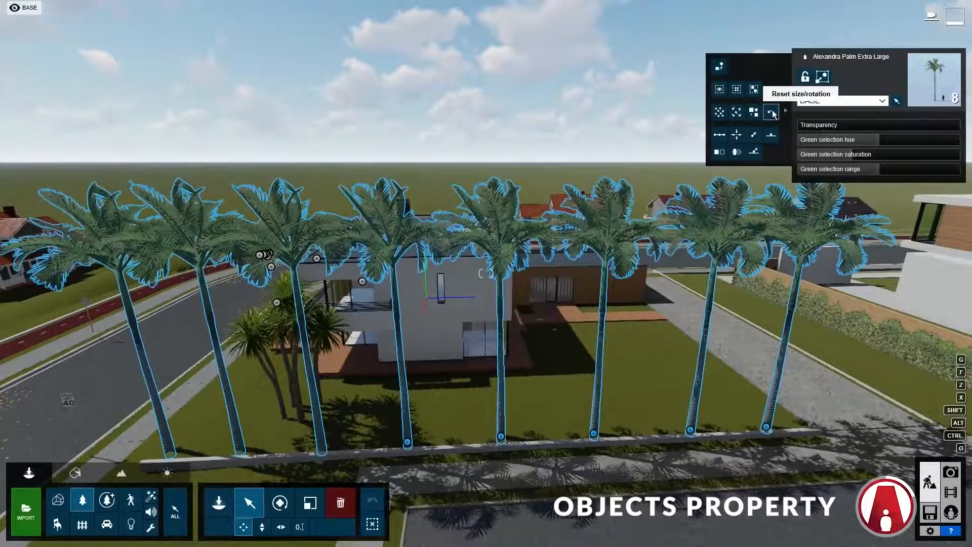
Step: Randomize the rotation, size and position of the eight selected palms
left_click(739, 112)
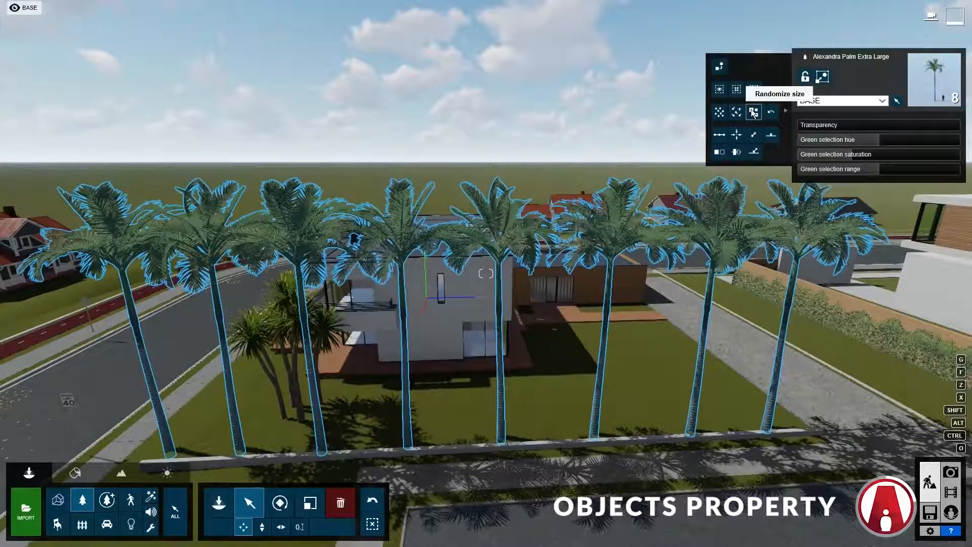
left_click(754, 112)
left_click(754, 112)
left_click(719, 113)
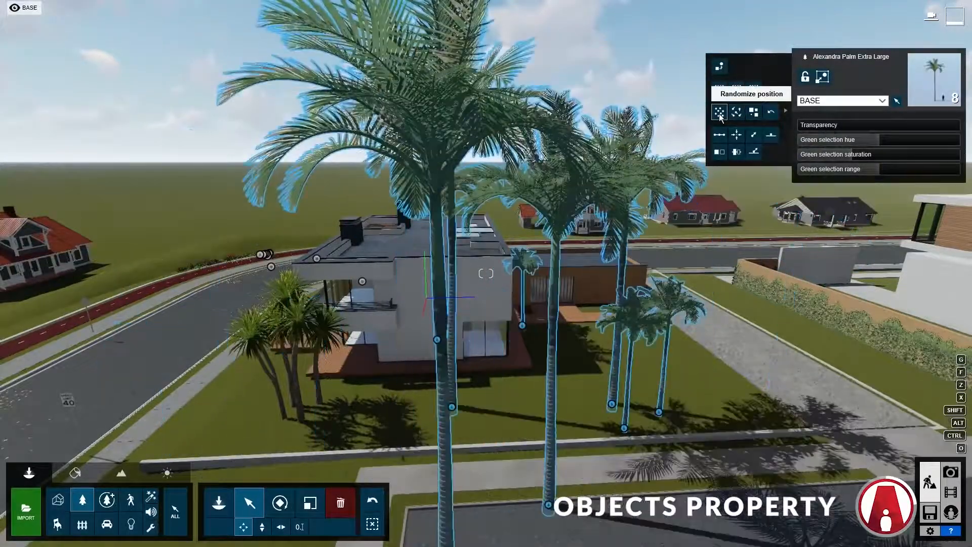
left_click(718, 113)
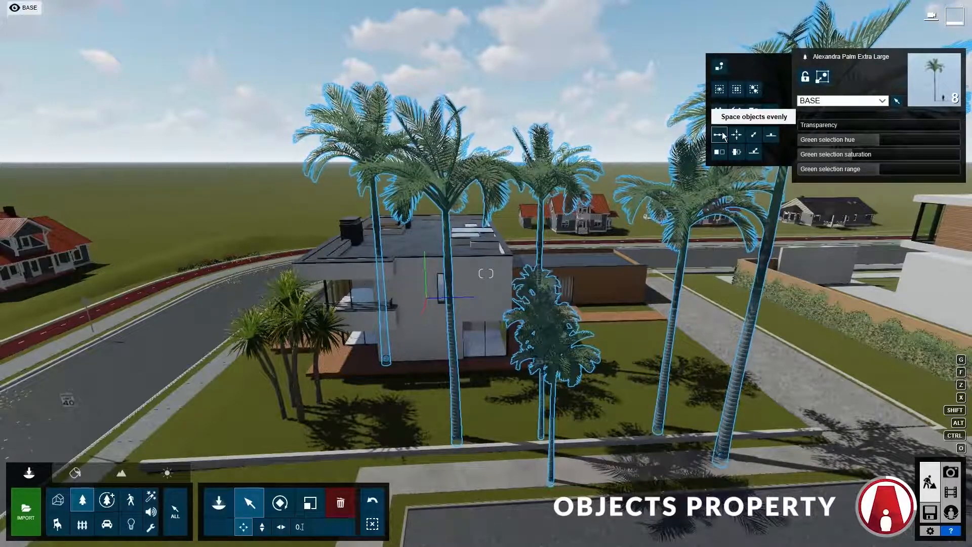
Step: Space the scattered palms evenly in a line and align their size
left_click(719, 134)
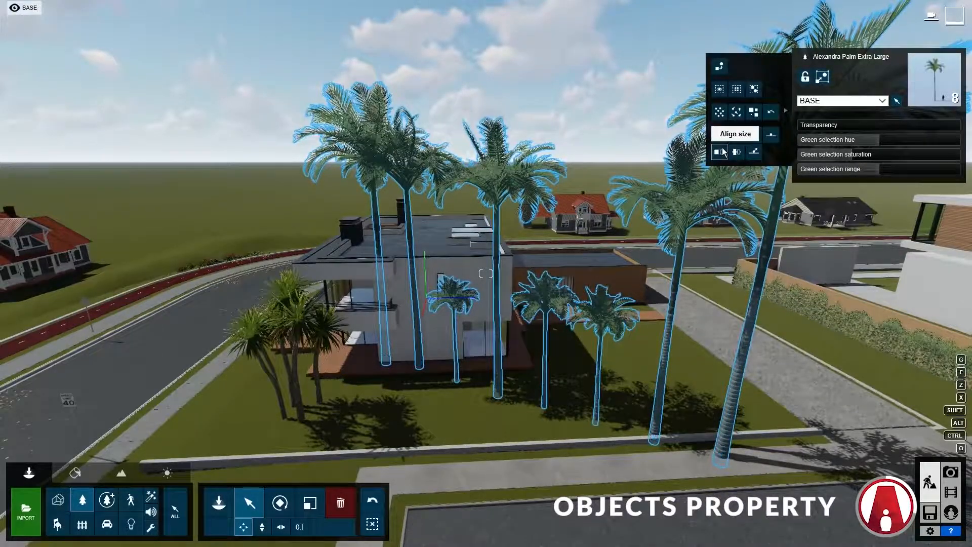
left_click(721, 151)
left_click(744, 140)
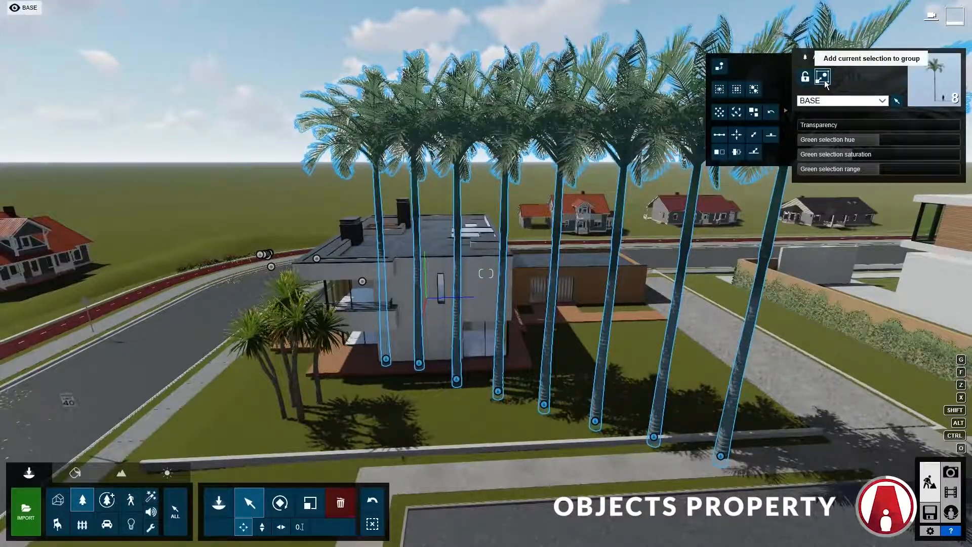
Step: Group the eight selected palms and make all object categories selectable
key("r")
mouse_move(544, 404)
left_mouse_down()
mouse_move(618, 387)
mouse_move(557, 415)
left_mouse_up()
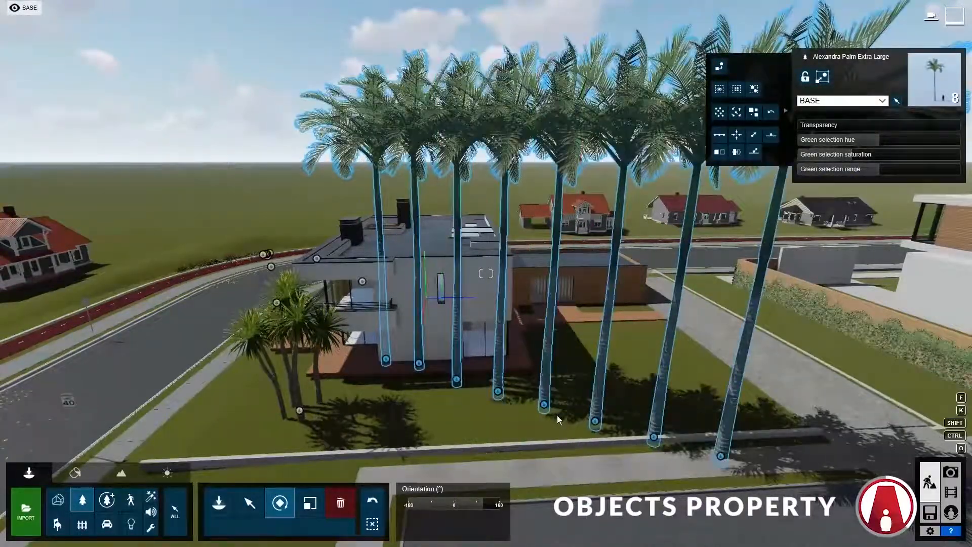
left_click(822, 77)
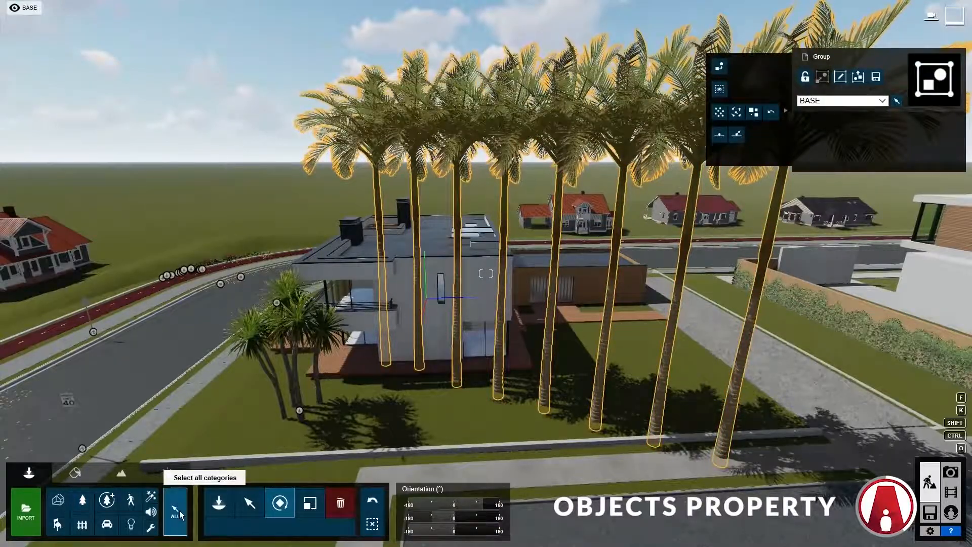
left_click(175, 512)
Step: Rotate the palm group parallel to the low wall and move it onto the wall line
mouse_move(522, 401)
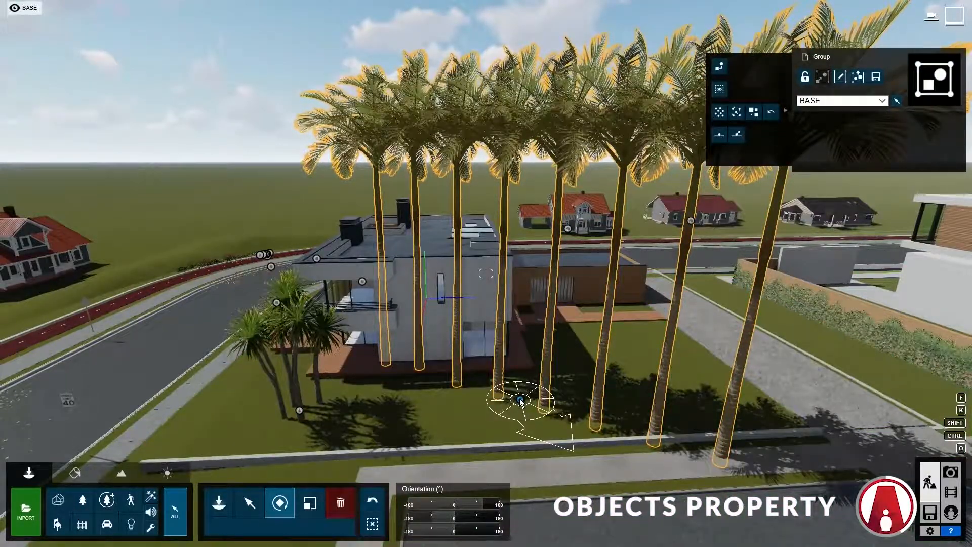
left_click_drag(515, 408, 576, 419)
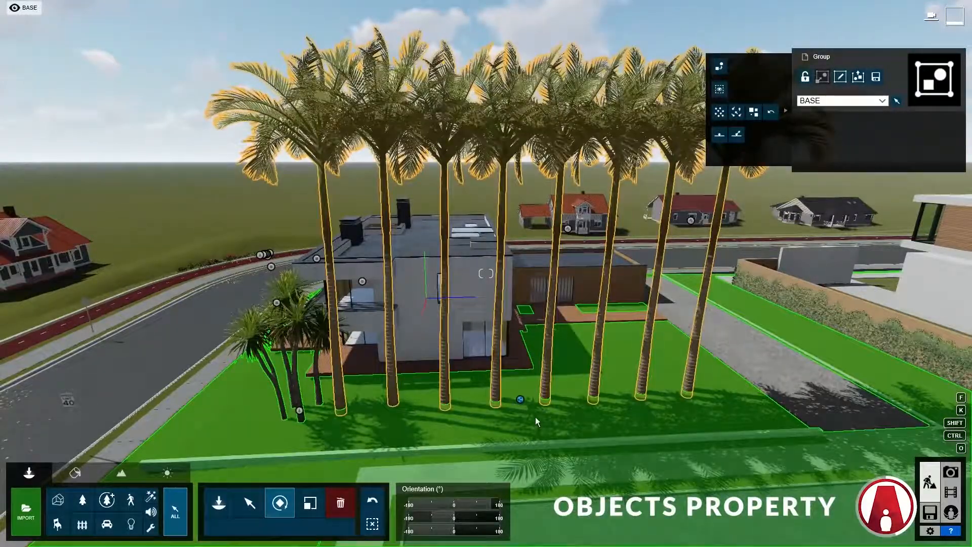
key("m")
left_click_drag(520, 400, 476, 439)
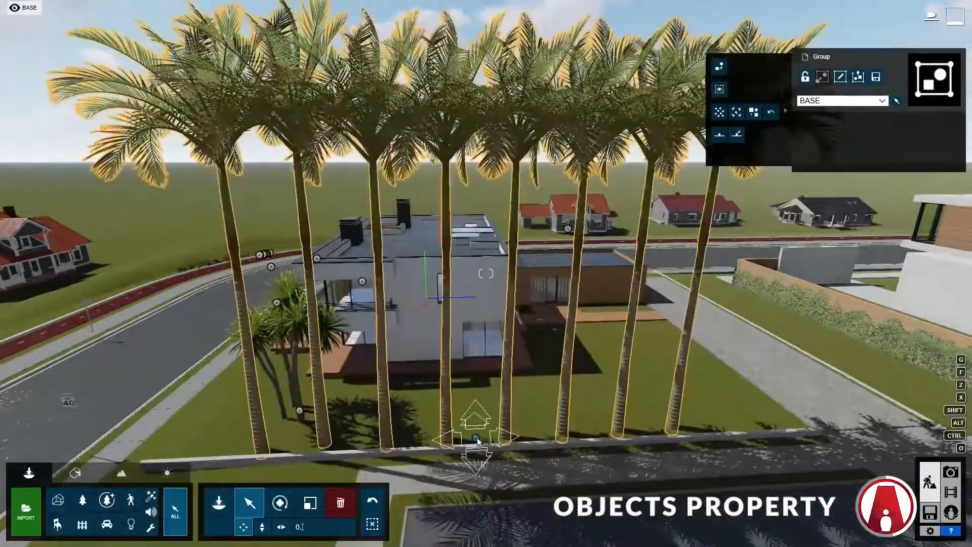
Step: Ungroup the palm row and randomize the size of the eight palms
left_click(859, 77)
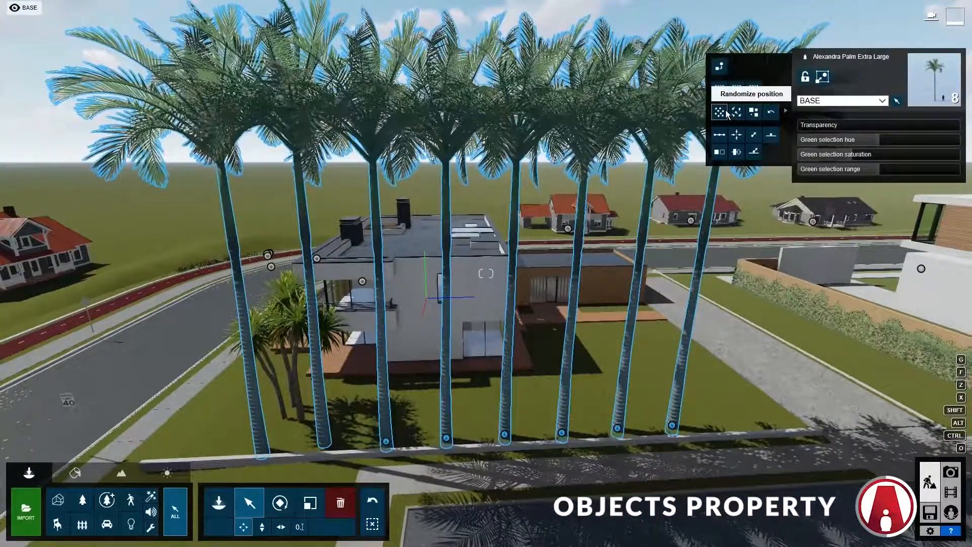
left_click(754, 116)
left_click(754, 116)
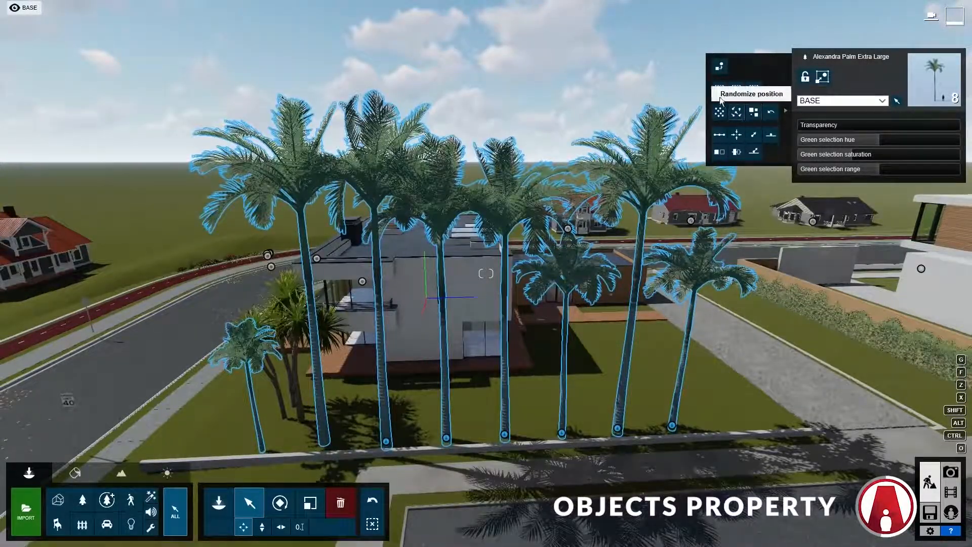
Step: Try replacing the eight palms with other library trees, such as Cabbage Tree Group v02, and return to Alexandra Palm Extra Large
left_click(722, 68)
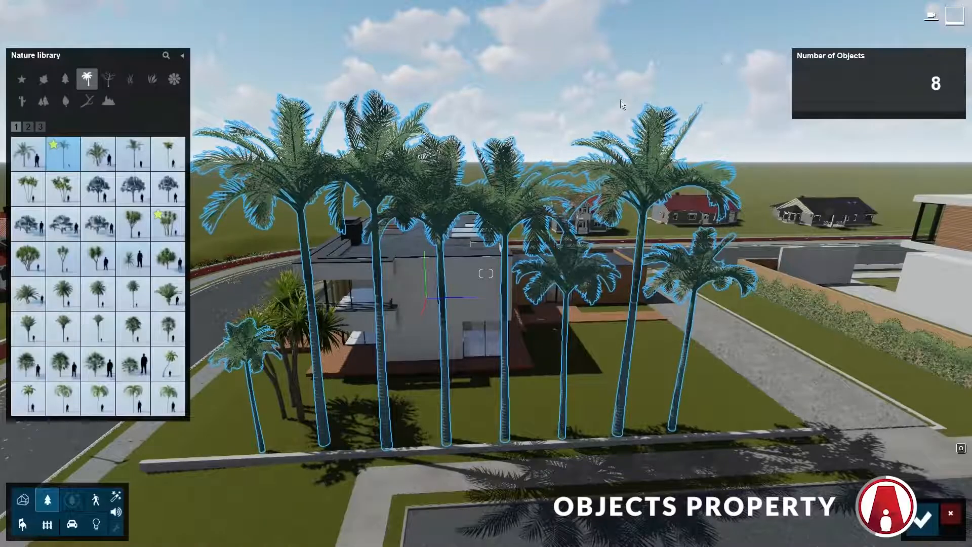
left_click(132, 161)
left_click(168, 153)
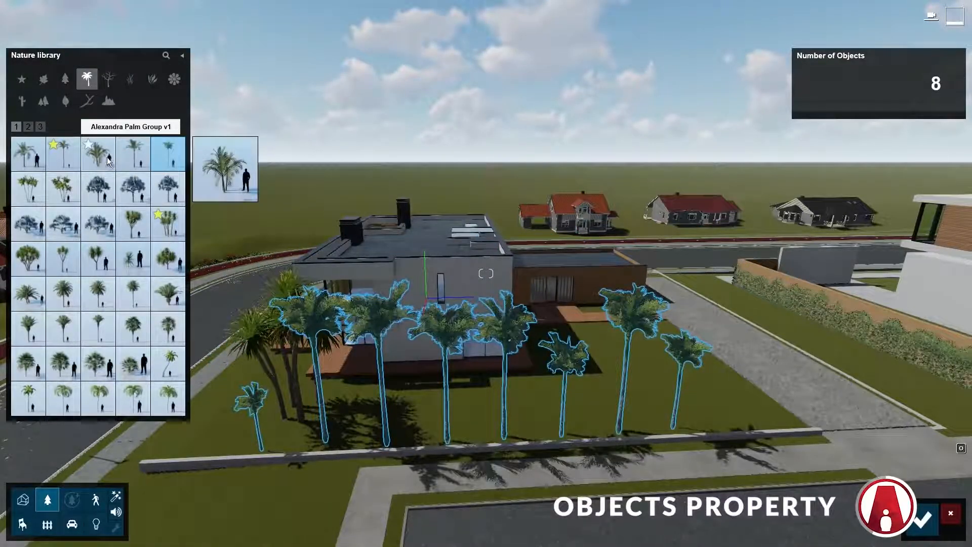
left_click(132, 188)
left_click(167, 258)
left_click(30, 259)
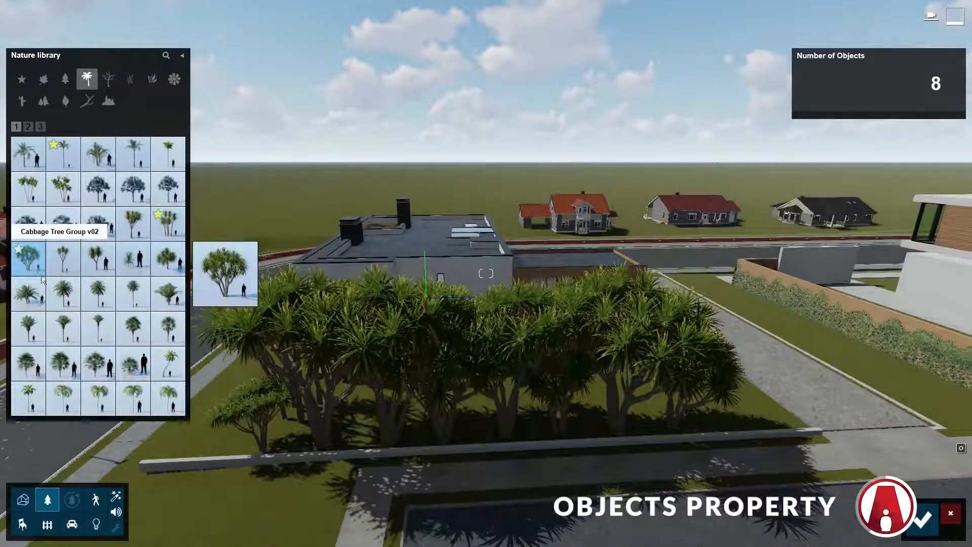
left_click(65, 299)
left_click(135, 153)
left_click(69, 163)
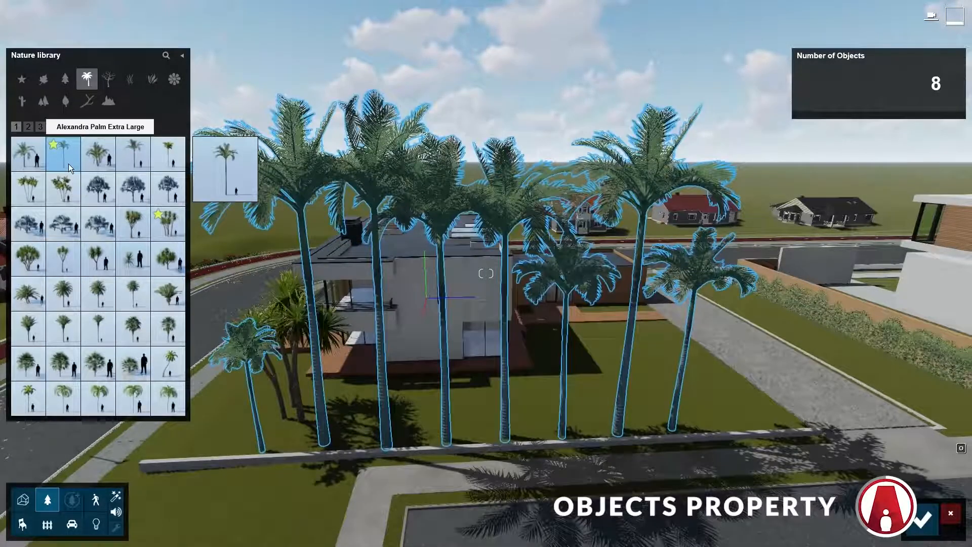
left_click(924, 520)
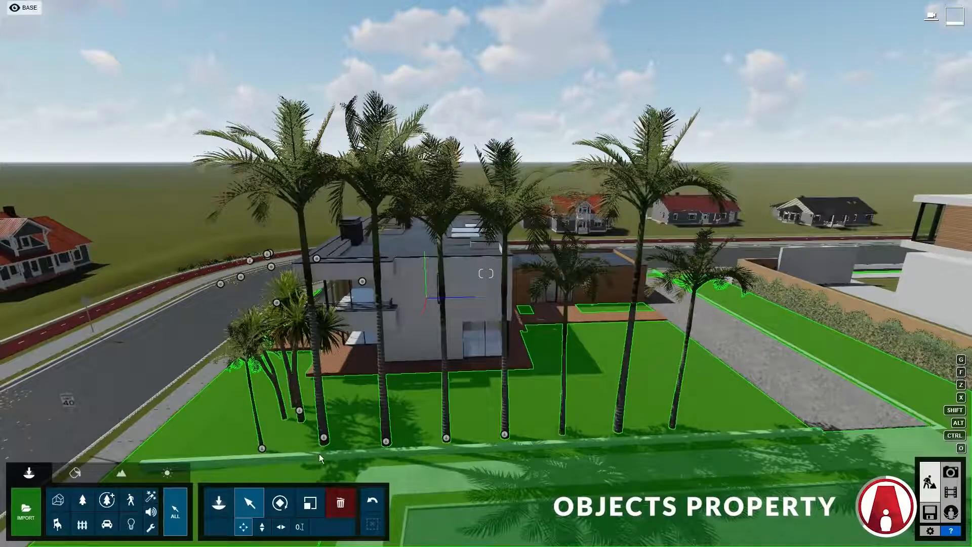
Step: Scale up the three small palms in the row to bring them closer to their neighbours' height
key("l")
left_click_drag(261, 448, 256, 430)
left_click_drag(562, 433, 564, 430)
left_click_drag(671, 429, 673, 423)
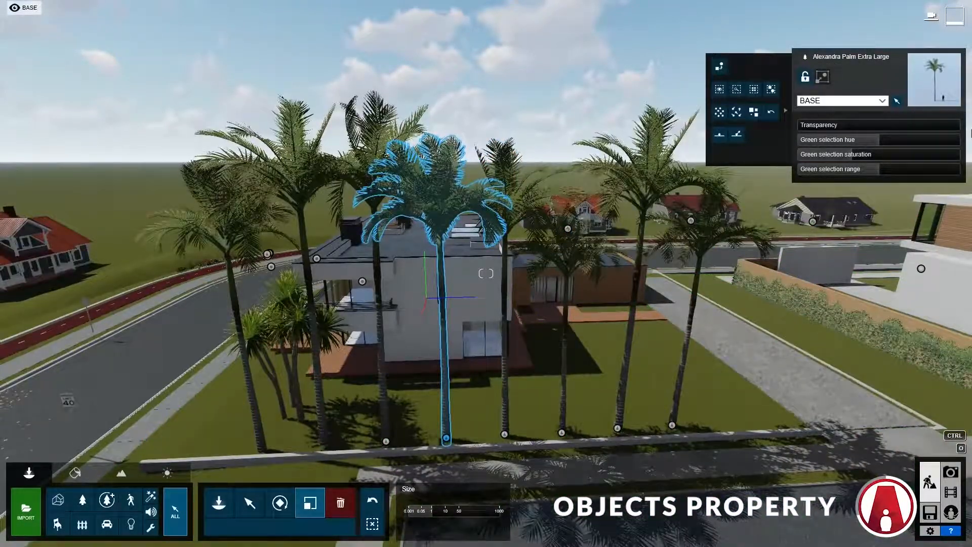
Step: Try a transparency of 1.0 on the palm in front of the house, restore it, and shift the palm's green selection hue
left_click_drag(849, 134, 943, 145)
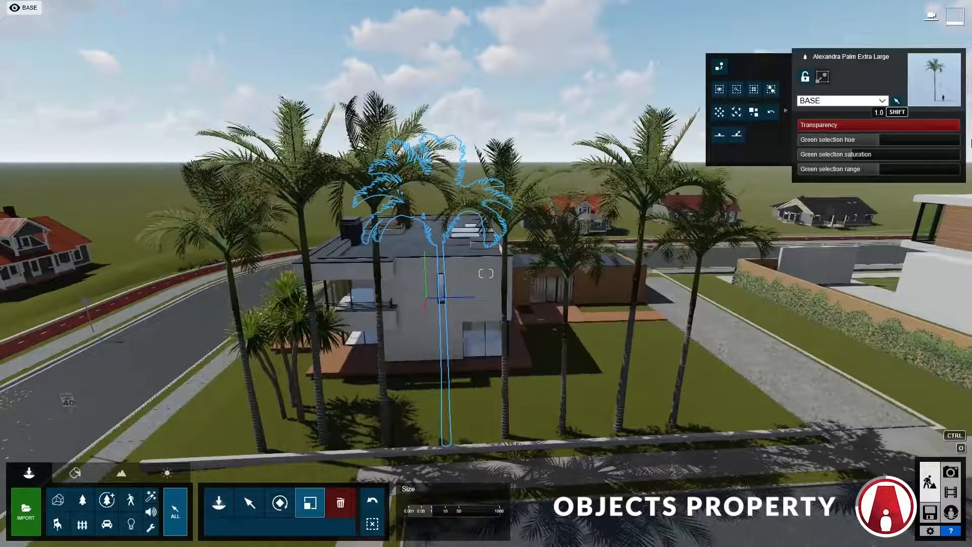
left_click_drag(964, 144, 833, 143)
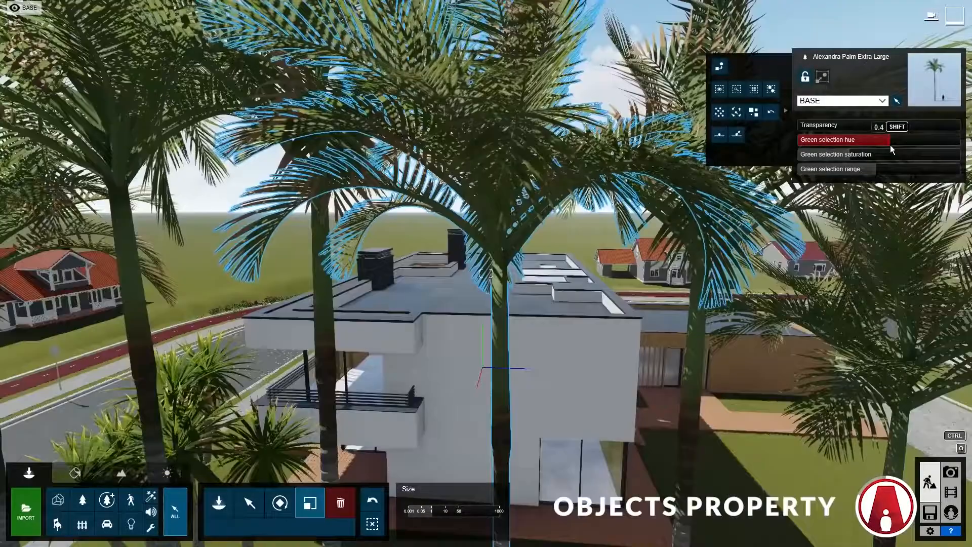
left_click_drag(858, 154, 912, 144)
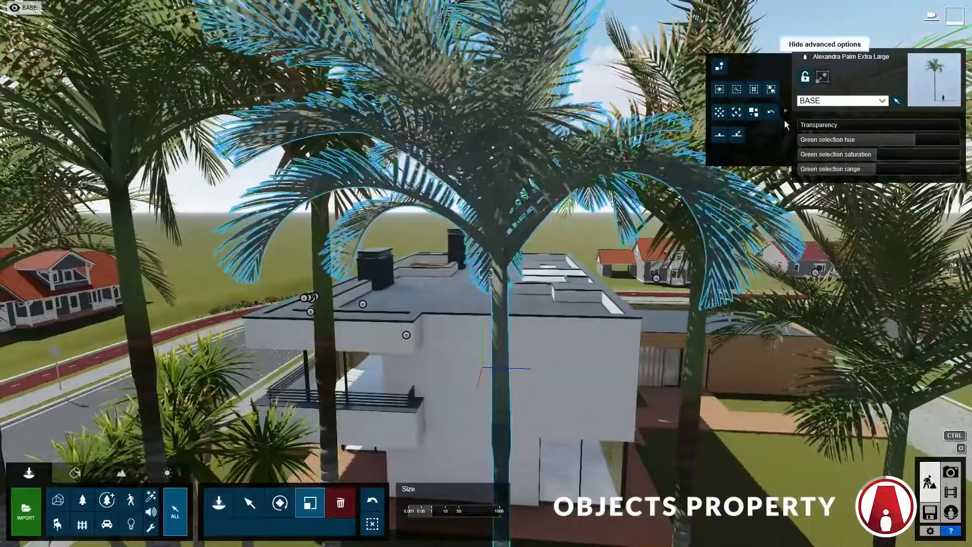
Step: Select all matching Alexandra palms and adjust the green selection hue of the whole row
left_click(754, 89)
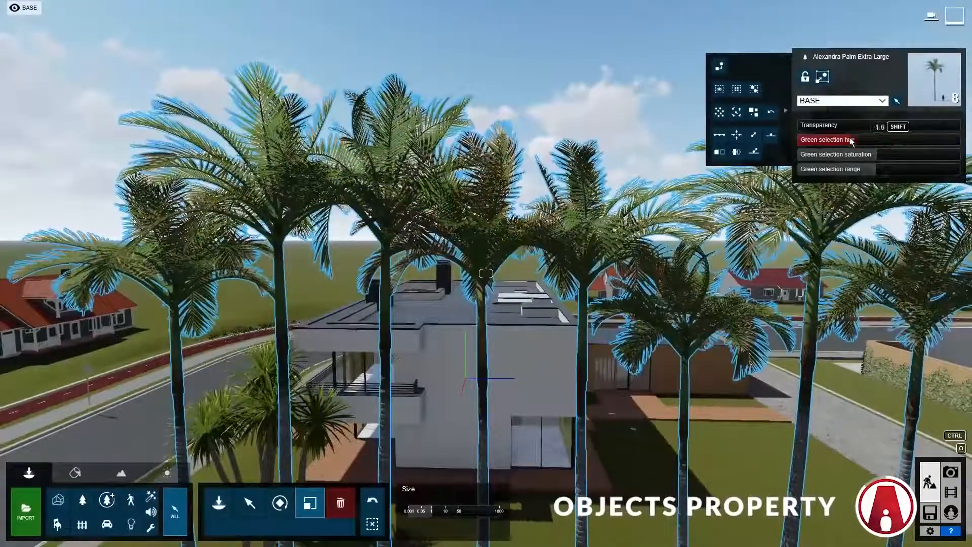
left_click_drag(852, 142, 916, 138)
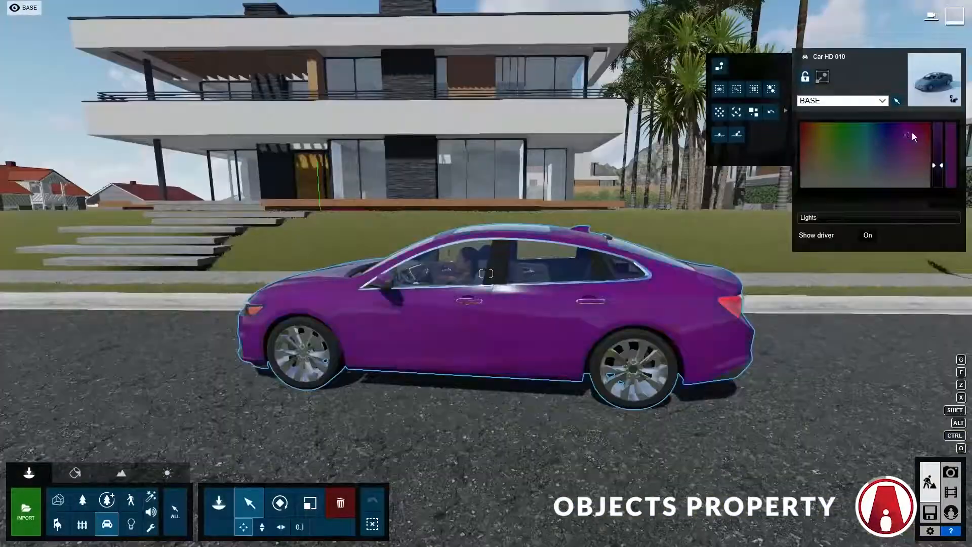
Step: Change the body colour of Car HD 010 in front of the house to black
left_click_drag(912, 133, 937, 201)
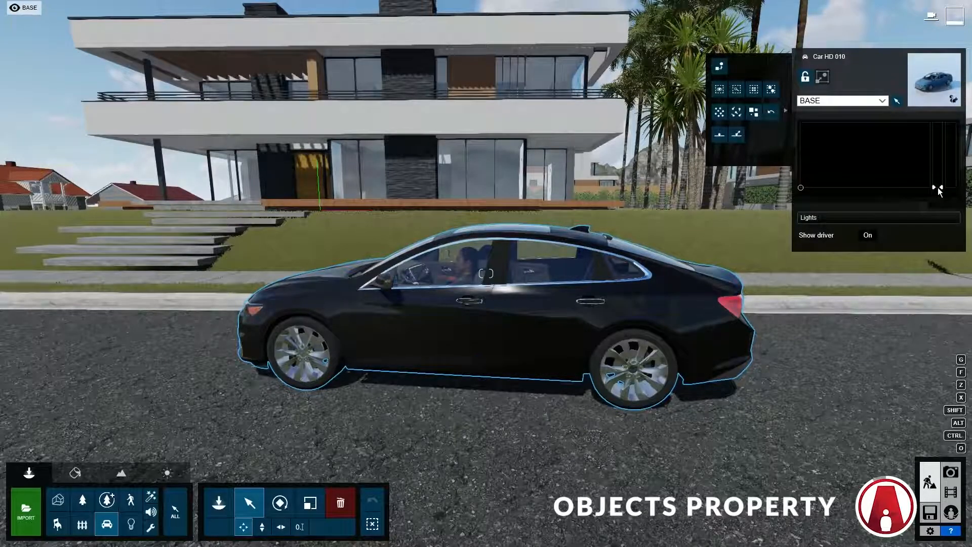
left_click(937, 187)
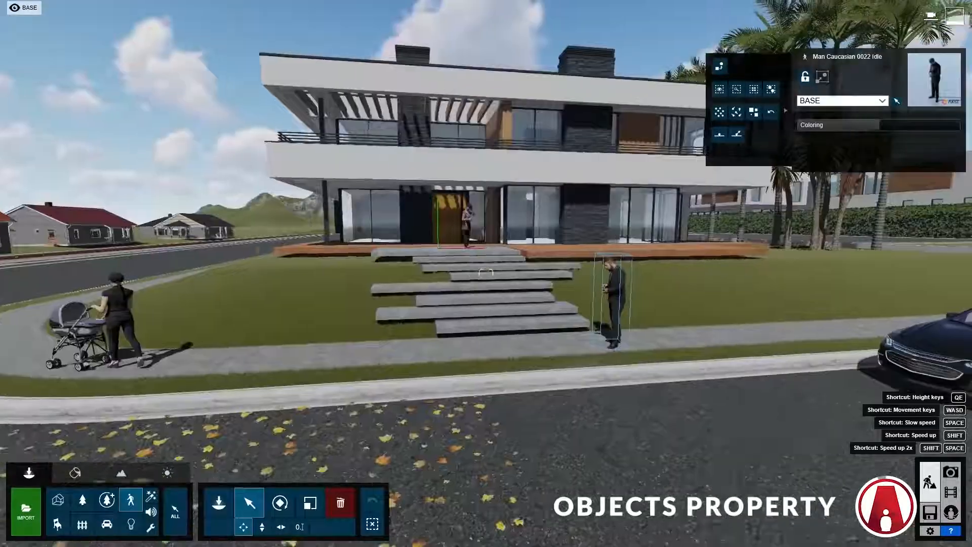
Step: Adjust the coloring of Man Caucasian 0022 Idle standing by the front steps
key("w")
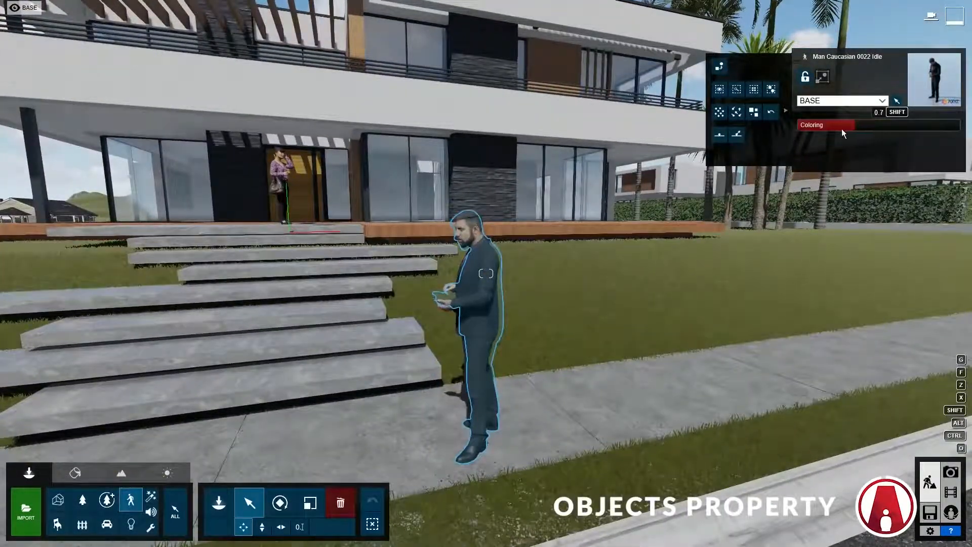
mouse_move(878, 125)
left_mouse_down()
mouse_move(922, 145)
mouse_move(890, 124)
left_mouse_up()
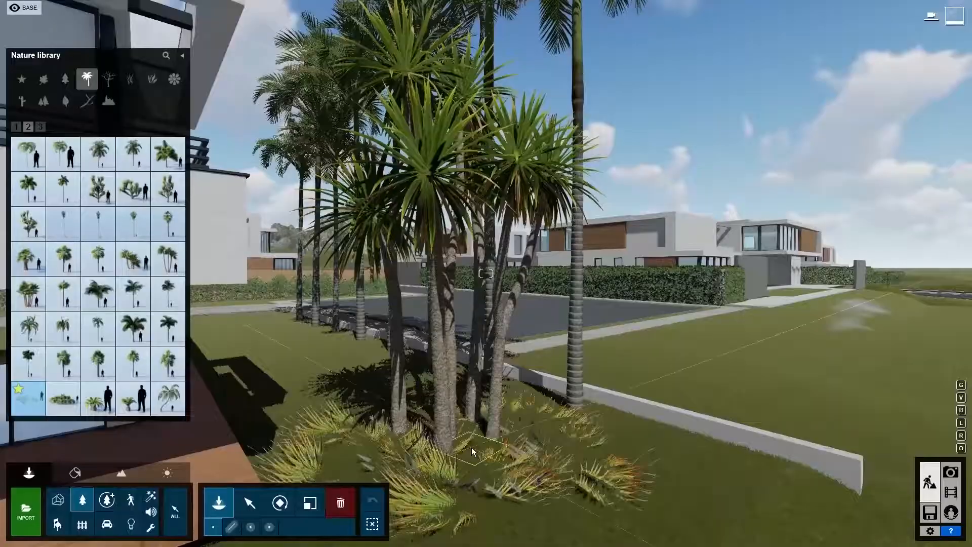
Step: Place individual FicusElastica 005 shrubs side by side along the end of the low garden wall, beside the palms
right_click_drag(472, 447, 475, 458)
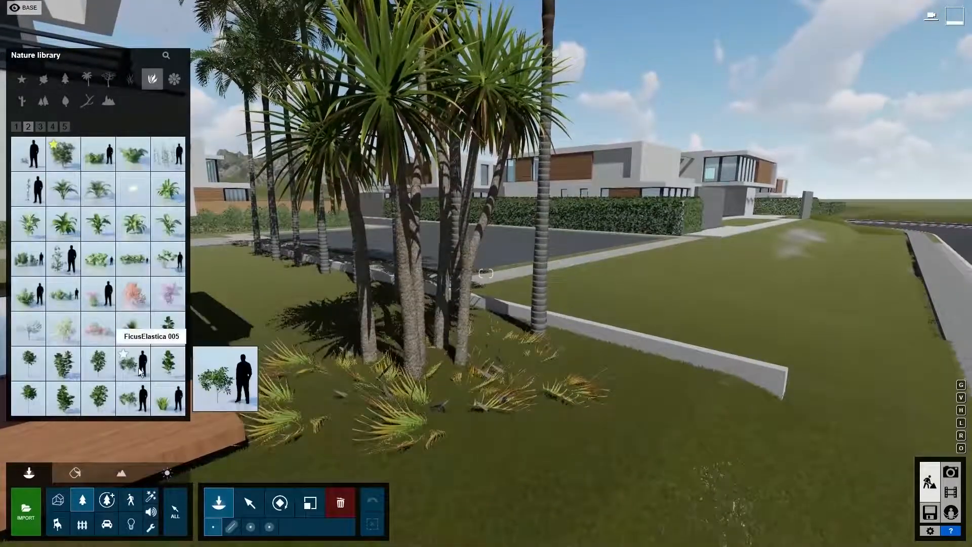
left_click(133, 364)
left_click(714, 383)
left_click(686, 378)
left_click(657, 376)
left_click(627, 365)
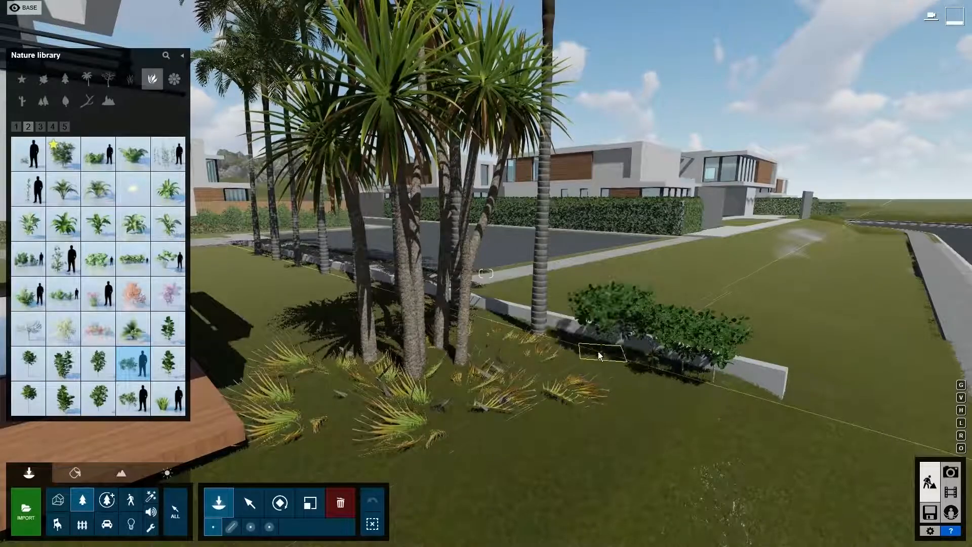
left_click(598, 355)
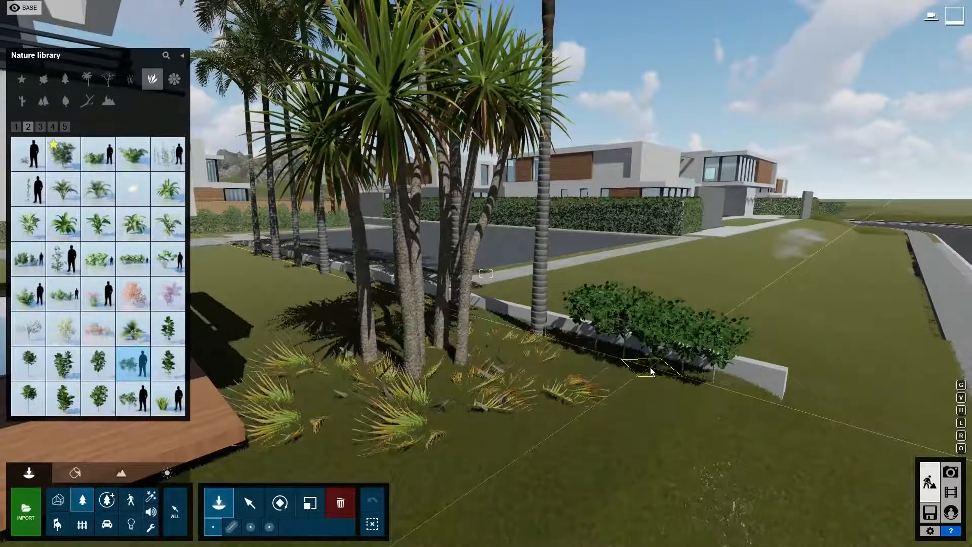
key("Escape")
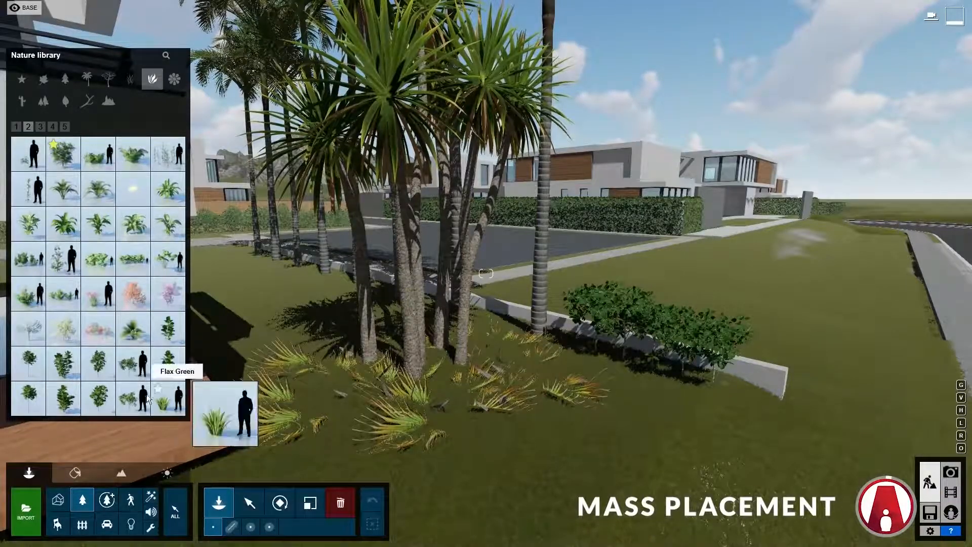
Step: Create a Mass Placement line of FicusElastica 005 along the low wall, from the existing shrubs to the far end of the palm row
left_click(135, 368)
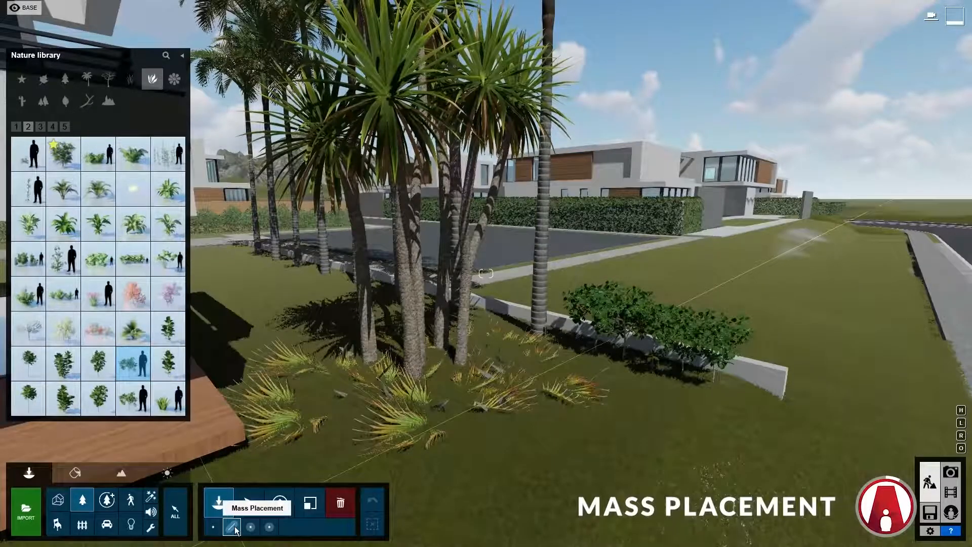
left_click(289, 503)
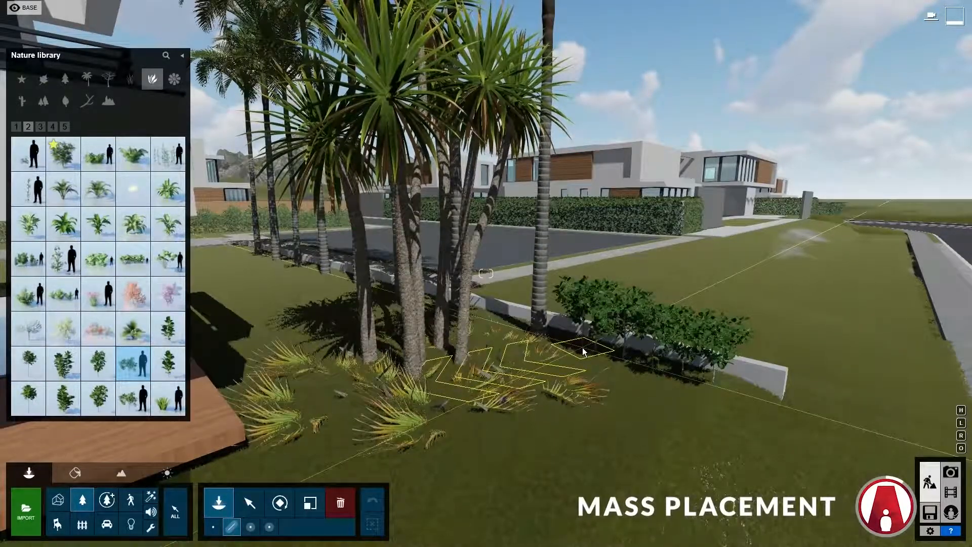
left_click(582, 348)
left_click(239, 247)
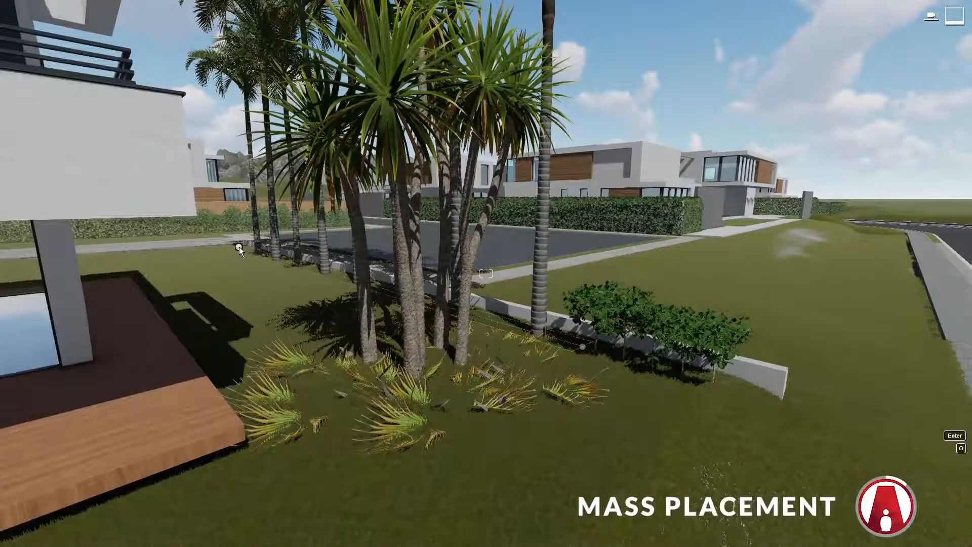
key("d")
right_click_drag(239, 248, 96, 243)
key("w")
key("w")
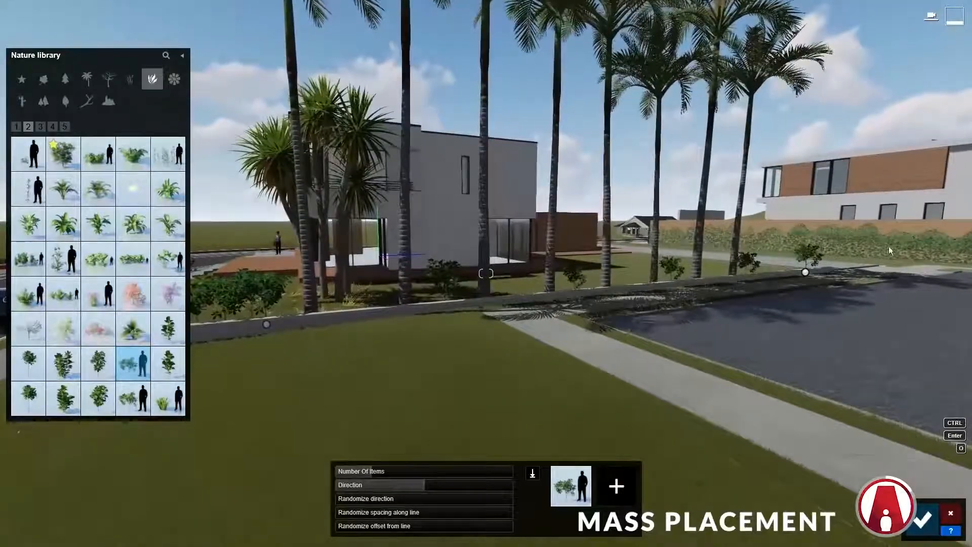
Step: Raise the number of shrubs in the line, maximise the random direction and spacing, and add a moderate random offset from the line
left_click_drag(383, 471, 425, 490)
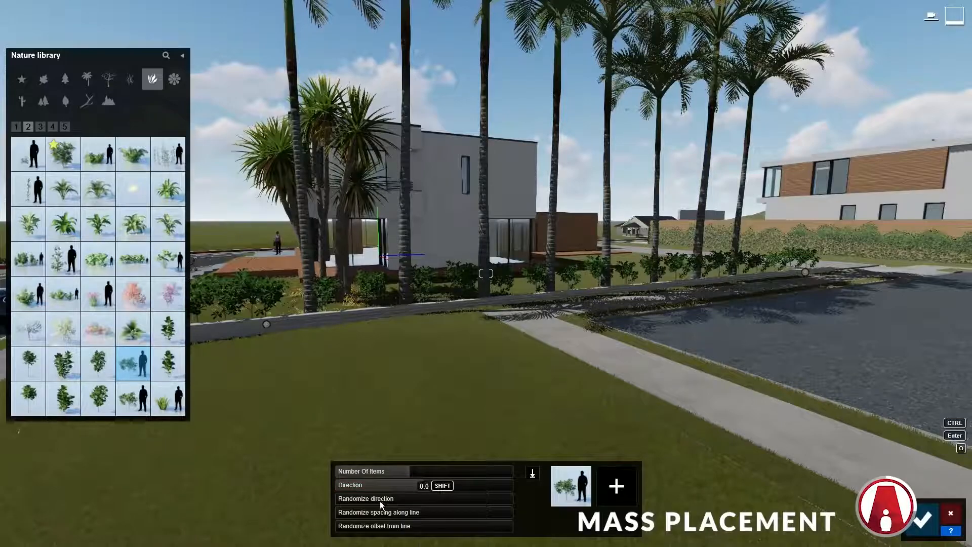
left_click_drag(351, 500, 544, 508)
left_click_drag(348, 516, 480, 534)
left_click_drag(343, 530, 465, 529)
key("q")
right_click_drag(465, 529, 465, 546)
left_click_drag(464, 529, 429, 524)
Step: Align the shrub line with the low wall by moving its start point beside the existing shrubs and its end point to the driveway corner
left_click_drag(375, 386, 300, 353)
left_click_drag(833, 215, 837, 216)
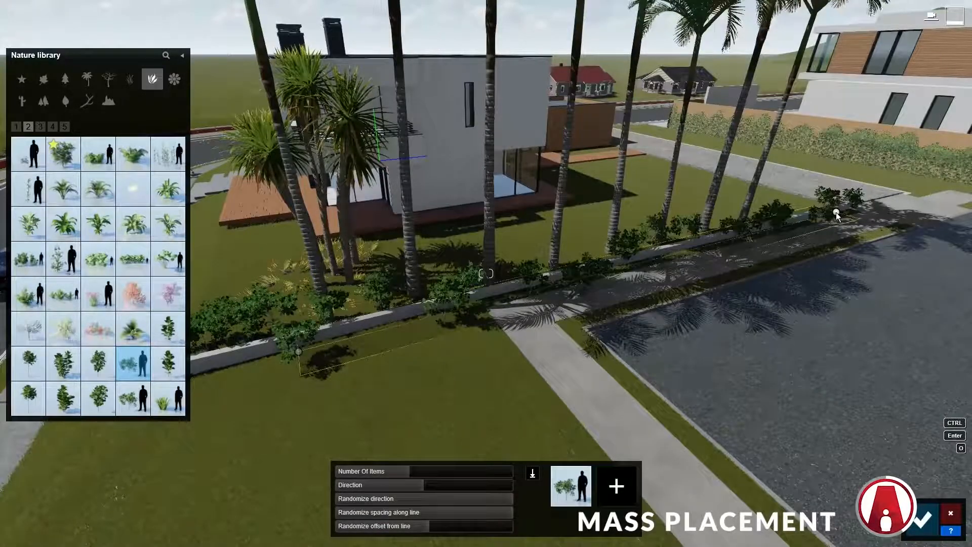
left_click_drag(298, 352, 290, 330)
left_click_drag(836, 214, 821, 209)
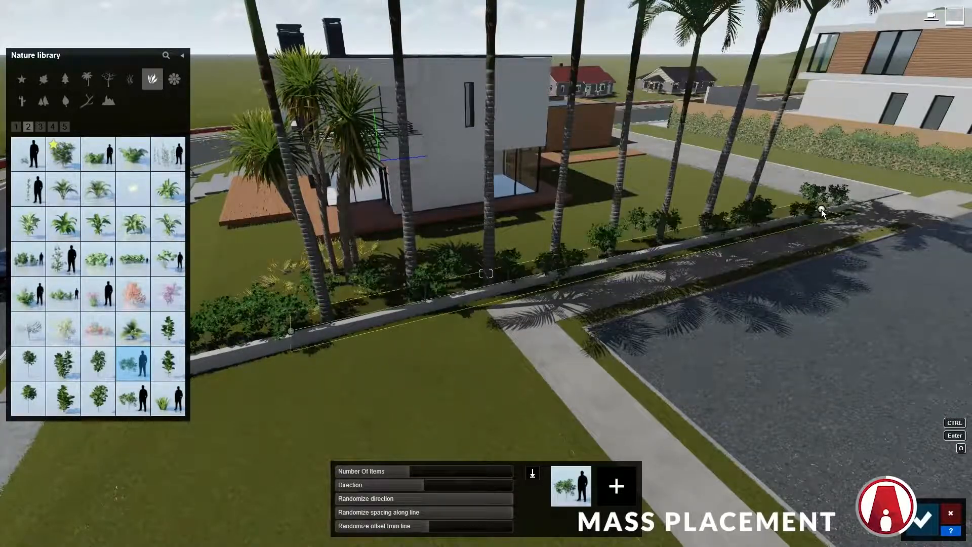
key("d")
key("e")
right_click_drag(822, 208, 557, 322)
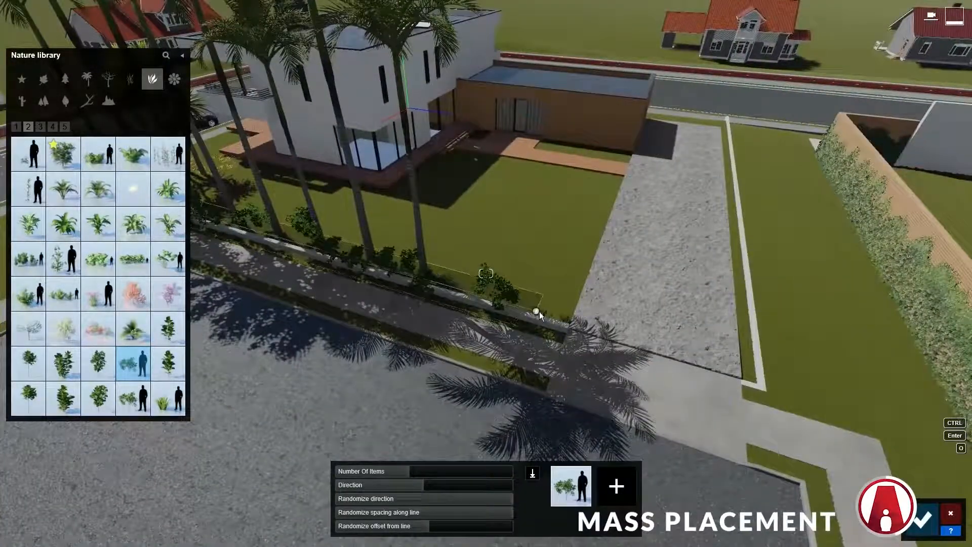
left_click_drag(536, 311, 564, 321)
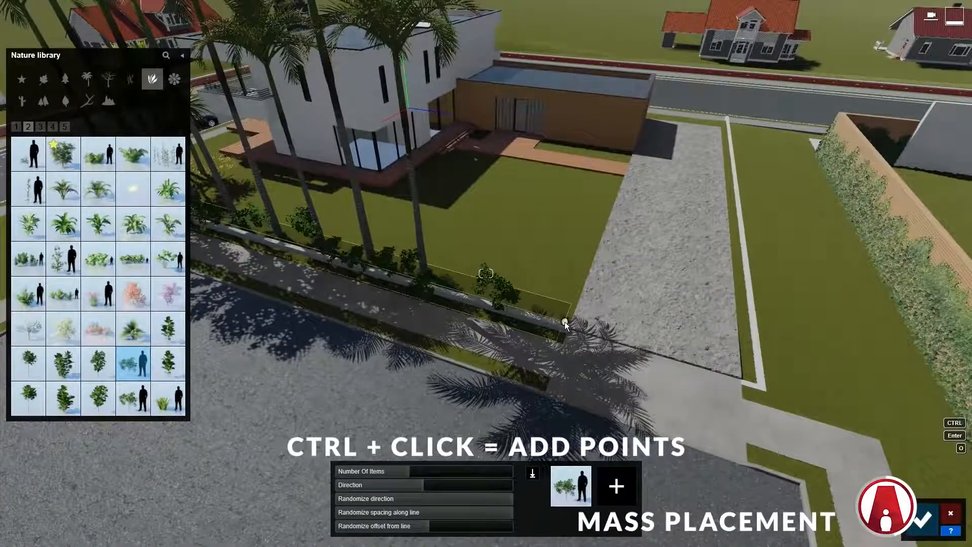
Step: Try extending the shrub line with an extra point along the driveway towards the house, and remove that point
left_click(618, 178, "ctrl")
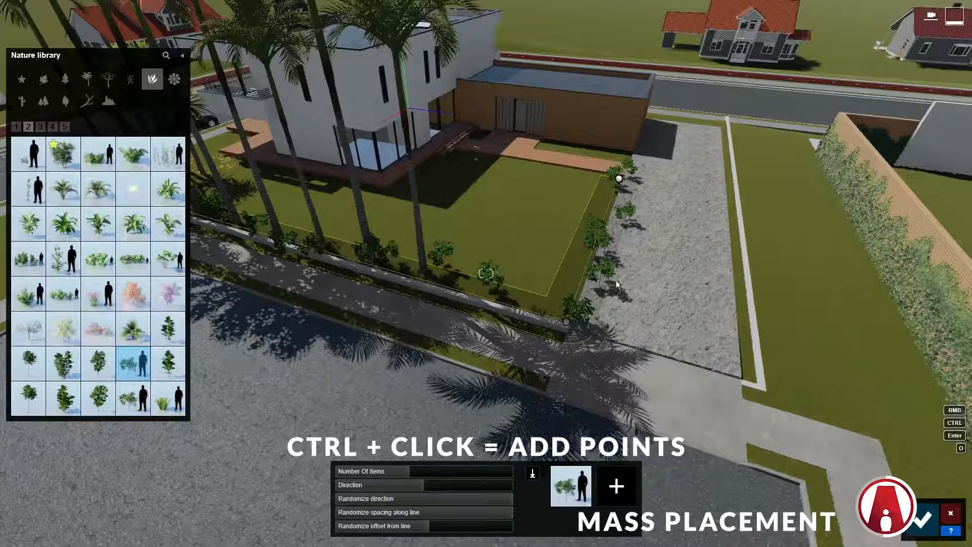
right_click(618, 179)
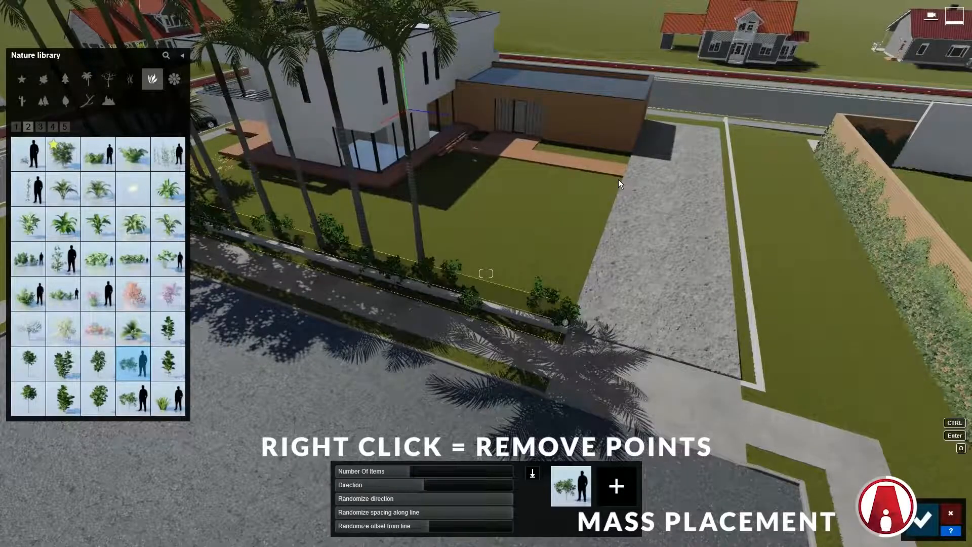
Step: Increase the number of items slightly and add FicusLyrata 005 as a second plant in the mass placement
right_click_drag(636, 175, 547, 146)
left_click_drag(409, 471, 427, 471)
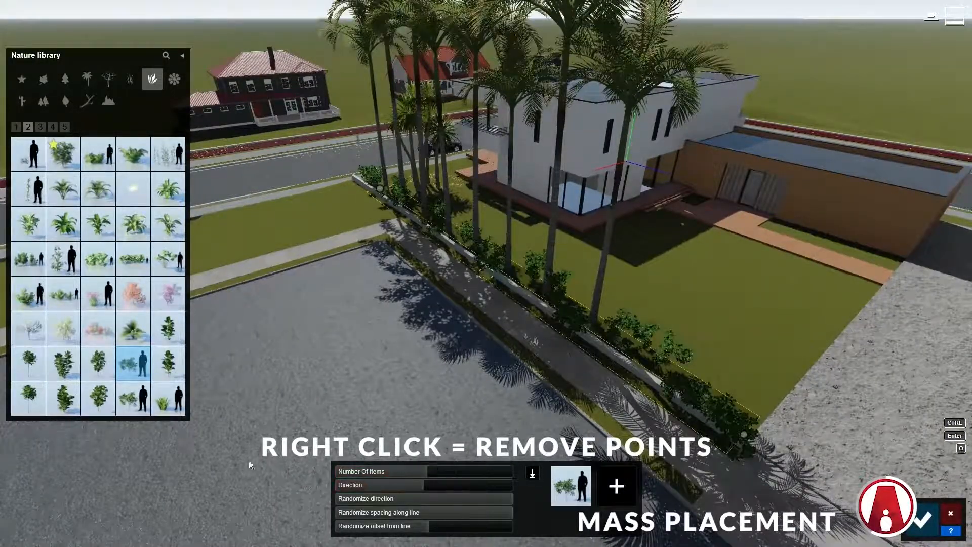
left_click(132, 400)
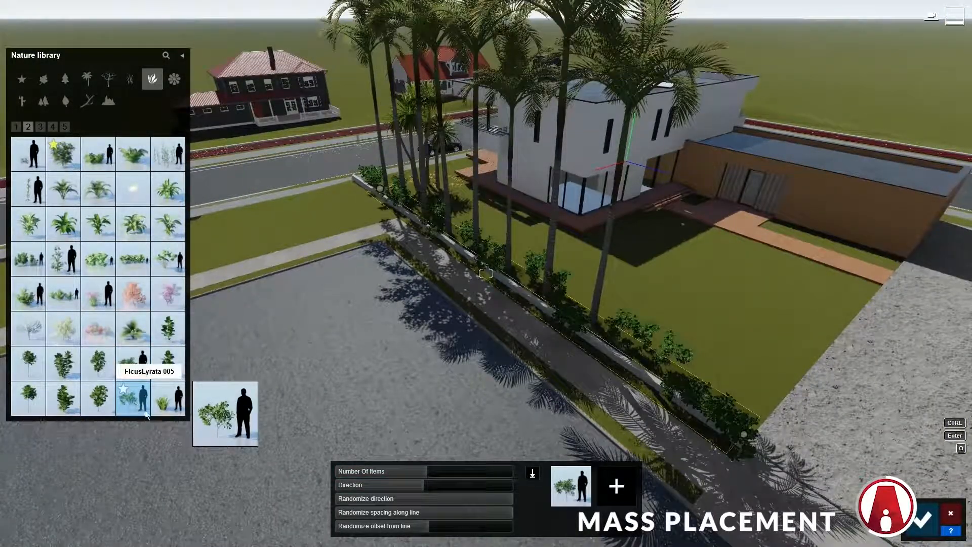
left_click(627, 487)
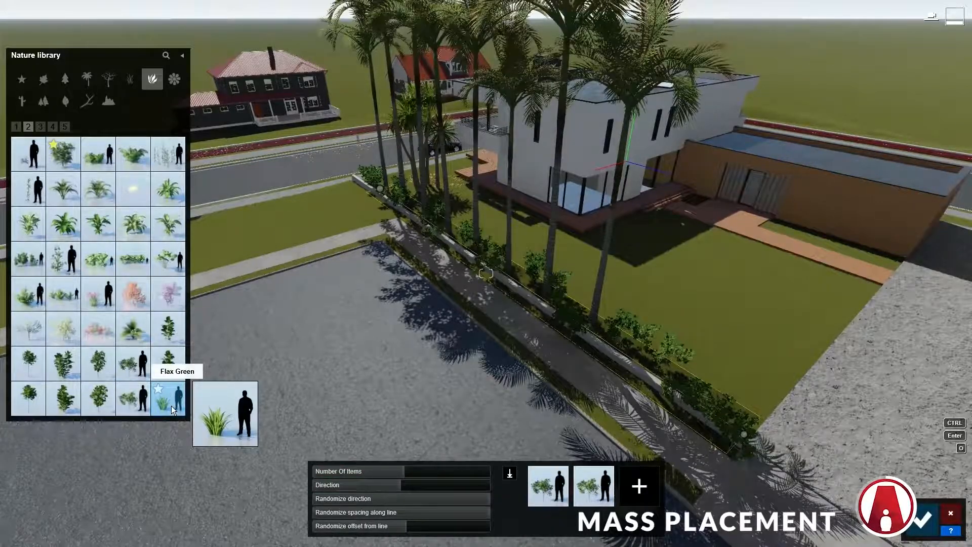
Step: Try Flax Green as a third plant in the mix, swap it for FanPalmSmall 001, and remove that third plant
left_click(172, 406)
left_click(639, 487)
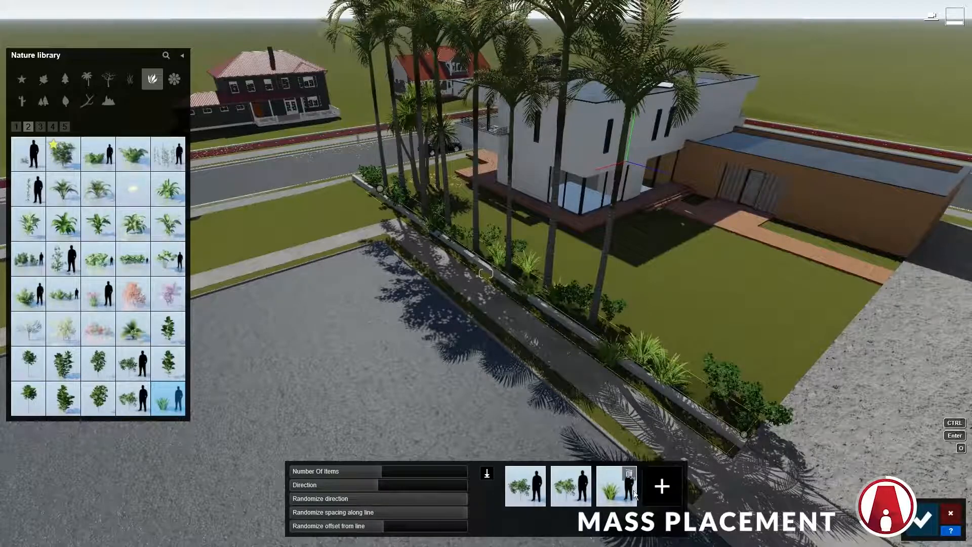
left_click(131, 340)
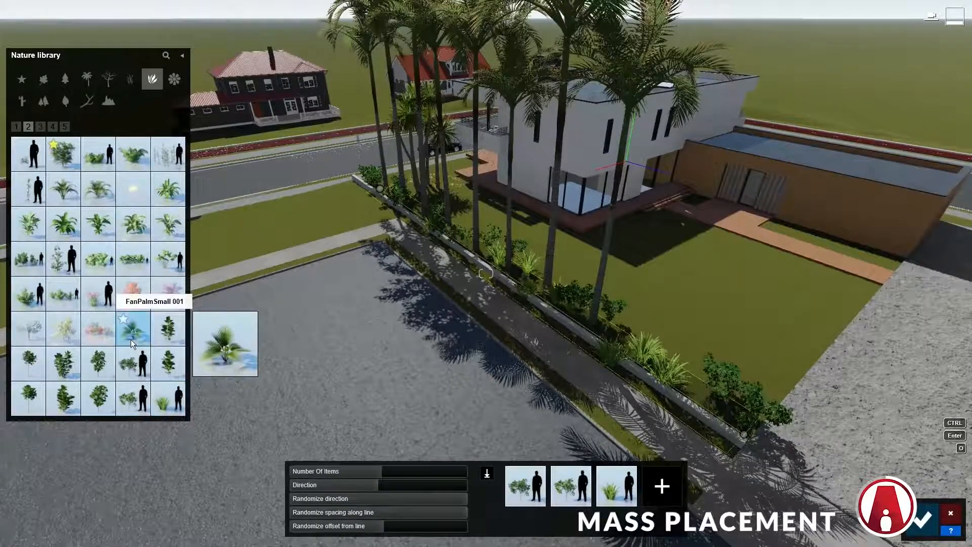
left_click(618, 491)
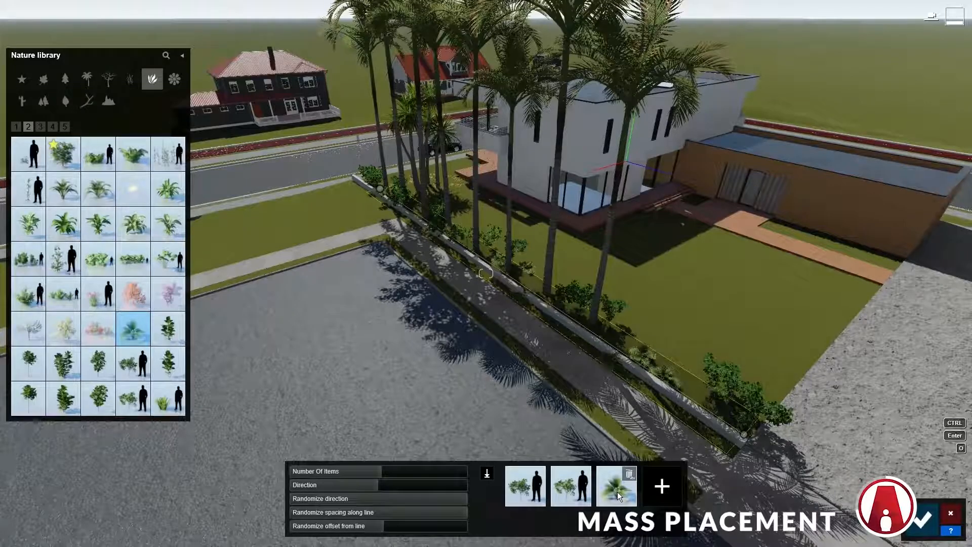
double_click(628, 473)
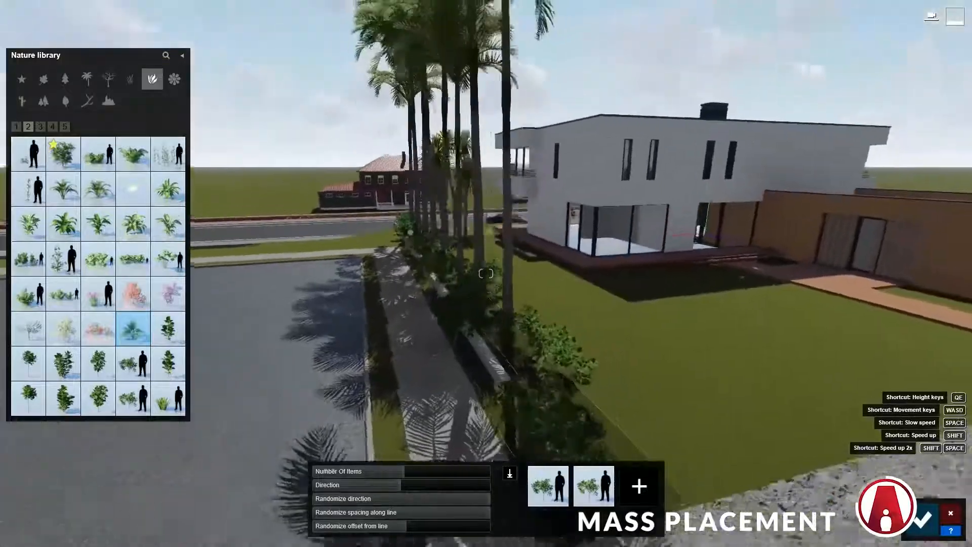
Step: Increase the number of items along the wall to form a dense hedge, and fine-tune the random offset from the line
right_click_drag(486, 274, 362, 281)
left_click_drag(420, 471, 491, 479)
left_click_drag(405, 527, 405, 525)
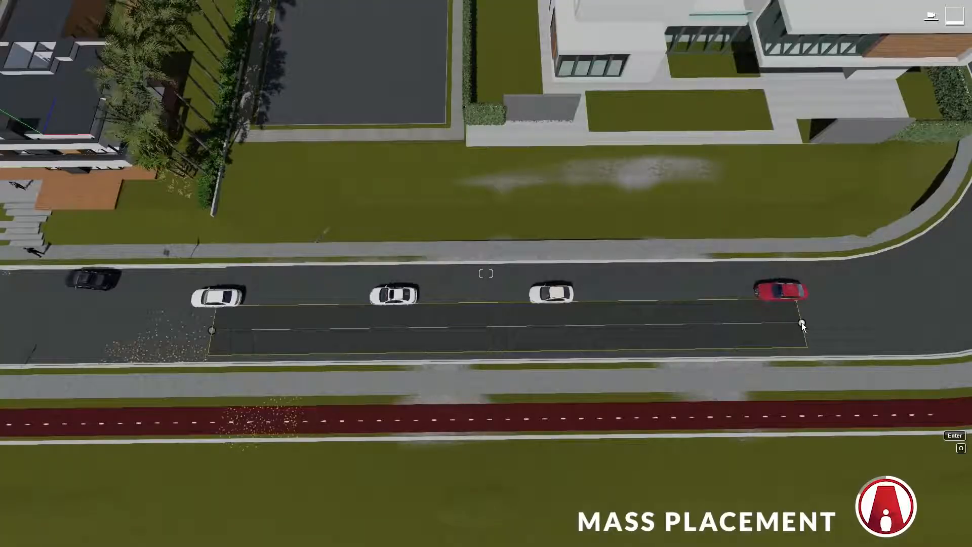
Step: Mass-place a second row of cars along the road and extend its line with two more points around the bend
left_click(800, 323)
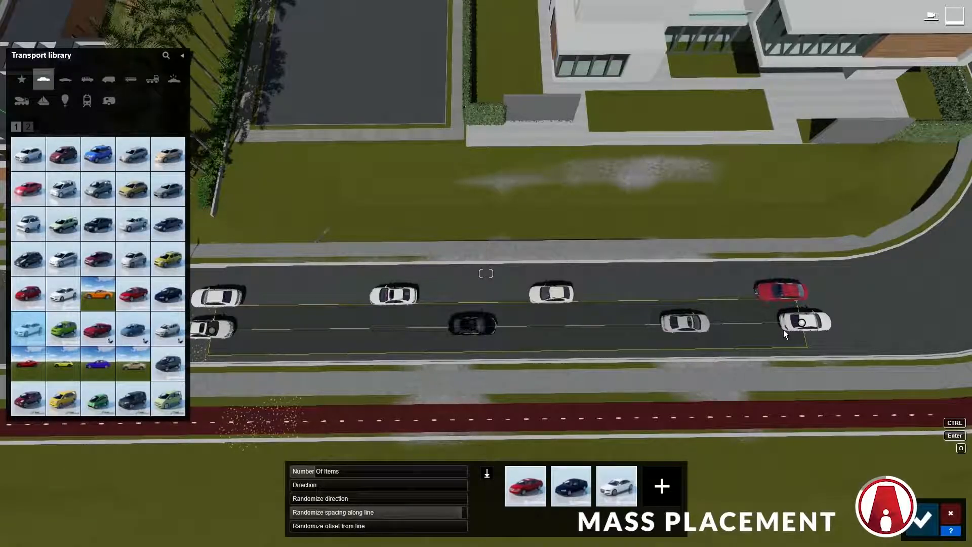
key("d")
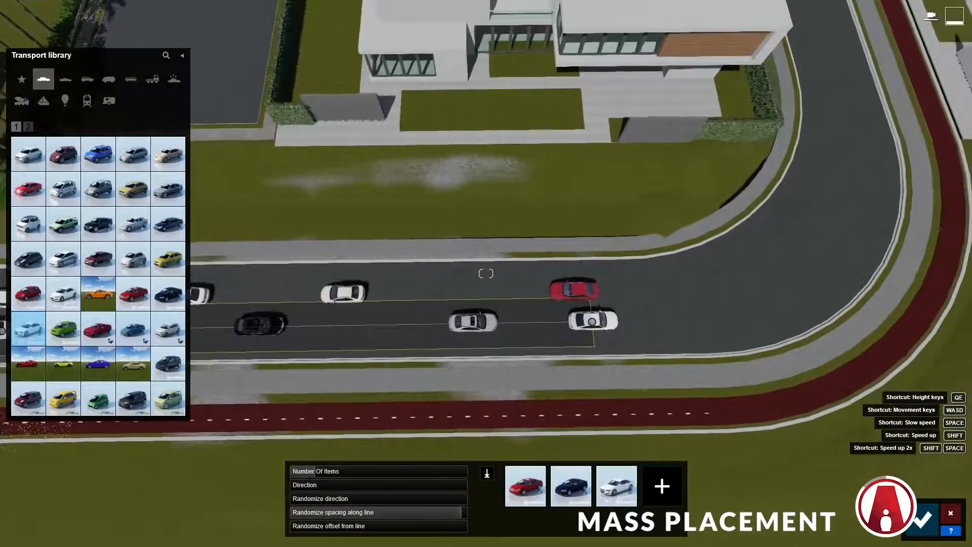
left_click(772, 245)
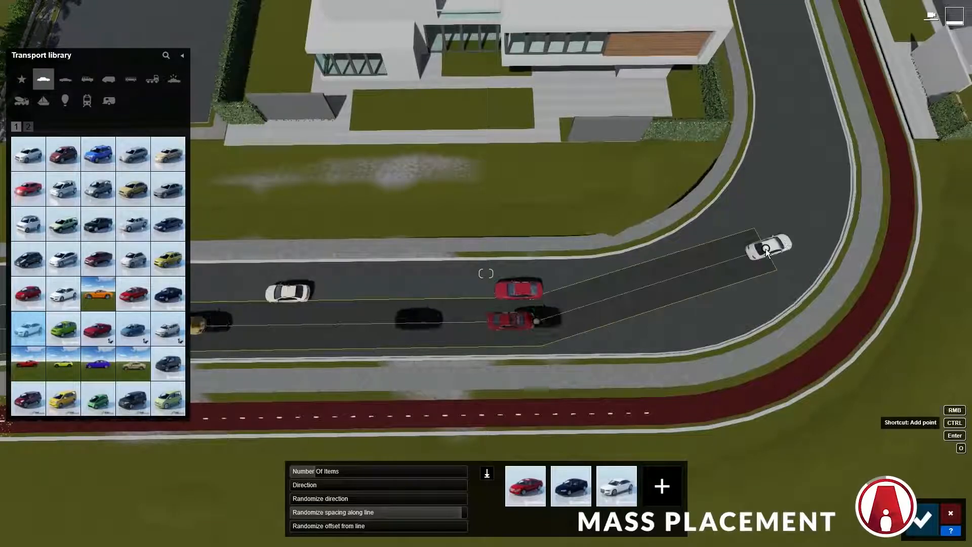
left_click(804, 96)
Step: Smooth the corners of the car line and move its two middle points so that it follows the road's curve
left_click(537, 324)
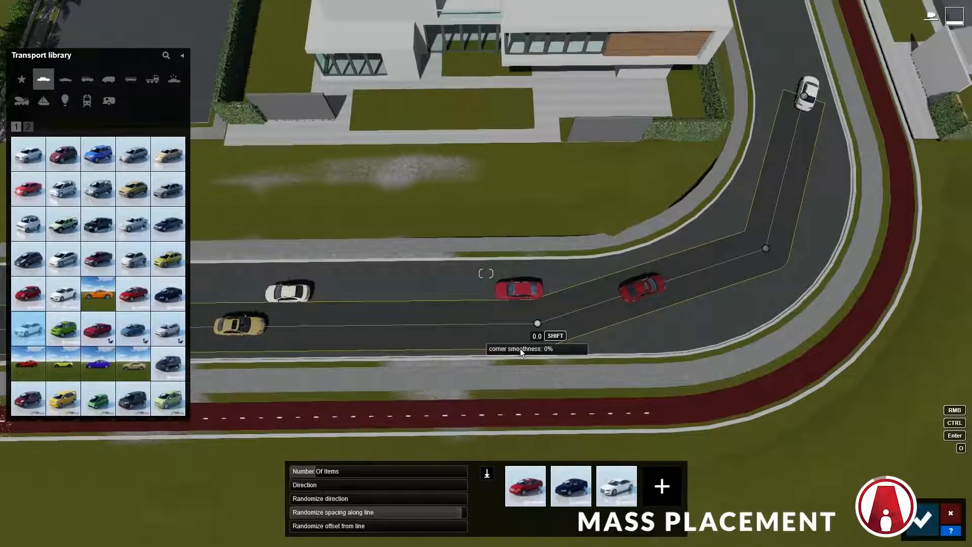
left_click_drag(537, 324, 639, 319)
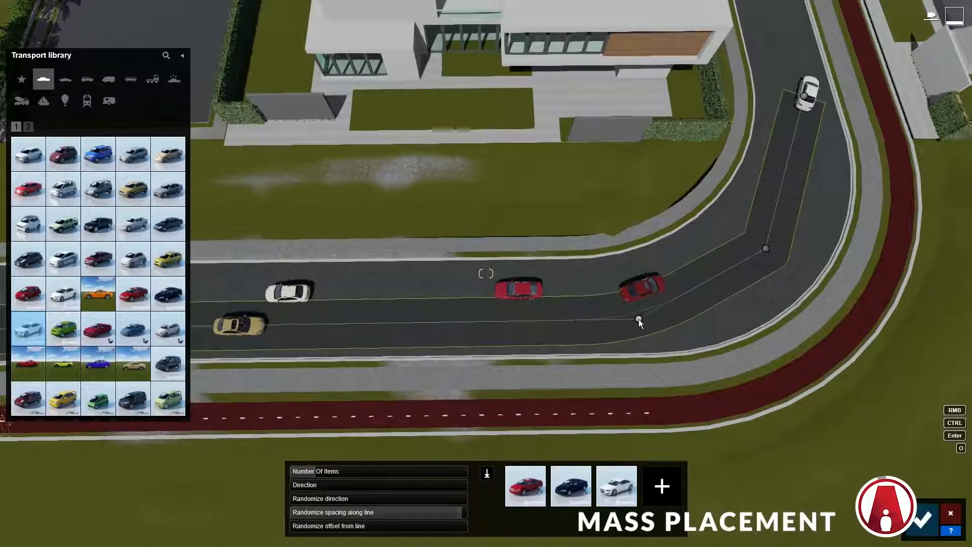
left_click_drag(780, 272, 814, 275)
left_click_drag(765, 247, 795, 249)
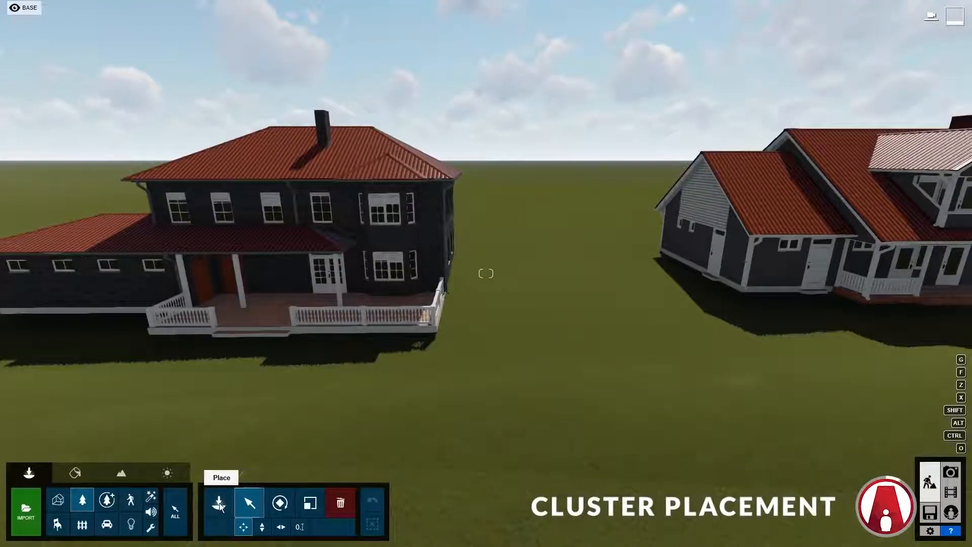
Step: Place a cluster of round green shrubs on the lawn between the two red-roofed houses using cluster placement
left_click(219, 504)
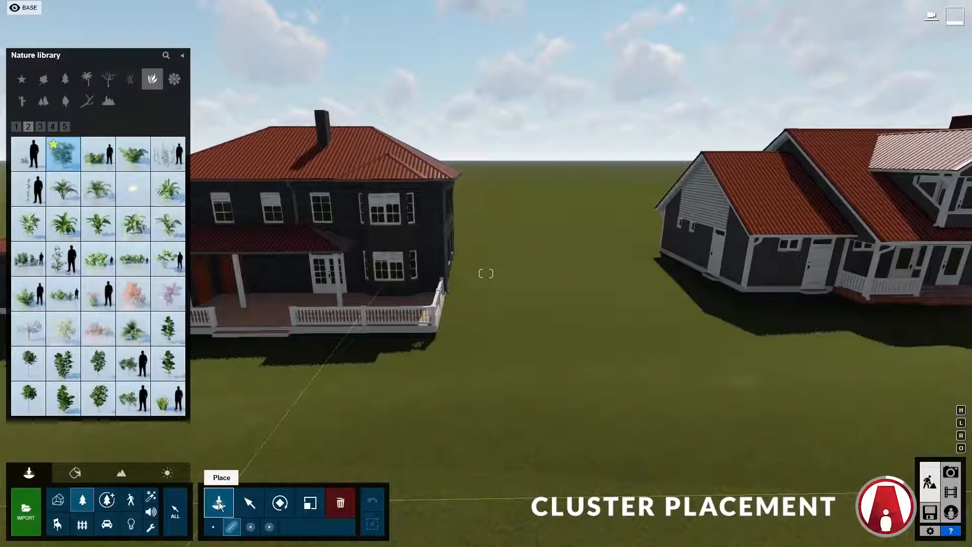
left_click(21, 125)
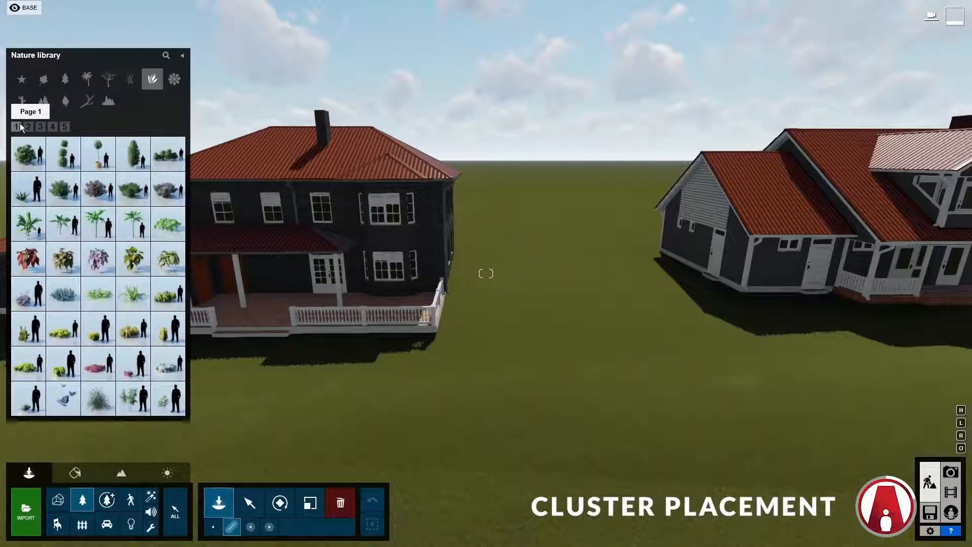
left_click(64, 188)
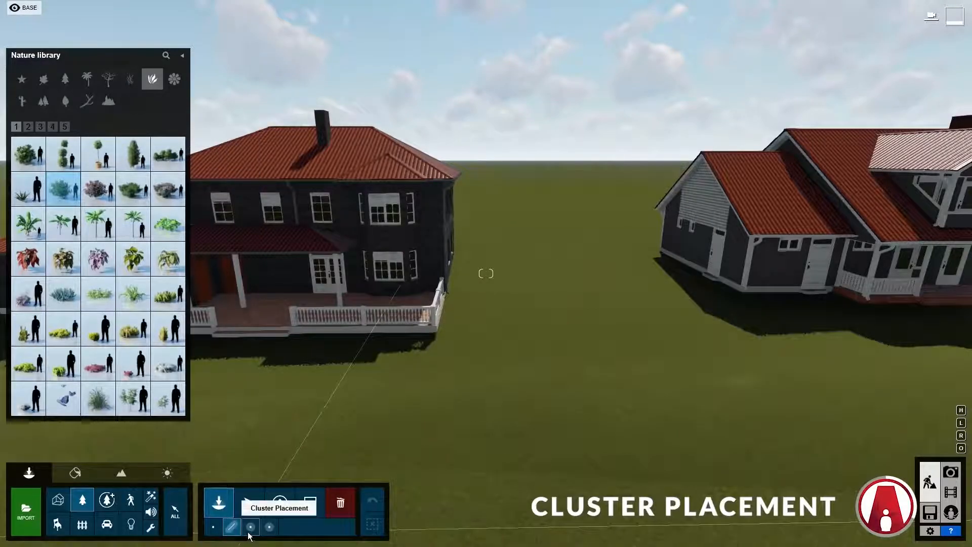
left_click(250, 529)
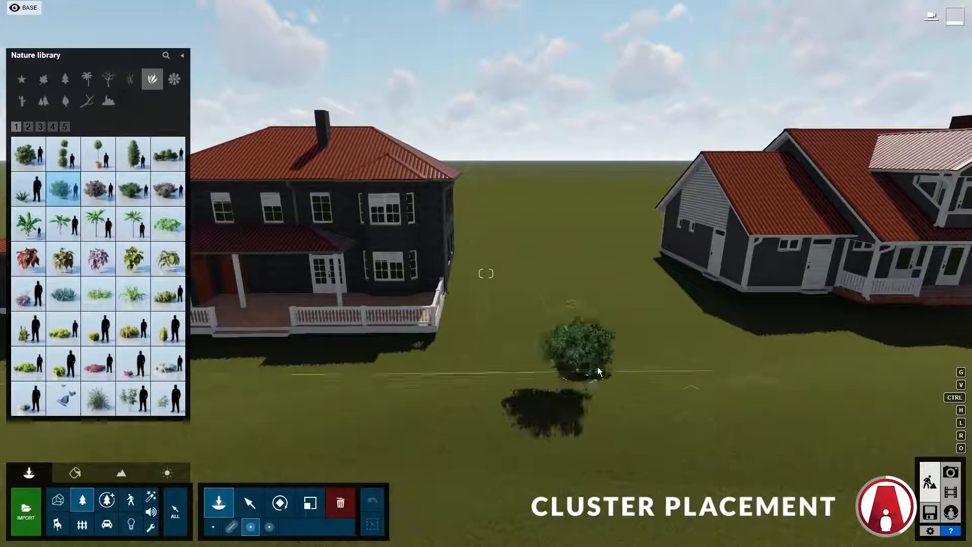
left_click(575, 360)
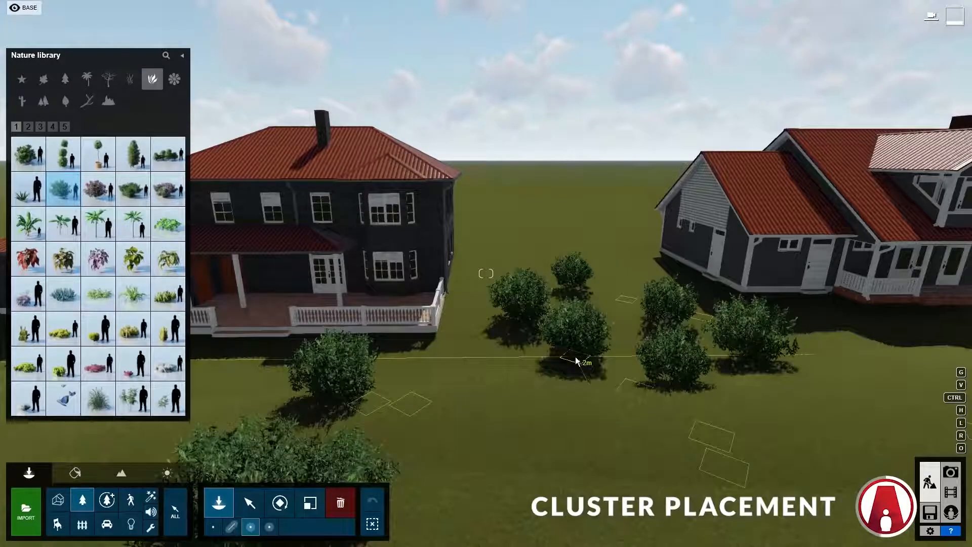
Step: Place another cluster of the same shrubs on the grass beyond the side wing of the dark red-roofed house
key("a")
mouse_move(575, 359)
right_mouse_down()
mouse_move(498, 359)
mouse_move(558, 358)
right_mouse_up()
key("a")
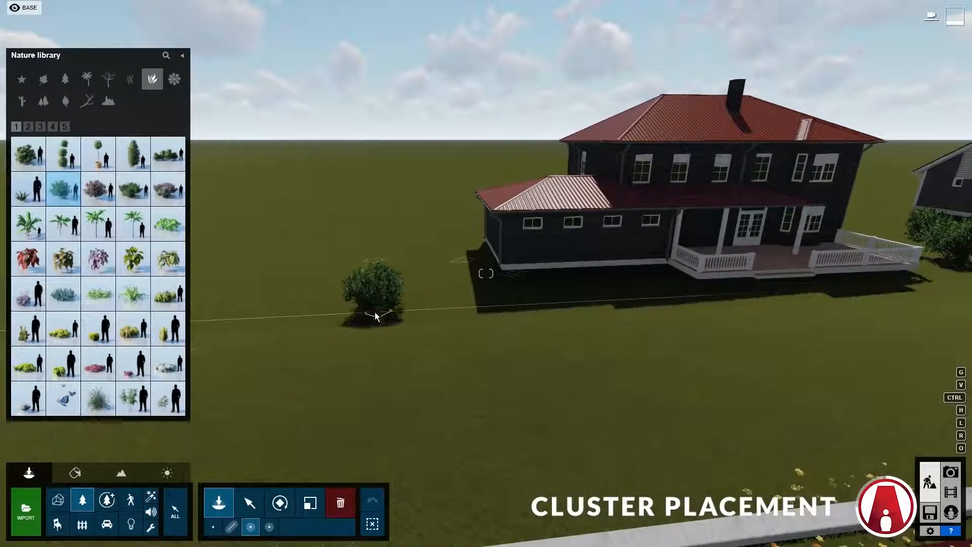
left_click(357, 321)
right_click_drag(358, 321, 284, 394)
key("a")
key("q")
left_click(315, 239)
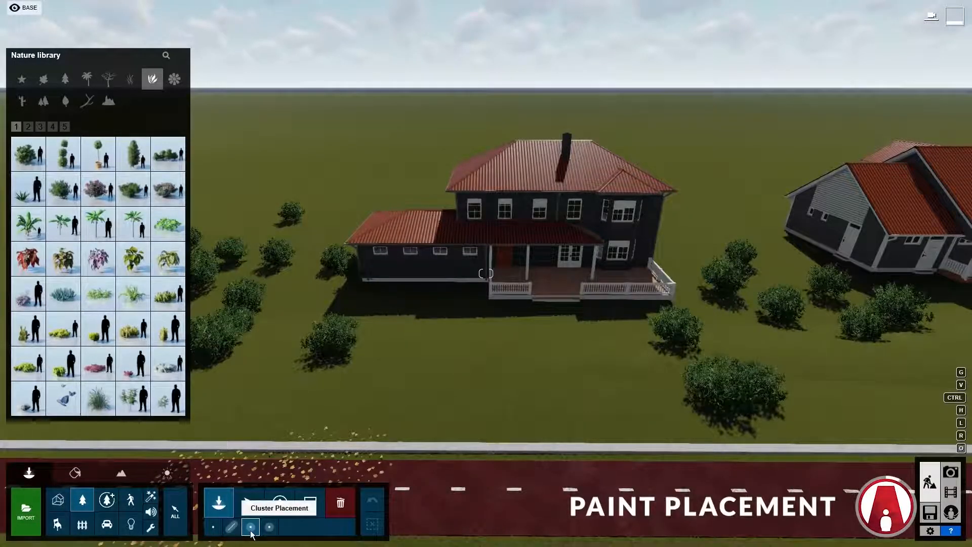
Step: With paint placement, choose the starred broadleaf tree and brush a loose stand of trees behind the red-roofed houses
left_click(269, 528)
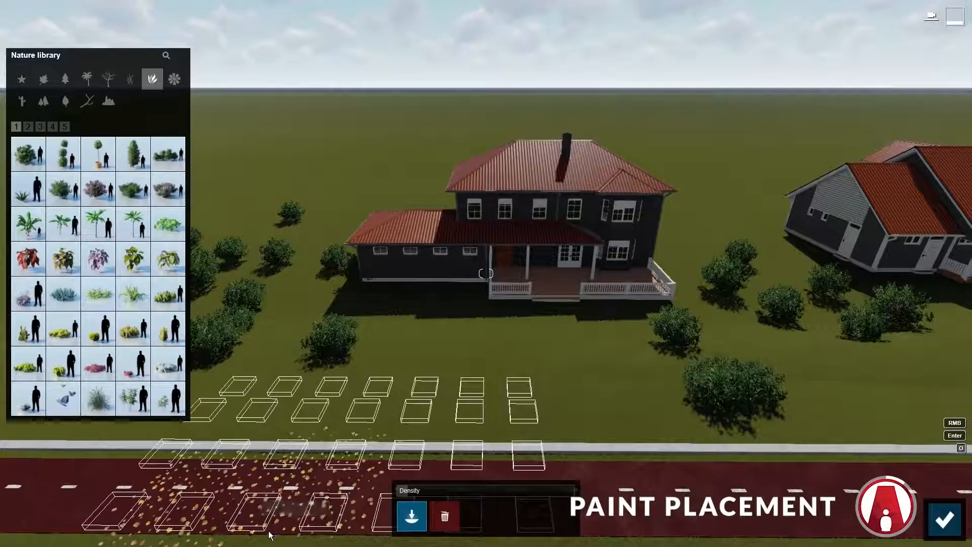
left_click(48, 81)
left_click(37, 127)
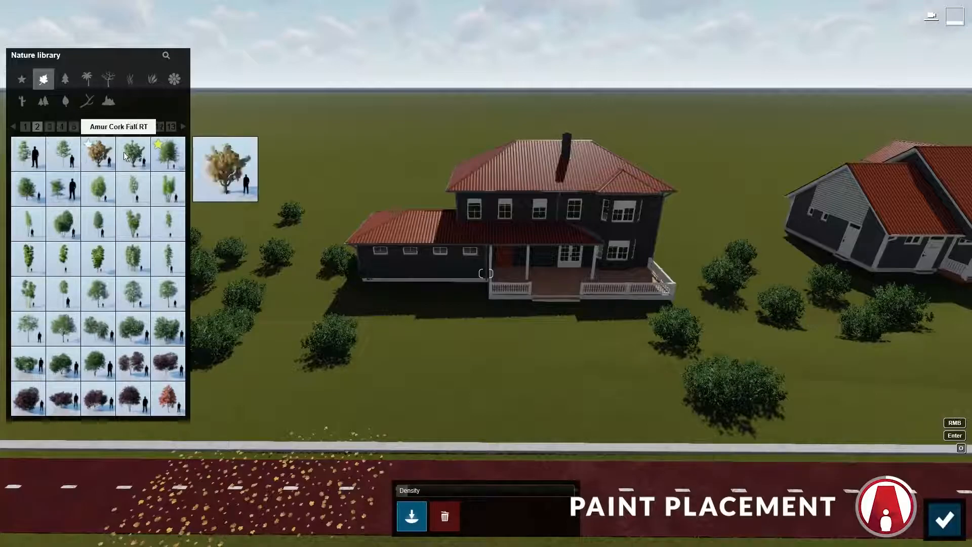
left_click(168, 153)
key("s")
key("q")
right_click_drag(292, 231, 292, 284)
mouse_move(676, 263)
left_mouse_down()
mouse_move(285, 253)
mouse_move(220, 228)
mouse_move(805, 197)
mouse_move(841, 216)
mouse_move(386, 162)
mouse_move(243, 182)
mouse_move(319, 253)
mouse_move(325, 280)
left_mouse_up()
Step: Raise the brush density and paint a dense forest over the houses, and erase most of those trees
left_click_drag(412, 492, 490, 491)
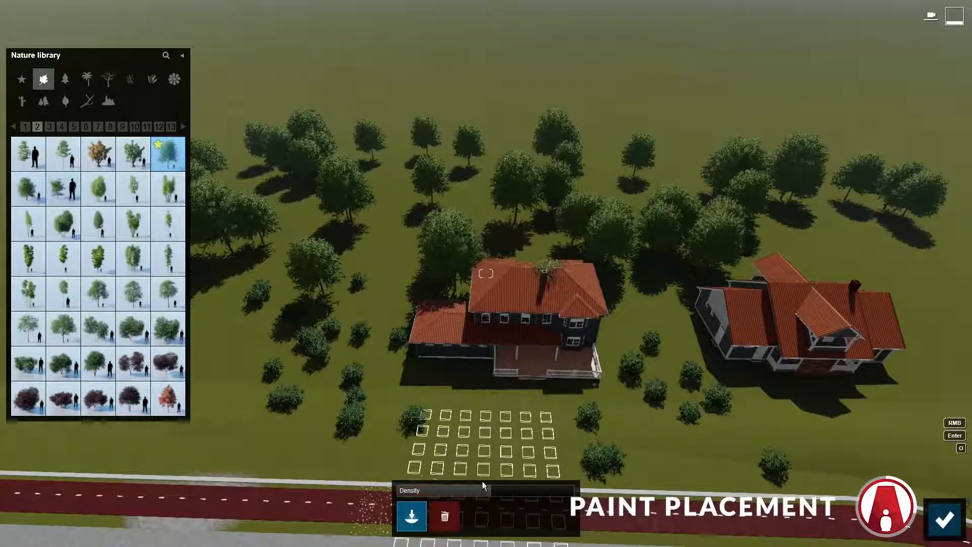
key("s")
mouse_move(309, 237)
left_mouse_down()
mouse_move(264, 233)
mouse_move(754, 211)
mouse_move(636, 263)
mouse_move(408, 239)
mouse_move(403, 262)
mouse_move(504, 415)
left_mouse_up()
left_click(446, 516)
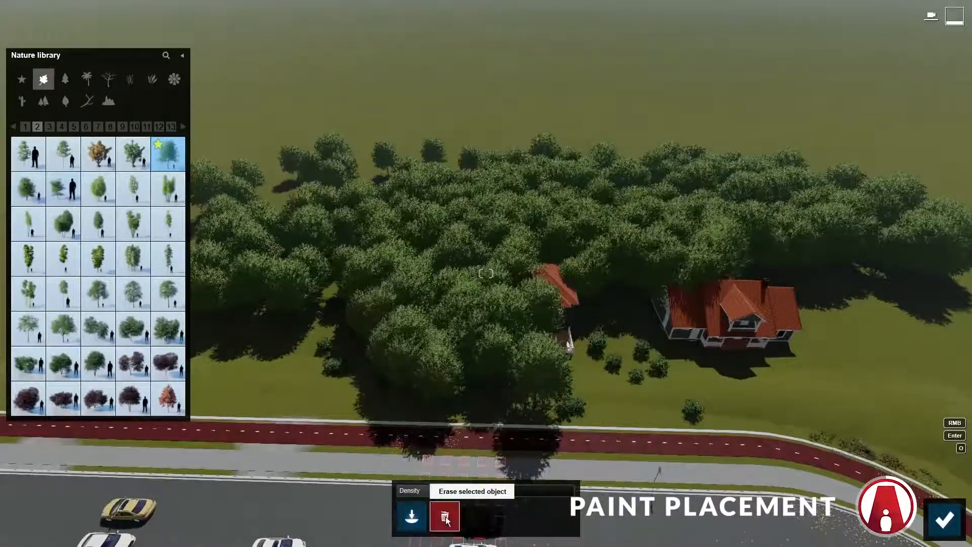
mouse_move(572, 427)
left_mouse_down()
mouse_move(418, 359)
mouse_move(501, 274)
mouse_move(346, 302)
mouse_move(703, 279)
mouse_move(384, 213)
mouse_move(601, 206)
mouse_move(546, 260)
mouse_move(651, 206)
left_mouse_up()
left_click_drag(881, 254, 722, 265)
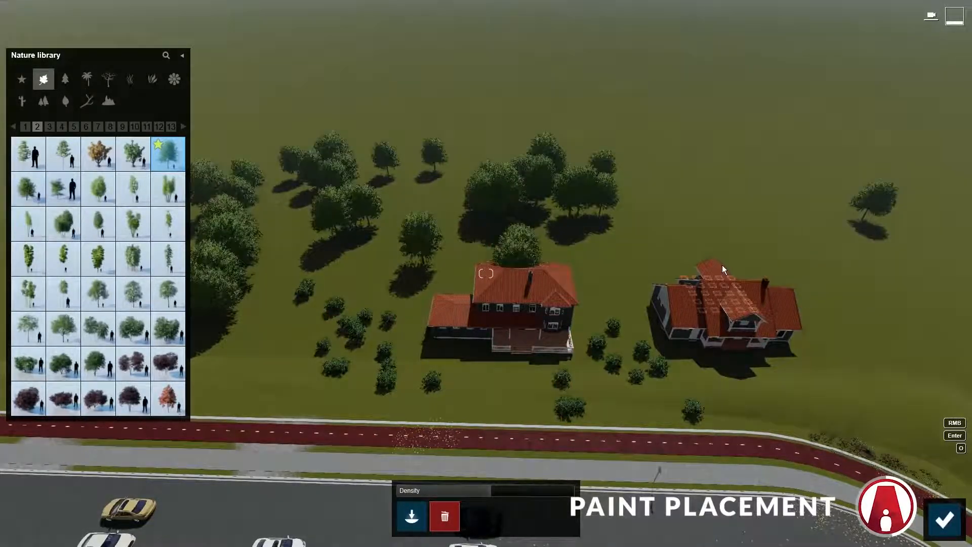
Step: Paint a different broadleaf tree behind the houses, lower the brush density and paint another sparser pass
left_click(63, 328)
left_click_drag(425, 238, 881, 218)
left_click_drag(490, 491, 424, 490)
mouse_move(456, 203)
left_mouse_down()
mouse_move(431, 178)
mouse_move(810, 217)
left_mouse_up()
right_click_drag(885, 316, 937, 269)
Step: Erase the second tree type behind the houses and sweep the eraser over the shrubs beside the dark house
left_click(445, 514)
right_click_drag(673, 303, 600, 270)
mouse_move(431, 298)
left_mouse_down()
mouse_move(541, 267)
mouse_move(330, 209)
mouse_move(618, 230)
mouse_move(721, 258)
mouse_move(891, 273)
left_mouse_up()
right_click_drag(759, 274, 911, 273)
mouse_move(615, 263)
left_mouse_down()
mouse_move(578, 250)
mouse_move(421, 241)
mouse_move(248, 288)
left_mouse_up()
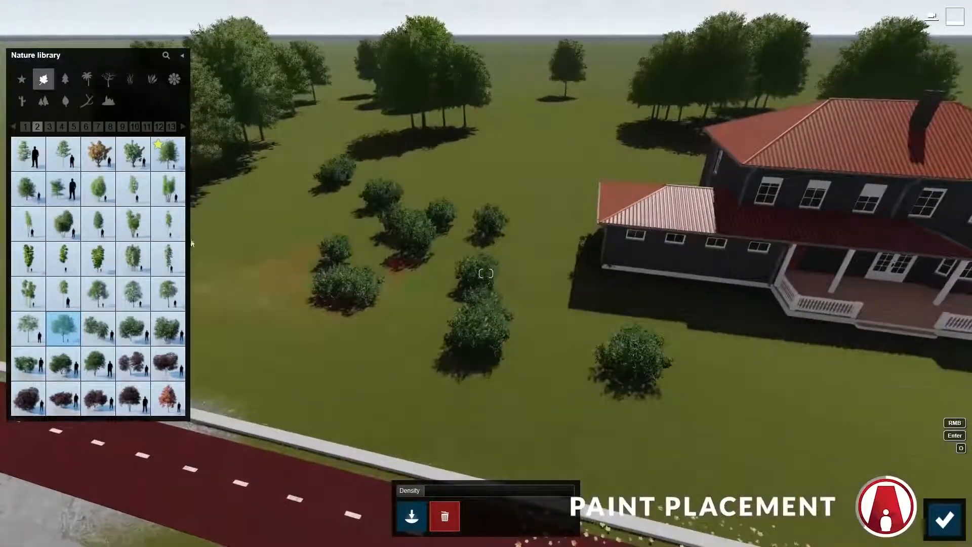
Step: Choose the placed shrub type and erase the shrubs beside the dark house with the brush
left_click(153, 80)
left_click(63, 188)
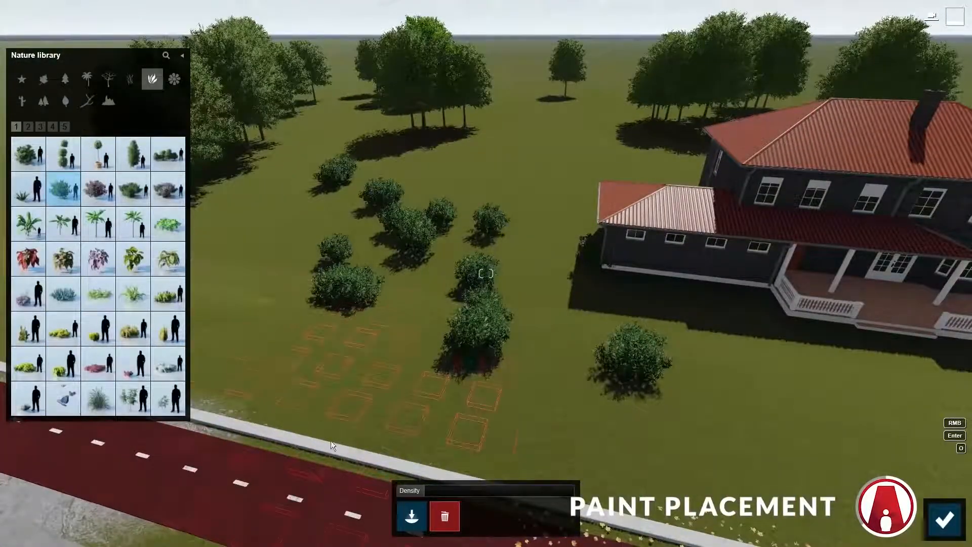
mouse_move(554, 432)
left_mouse_down()
mouse_move(373, 371)
mouse_move(485, 328)
left_mouse_up()
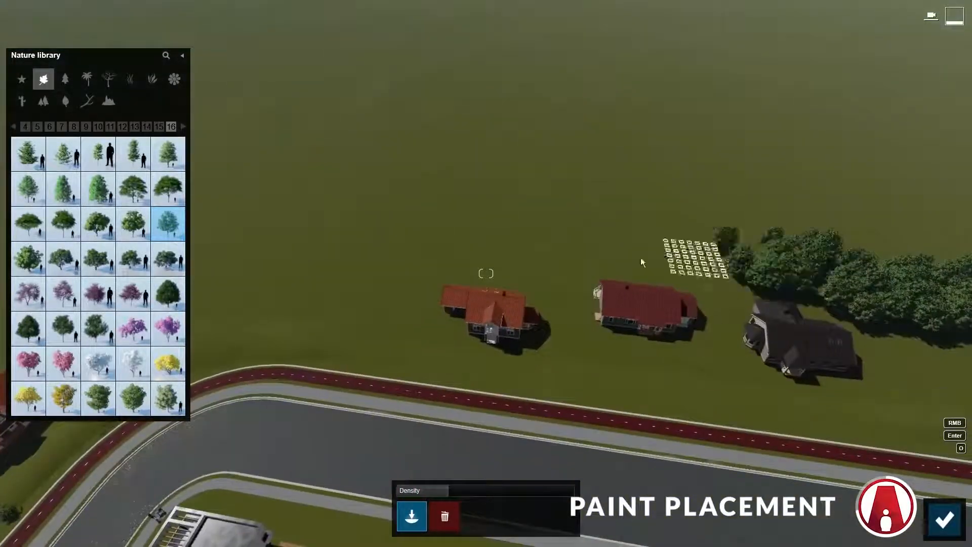
Step: Paint a continuous belt of broadleaf trees behind the houses, following the outer side of the neighbourhood road
left_click_drag(642, 263, 218, 248)
mouse_move(653, 314)
left_mouse_down()
mouse_move(358, 234)
mouse_move(223, 253)
left_mouse_up()
left_click_drag(686, 299, 234, 236)
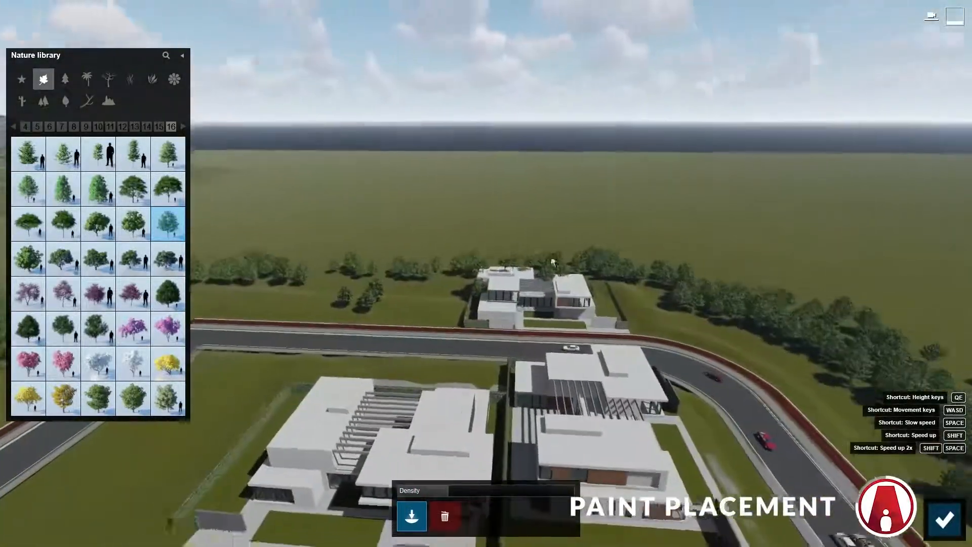
left_click_drag(450, 268, 229, 267)
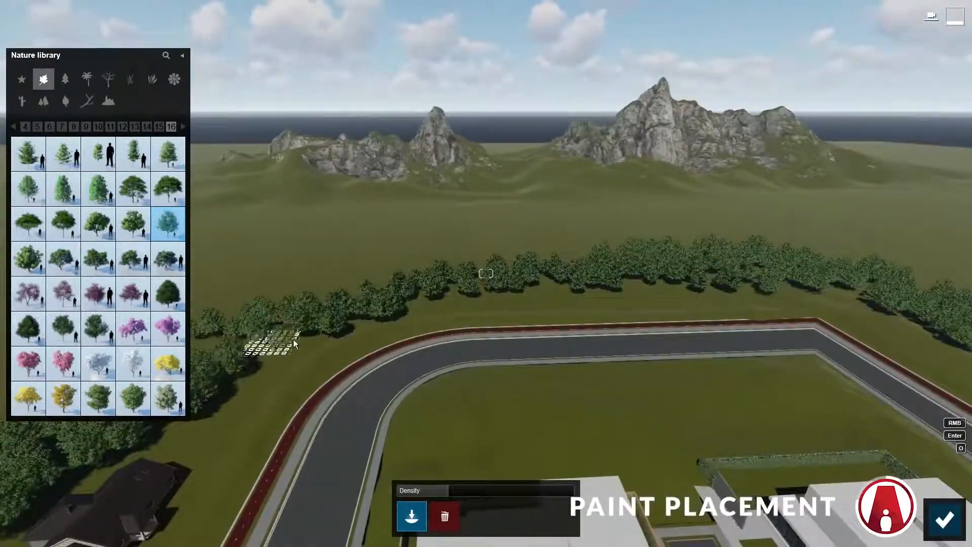
mouse_move(355, 332)
right_mouse_down()
mouse_move(356, 319)
mouse_move(200, 324)
right_mouse_up()
key("e")
mouse_move(377, 279)
right_mouse_down()
mouse_move(352, 259)
mouse_move(303, 255)
right_mouse_up()
Step: Thin out the painted tree belt along the road with the eraser at different densities and finish paint placement
left_click(444, 517)
left_click_drag(435, 491, 412, 491)
mouse_move(648, 253)
left_mouse_down()
mouse_move(391, 261)
mouse_move(700, 247)
mouse_move(832, 257)
left_mouse_up()
key("s")
right_click_drag(831, 254, 643, 288)
key("e")
key("q")
key("w")
left_click(475, 492)
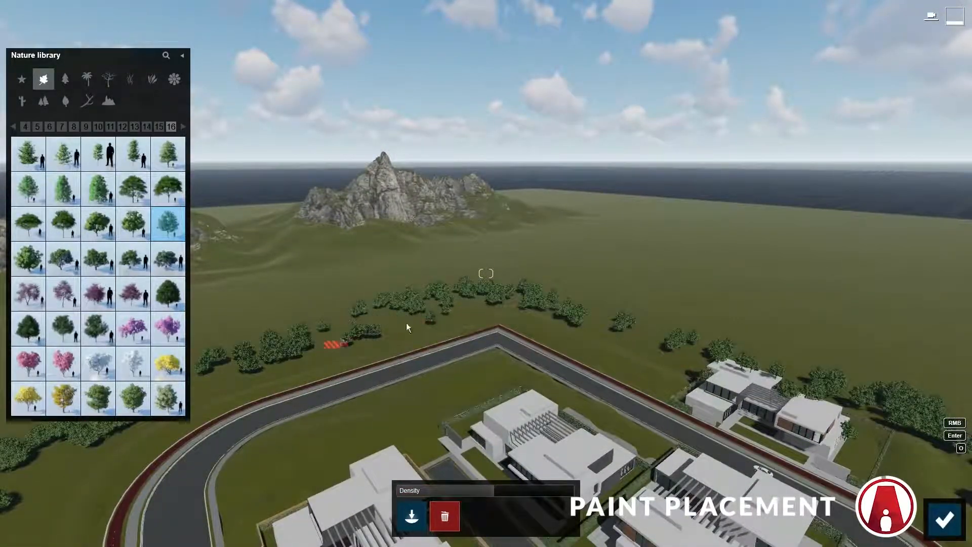
left_click(945, 518)
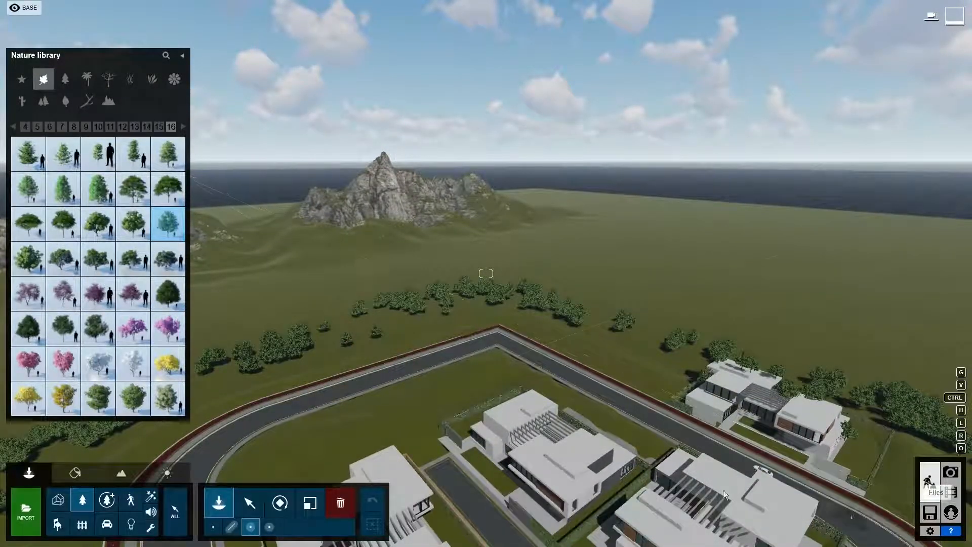
Step: Choose a ready-made forest group from the tree clusters and place several clusters of it beyond the road
left_click(44, 103)
left_click(65, 369)
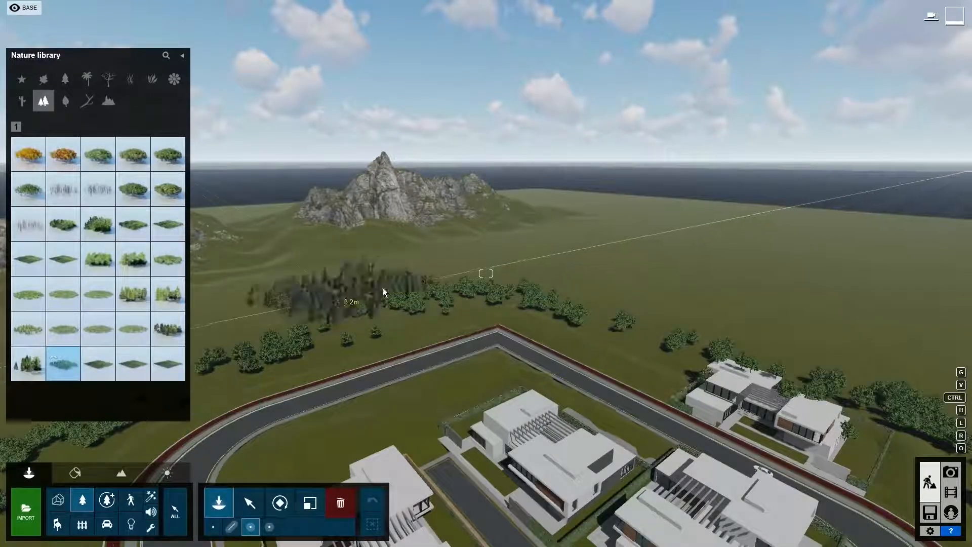
left_click(647, 316)
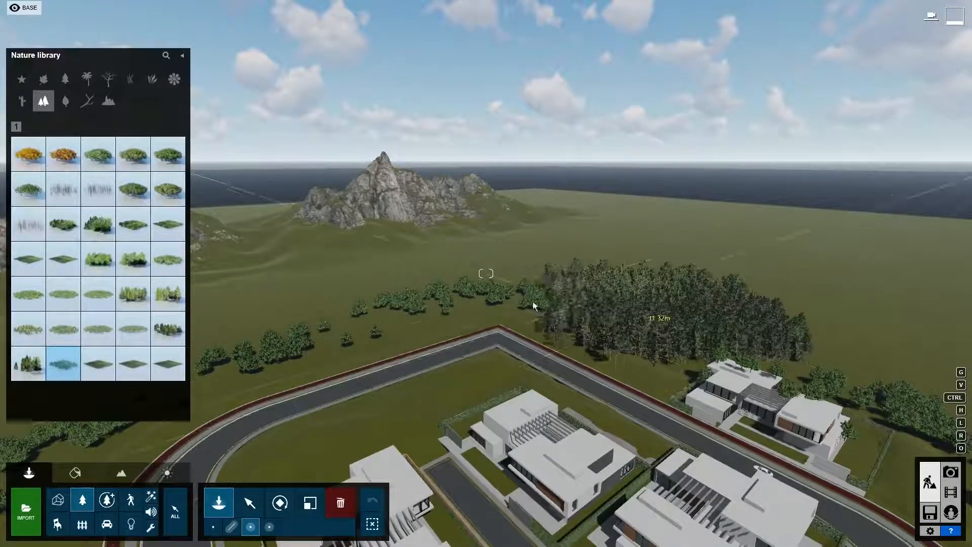
left_click(443, 286)
left_click(248, 309)
right_click_drag(249, 309, 555, 223)
left_click(451, 274)
left_click(500, 283)
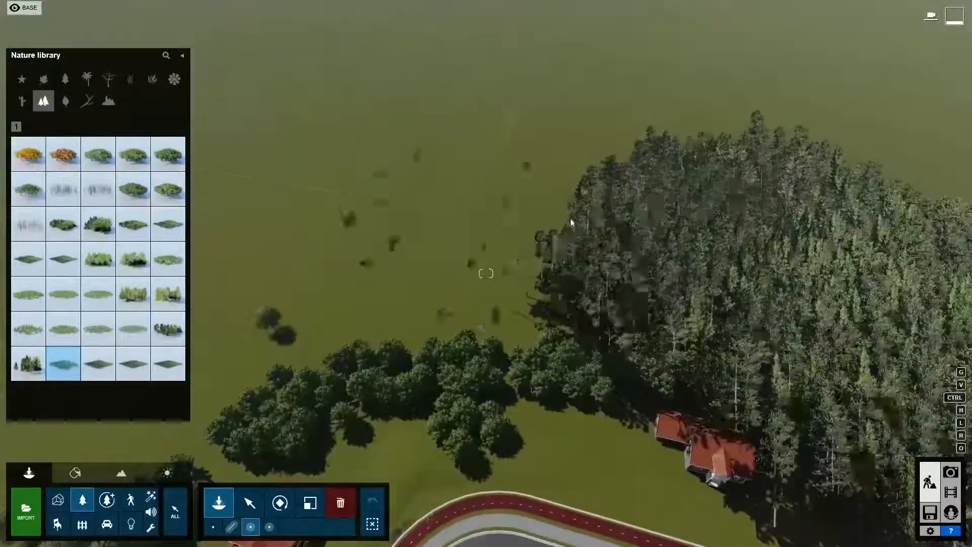
Step: Continue placing forest clusters until they surround the neighbourhood on all sides, and leave placement mode
left_click(542, 222)
left_click(345, 215)
right_click_drag(345, 215, 557, 248)
left_click(631, 264)
right_click_drag(631, 264, 676, 224)
left_click(677, 222)
left_click(571, 226)
left_click(494, 197)
right_click_drag(494, 197, 447, 163)
left_click(454, 165)
left_click(250, 503)
Step: Return to the modern corner house and preview two different trees from the fine-detail nature objects in the street
right_click_drag(324, 364, 258, 283)
key("s")
key("e")
right_click_drag(486, 274, 440, 240)
key("q")
key("e")
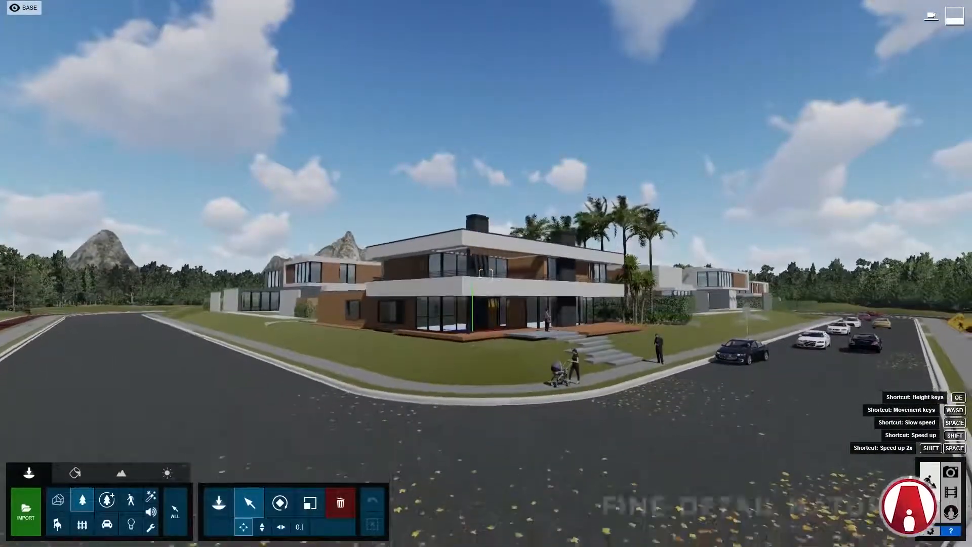
left_click(102, 506)
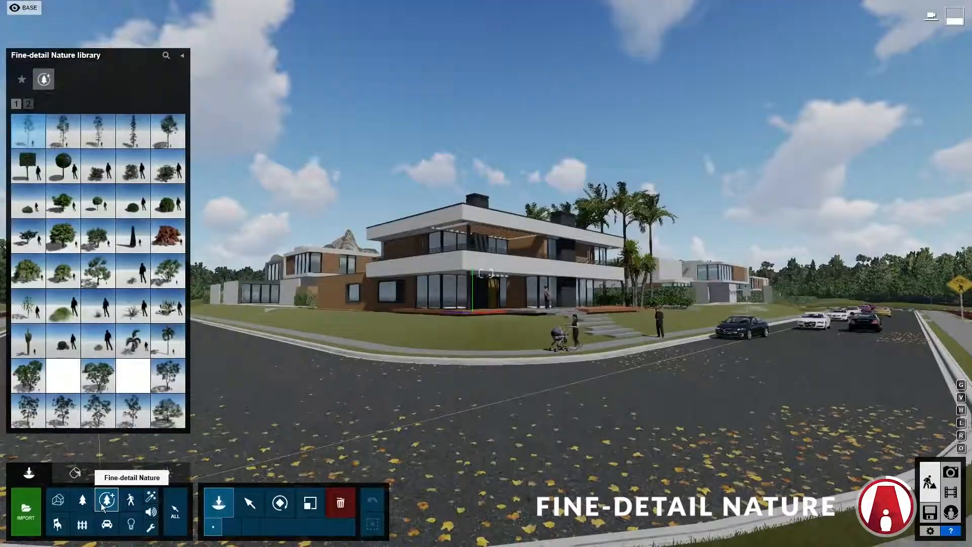
left_click(63, 236)
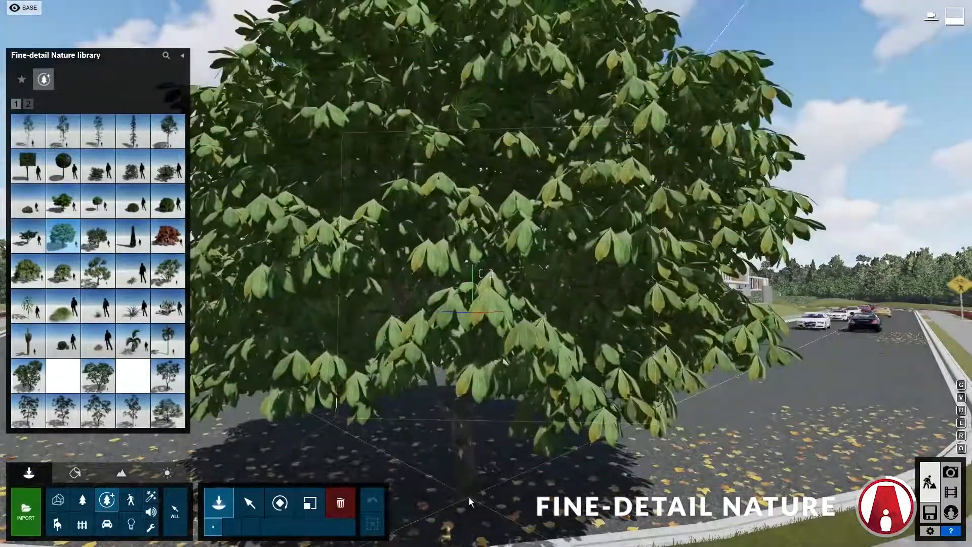
left_click(167, 271)
key("r")
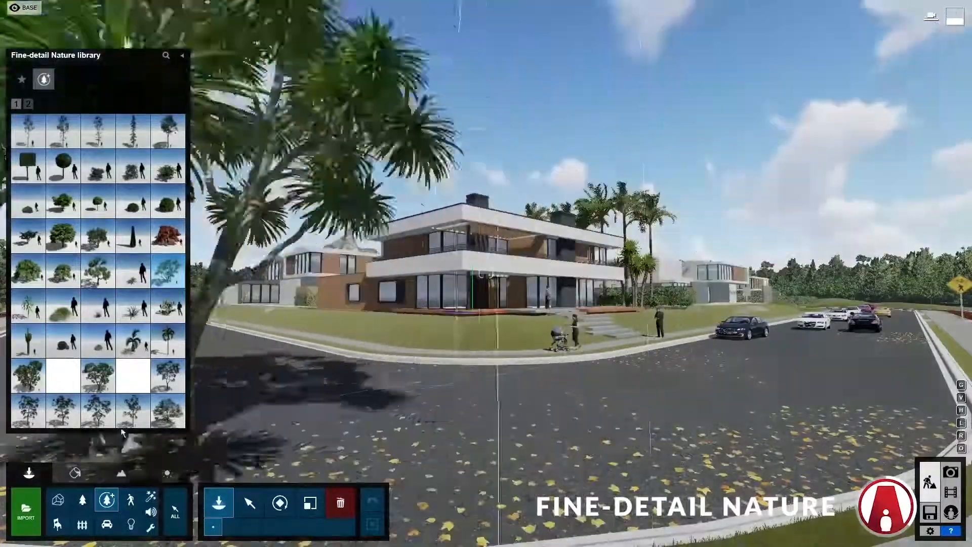
Step: Place a large fine-detail broadleaf tree on the grass beside the red bike path and inspect it up close
left_click(98, 375)
right_click_drag(493, 500, 493, 496)
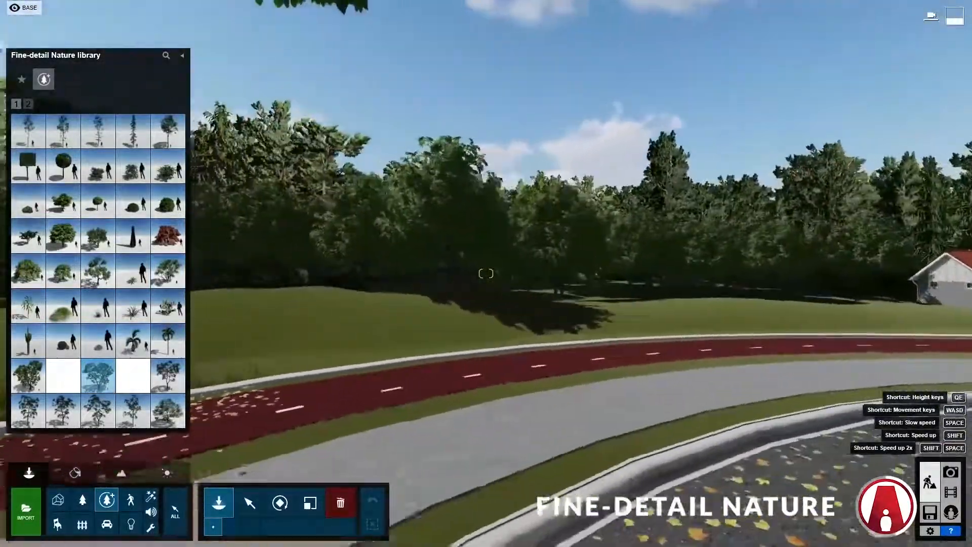
right_click_drag(493, 364, 477, 360)
key("w")
left_click(475, 360)
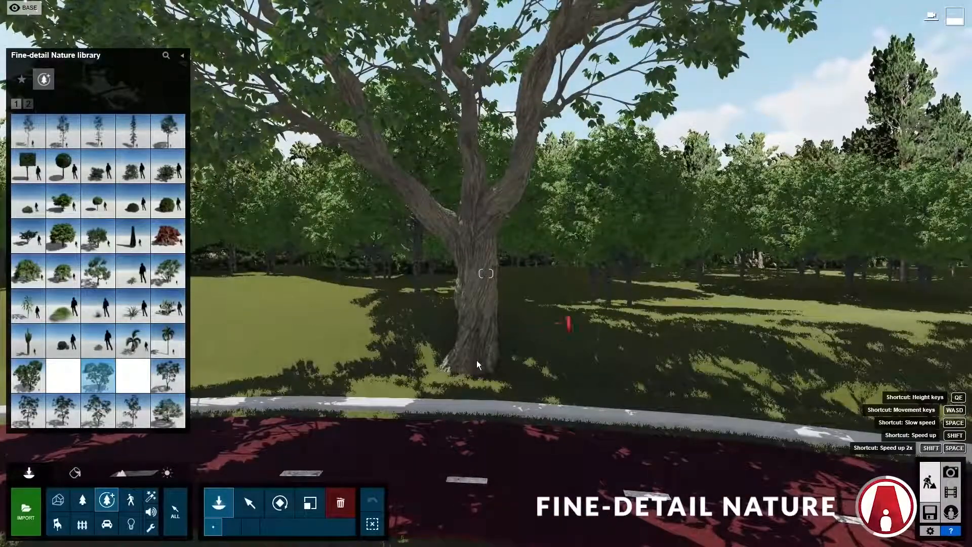
right_click_drag(476, 360, 449, 362)
key("w")
key("w")
key("w")
key("w")
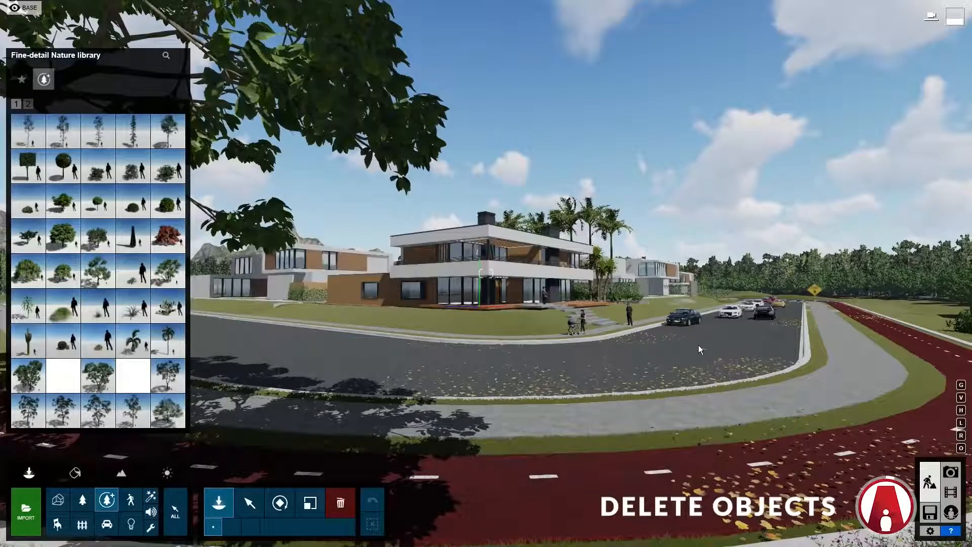
Step: Leave placement mode and switch the Background Trees layer on and off again above the corner house
left_click(251, 503)
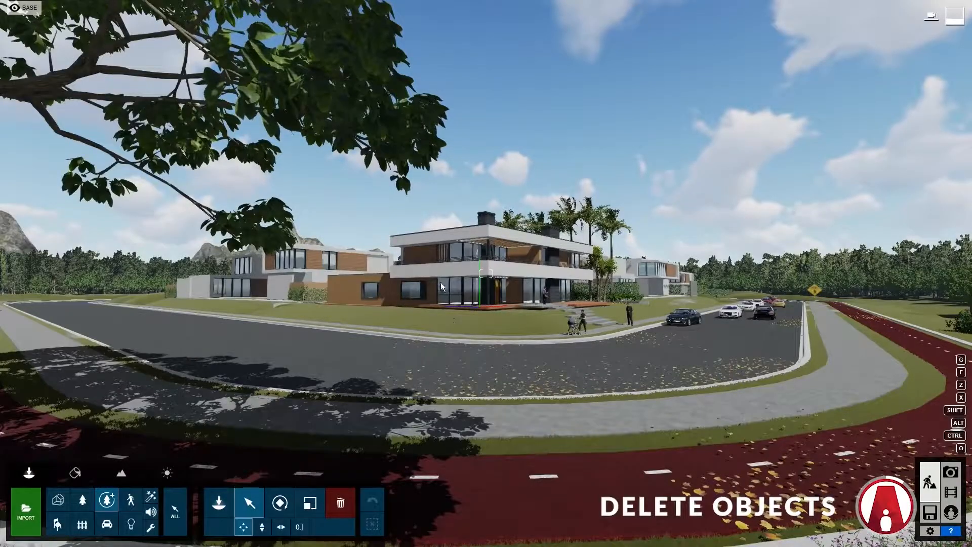
key("q")
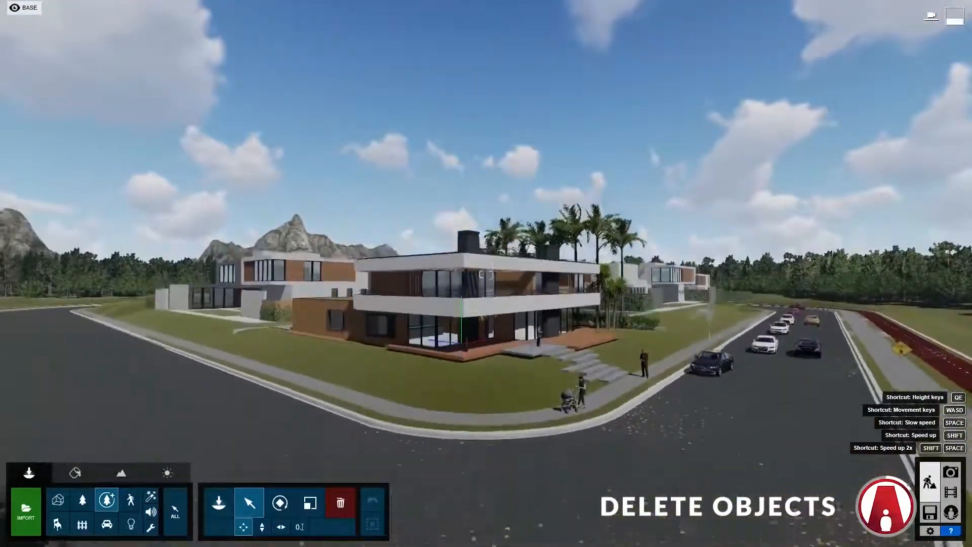
mouse_move(266, 16)
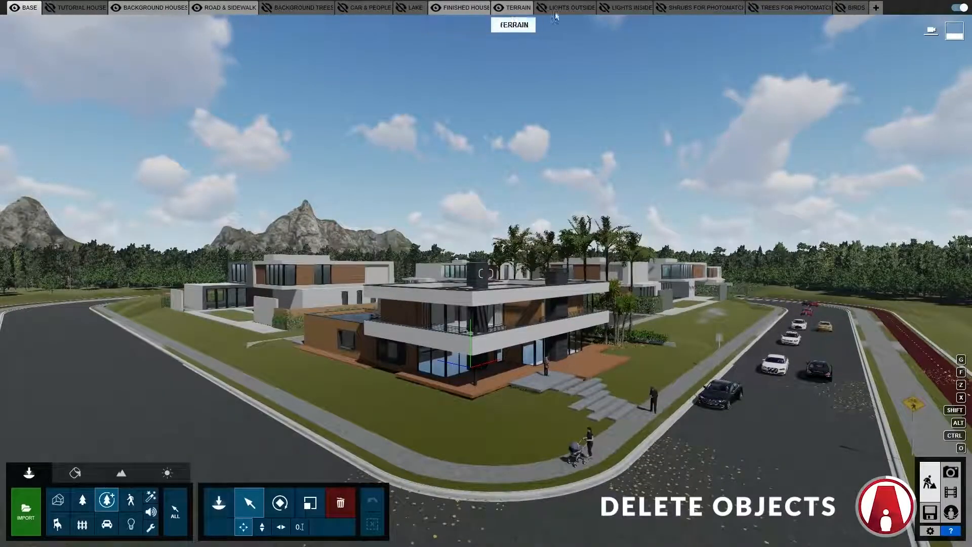
left_click(268, 9)
left_click(269, 8)
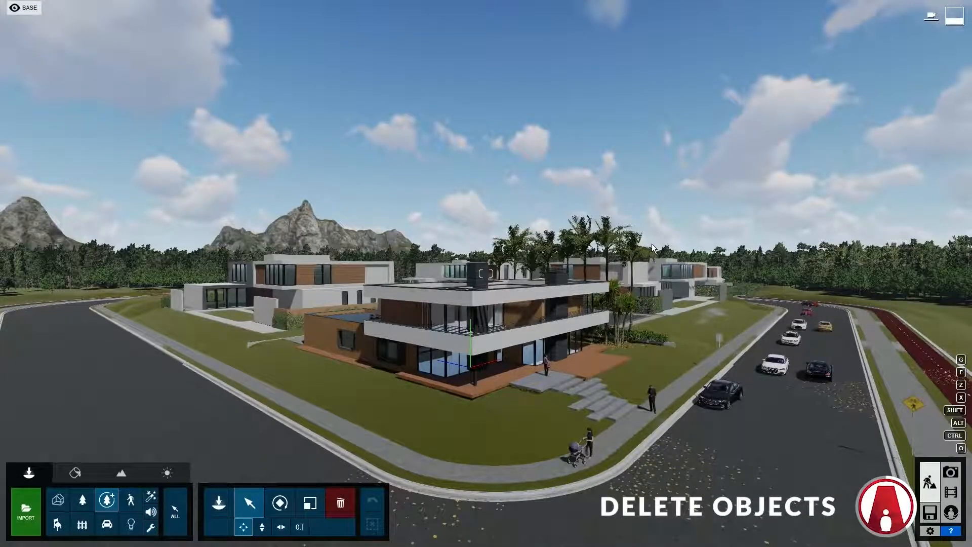
Step: Box-select all nature objects around the whole neighbourhood and delete them in bulk
key("shift+s")
mouse_move(388, 264)
right_mouse_down()
mouse_move(384, 329)
mouse_move(389, 277)
right_mouse_up()
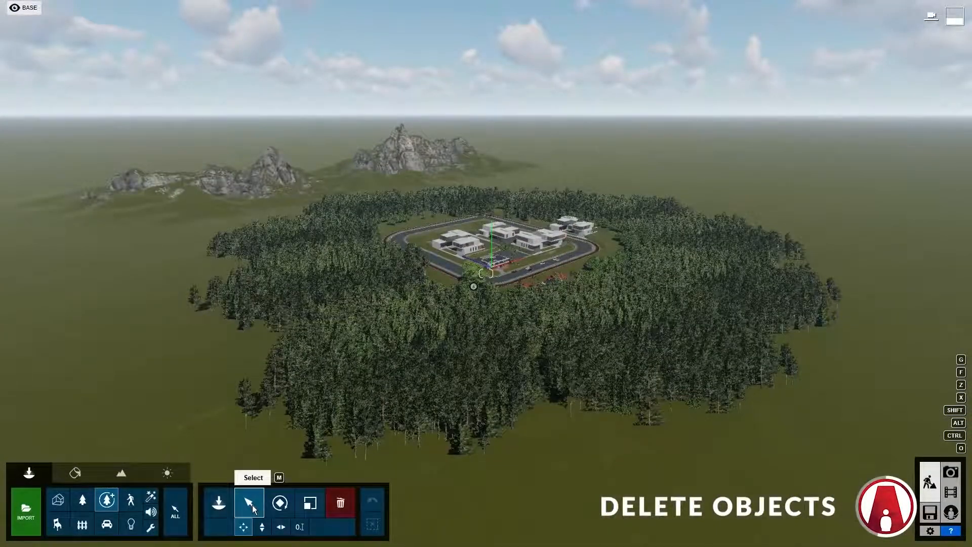
left_click(81, 501)
left_click_drag(104, 93, 878, 496, "ctrl")
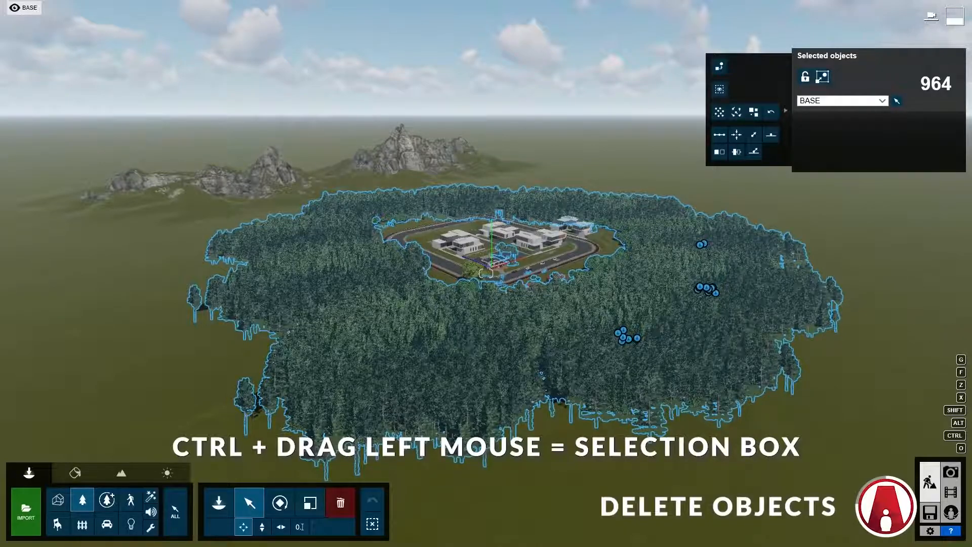
left_click(336, 511)
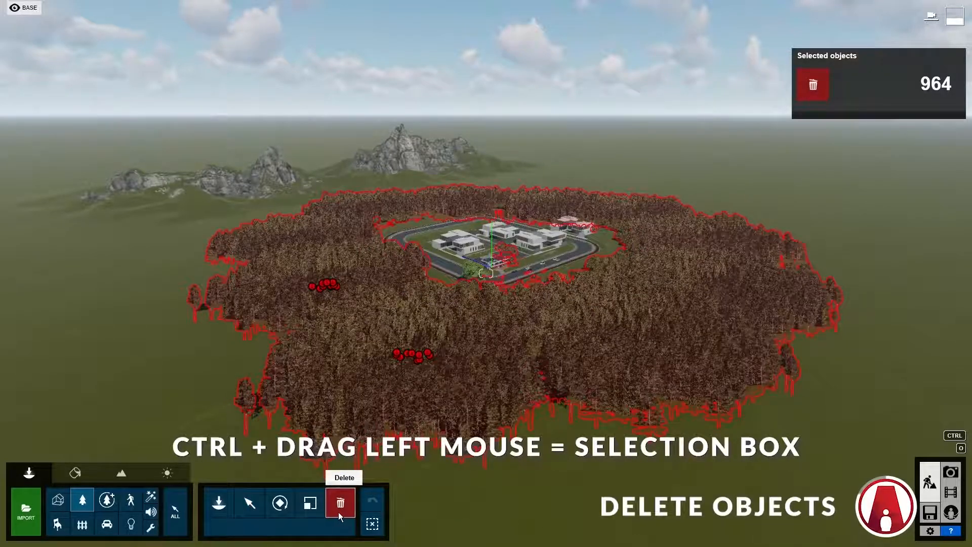
left_click(418, 354)
Step: Delete the vehicles on the street in bulk, as well as the people around the modern corner house
right_click_drag(418, 354, 499, 385)
key("w")
key("w")
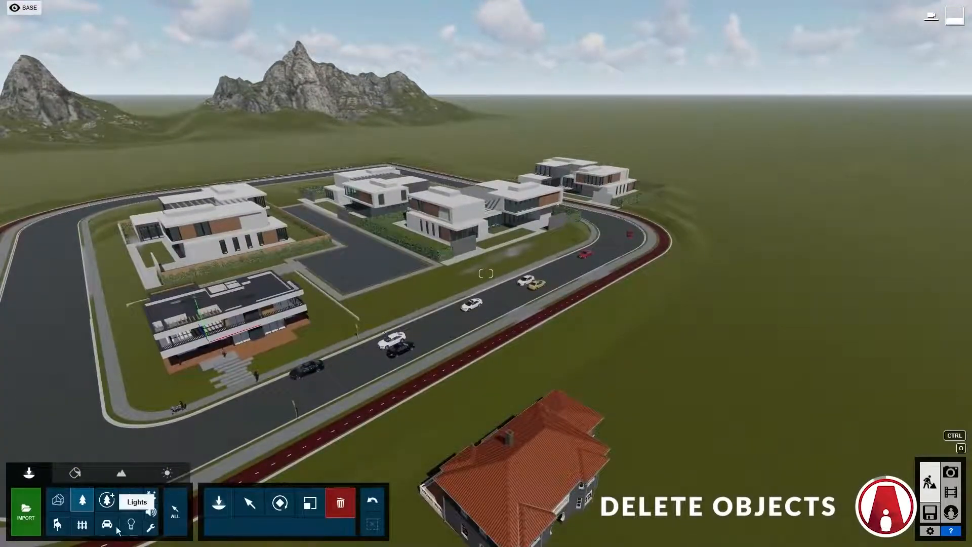
left_click_drag(181, 146, 744, 405, "ctrl")
left_click(400, 351)
left_click(132, 498)
left_click_drag(93, 175, 365, 437, "ctrl")
left_click(256, 380)
Step: Return to the corner house, leave delete mode and show the layers containing the complete landscaping and surroundings
right_click_drag(256, 379, 289, 299)
key("w")
key("e")
left_click(249, 503)
left_click(268, 7)
left_click(341, 12)
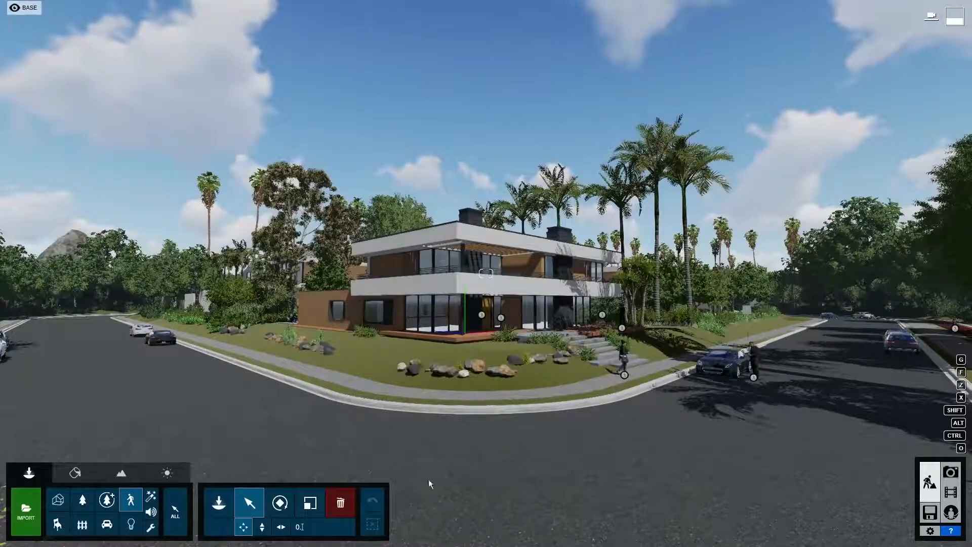
Step: Frame the corner house at low height from across the street beyond the red bike path, and switch to Photo mode
right_click_drag(839, 348, 839, 412)
key("q")
key("s")
key("e")
right_click_drag(861, 471, 869, 439)
key("w")
key("s")
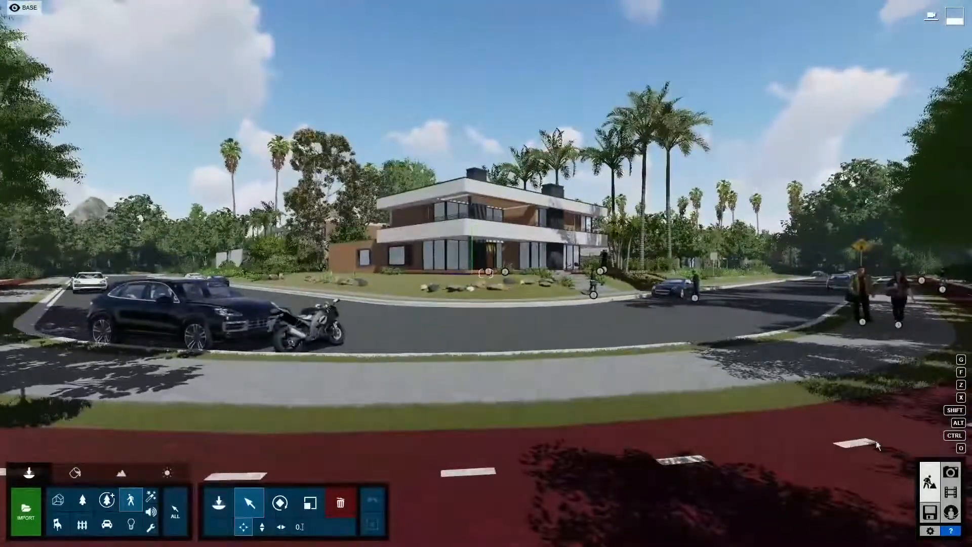
left_click(950, 472)
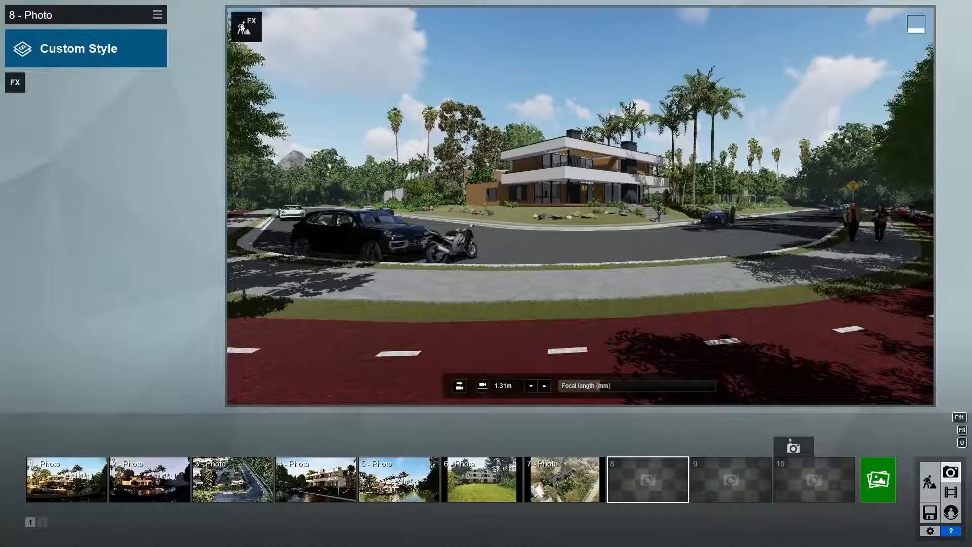
Step: Look through saved photos 1 to 4 with their styles, and select the empty photo slot 8
left_click(72, 479)
left_click(182, 491)
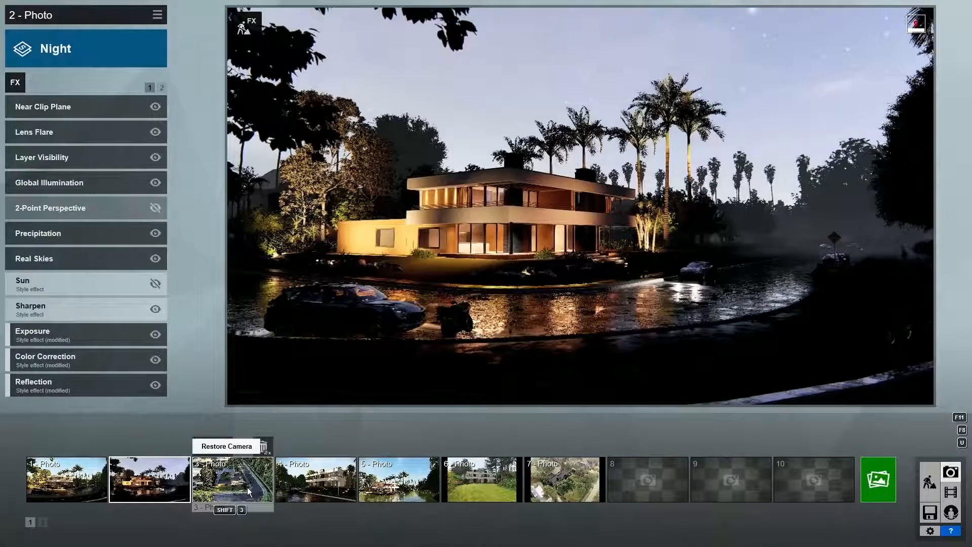
left_click(247, 487)
left_click(320, 488)
left_click(652, 477)
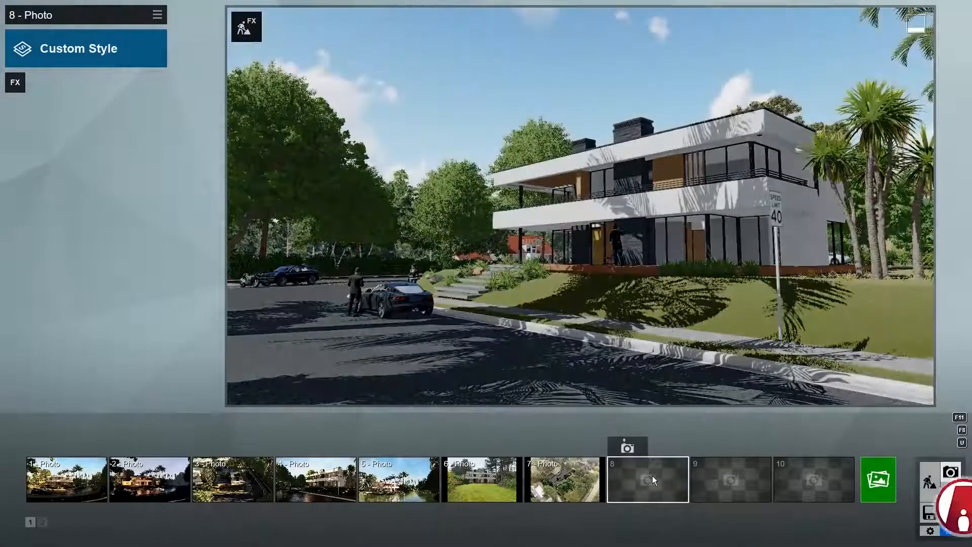
Step: Frame the corner house from across the street behind the red bike path with a 24 mm focal length
key("s")
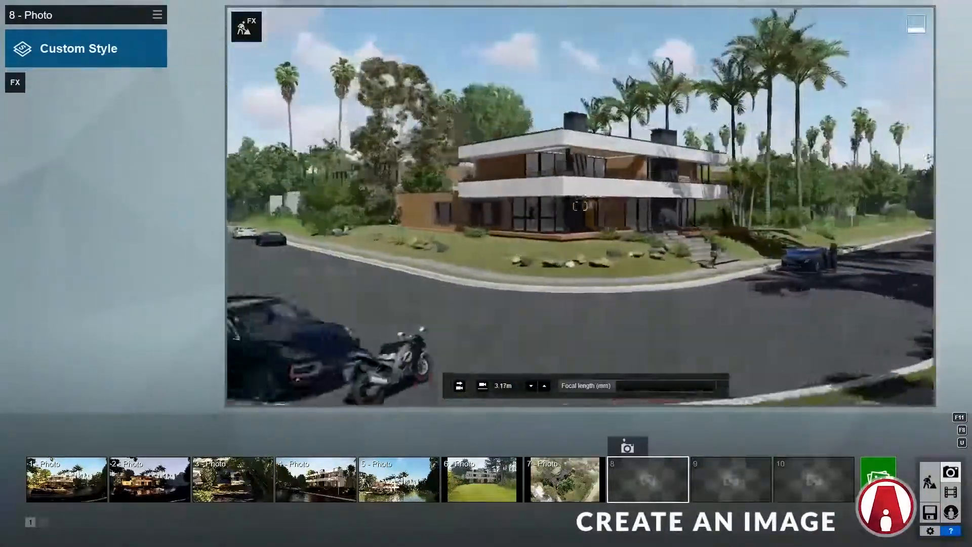
key("s")
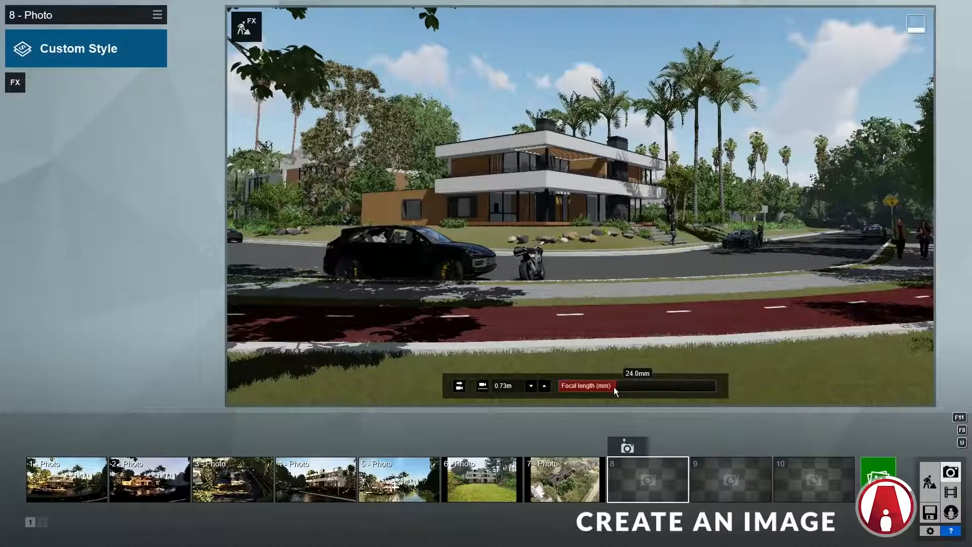
mouse_move(613, 387)
left_mouse_down()
mouse_move(585, 388)
mouse_move(632, 386)
left_mouse_up()
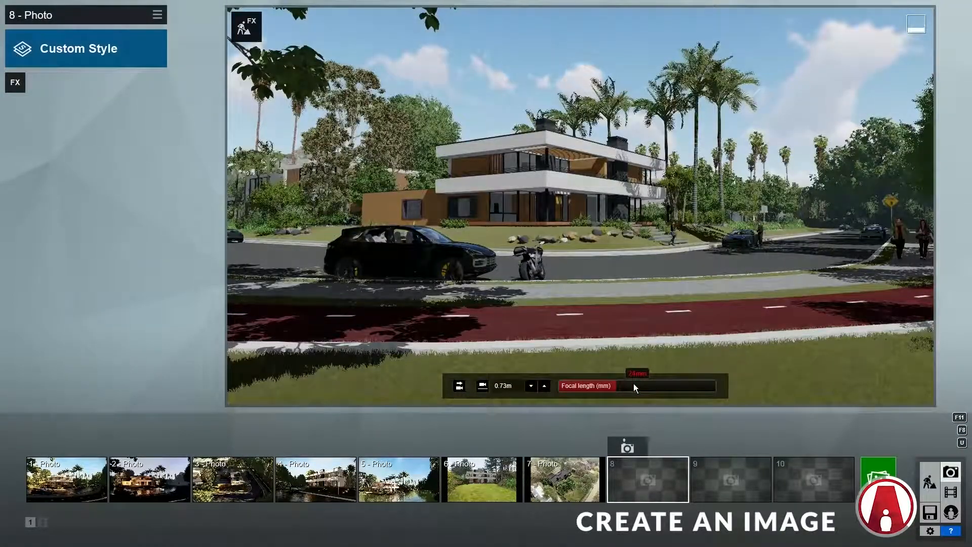
Step: Try small eye-level adjustments on the camera and set the eye level to 2.00 m
left_click(544, 386)
left_click(530, 386)
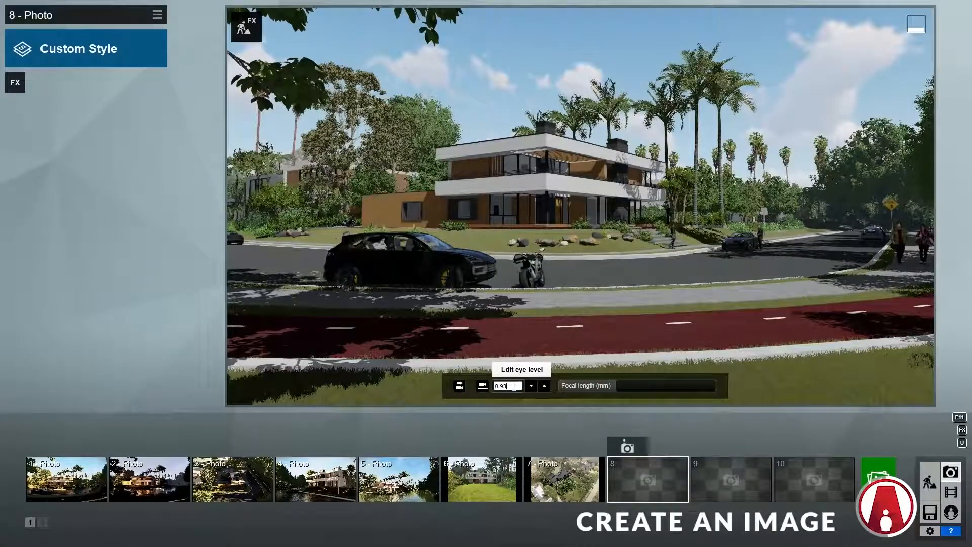
left_click(508, 385)
type("2.00m")
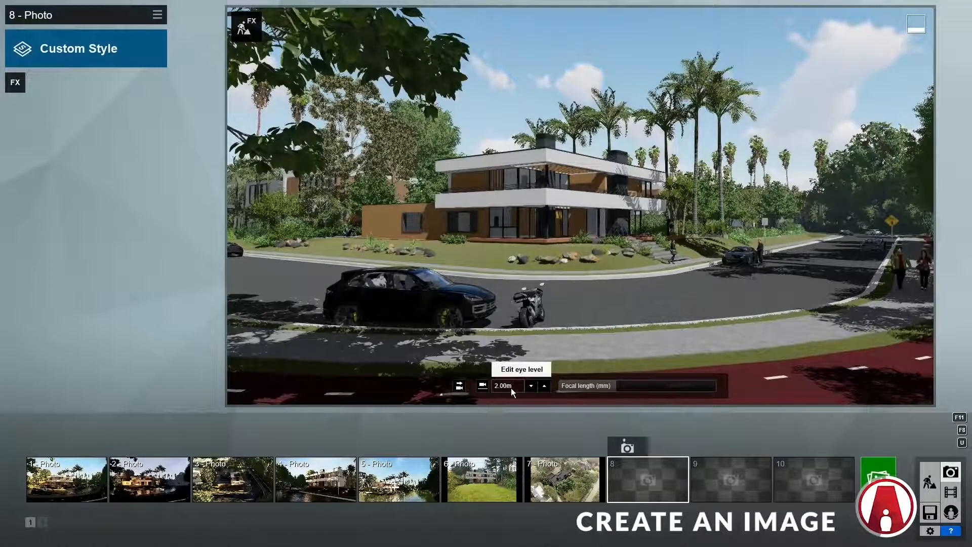
Step: Level the camera at the standard 1.60 m eye level and store the view in photo slot 8
left_click(483, 386)
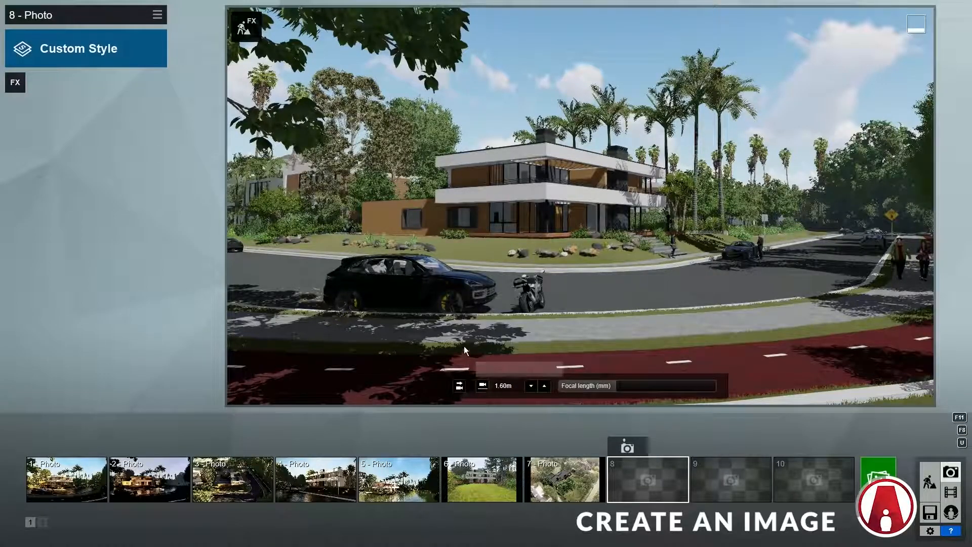
right_click_drag(532, 330, 536, 273)
left_click(460, 386)
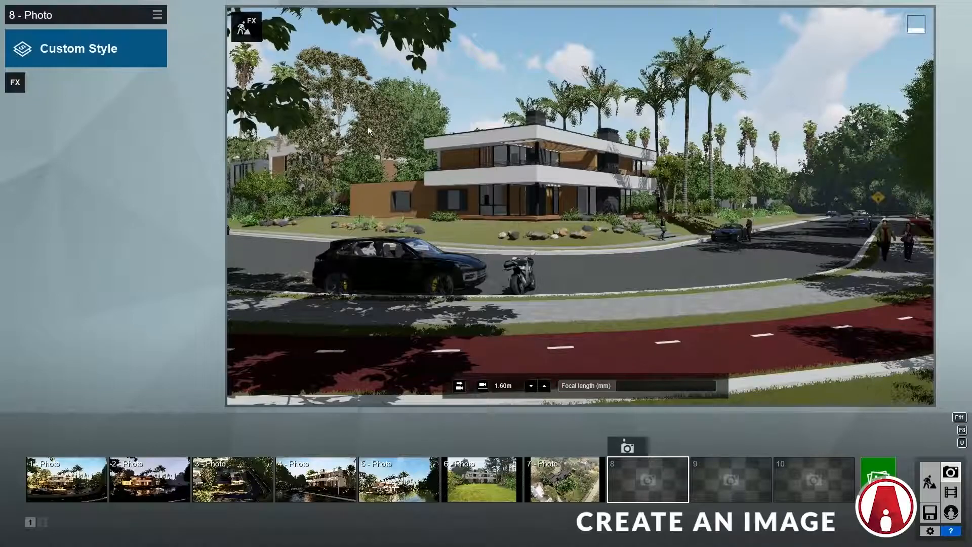
left_click(628, 447)
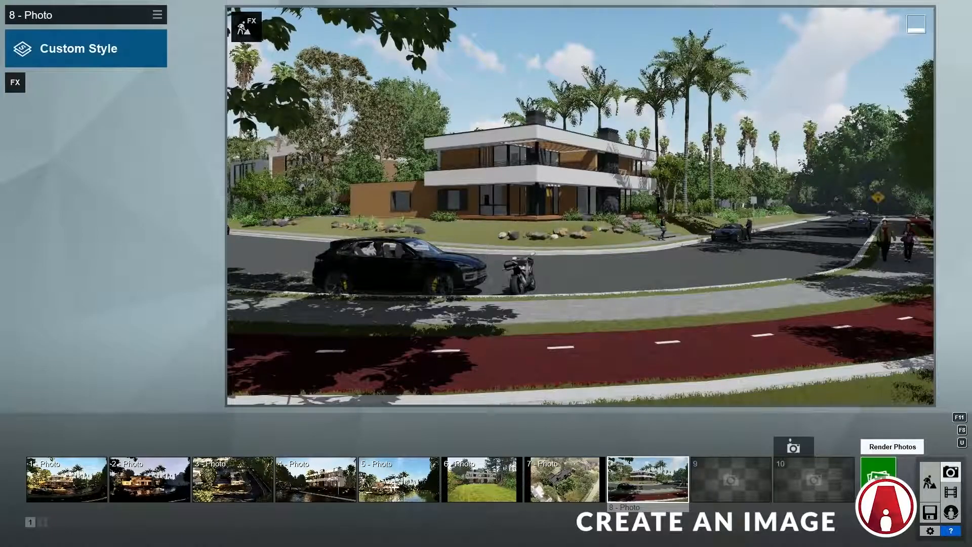
Step: Render the current shot at Print size, 3840x2160, as a JPG in the Renders folder
left_click(881, 473)
left_click(546, 403)
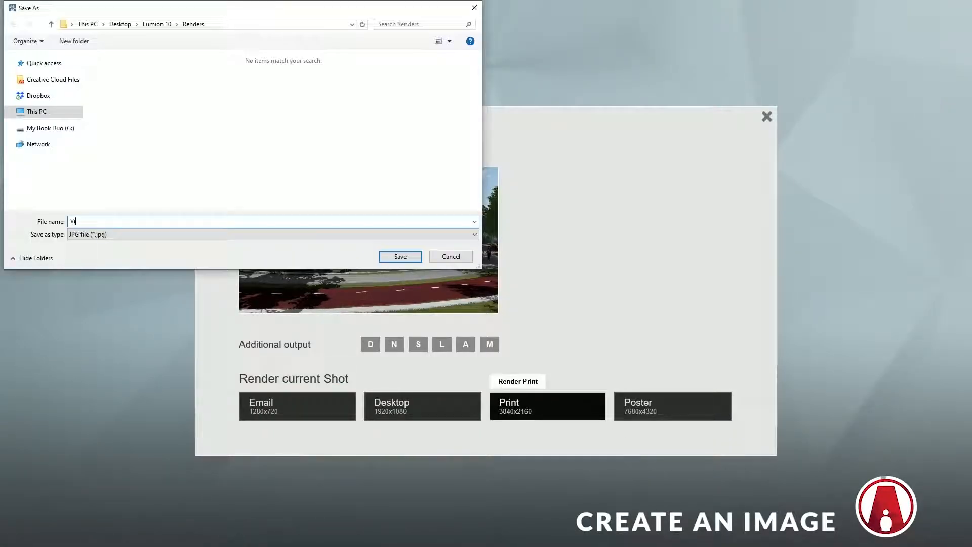
key("Return")
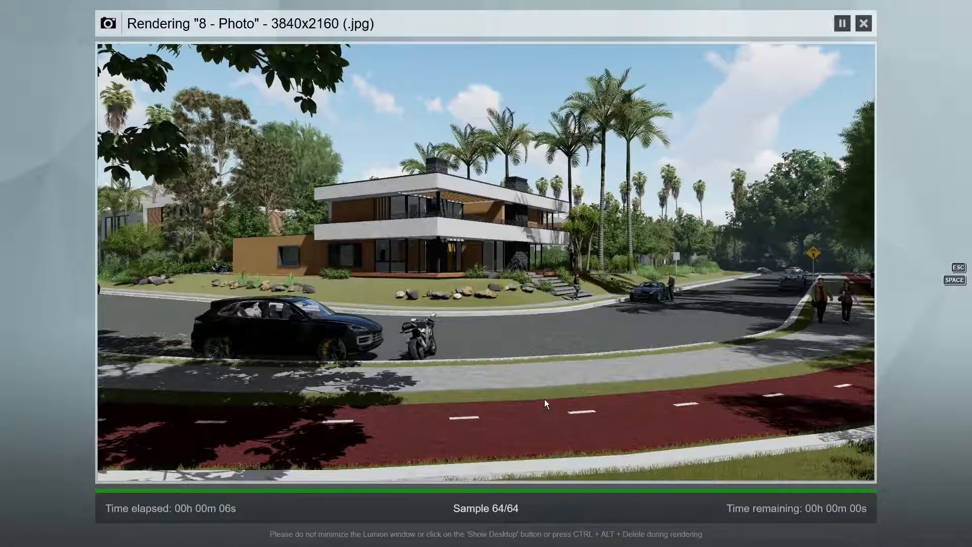
left_click(795, 474)
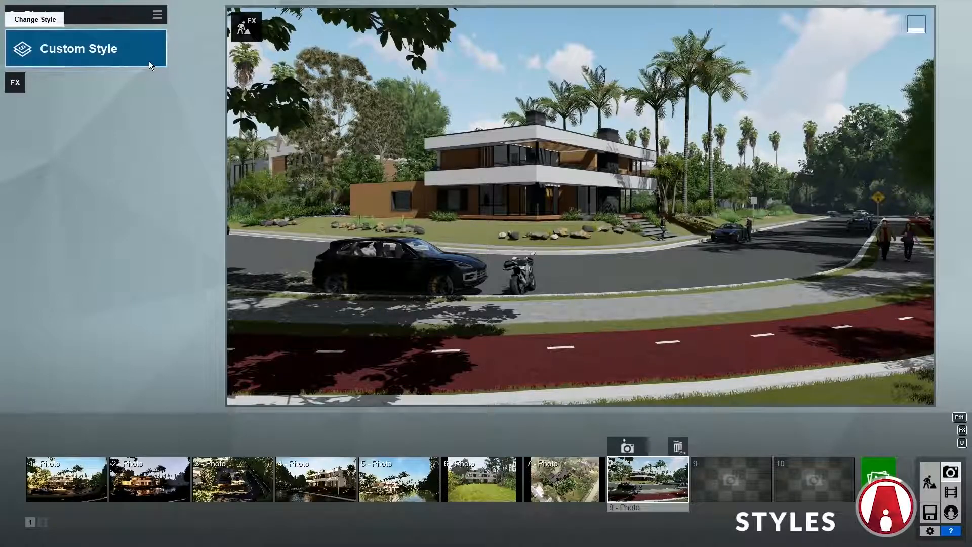
Step: Apply the Realistic style to photo 8
left_click(86, 47)
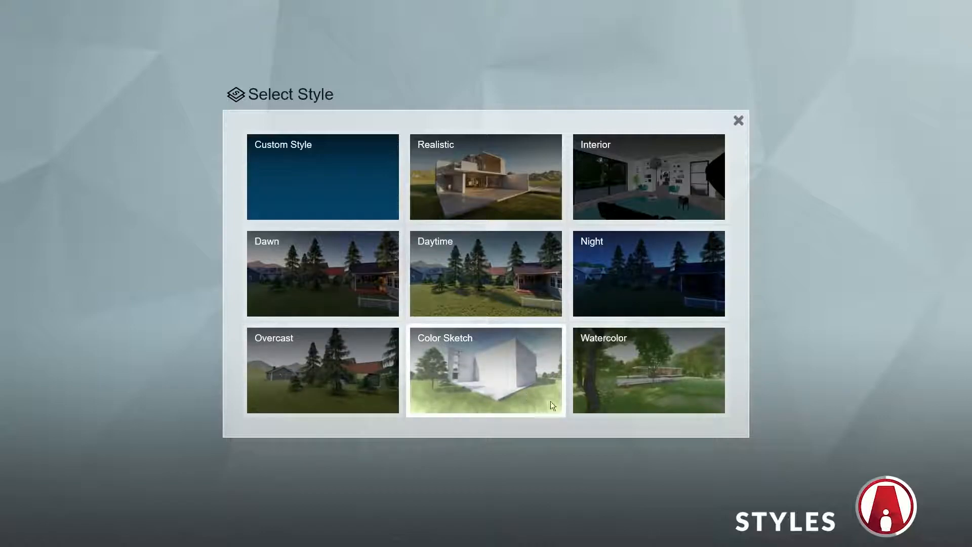
left_click(481, 172)
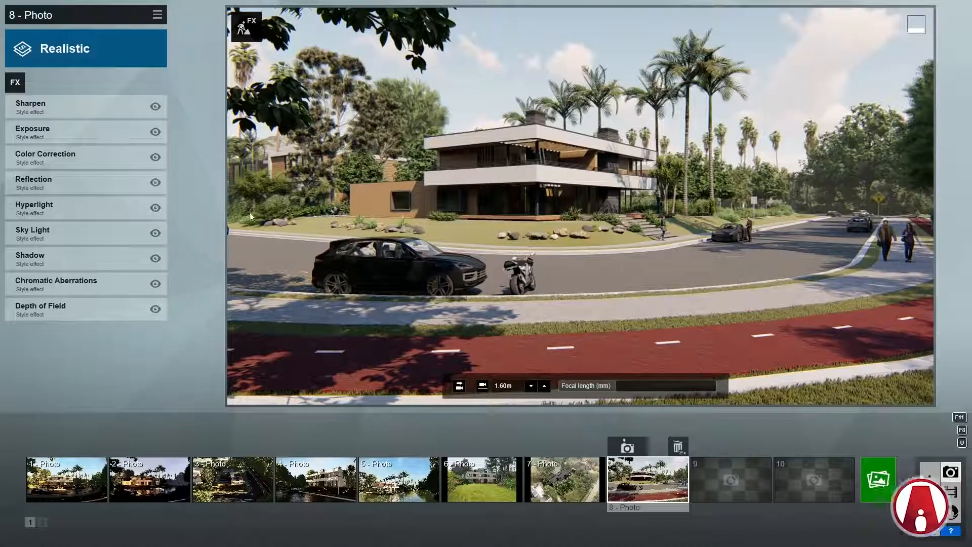
left_click(155, 182)
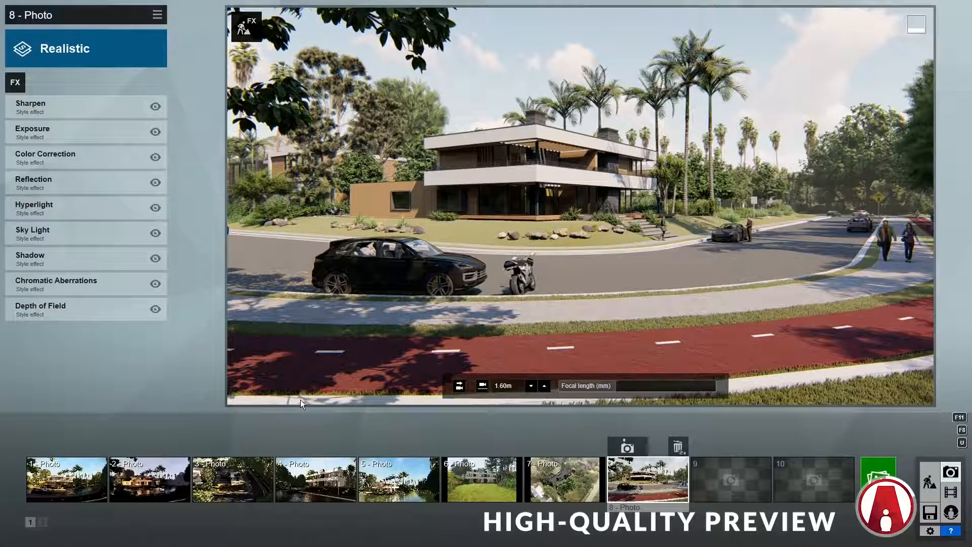
Step: Disable the style's Depth of Field effect and refresh the high-quality preview
left_click(155, 310)
left_click(154, 310)
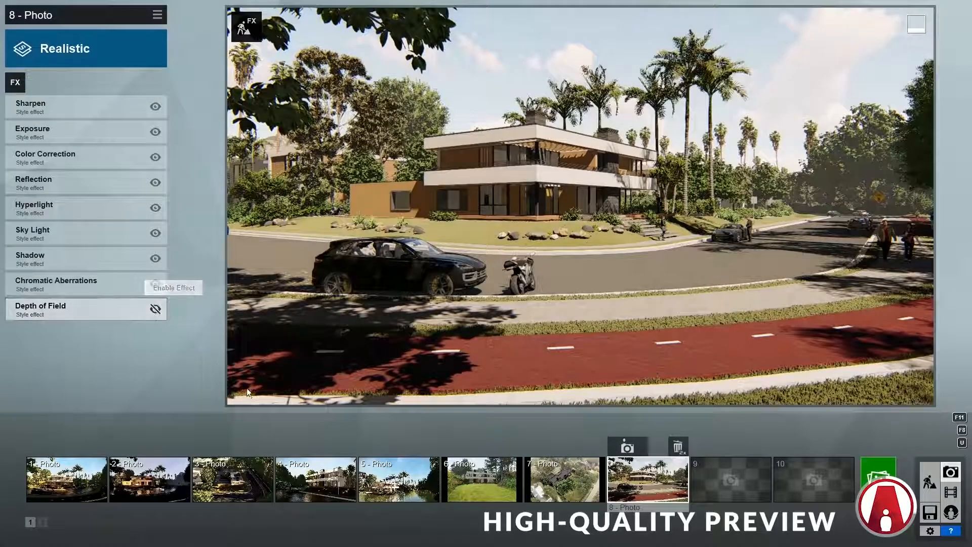
left_click(289, 399)
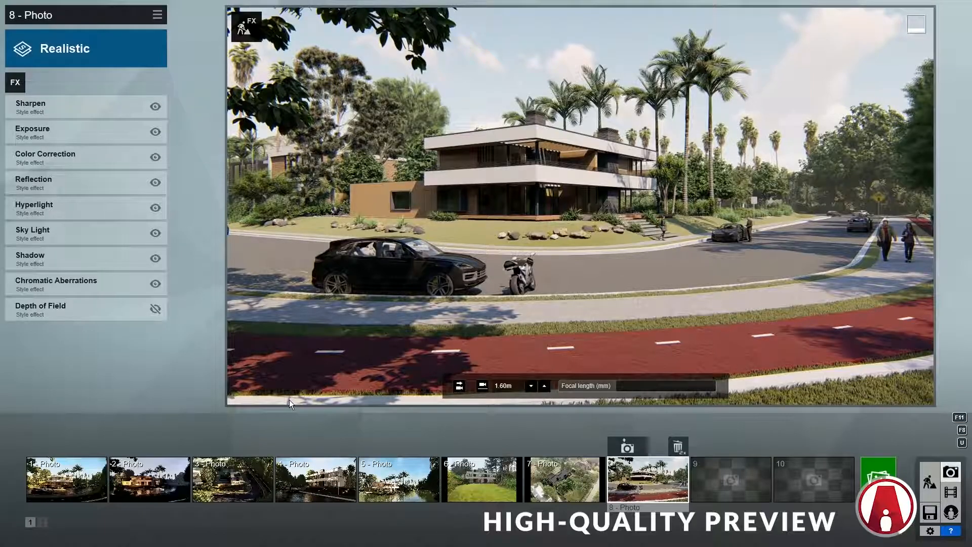
Step: Toggle the high quality preview off and back on in the settings and return to the photo
left_click(931, 531)
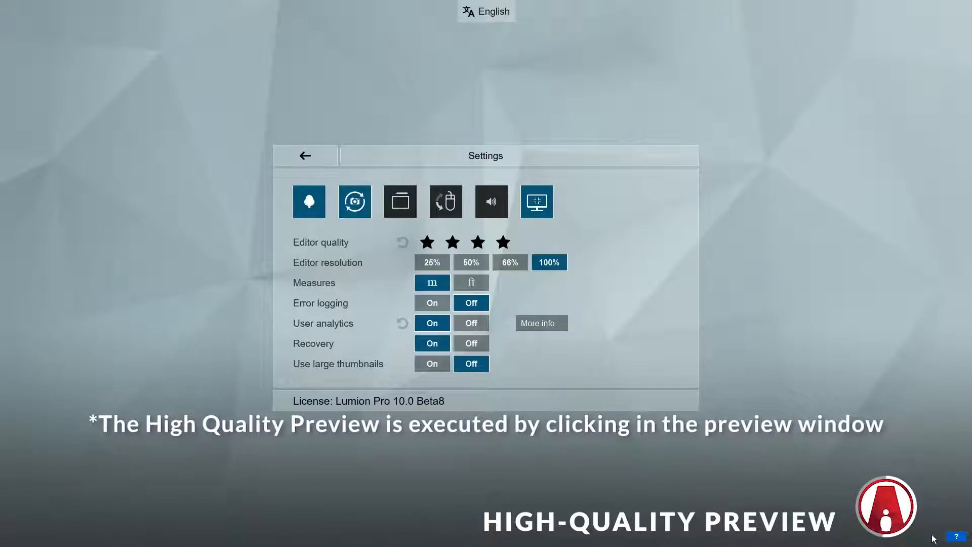
left_click(357, 204)
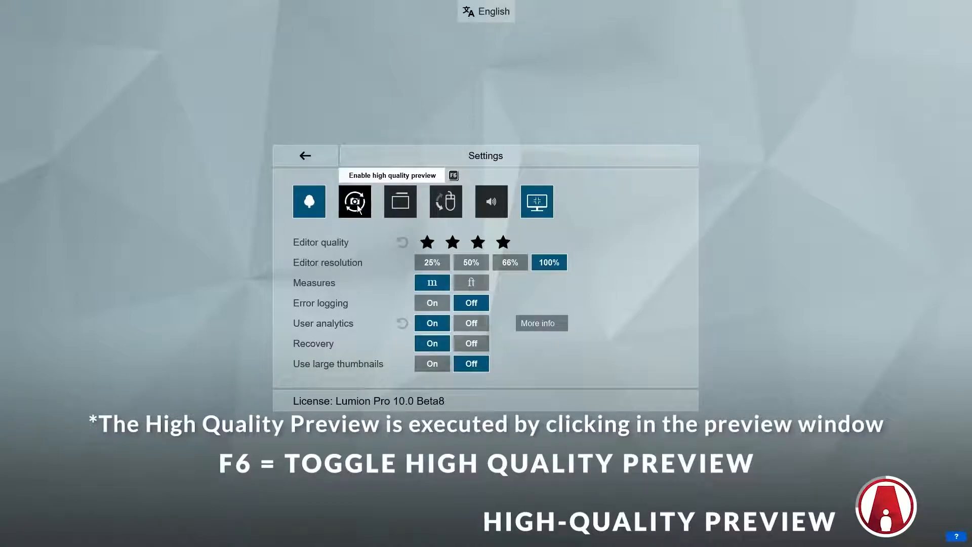
left_click(357, 205)
left_click(357, 204)
left_click(357, 205)
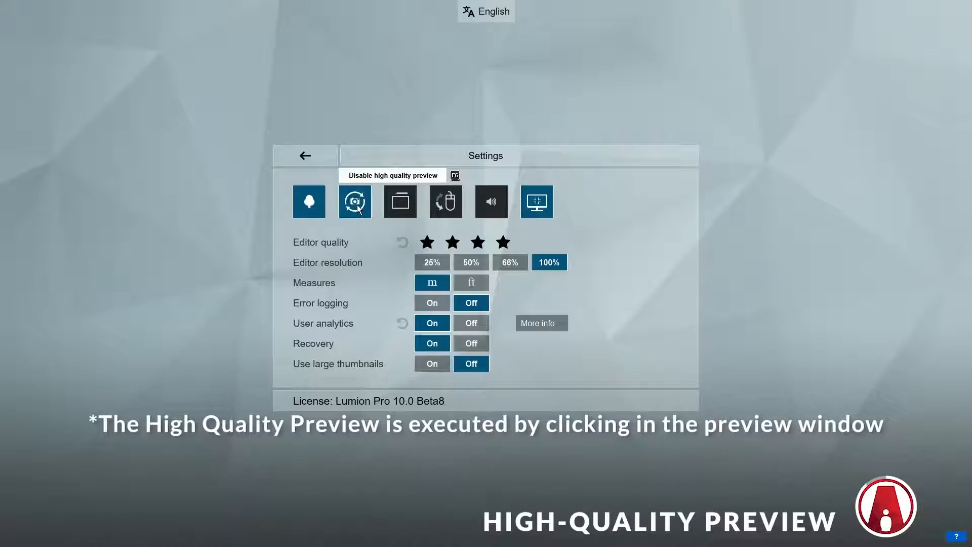
left_click(317, 157)
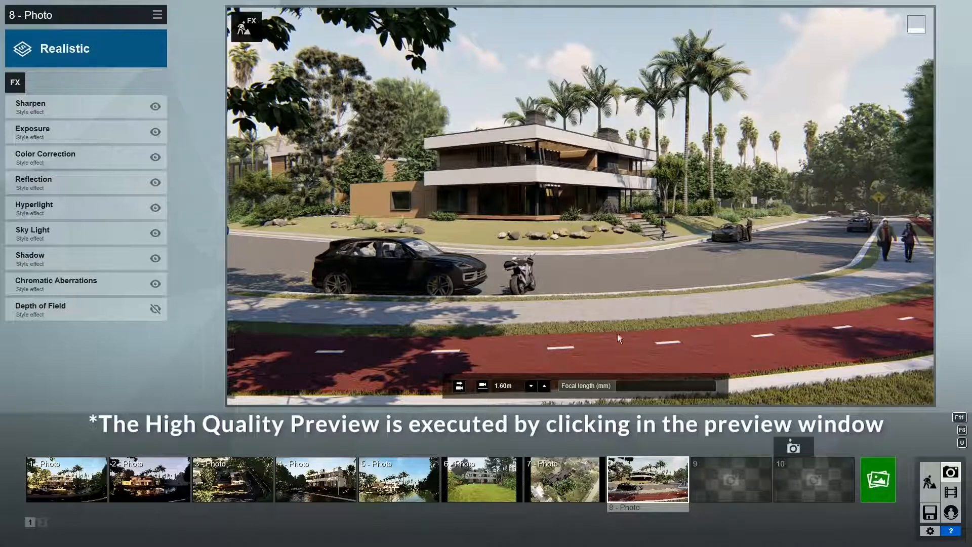
Step: Render the Realistic-styled shot at Print size, 3840x2160, and return to the photo editor
left_click(882, 485)
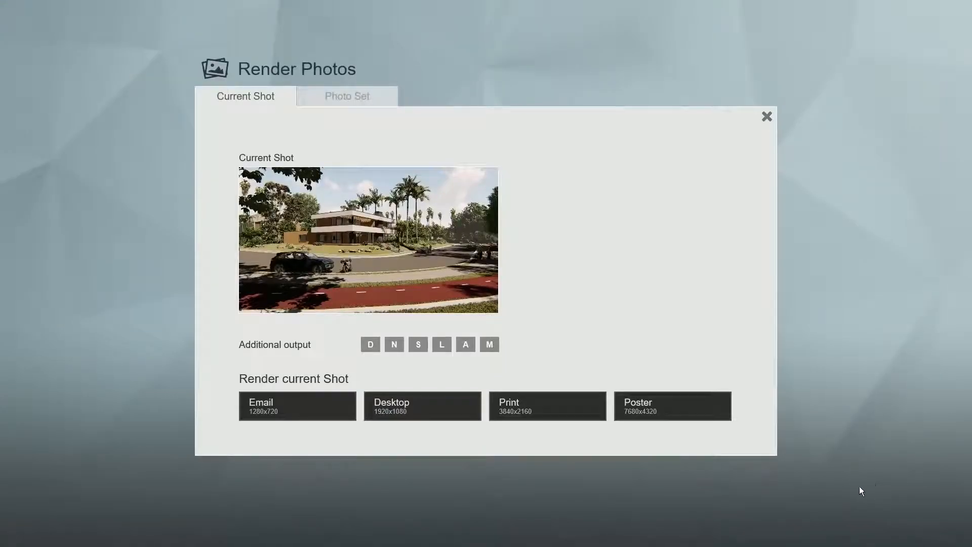
left_click(547, 406)
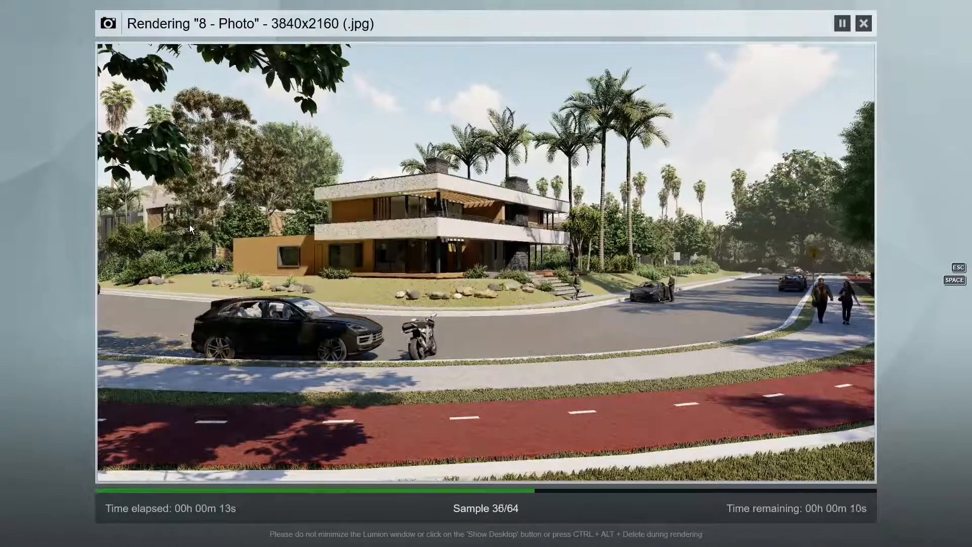
key("ctrl")
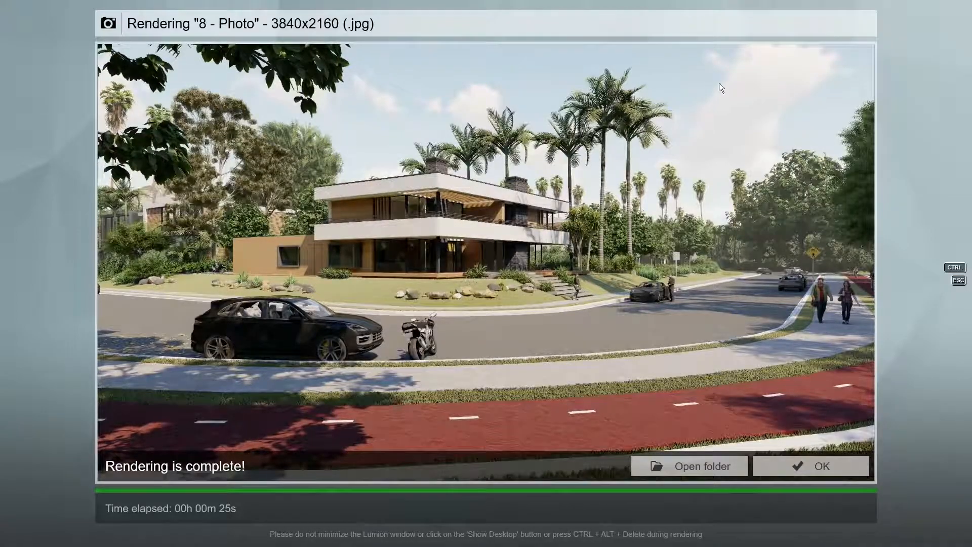
left_click(822, 463)
Step: Try a higher Color Correction temperature and a brightness of 0.8, and reset the effect to the style's settings
left_click(155, 158)
left_click(154, 157)
left_click(101, 156)
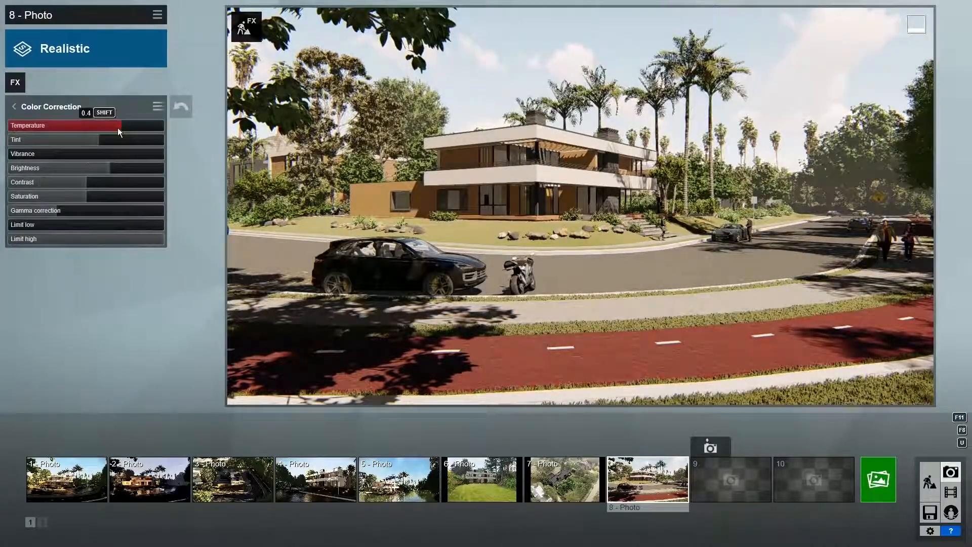
left_click_drag(124, 124, 133, 125)
left_click_drag(75, 169, 137, 168)
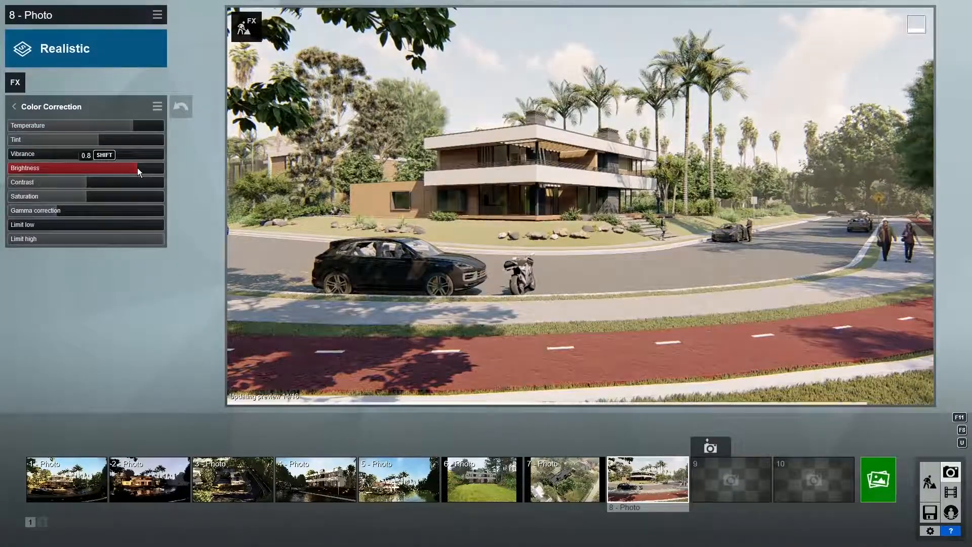
left_click(182, 108)
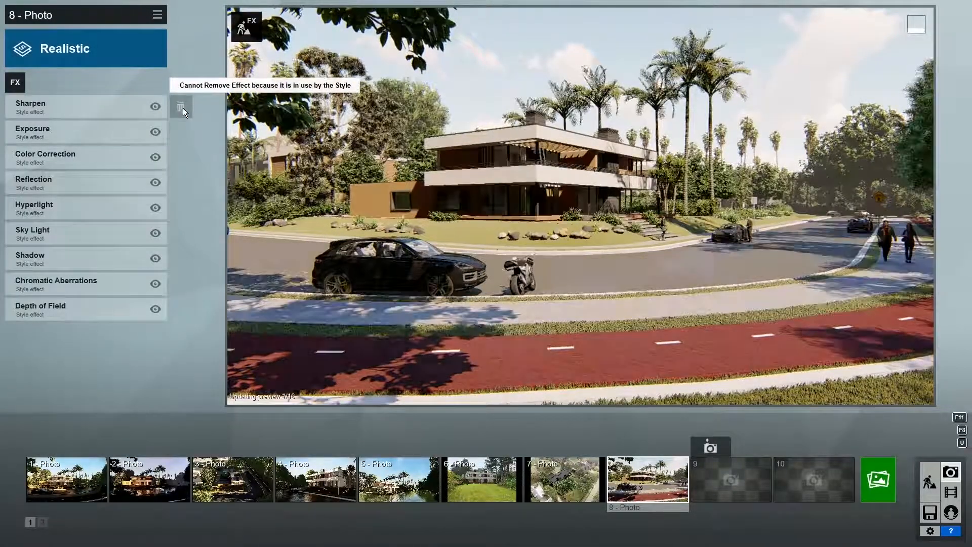
Step: Look through the available photo effects by category, from Weather to Advanced
left_click(15, 84)
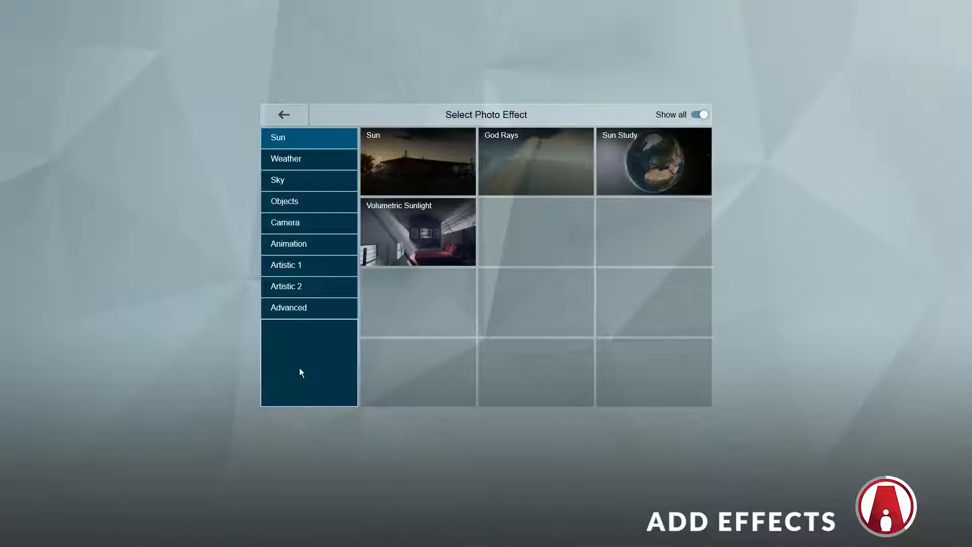
left_click(318, 160)
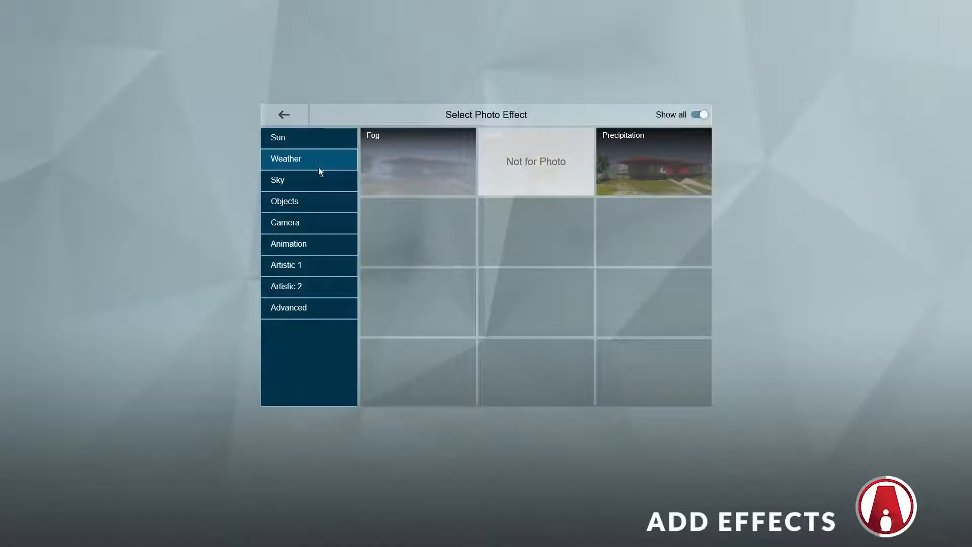
left_click(319, 179)
left_click(320, 201)
left_click(321, 220)
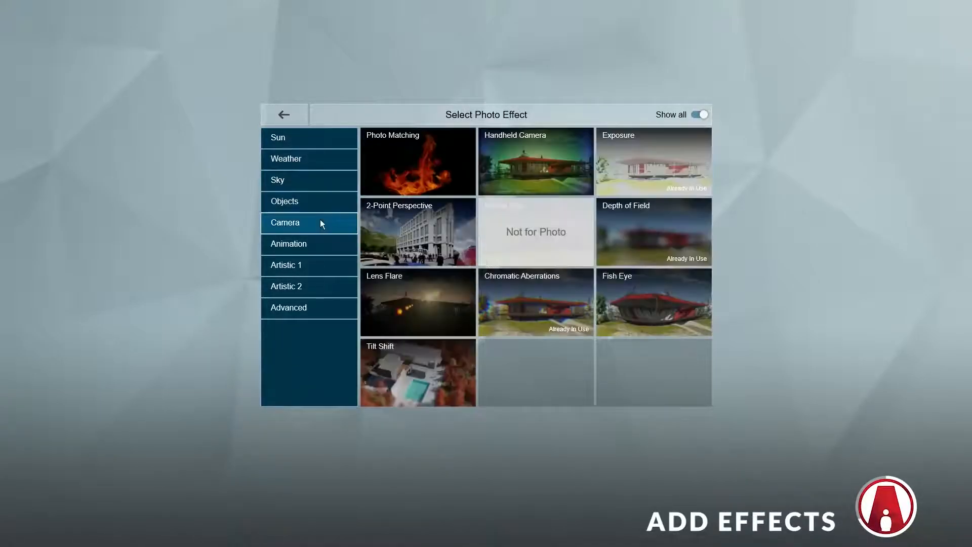
left_click(320, 246)
left_click(321, 265)
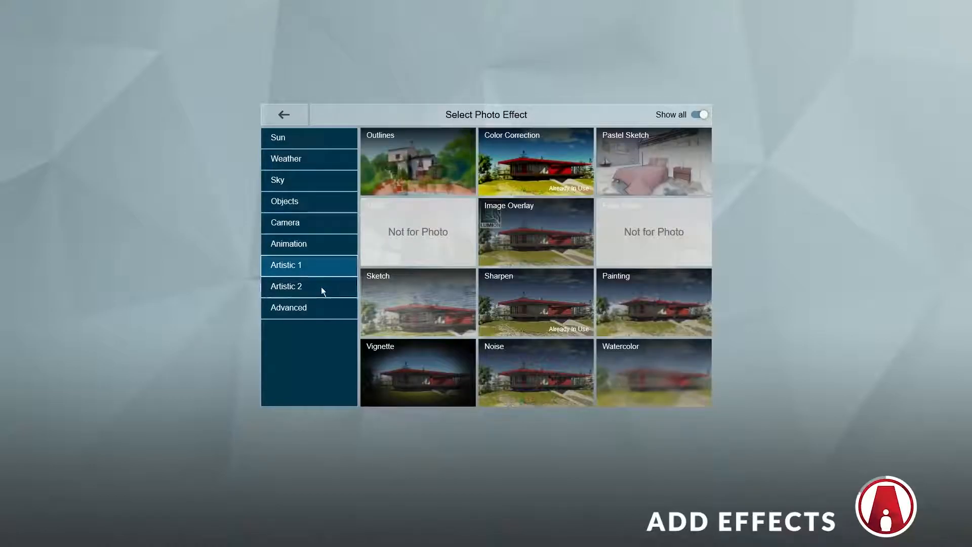
left_click(321, 287)
left_click(323, 310)
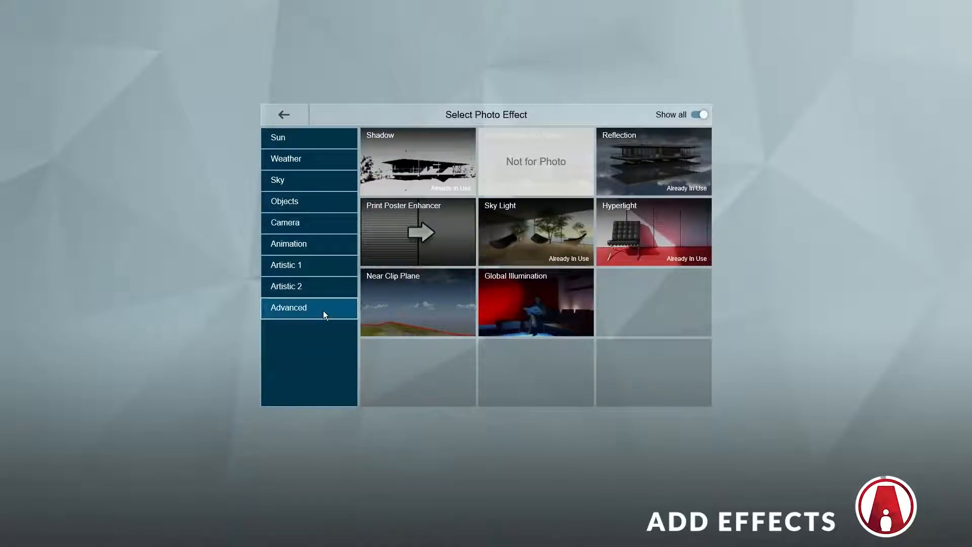
Step: Add the Real Skies effect to photo 8 and adjust its heading and brightness
left_click(321, 181)
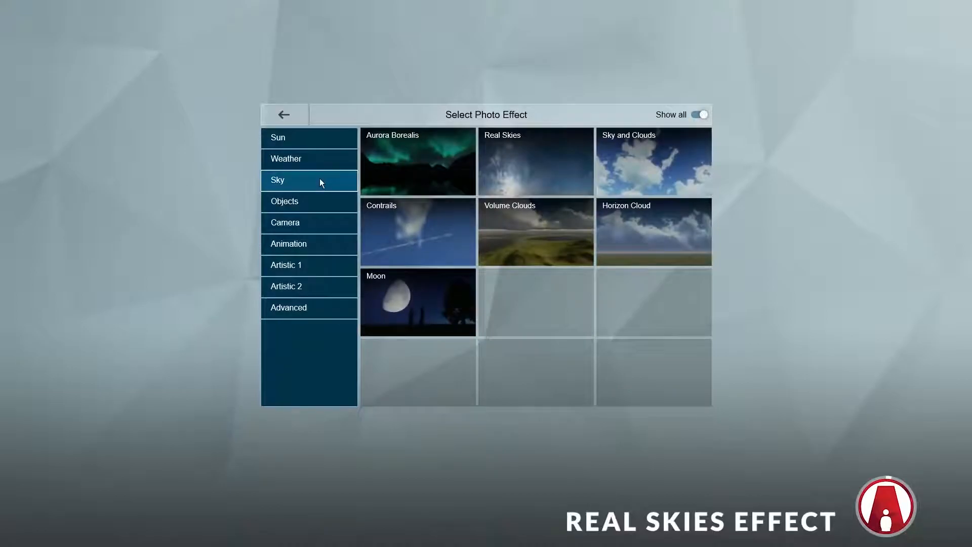
left_click(563, 176)
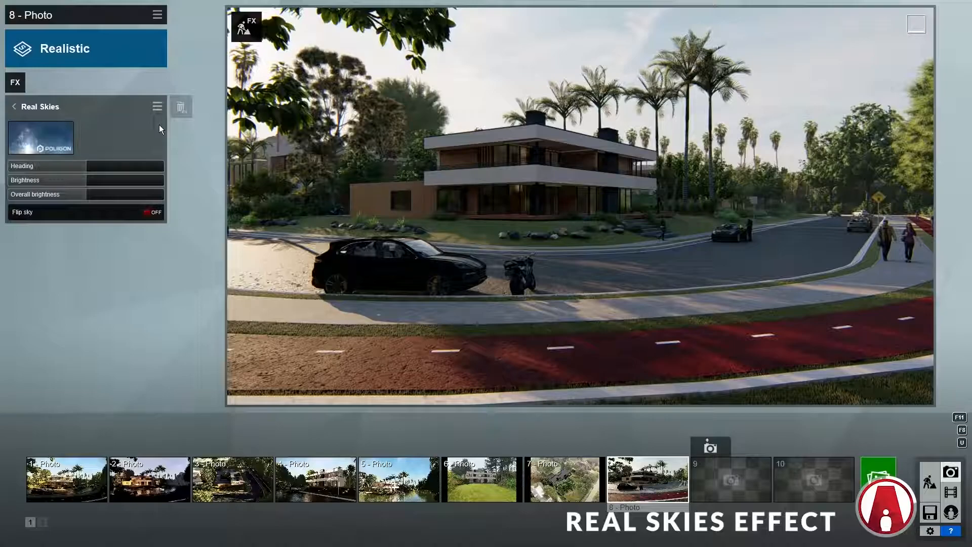
mouse_move(86, 168)
left_mouse_down()
mouse_move(123, 167)
mouse_move(88, 184)
mouse_move(95, 181)
mouse_move(53, 180)
mouse_move(86, 186)
left_mouse_up()
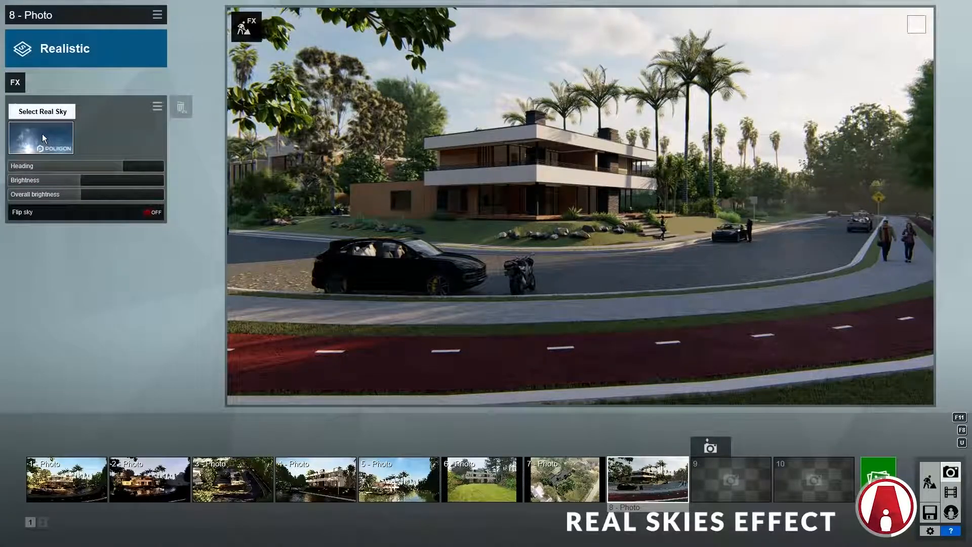
Step: Look through the Real Skies categories, from Cloudy through Evening, Morning, Overcast, Sunset and Clear to Night
left_click(60, 139)
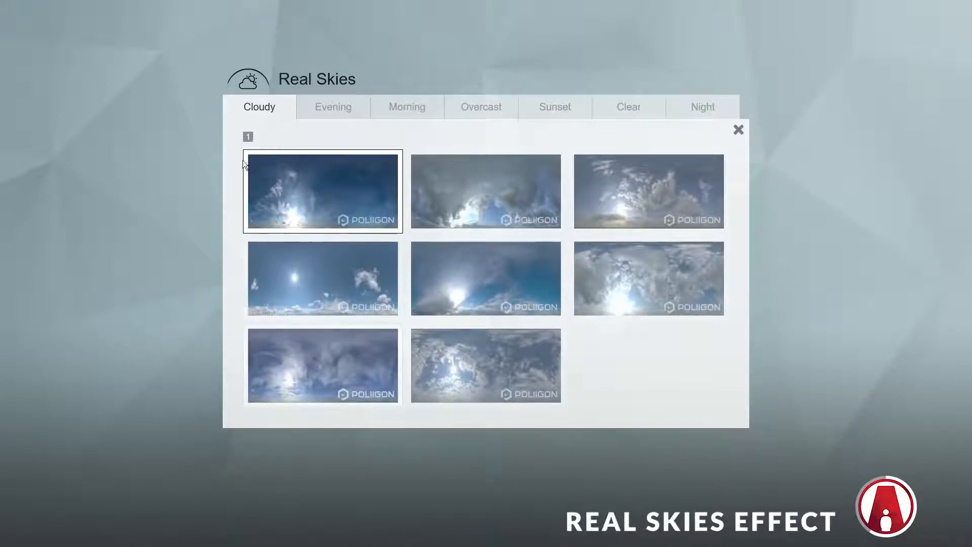
left_click(335, 107)
left_click(418, 109)
left_click(499, 112)
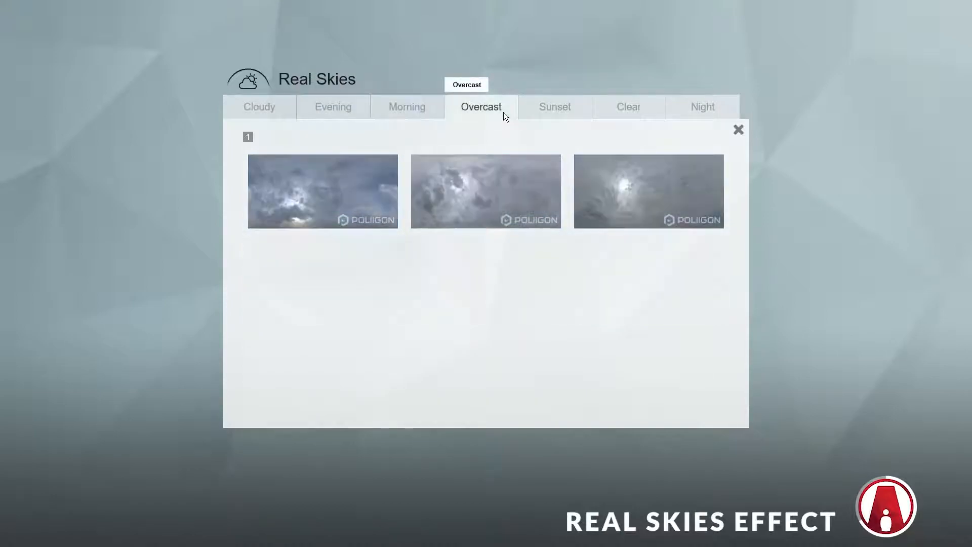
left_click(573, 109)
left_click(635, 108)
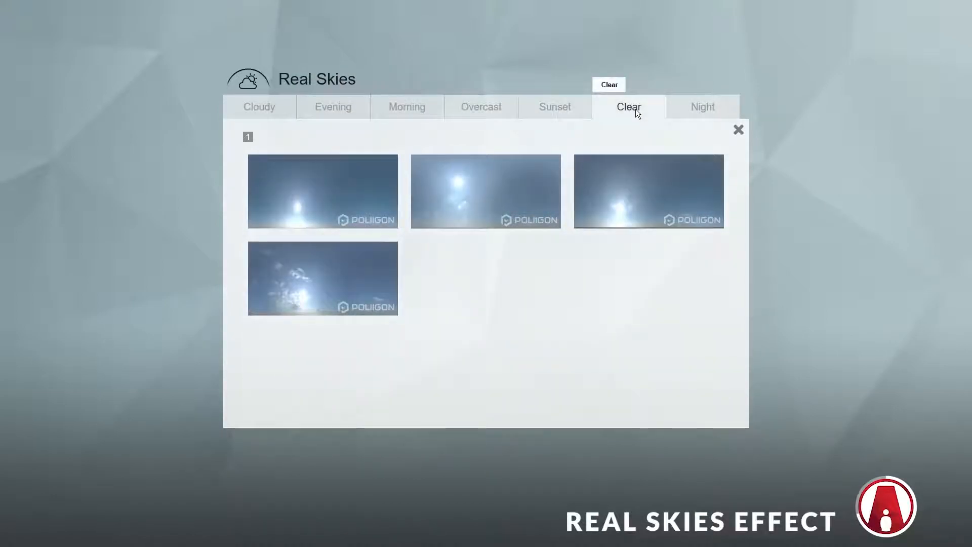
left_click(709, 111)
Step: Choose the first sky in the second row of the Cloudy category, lower its heading to near minimum and slightly raise its brightness
left_click(274, 107)
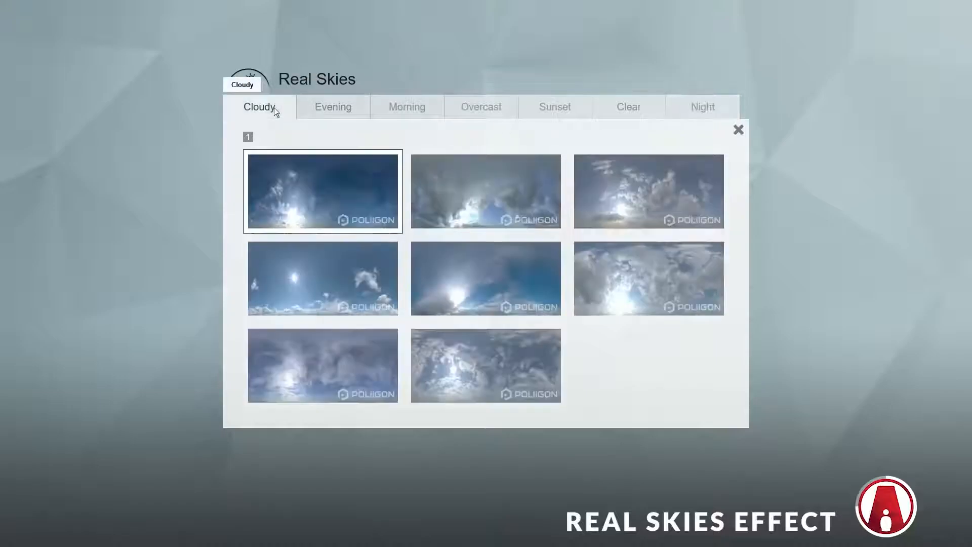
left_click(353, 281)
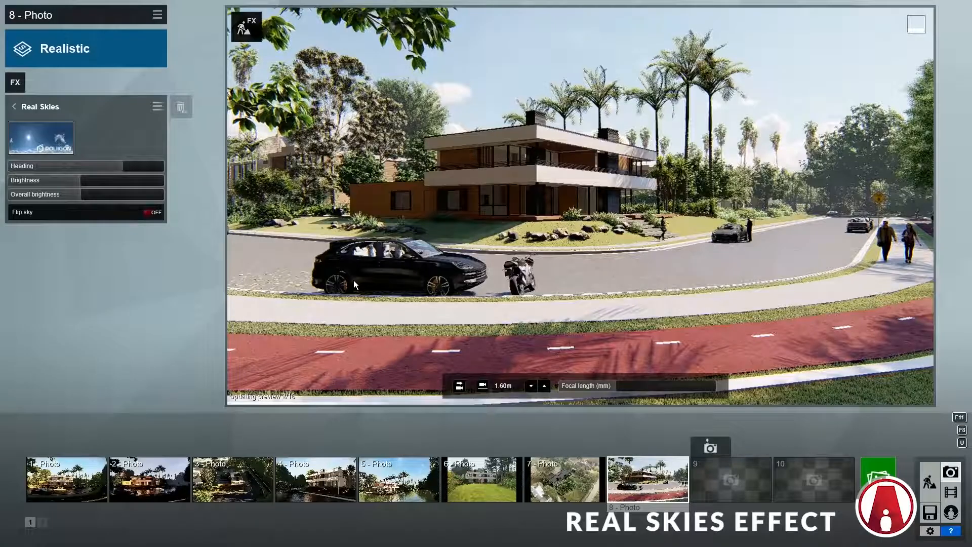
left_click_drag(123, 165, 22, 164)
mouse_move(80, 180)
left_mouse_down()
mouse_move(149, 185)
mouse_move(89, 185)
left_mouse_up()
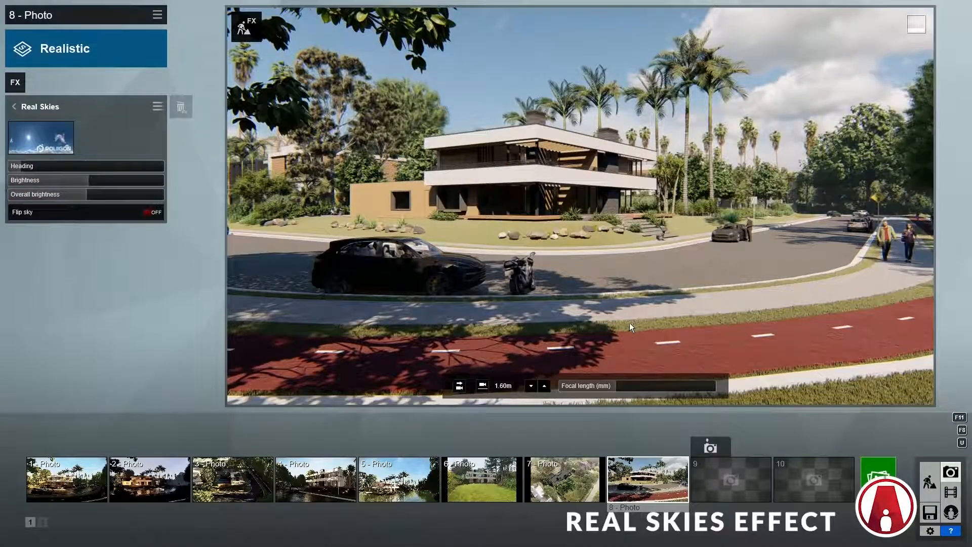
Step: Add the Sun effect to photo 8 and fine-tune the sun height
left_click(46, 126)
left_click(315, 140)
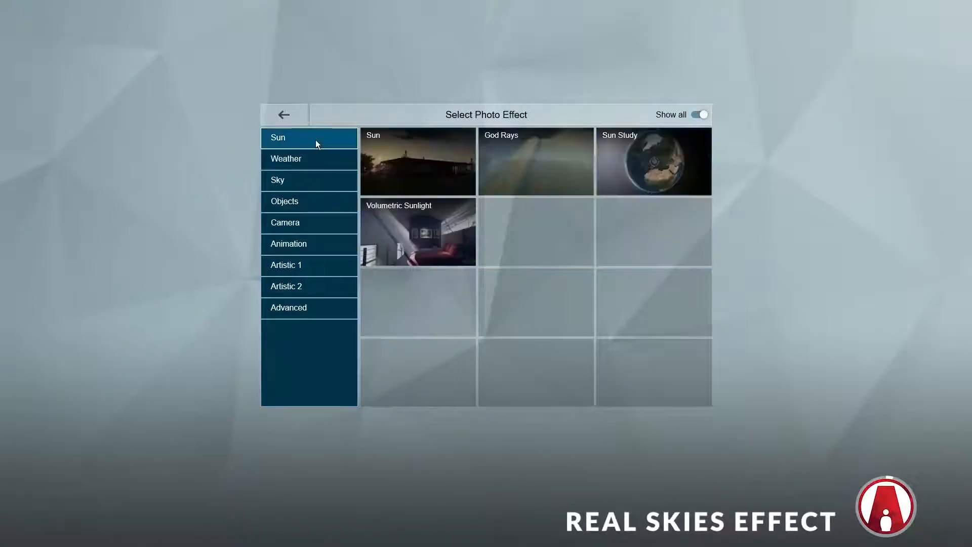
left_click(441, 154)
right_click_drag(440, 153, 674, 61)
mouse_move(130, 125)
left_mouse_down()
mouse_move(137, 143)
mouse_move(133, 127)
left_mouse_up()
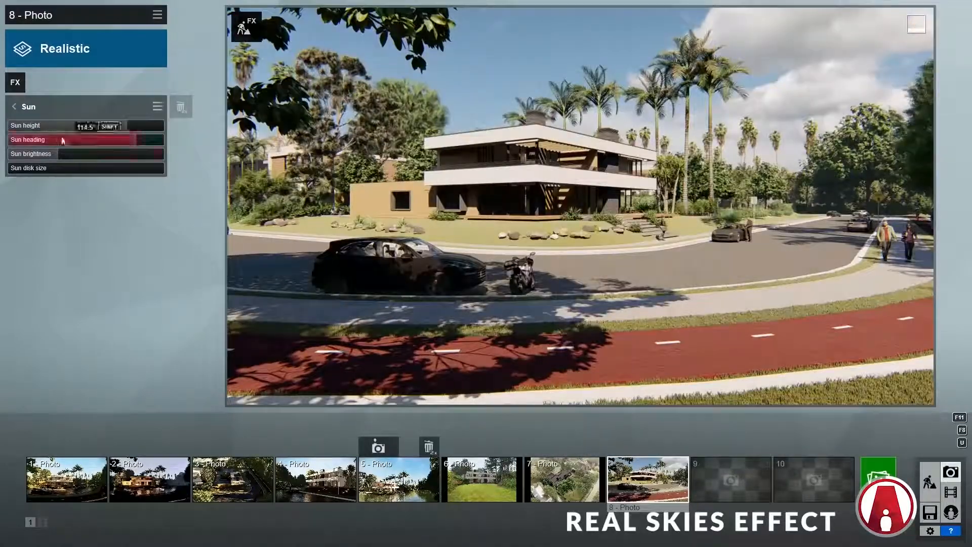
Step: Compare the photo with the Sun effect disabled and enabled
left_click(13, 106)
left_click(155, 107)
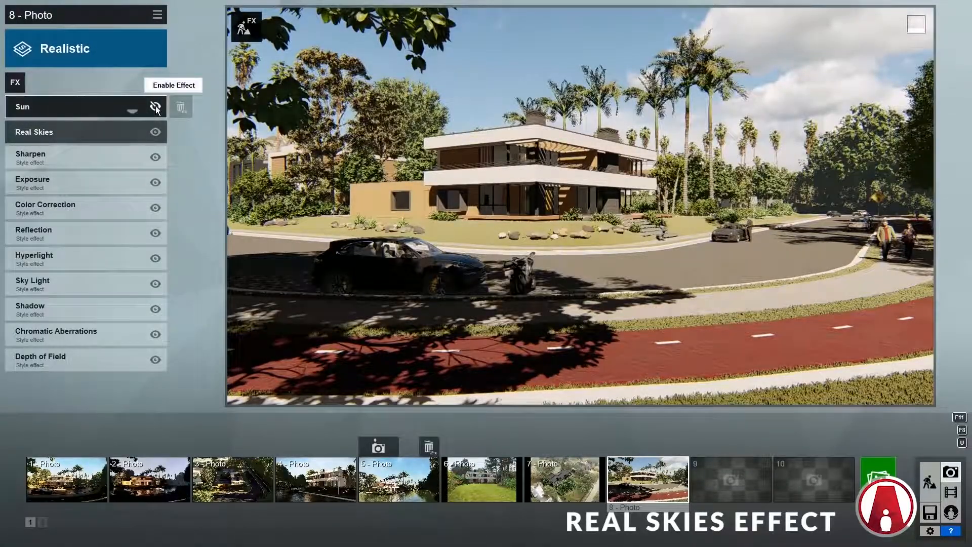
left_click(156, 107)
left_click(156, 107)
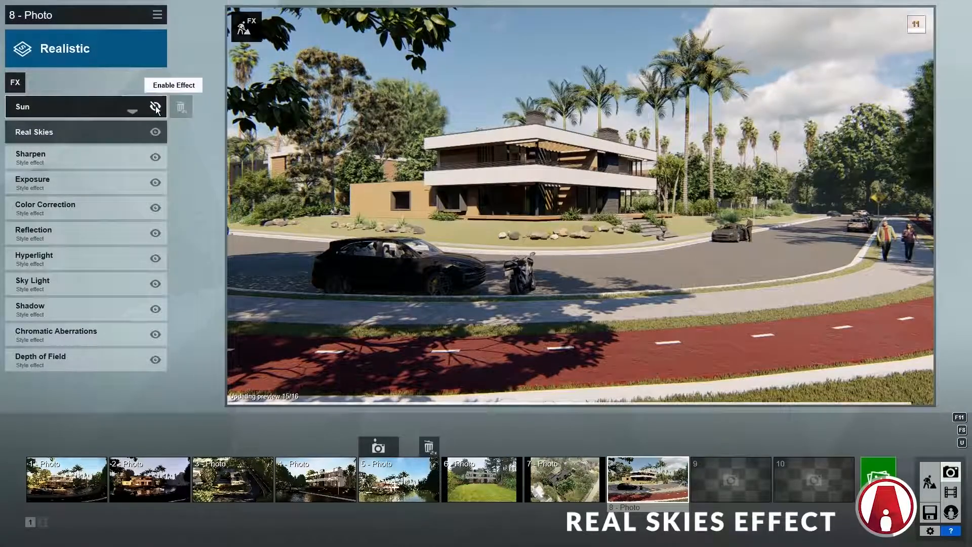
left_click(155, 107)
Step: Lower the Sun effect's brightness to nearly its minimum and return to the effects list
left_click(52, 108)
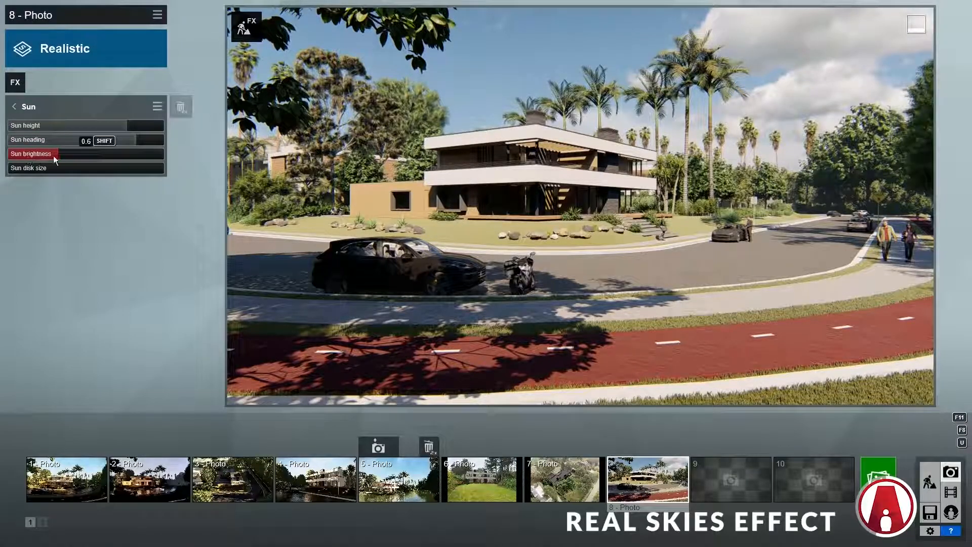
left_click_drag(38, 156, 5, 158)
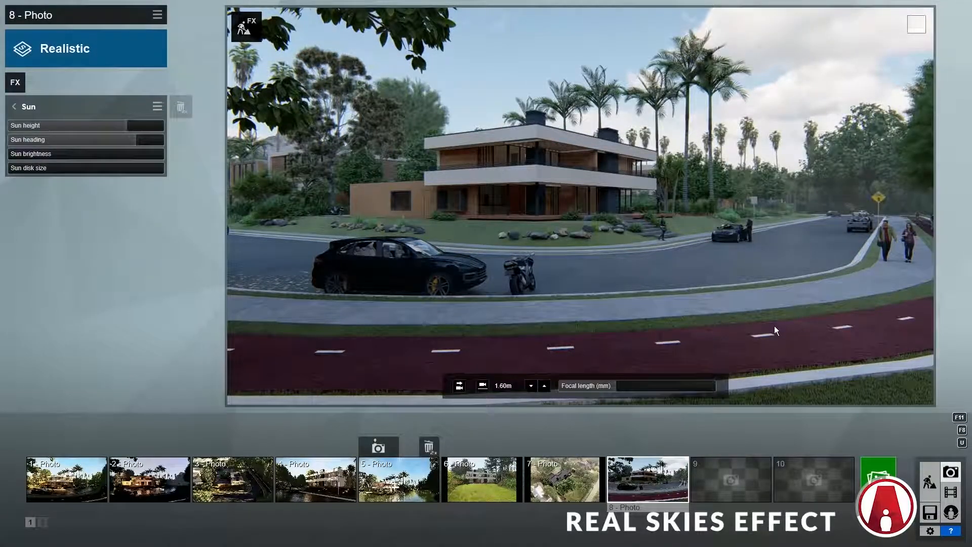
left_click_drag(8, 155, 9, 155)
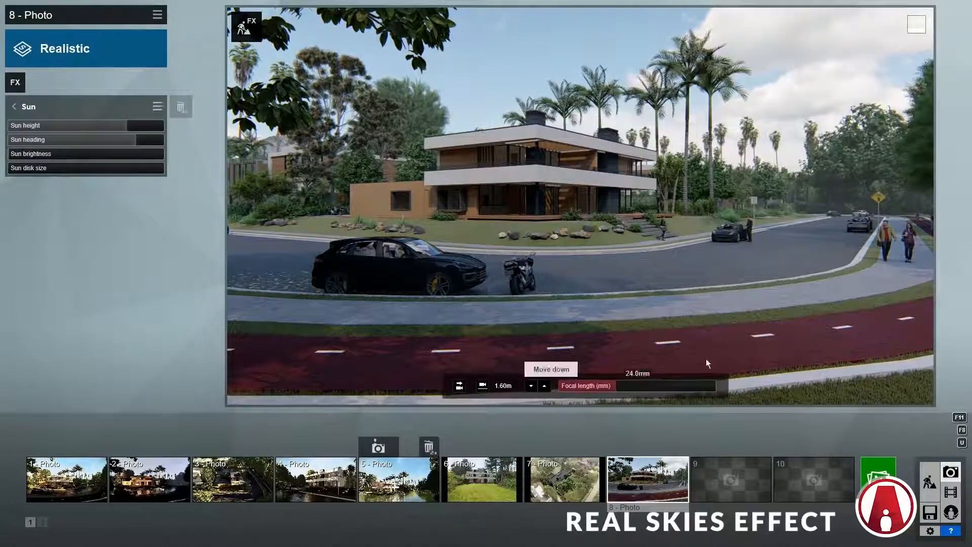
left_click(17, 108)
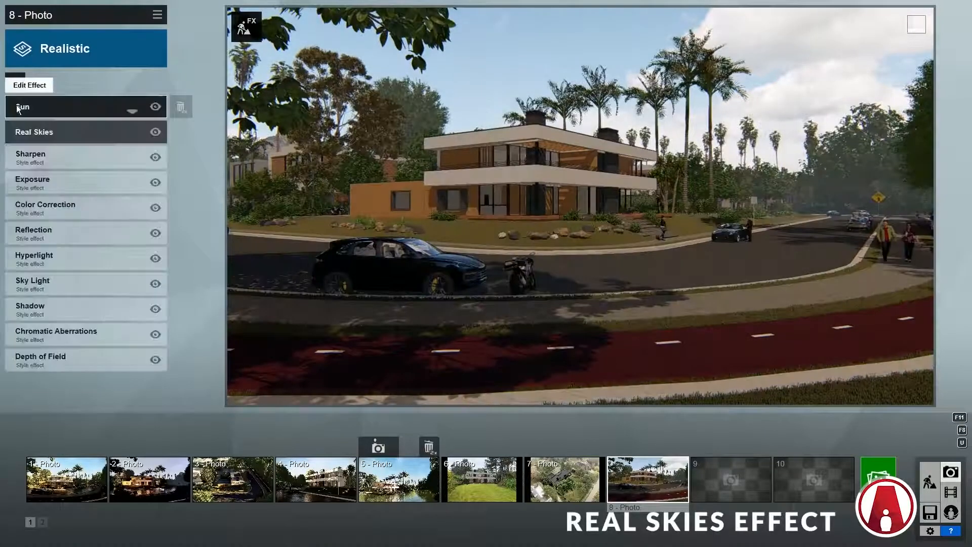
Step: Try the Sun effect below Real Skies in the effect order and move it back above
left_click(131, 110)
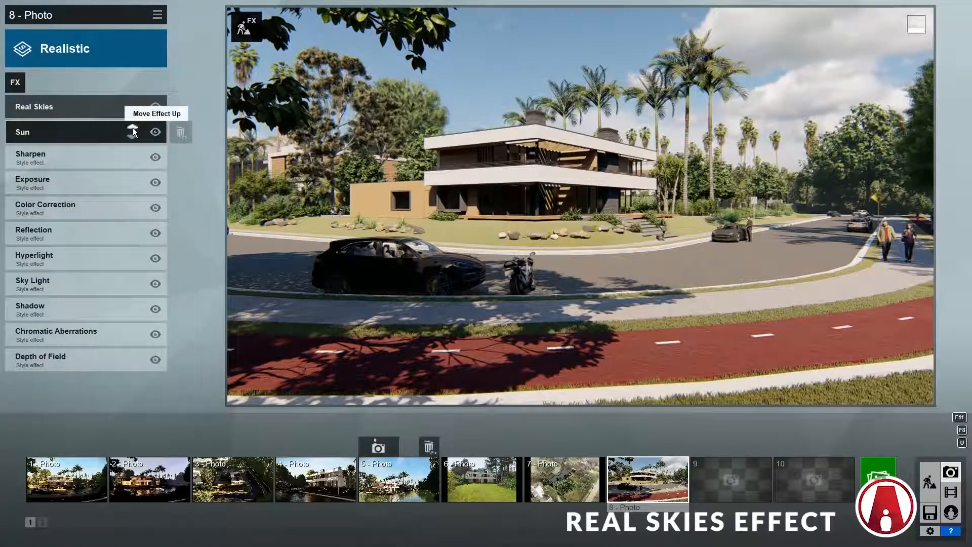
left_click(132, 127)
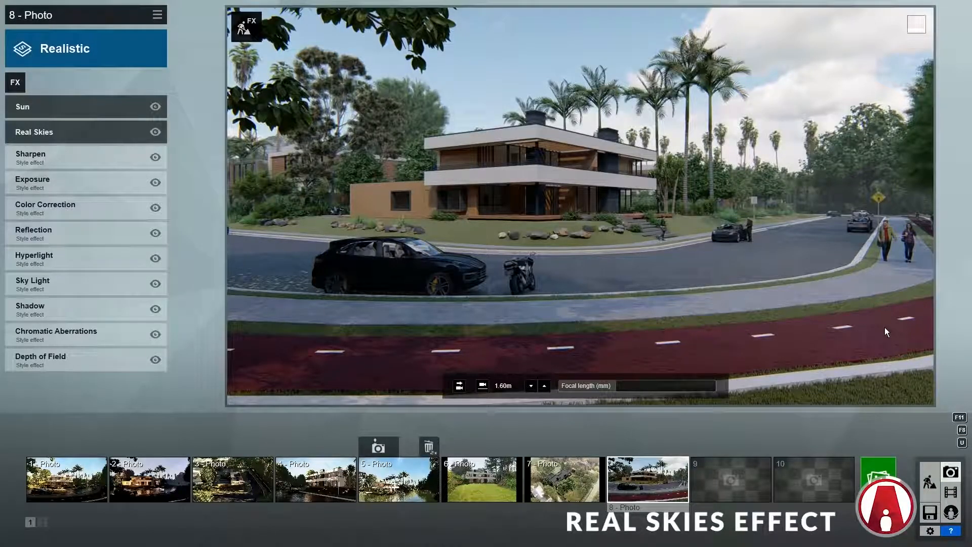
Step: Add reflection planes to the house's glass on the front and side facades, and set the Reflection preview quality to High
left_click(80, 232)
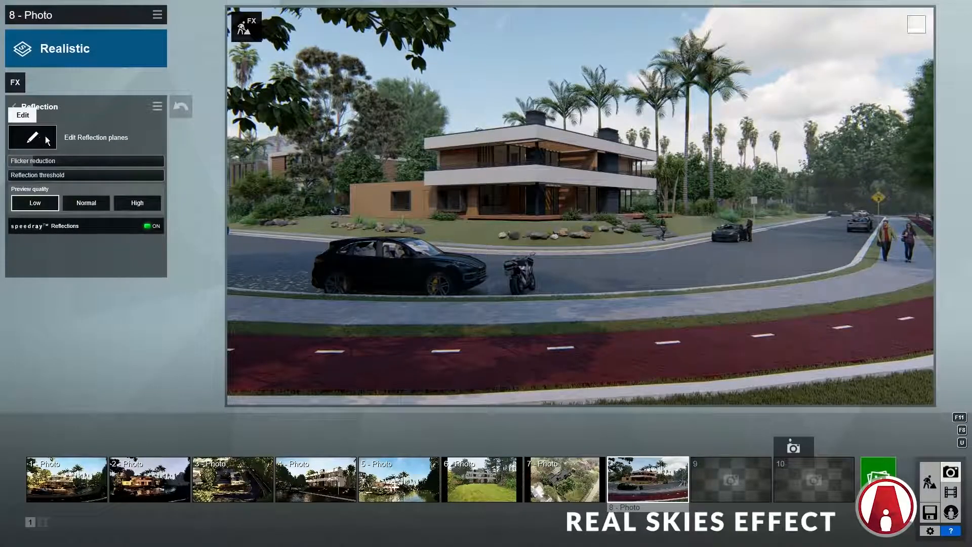
left_click(45, 135)
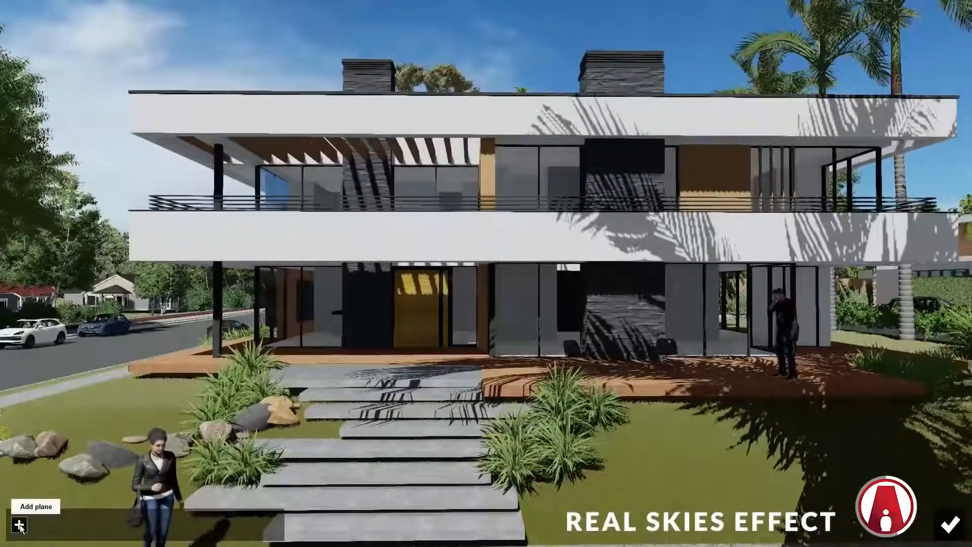
left_click(20, 525)
left_click(317, 307)
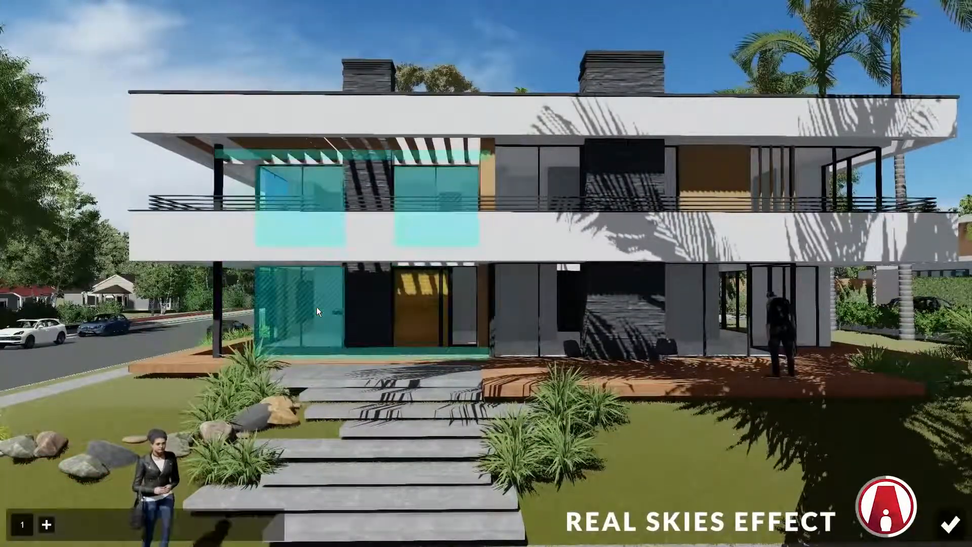
left_click(47, 526)
left_click(671, 296)
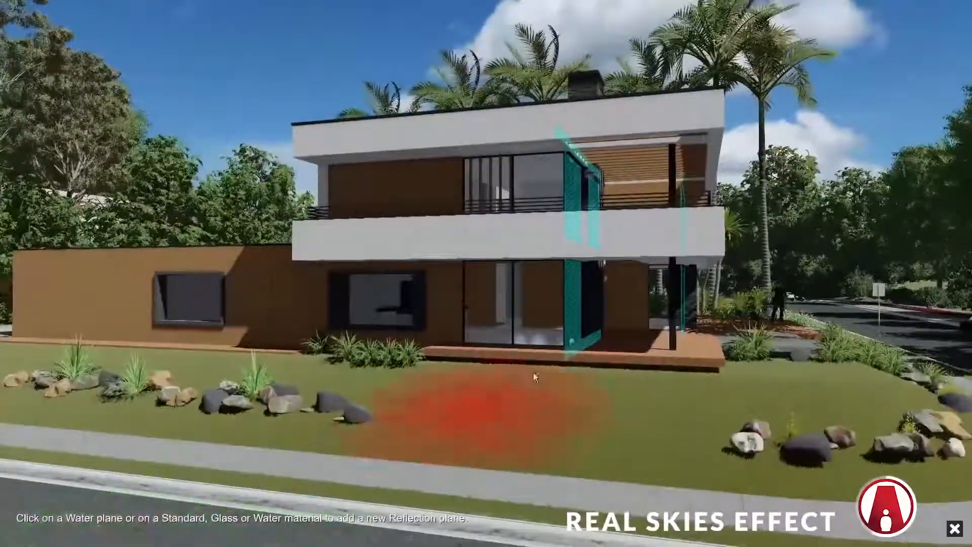
left_click(528, 302)
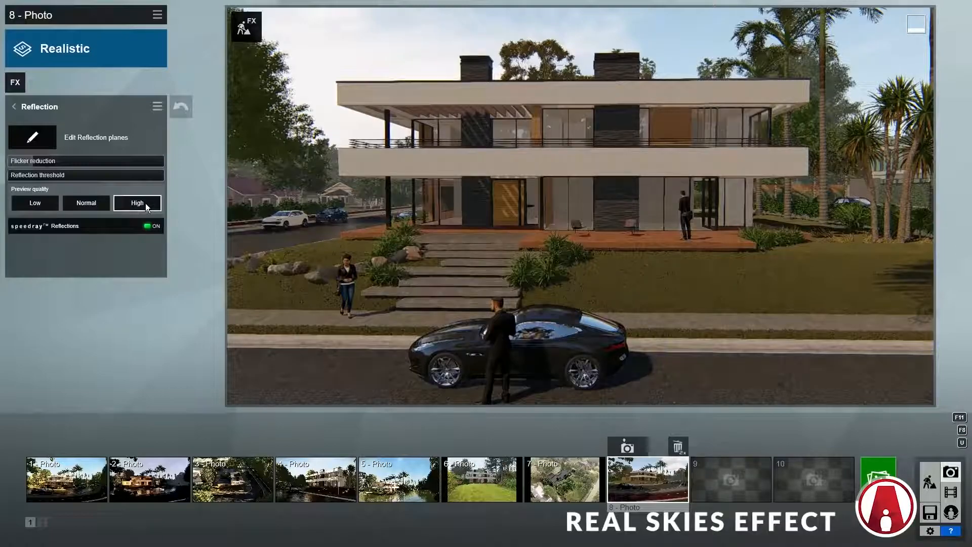
left_click(144, 202)
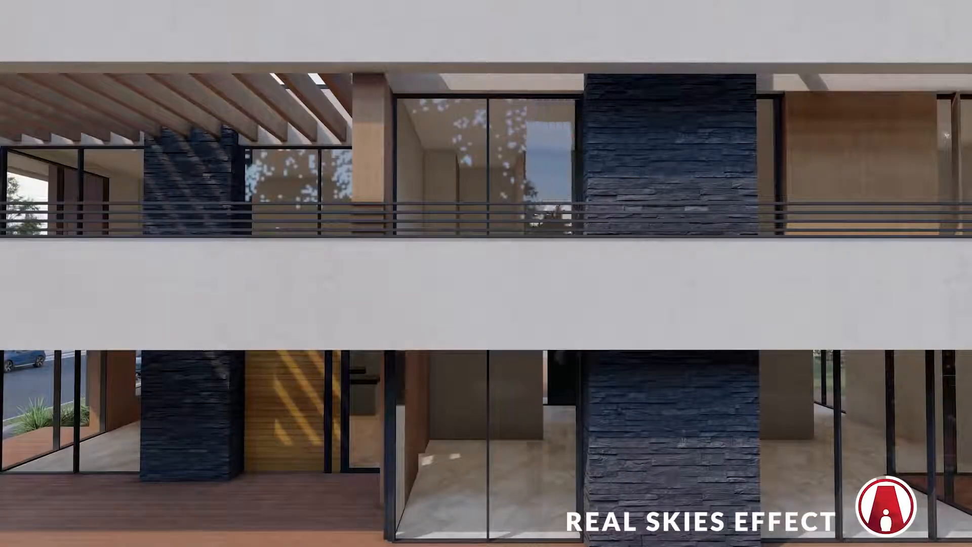
Step: Store the current camera view as photo 9 and copy all effects from photo 8
mouse_move(723, 466)
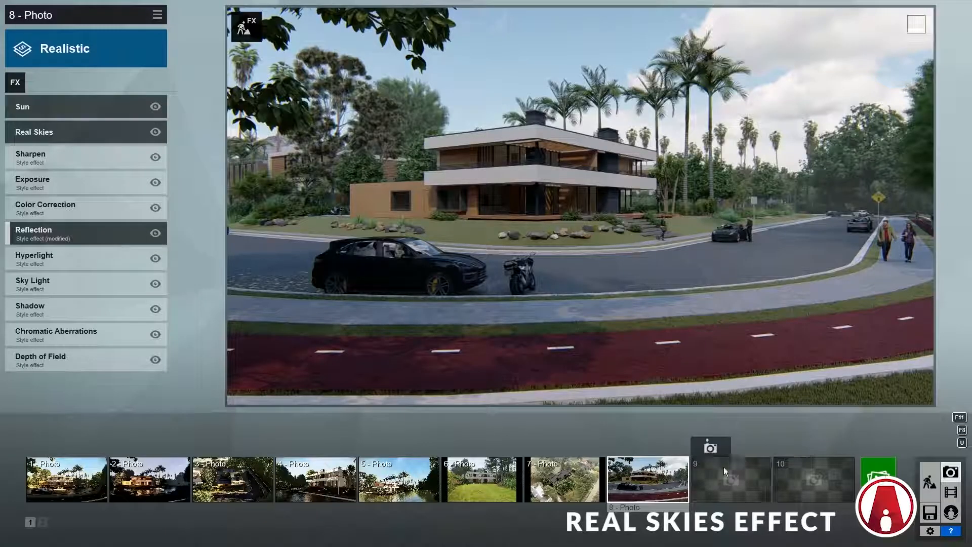
left_click(711, 446)
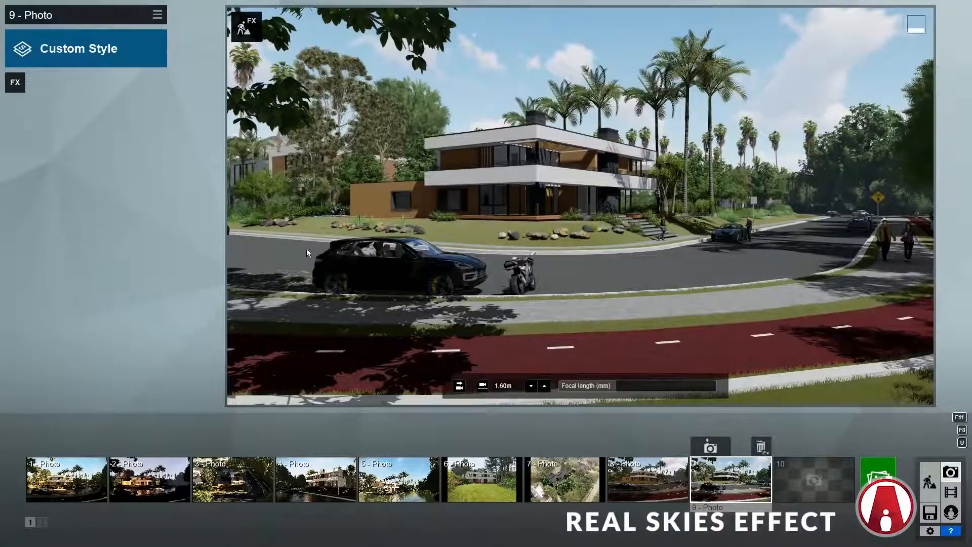
left_click(650, 477)
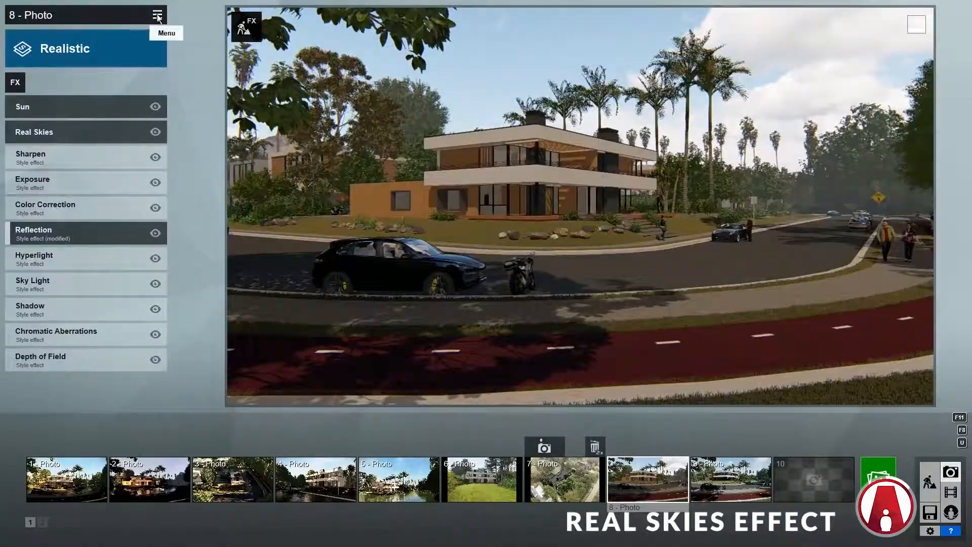
left_click(157, 15)
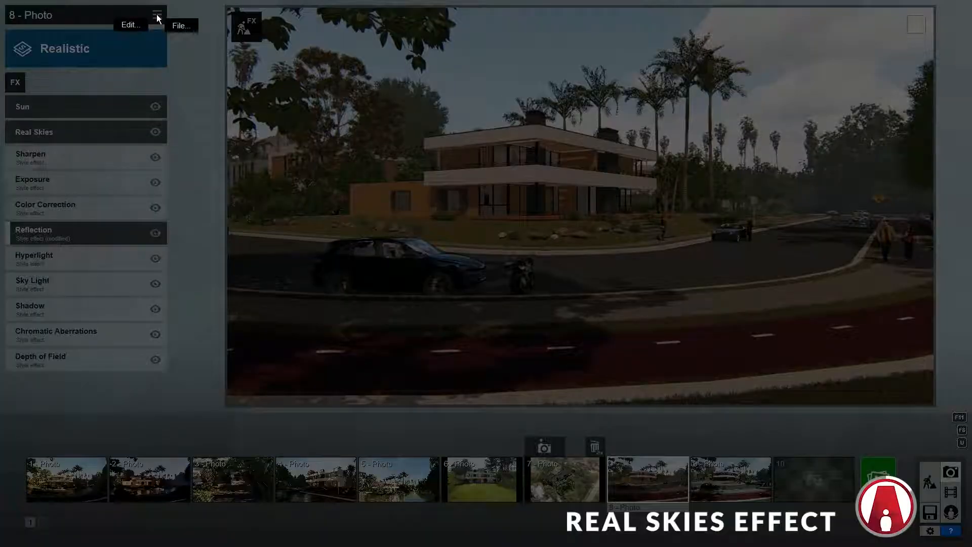
mouse_move(135, 23)
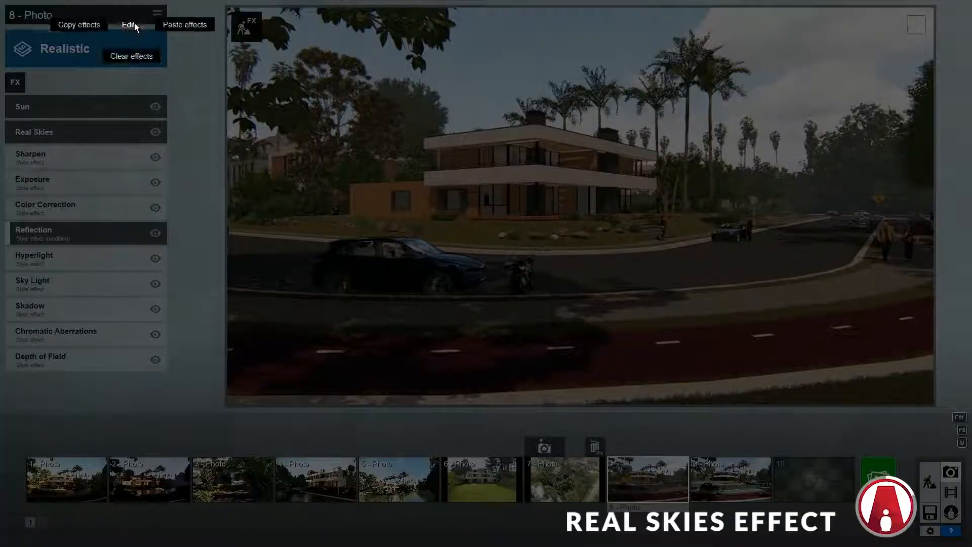
left_click(91, 23)
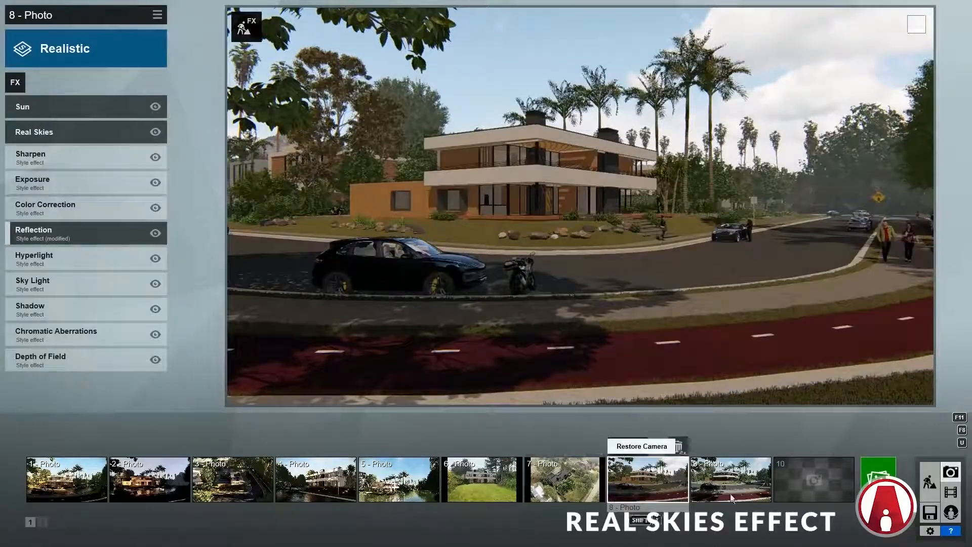
Step: Paste the copied effects into photo 9
left_click(751, 476)
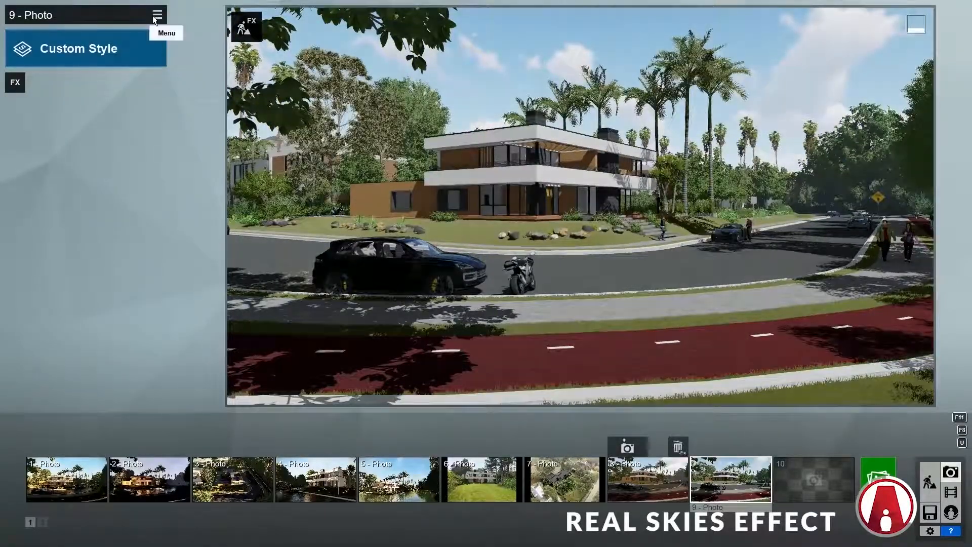
left_click(152, 16)
mouse_move(128, 29)
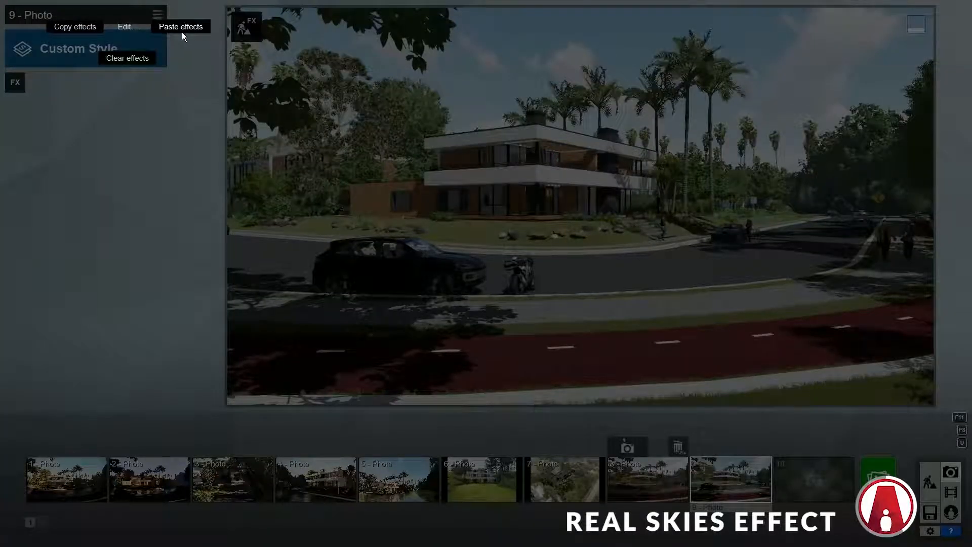
left_click(188, 31)
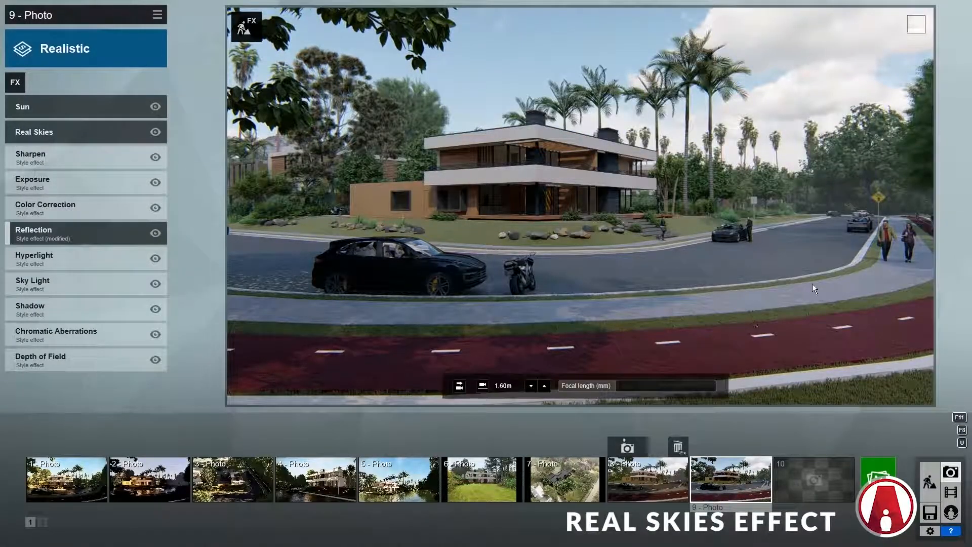
Step: Save photo 9's effects to a file
left_click(157, 19)
left_click(188, 32)
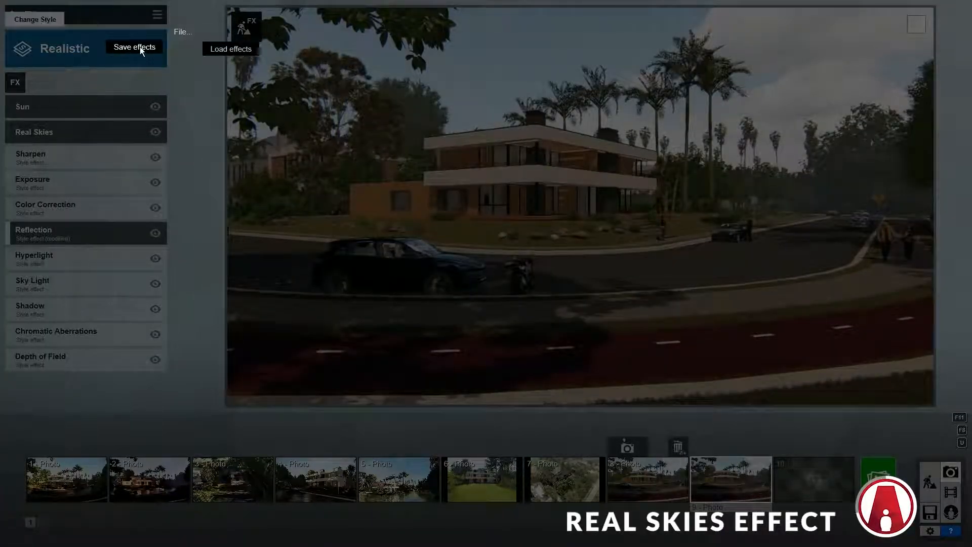
left_click(140, 47)
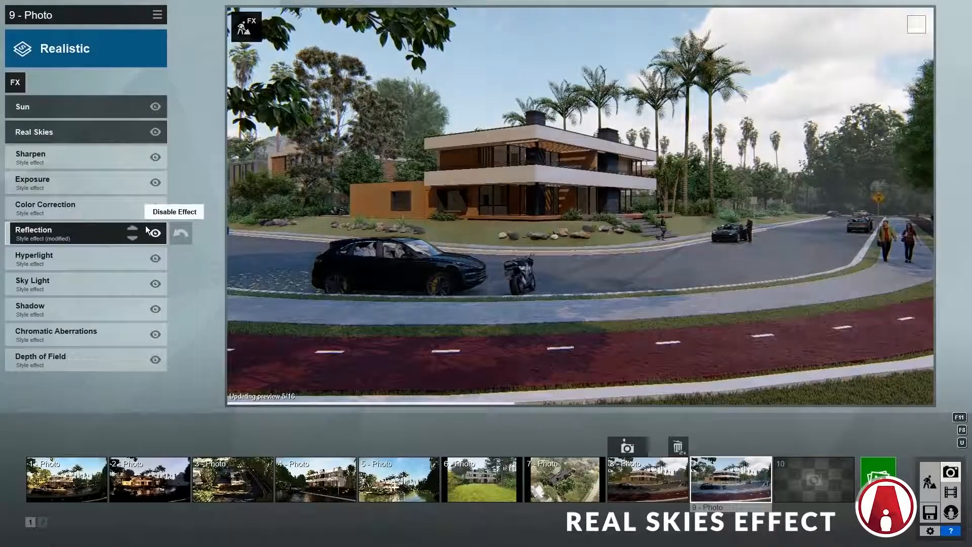
Step: Check the saved effects files available for loading into photo 9
left_click(158, 15)
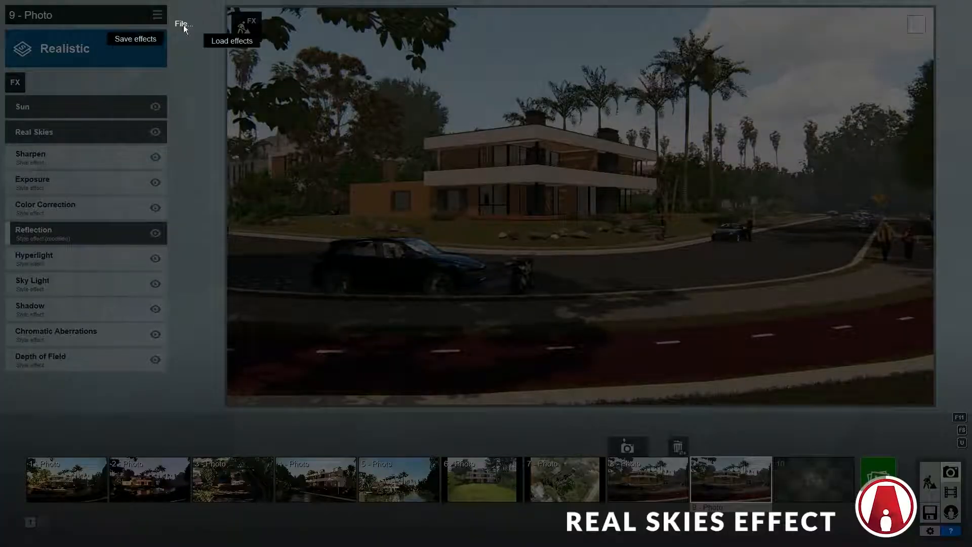
left_click(224, 42)
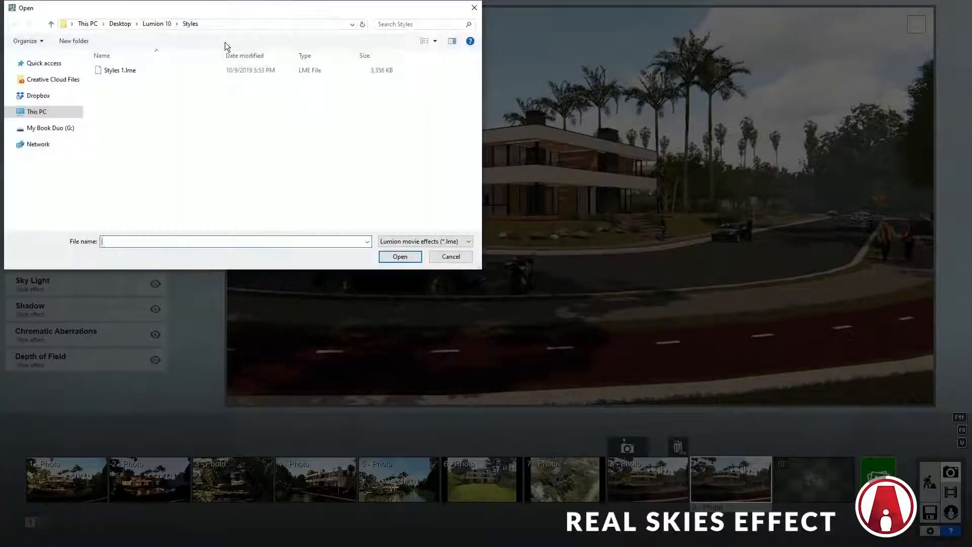
left_click(451, 257)
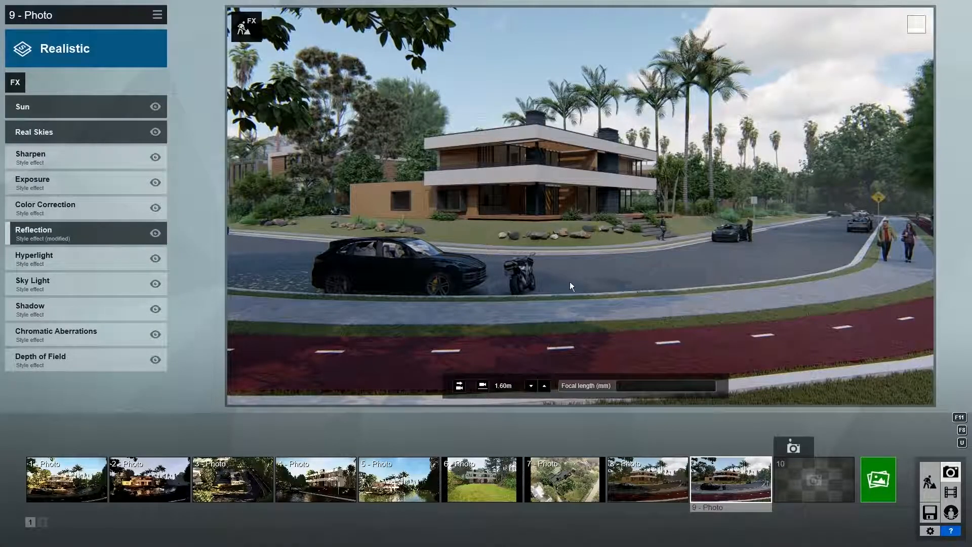
Step: Hide the Car & People and Road & Sidewalk layers in the scene, show the Lake layer, and return to photo 9
left_click(930, 482)
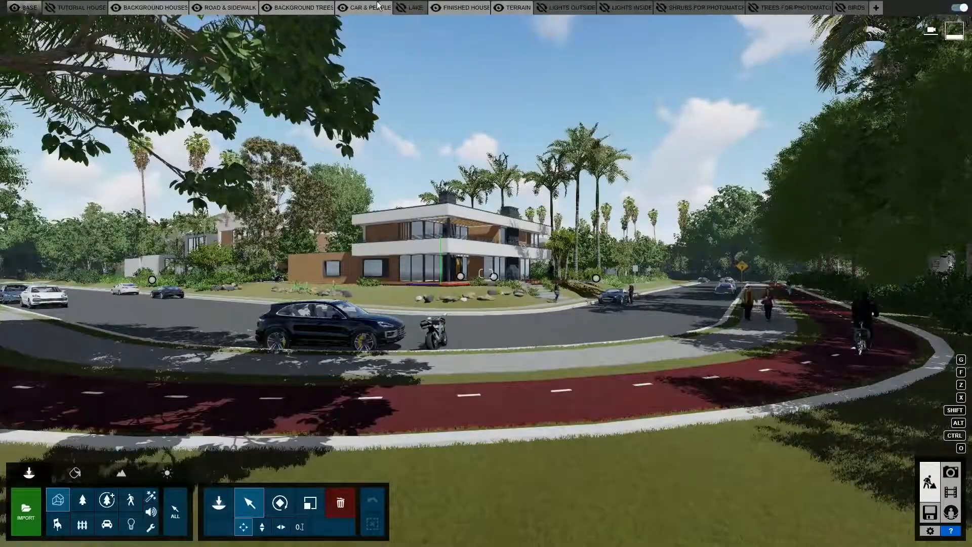
left_click(342, 7)
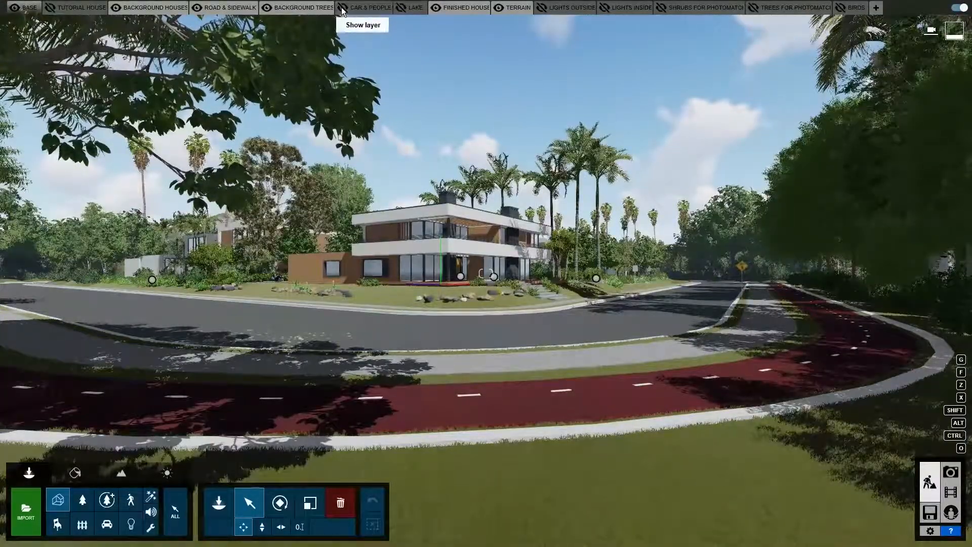
left_click(196, 8)
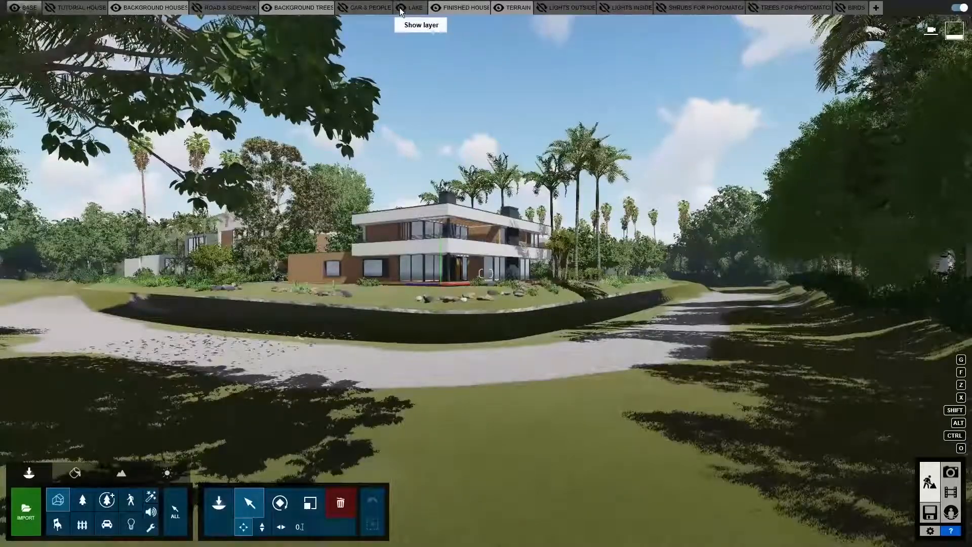
left_click(400, 8)
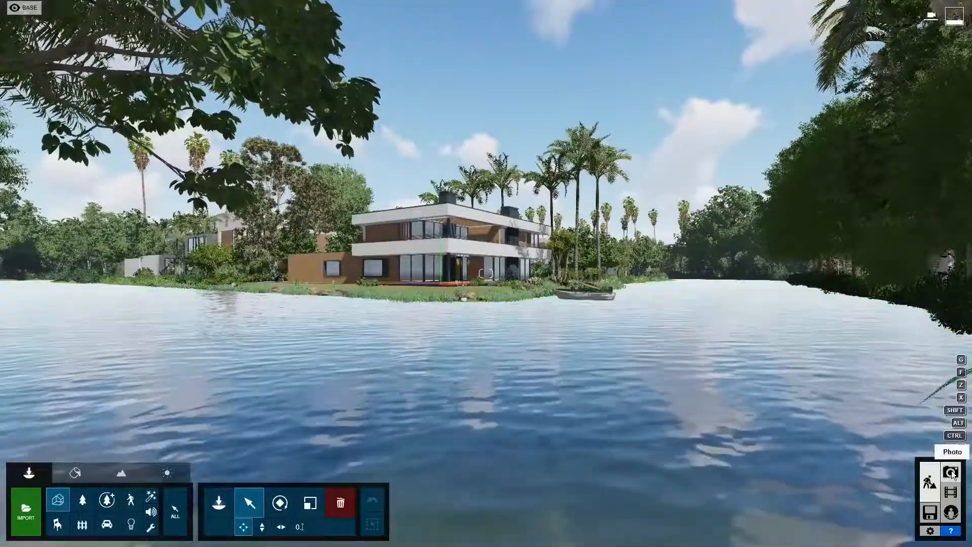
left_click(950, 472)
left_click(731, 478)
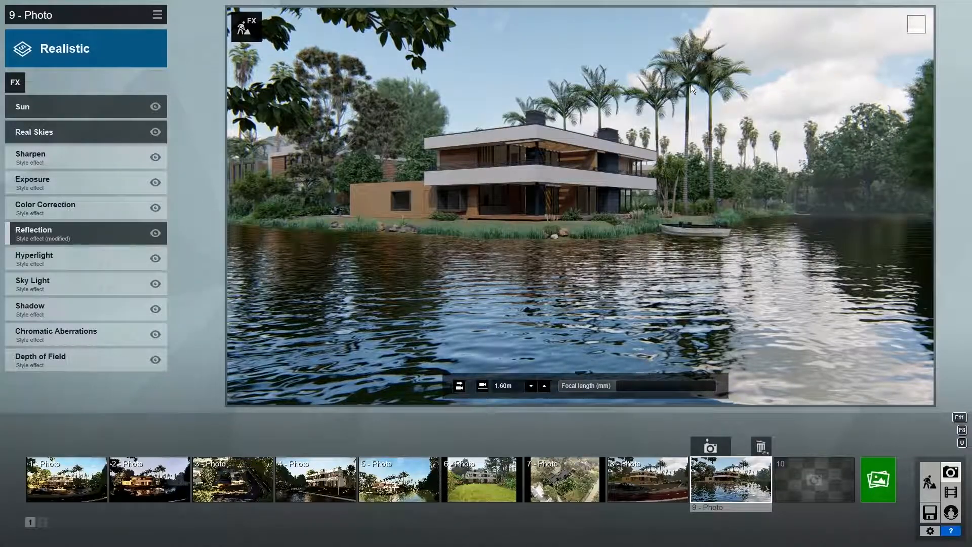
Step: Add a Layer Visibility effect to photo 8 that hides the Lake layer and shows Road & Sidewalk and Car & People
left_click(652, 481)
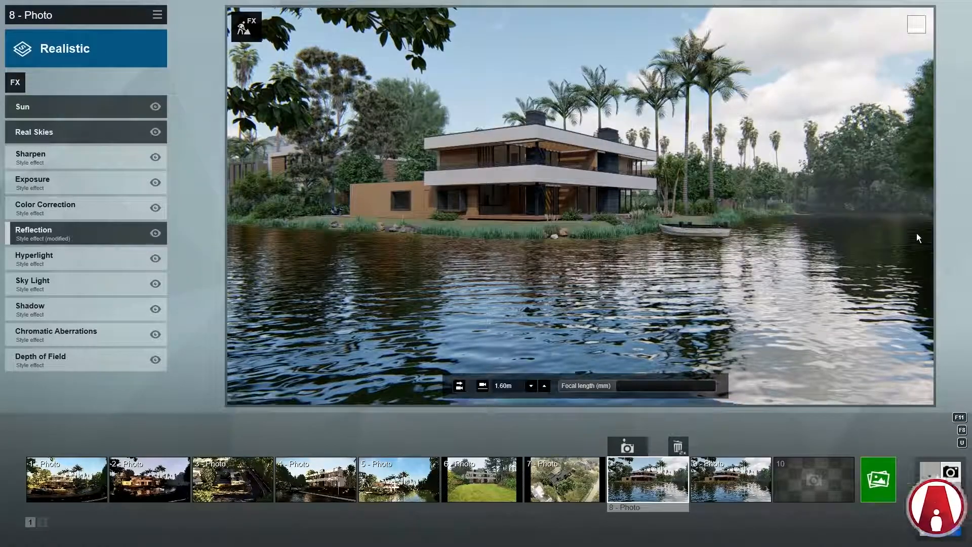
left_click(20, 84)
left_click(279, 201)
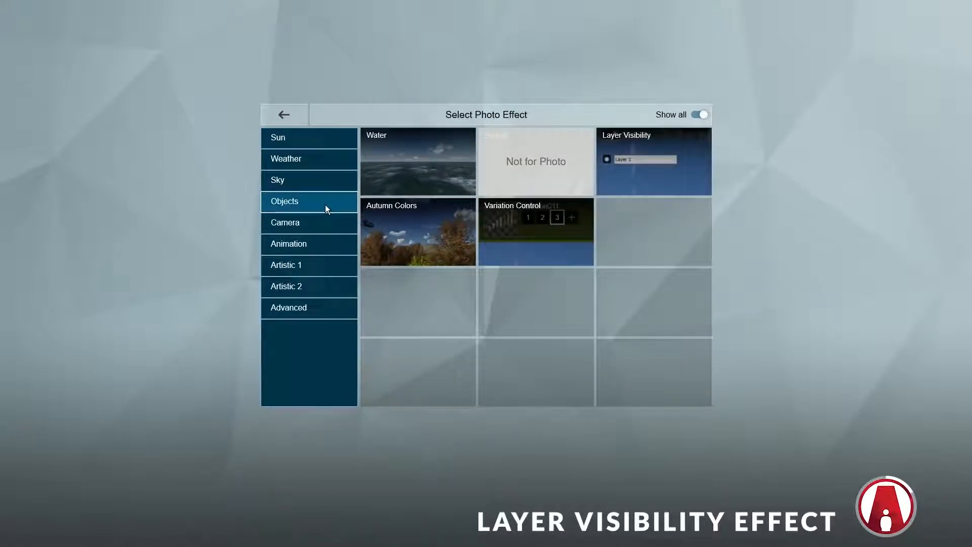
left_click(686, 173)
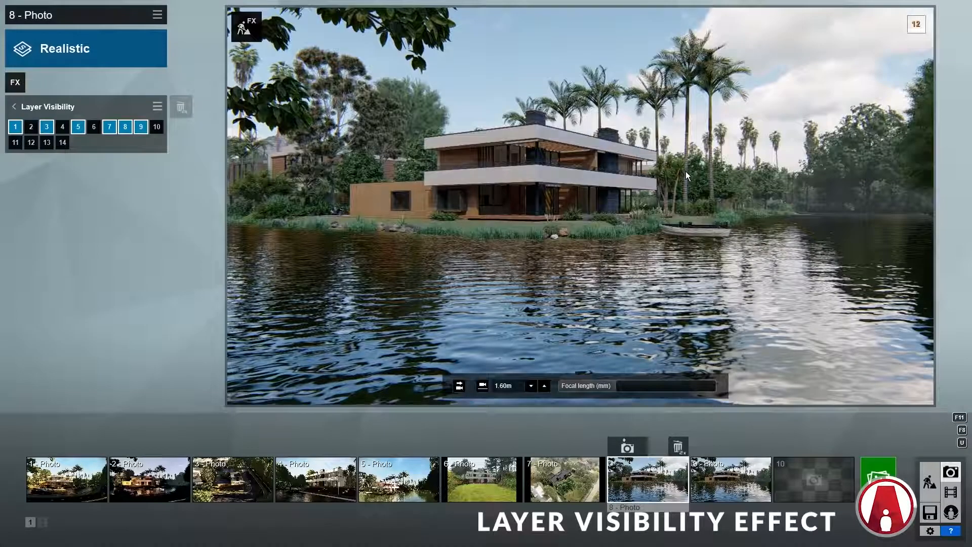
left_click(111, 127)
left_click(62, 127)
left_click(94, 128)
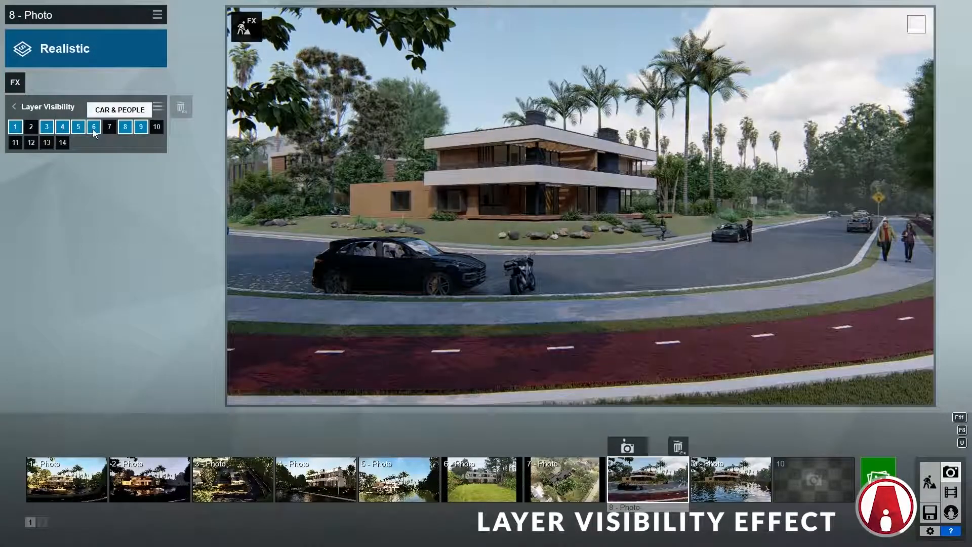
Step: Add a Layer Visibility effect to photo 9 that keeps the Lake layer shown and the road and car layers hidden
left_click(740, 489)
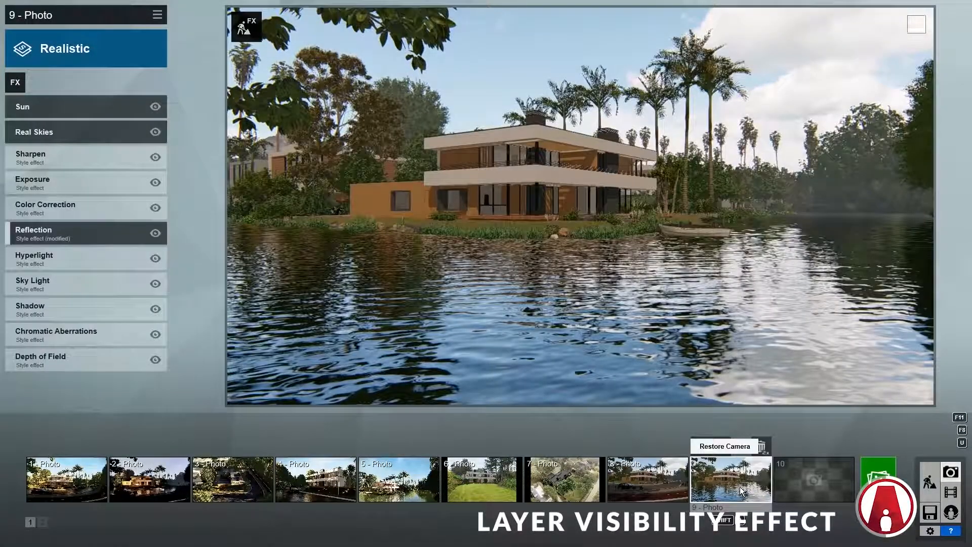
left_click(15, 82)
left_click(661, 177)
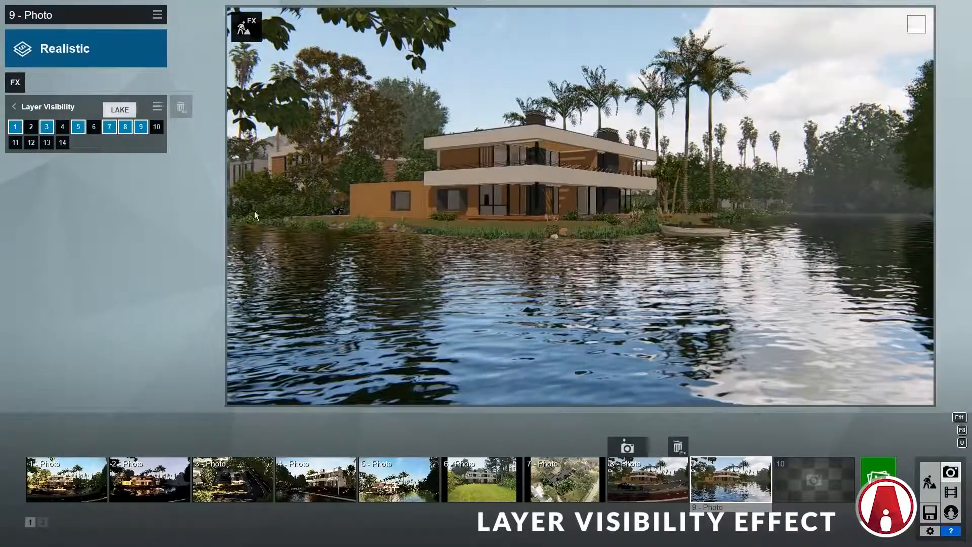
Step: Hide the Lake layer in the scene, show the Road & Sidewalk and Car & People layers, and return to photo 9
left_click(926, 480)
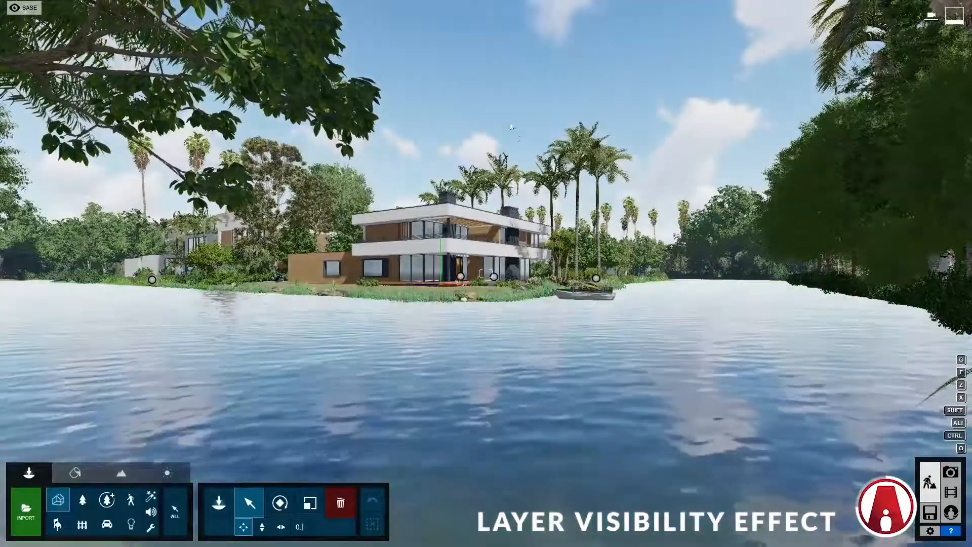
left_click(401, 7)
left_click(197, 8)
left_click(343, 8)
left_click(951, 472)
left_click(729, 480)
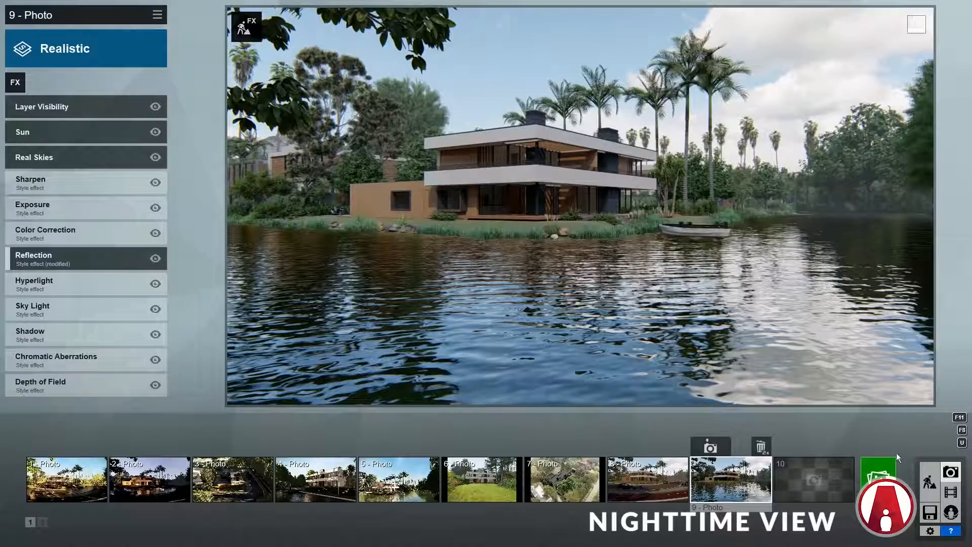
Step: Store the current street view as photo 10 and apply the Night style to it
left_click(815, 484)
left_click(797, 451)
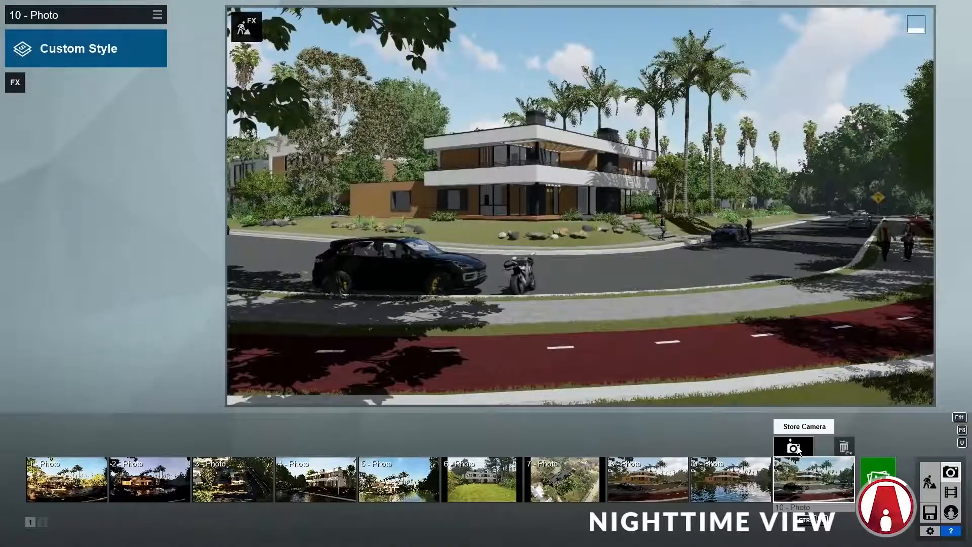
left_click(84, 55)
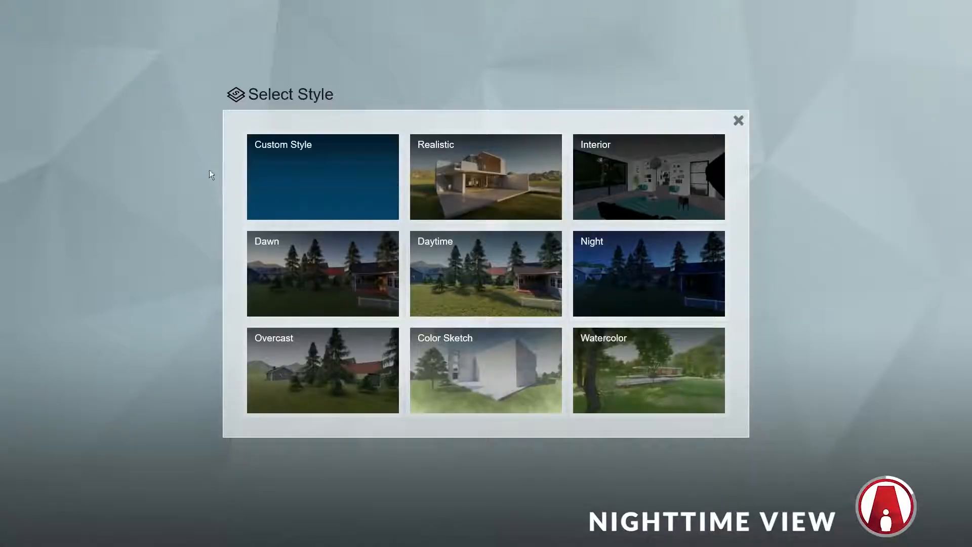
left_click(674, 282)
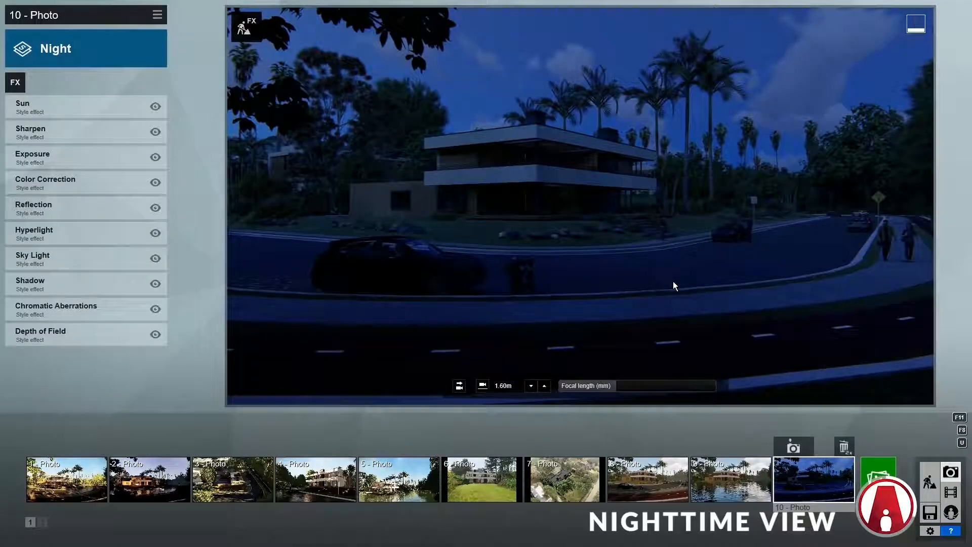
Step: Adjust the Night style's Sun and Shadow effects on photo 10
left_click(83, 107)
left_click_drag(41, 126, 77, 159)
left_click(23, 109)
left_click(66, 280)
left_click(14, 107)
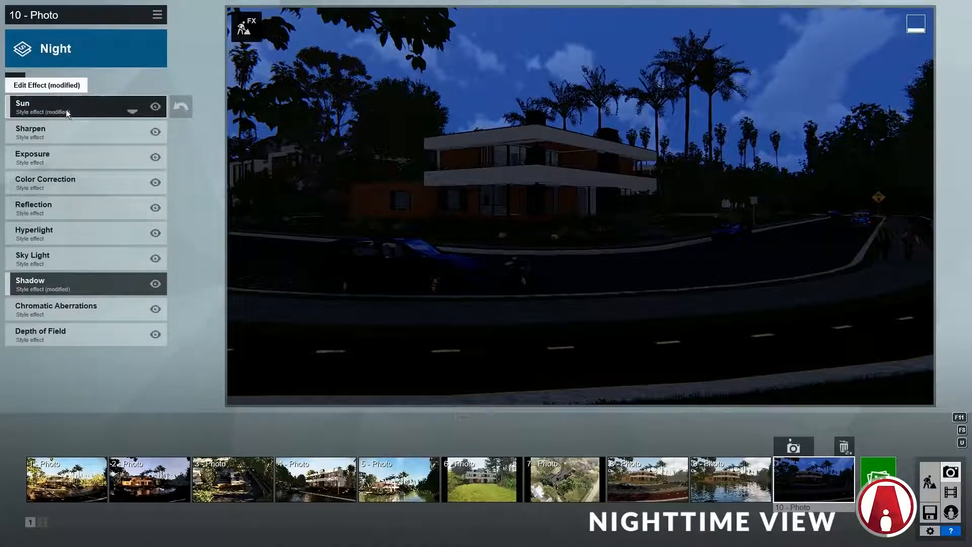
left_click(156, 107)
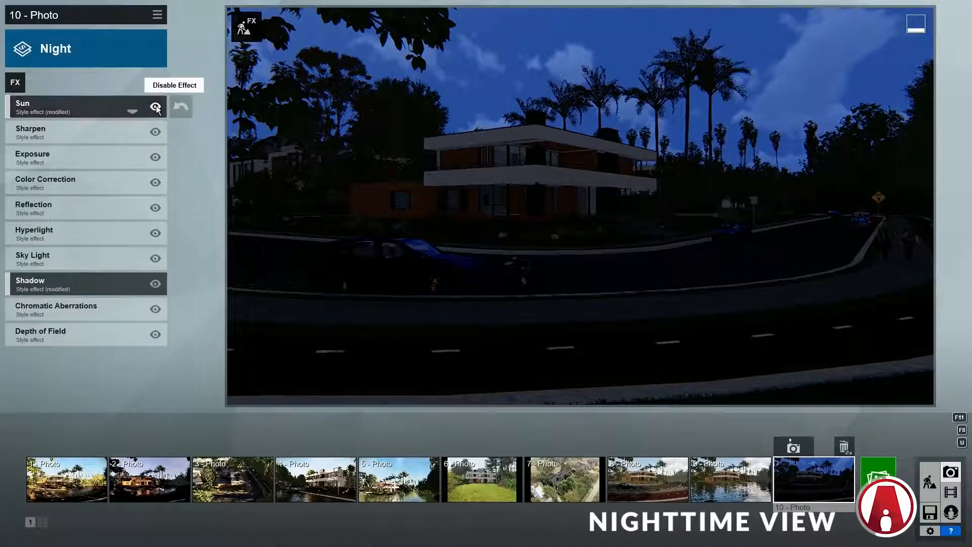
Step: Add a Real Skies effect with a Night sky to photo 10, adjust its heading, and lower its brightness and overall brightness
left_click(17, 82)
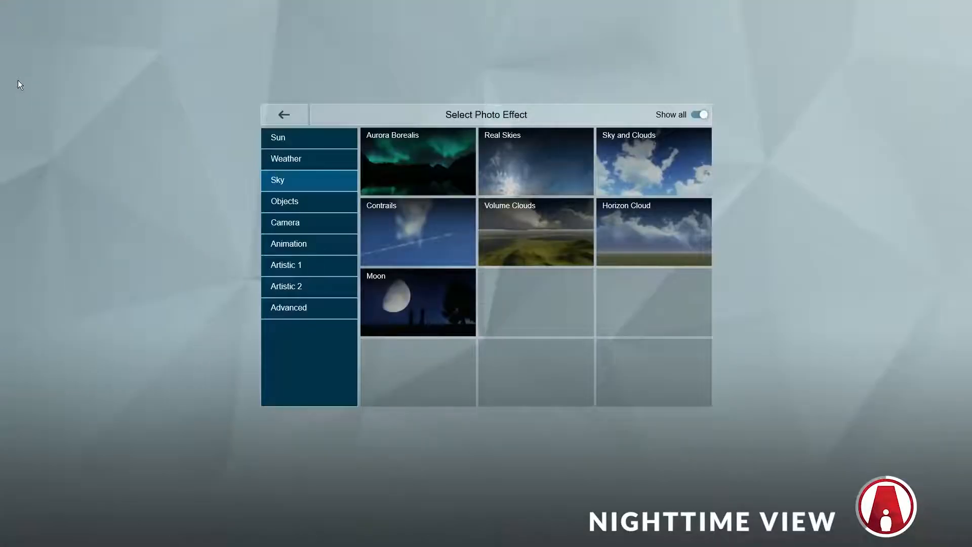
left_click(555, 156)
left_click(43, 134)
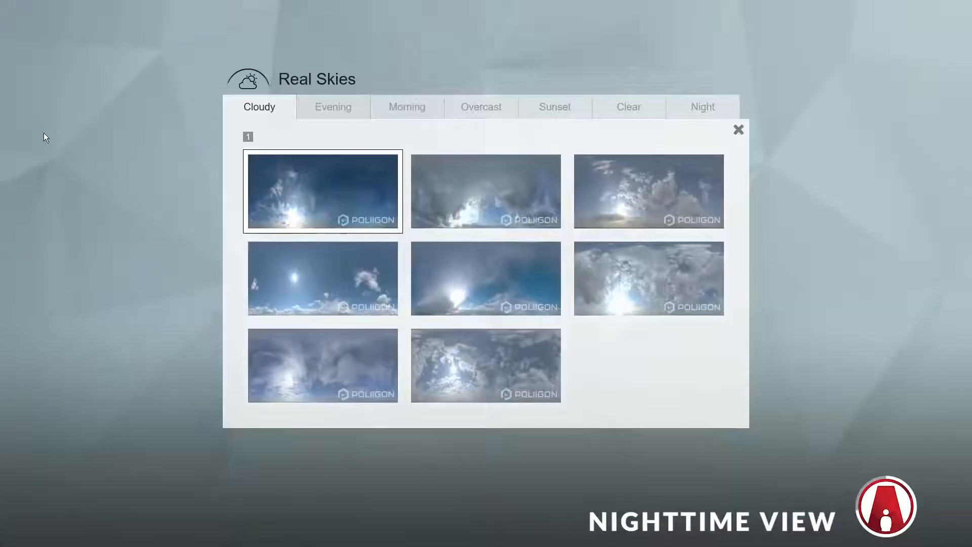
left_click(703, 116)
left_click(637, 200)
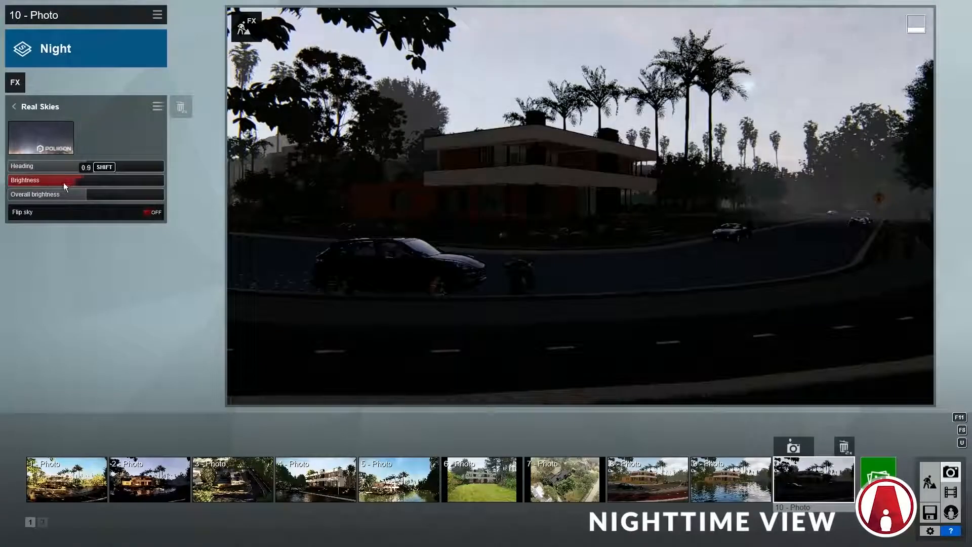
left_click_drag(63, 183, 45, 196)
left_click_drag(83, 166, 44, 166)
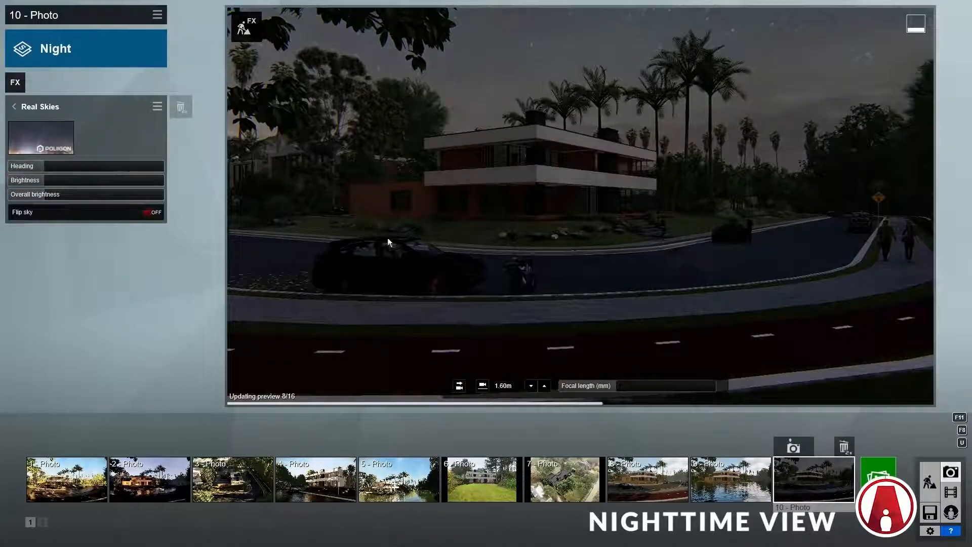
Step: Place a spotlight from the lights library on the ceiling inside the house, near the wall beside the kitchen island
left_click(929, 483)
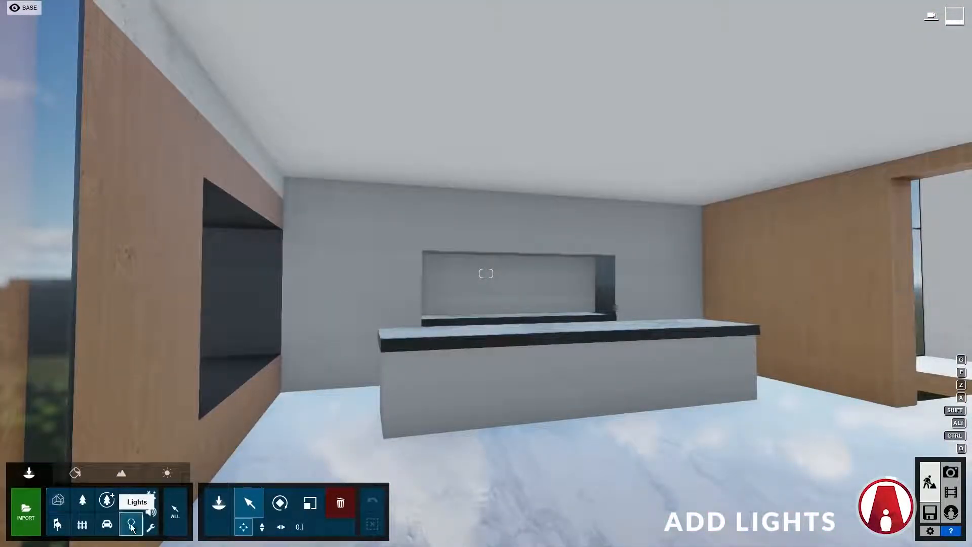
left_click(219, 506)
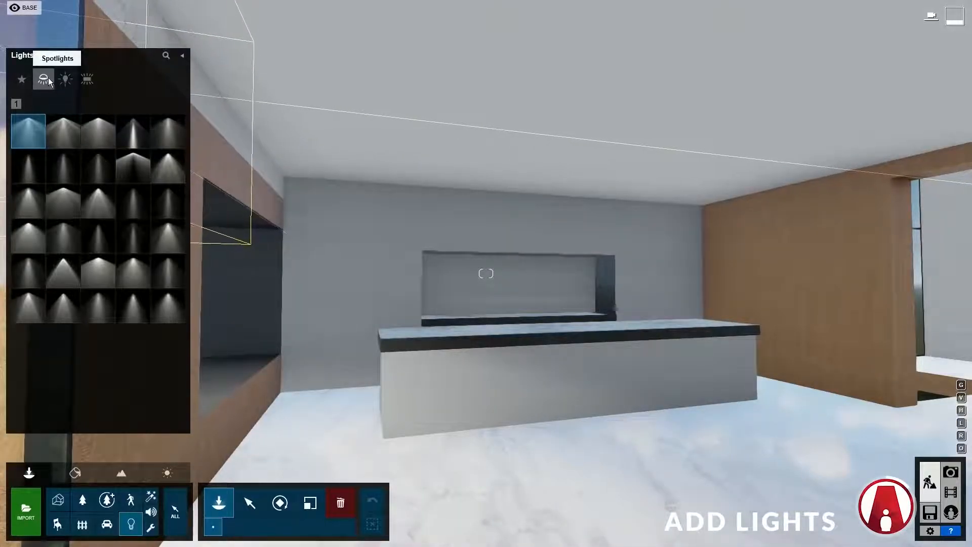
left_click(65, 80)
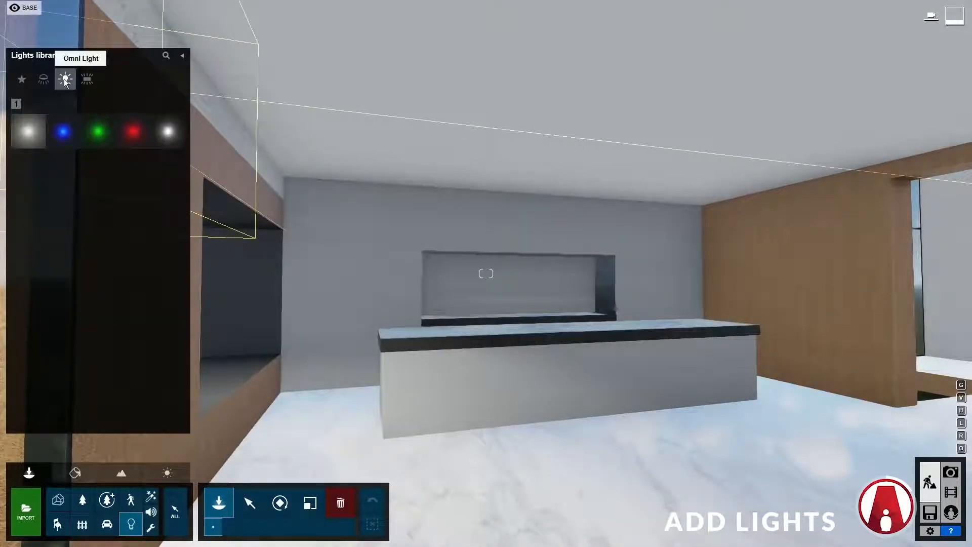
left_click(87, 81)
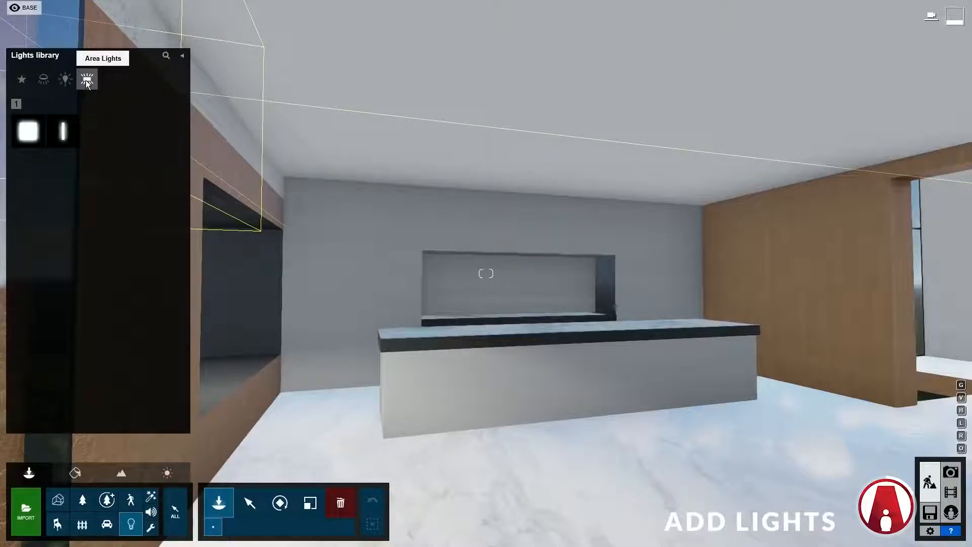
left_click(44, 79)
left_click(172, 205)
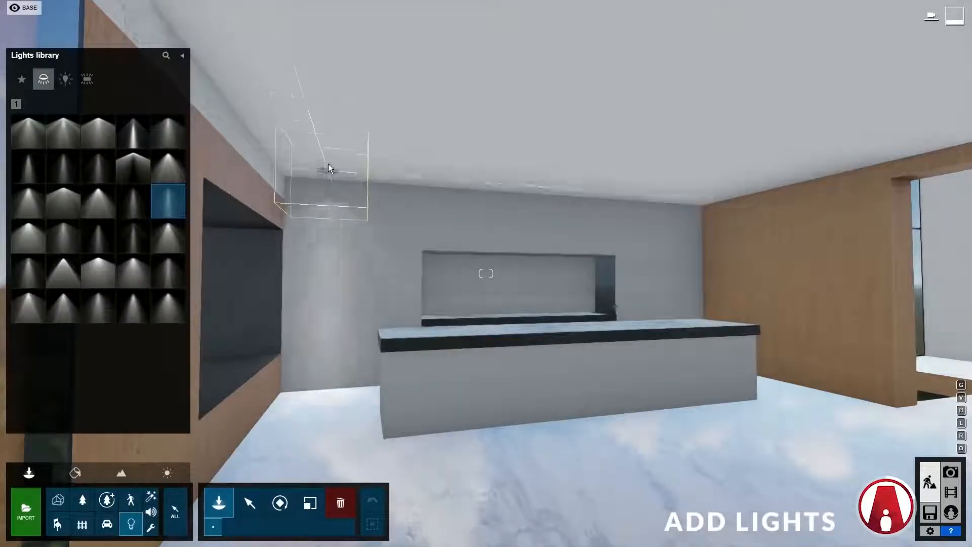
left_click(328, 154)
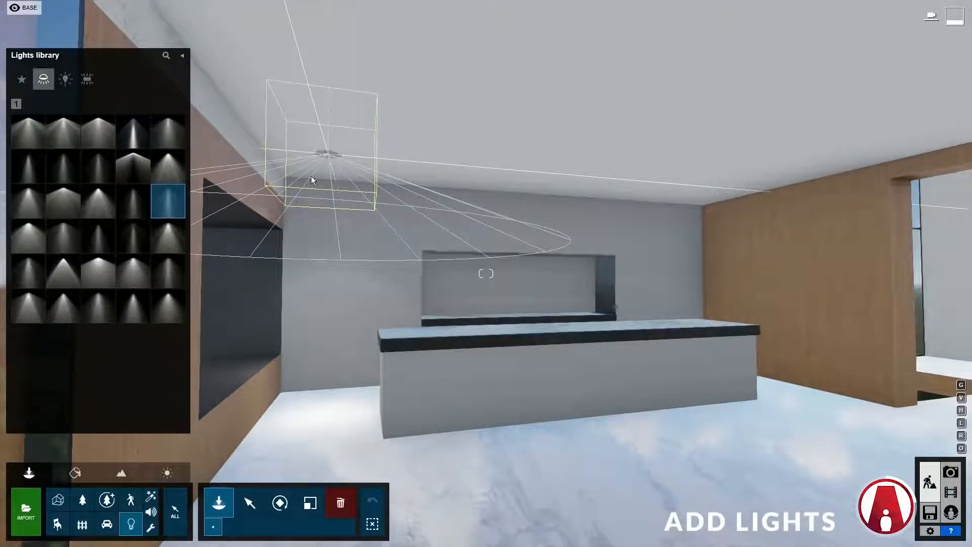
Step: Lower the scene's sun below the horizon so the placed spotlight can be judged in darkness
right_click_drag(486, 118, 290, 172)
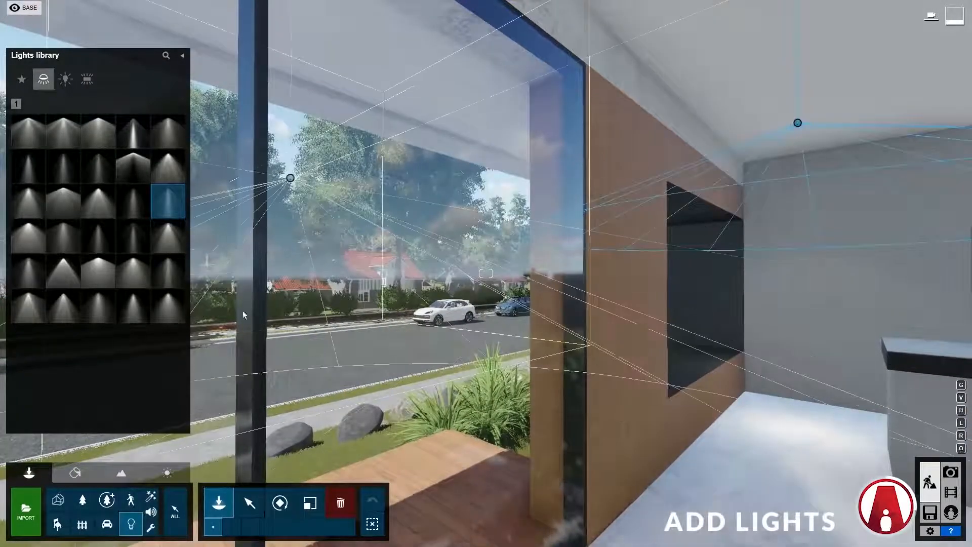
right_click_drag(491, 335, 638, 338)
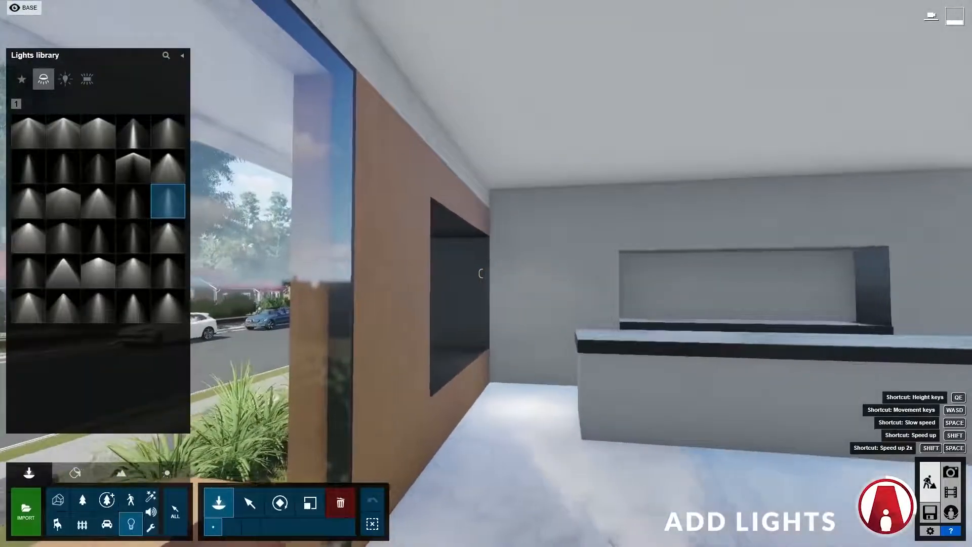
left_click(168, 473)
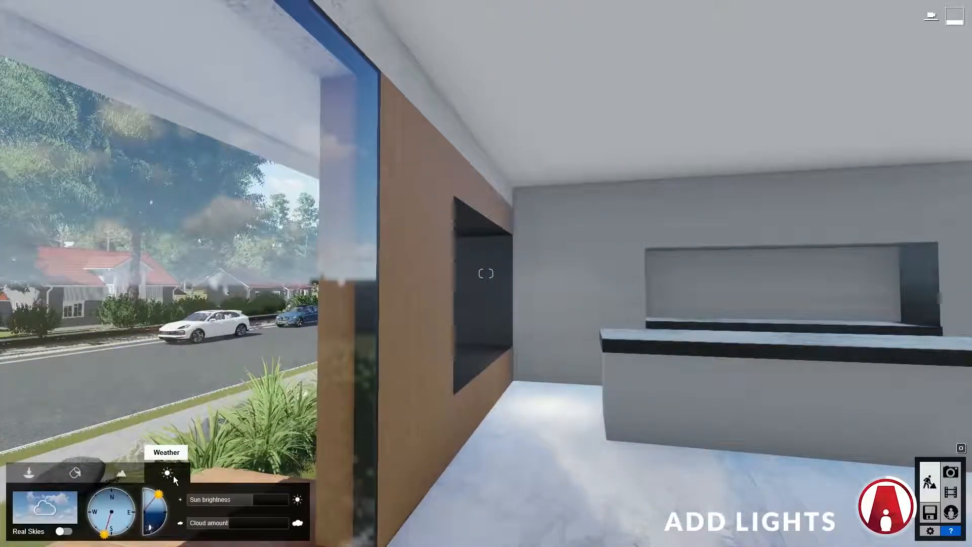
left_click_drag(158, 494, 154, 528)
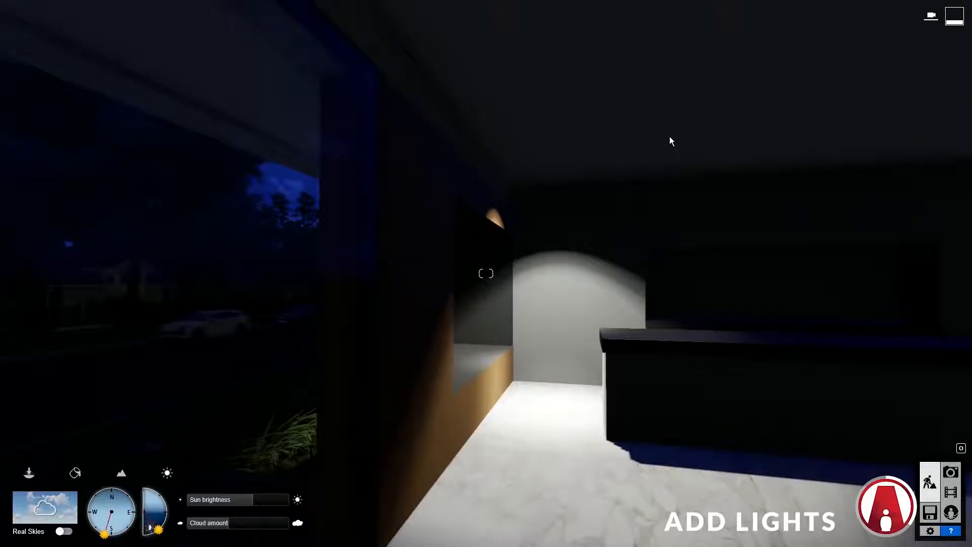
Step: Tint the spotlight placed near the kitchen island wall a warm yellow, set its brightness to about 105, and adjust its cone angle
left_click(29, 473)
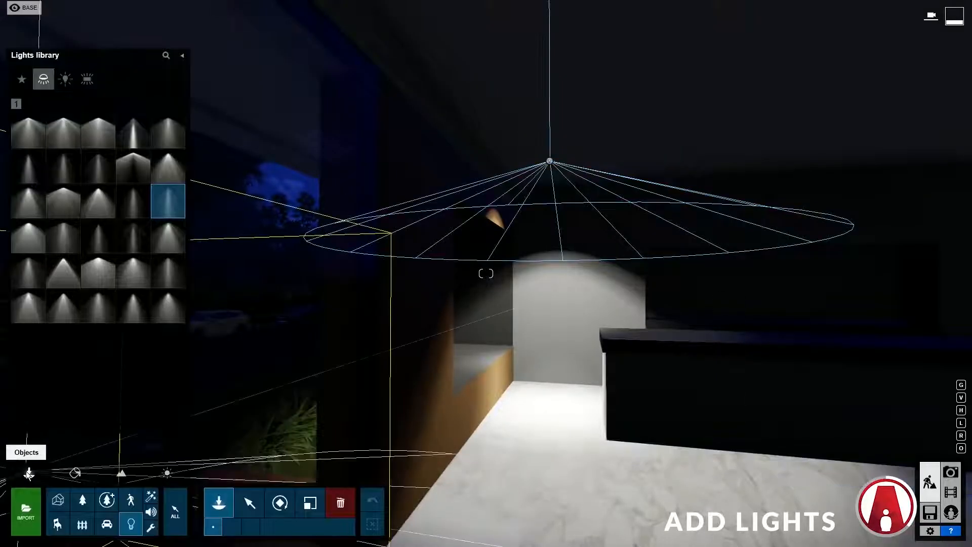
left_click(249, 503)
left_click(550, 162)
left_click_drag(803, 187, 819, 160)
mouse_move(845, 198)
left_mouse_down()
mouse_move(926, 198)
mouse_move(822, 197)
mouse_move(841, 196)
left_mouse_up()
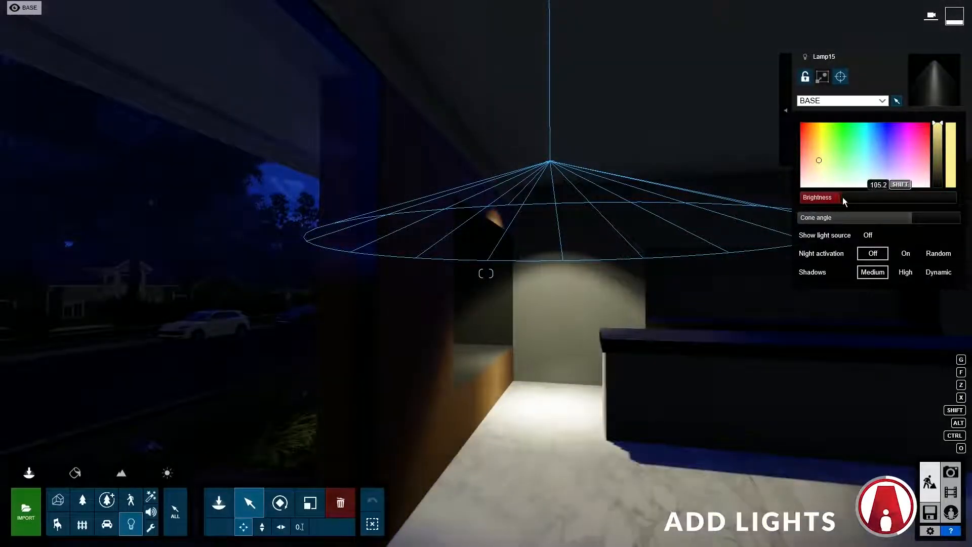
mouse_move(910, 217)
left_mouse_down()
mouse_move(934, 220)
mouse_move(854, 219)
mouse_move(911, 224)
left_mouse_up()
Step: Duplicate the warm spotlight along the kitchen island to make an evenly spaced row of four
right_click_drag(911, 224, 931, 224)
right_click_drag(485, 274, 513, 284)
mouse_move(257, 163)
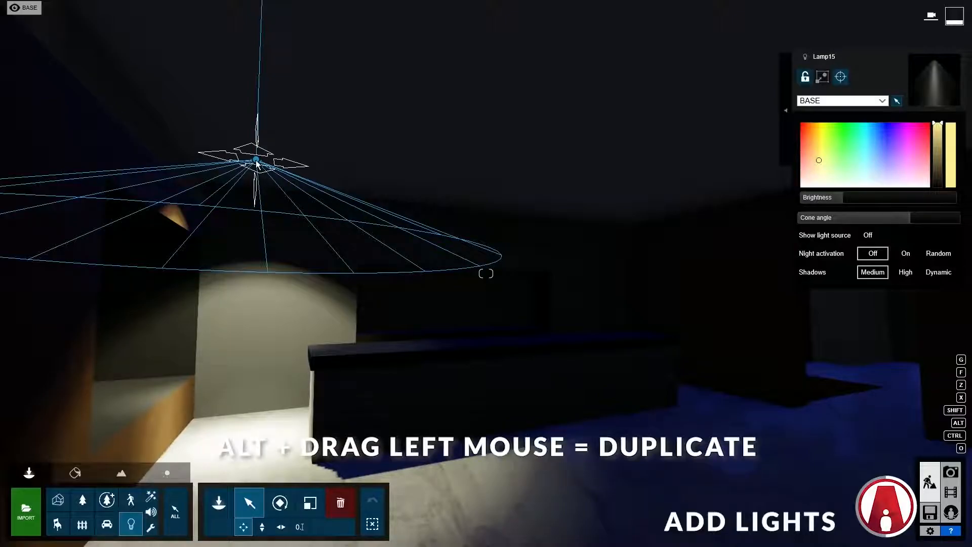
left_click_drag(257, 163, 601, 204)
key("x")
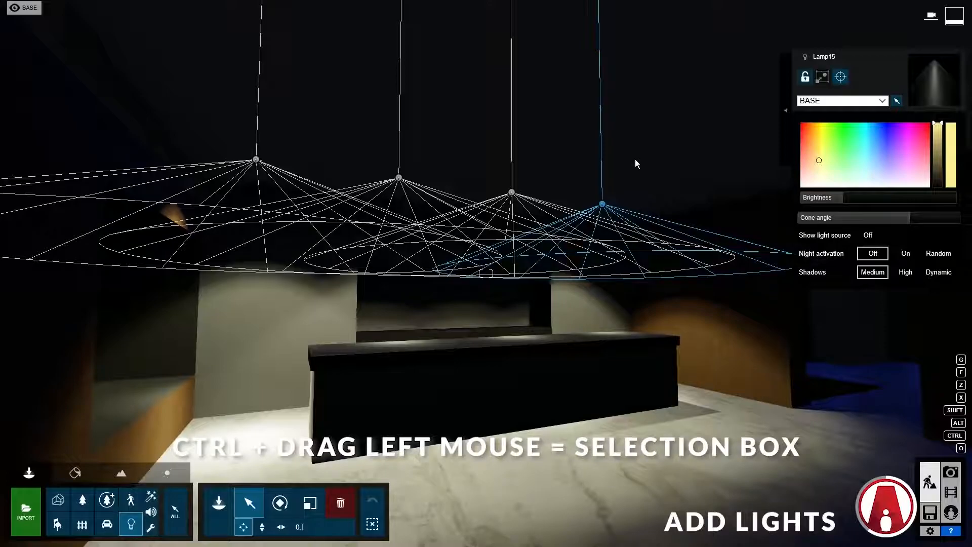
Step: Select the row of four spotlights together and duplicate it as a second row across the room
left_click_drag(118, 50, 754, 352, "ctrl")
key("w")
right_click_drag(590, 273, 780, 273)
key("a")
left_click_drag(288, 144, 658, 177)
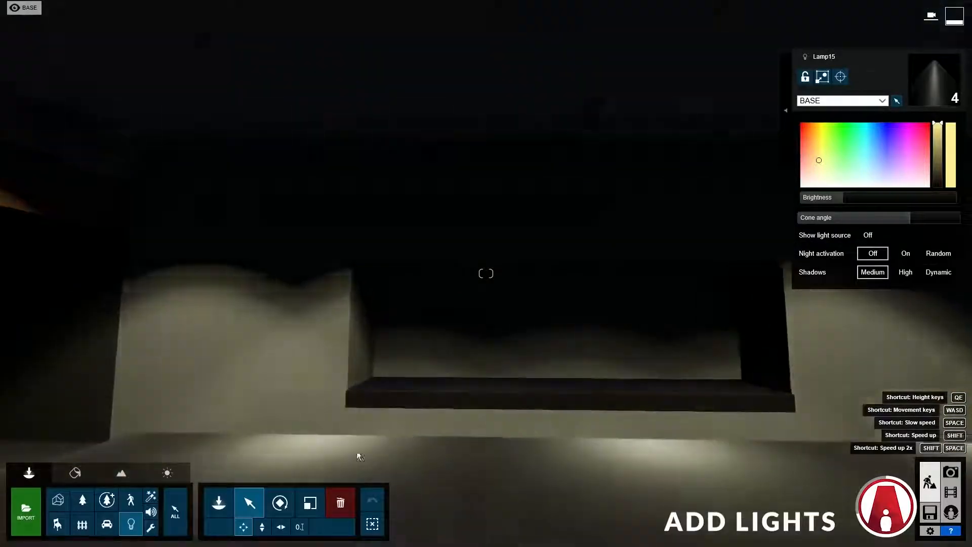
Step: Place a line light along the upper edge of the kitchen wall niche, set its width to 3.1 m, and tint it warm
left_click(87, 79)
left_click(63, 131)
left_click(558, 270)
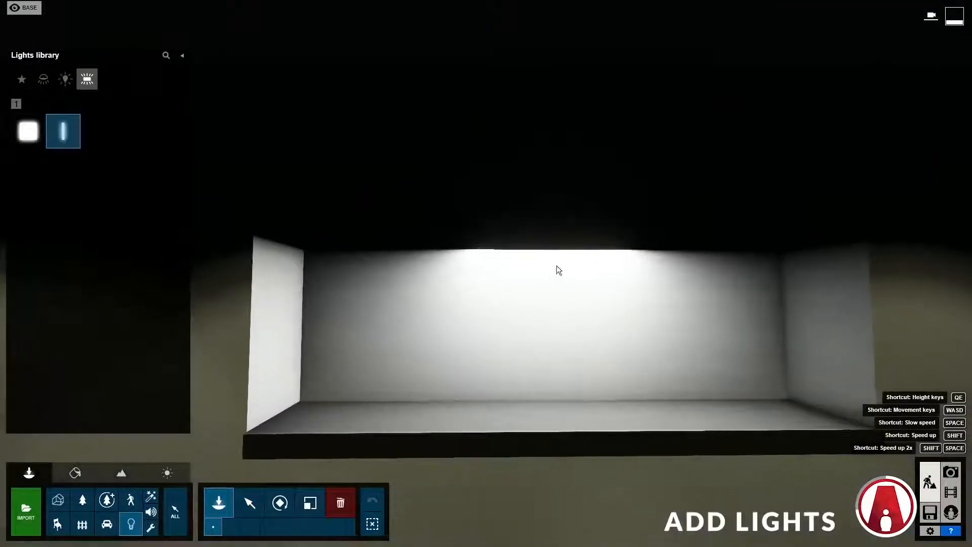
left_click_drag(849, 262, 888, 264)
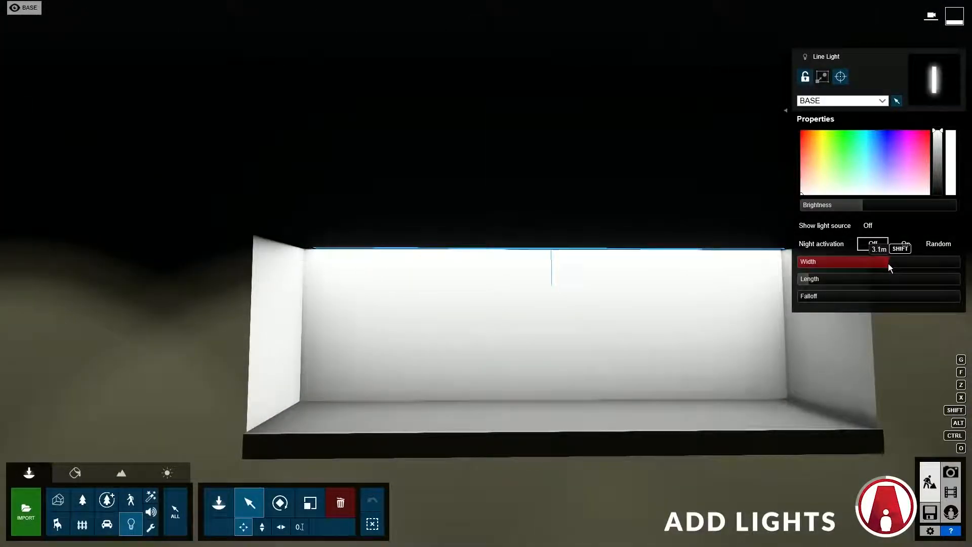
left_click(817, 168)
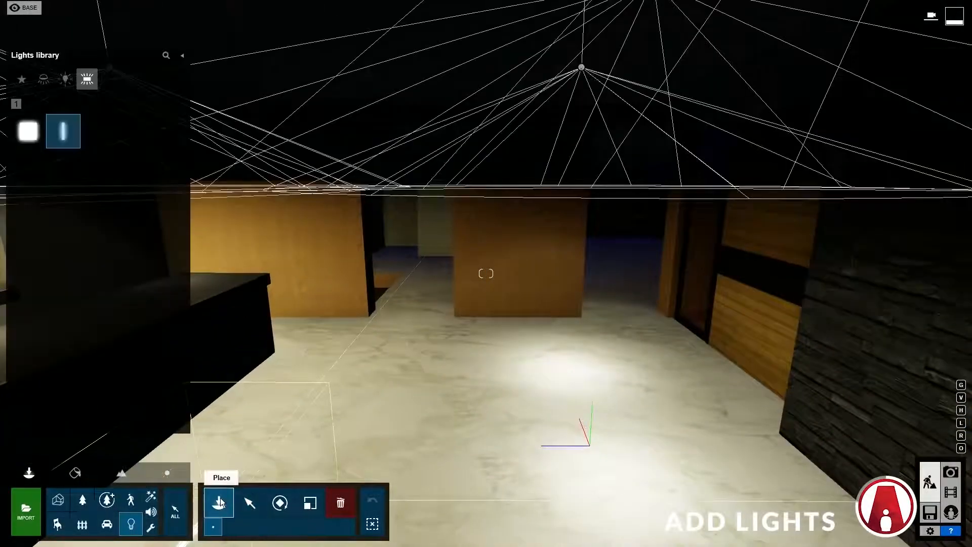
Step: Place a fill light on the floor of the open room and raise it to mid-height
left_click(64, 79)
left_click(28, 131)
left_click(345, 448)
left_click(250, 503)
left_click_drag(342, 448, 336, 393)
key("s")
right_click_drag(336, 392, 303, 388)
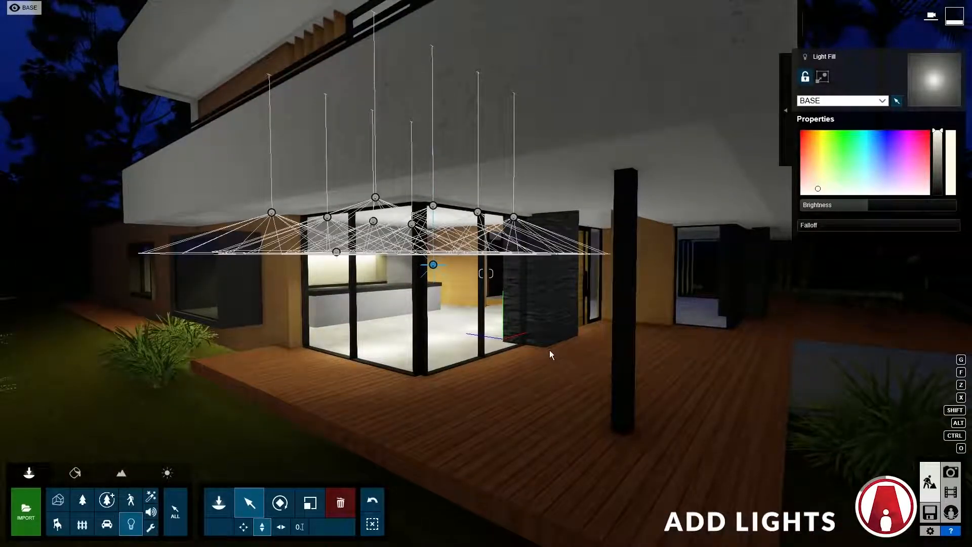
Step: Show the Lights inside layer and delete the spotlights, line light and fill light just placed in the house
mouse_move(307, 9)
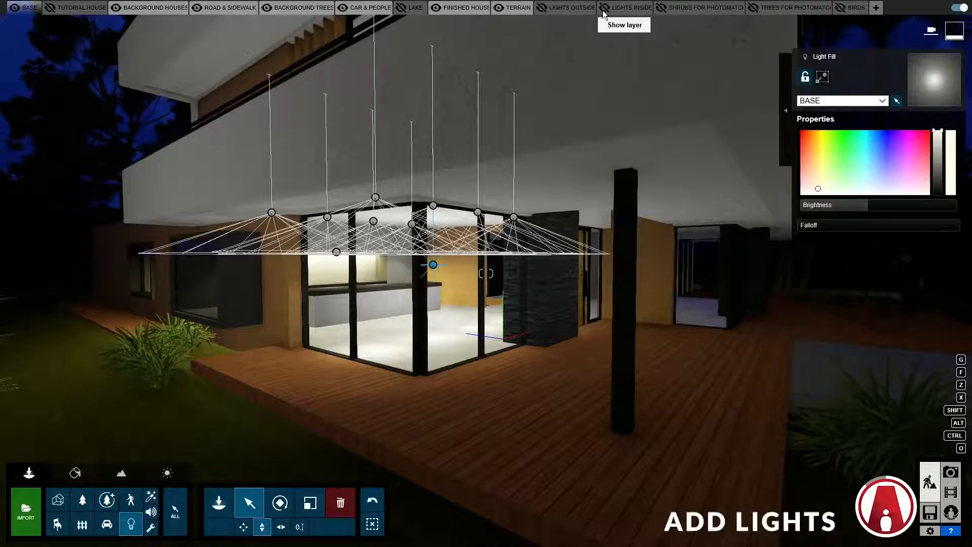
left_click_drag(164, 116, 629, 430, "ctrl")
left_click(345, 499)
left_click(432, 260)
Step: Show the Lights outside layer and reopen photo 10 in photo mode
mouse_move(514, 10)
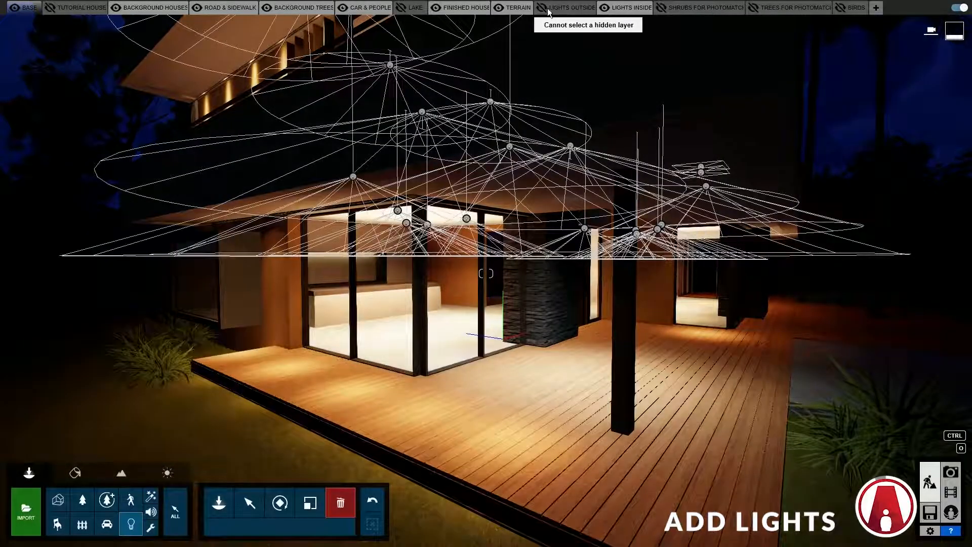
left_click(541, 8)
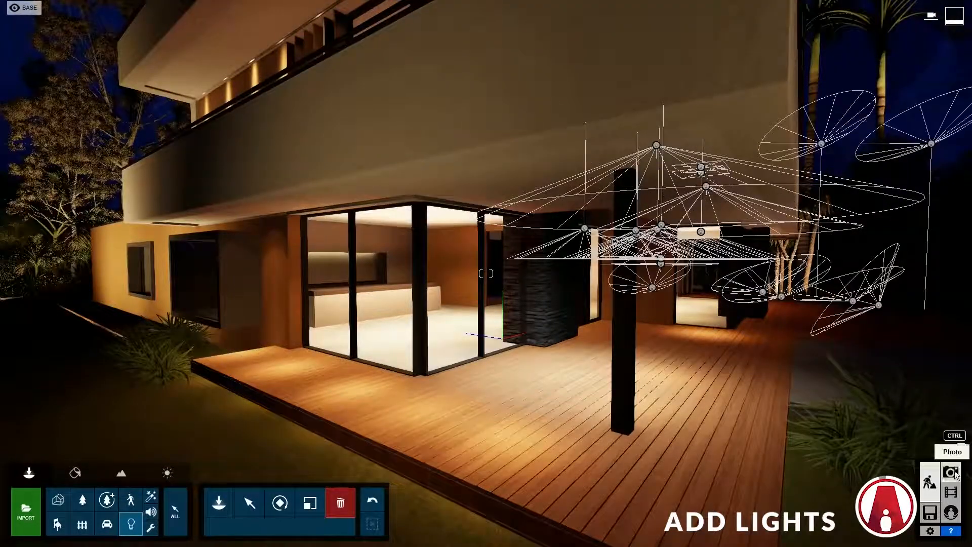
left_click(950, 473)
left_click(822, 479)
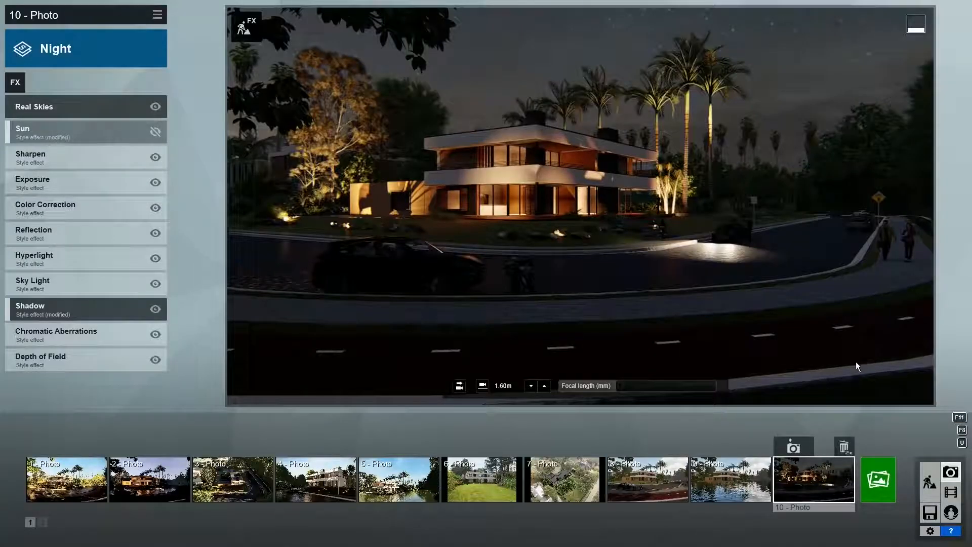
Step: Add a Precipitation effect from the weather effects to photo 8
left_click(651, 482)
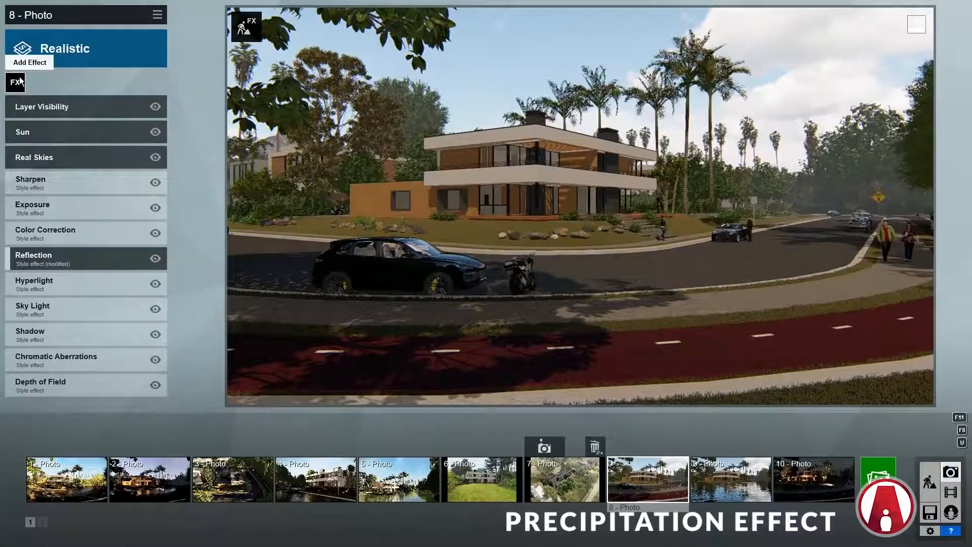
left_click(20, 81)
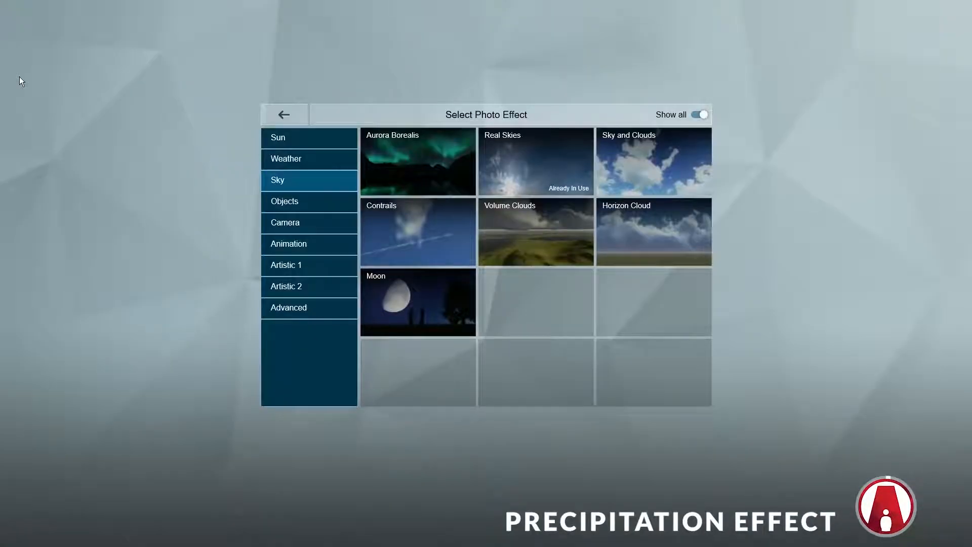
left_click(312, 159)
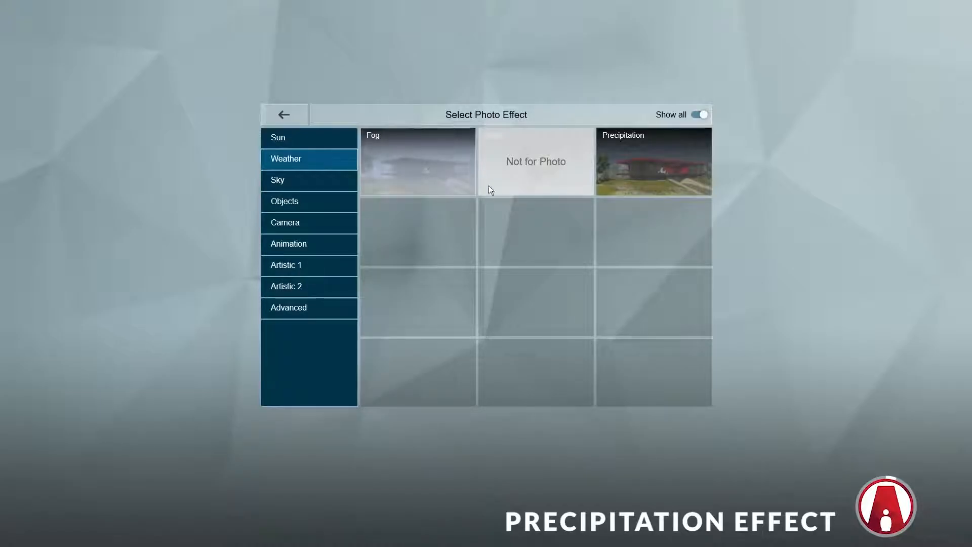
left_click(680, 164)
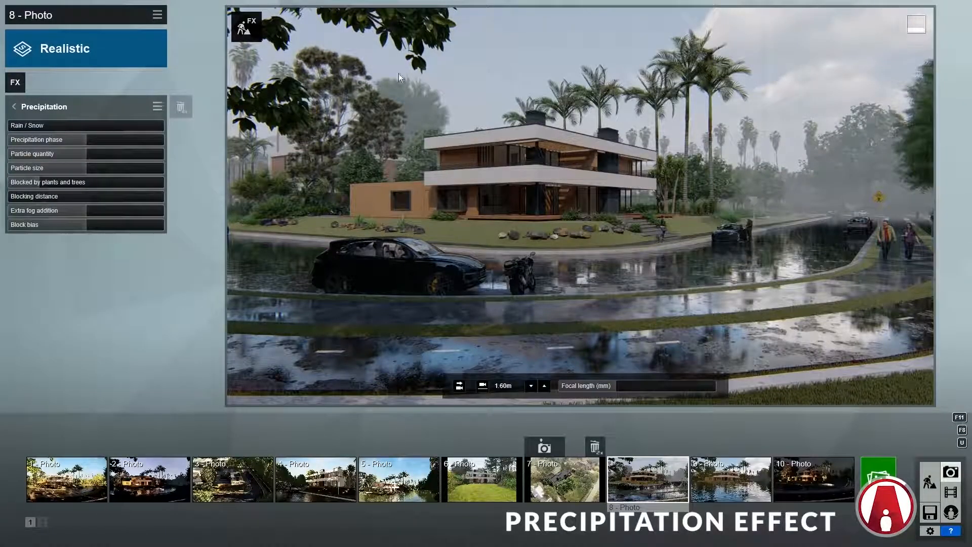
Step: Set photo 8's Rain / Snow value to 1.0 for full snow and increase the particle quantity
left_click_drag(17, 126, 171, 124)
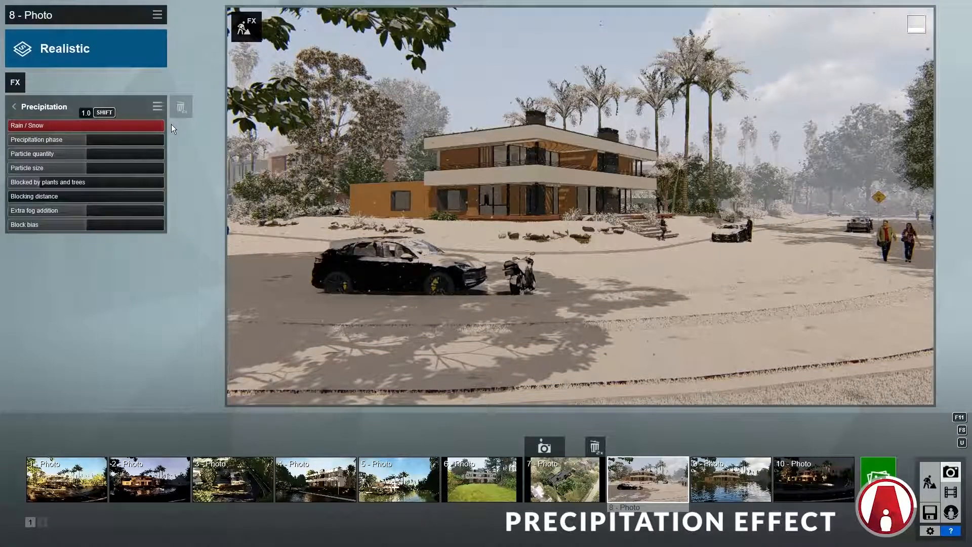
mouse_move(84, 139)
left_mouse_down()
mouse_move(26, 144)
mouse_move(138, 138)
mouse_move(87, 150)
left_mouse_up()
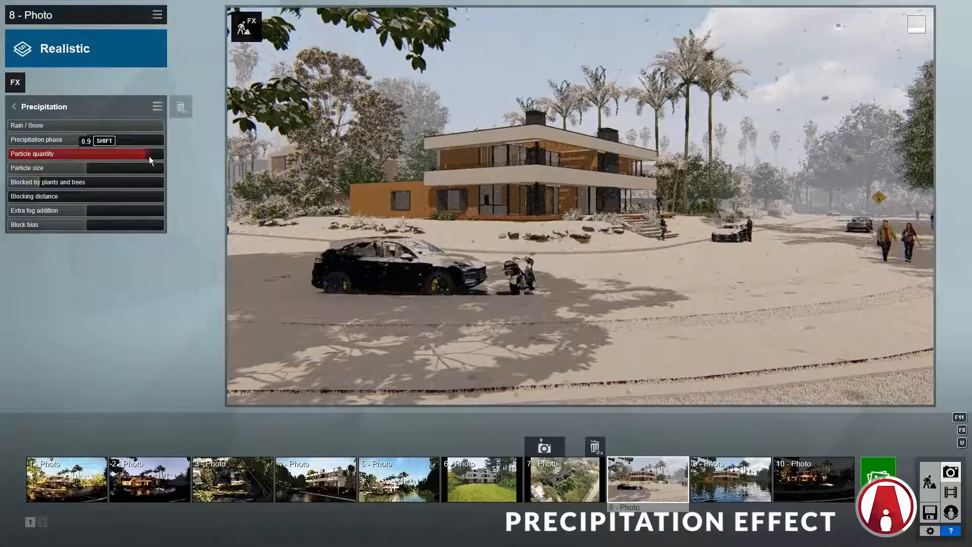
left_click_drag(28, 183, 86, 171)
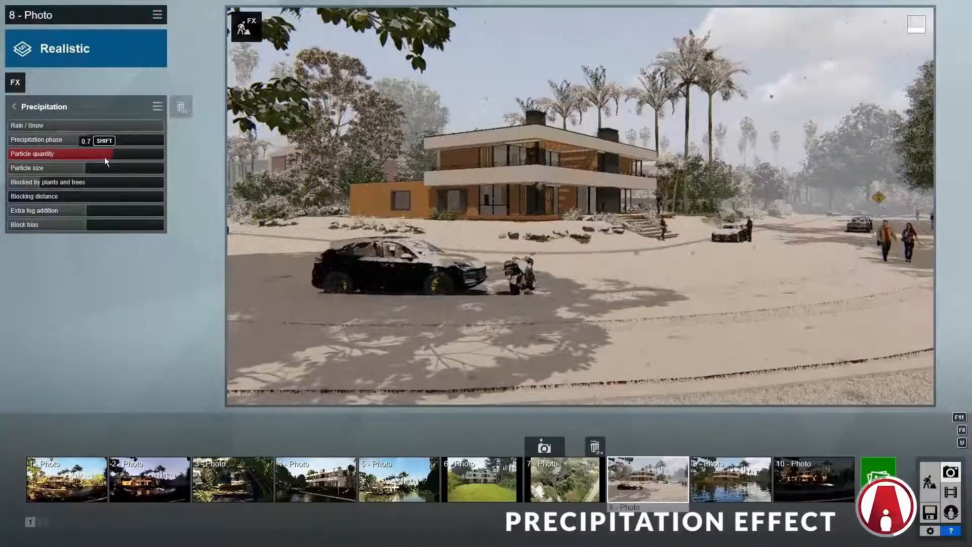
left_click(128, 157)
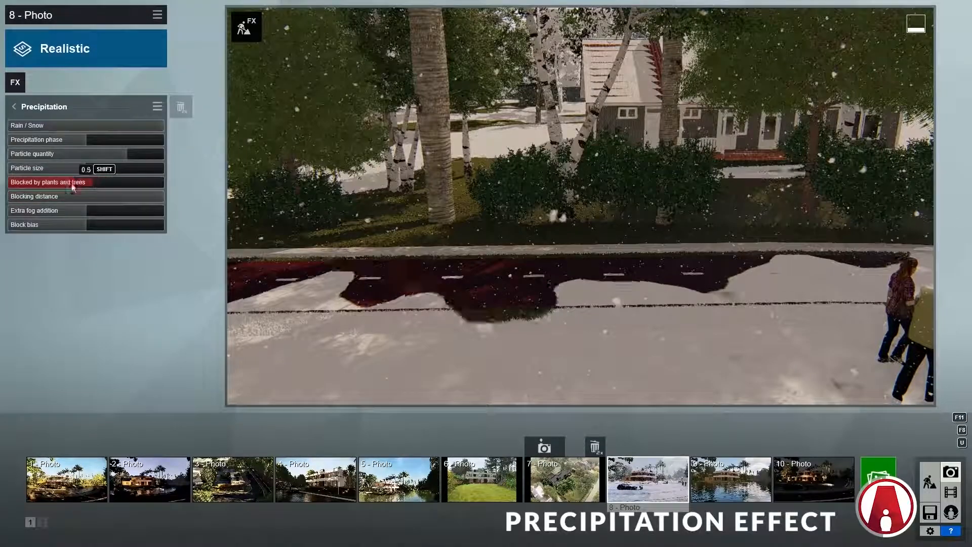
Step: Set photo 8's plant blocking and blocking distance to minimum, raise Block bias to maximum, and slightly lower the extra fog
left_click_drag(83, 184, 36, 182)
left_click_drag(132, 196, 0, 184)
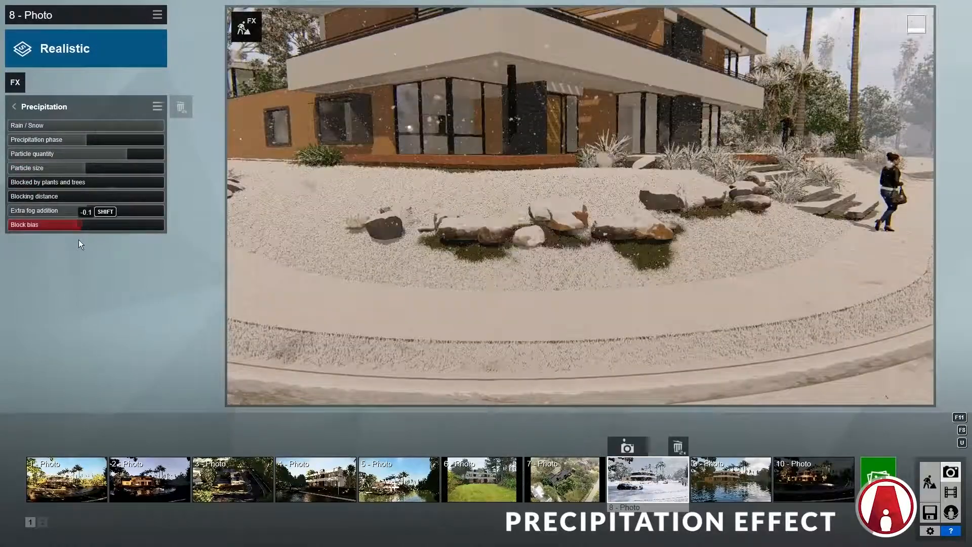
mouse_move(78, 239)
left_mouse_down()
mouse_move(29, 235)
mouse_move(95, 237)
mouse_move(72, 225)
mouse_move(41, 227)
mouse_move(96, 238)
left_mouse_up()
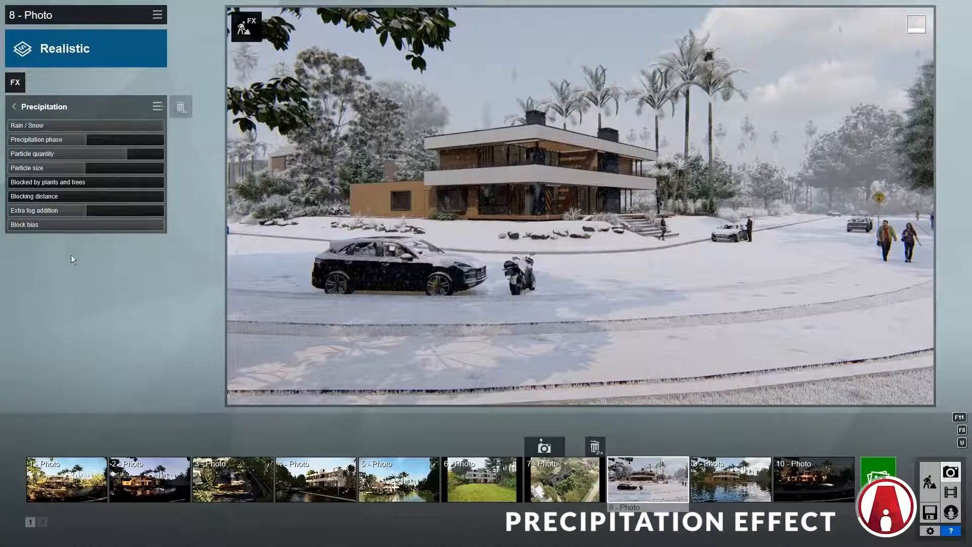
mouse_move(87, 210)
left_mouse_down()
mouse_move(65, 210)
mouse_move(199, 223)
mouse_move(84, 214)
left_mouse_up()
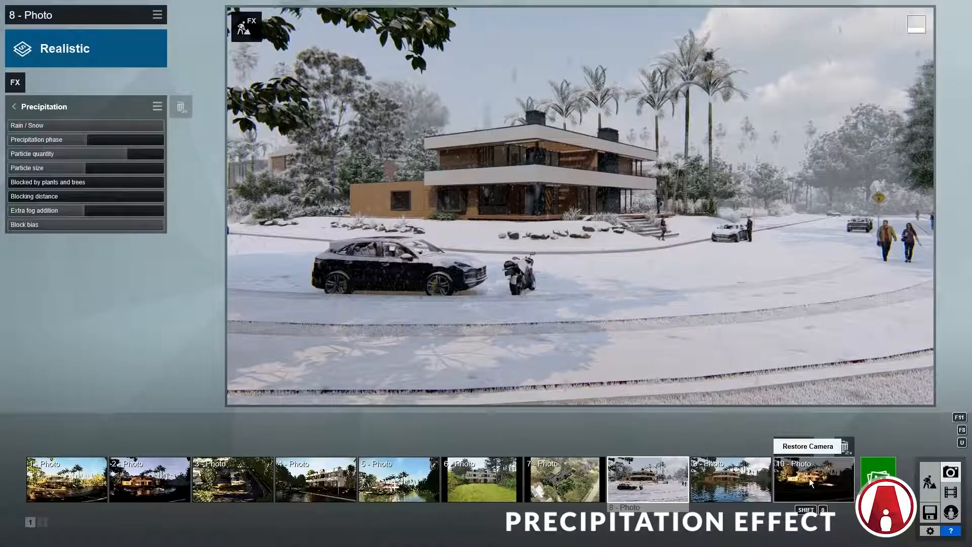
Step: Add a Precipitation effect to night photo 10
left_click(813, 478)
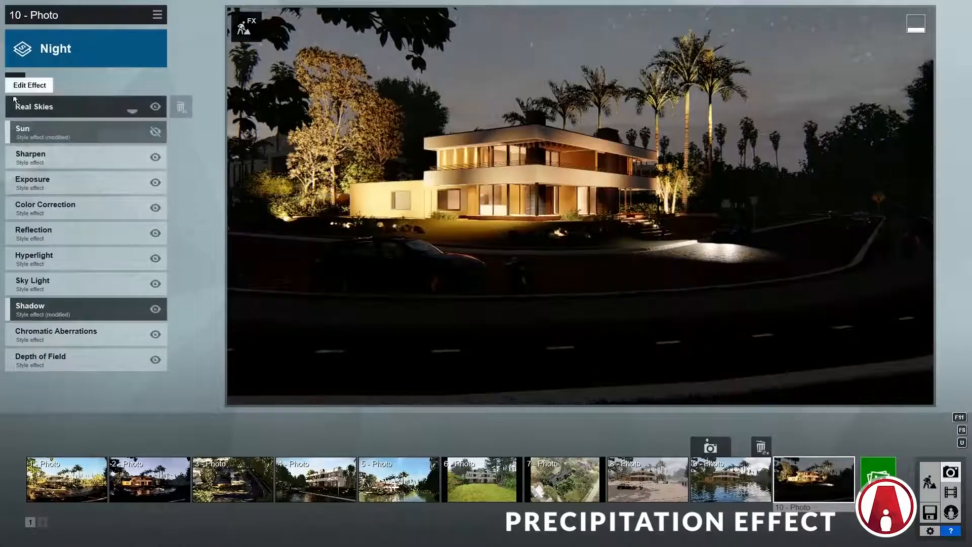
left_click(10, 81)
left_click(666, 152)
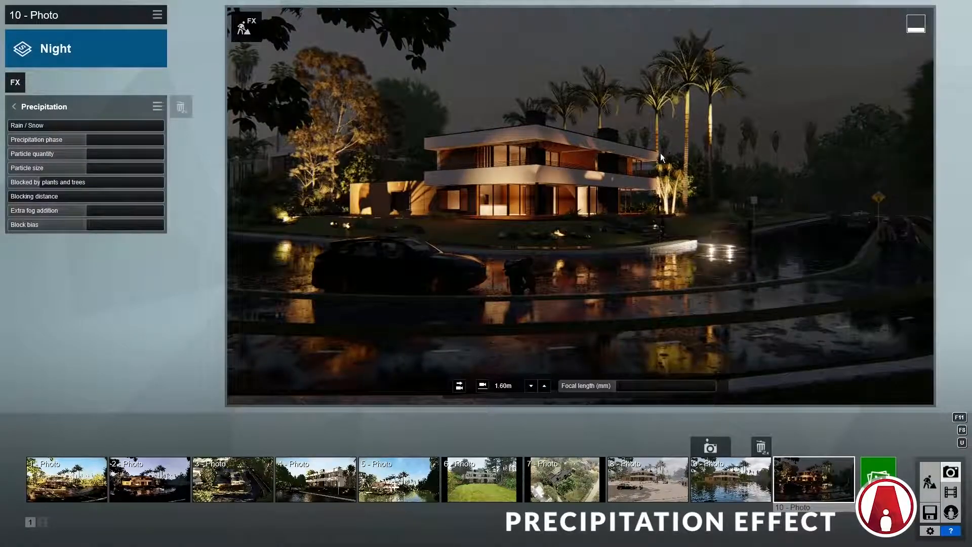
Step: Keep photo 10's precipitation as rain, set particle quantity, particle size, plant blocking and extra fog to minimum, and raise the precipitation phase
left_click_drag(21, 126, 133, 136)
left_click_drag(200, 134, 1, 139)
left_click_drag(81, 156, 4, 183)
left_click_drag(71, 209, 4, 210)
left_click_drag(84, 141, 121, 142)
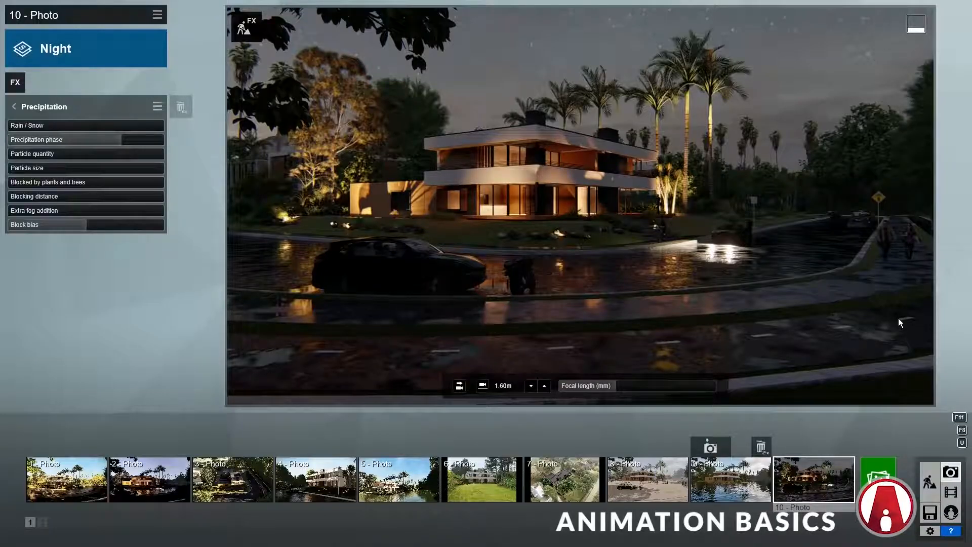
Step: Switch to movie mode and preview the existing clips by scrubbing through their timelines
left_click(955, 493)
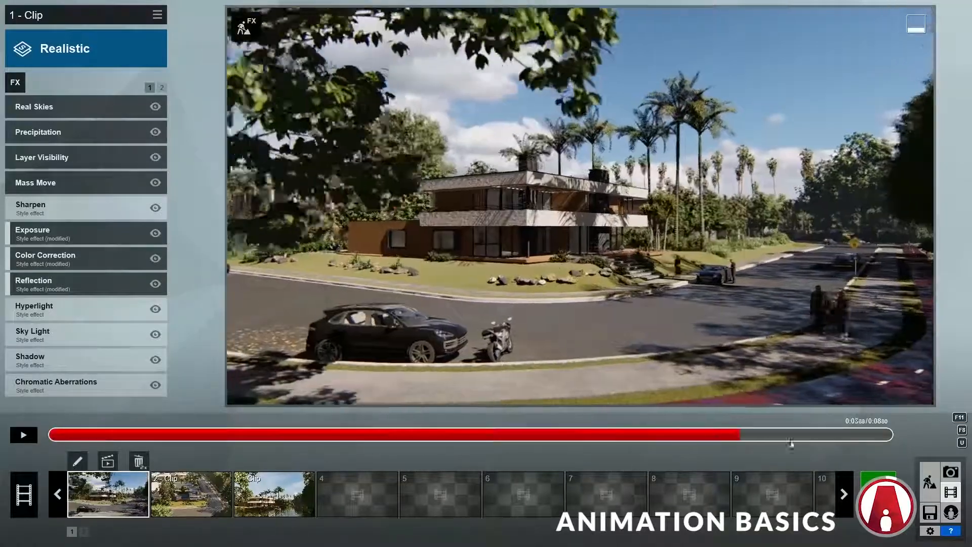
left_click(187, 492)
left_click(273, 492)
left_click_drag(273, 436, 918, 444)
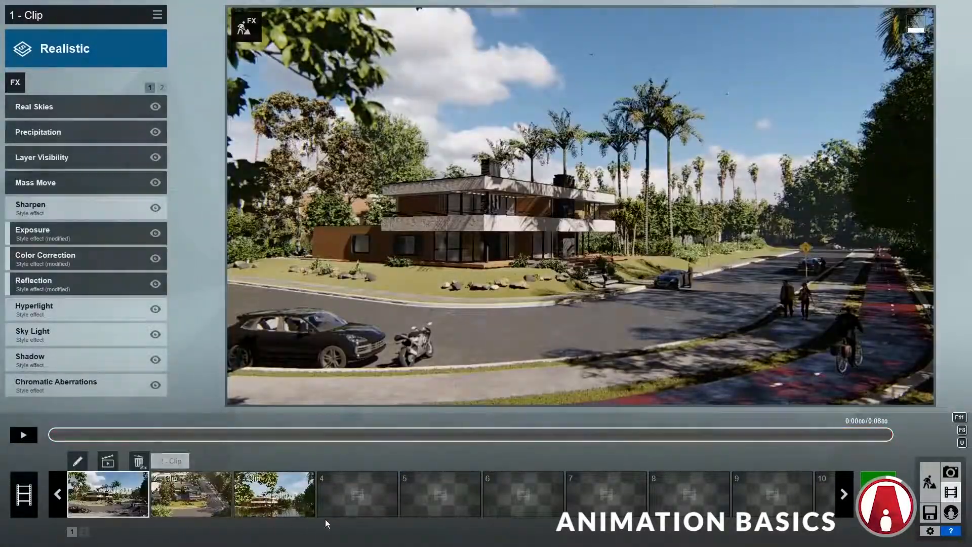
Step: Start recording a new camera clip in slot 4 and add its first keyframe facing the house from a 1.60 m eye height
left_click(365, 499)
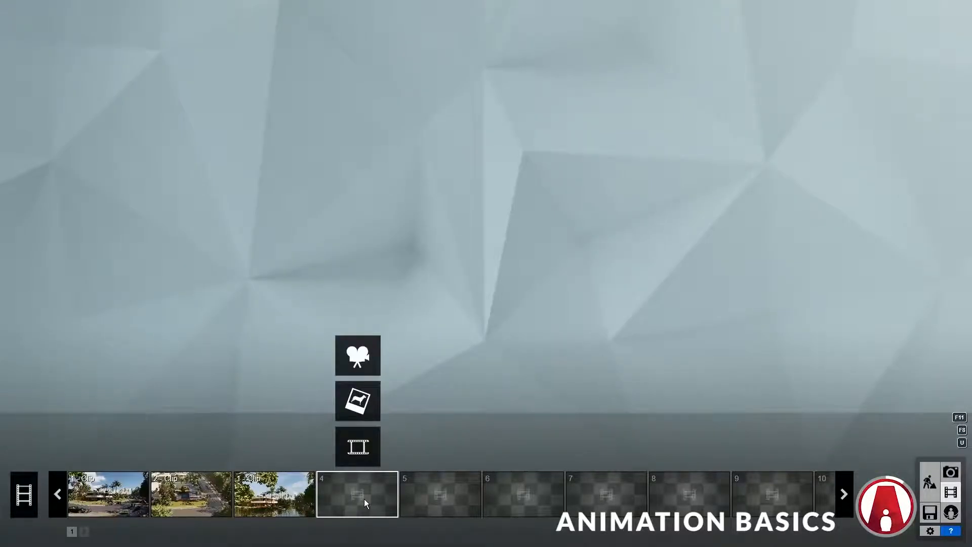
left_click(359, 356)
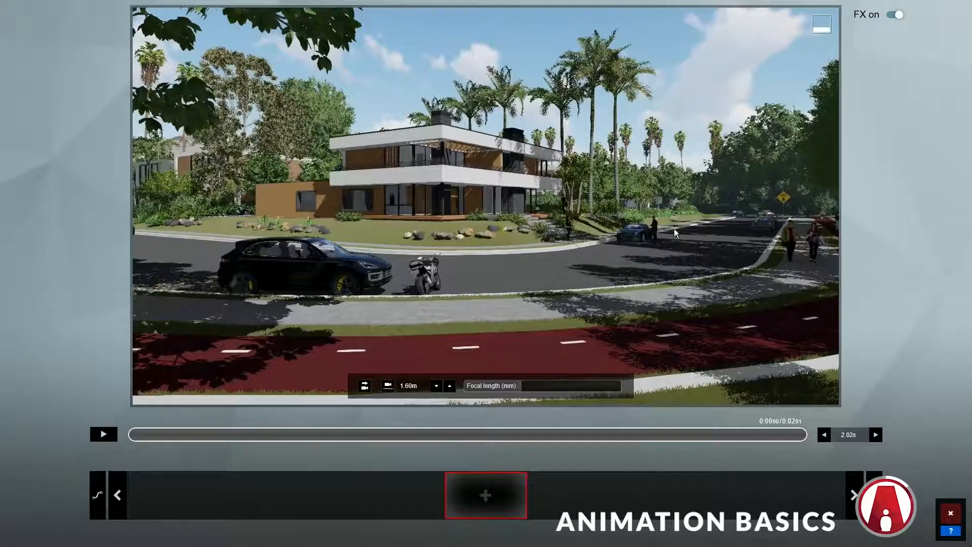
mouse_move(521, 388)
left_mouse_down()
mouse_move(545, 389)
mouse_move(524, 389)
left_mouse_up()
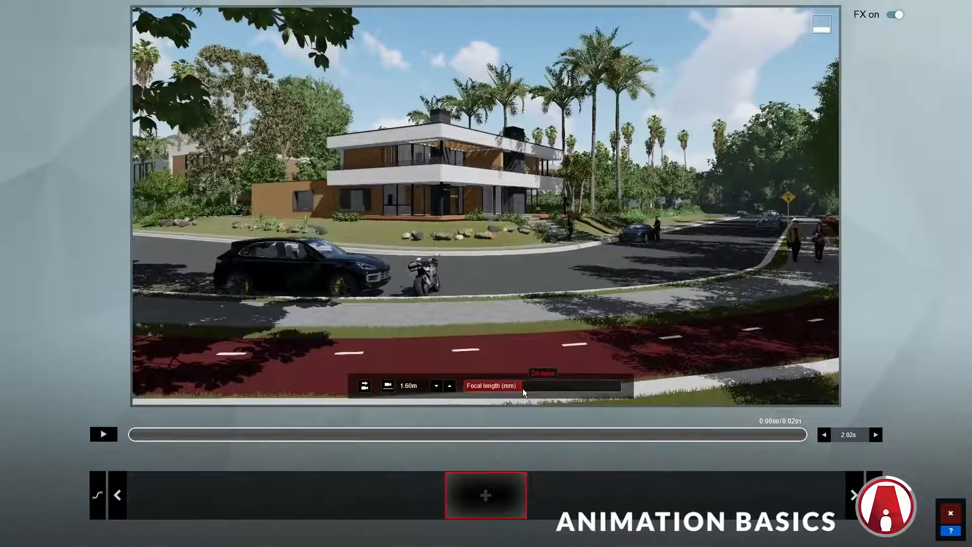
left_click(450, 386)
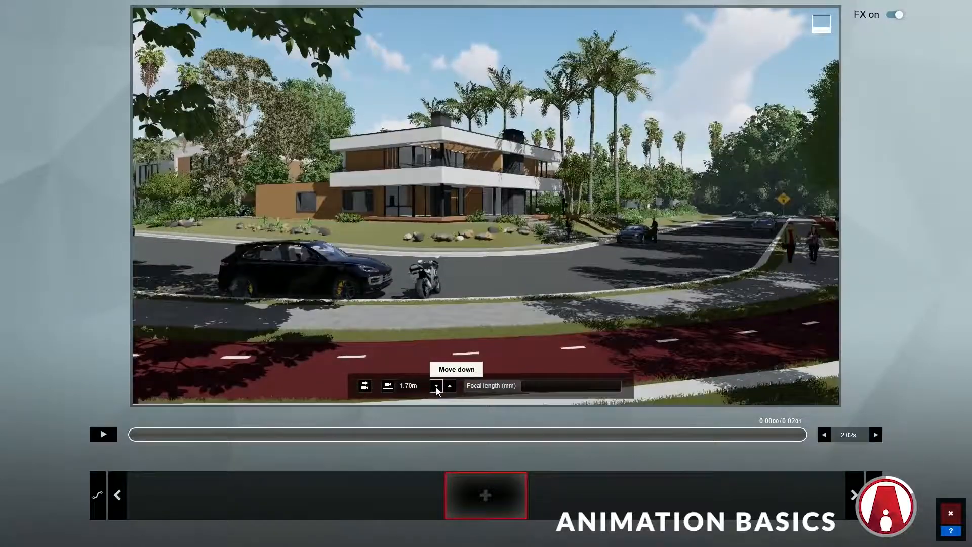
left_click(436, 388)
left_click(485, 496)
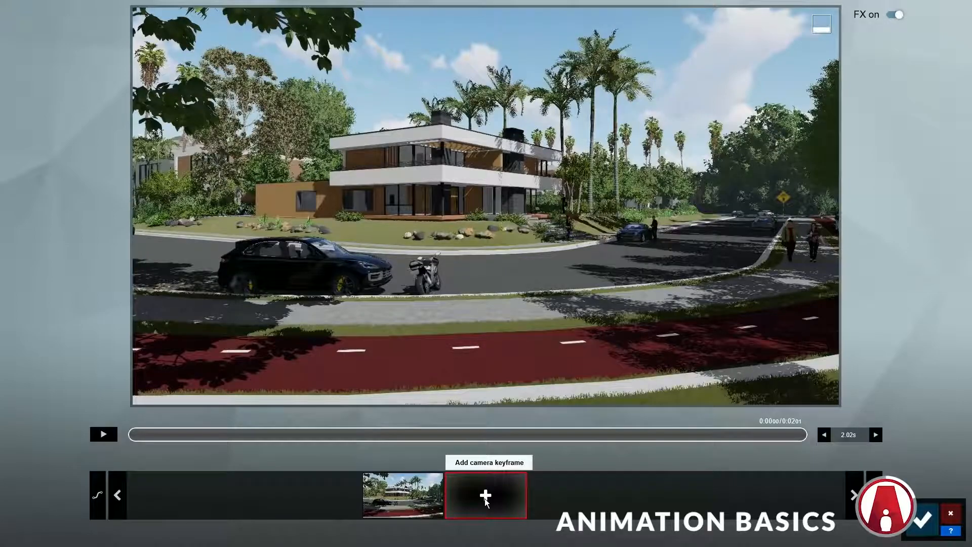
Step: Move the camera sideways along the street, level it at a 1.60 m eye height, and add a second camera keyframe
key("a")
mouse_move(485, 303)
right_mouse_down()
mouse_move(534, 308)
mouse_move(505, 303)
right_mouse_up()
left_click(388, 386)
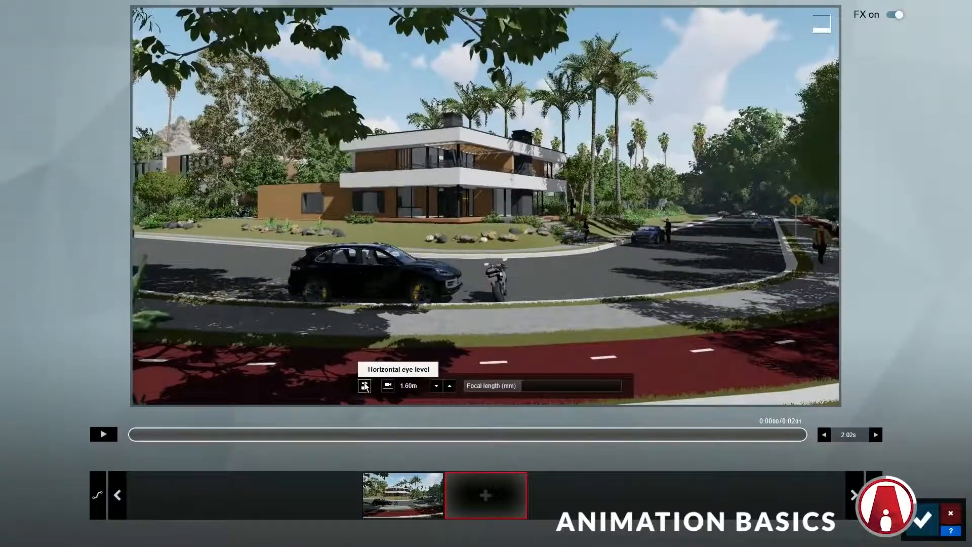
left_click(485, 495)
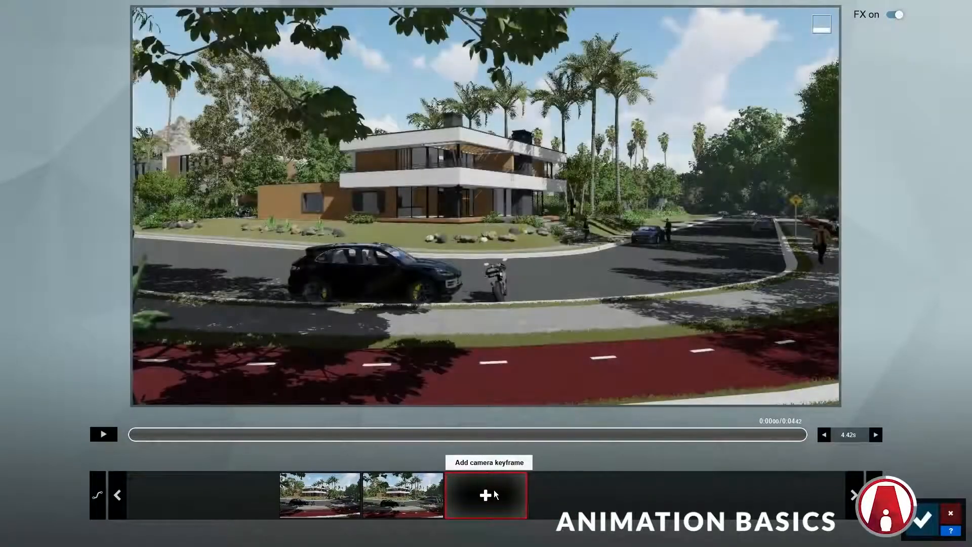
Step: Move the camera further along the street and closer to the black car, level the view, and add a third camera keyframe
key("a")
key("w")
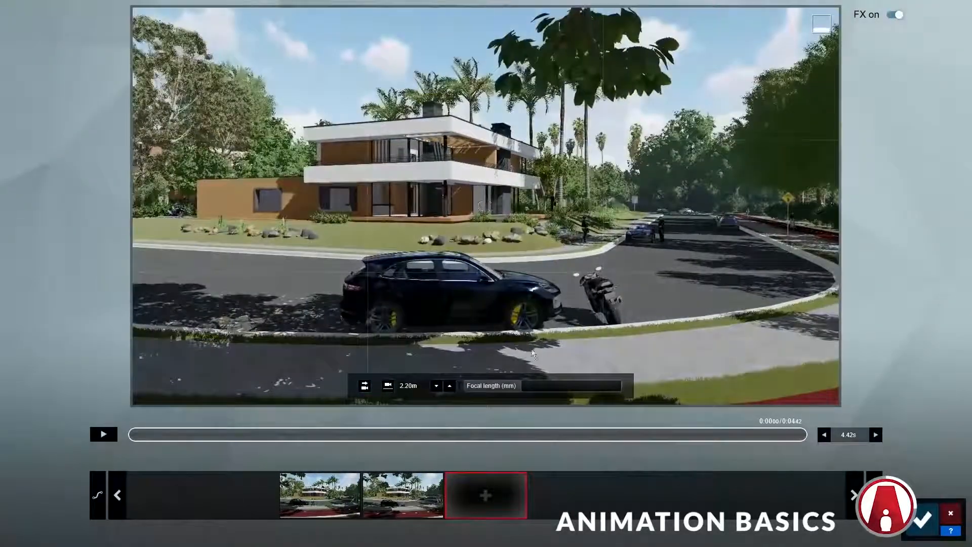
left_click(365, 386)
left_click(496, 492)
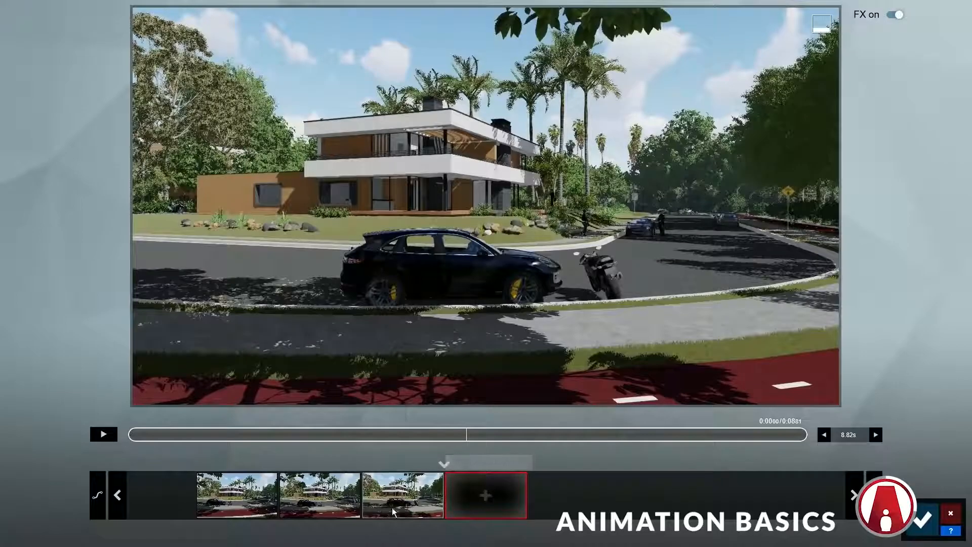
Step: Update the second keyframe with a camera position slightly closer to the house, levelled at standard eye height
left_click(316, 492)
key("w")
left_click(386, 388)
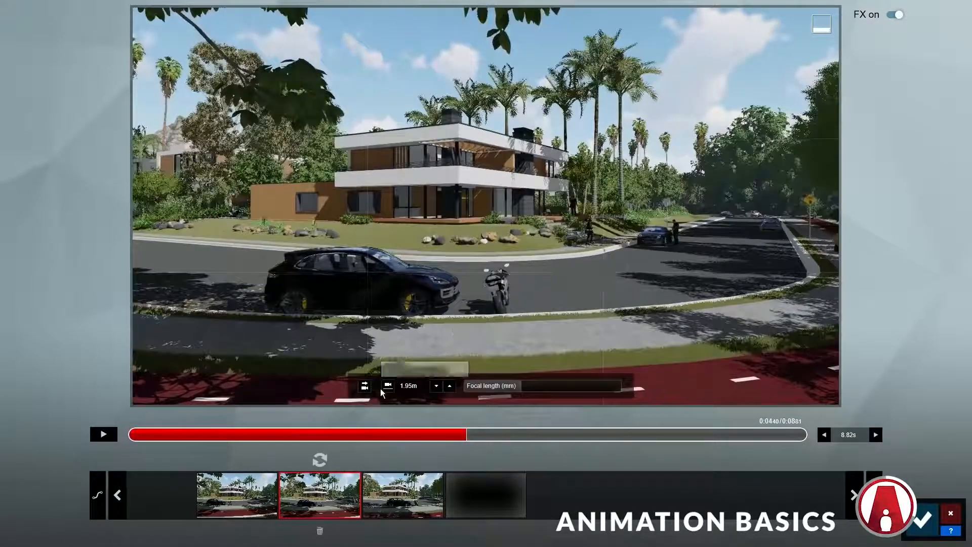
left_click(366, 387)
left_click(323, 462)
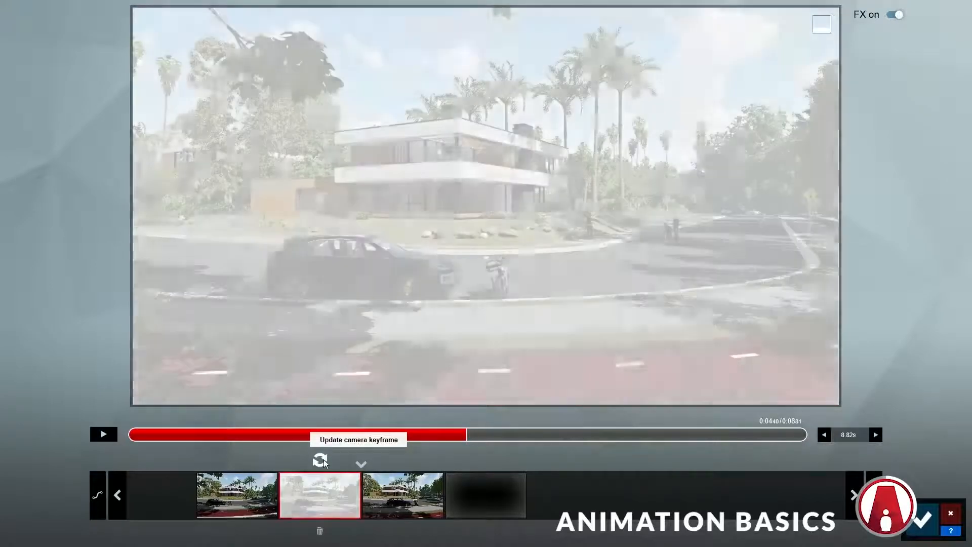
Step: Reposition the camera sideways at a 1.60 m eye height and insert a new keyframe between the second and third keyframes
key("a")
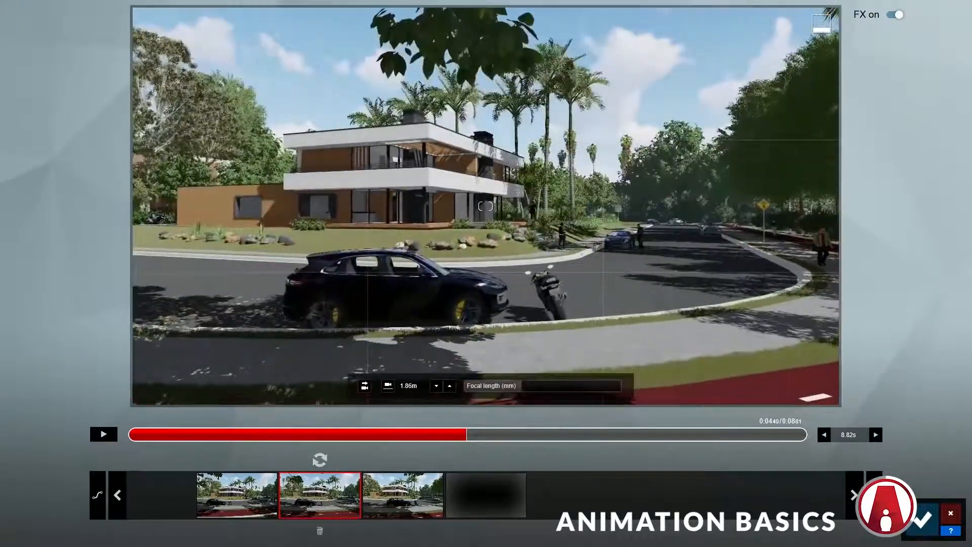
left_click(387, 385)
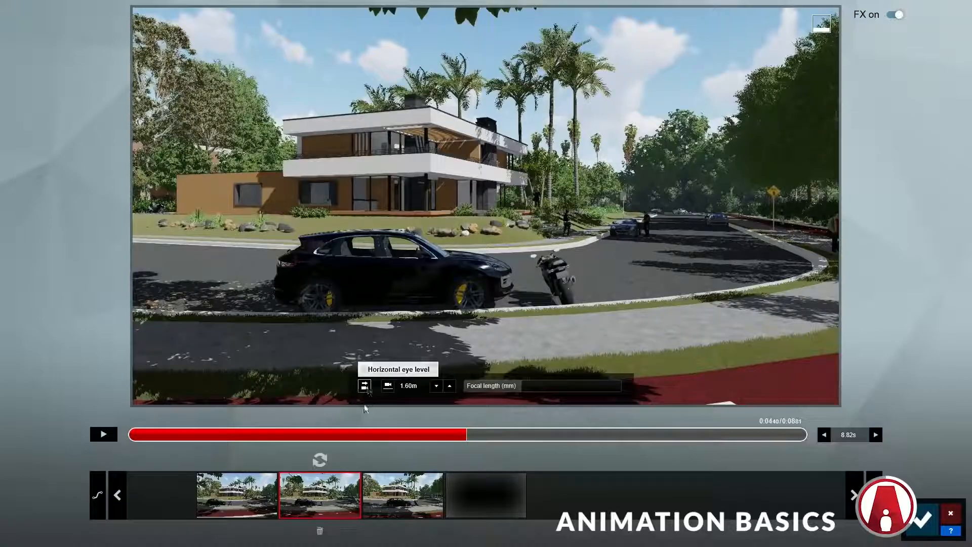
left_click(361, 465)
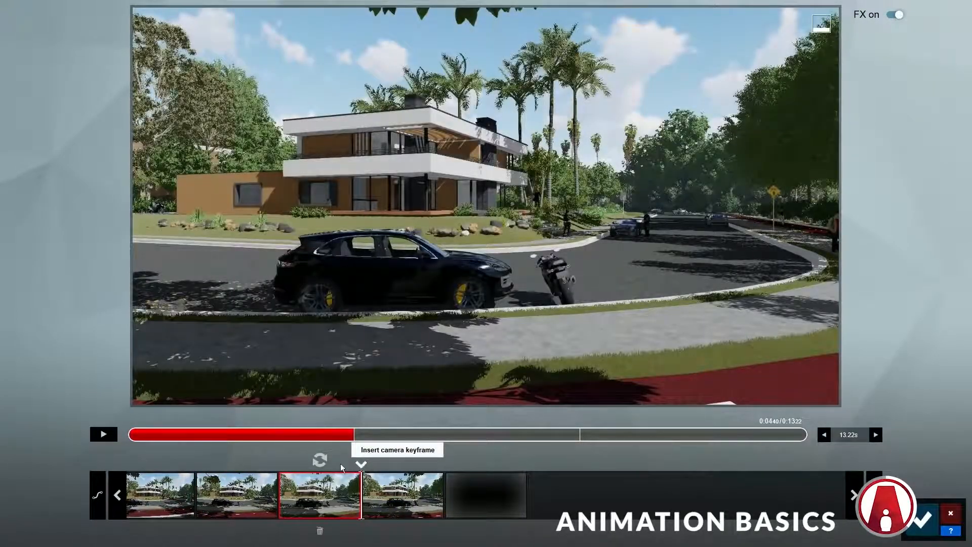
Step: Play back the four-keyframe clip, try a shorter clip length of 8.22 s, and restore the length to 13.22 s
left_click(103, 435)
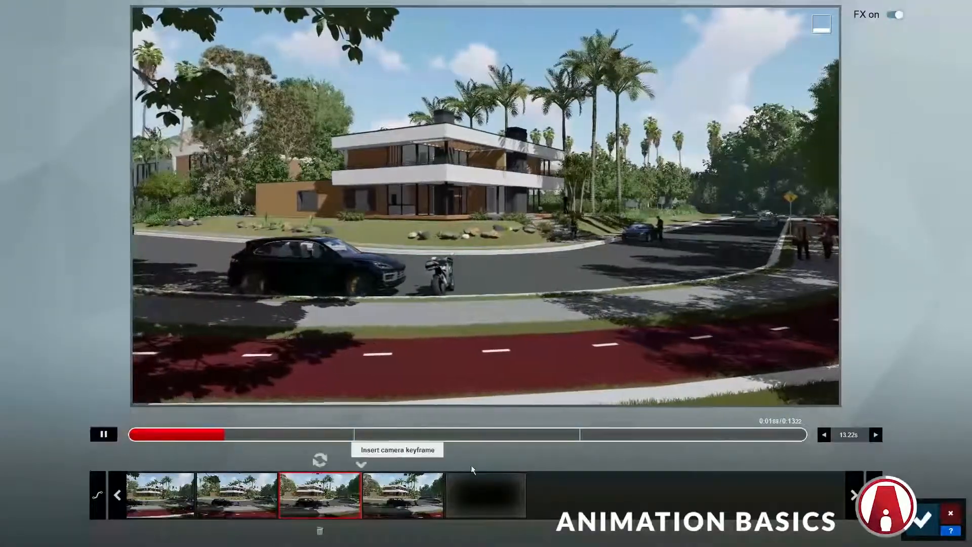
left_click(824, 434)
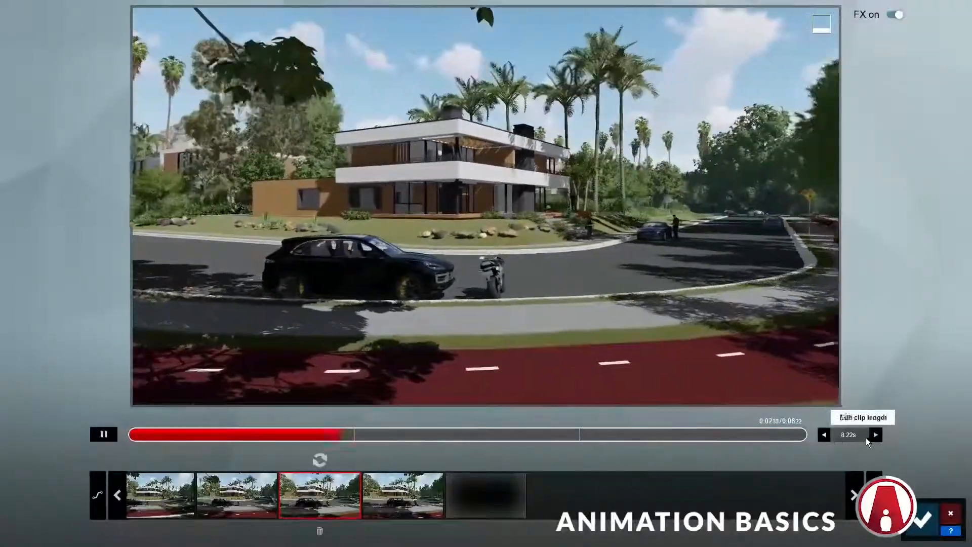
left_click(875, 435)
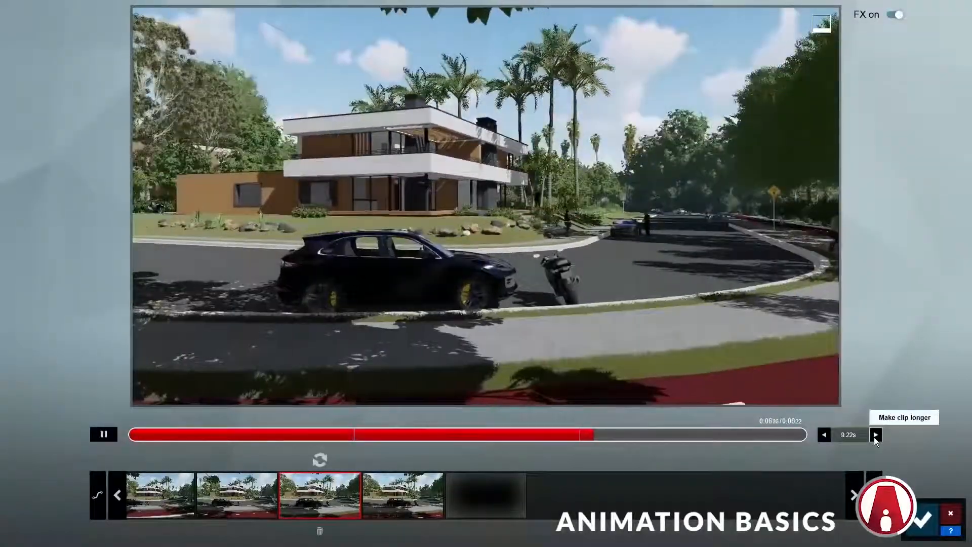
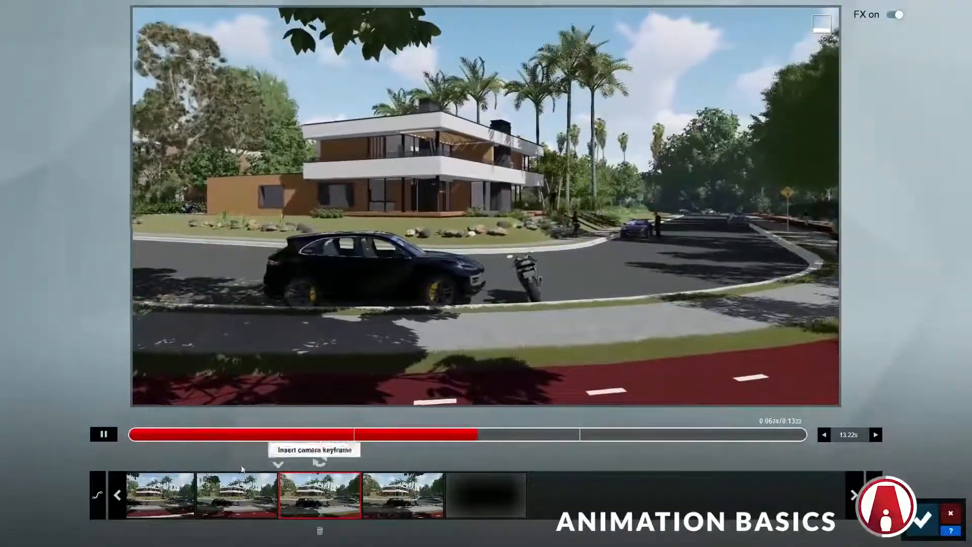
left_click(104, 434)
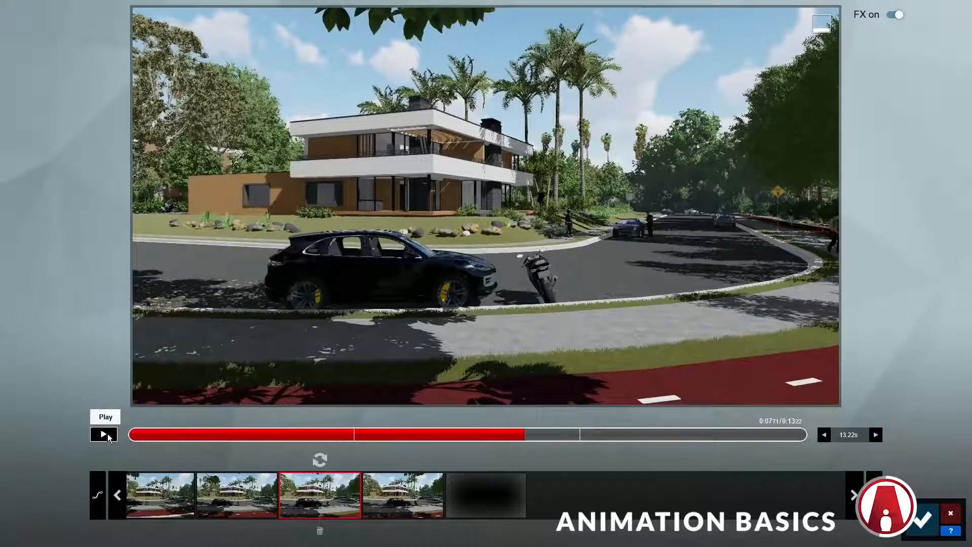
Step: Delete the inserted keyframe and the last keyframe, keeping only the first two camera keyframes
left_click(320, 531)
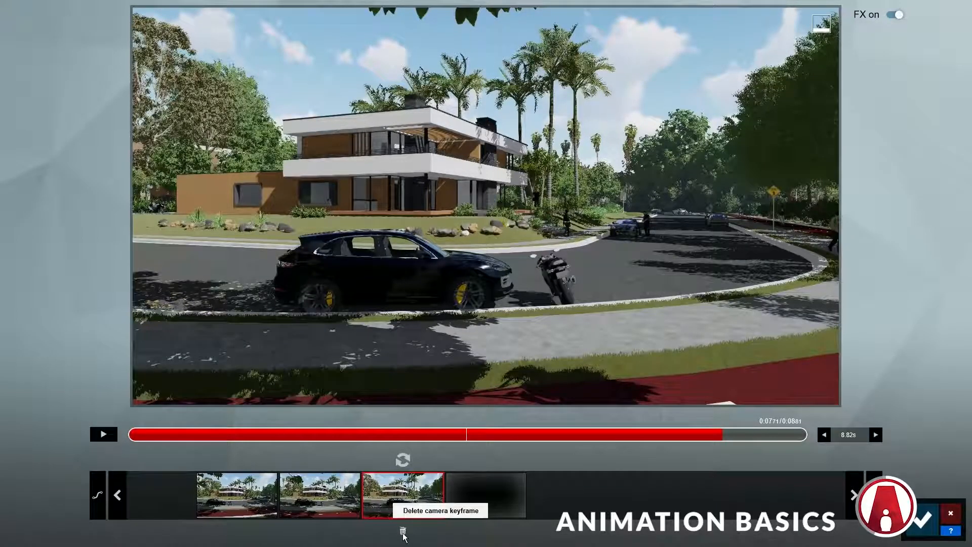
left_click(403, 531)
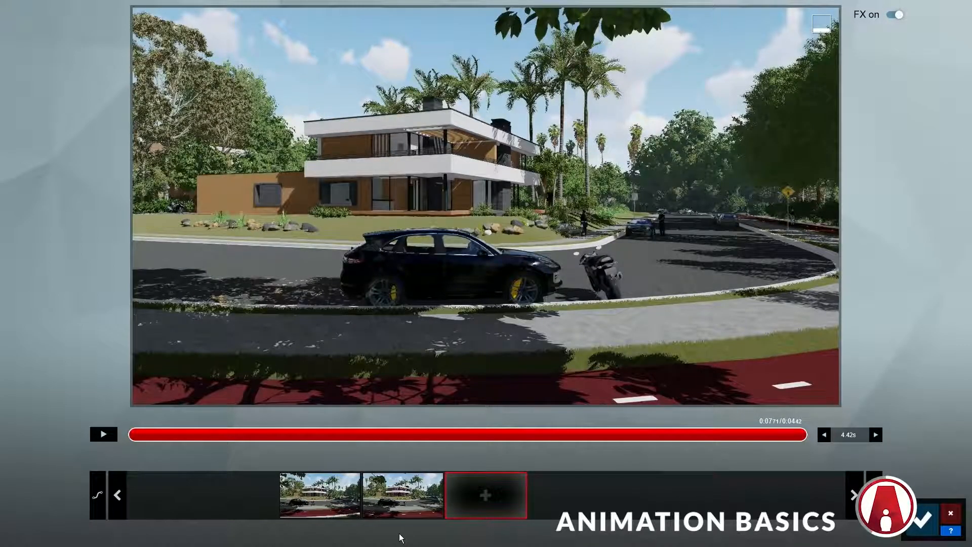
Step: Compare the clip's playback using a linear start, restore the smooth start, and save the clip
left_click(103, 434)
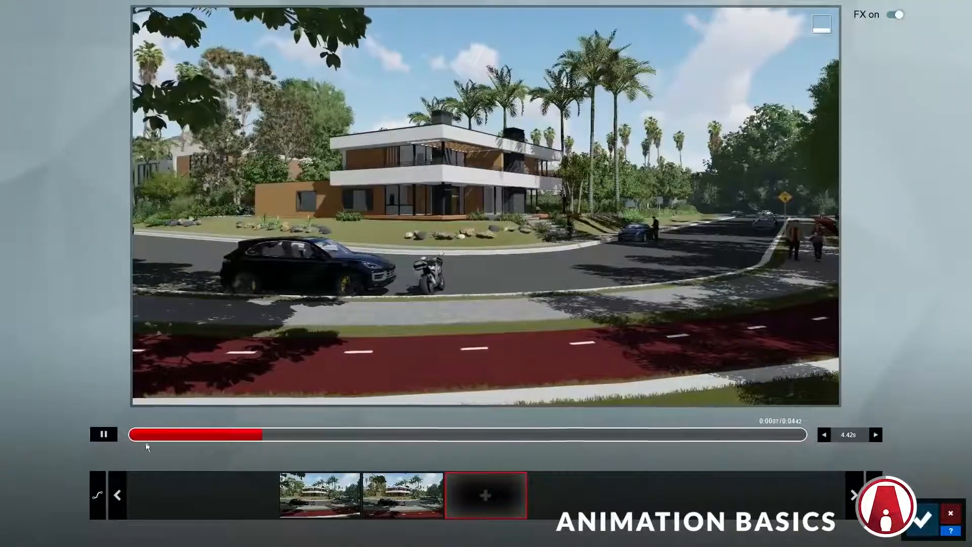
left_click(105, 434)
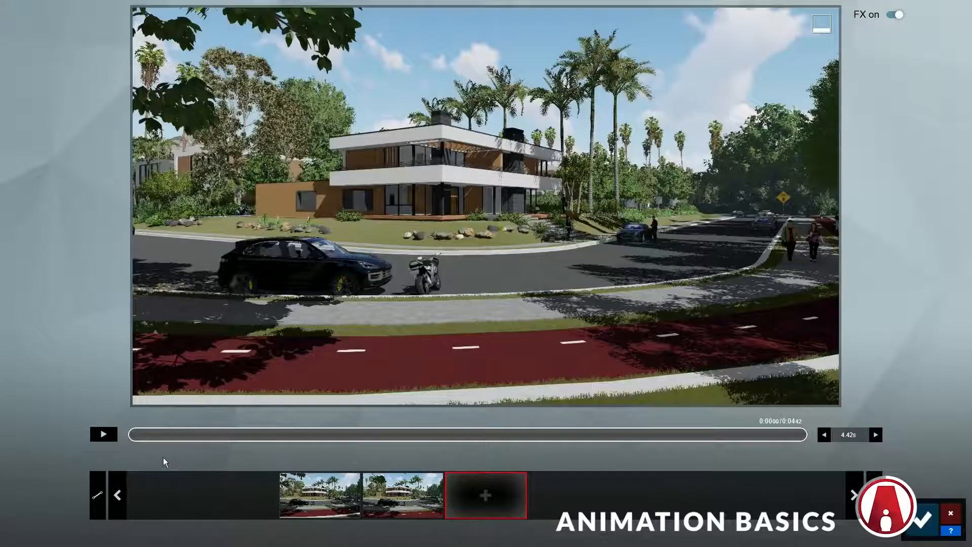
left_click(104, 434)
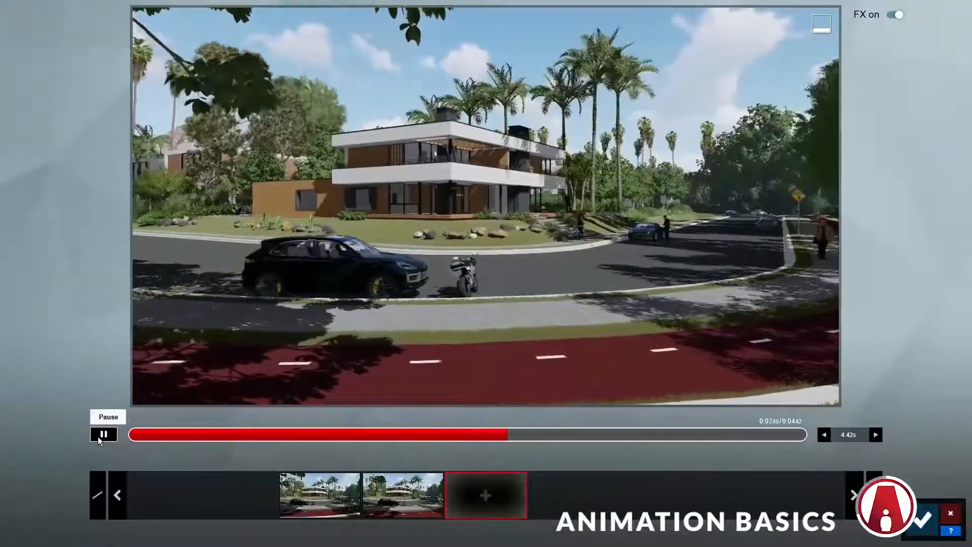
left_click(103, 434)
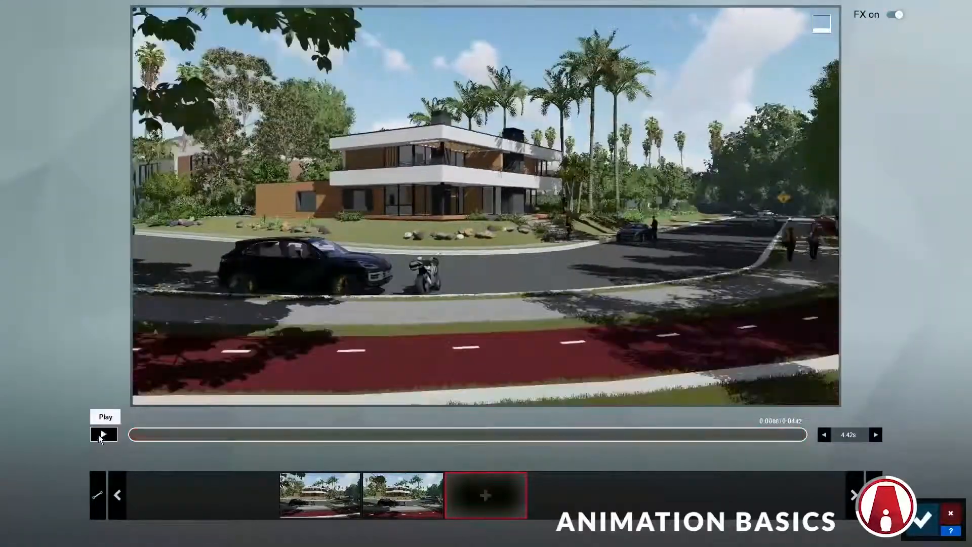
left_click(98, 494)
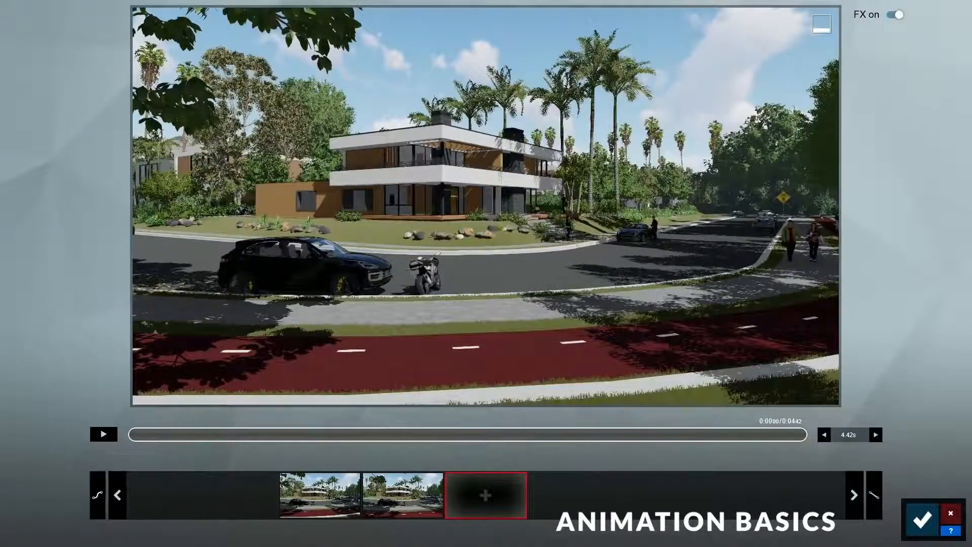
left_click(922, 518)
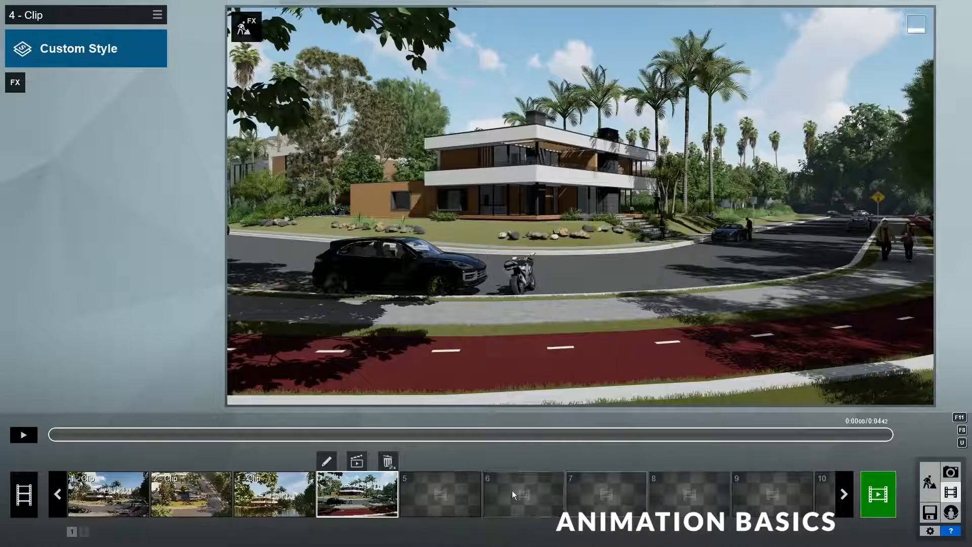
Step: Render the entire clip 4 as an HD 1280x720 MP4 at 30 fps and three-star quality, named Test 1
left_click(357, 461)
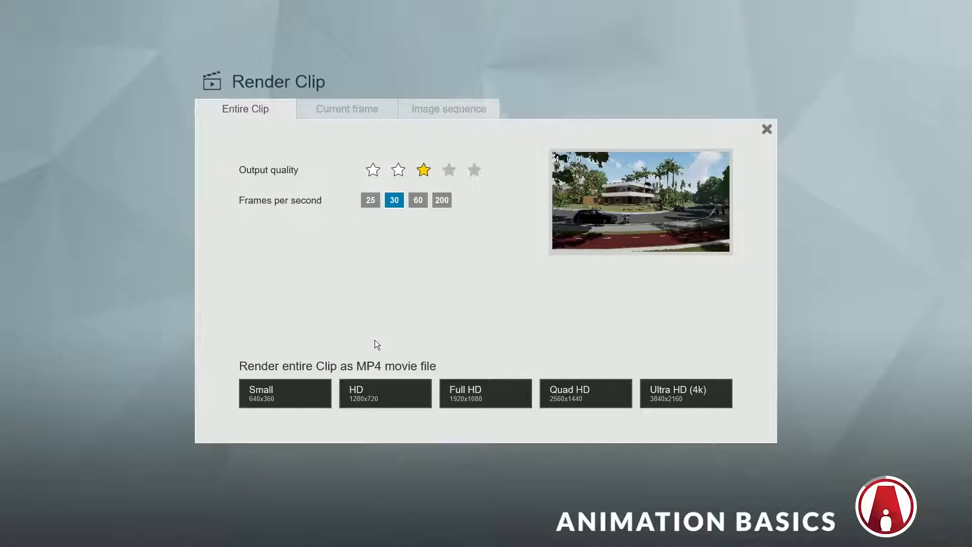
left_click(474, 171)
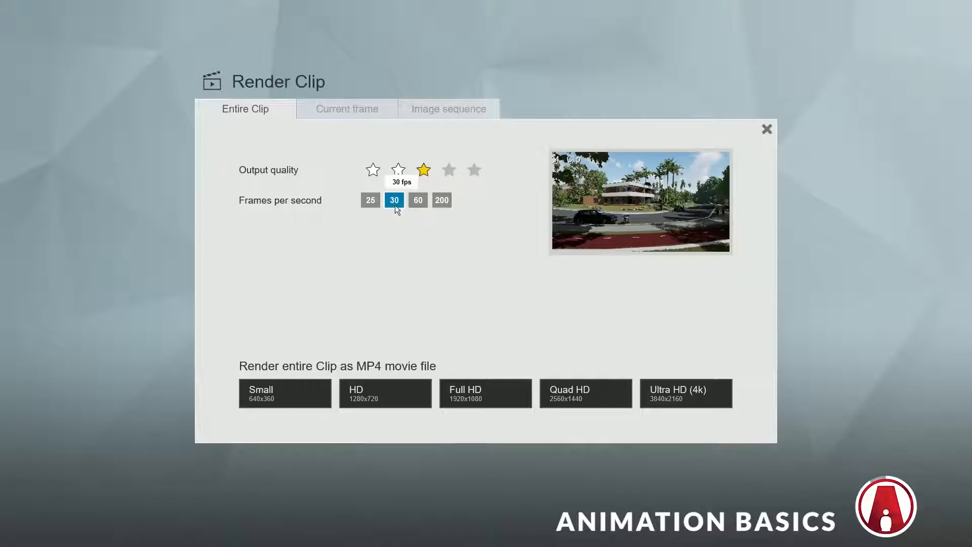
left_click(405, 394)
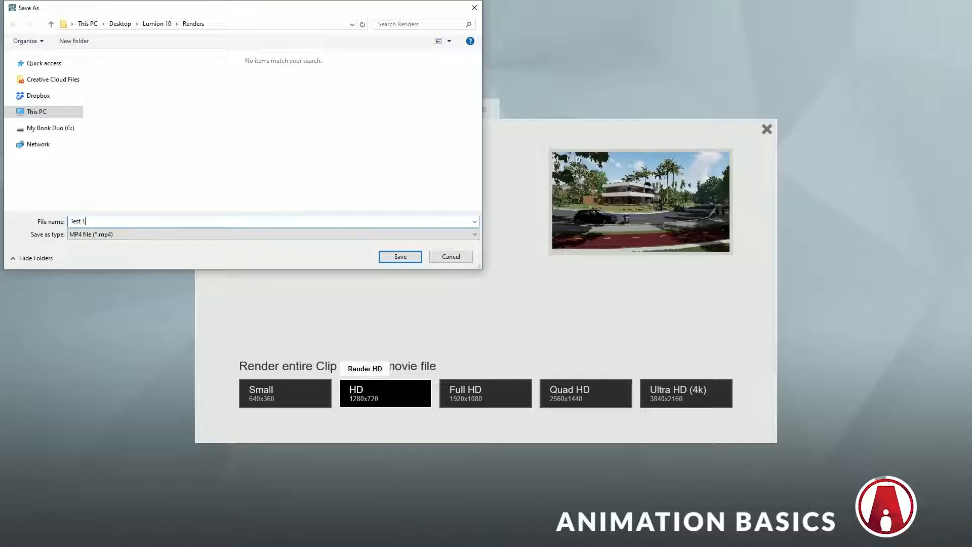
type("Test 1")
key("Return")
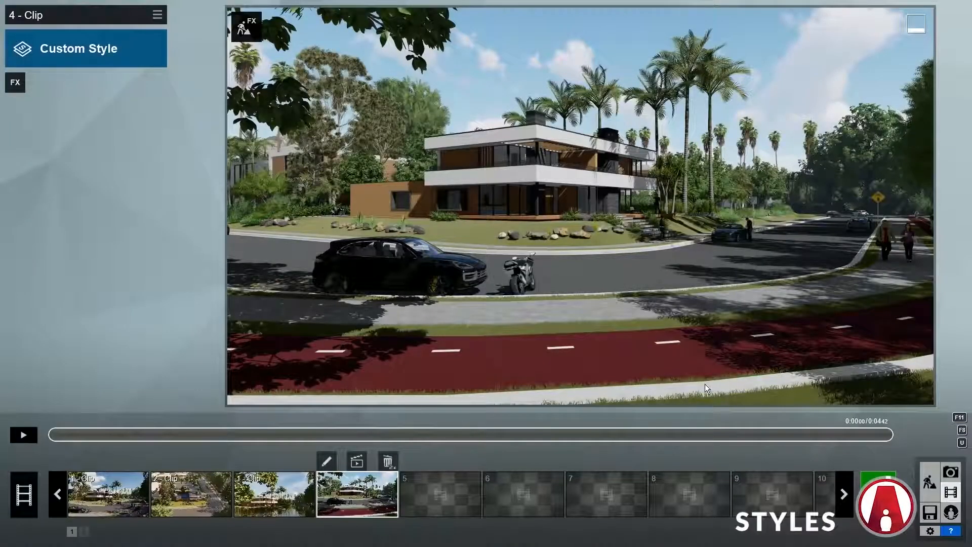
Step: Apply the Realistic style to clip 4
left_click(122, 54)
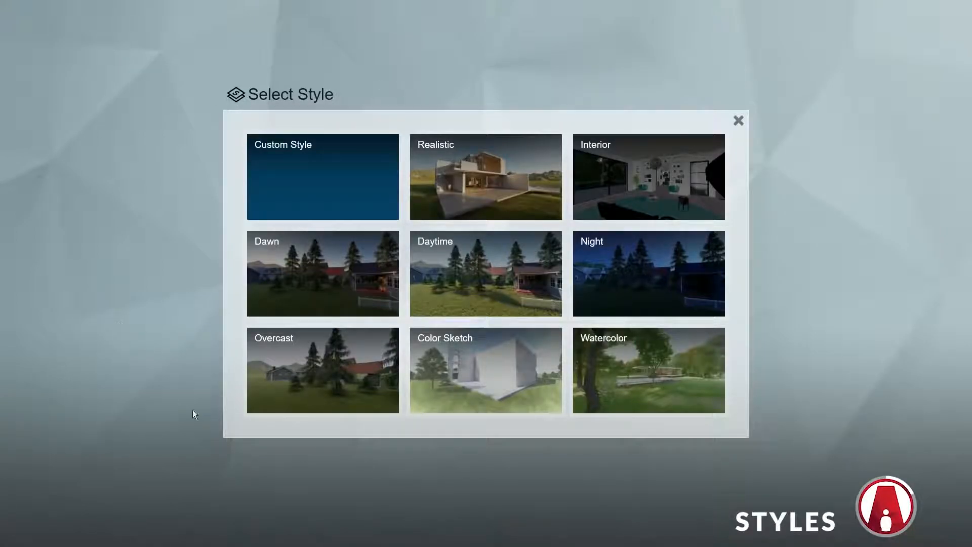
left_click(493, 182)
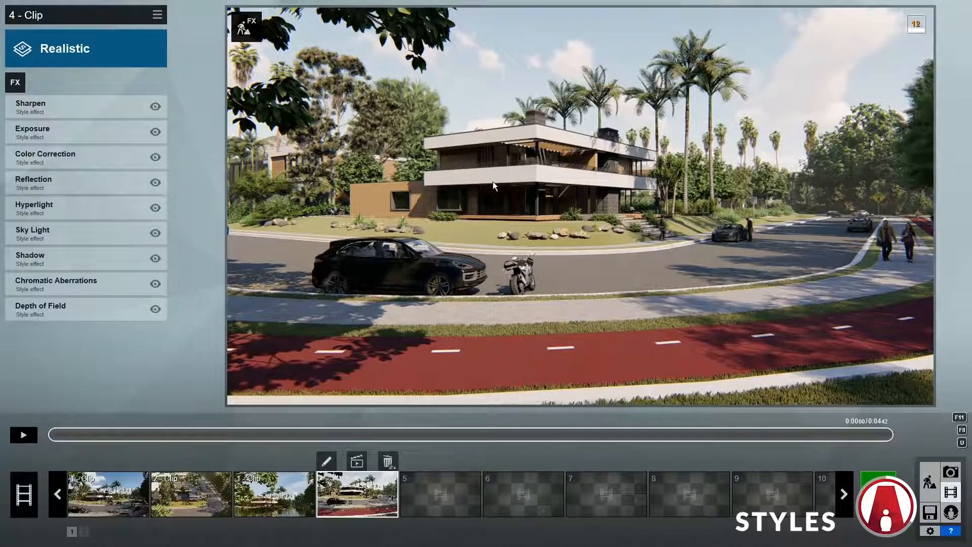
Step: Switch to photo mode and copy the effects of the snowy photo 8
left_click(952, 473)
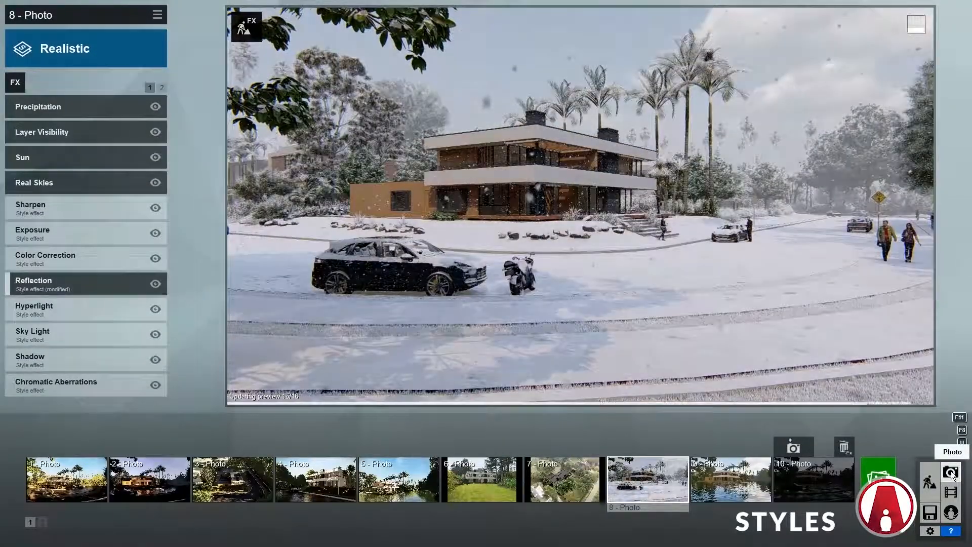
left_click(154, 19)
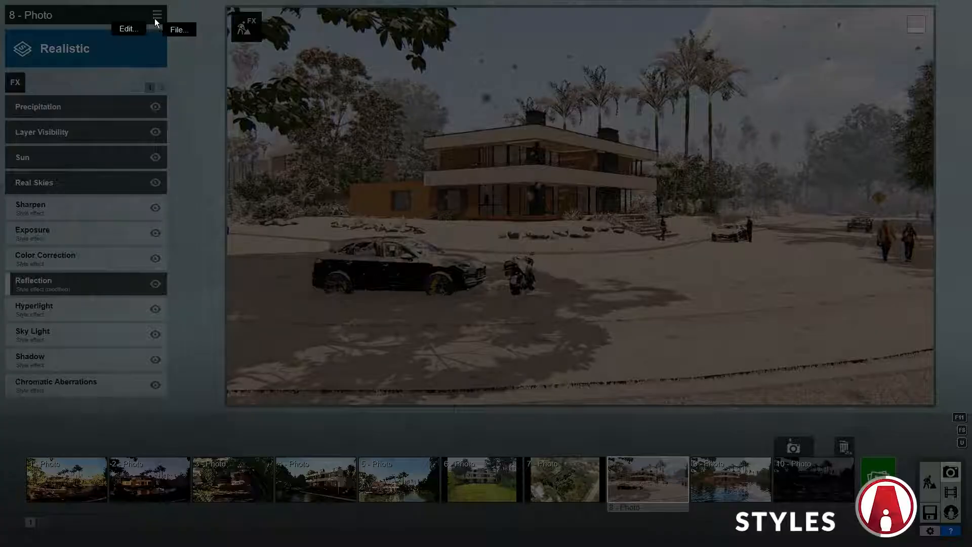
left_click(126, 31)
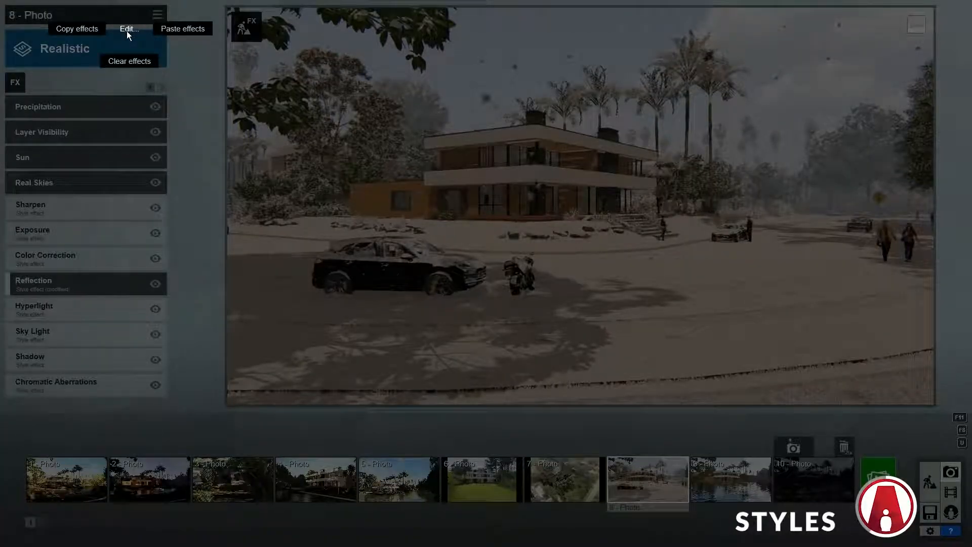
left_click(80, 28)
Step: Paste the copied effects onto clip 4 in movie mode and turn off its Precipitation effect
left_click(954, 492)
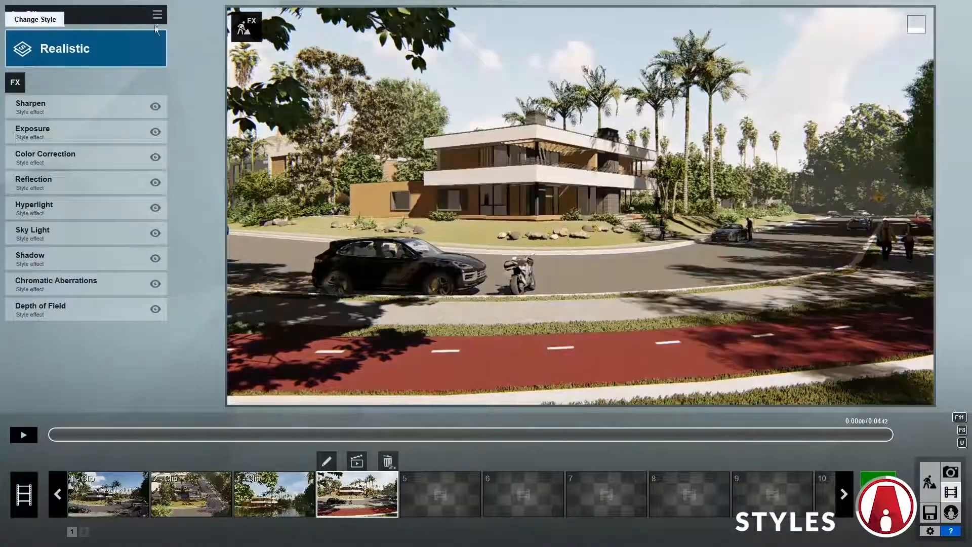
left_click(157, 15)
left_click(130, 25)
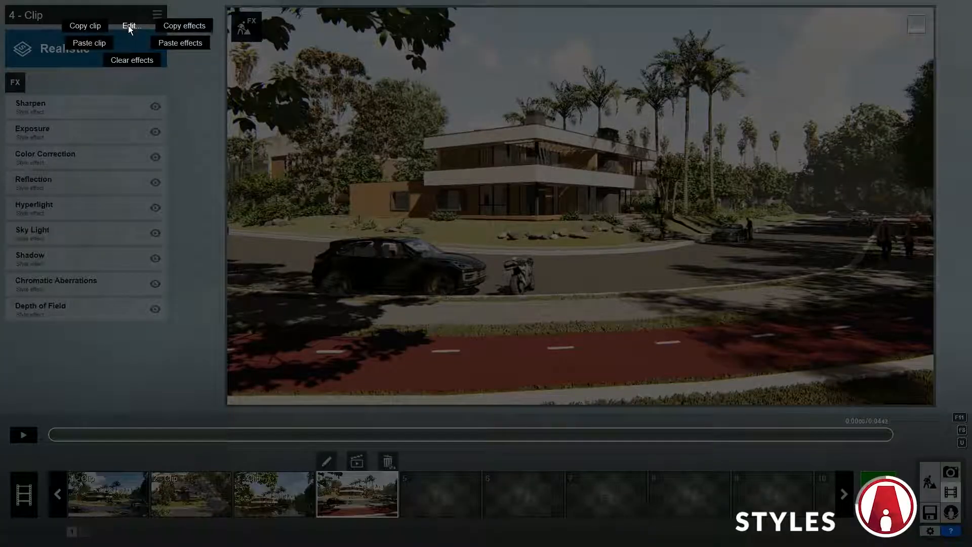
left_click(190, 44)
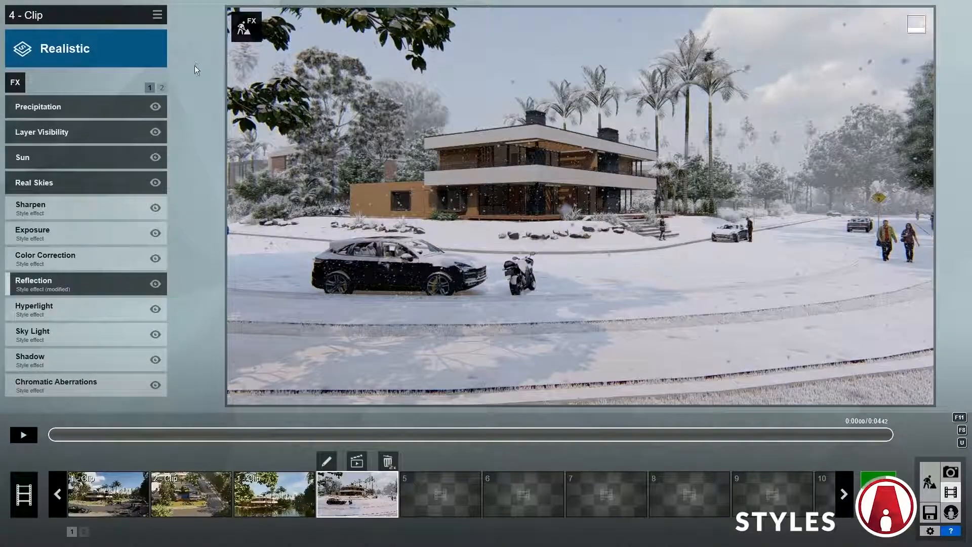
left_click(155, 107)
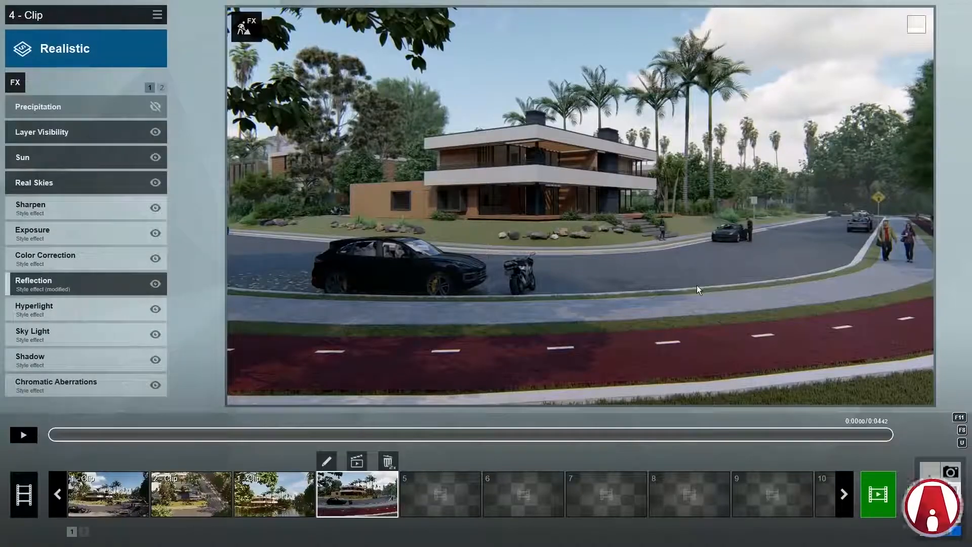
Step: Animate the Sun effect's heading with keyframes at the clip's start and at about 3.7 s, using a lower second heading, and play it
left_click(87, 161)
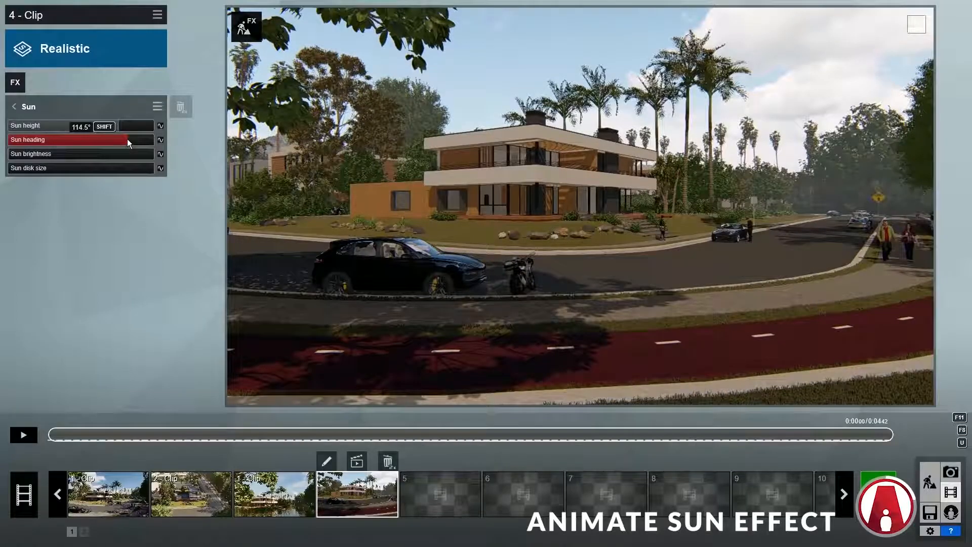
mouse_move(127, 139)
left_mouse_down()
mouse_move(68, 137)
mouse_move(126, 138)
left_mouse_up()
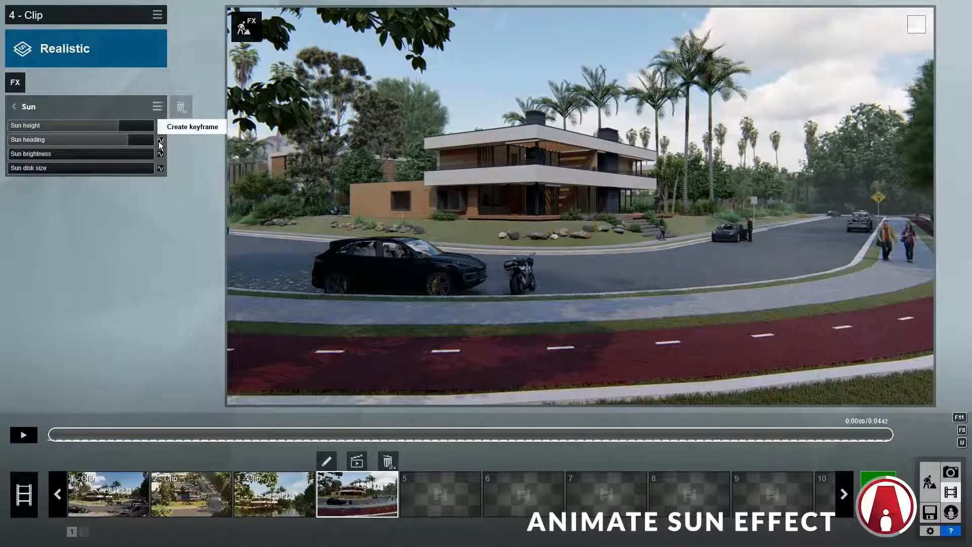
left_click(159, 141)
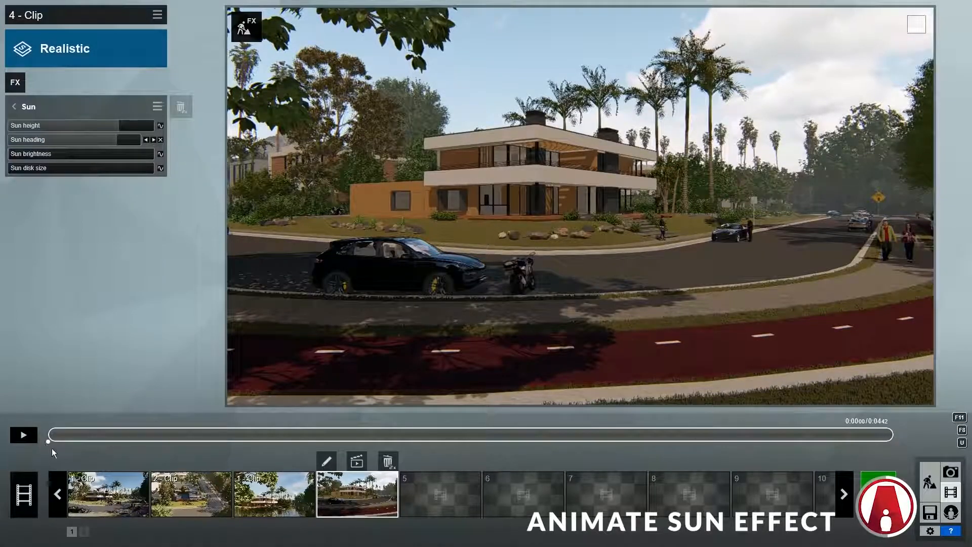
left_click_drag(53, 436, 760, 436)
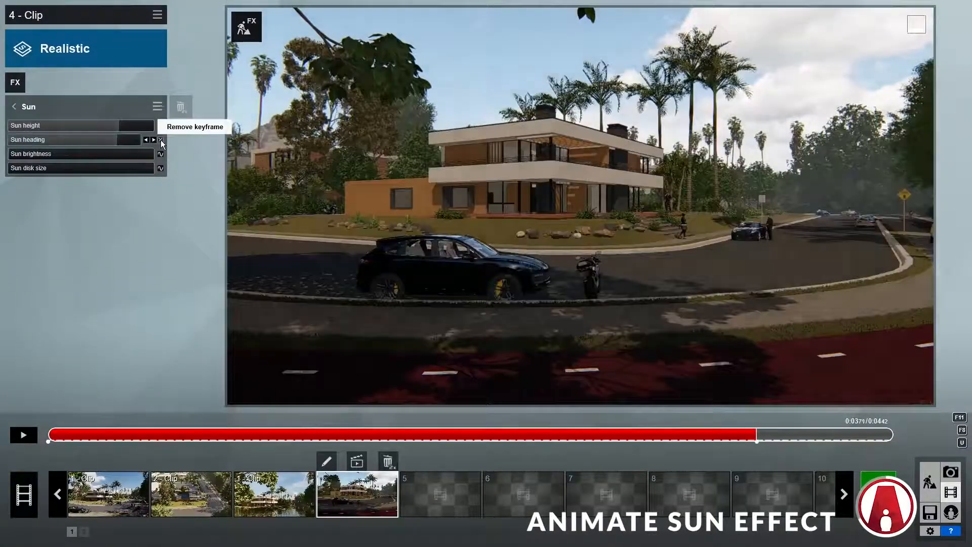
left_click(160, 140)
mouse_move(117, 137)
left_mouse_down()
mouse_move(51, 144)
mouse_move(107, 143)
left_mouse_up()
left_click(20, 433)
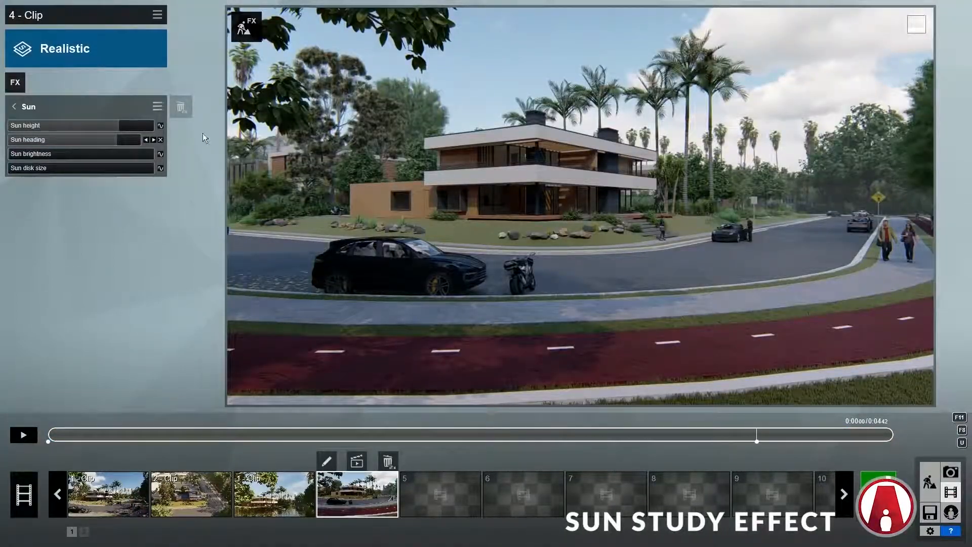
Step: Add a Sun Study effect to clip 4 in place of the Sun and Real Skies effects, turning both of those off
left_click(15, 107)
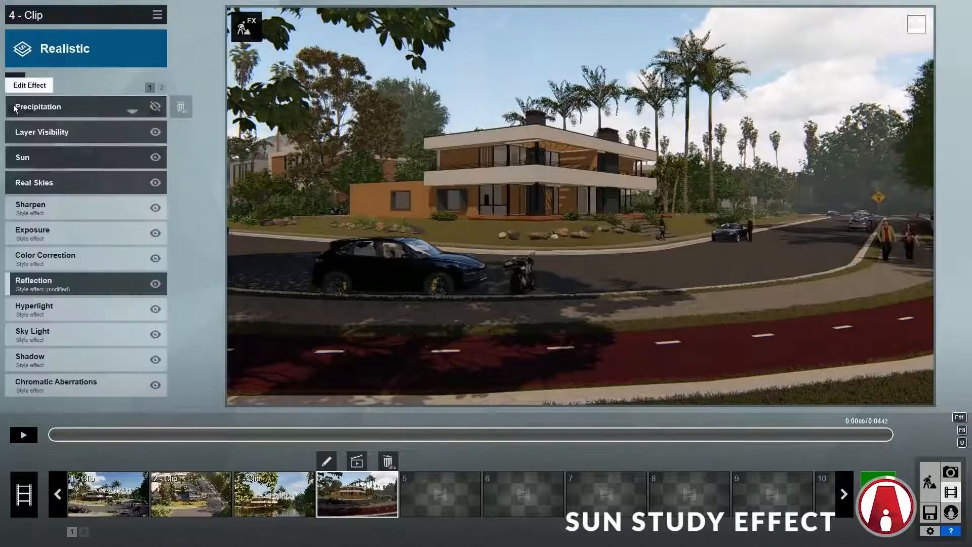
left_click(155, 157)
left_click(33, 97)
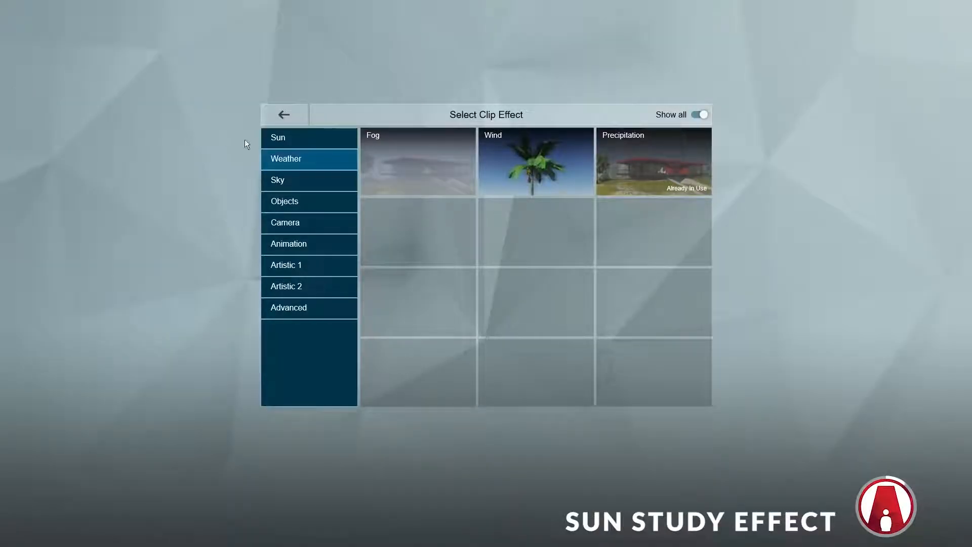
left_click(323, 144)
left_click(652, 154)
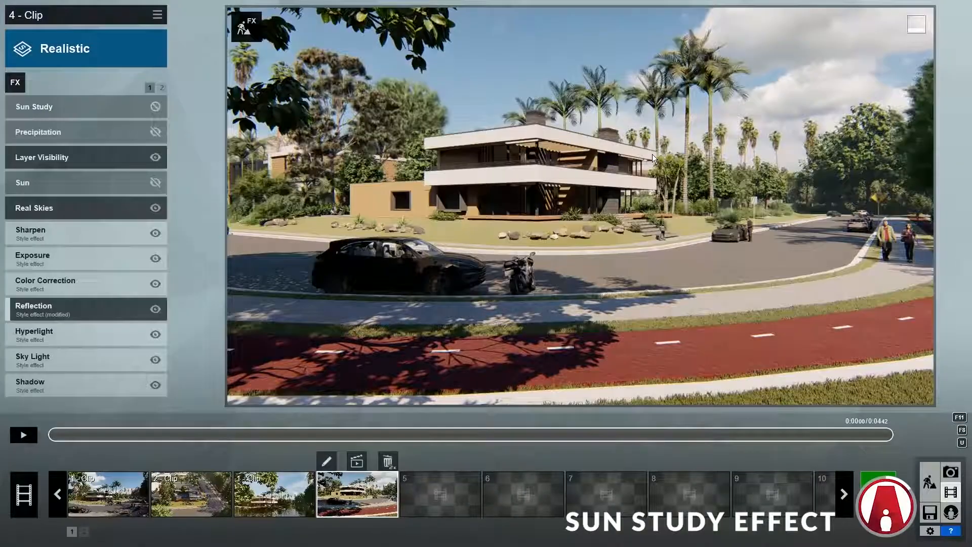
left_click(156, 210)
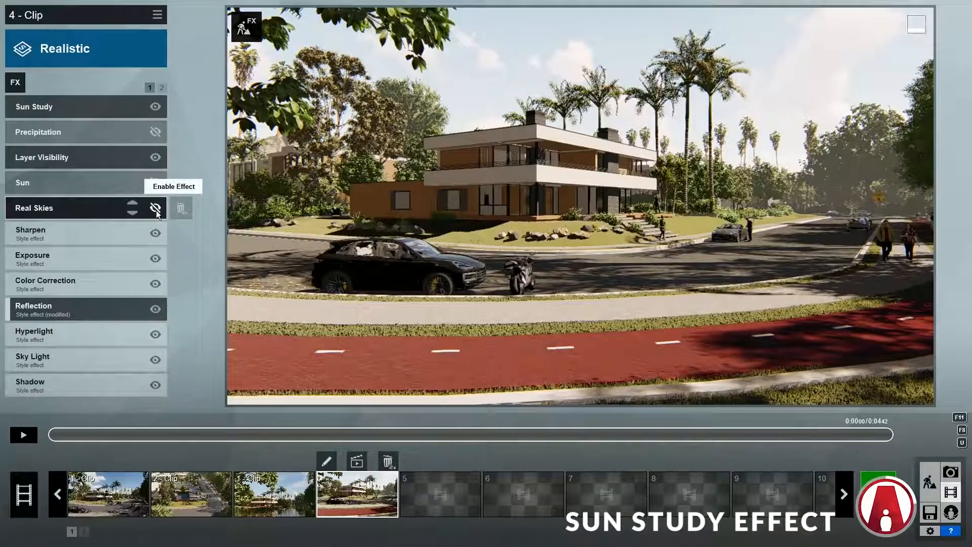
Step: Set the Sun Study location on the globe to Italy, at about 42.9 N, 12.8 E
left_click(74, 118)
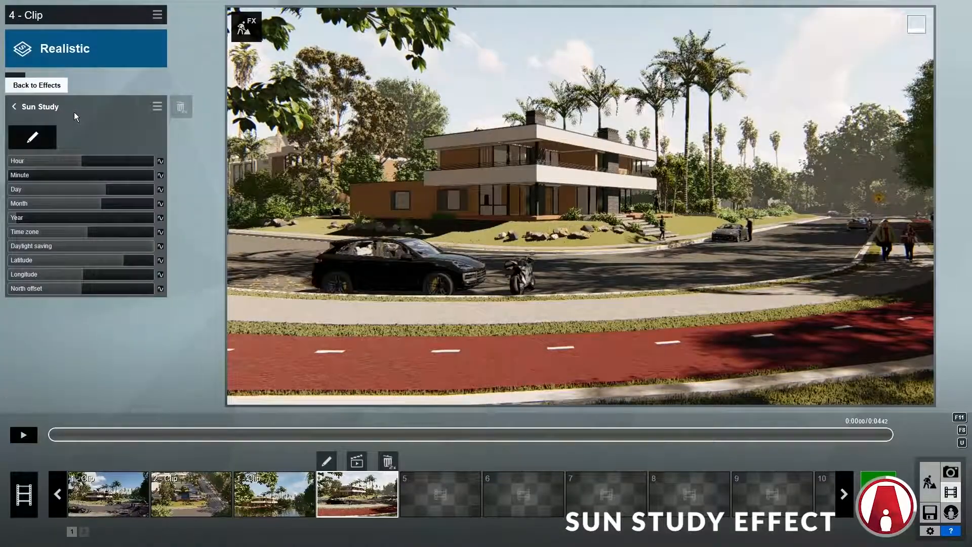
left_click(37, 143)
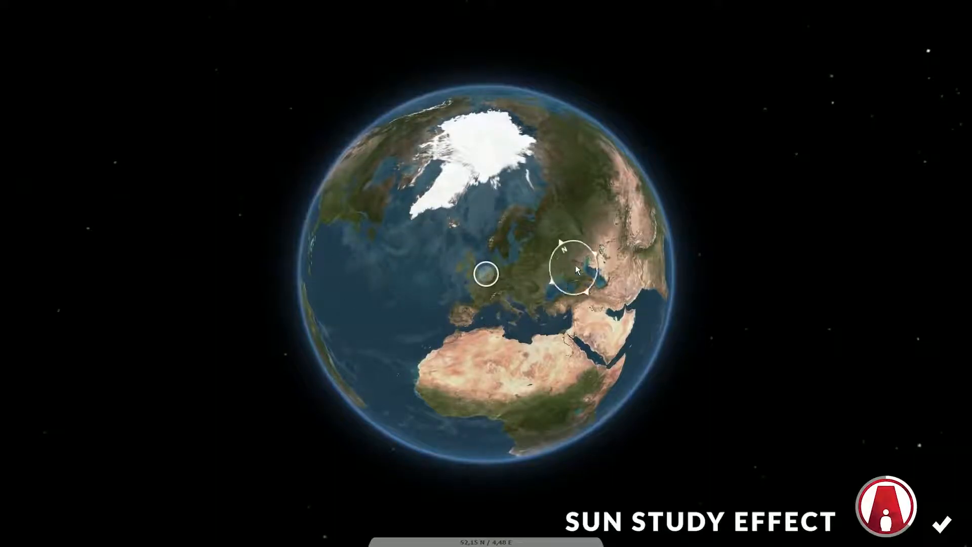
left_click_drag(591, 199, 518, 230)
left_click(463, 265)
left_click_drag(602, 219, 348, 230)
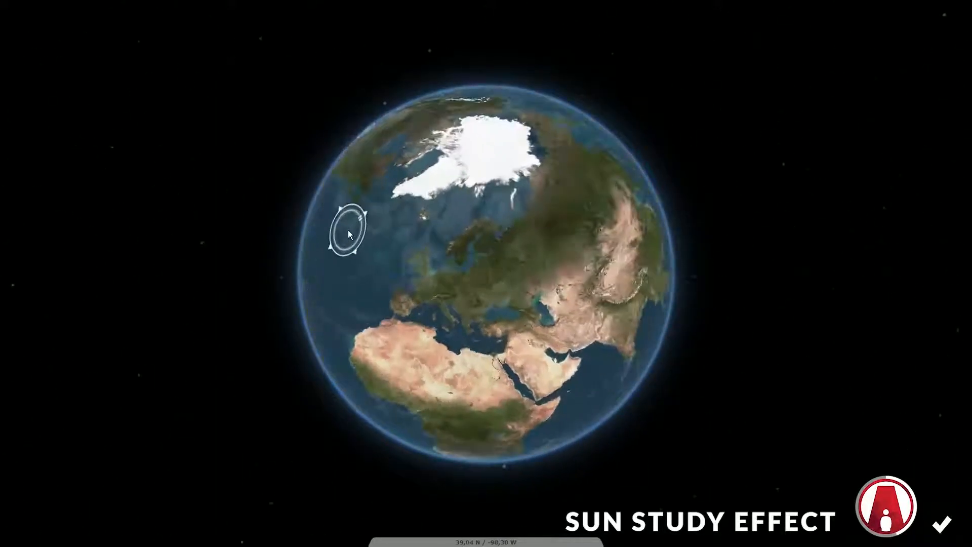
left_click(446, 312)
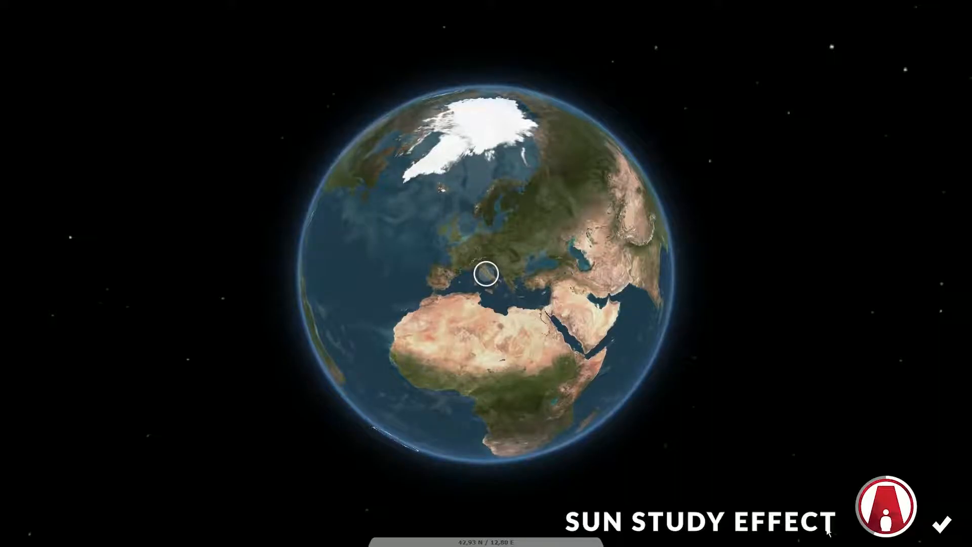
left_click(943, 527)
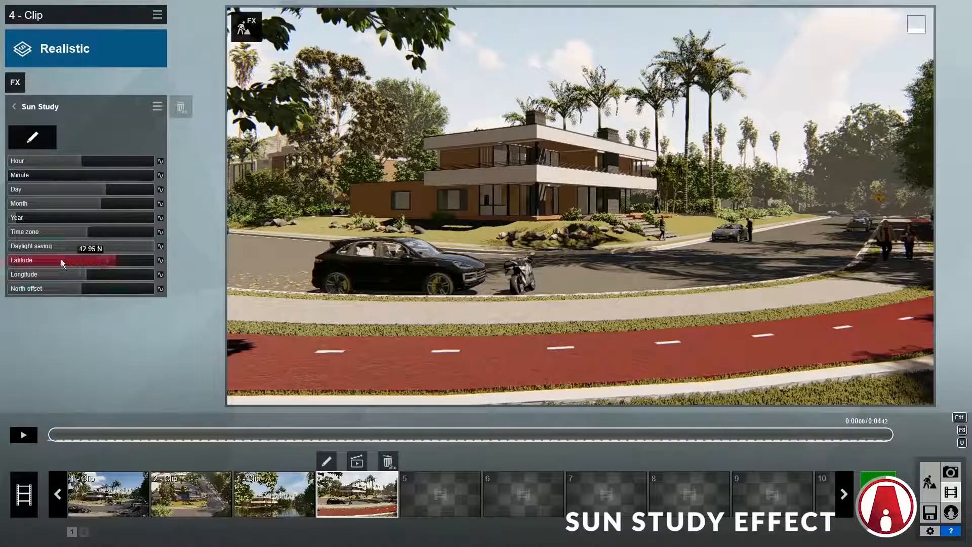
Step: Set the Sun Study to an earlier month and keyframe its hour from 8 at the clip's start to a later hour at the end
left_click_drag(81, 161, 53, 159, "shift")
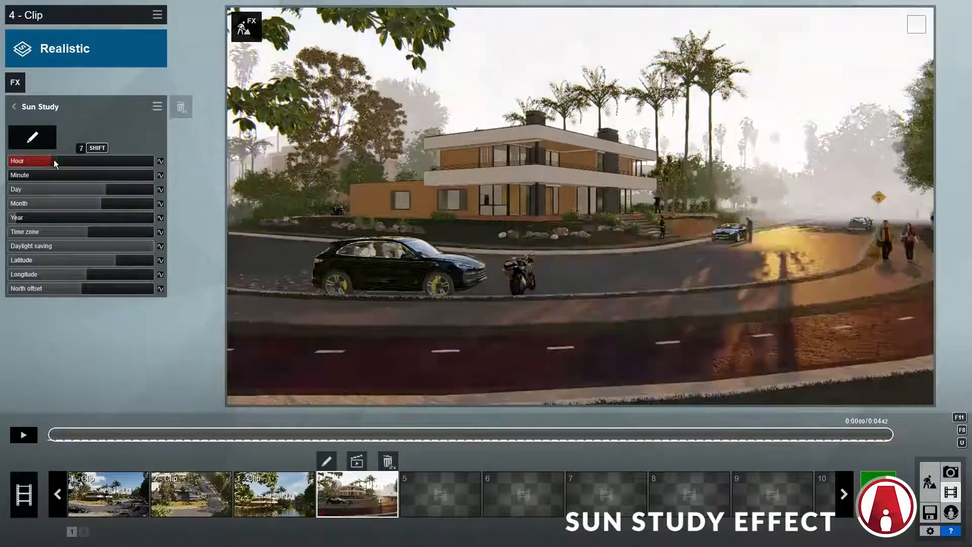
left_click_drag(24, 202, 24, 205)
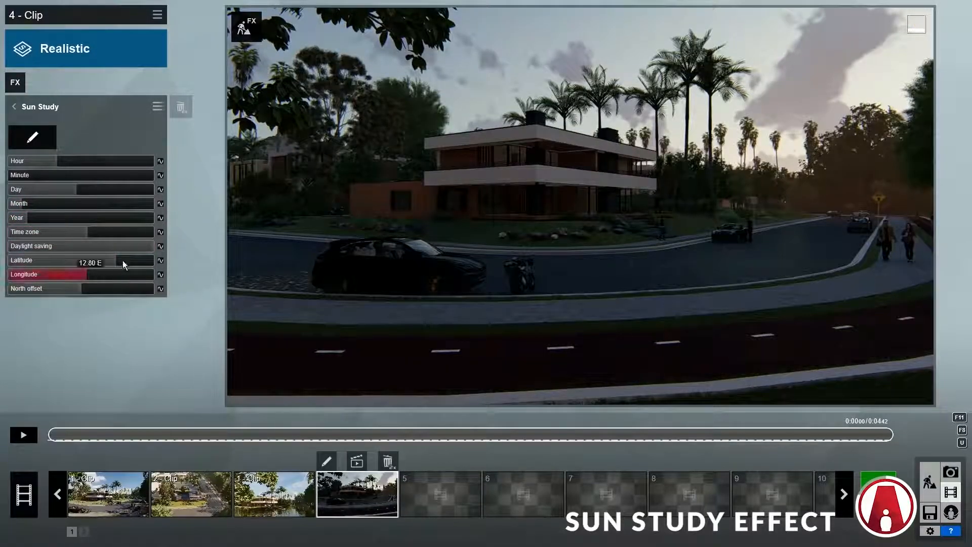
left_click(161, 161)
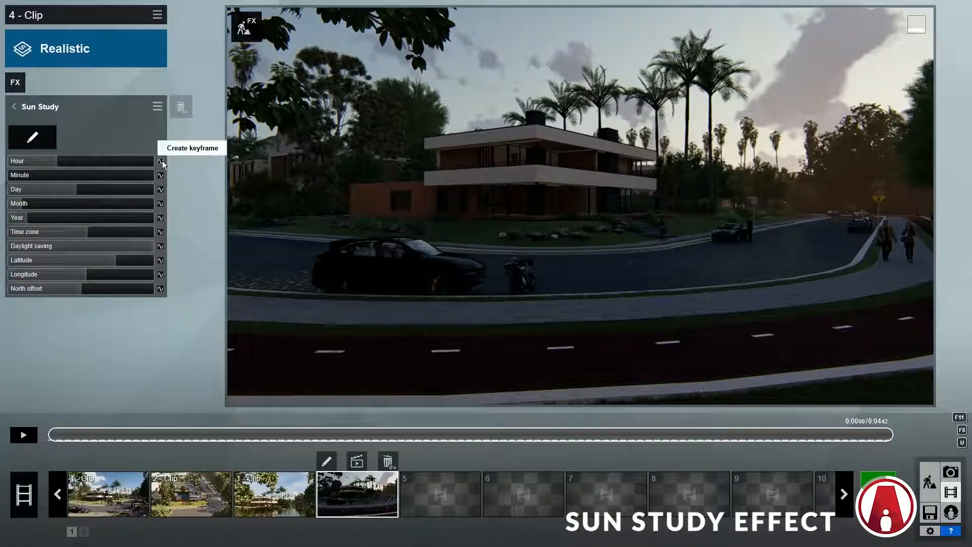
left_click(161, 161)
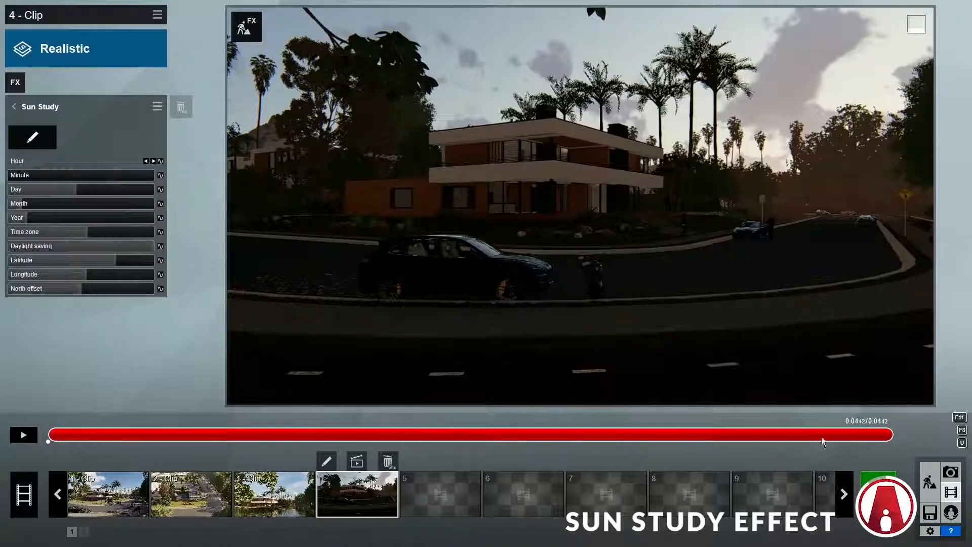
left_click(160, 160)
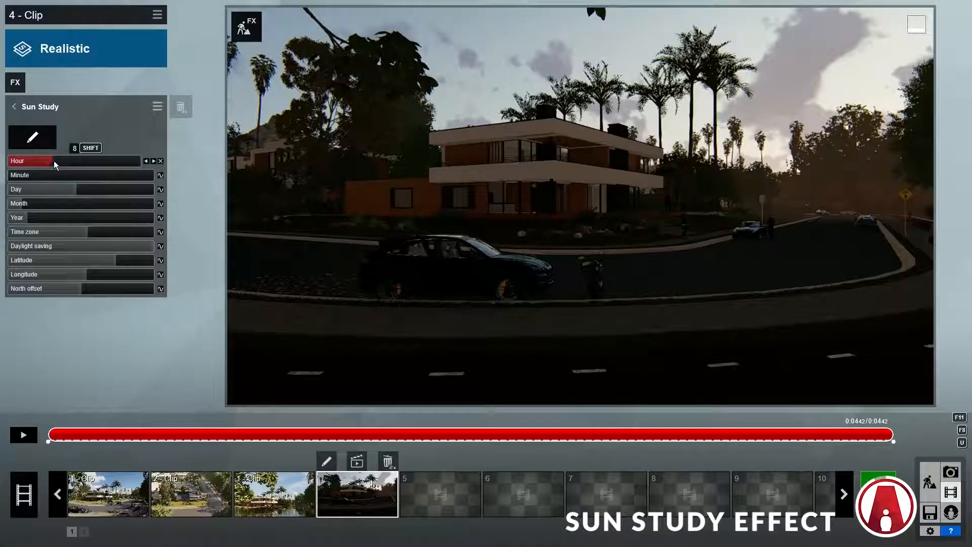
left_click_drag(54, 160, 91, 162)
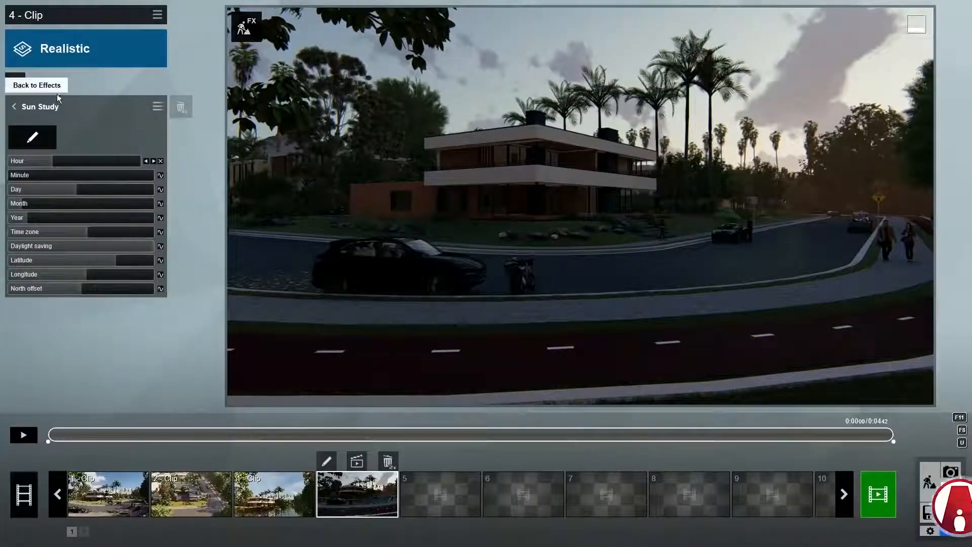
Step: Add the Sky and Clouds effect to clip 4
left_click(15, 84)
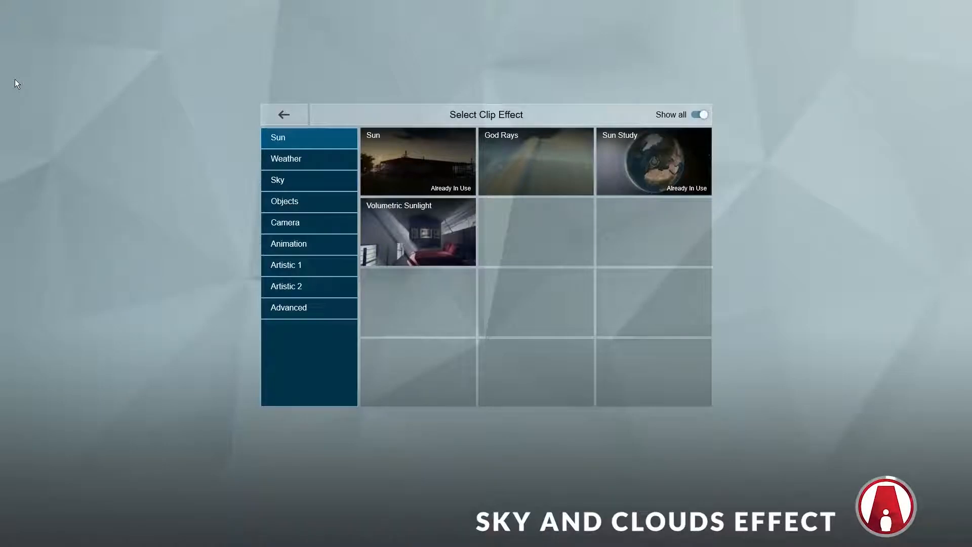
left_click(307, 186)
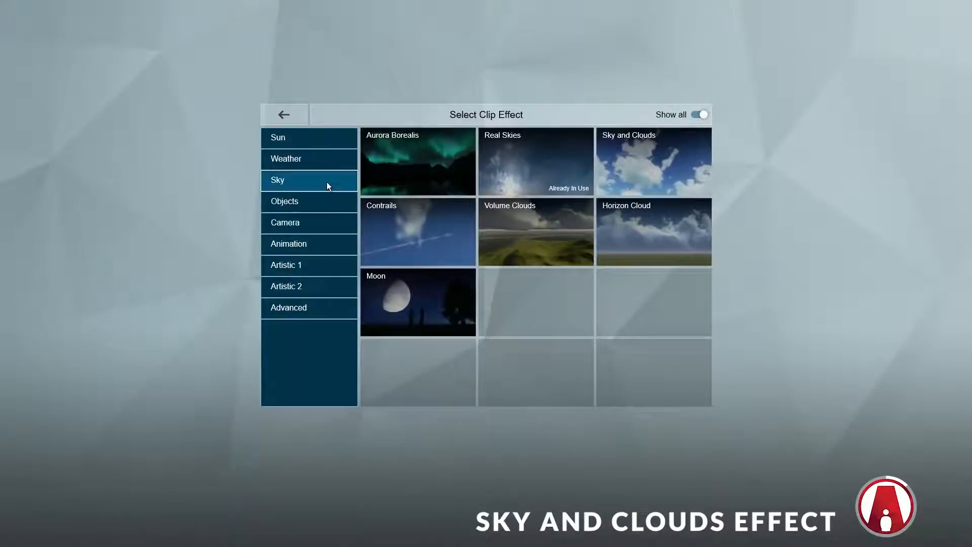
left_click(675, 172)
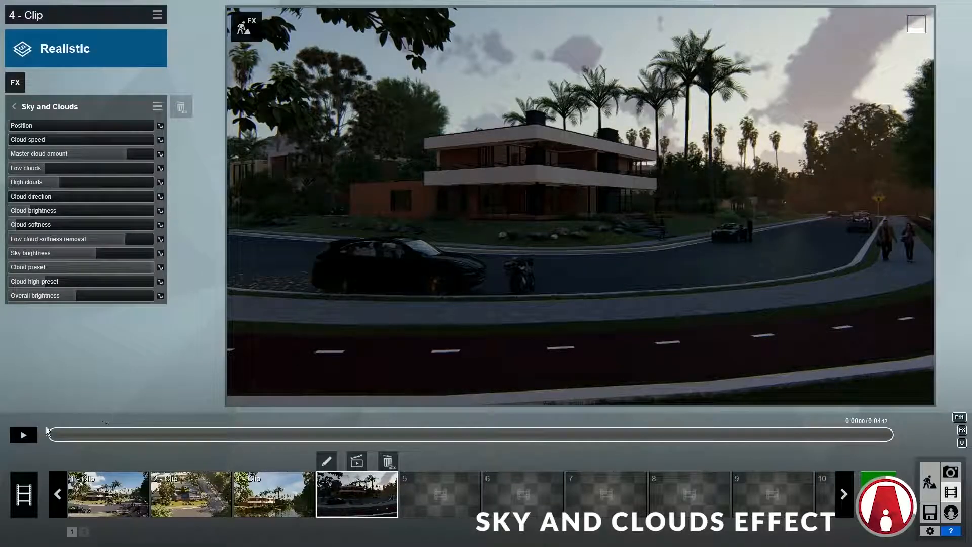
Step: While playing the clip, raise the cloud speed to about half and the master cloud amount to maximum, and try another cloud direction
left_click(23, 434)
left_click_drag(19, 138, 87, 140)
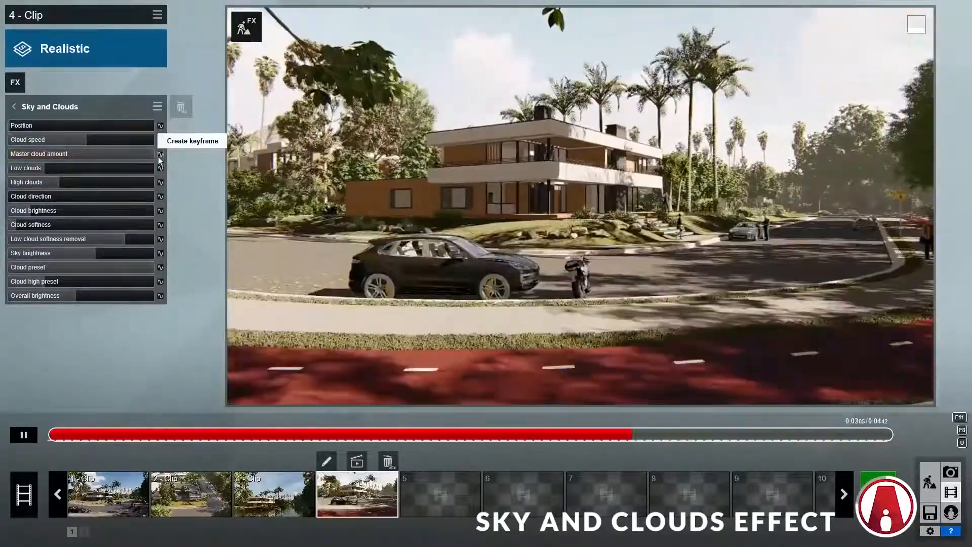
left_click_drag(16, 199, 86, 196)
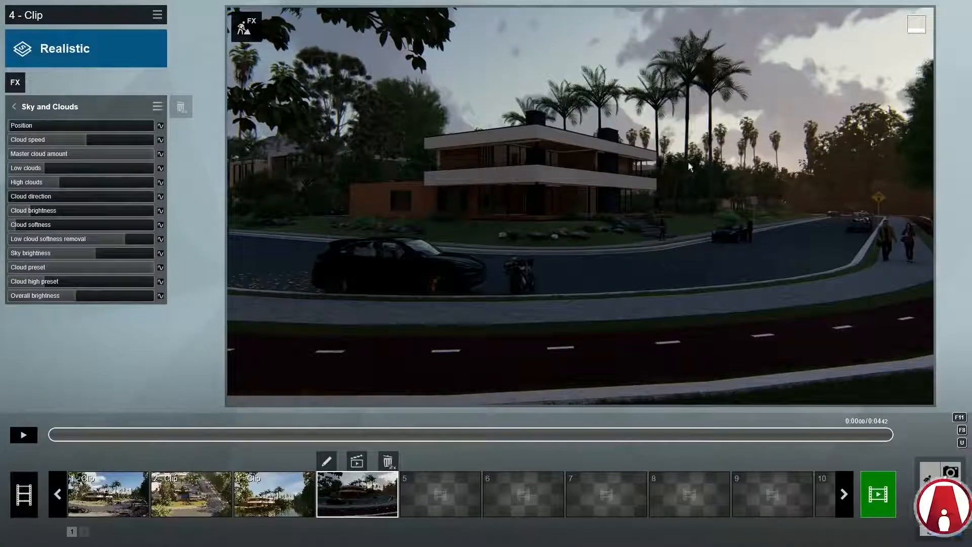
Step: Set the Sun Study's hour to 20 at the keyframe on the clip's end, for a day-to-night transition
left_click(21, 112)
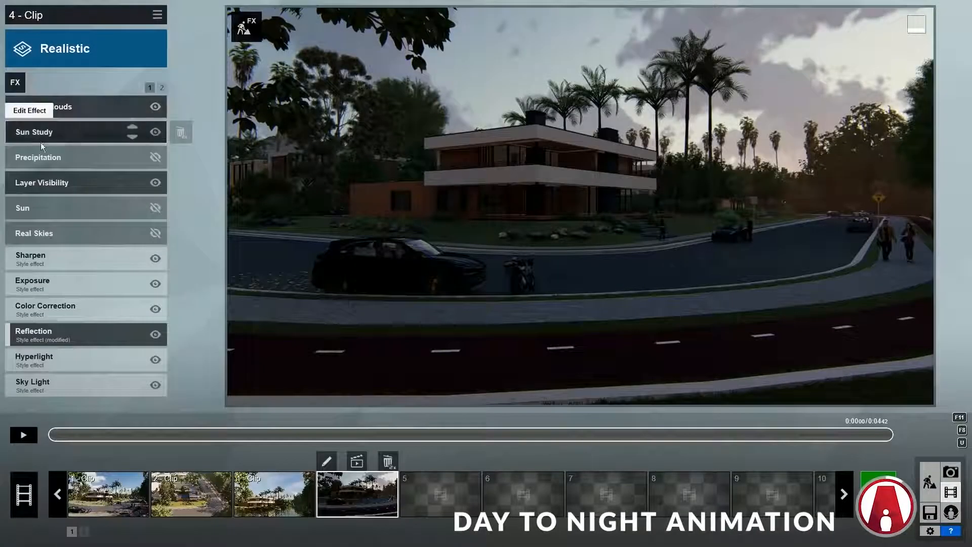
left_click(92, 135)
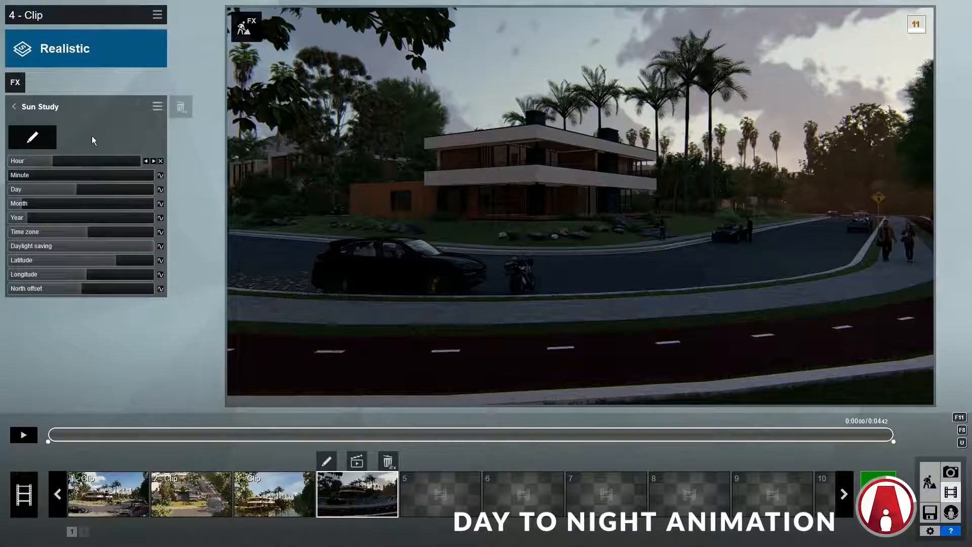
left_click(153, 161)
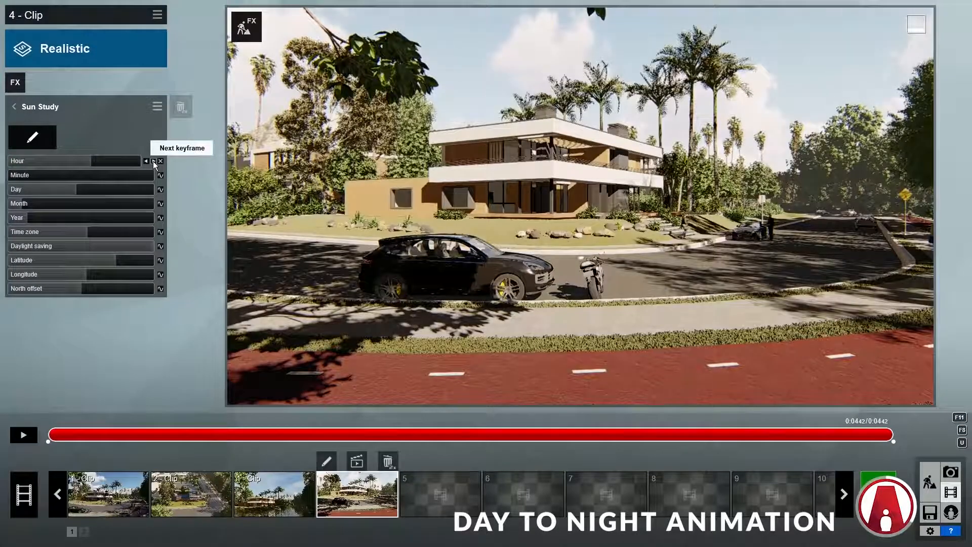
mouse_move(110, 163)
left_mouse_down()
mouse_move(96, 162)
mouse_move(118, 162)
left_mouse_up()
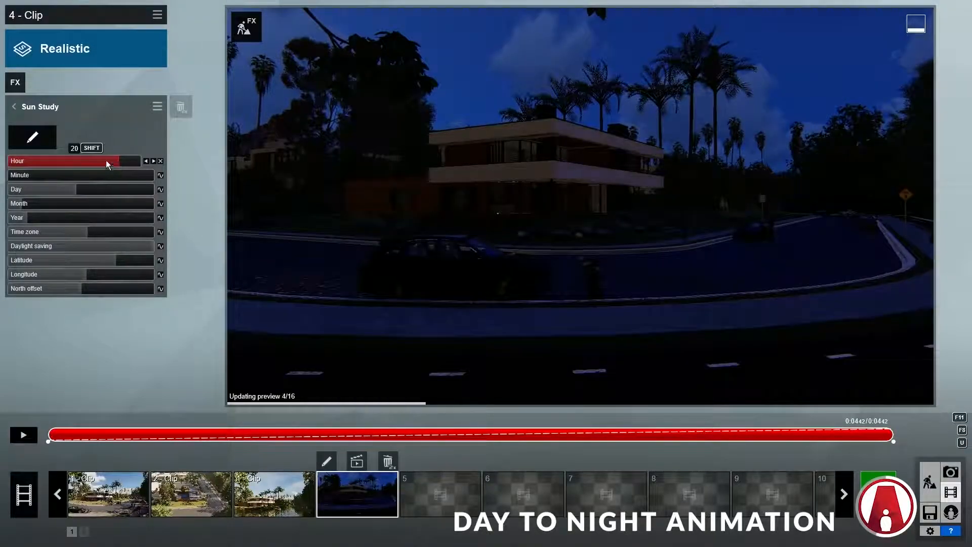
left_click(14, 107)
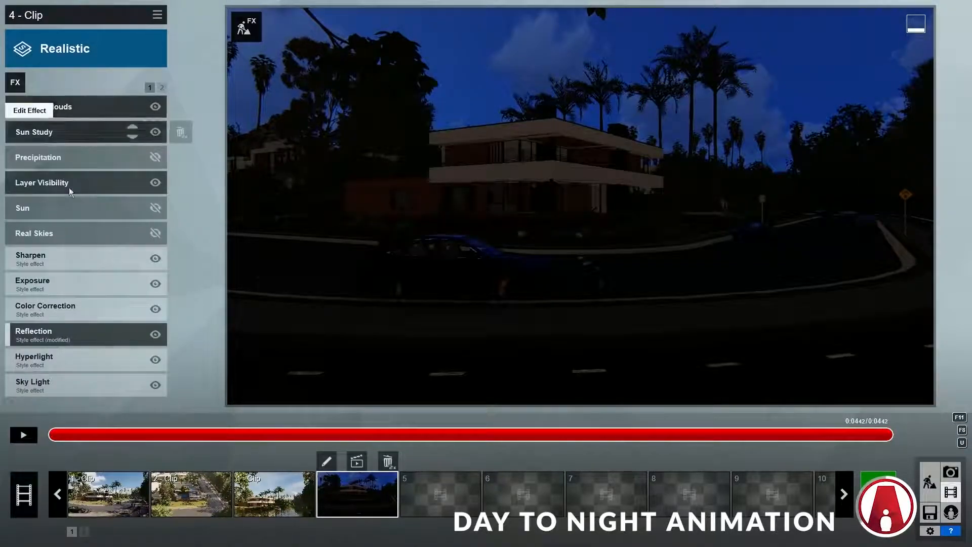
Step: Lengthen clip 4's camera recording to 8.42 s and save it
left_click(327, 461)
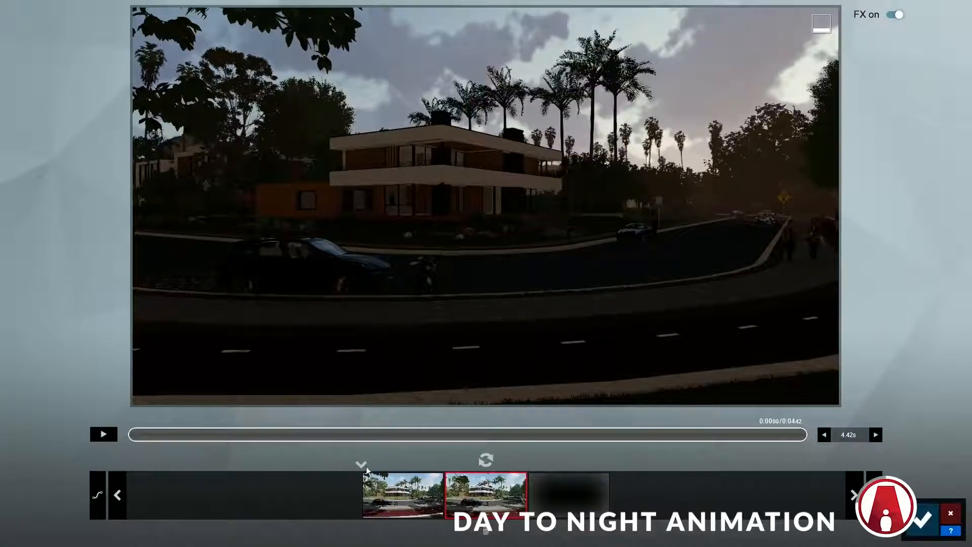
left_click(875, 434)
left_click(876, 434)
left_click(876, 434)
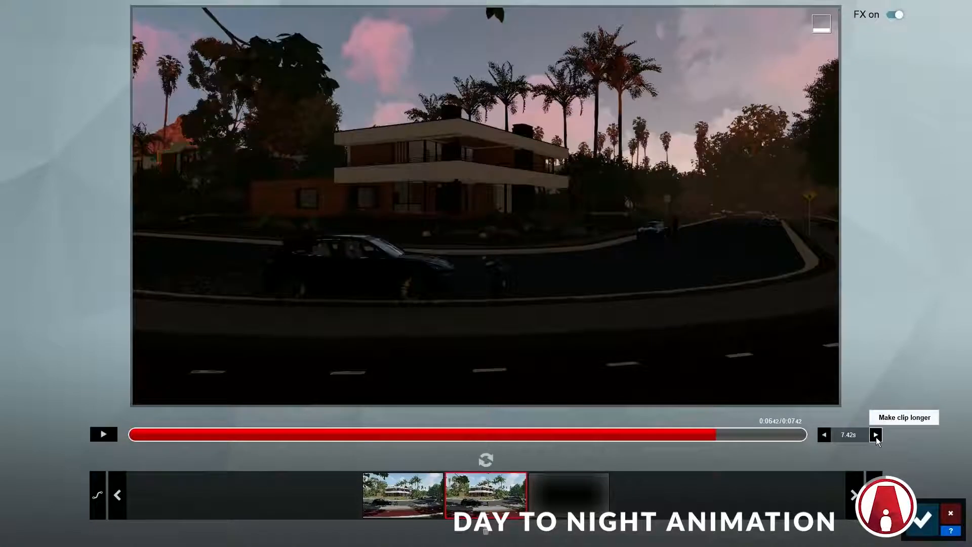
left_click(875, 435)
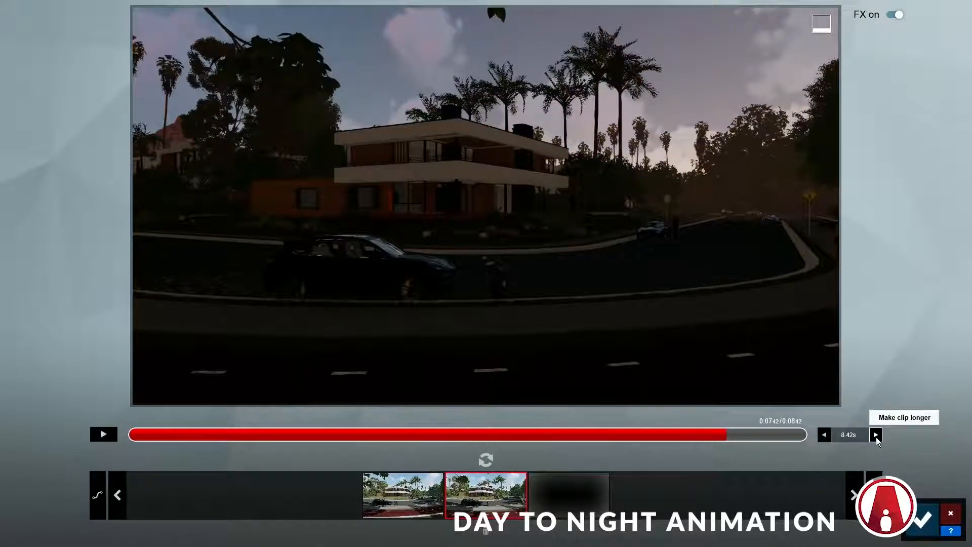
left_click(920, 517)
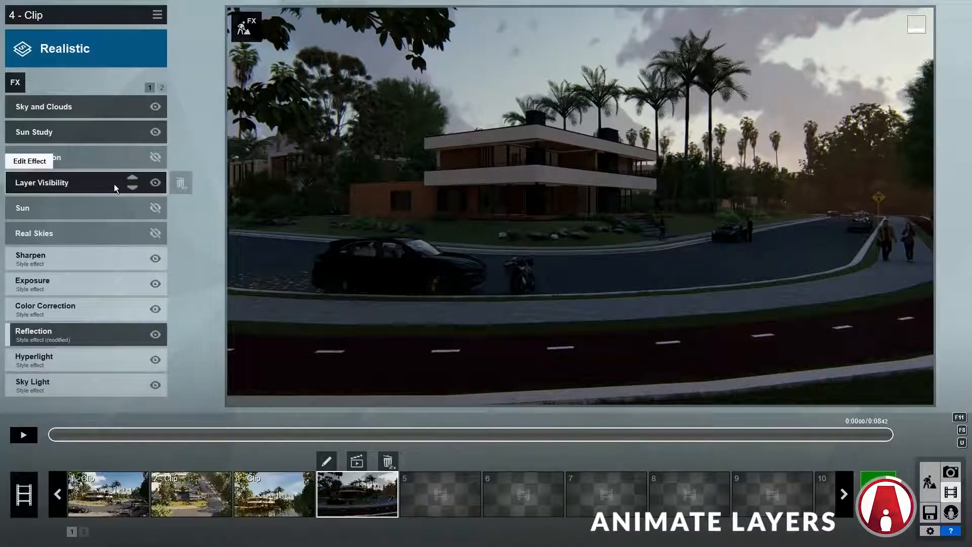
Step: Keyframe clip 4's Layer Visibility at the start and at 7.40 s, switching on light layers 10 and 11 at the second keyframe
left_click(114, 184)
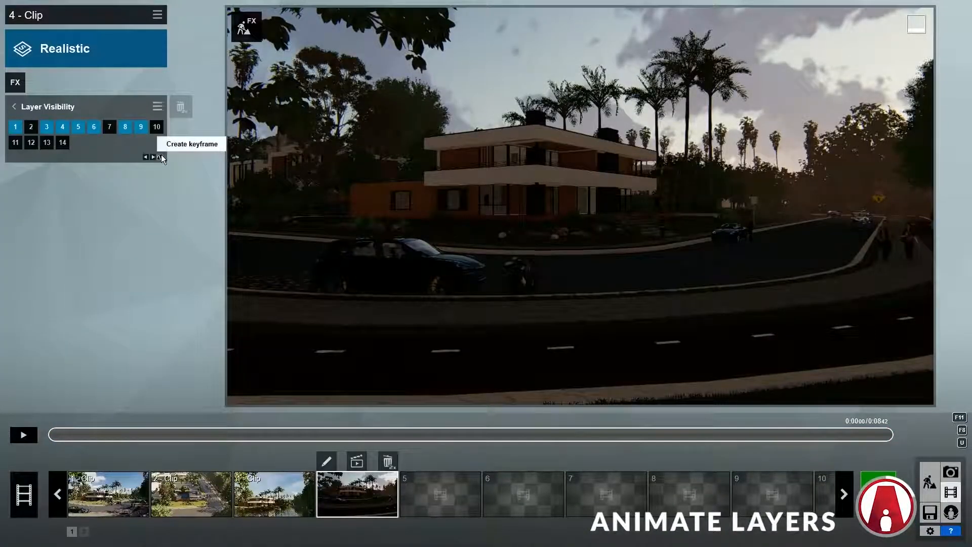
left_click(23, 435)
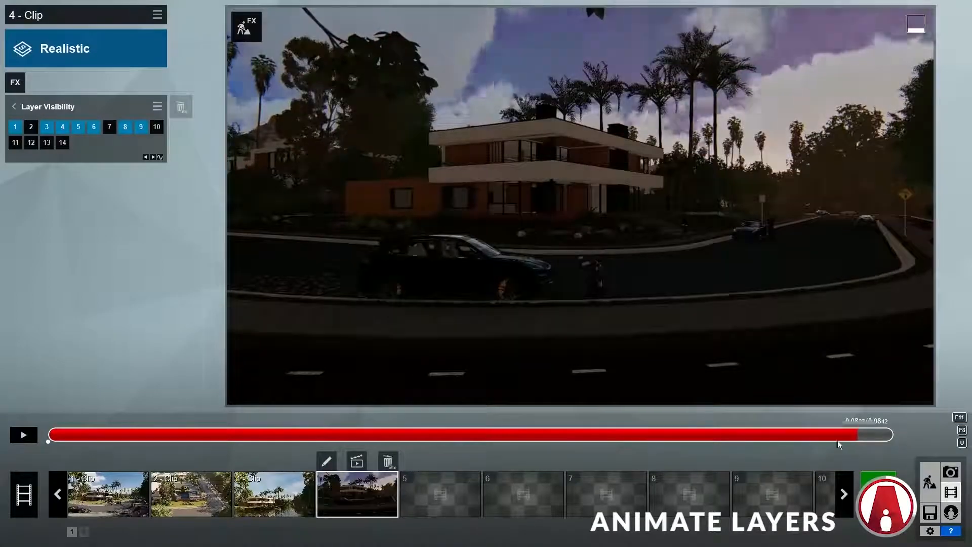
left_click(163, 158)
left_click(153, 128)
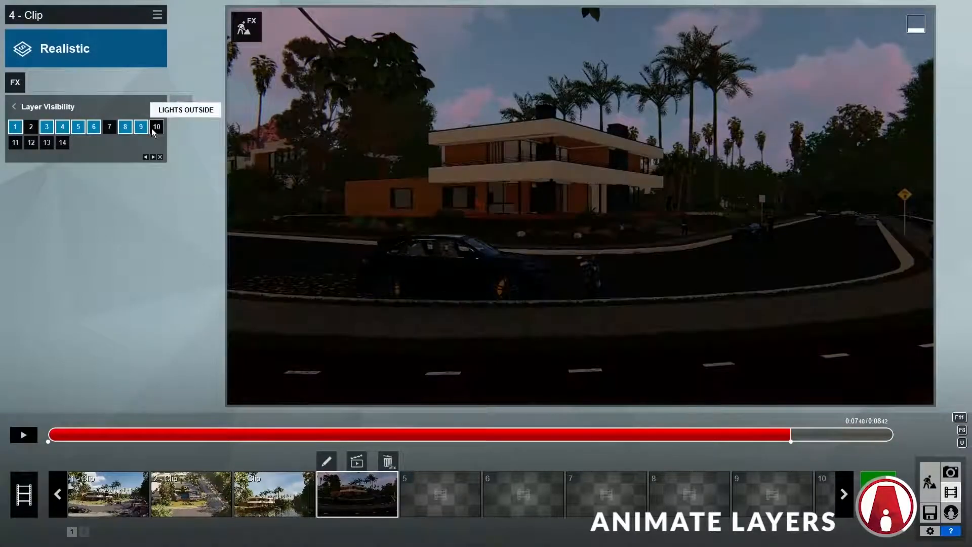
left_click(16, 143)
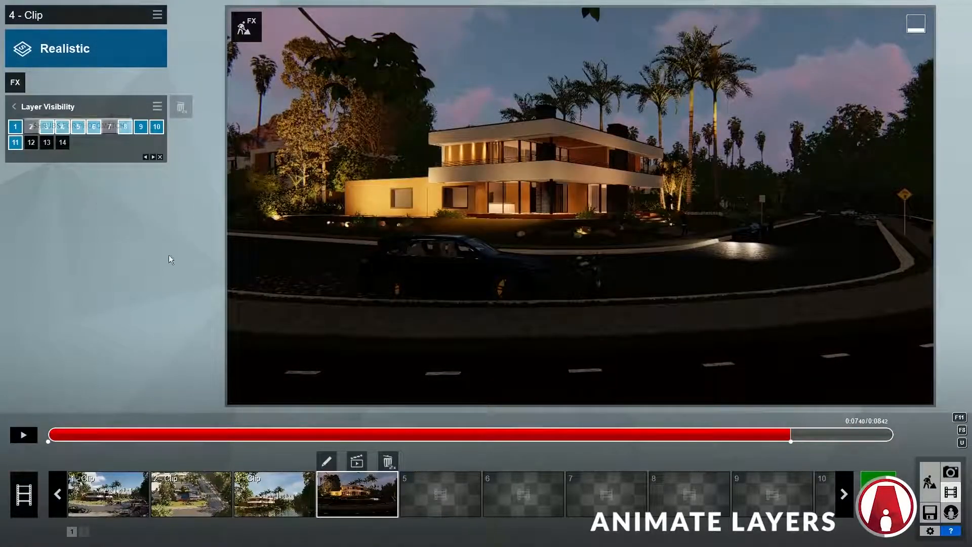
Step: Scrub and play clip 4 to check how the lights switch on around the second layer keyframe
left_click(581, 435)
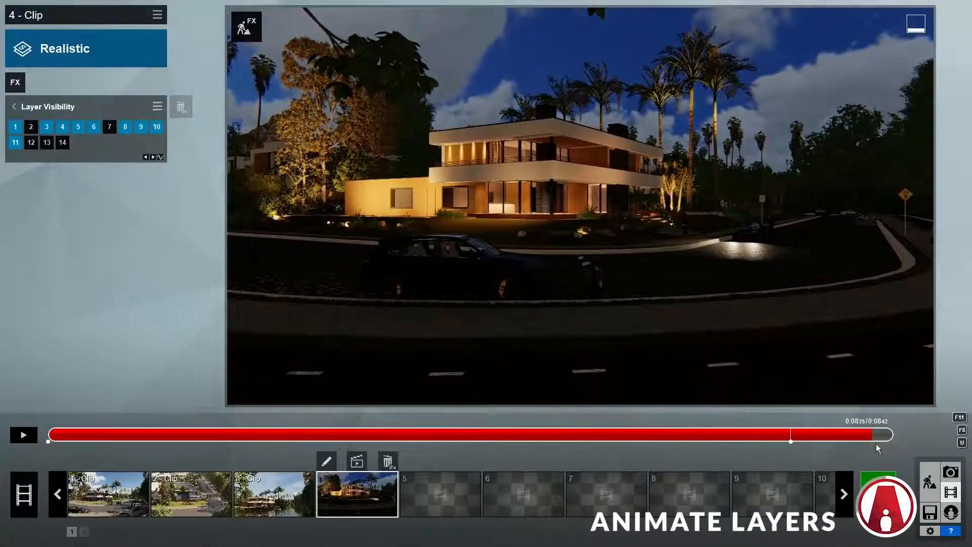
left_click_drag(886, 441, 209, 438)
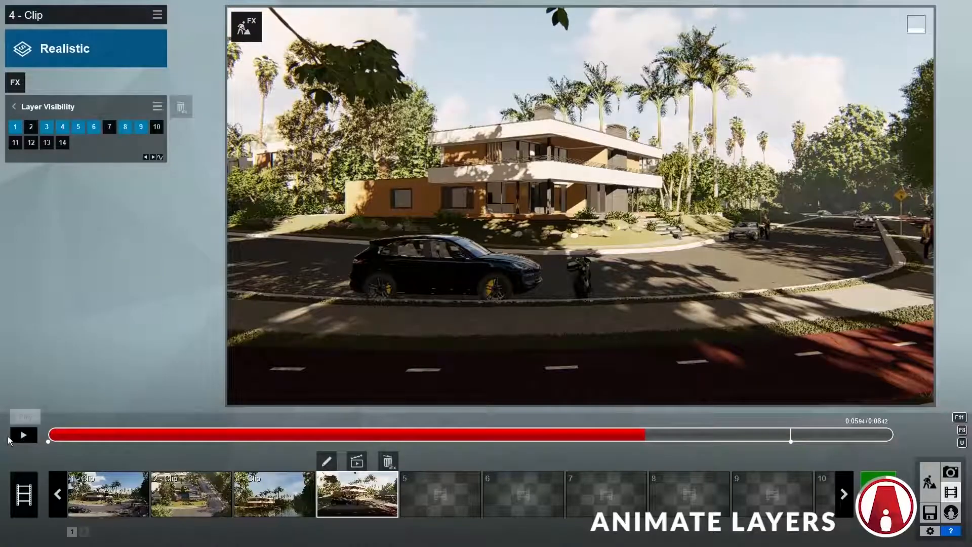
left_click(15, 438)
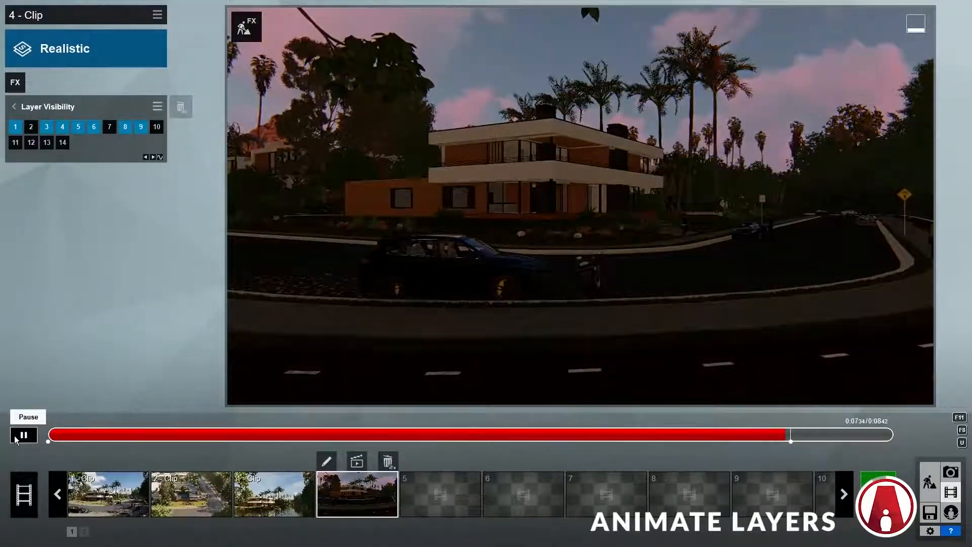
left_click(14, 436)
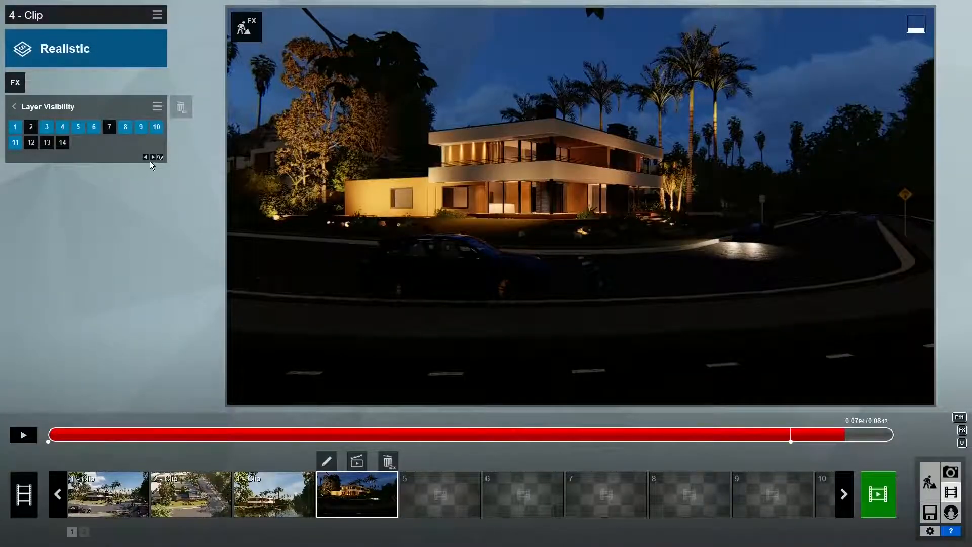
Step: Delete both Layer Visibility keyframes from clip 4, keeping light layers 10 and 11 switched on
left_click(154, 157)
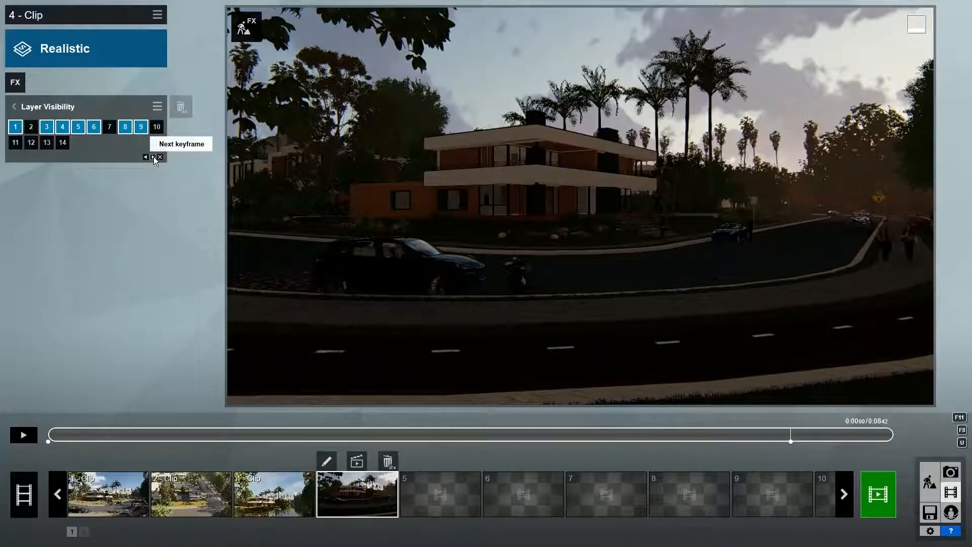
left_click(153, 156)
left_click(162, 157)
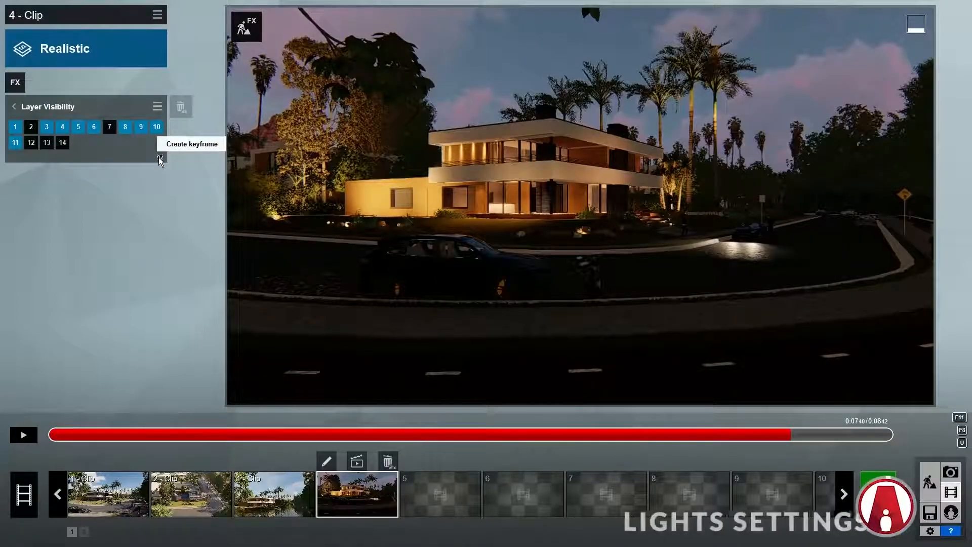
Step: Select all the lights around the house in the scene editor to adjust their settings, and return to clip 4
left_click(15, 107)
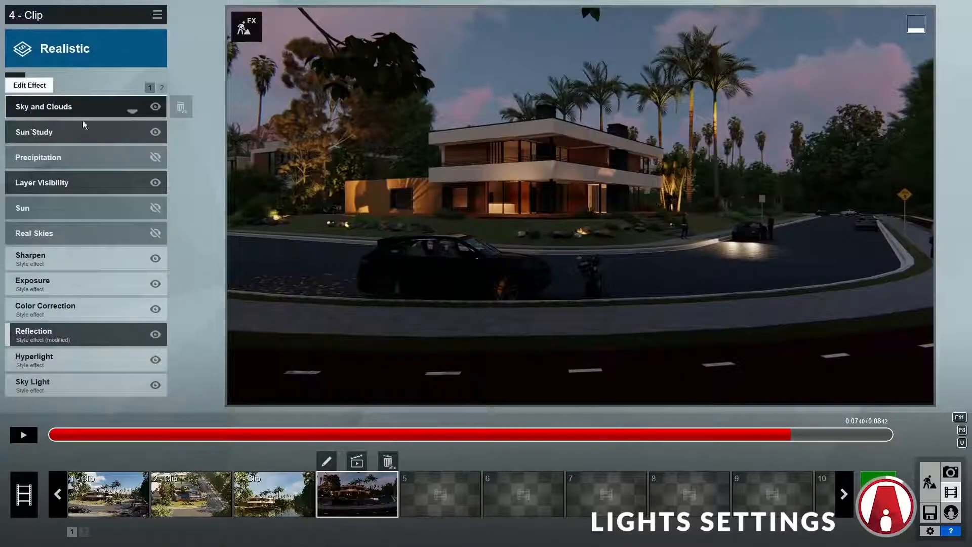
left_click(247, 29)
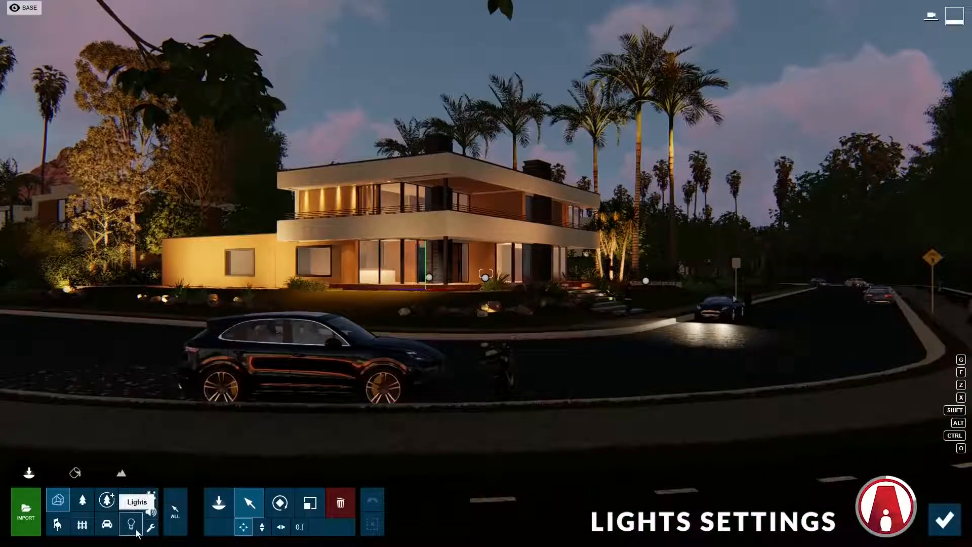
left_click(136, 529)
left_click_drag(19, 82, 577, 389, "ctrl")
left_click_drag(647, 404, 810, 427, "ctrl")
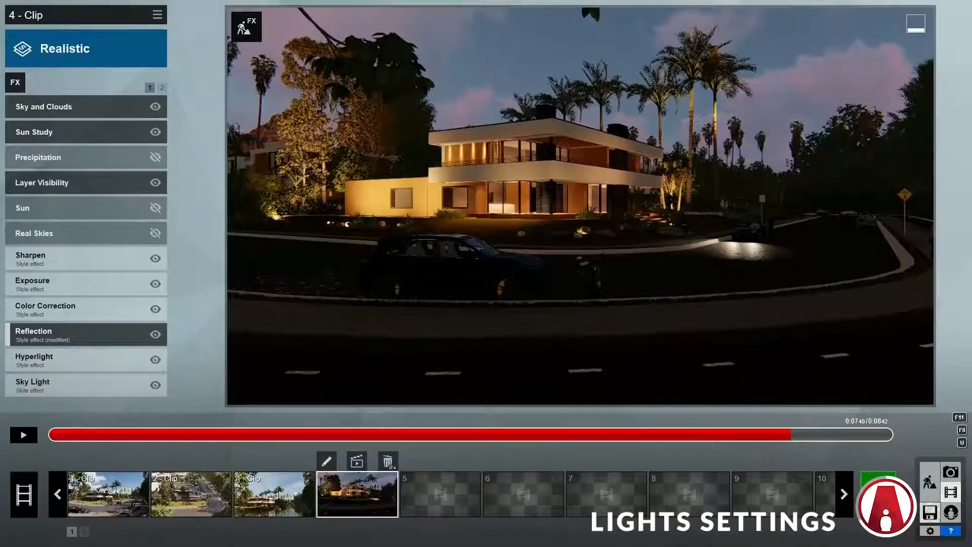
Step: Play clip 4 from the middle and from its start to check how the lights behave from day to night
left_click(533, 435)
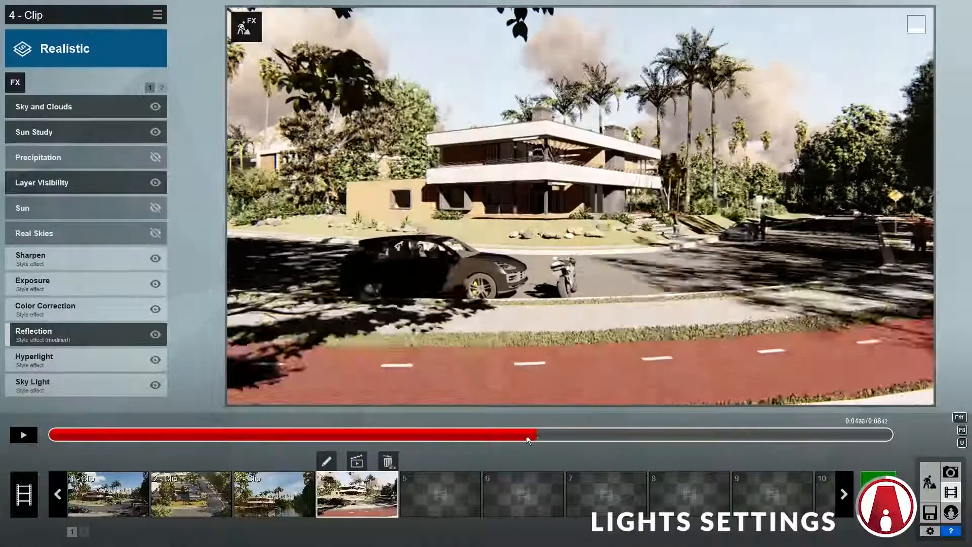
left_click(20, 435)
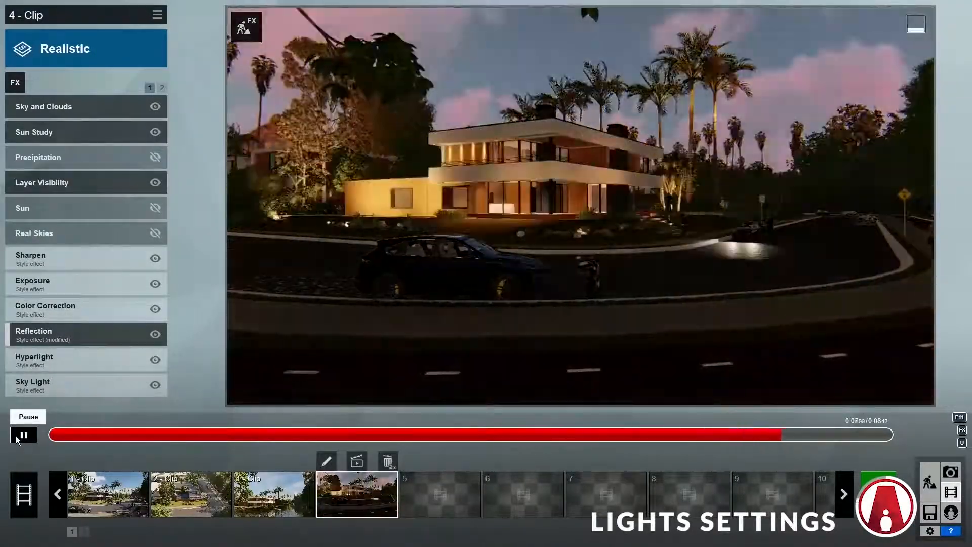
left_click(23, 435)
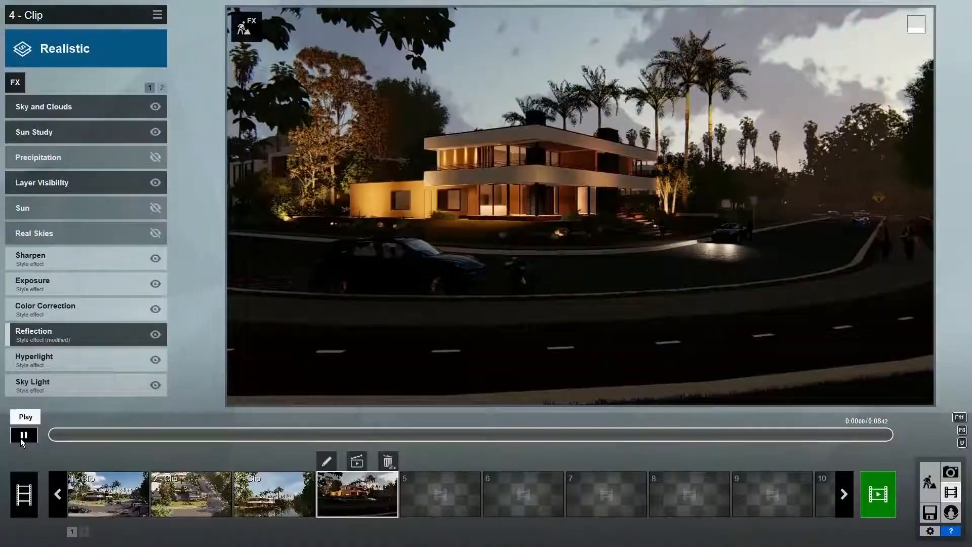
left_click(23, 434)
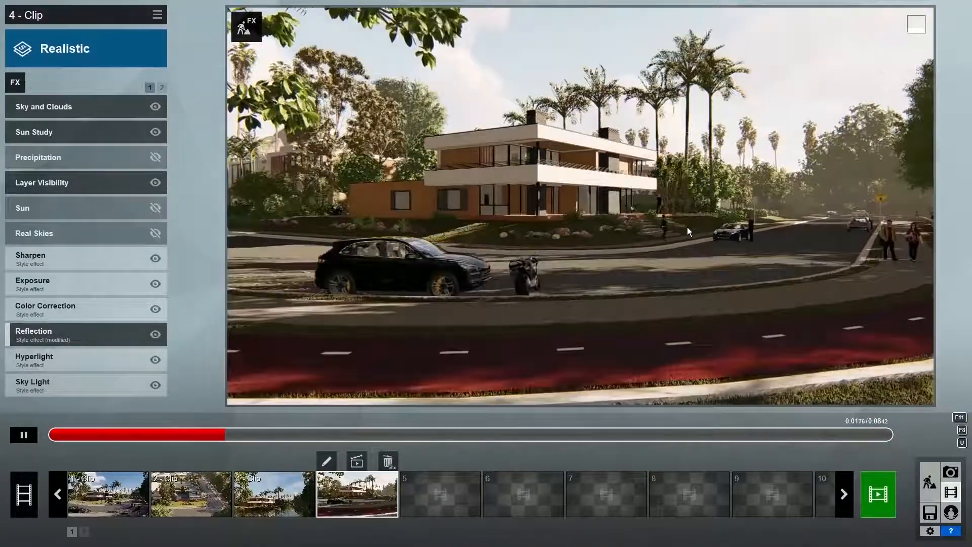
Step: Add a new layer in the scene editor and name it PEOPLE
left_click(30, 438)
left_click(248, 27)
mouse_move(878, 11)
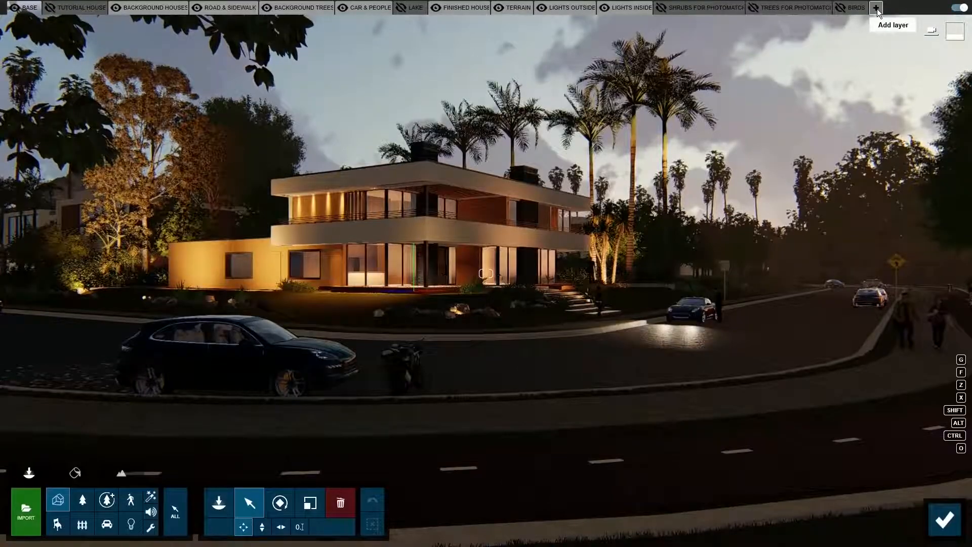
left_click(876, 8)
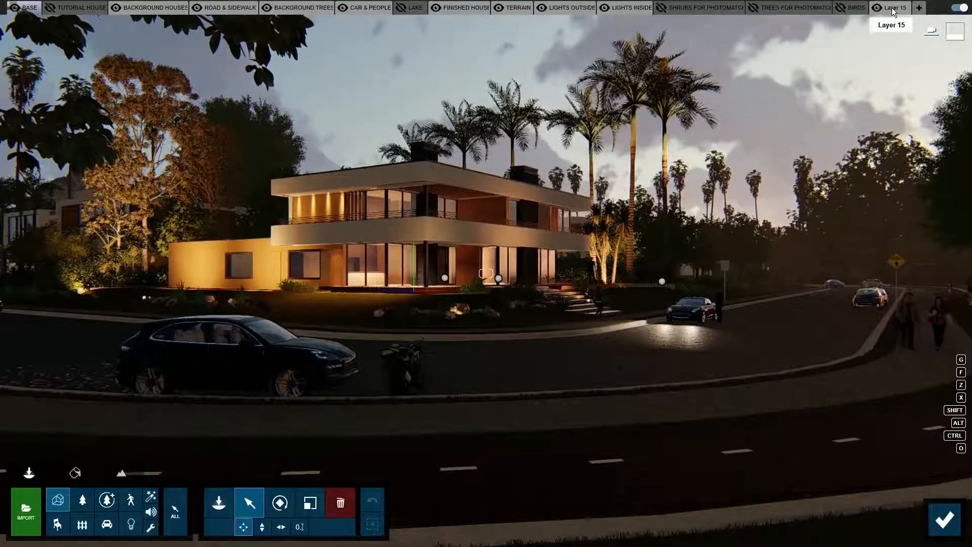
double_click(892, 8)
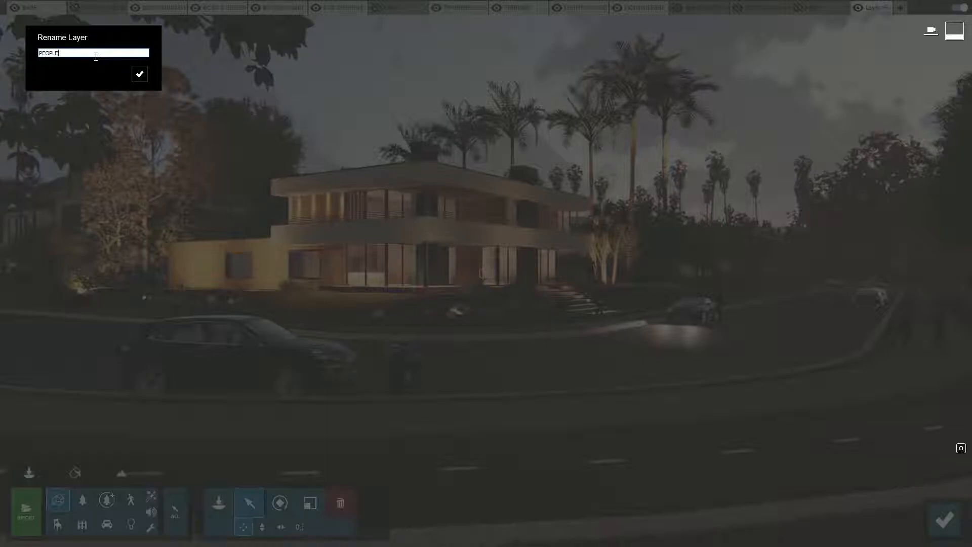
left_click(139, 74)
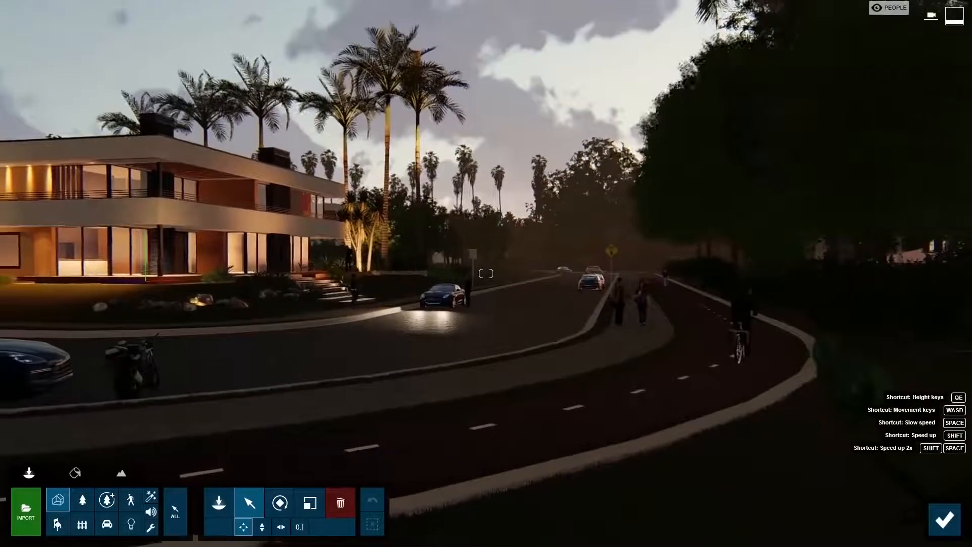
Step: Select all the people around the house and street and move them to the PEOPLE layer
right_click_drag(486, 274, 464, 267)
left_click(131, 499)
left_click_drag(78, 112, 880, 486, "ctrl")
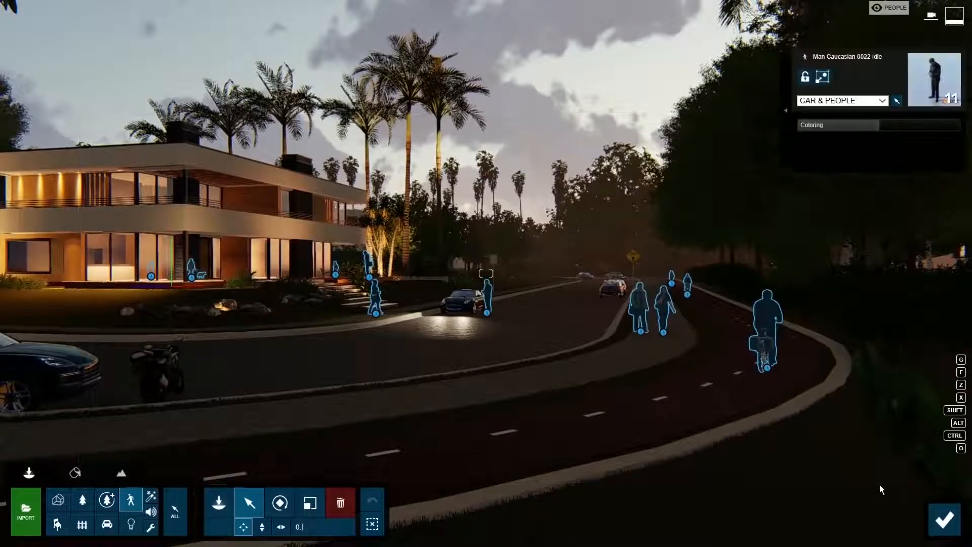
left_click(884, 101)
scroll(885, 136, "down", 3)
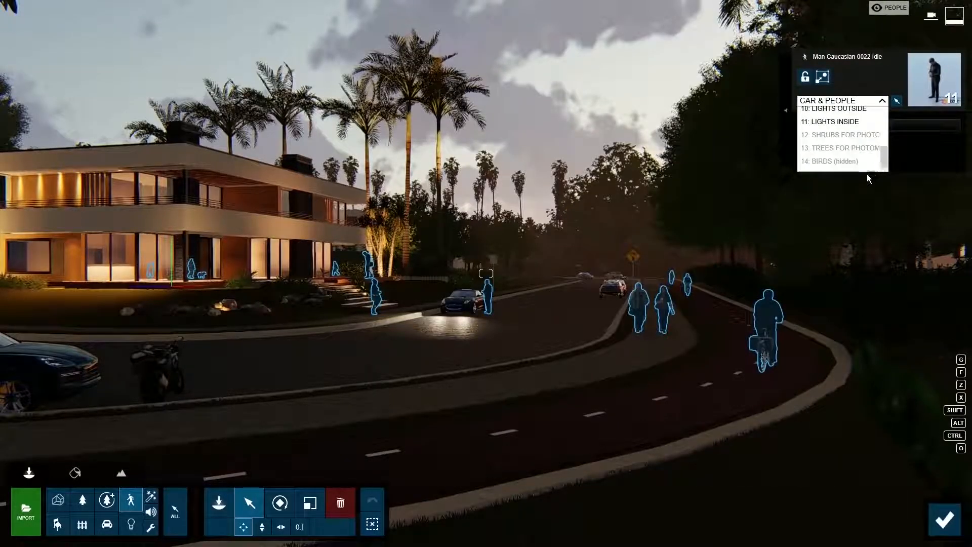
left_click(868, 167)
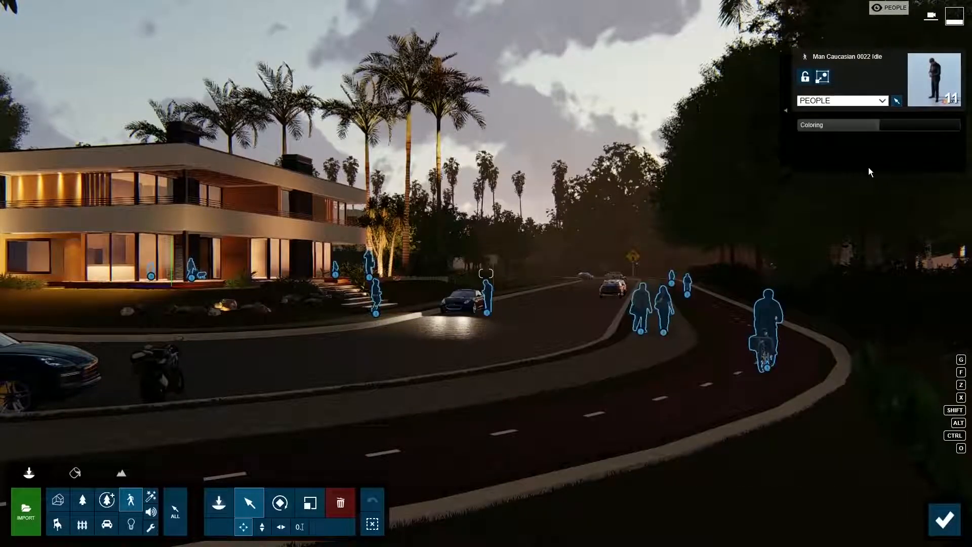
Step: Return to clip 4 and edit its Layer Visibility effect to hide the people at the start of the clip
left_click(945, 520)
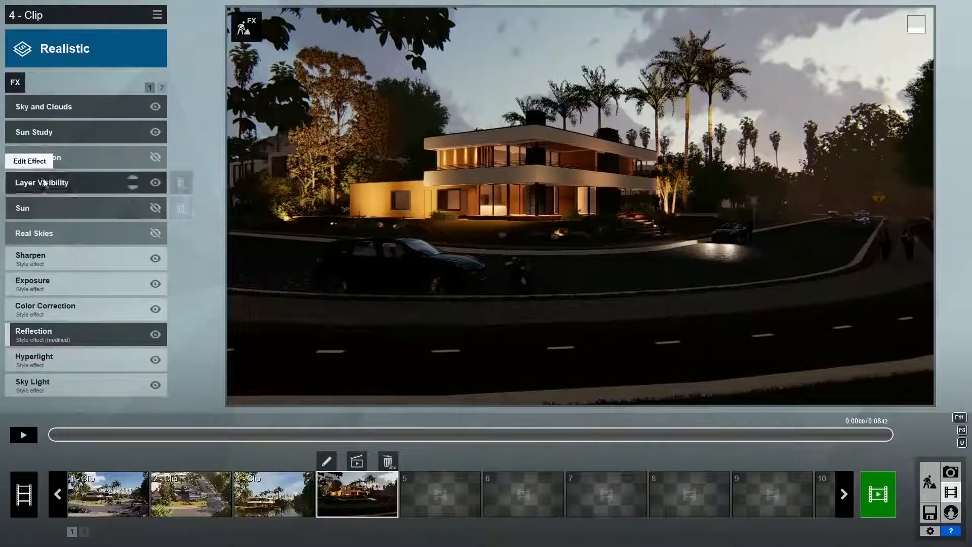
left_click(107, 187)
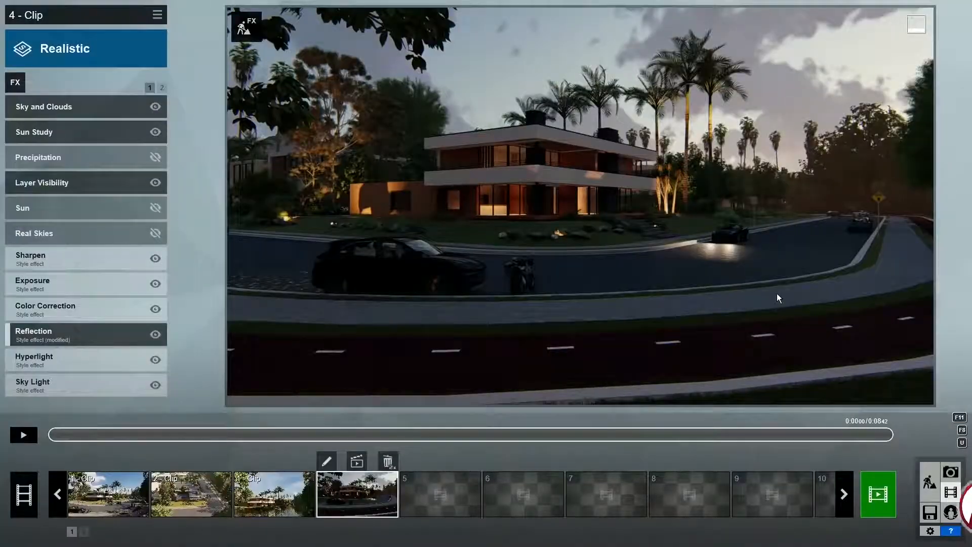
Step: Record a simple 4.42 s clip in slot 5 from two camera keyframes at the current view, and save it
left_click(439, 489)
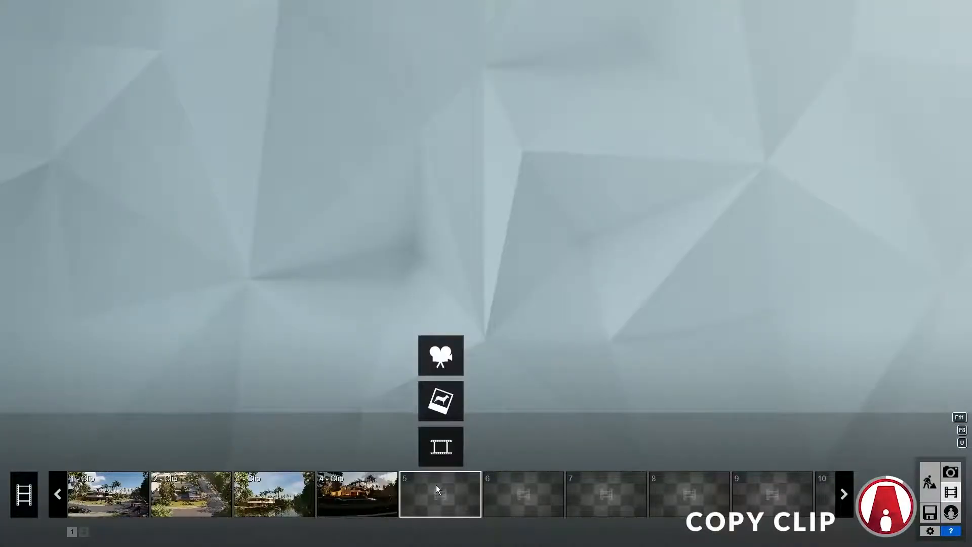
left_click(438, 360)
left_click(475, 494)
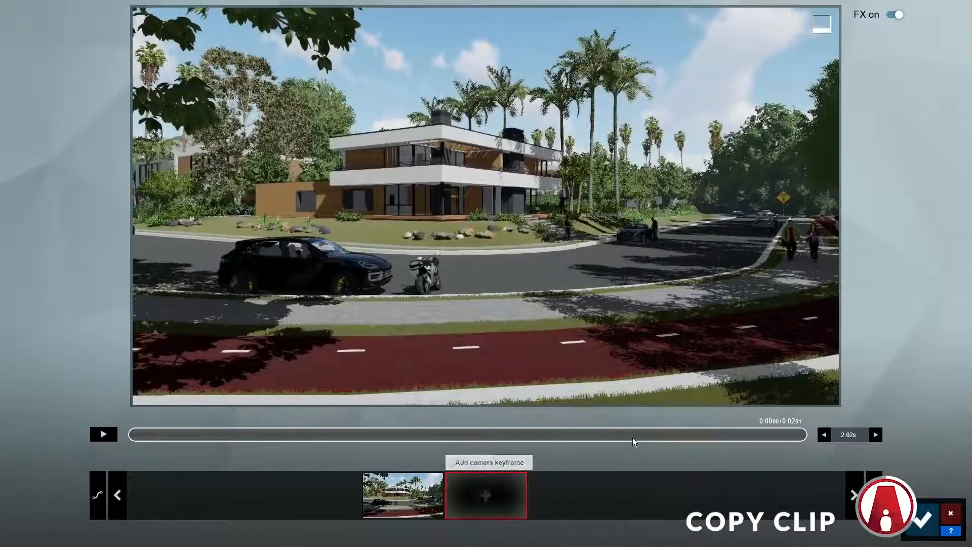
left_click(485, 494)
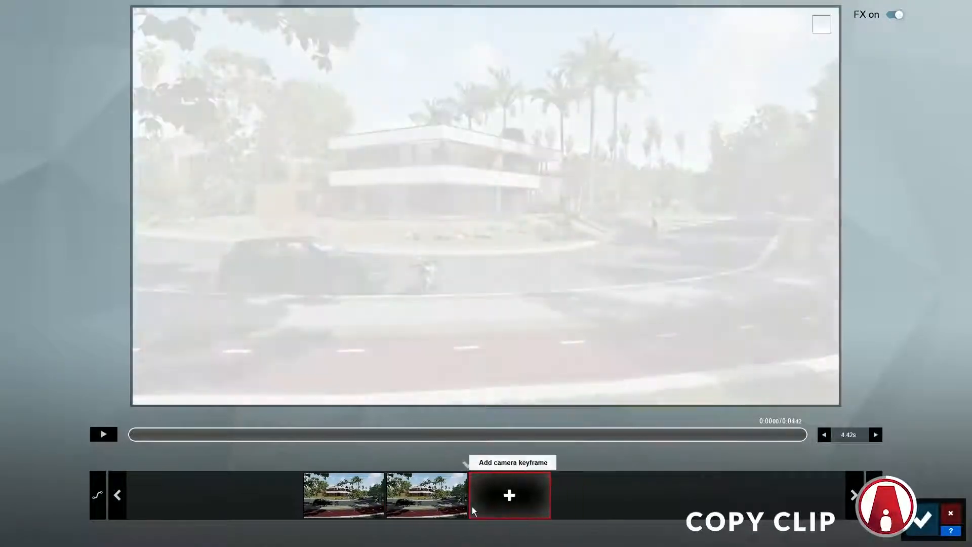
left_click(919, 518)
Step: Copy clip 4 with all its effects
left_click(366, 488)
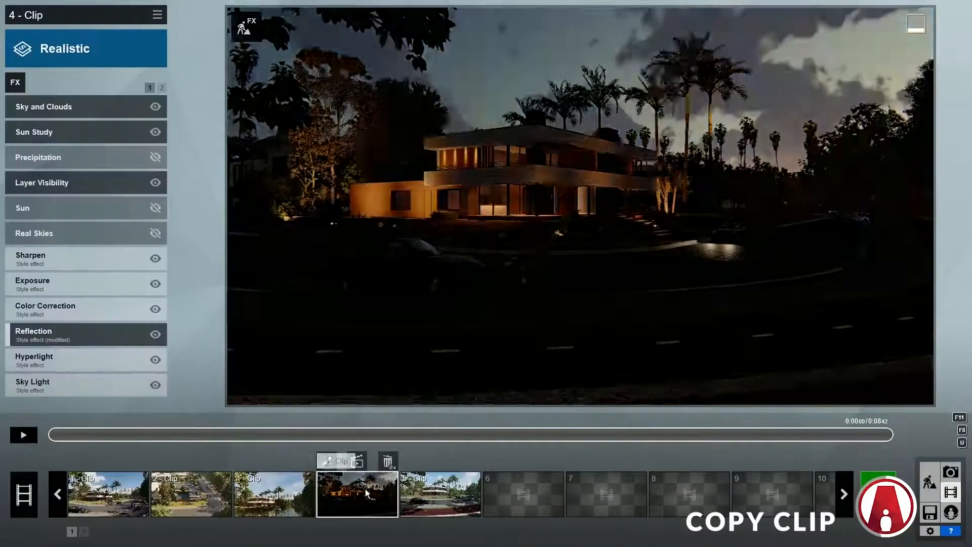
left_click(157, 14)
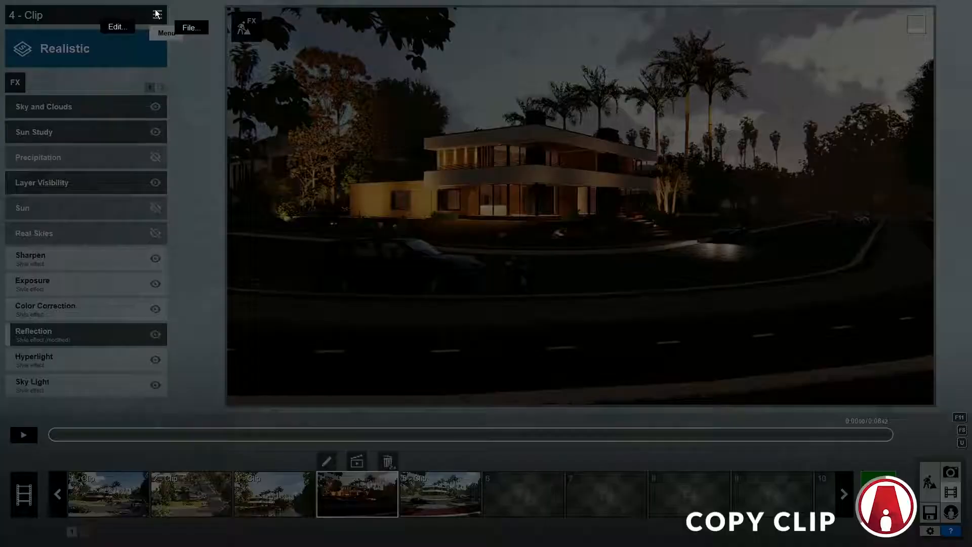
left_click(127, 20)
left_click(90, 20)
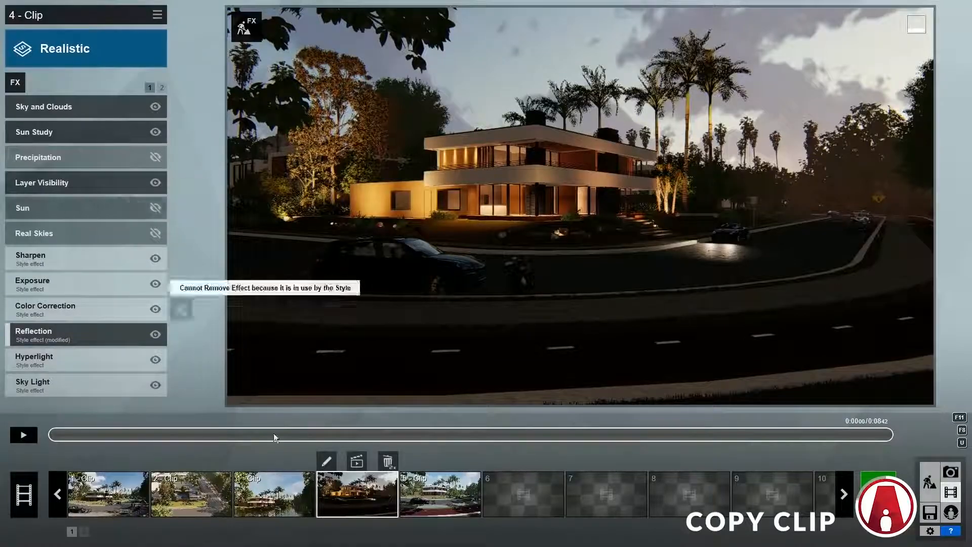
Step: Paste the copied clip onto clip 5 and remove the Sky and Clouds effect from the copy
left_click(448, 505)
left_click(157, 14)
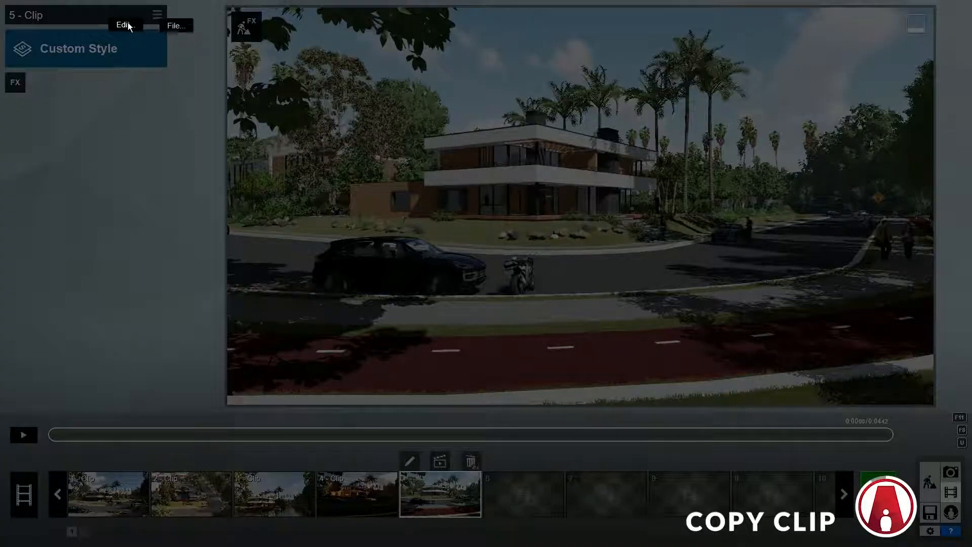
left_click(84, 42)
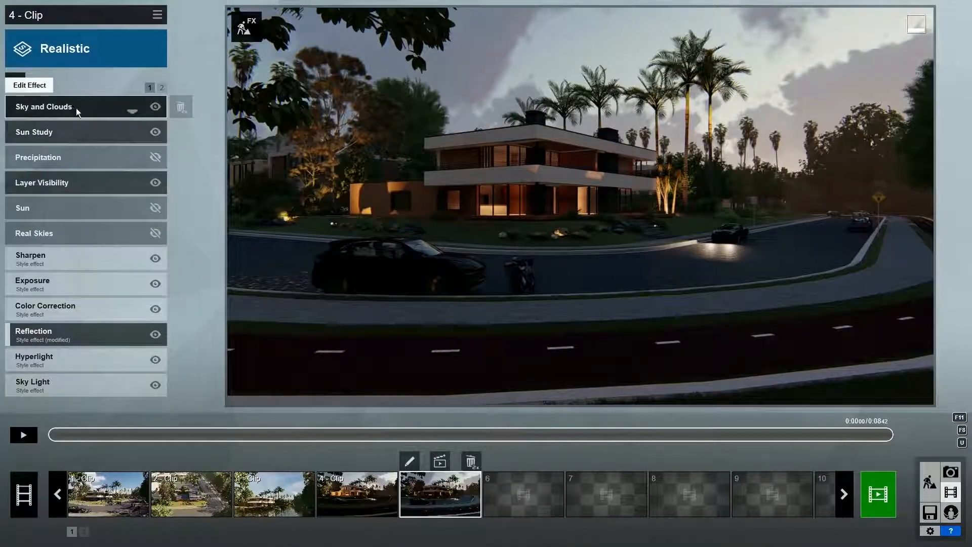
double_click(180, 107)
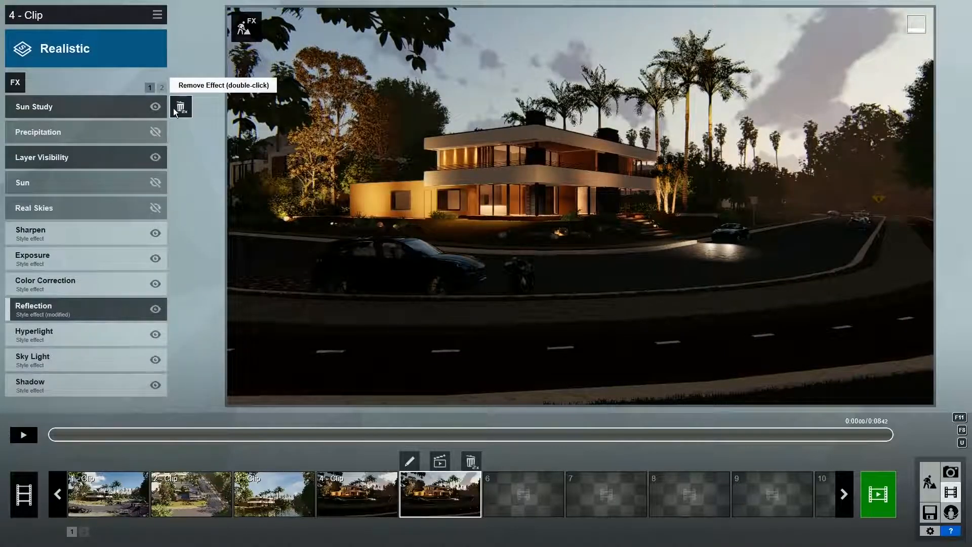
Step: Remove the Sun Study effect from clip 5 and turn its Real Skies effect on
double_click(181, 108)
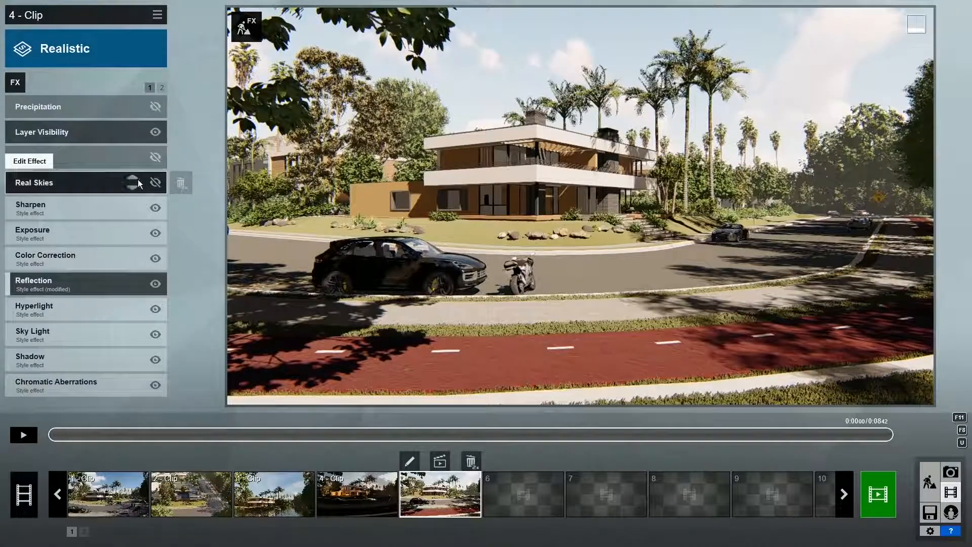
left_click(156, 182)
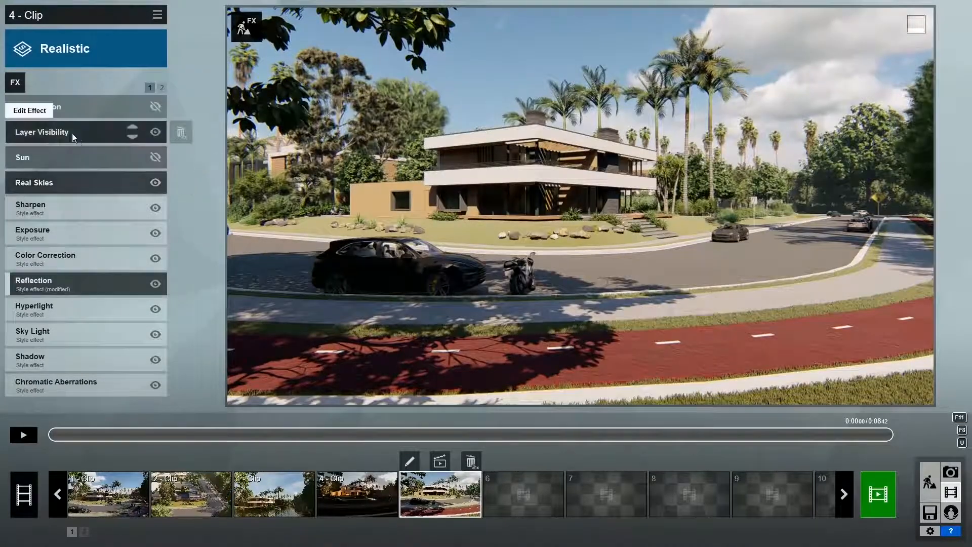
Step: Show layer 14 and the People layer 15 in clip 5's Layer Visibility effect
left_click(106, 133)
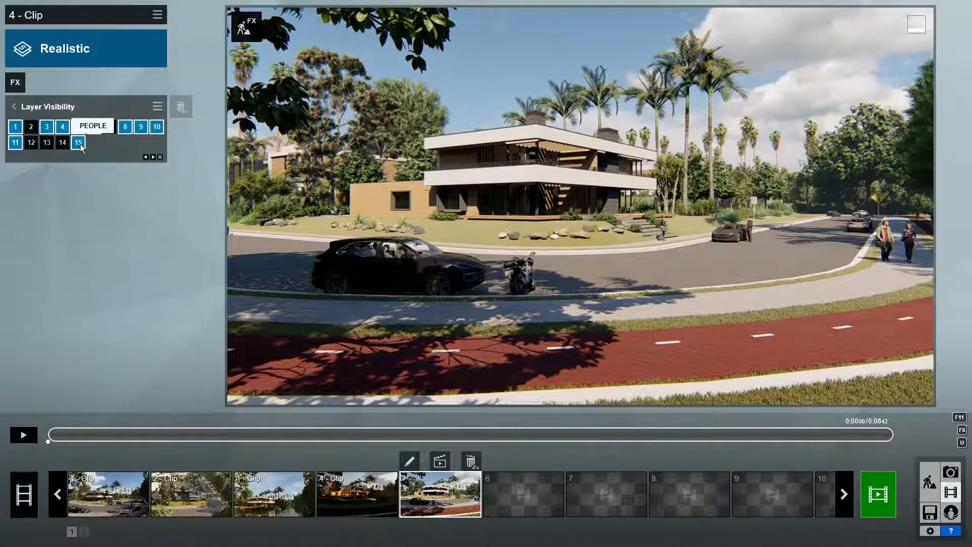
left_click(65, 143)
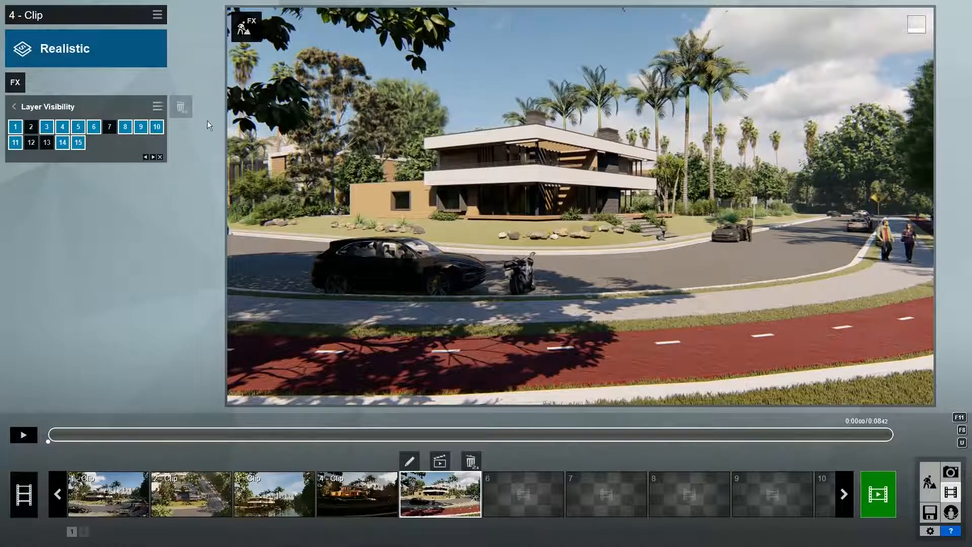
left_click(12, 107)
Step: Add the Move animation effect to clip 5 and open it for editing
left_click(14, 83)
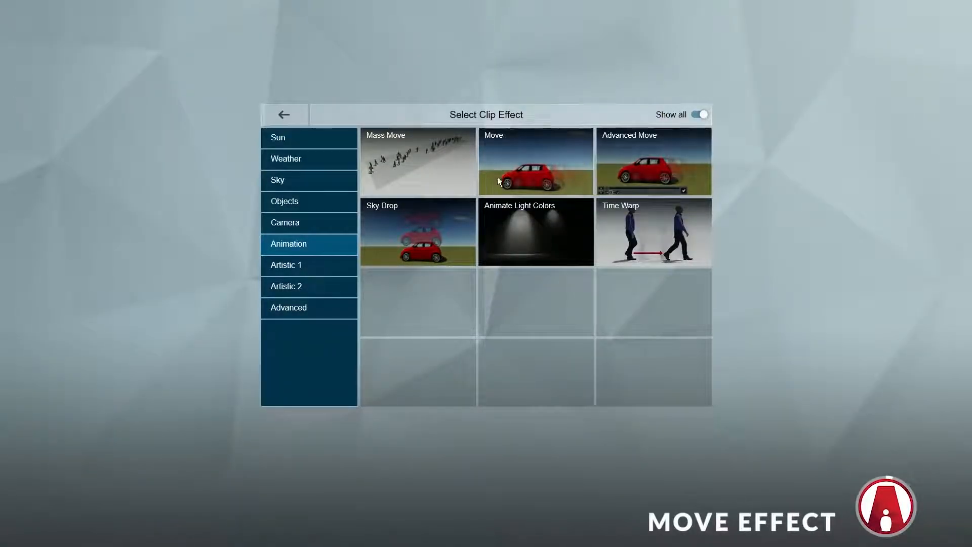
left_click(535, 162)
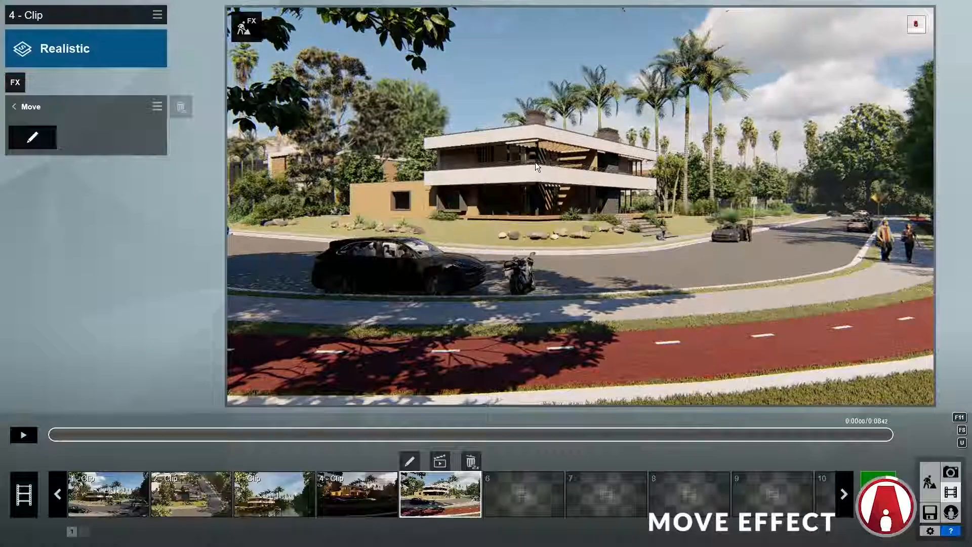
left_click(45, 138)
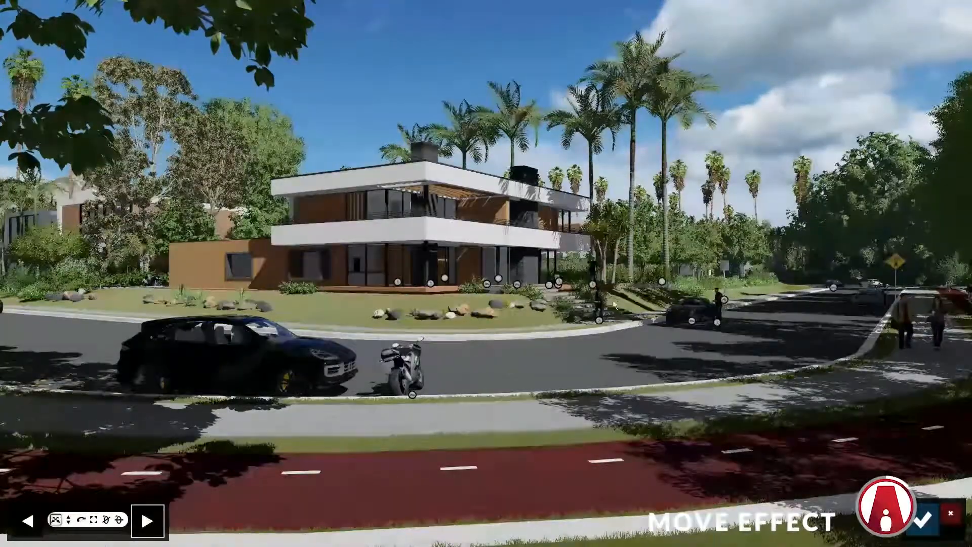
Step: Set the sidewalk pedestrian's start position in the foreground and end position farther up near the parked car
left_click(27, 520)
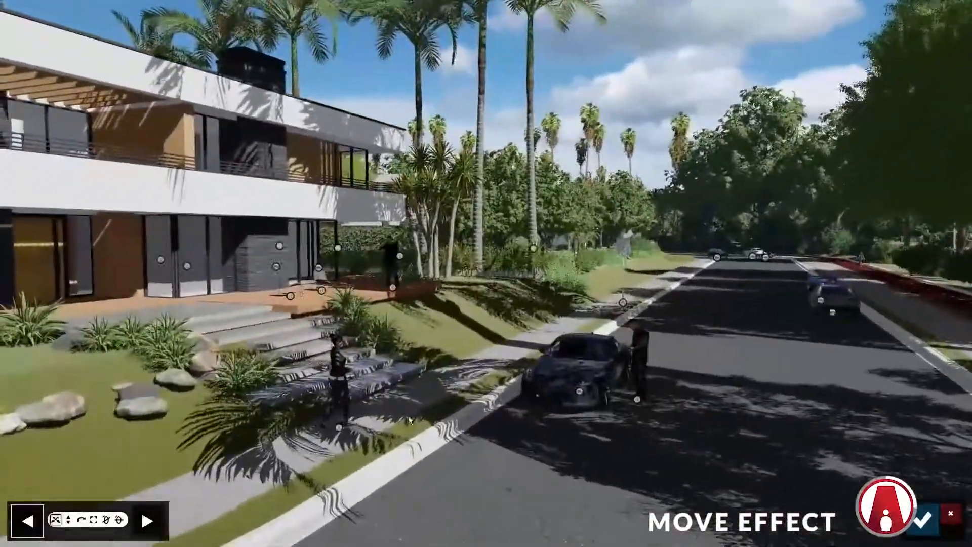
left_click(339, 428)
left_click_drag(334, 434, 209, 497)
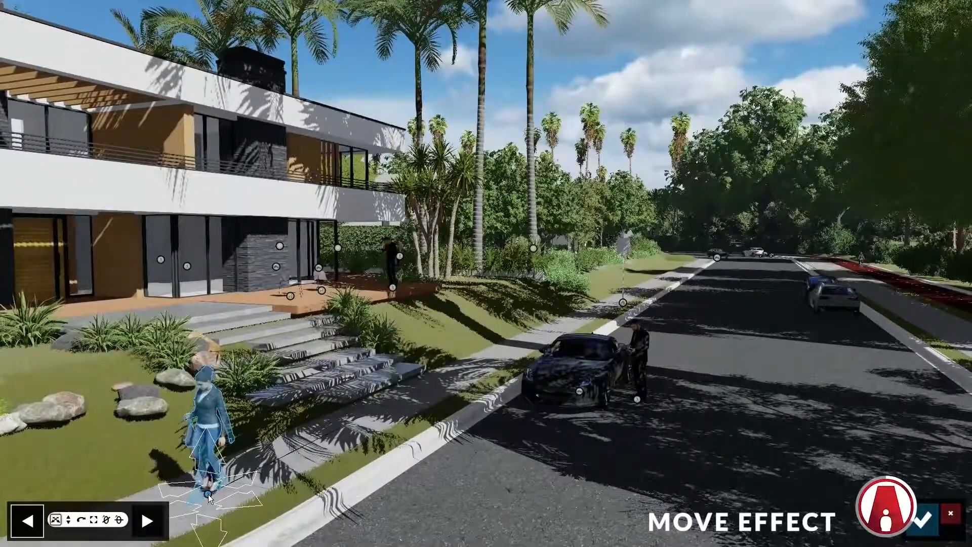
left_click(150, 522)
left_click_drag(338, 427, 521, 346)
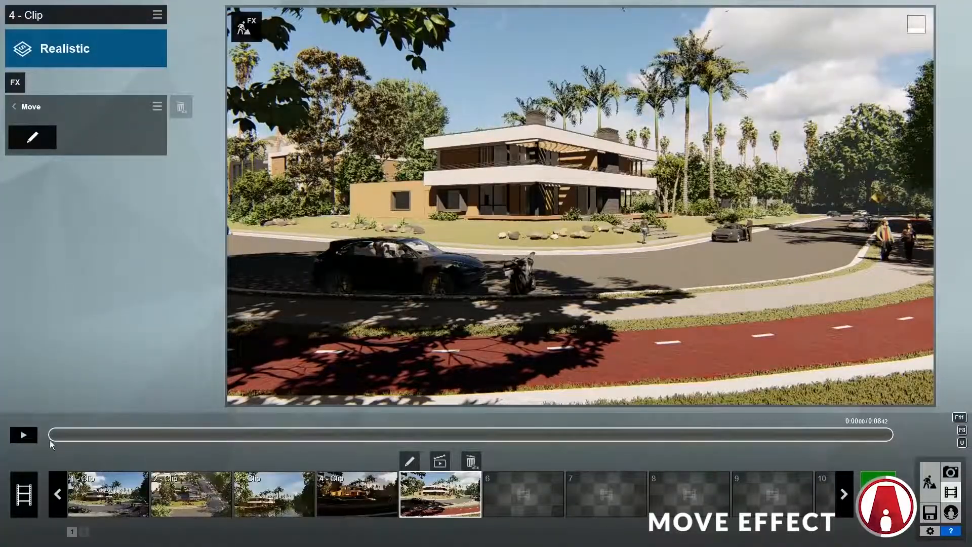
Step: Play clip 5 to check the pedestrian's movement along the sidewalk
left_click(23, 435)
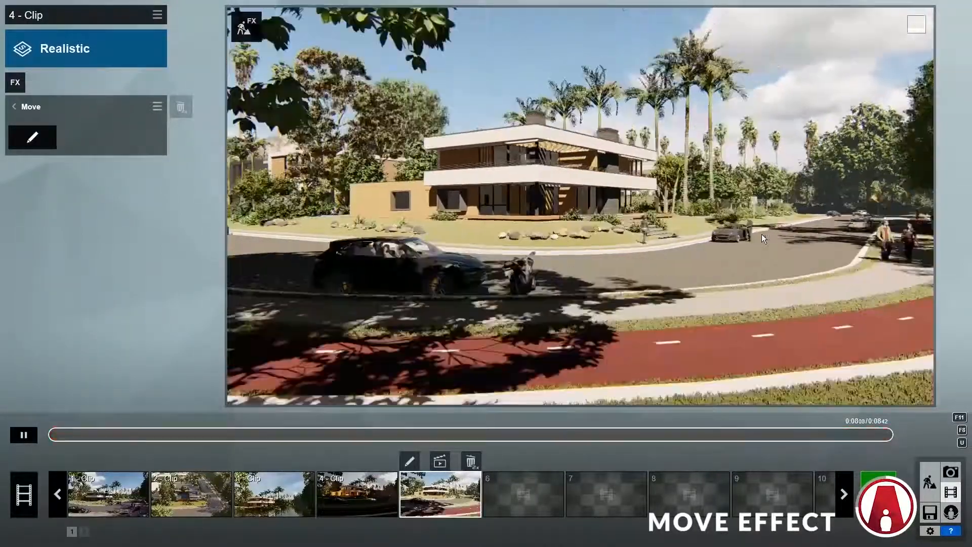
left_click(30, 434)
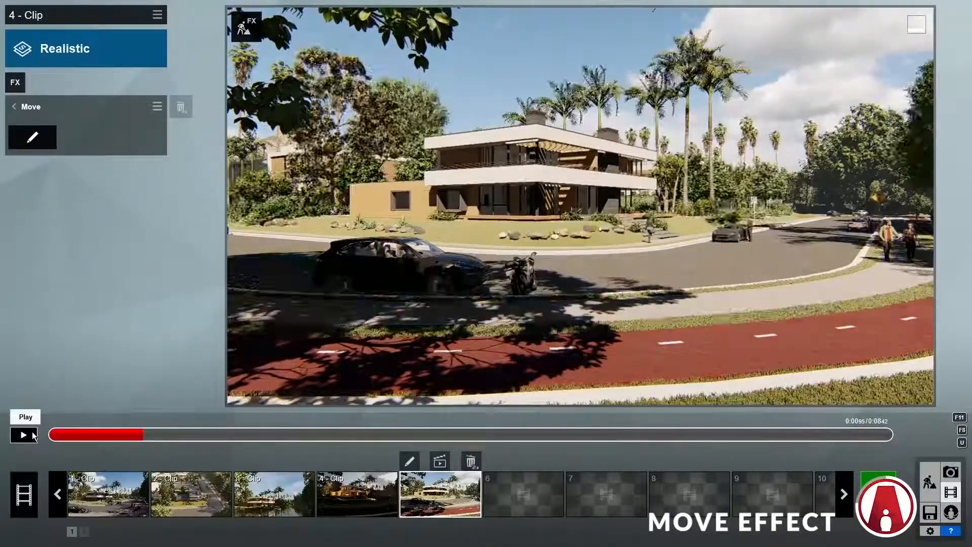
left_click(23, 435)
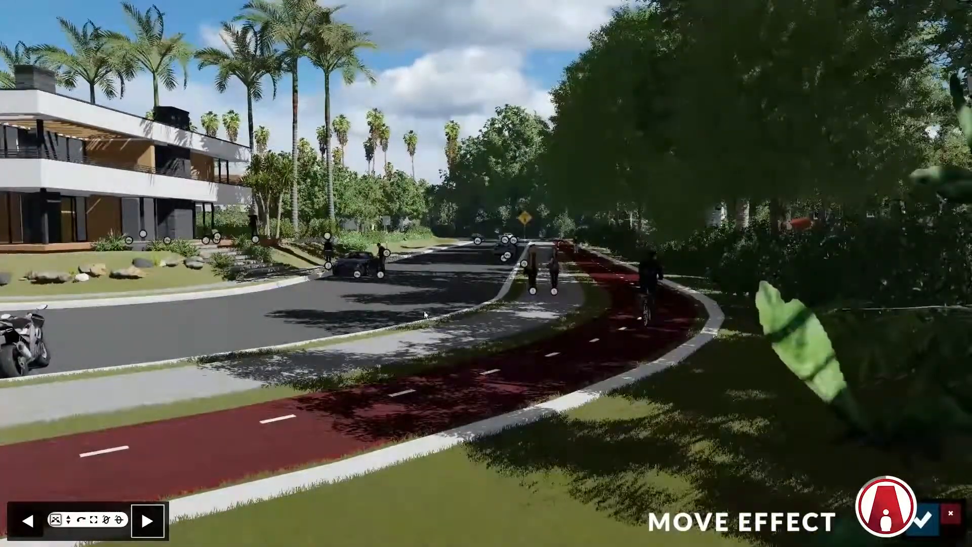
Step: Leave the Move editor without saving and remove the Move effect from clip 5
left_click(952, 516)
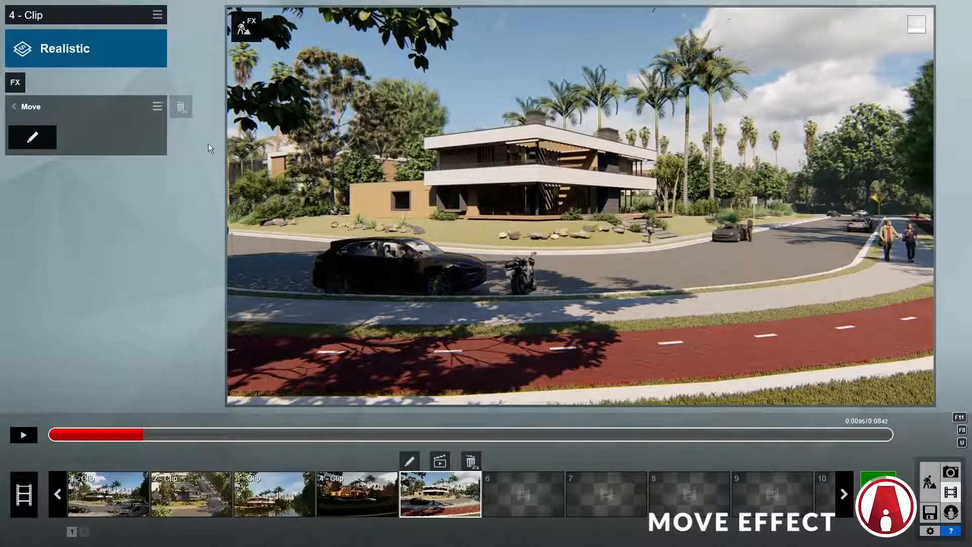
double_click(182, 107)
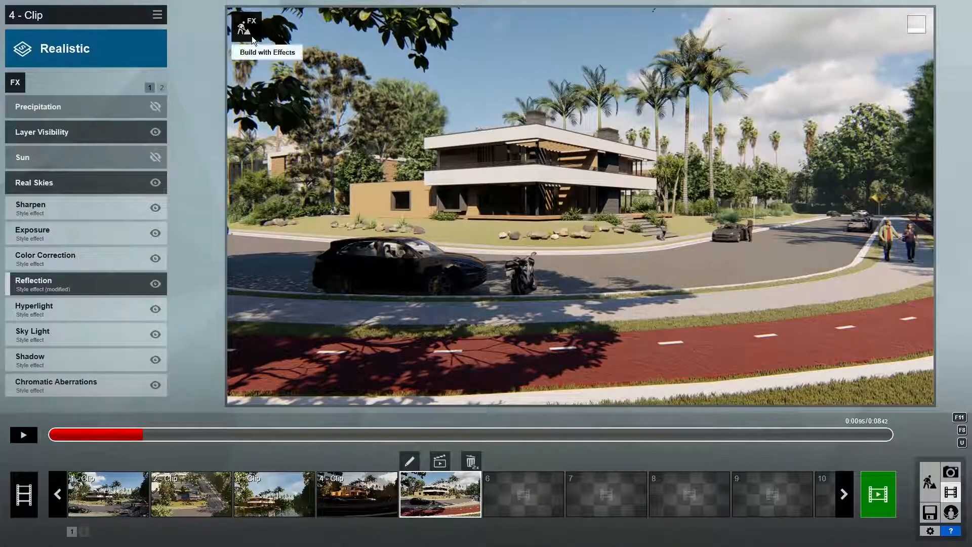
Step: Build with effects and place two Transport library cars one behind the other in the road lane beside the two existing cars
left_click(249, 28)
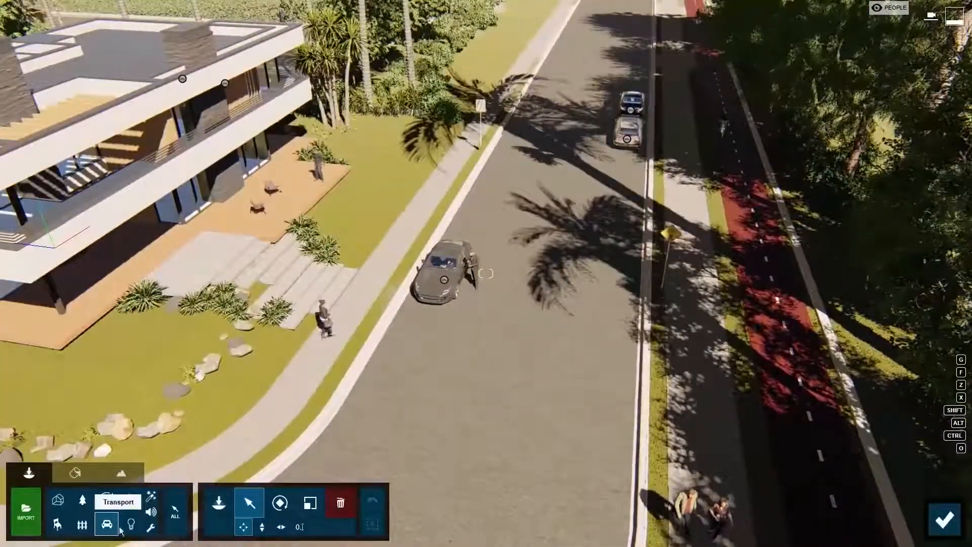
left_click(107, 524)
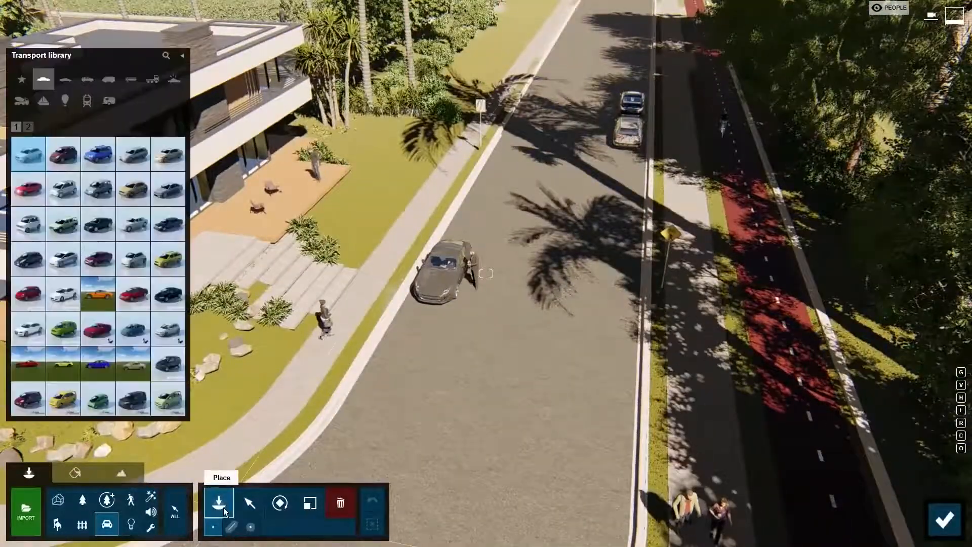
left_click(170, 365)
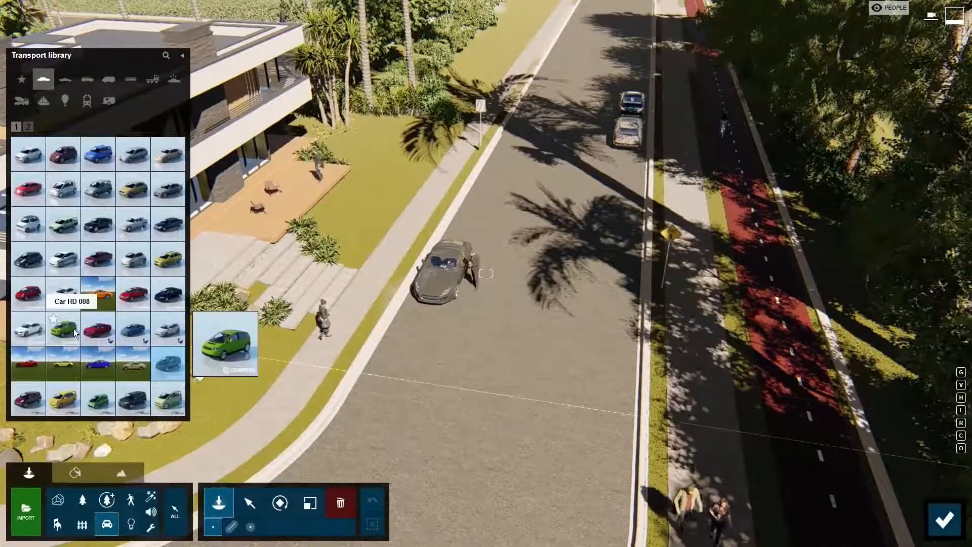
left_click(133, 295)
key("r")
left_click(614, 47)
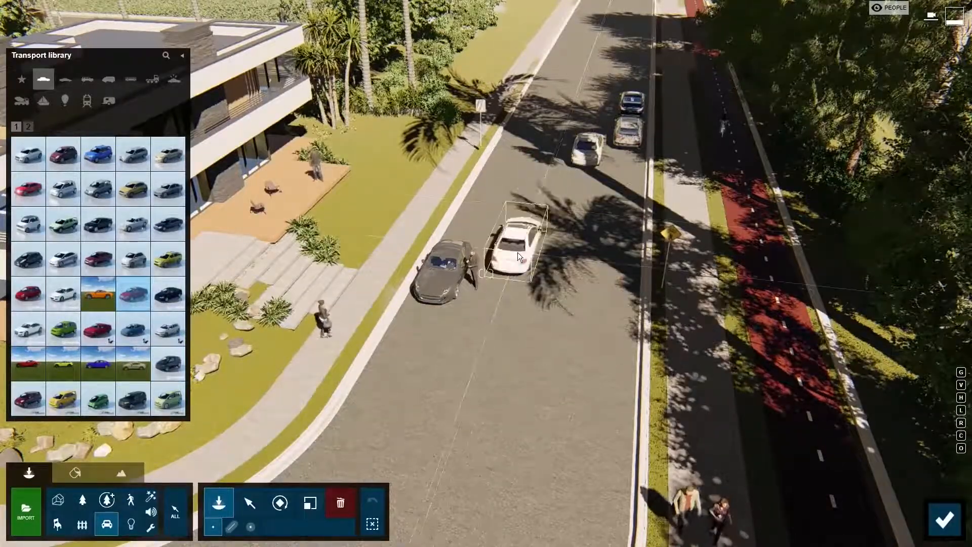
left_click(168, 294)
left_click(582, 80)
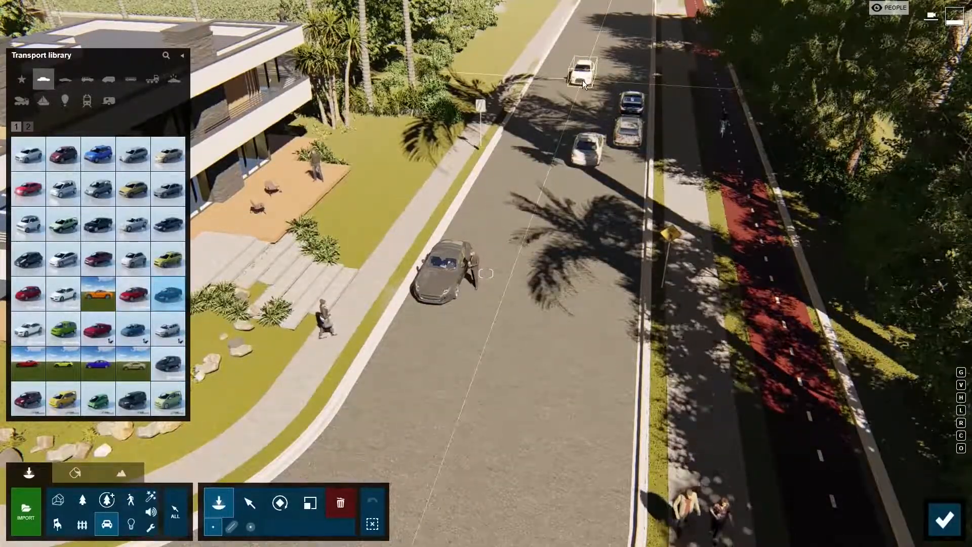
Step: Color the farther new car, Car HD 005, red and return to the clip
key("Escape")
left_click(913, 143)
left_click_drag(923, 137, 928, 124)
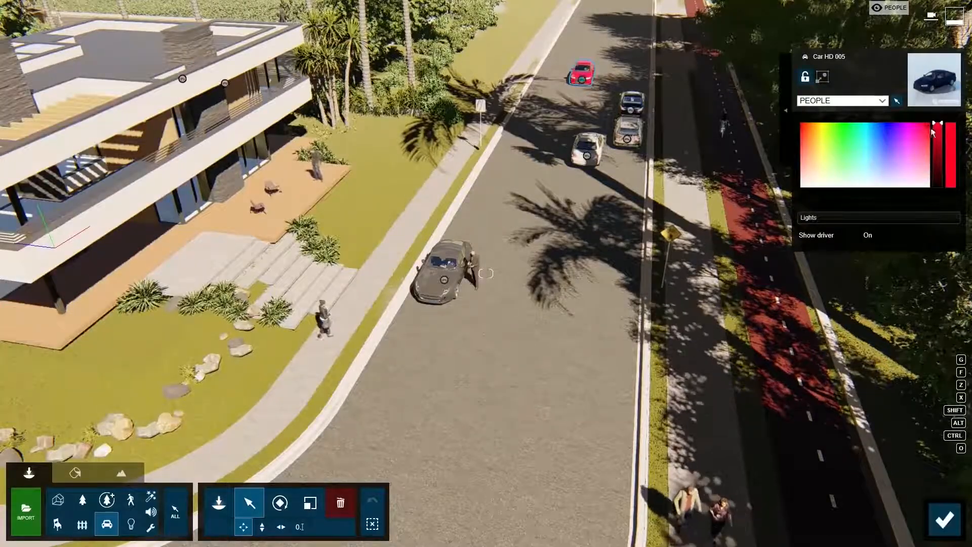
left_click(935, 164)
right_click_drag(547, 172, 572, 129)
key("w")
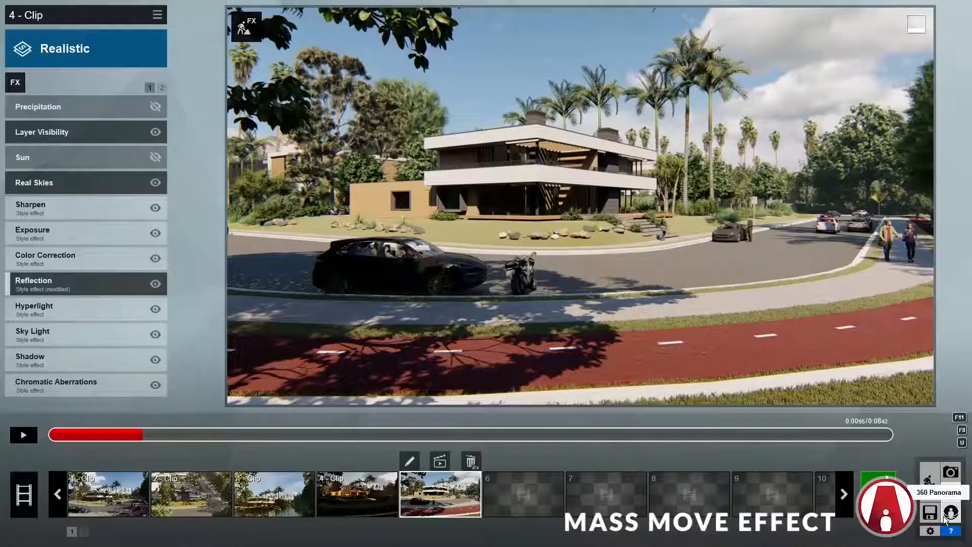
Step: Add a Mass Move effect to clip 5 and draw a straight path down the lane of the new cars
left_click(17, 85)
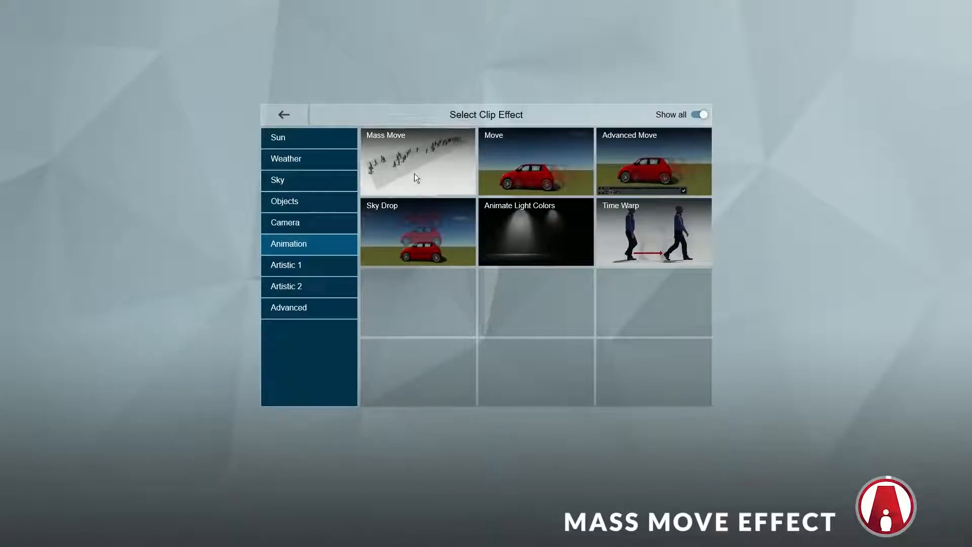
left_click(424, 164)
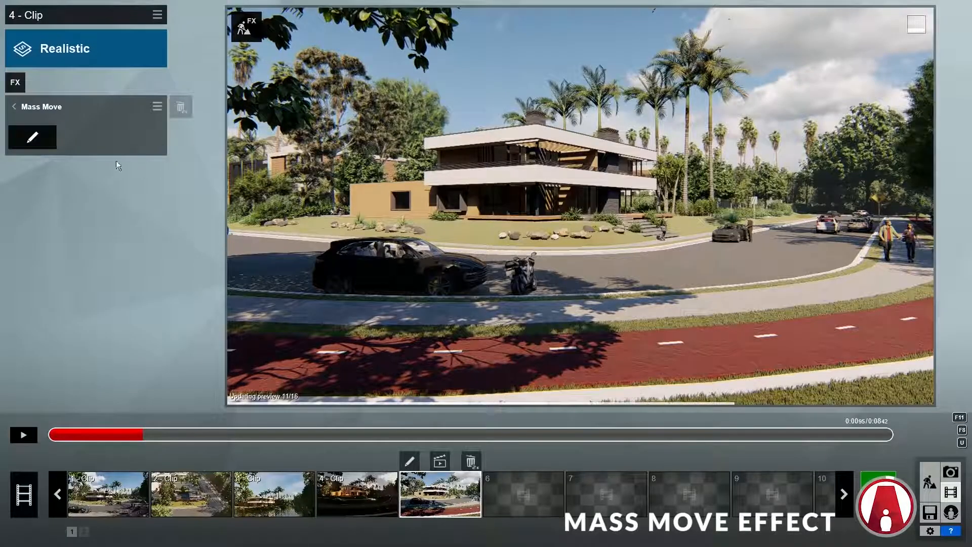
left_click(33, 137)
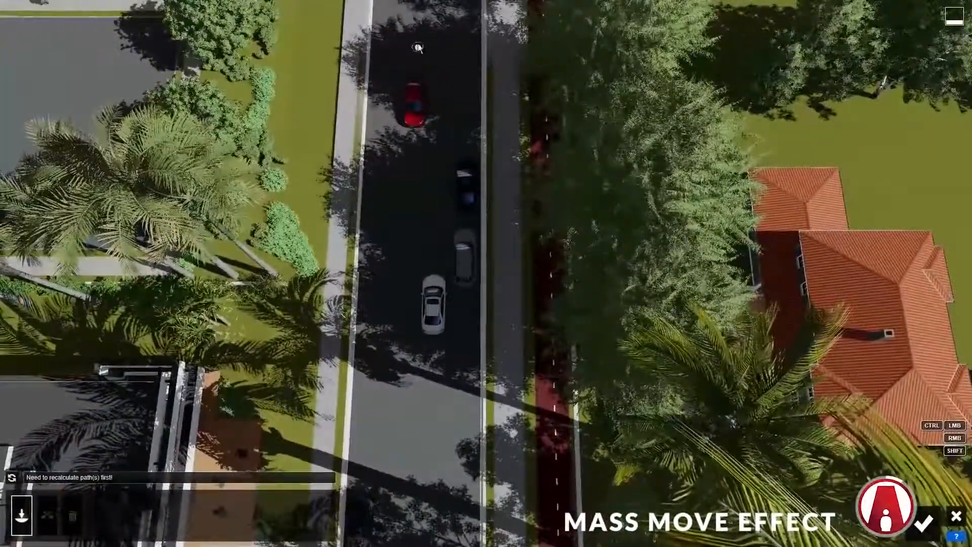
left_click(417, 26)
left_click(411, 273)
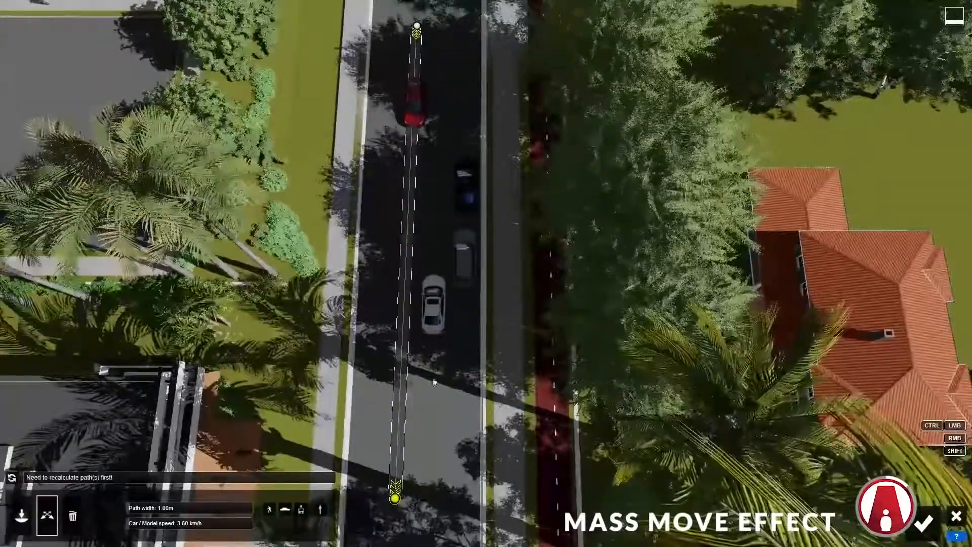
Step: Set the path's width to 2.53 m and car speed to 40.02 km/h, and extend its near end to the road bend
left_click_drag(141, 512, 156, 524)
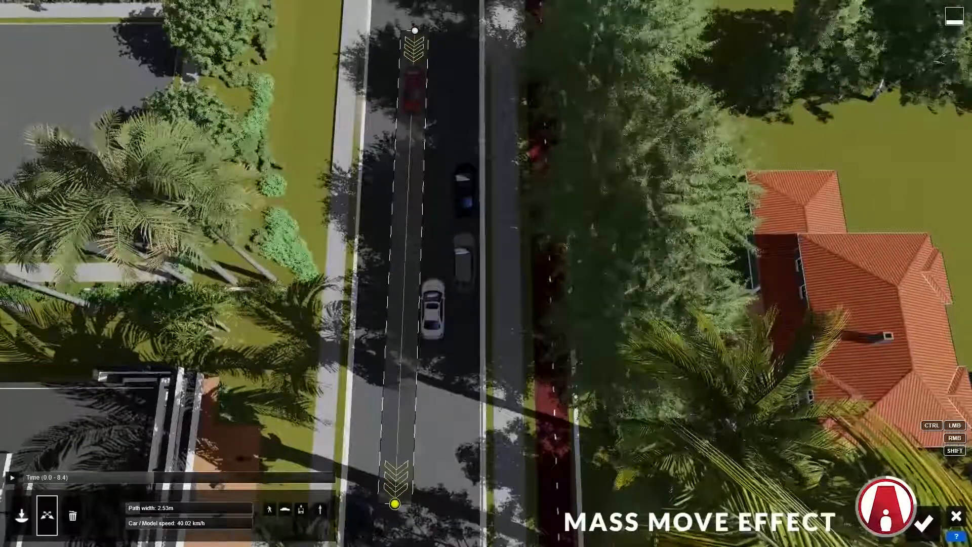
key("s")
left_click_drag(411, 108, 412, 273)
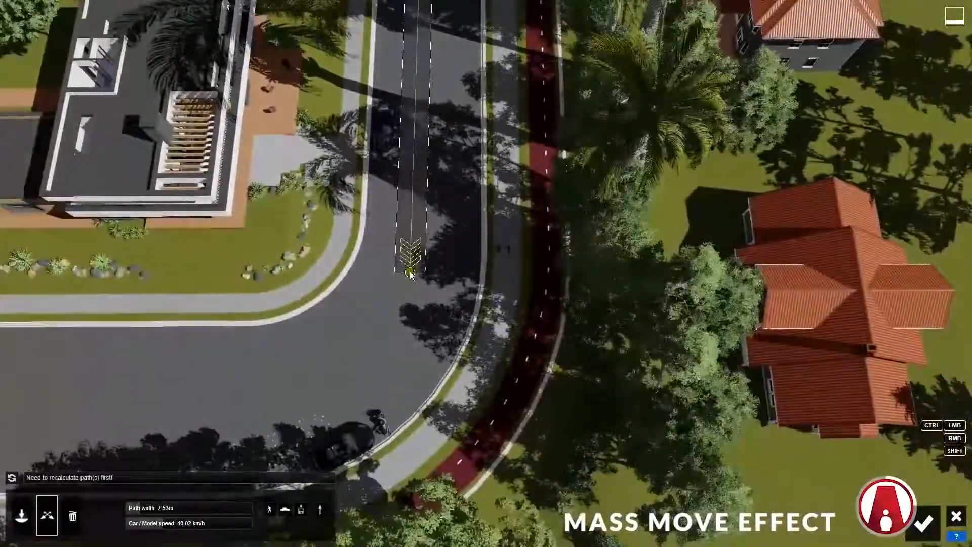
right_click_drag(412, 274, 412, 202)
Step: Recalculate and play the car path, and set its car speed to 49.51 km/h
left_click(12, 477)
left_click(11, 478)
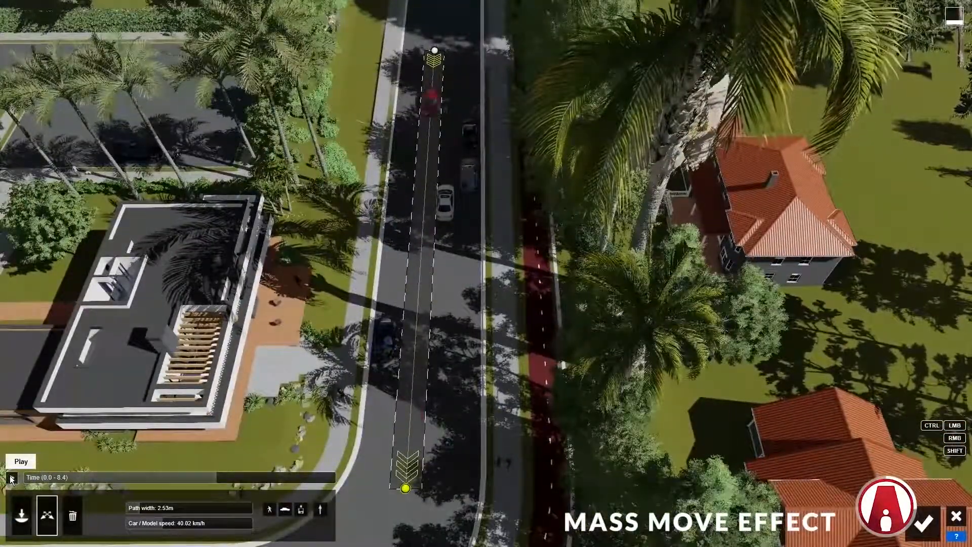
left_click(11, 478)
right_click_drag(438, 227, 452, 195)
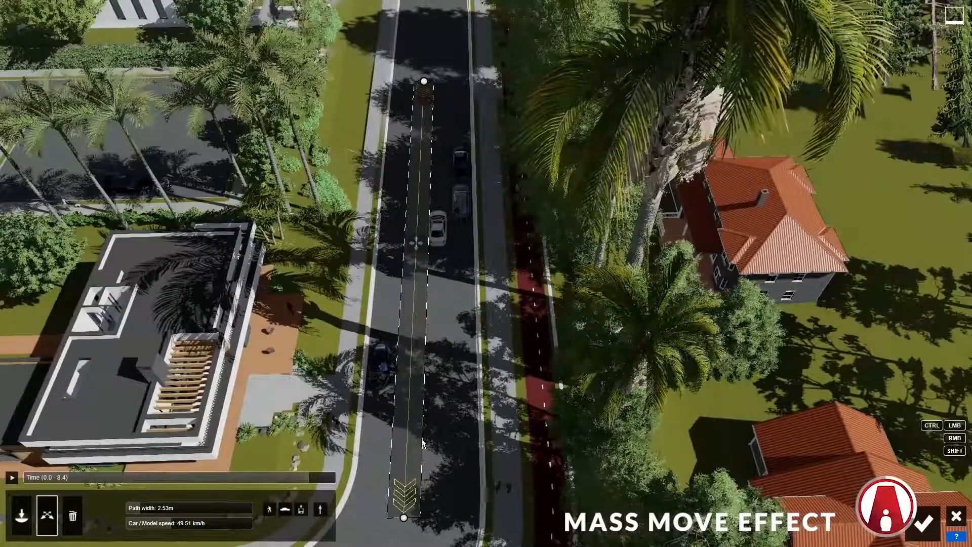
Step: Shift both path ends to the road's center line and widen the path to 4.46 m to cover both lanes
left_click_drag(403, 518, 420, 516)
left_click_drag(424, 81, 433, 80)
left_click_drag(138, 511, 154, 512)
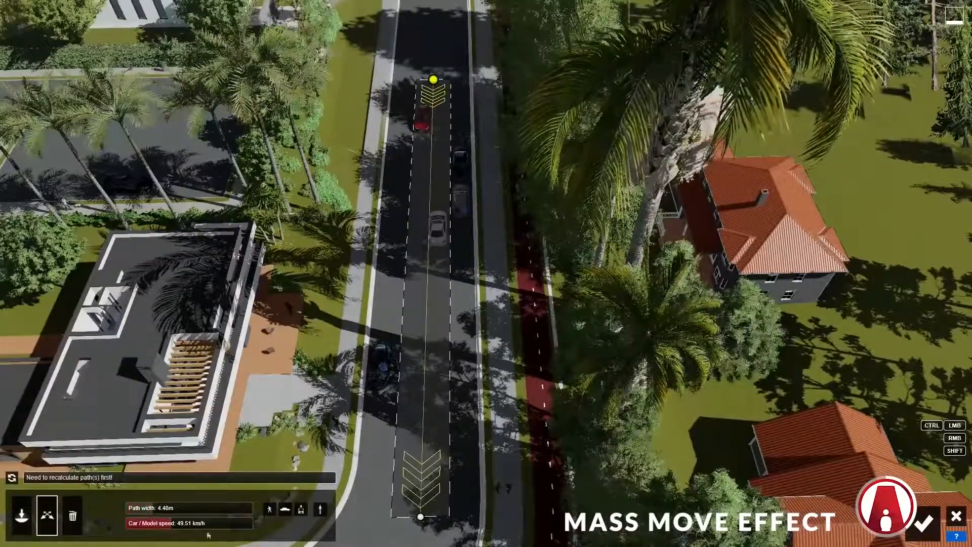
Step: Make the path two-way and recalculate it, checking the traffic in the clip's playback
left_click(320, 509)
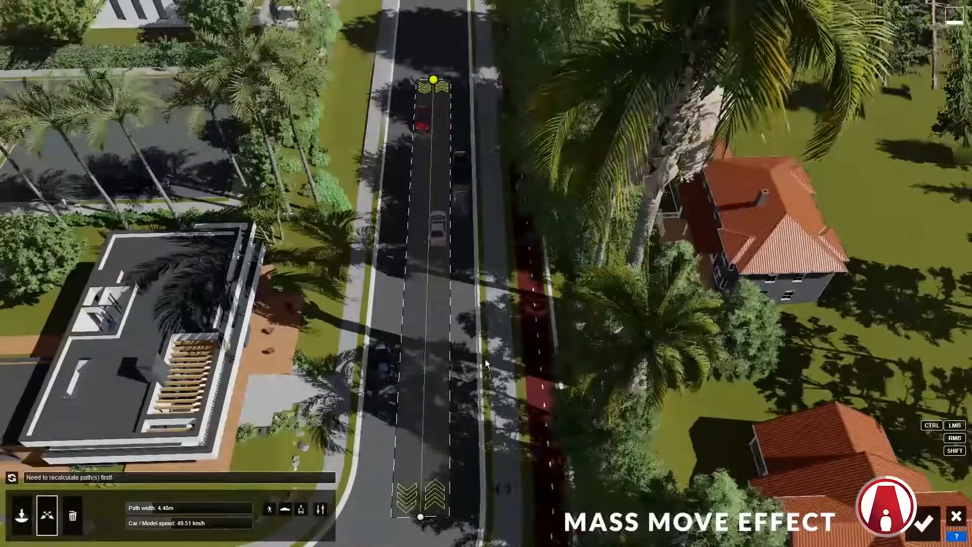
left_click(12, 479)
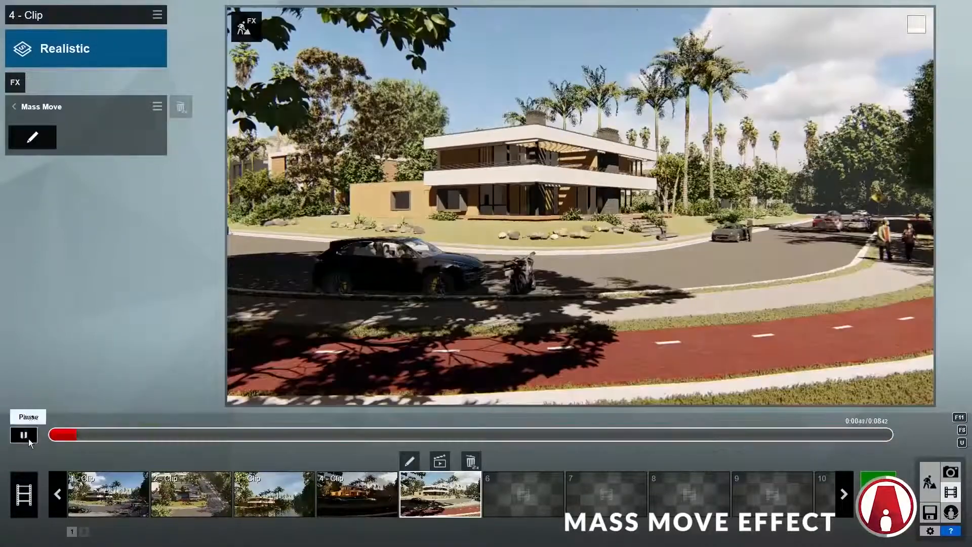
left_click(27, 435)
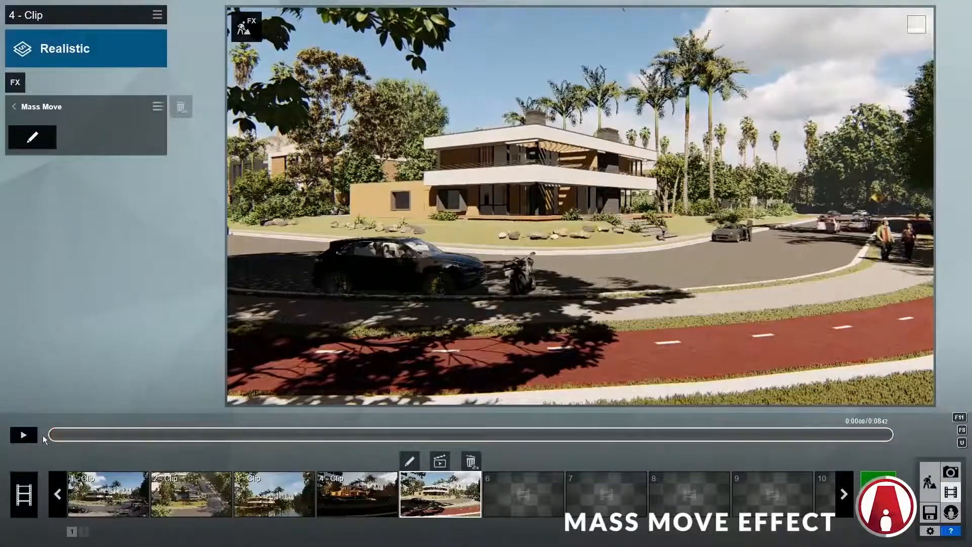
Step: Reopen the fifth clip's Mass Move paths and extend the two-way car path around the road bend with additional nodes
left_click(32, 137)
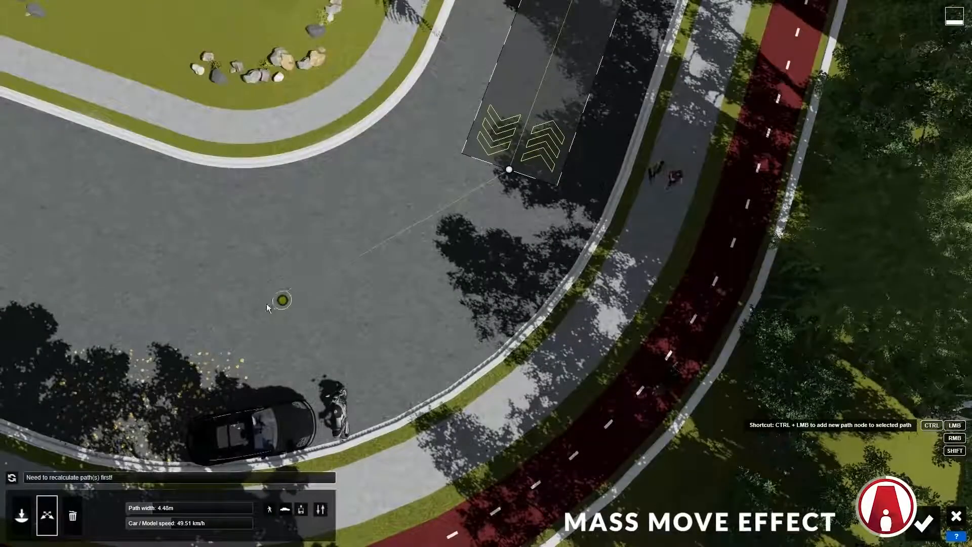
left_click(241, 316, "ctrl")
right_click_drag(243, 314, 215, 272)
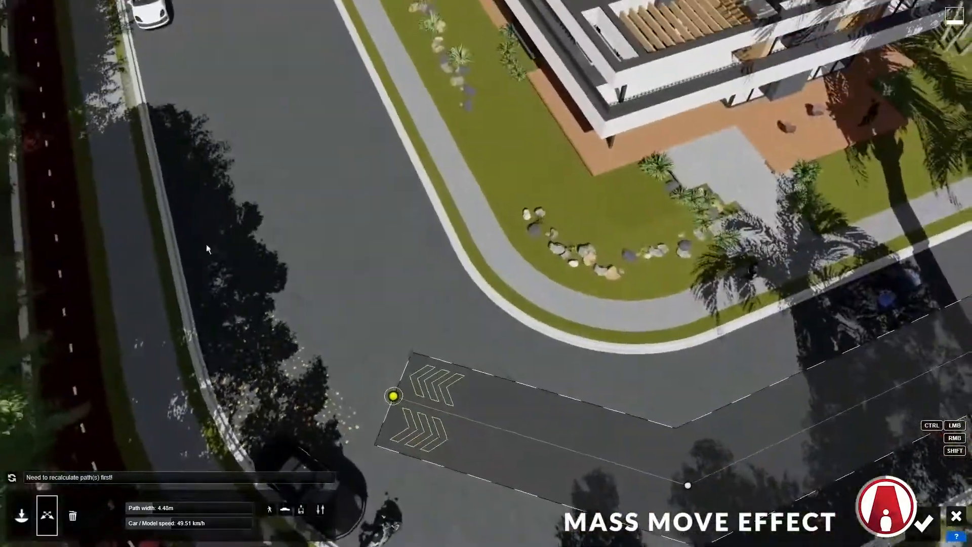
left_click(261, 60, "ctrl")
right_click_drag(405, 309, 434, 333)
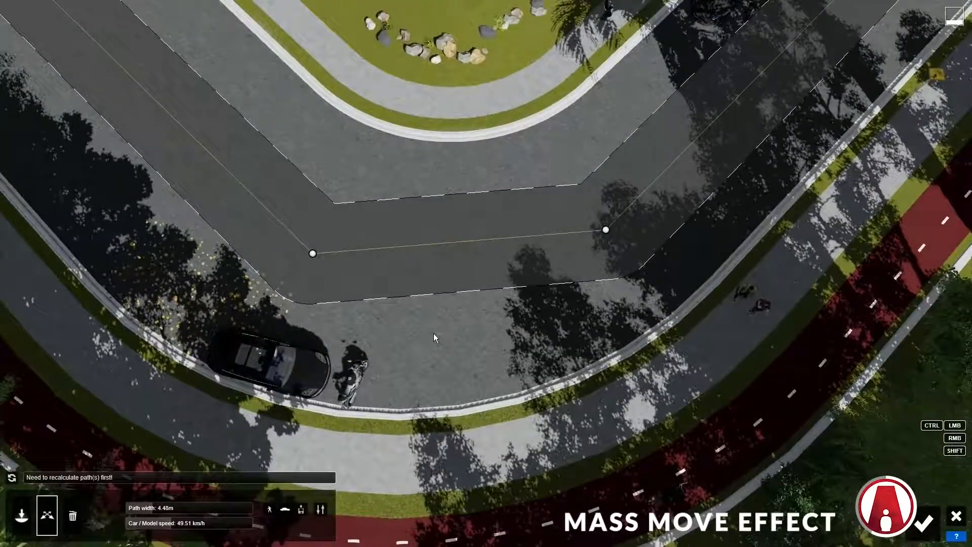
Step: Round the car path's bend with smoothed, repositioned corner nodes and an extra node between them, and recalculate the paths
left_click(312, 253)
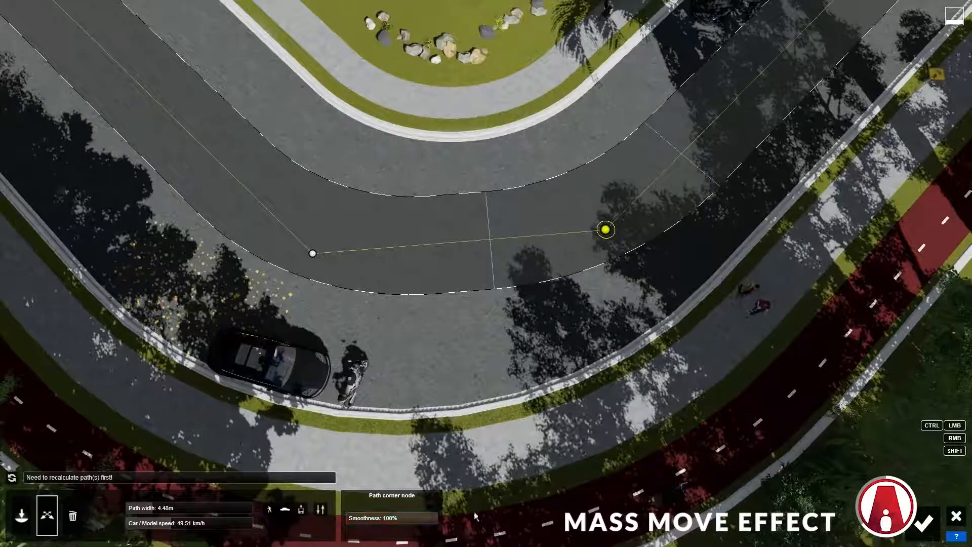
left_click_drag(609, 236, 600, 267)
left_click_drag(310, 254, 270, 243)
left_click(427, 257, "ctrl")
left_click_drag(430, 259, 412, 280)
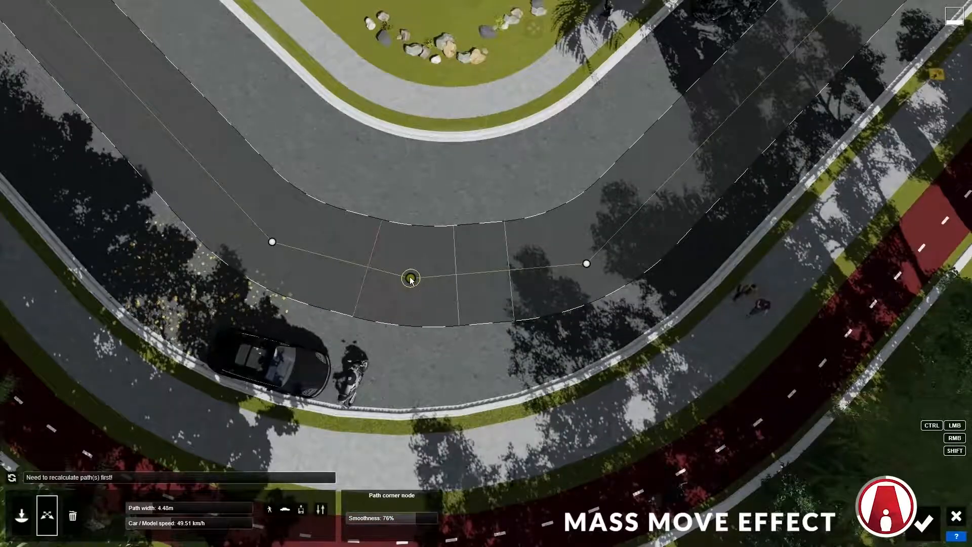
left_click(12, 477)
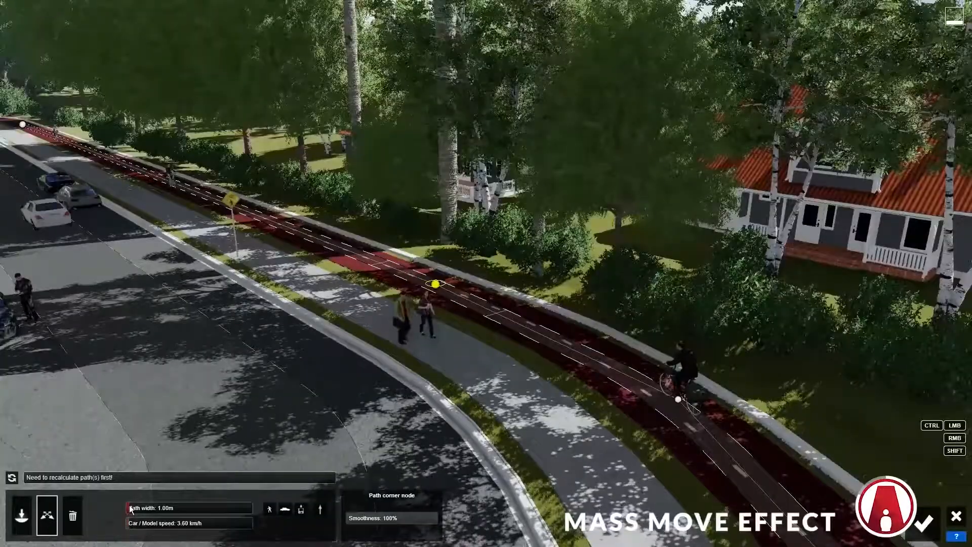
Step: Widen the bike-lane path and shift the sidewalk path's bend node to follow the sidewalk corner in front of the house
left_click_drag(131, 509, 139, 510)
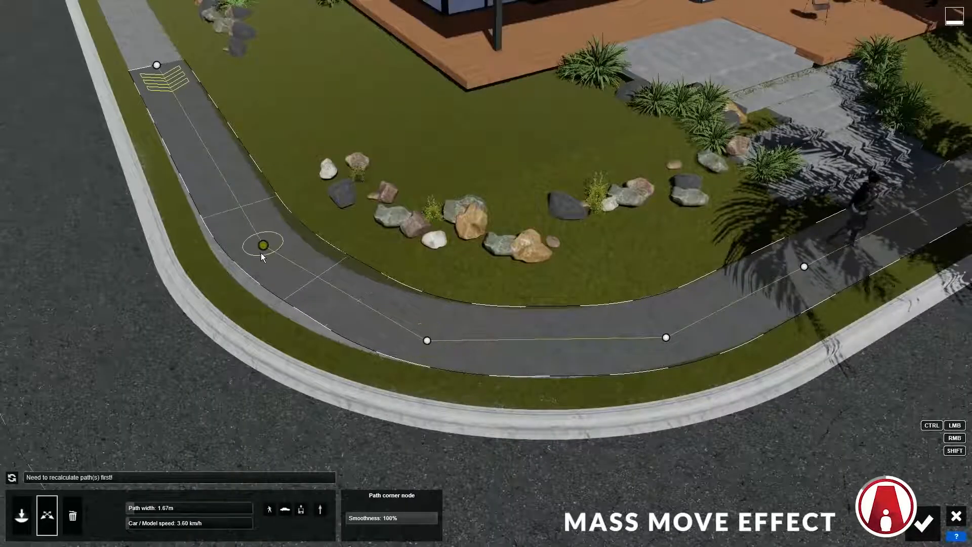
mouse_move(261, 254)
left_mouse_down()
mouse_move(267, 278)
mouse_move(265, 267)
left_mouse_up()
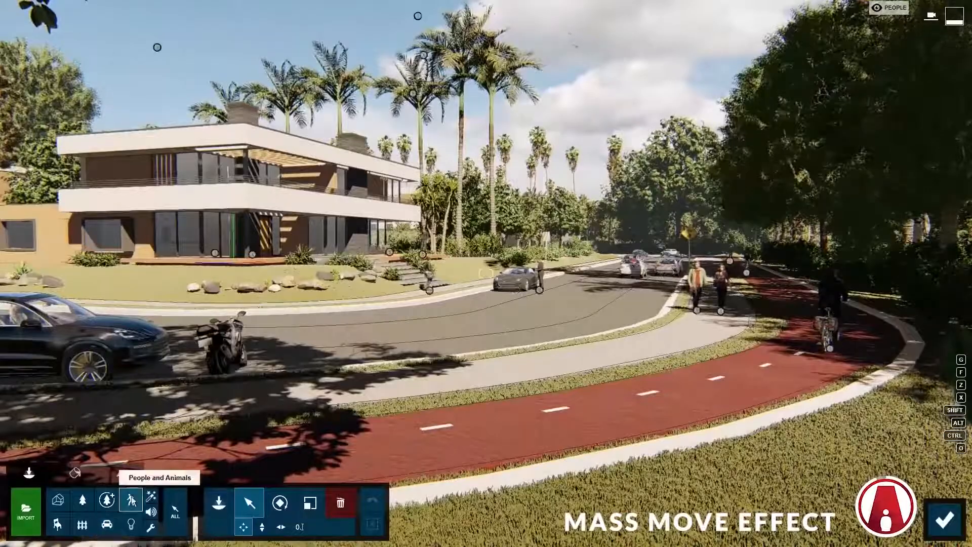
Step: Place a walking man from the character library on the sidewalk beside the house
left_click(130, 500)
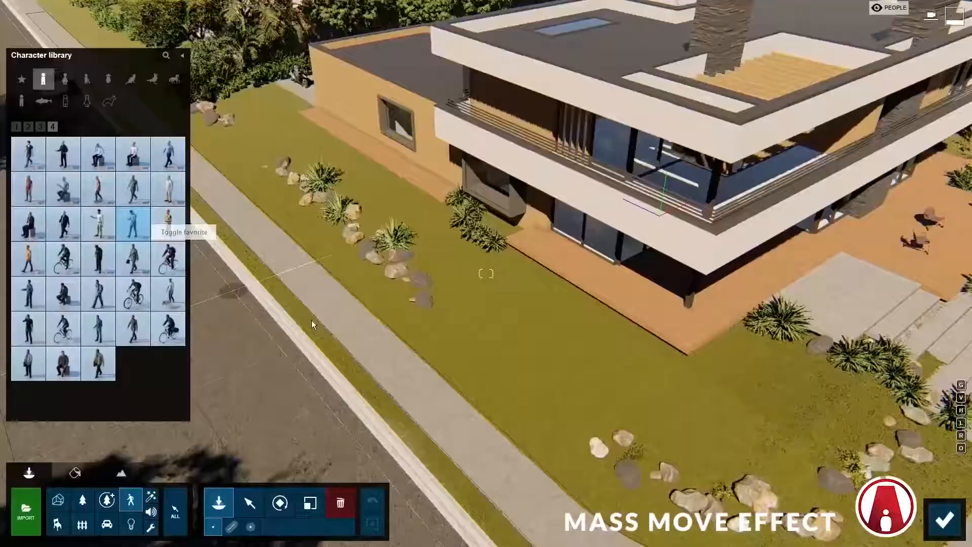
left_click(363, 347)
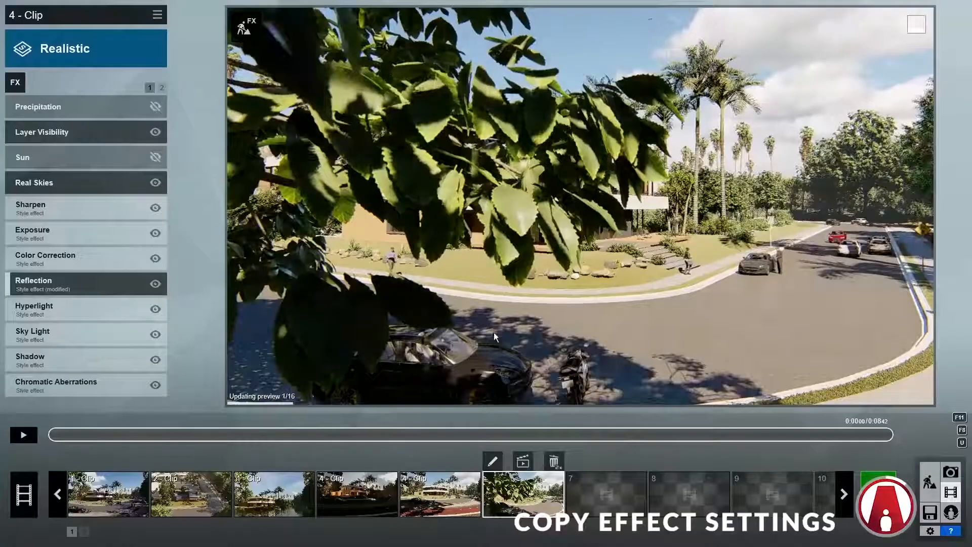
Step: Return the sixth clip to its start and add a Mass Move effect to it
left_click_drag(144, 435, 56, 435)
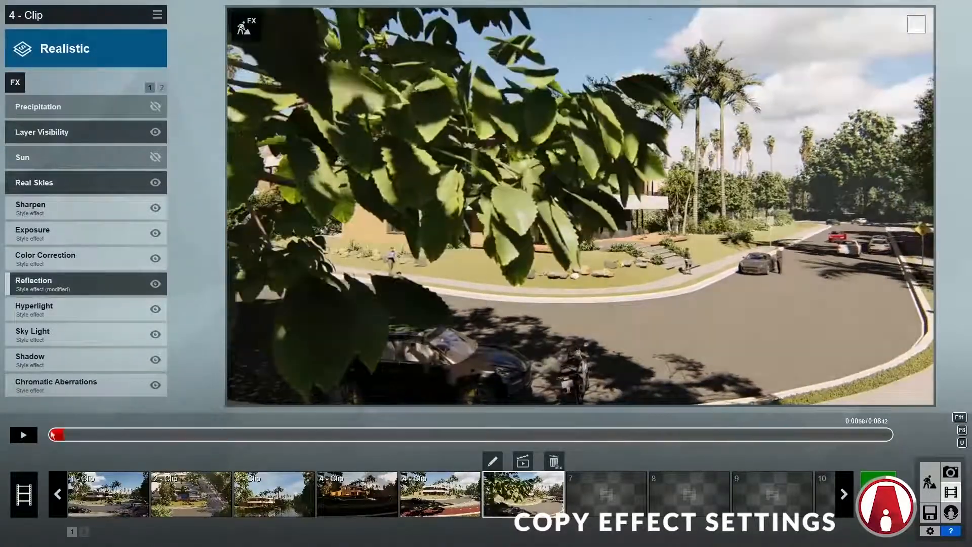
left_click(17, 83)
left_click(391, 154)
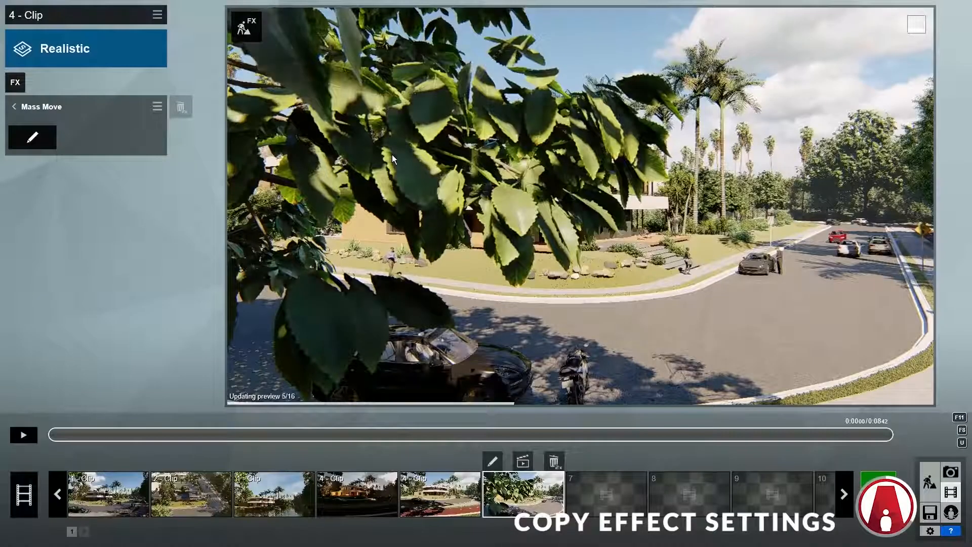
Step: Copy the Mass Move effect settings from the fifth clip
left_click(447, 491)
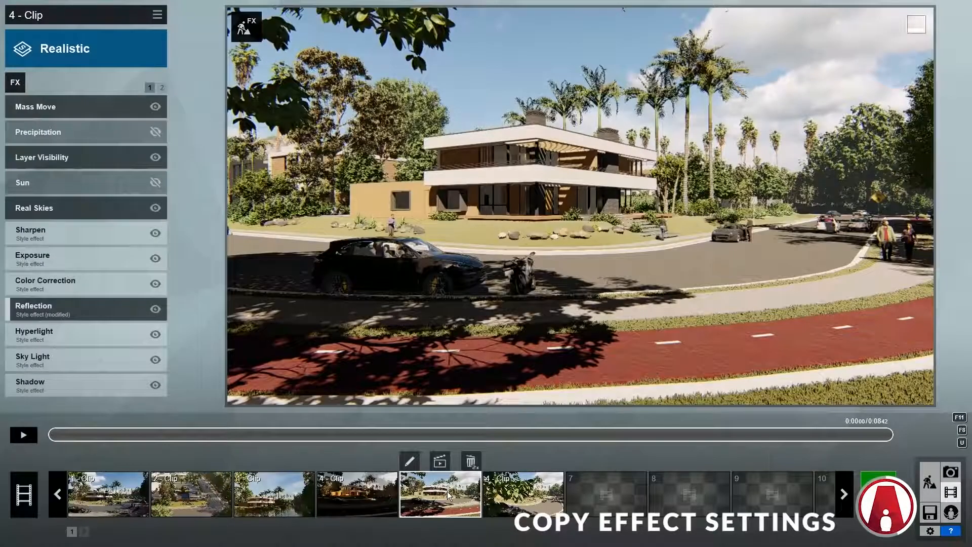
left_click(108, 104)
left_click(157, 108)
left_click(153, 84)
Step: Paste the copied settings into the sixth clip's Mass Move effect and scrub through the clip to check the traffic
left_click(521, 494)
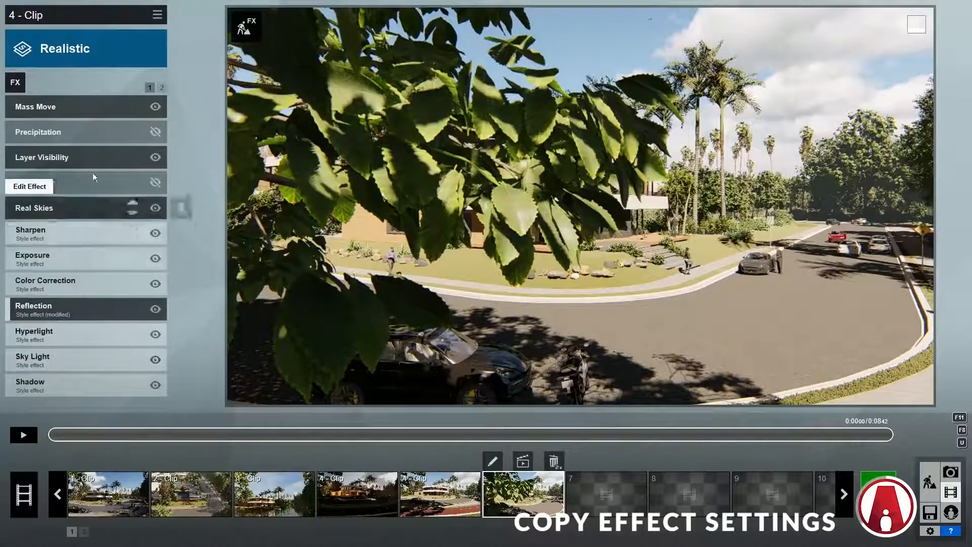
left_click(99, 105)
left_click(156, 107)
left_click(135, 147)
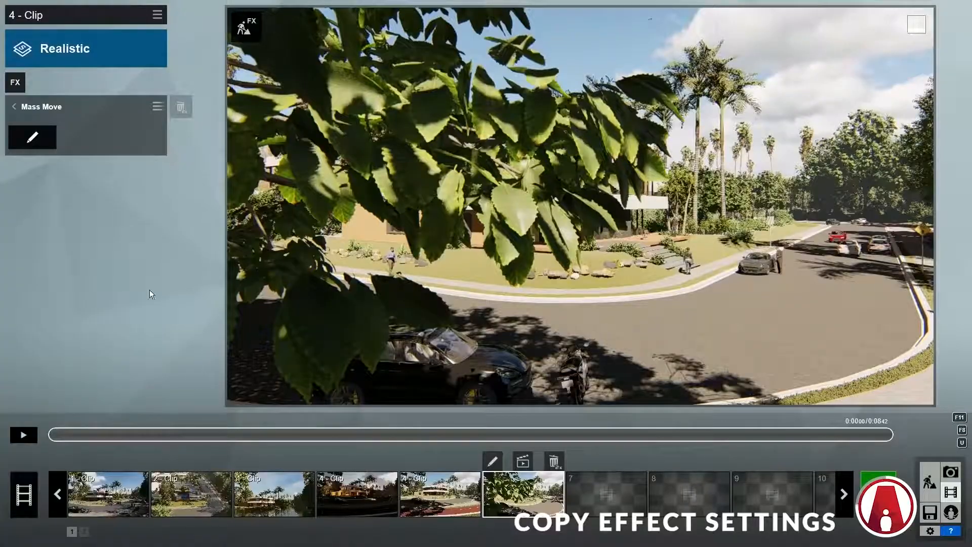
left_click_drag(50, 434, 897, 448)
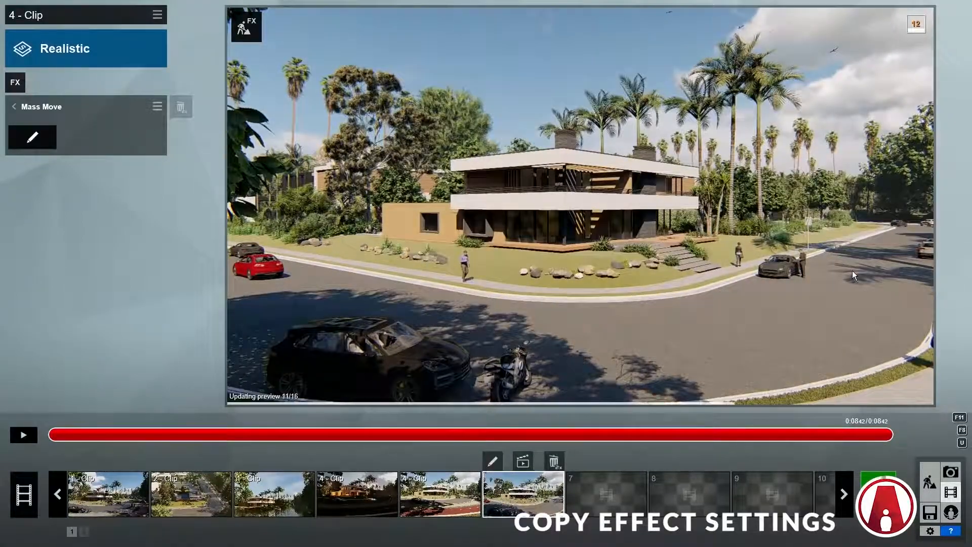
Step: At the sixth clip's start, set the Depth of Field amount to 0.5 and keyframe the focus distance on the foreground leaves
left_click(23, 86)
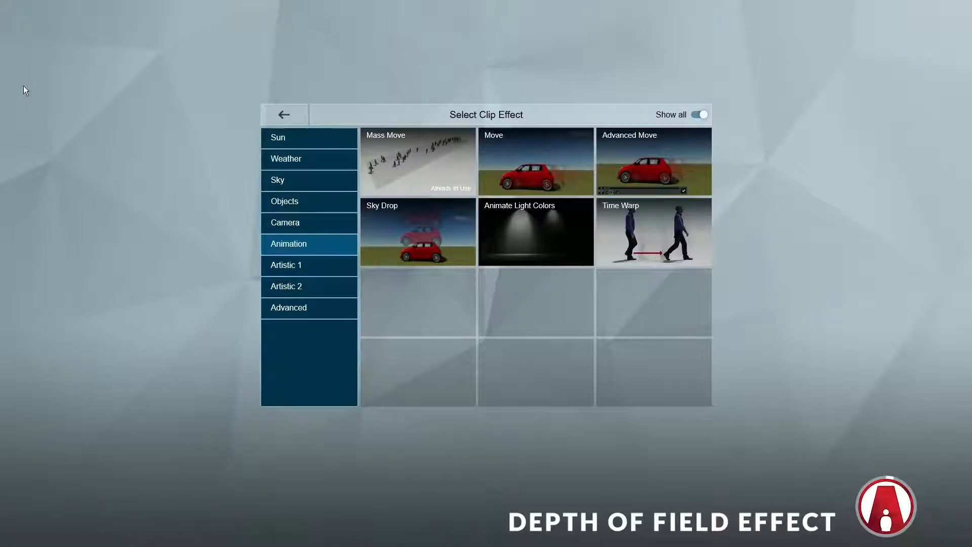
left_click(287, 222)
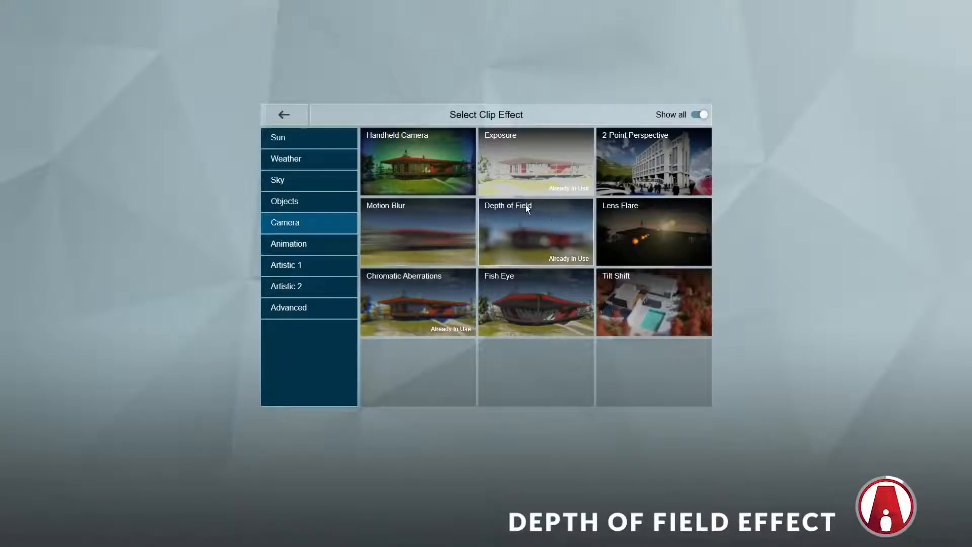
left_click(529, 232)
left_click_drag(541, 434, 29, 437)
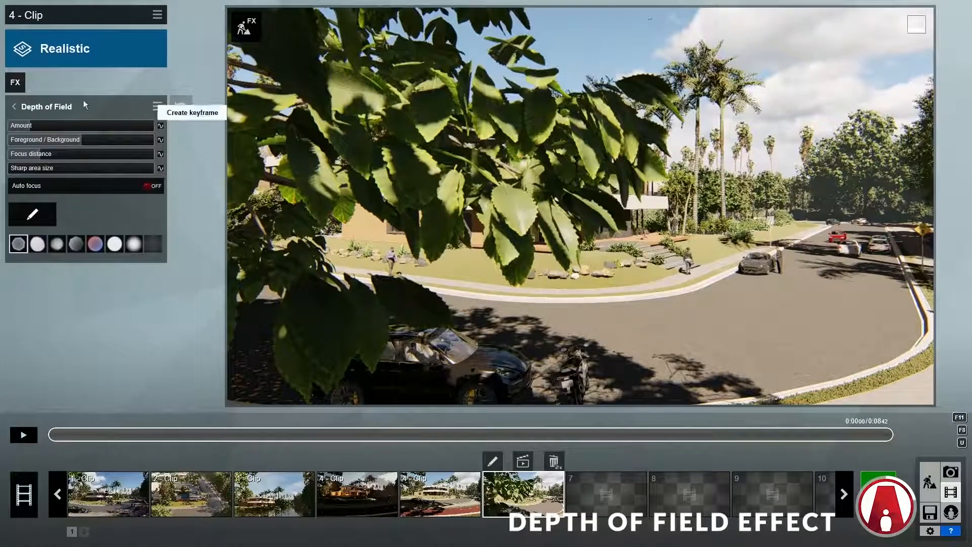
mouse_move(29, 125)
left_mouse_down()
mouse_move(59, 124)
mouse_move(47, 125)
left_mouse_up()
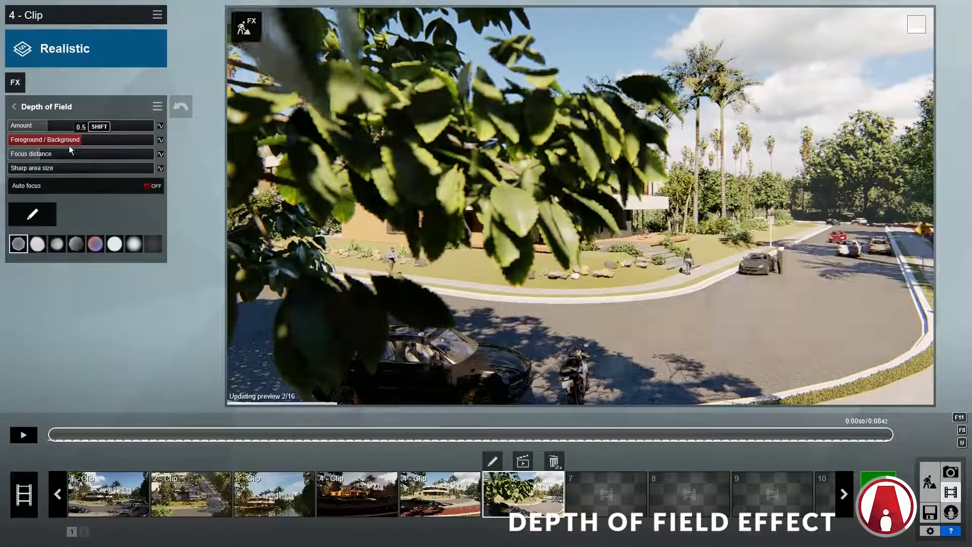
left_click_drag(34, 153, 23, 174)
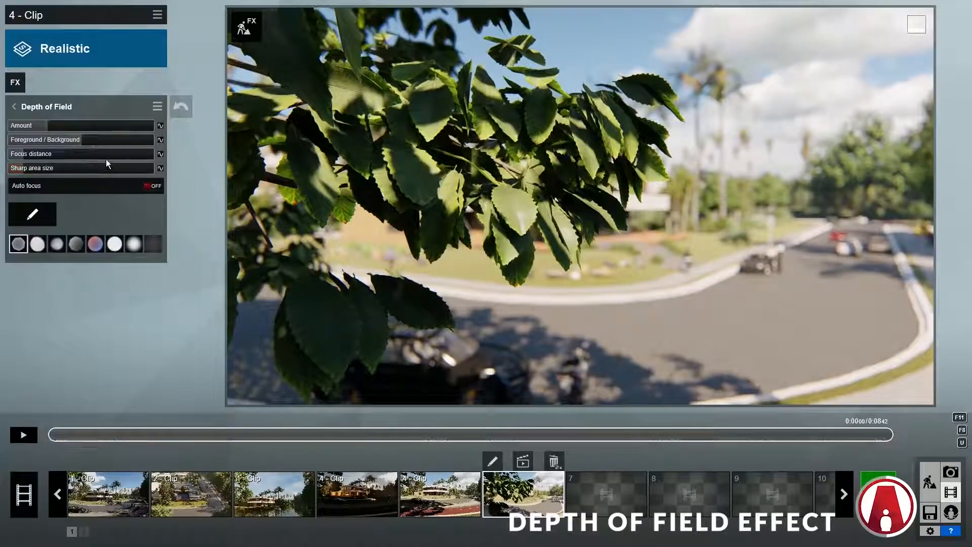
left_click(160, 154)
Step: Keyframe the focus distance at 13.3 m at 0:04.76 to bring the house into focus, and preview the focus change
left_click_drag(51, 435, 530, 439)
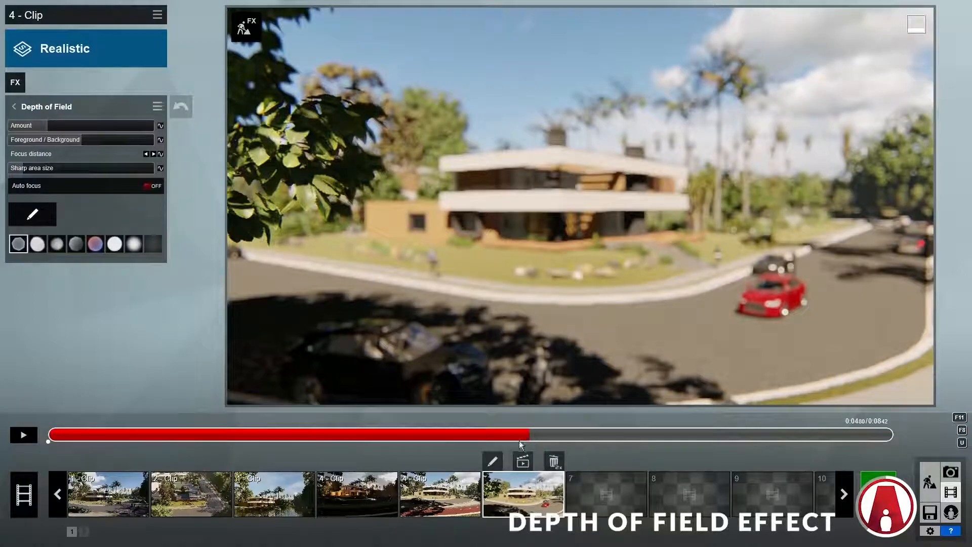
left_click(160, 154)
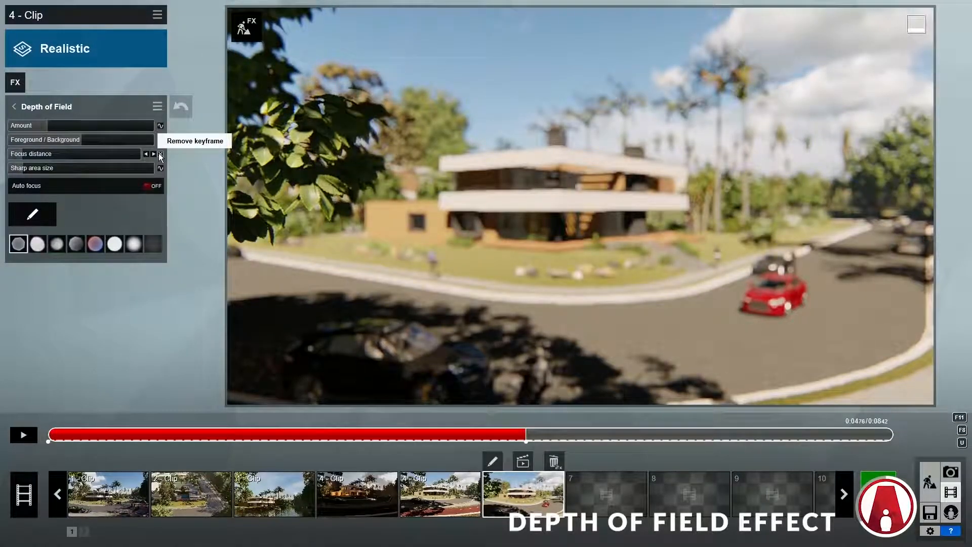
mouse_move(32, 154)
left_click_drag(22, 153, 40, 158)
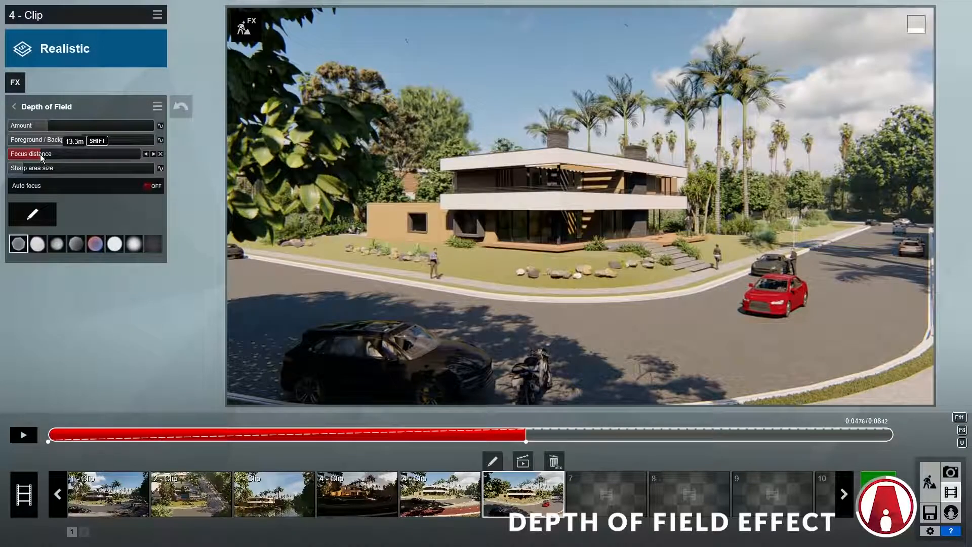
left_click(24, 434)
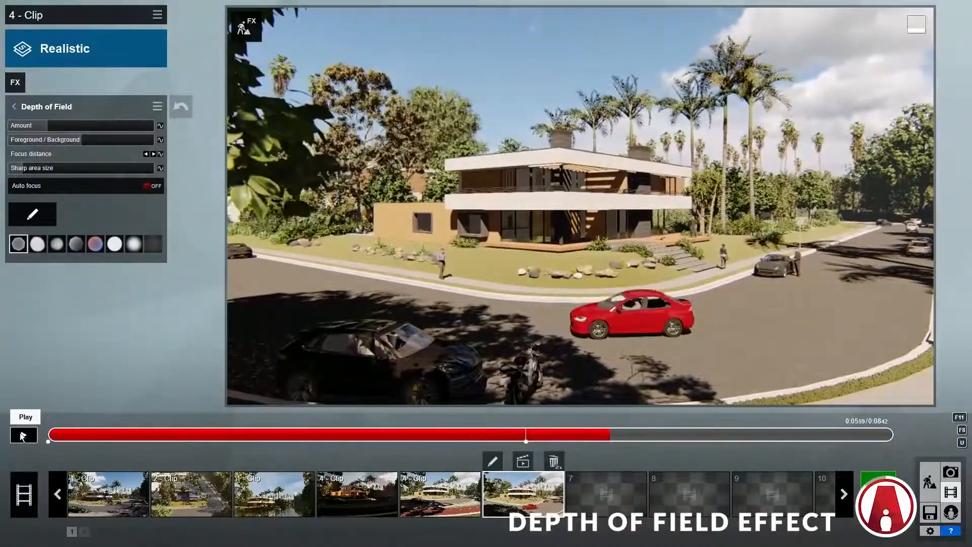
left_click(24, 435)
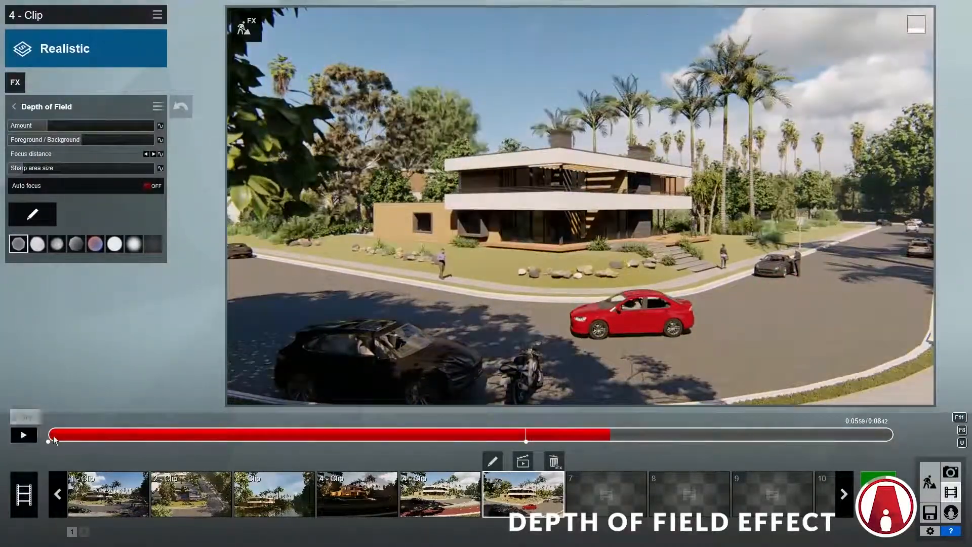
Step: Add a focus distance keyframe between the existing two, with the focus kept close on the leaves
left_click(278, 435)
left_click(299, 436)
left_click_drag(132, 154, 25, 151)
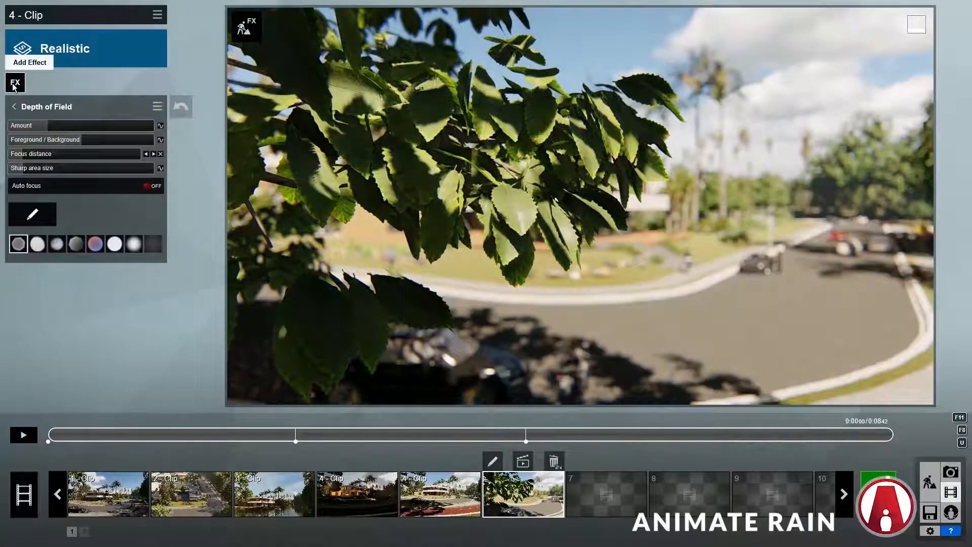
Step: Enable the Precipitation effect on the sixth clip and switch it from snow fully to rain
left_click(15, 81)
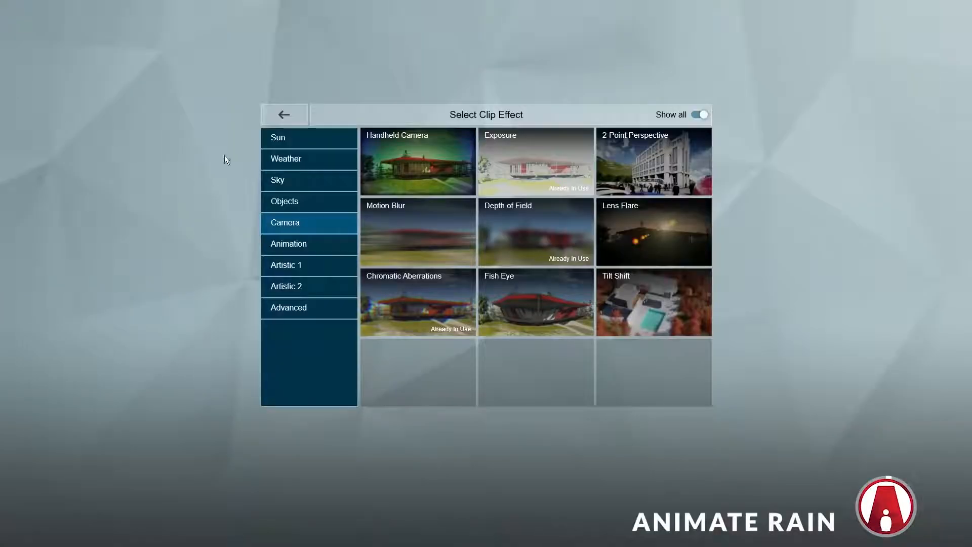
left_click(315, 159)
left_click(654, 175)
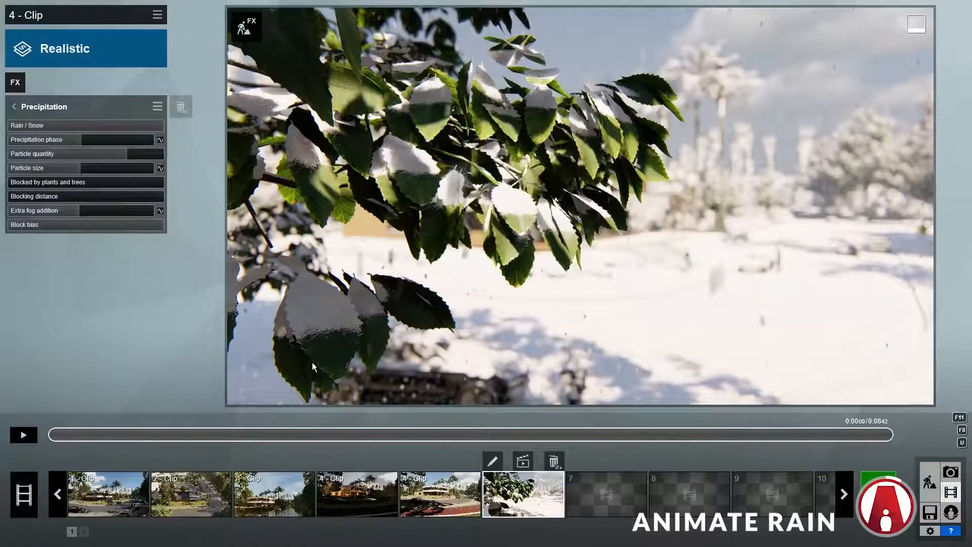
left_click_drag(56, 437, 577, 428)
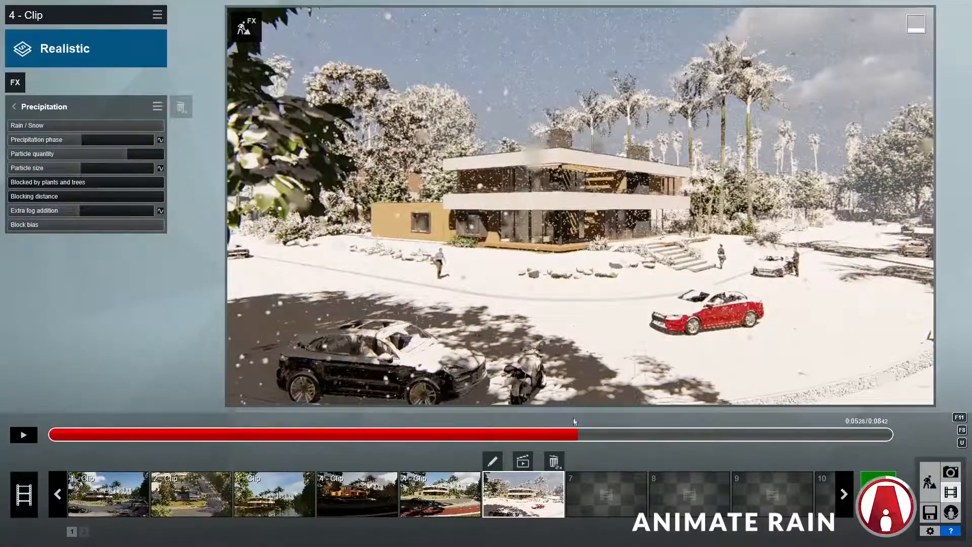
left_click_drag(146, 123, 6, 130)
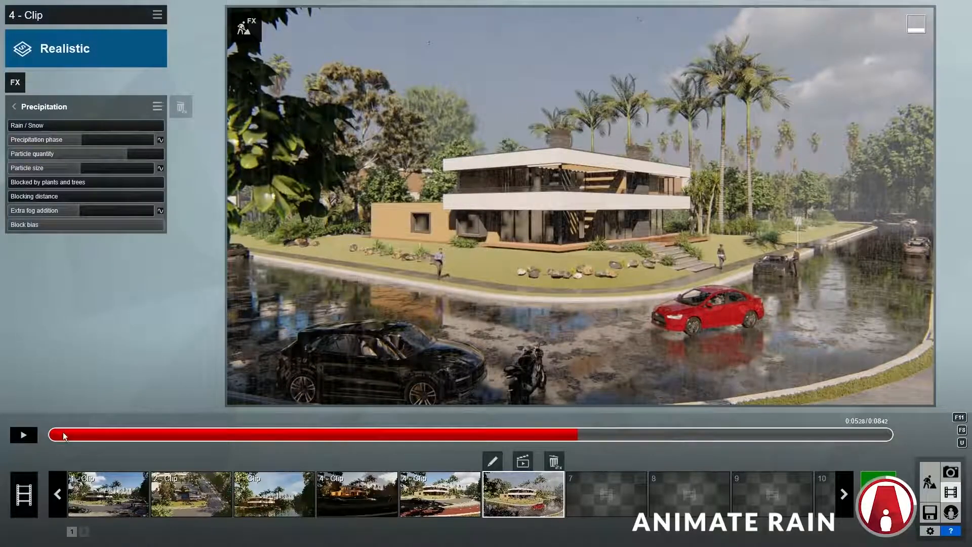
Step: Keyframe precipitation phase and particle size at the clip's start, with both lowered to their minimum
left_click_drag(63, 435, 47, 436)
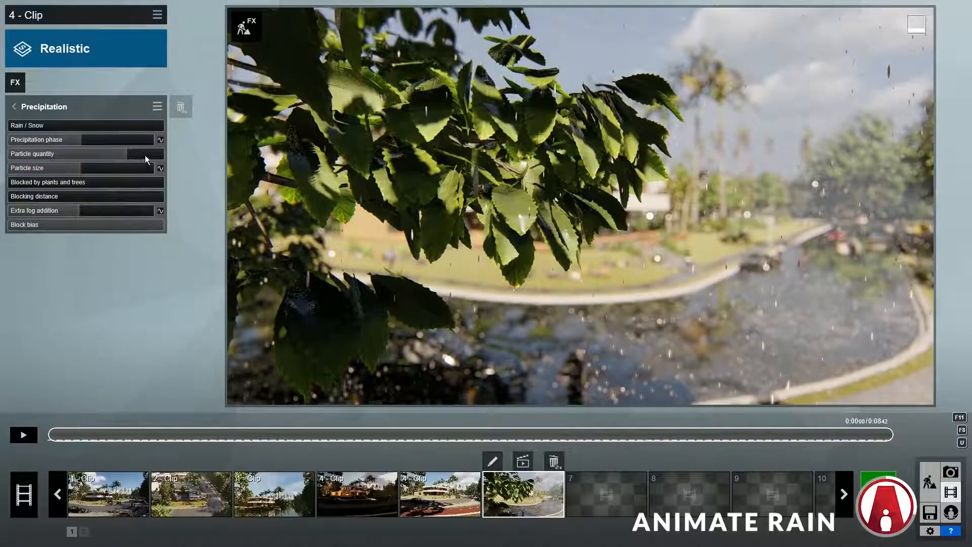
left_click(161, 140)
left_click(160, 167)
left_click_drag(83, 172, 2, 175)
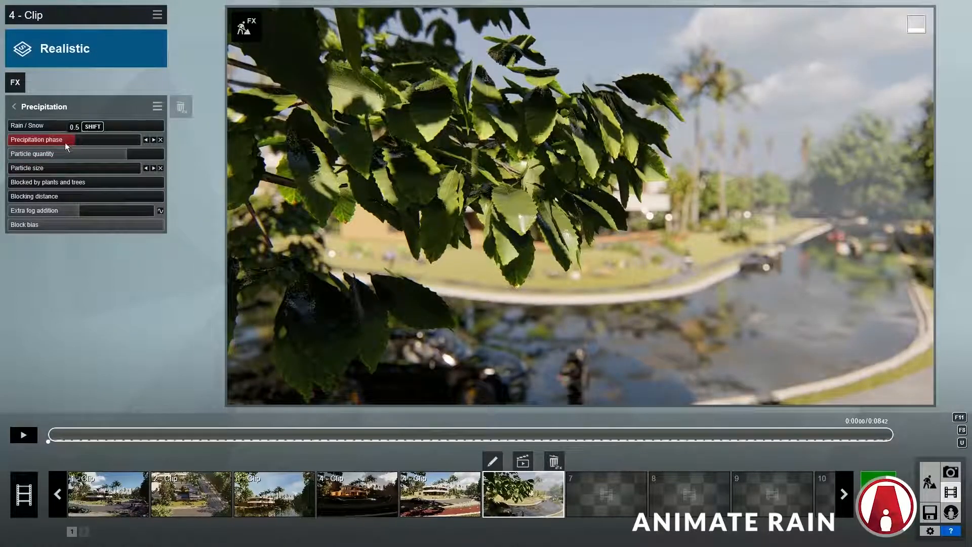
left_click_drag(69, 144, 21, 146)
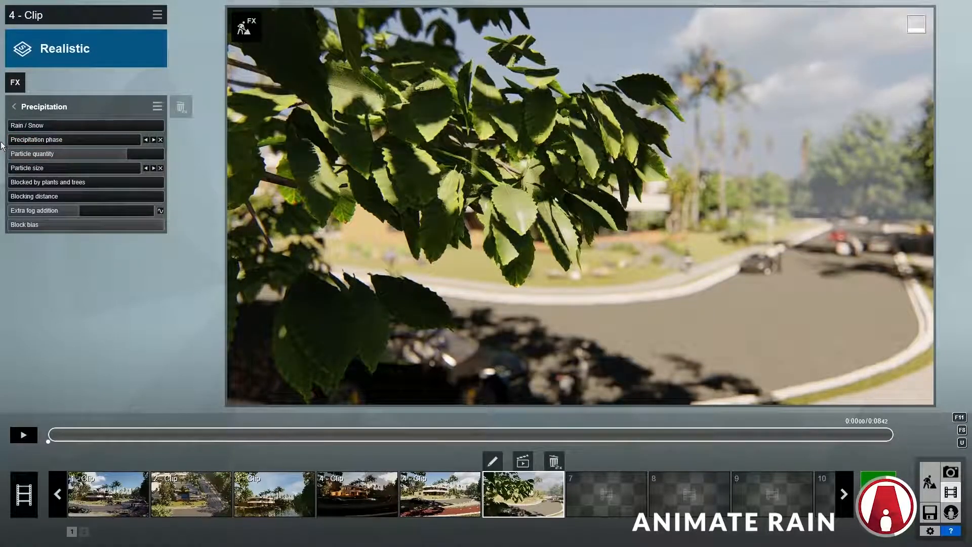
Step: Keyframe the sixth clip's precipitation phase and particle size at 0:05.44, raising each to roughly half
left_click_drag(62, 436, 594, 433)
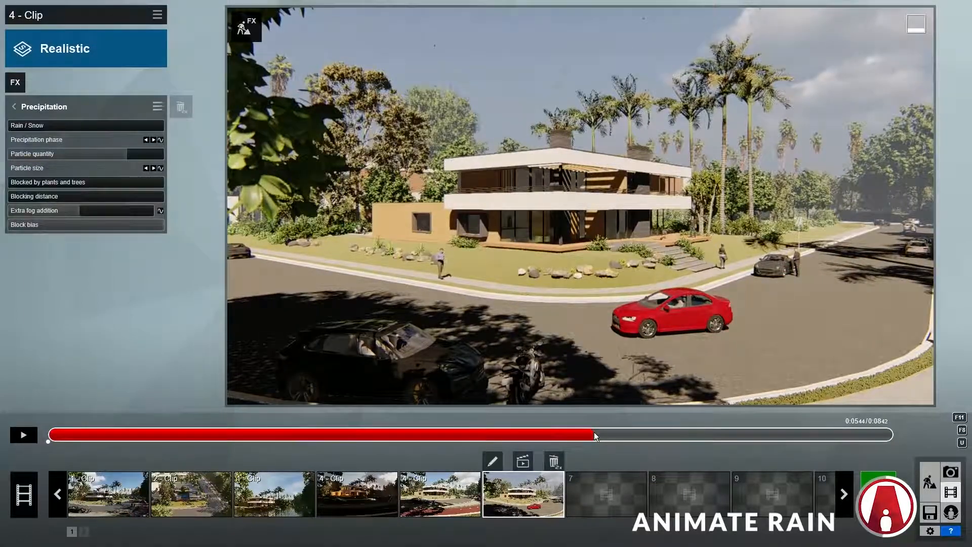
left_click(161, 139)
left_click(161, 168)
left_click_drag(41, 145, 80, 144)
left_click_drag(28, 170, 70, 171)
Step: Set the extra fog addition to 0.0 and play the clip to preview the rain animation
left_click(29, 214)
left_click_drag(30, 213, 0, 216)
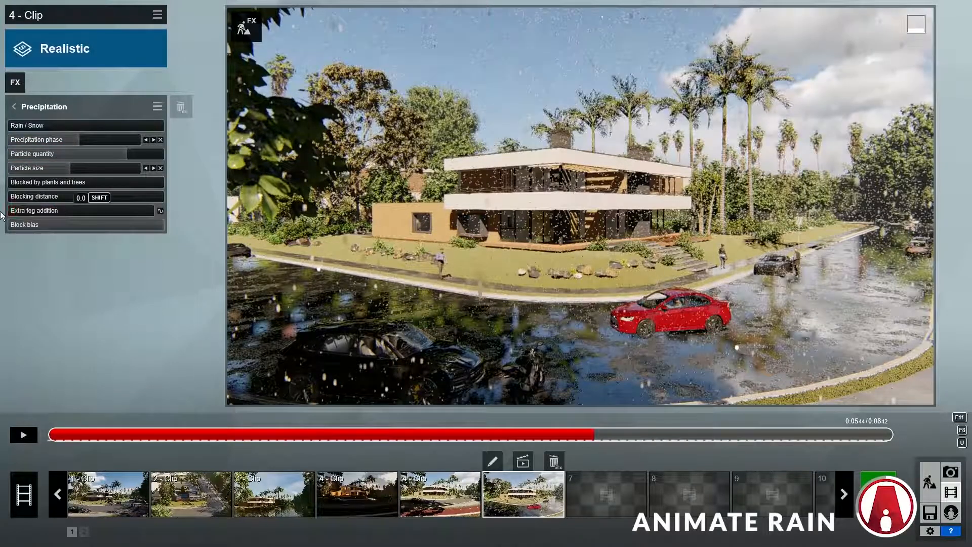
left_click(25, 433)
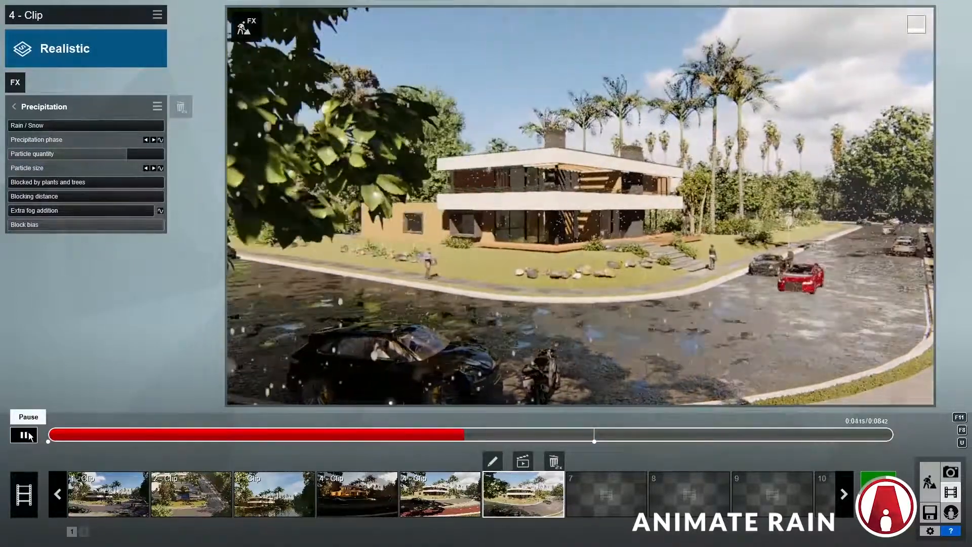
left_click(25, 435)
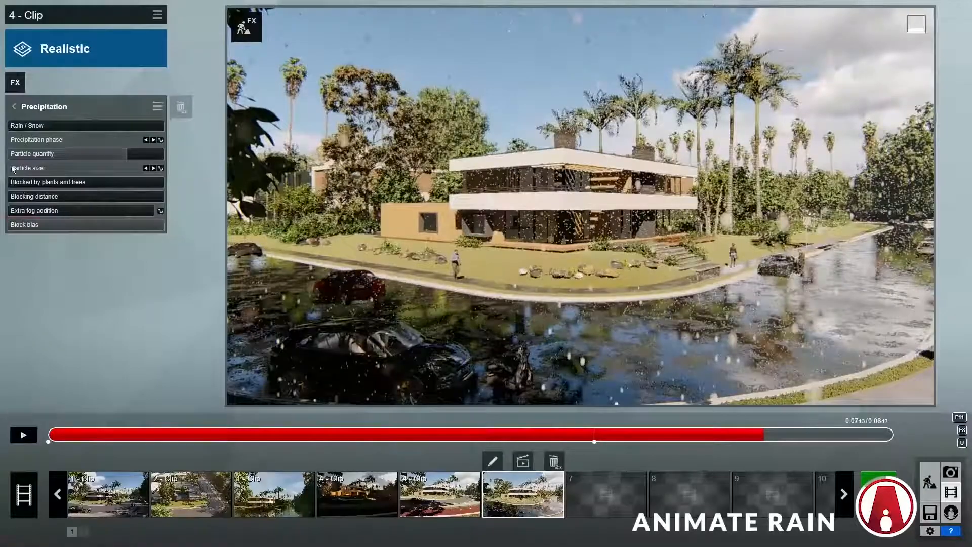
Step: Change the clip's Real Skies preset to the middle sky in the first row of the Overcast category
left_click(14, 106)
left_click(87, 208)
left_click(76, 136)
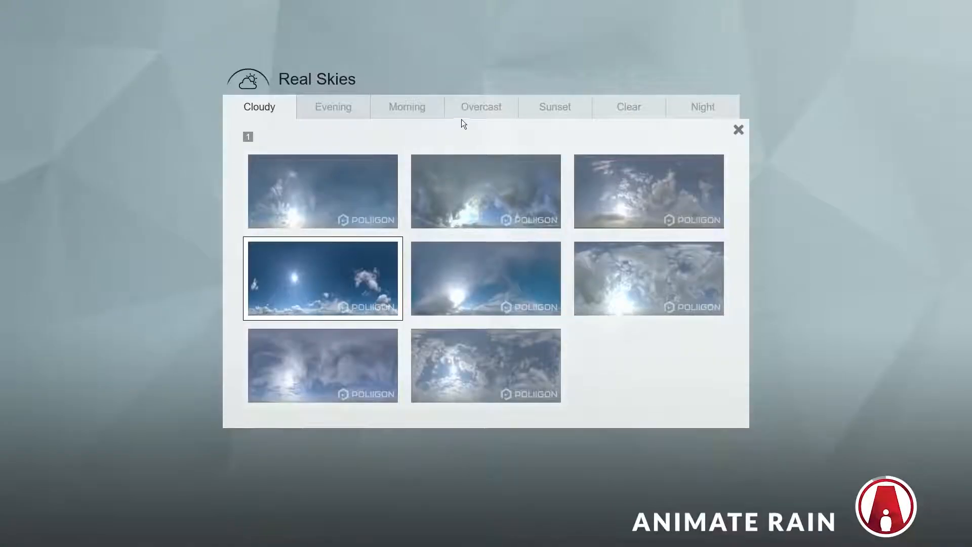
left_click(471, 108)
left_click(471, 180)
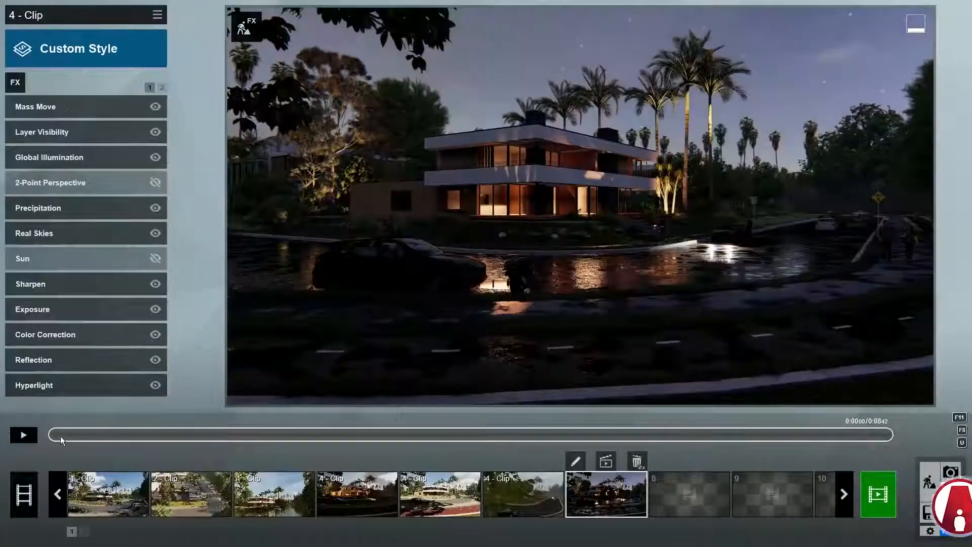
Step: Attach the two headlight spotlights to the moving car in the seventh clip, and check them at 0:05.42
left_click_drag(61, 435, 575, 434)
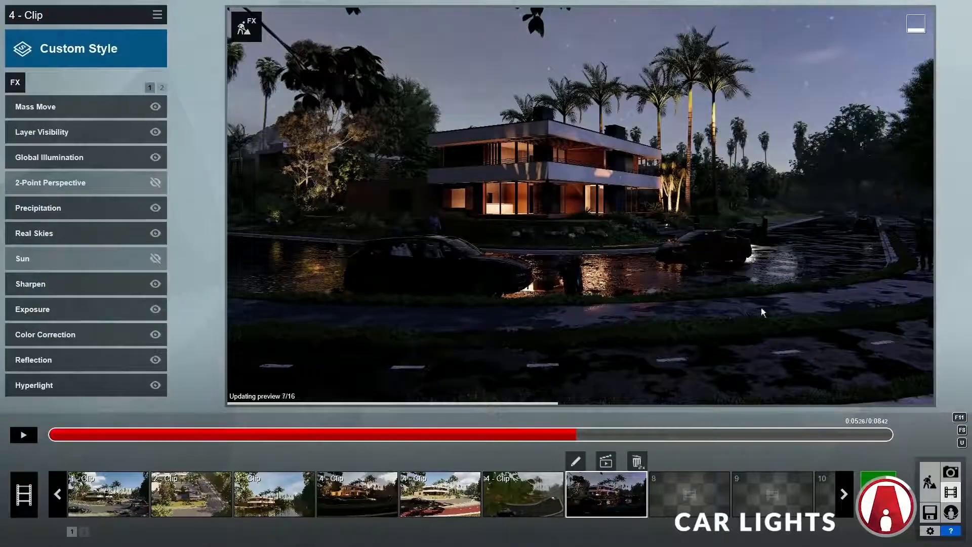
left_click(247, 26)
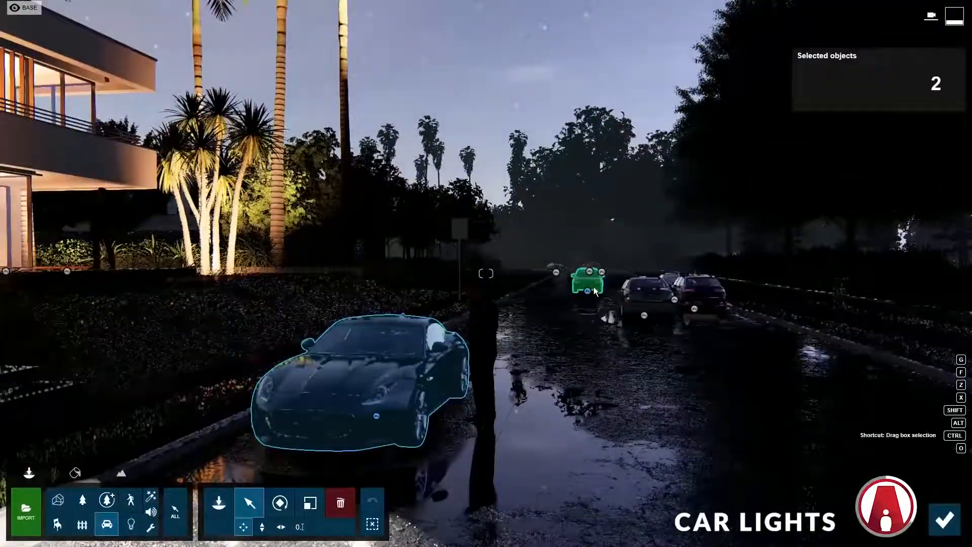
left_click_drag(855, 218, 878, 225)
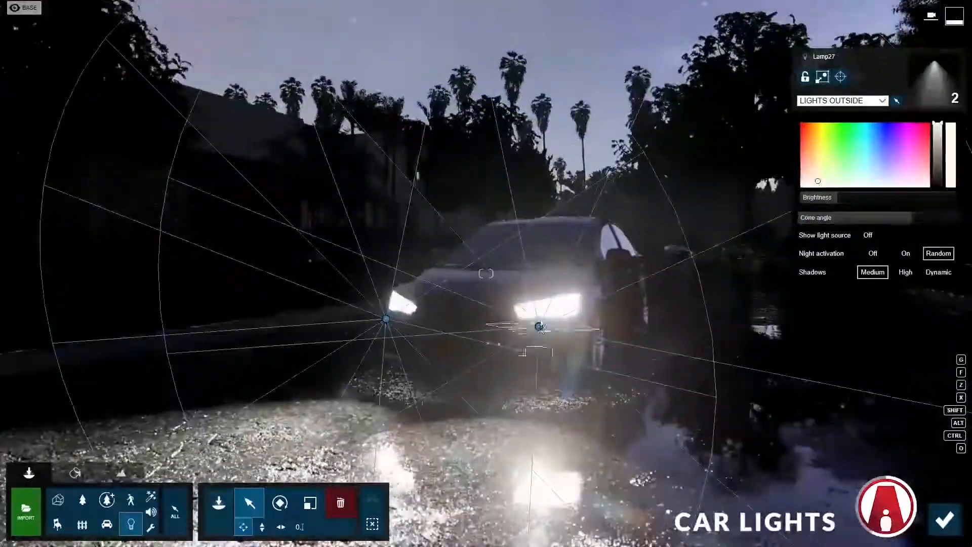
left_click(521, 296)
left_click(822, 77)
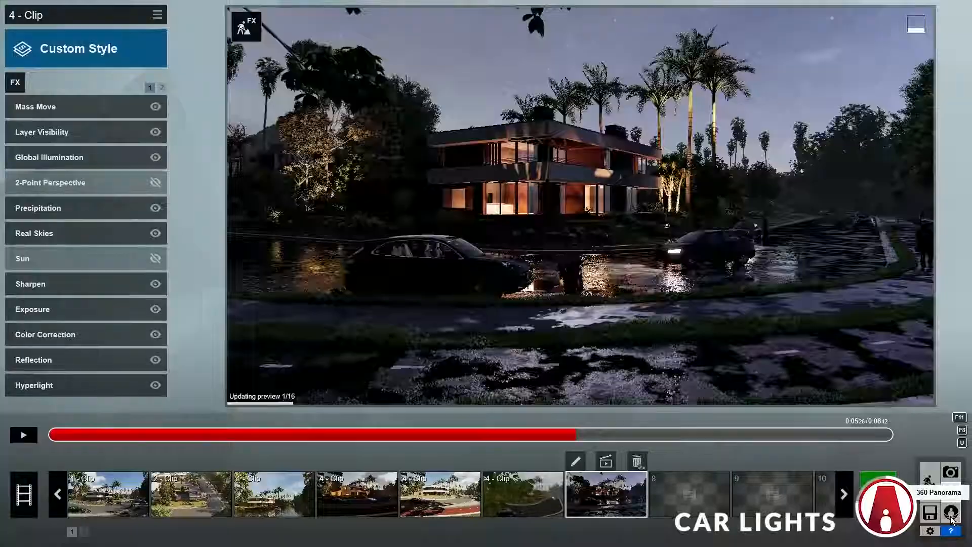
mouse_move(576, 435)
left_mouse_down()
mouse_move(496, 437)
mouse_move(593, 436)
left_mouse_up()
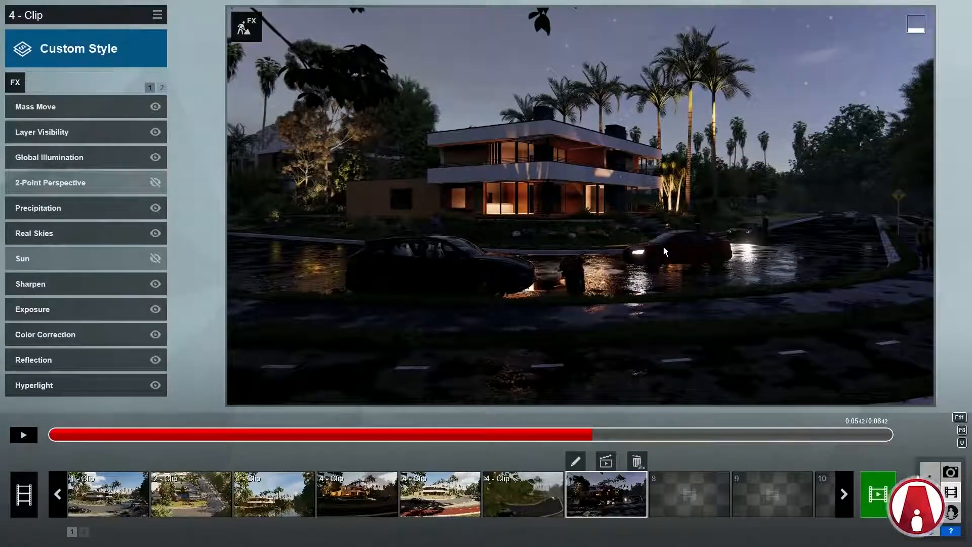
Step: Add the Aurora Borealis sky effect to the seventh clip and preview it in playback
left_click(16, 82)
left_click(321, 180)
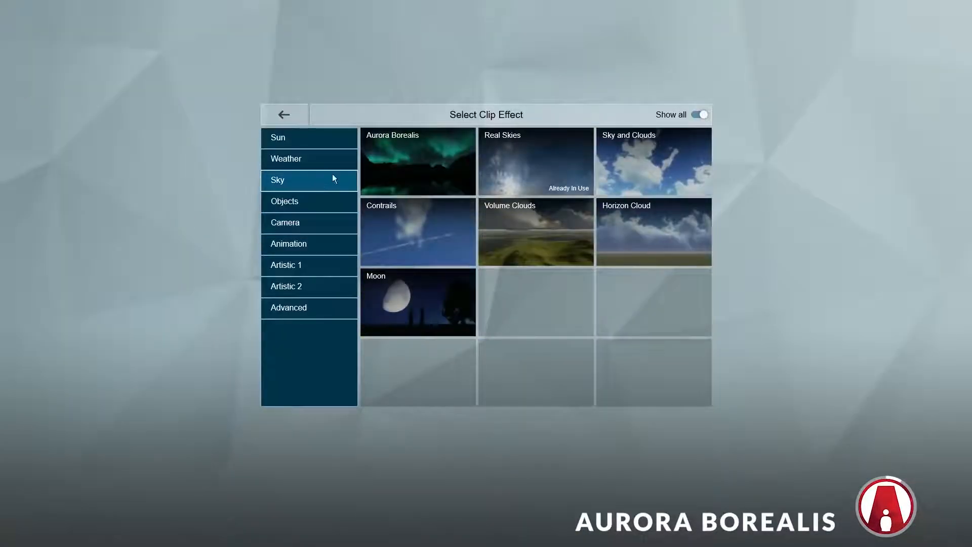
left_click(418, 160)
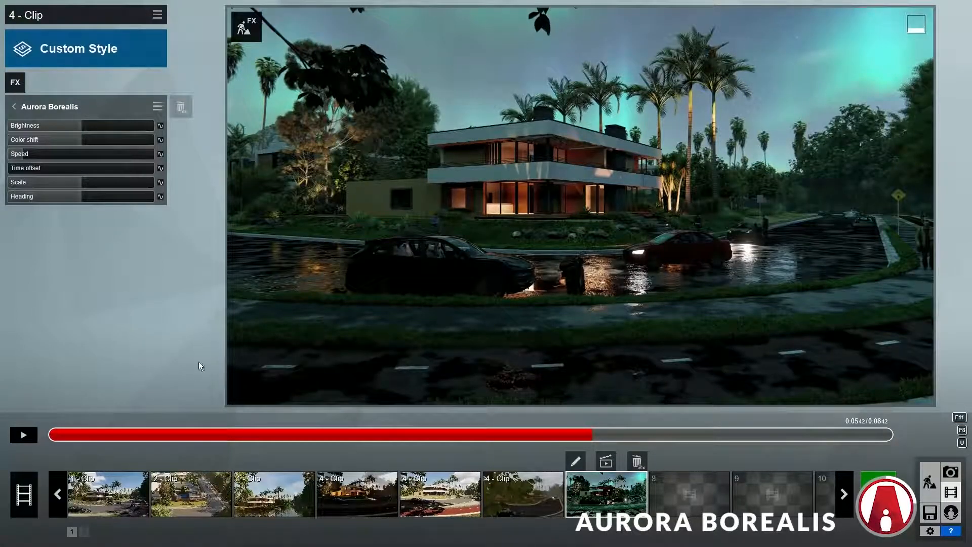
left_click(32, 436)
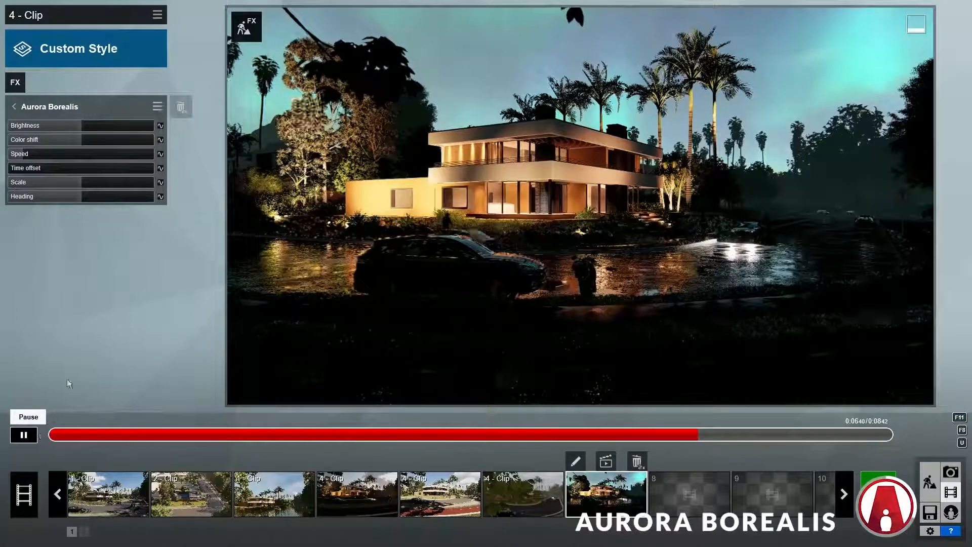
Step: Tune the aurora's brightness, color shift and time offset, with near-maximum speed, a larger scale and a heading of about 115°
mouse_move(83, 128)
left_mouse_down()
mouse_move(67, 129)
mouse_move(98, 138)
mouse_move(86, 143)
left_mouse_up()
left_click_drag(33, 156, 150, 157)
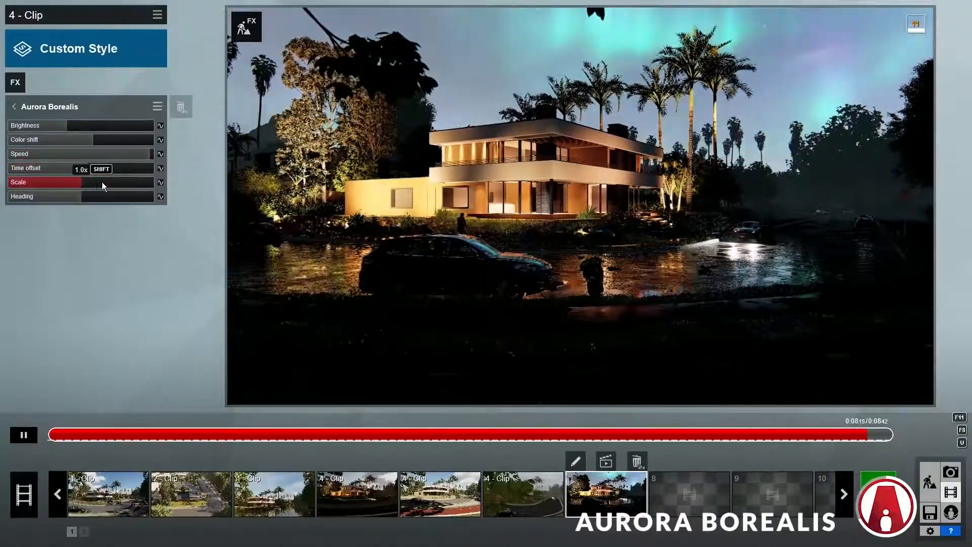
left_click_drag(97, 185, 140, 187)
left_click_drag(81, 199, 128, 197)
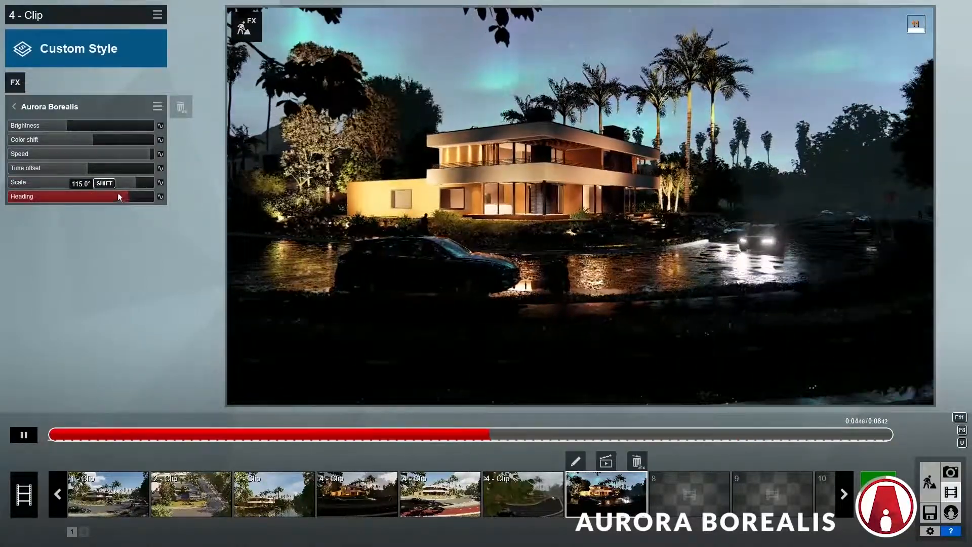
left_click_drag(69, 126, 73, 125)
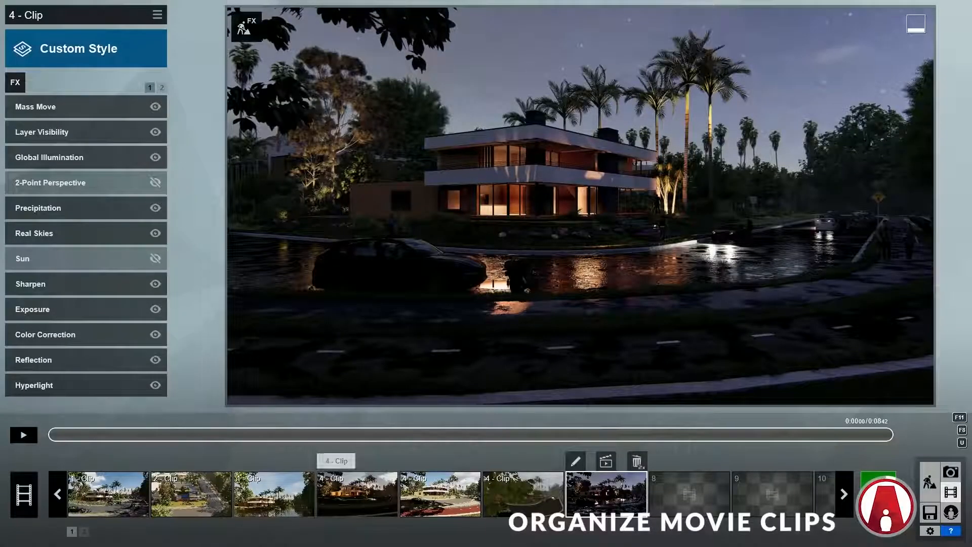
Step: Delete the first three clips from the movie timeline
left_click(102, 496)
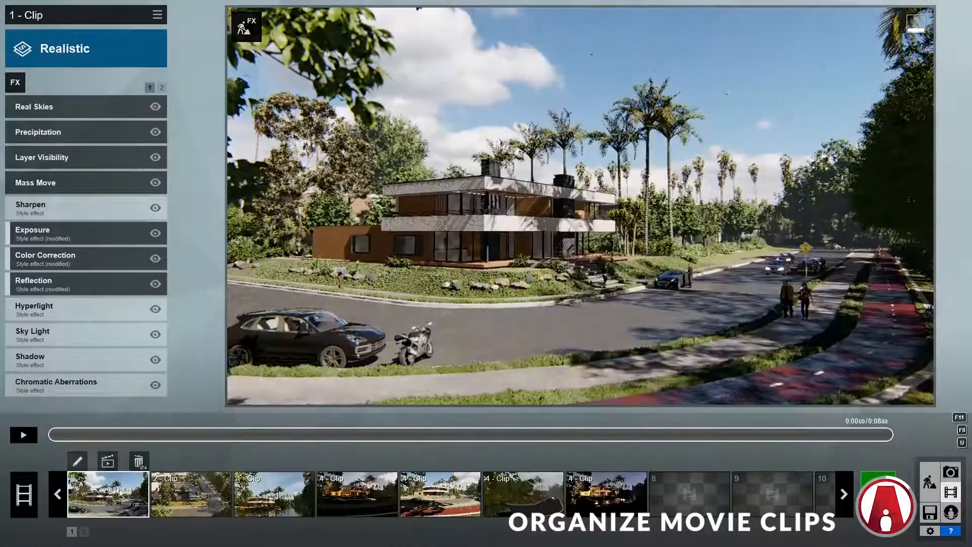
double_click(139, 462)
left_click(192, 493)
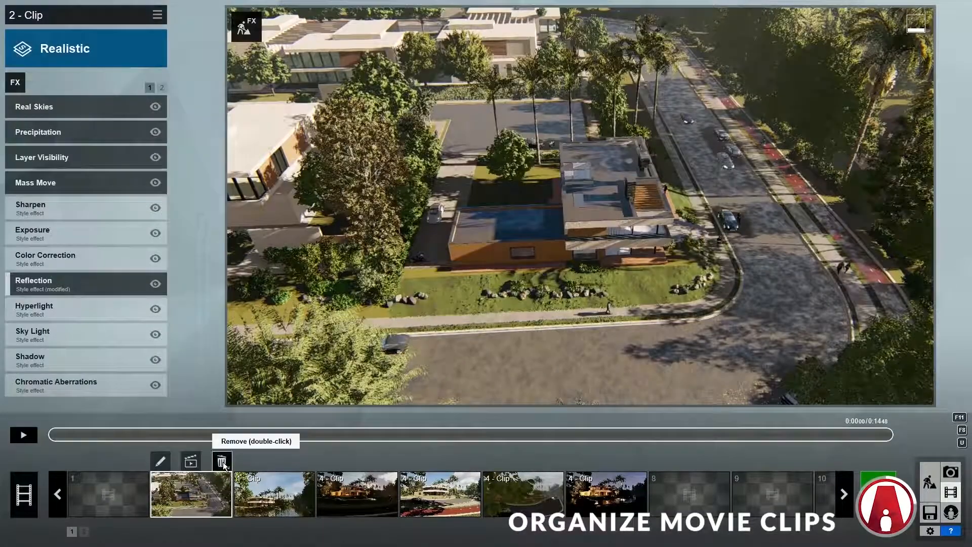
double_click(222, 462)
left_click(287, 498)
double_click(305, 461)
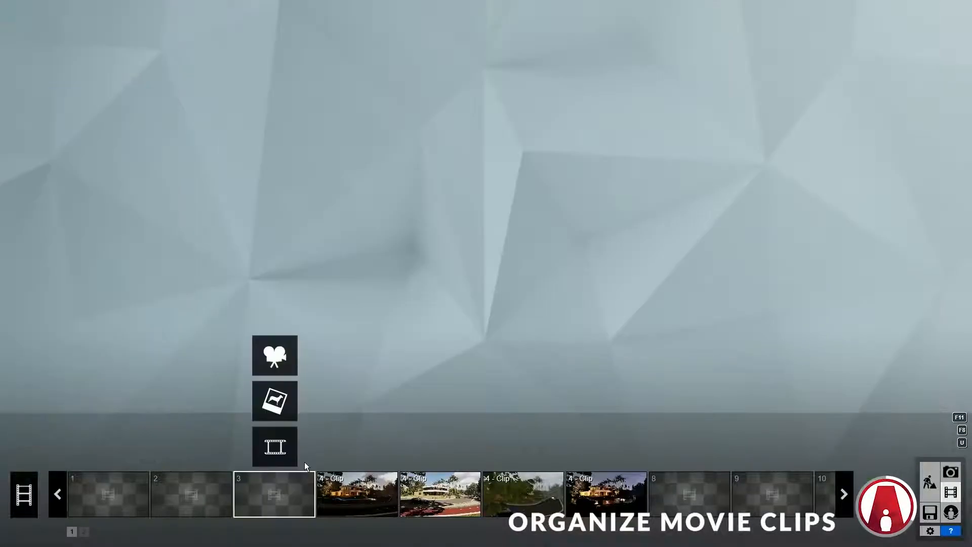
Step: Move the four remaining clips into slots 1 to 4, keeping their order
left_click(370, 493)
left_click_drag(137, 497, 138, 497)
left_click_drag(441, 496, 273, 496)
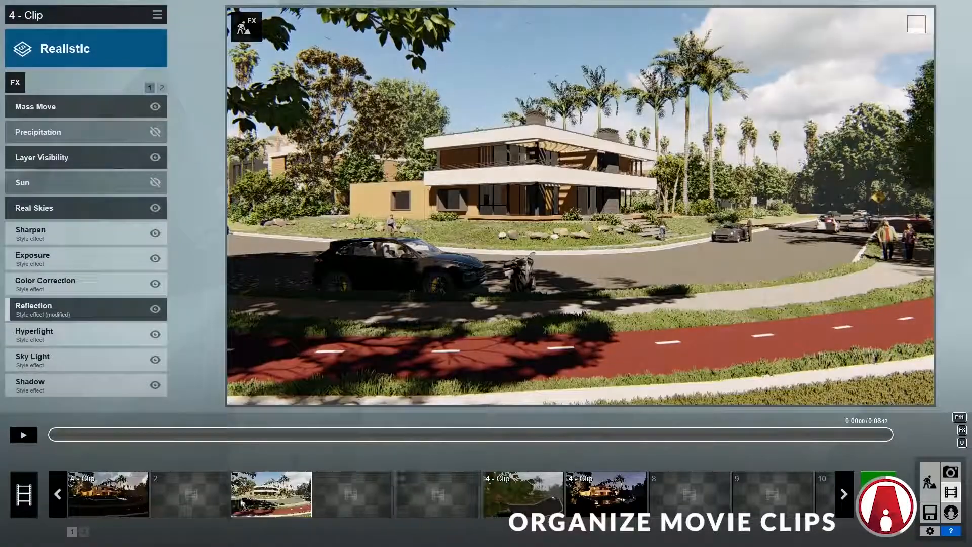
left_click_drag(561, 492, 318, 497)
left_click_drag(606, 494, 383, 493)
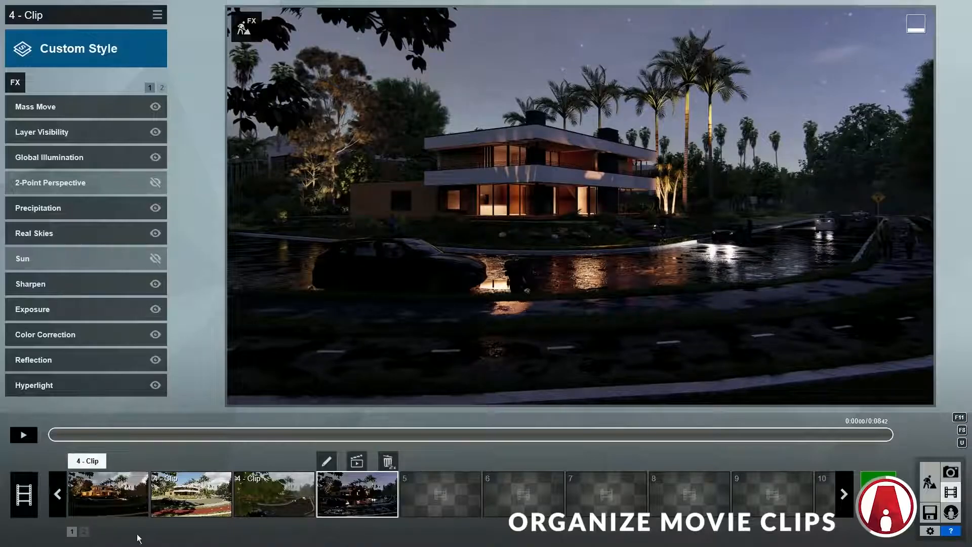
Step: Switch to the entire movie, preview it, and add the Sound effect to it
left_click(23, 493)
left_click(23, 435)
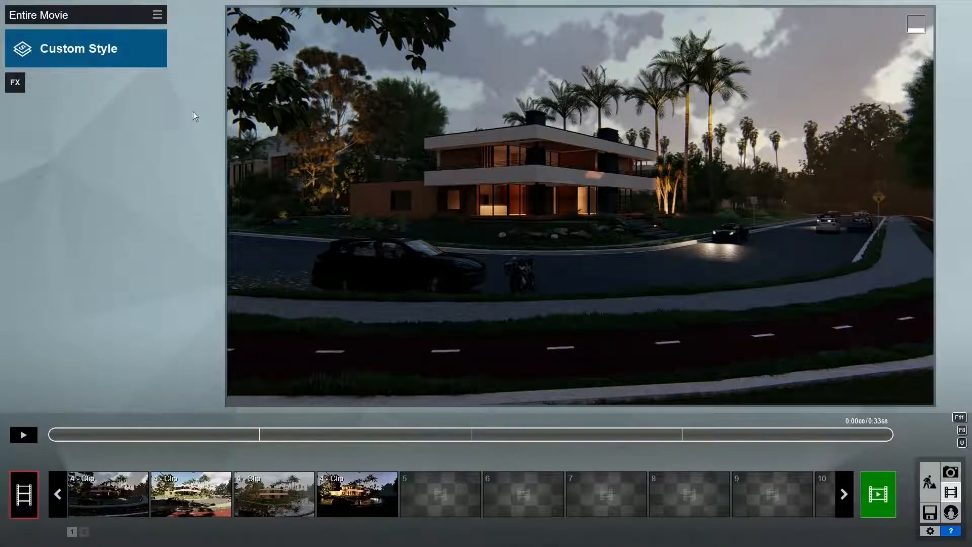
left_click(19, 84)
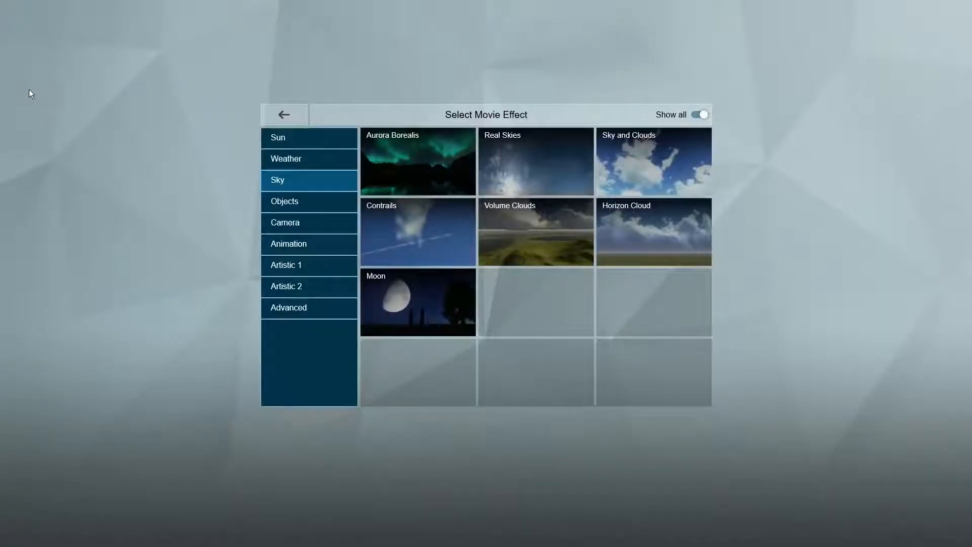
left_click(299, 308)
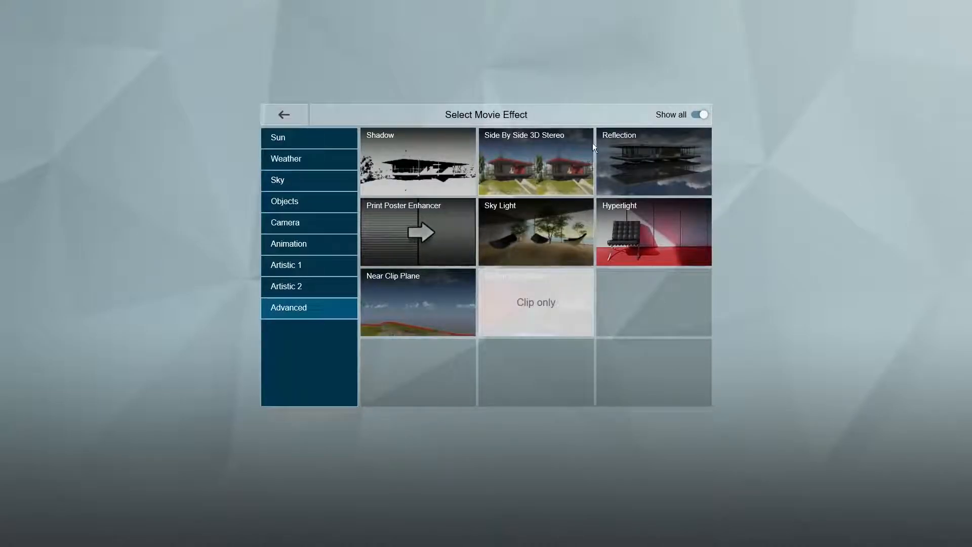
left_click(334, 201)
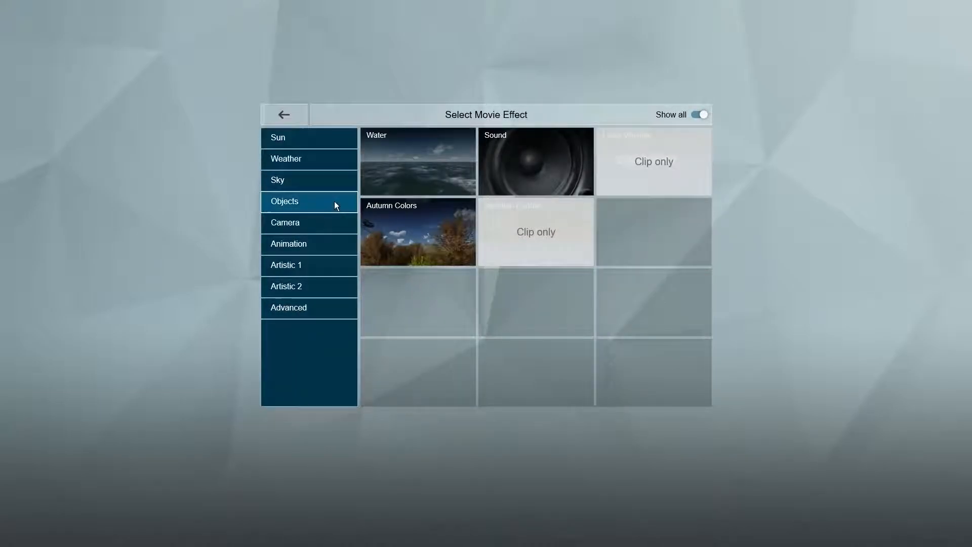
left_click(553, 161)
Step: Load Music.wav from the Lumion 10 folder as the movie's music file
left_click(81, 135)
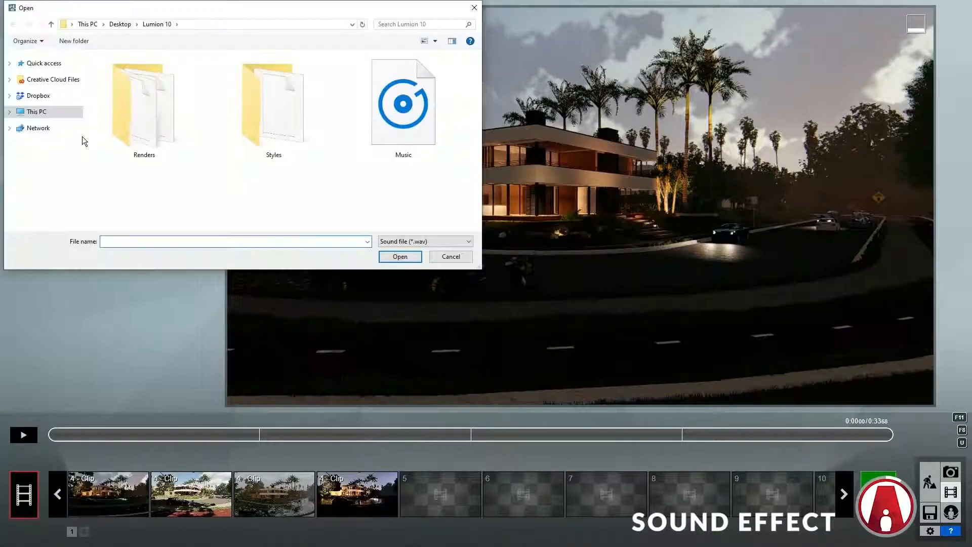
left_click(406, 117)
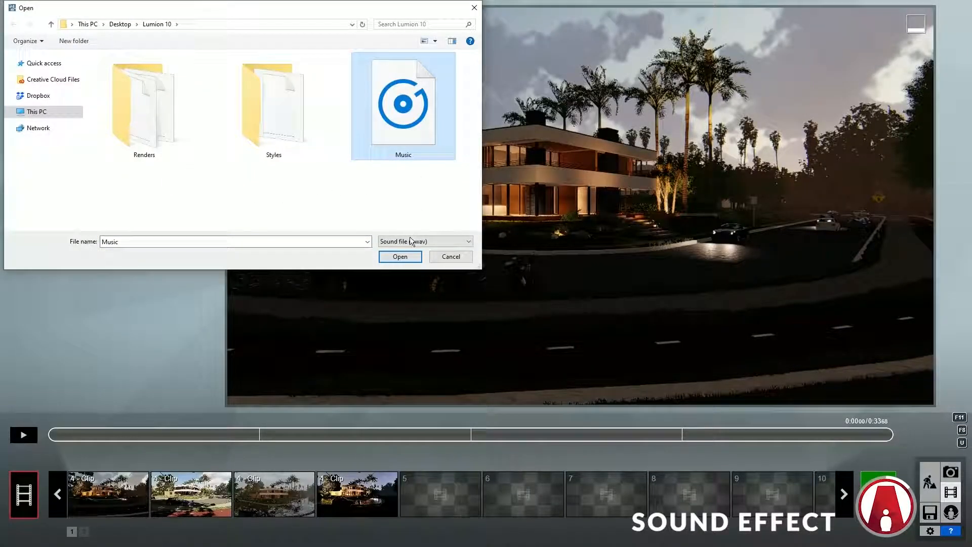
left_click(400, 256)
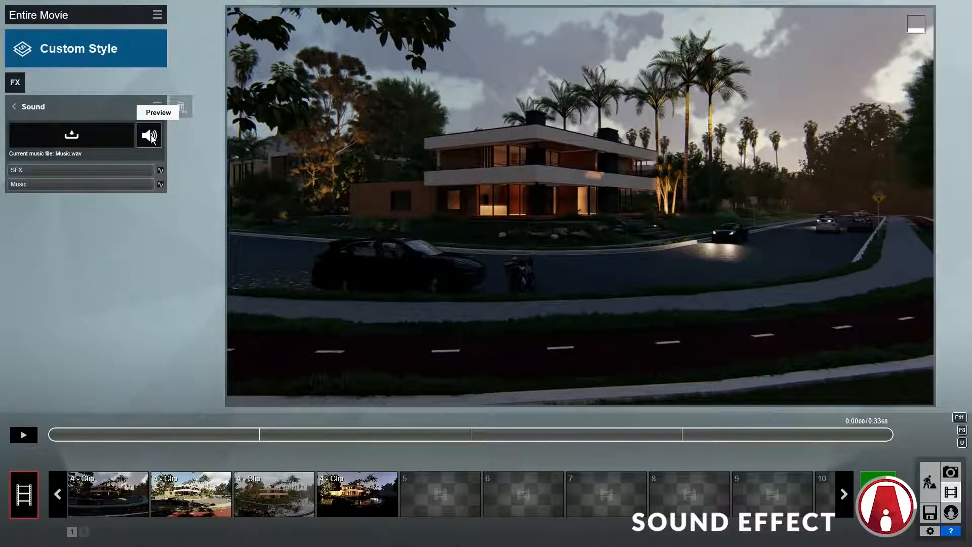
Step: Fade out the music by keyframing full volume at 0:31.30 and nearly zero at 0:33.68, and preview the fade
left_click_drag(54, 435, 829, 436)
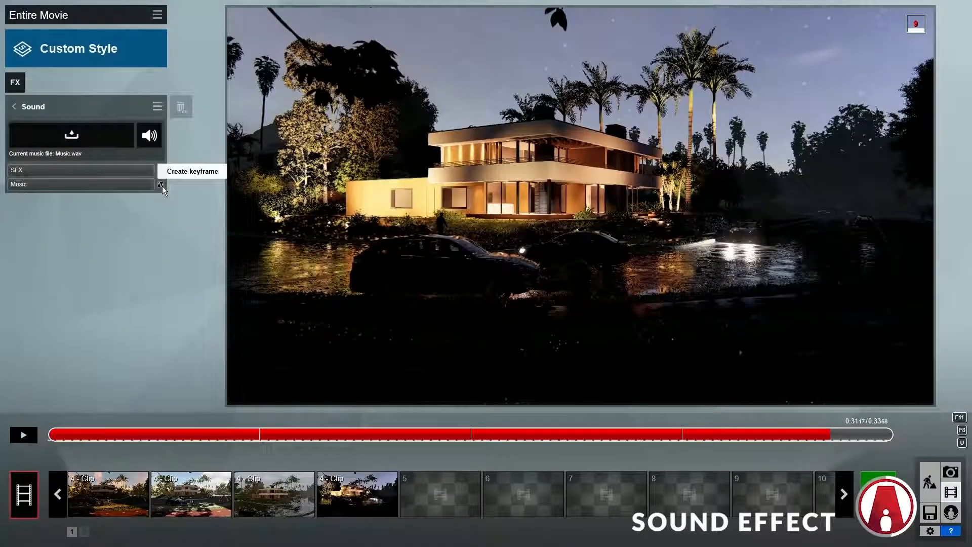
left_click(162, 185)
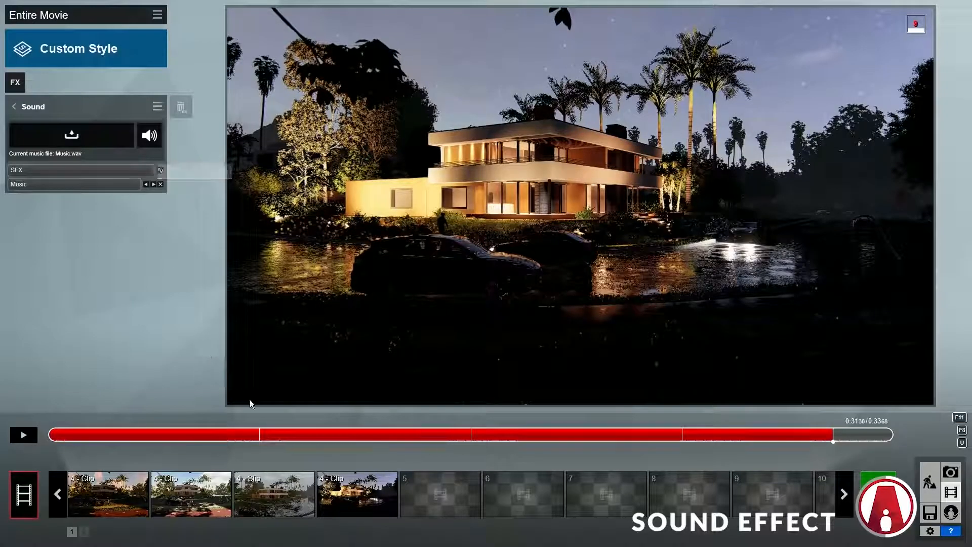
left_click_drag(834, 440, 861, 435)
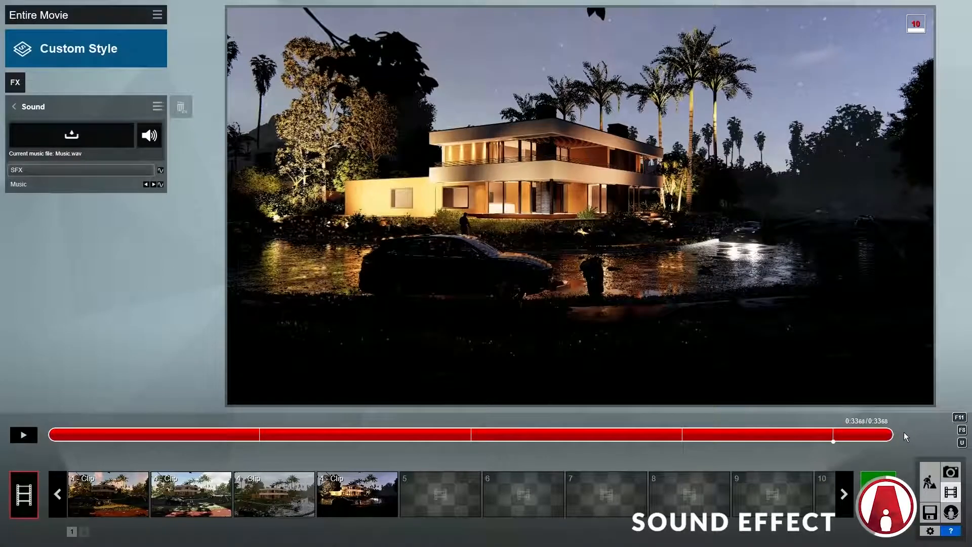
left_click(159, 183)
left_click_drag(137, 186, 12, 188)
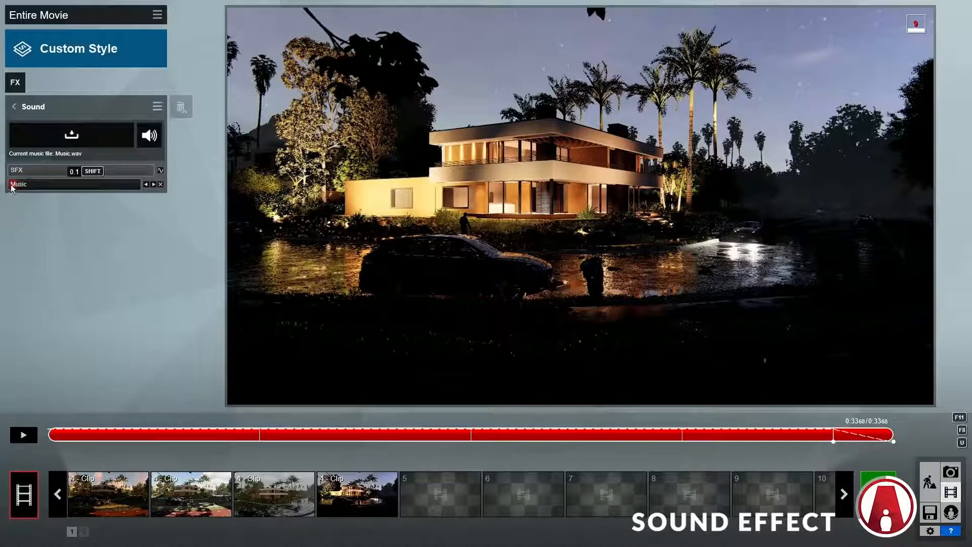
left_click(776, 434)
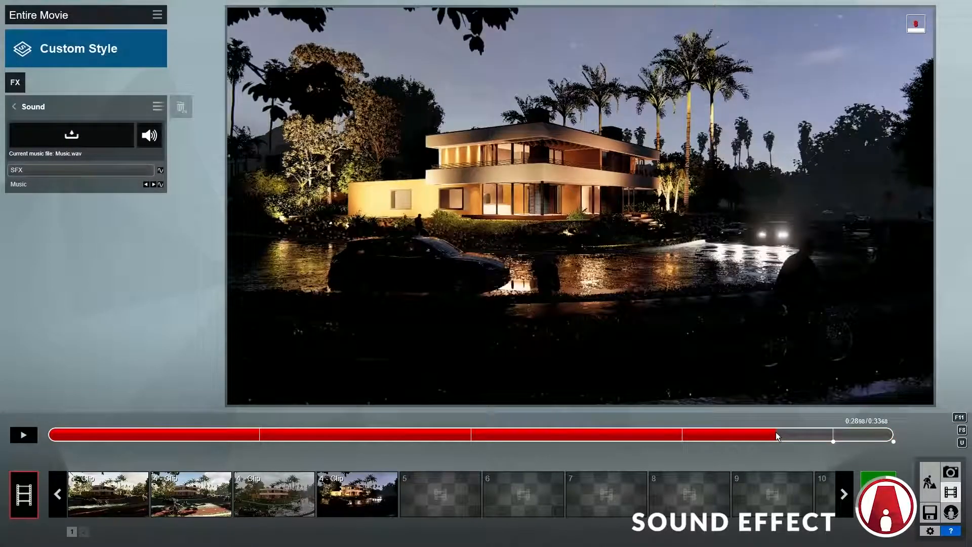
left_click(23, 439)
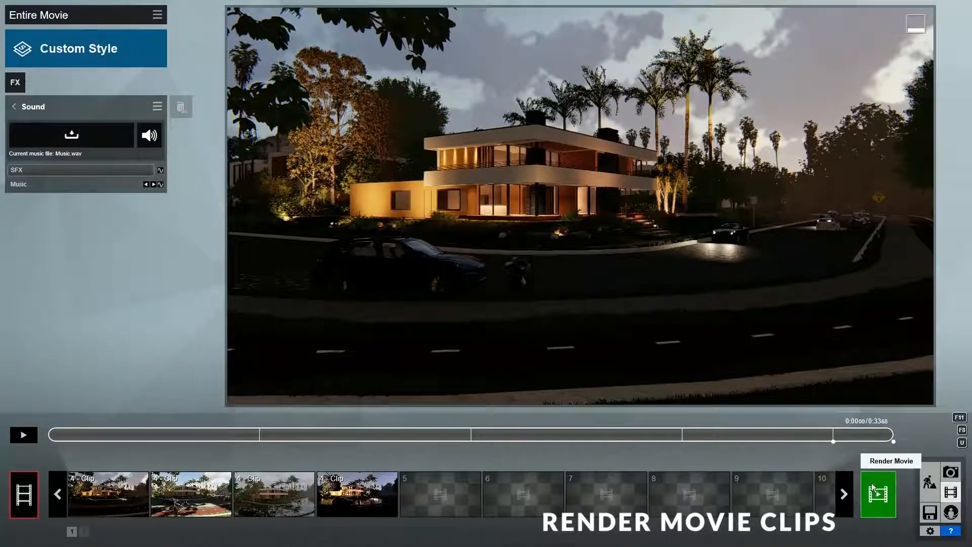
Step: Open the fourth clip's render settings and examine the image sequence, current frame and entire clip options
left_click(366, 488)
left_click(358, 460)
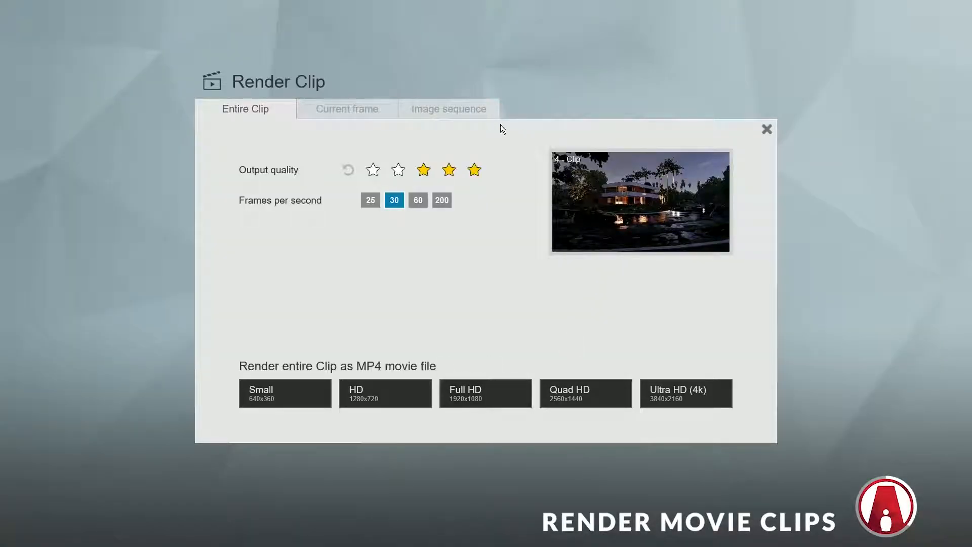
left_click(428, 109)
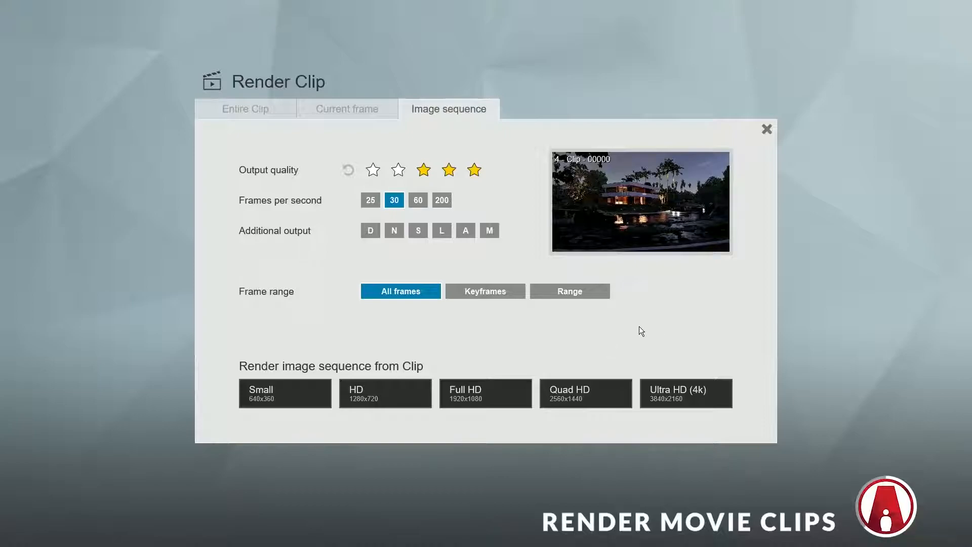
left_click(358, 114)
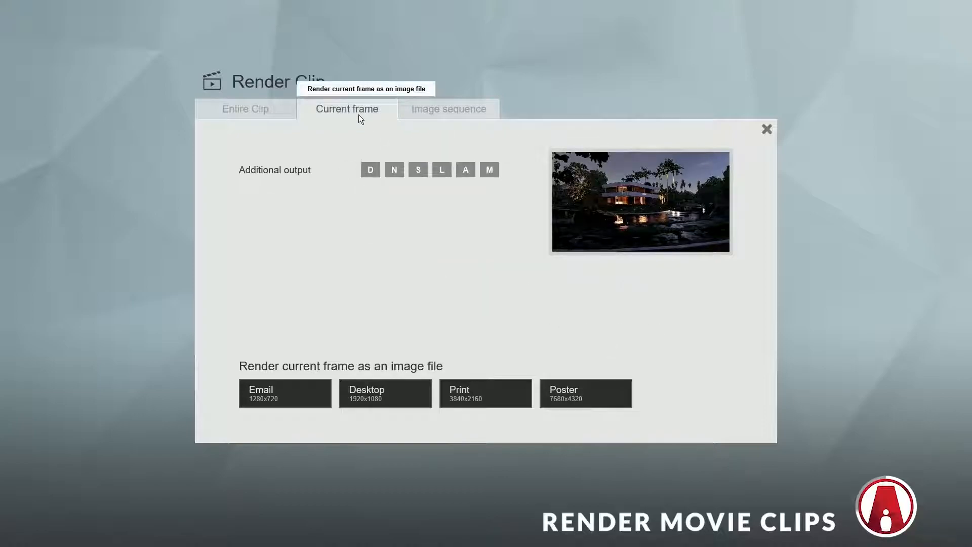
left_click(243, 107)
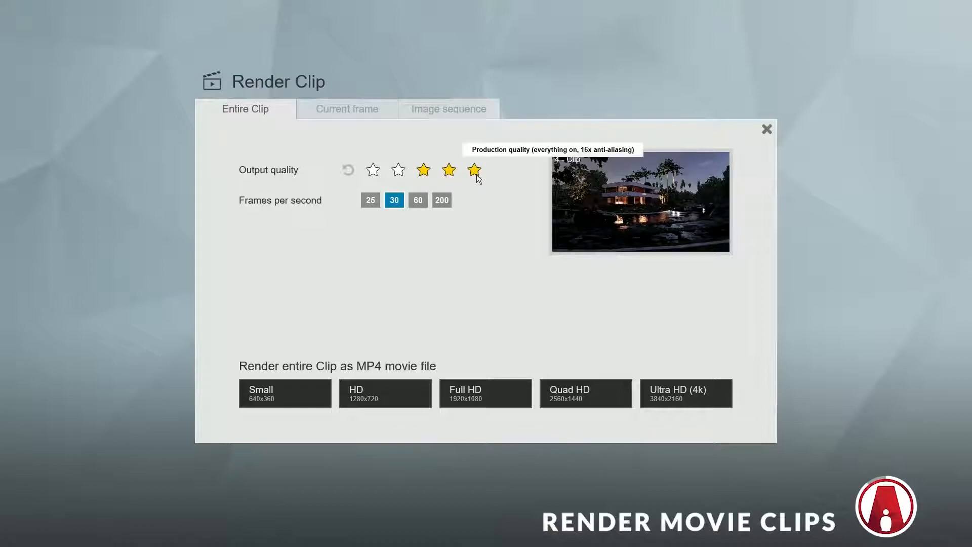